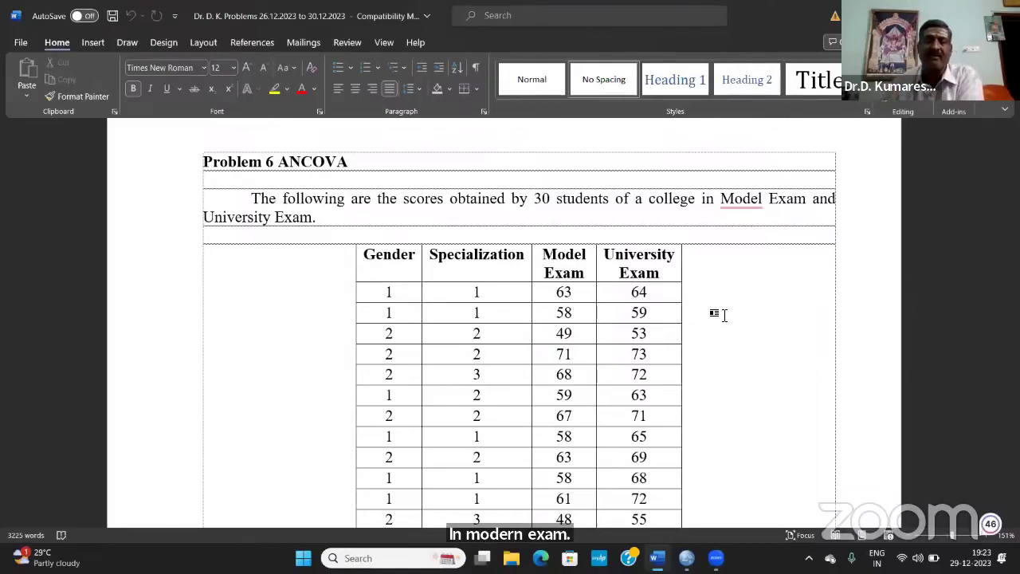
Read the Problem 6 ANCOVA exam-score table and the question on variation by gender and specialization below it.
scroll(724, 315, "down", 2)
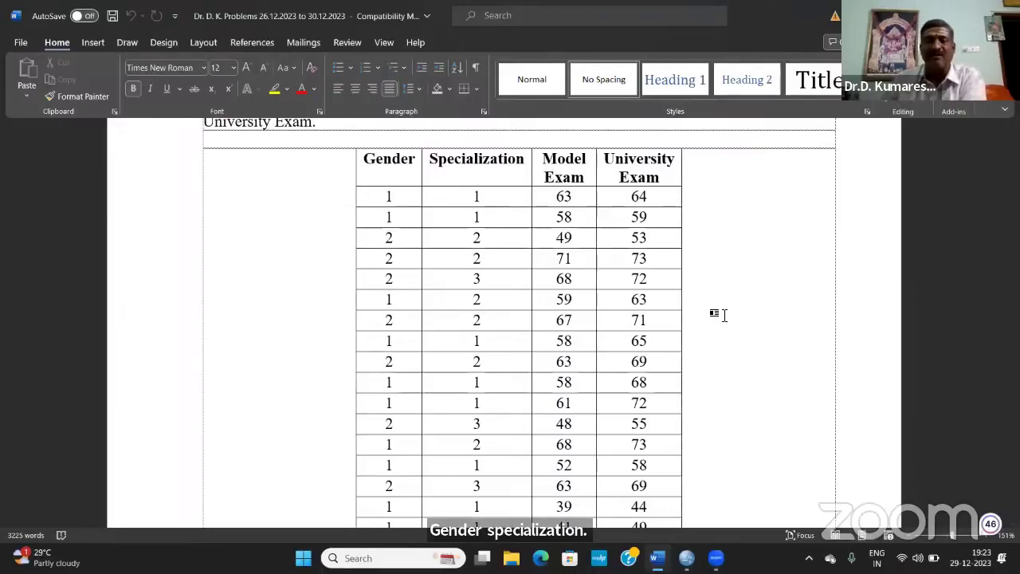
scroll(723, 315, "down", 5)
scroll(724, 315, "down", 6)
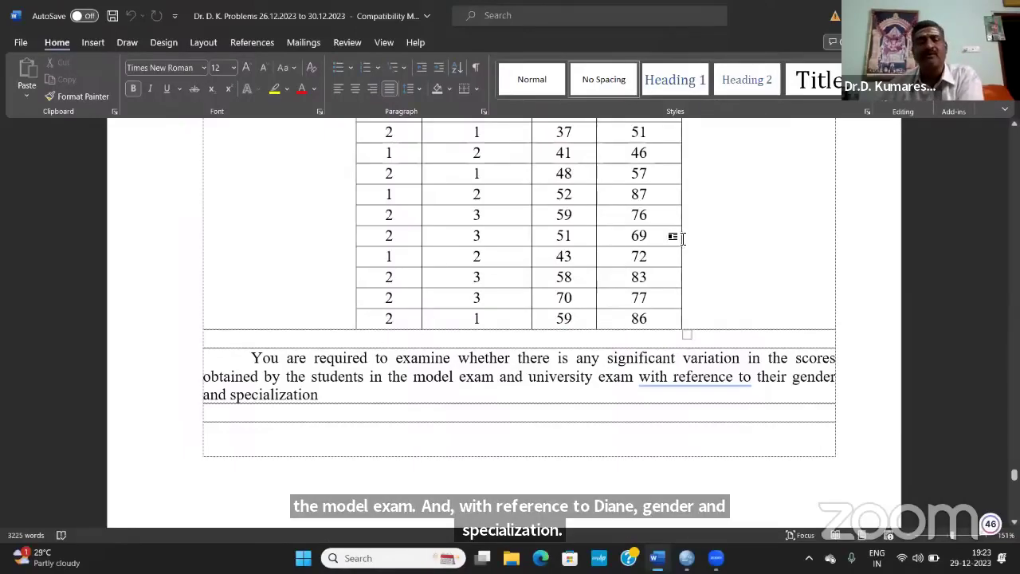
scroll(754, 248, "up", 3)
scroll(754, 248, "up", 3)
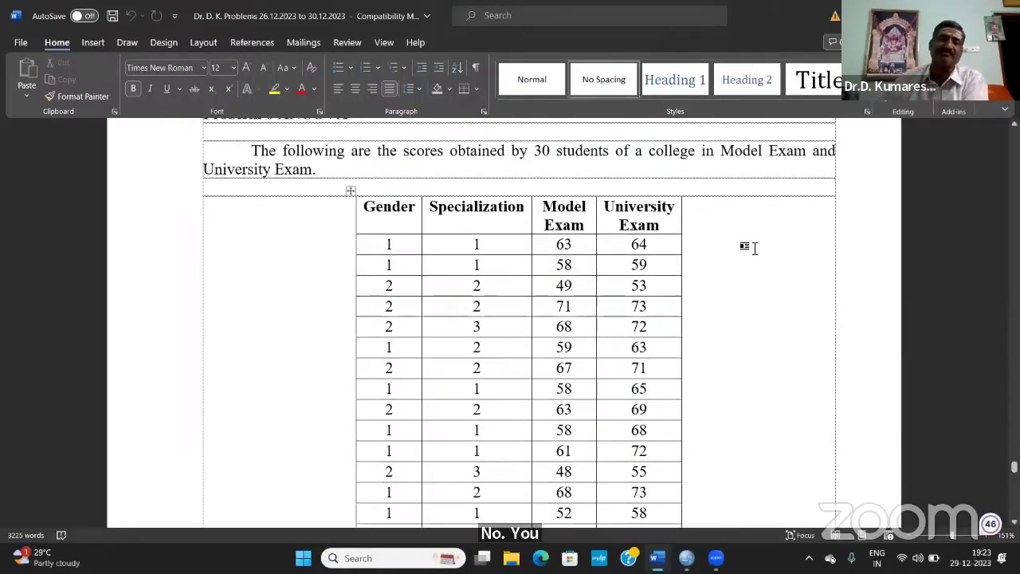
scroll(754, 249, "up", 1)
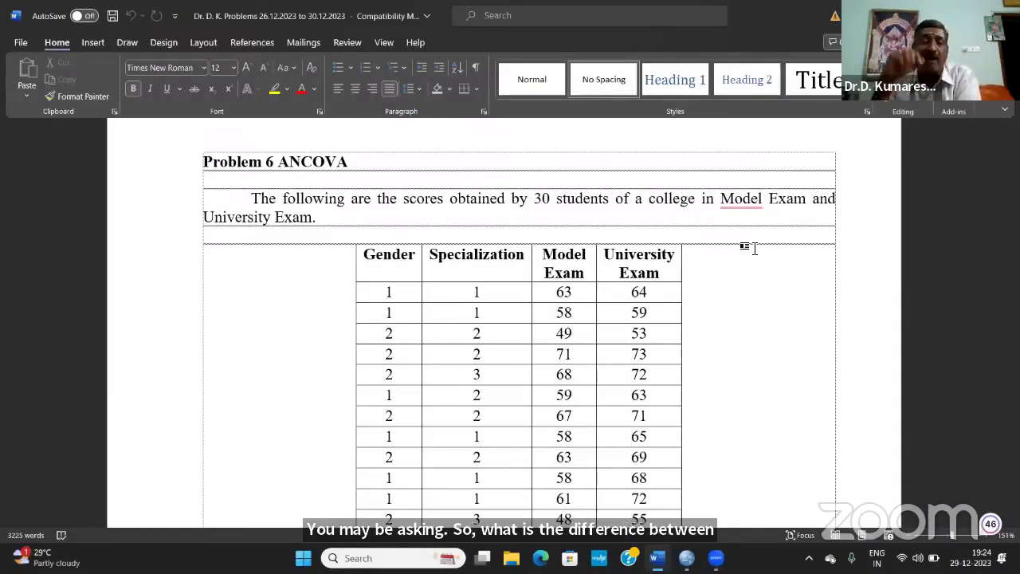
Examine the Problem 5 MANOVA table, focusing on the Corporate Laws and Auditing marks alongside gender and specialization.
scroll(752, 248, "up", 20)
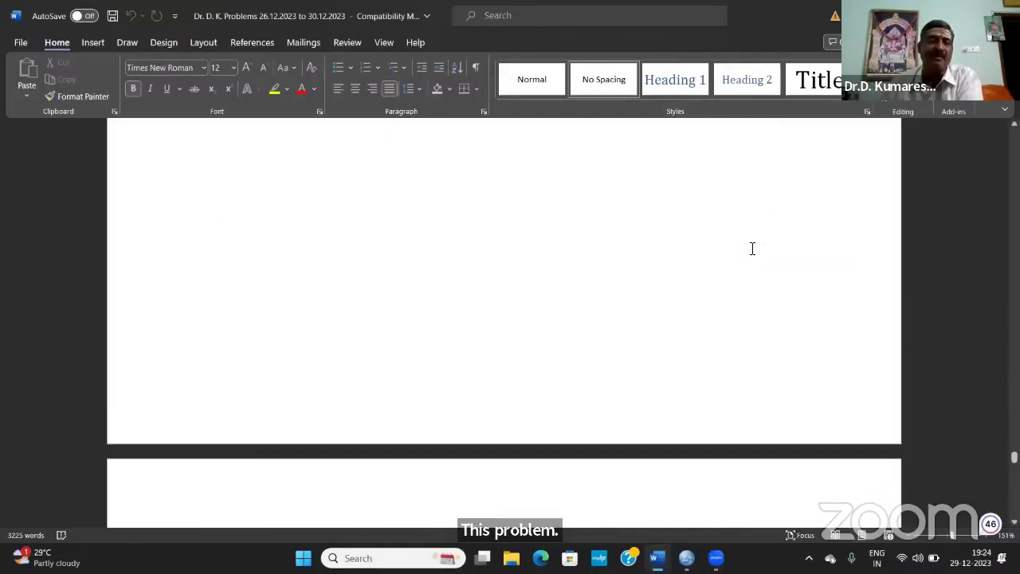
scroll(752, 249, "up", 3)
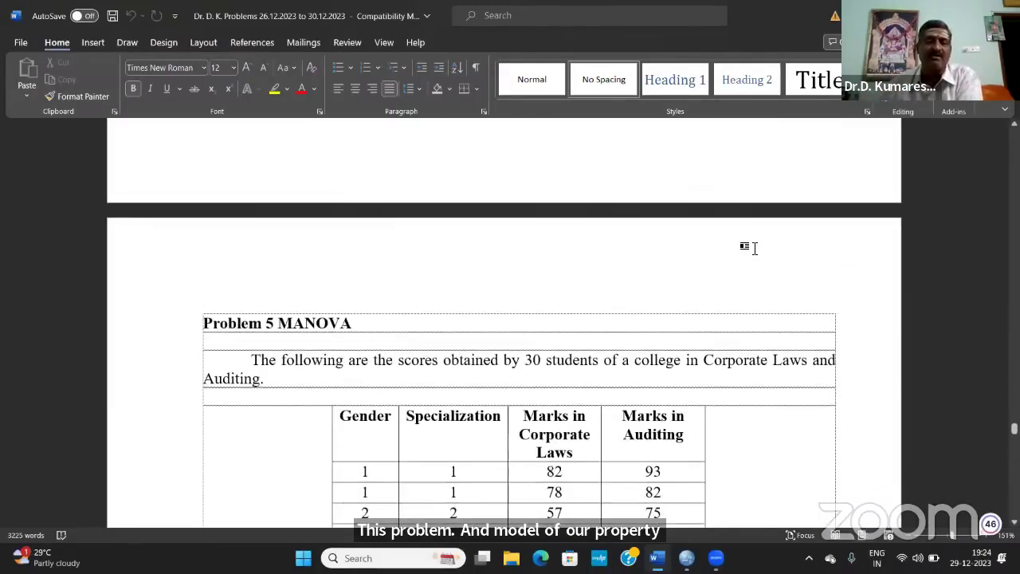
scroll(754, 247, "down", 5)
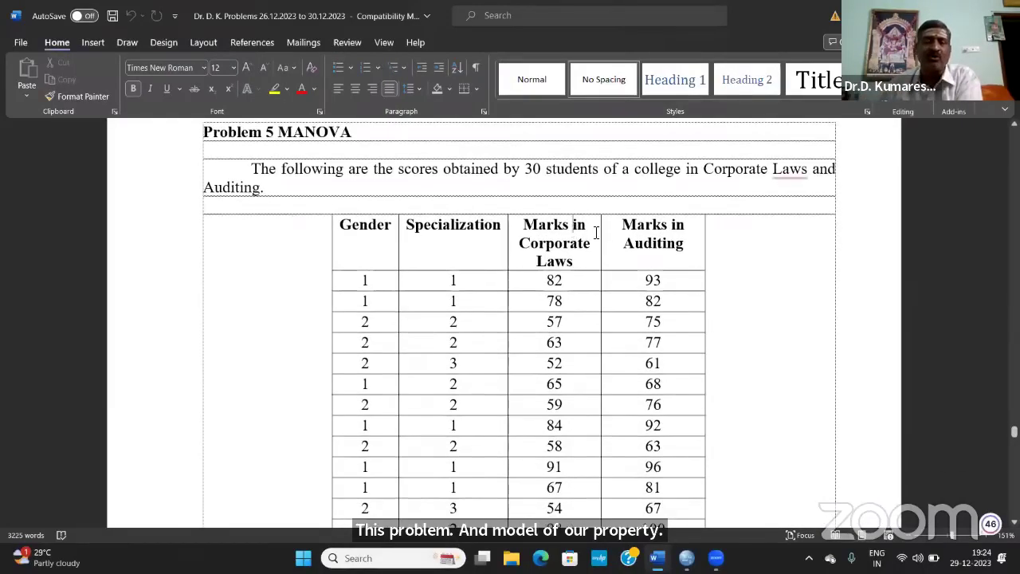
left_click(637, 232)
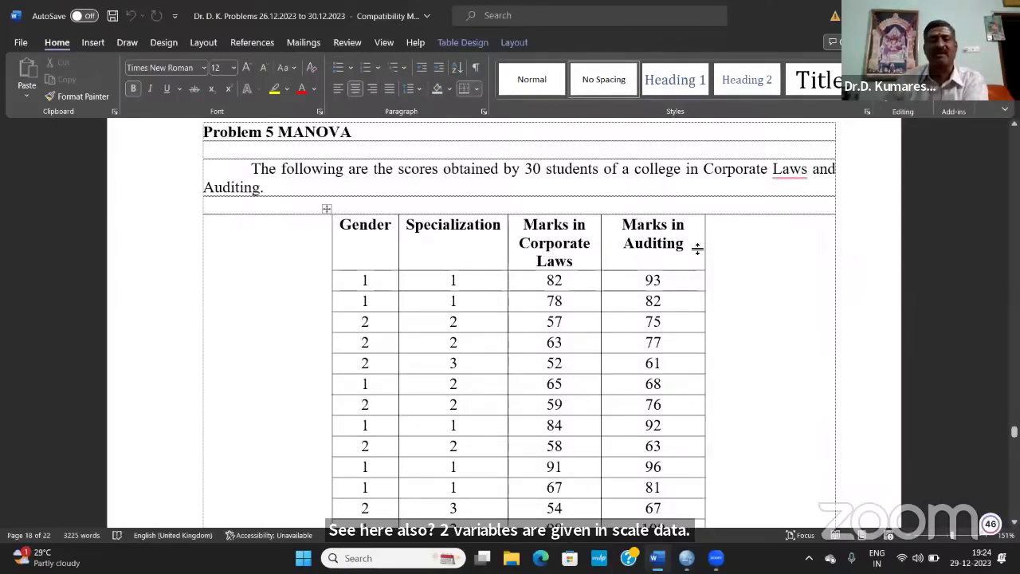
scroll(644, 262, "down", 1)
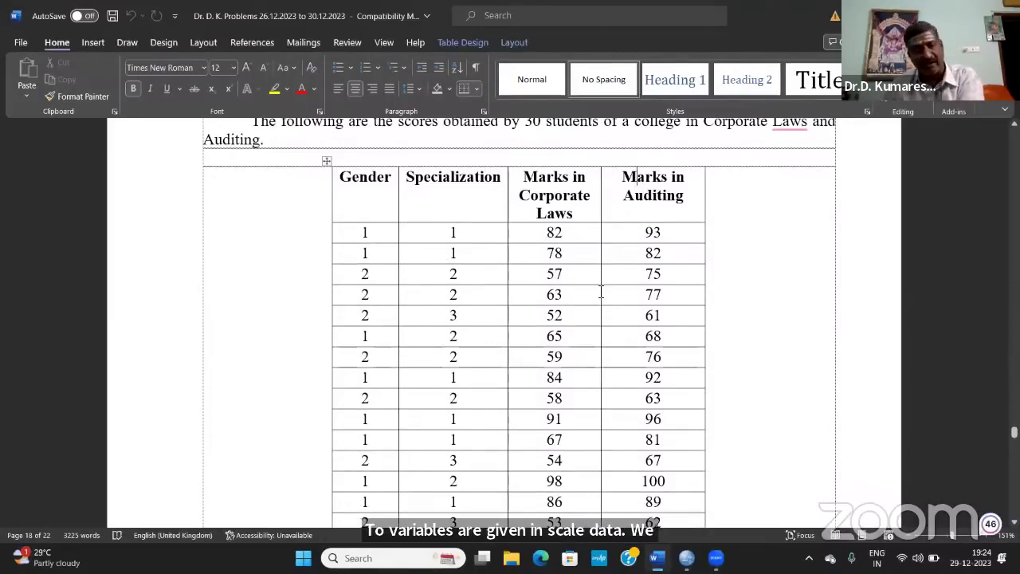
scroll(620, 318, "down", 2)
scroll(602, 308, "up", 1)
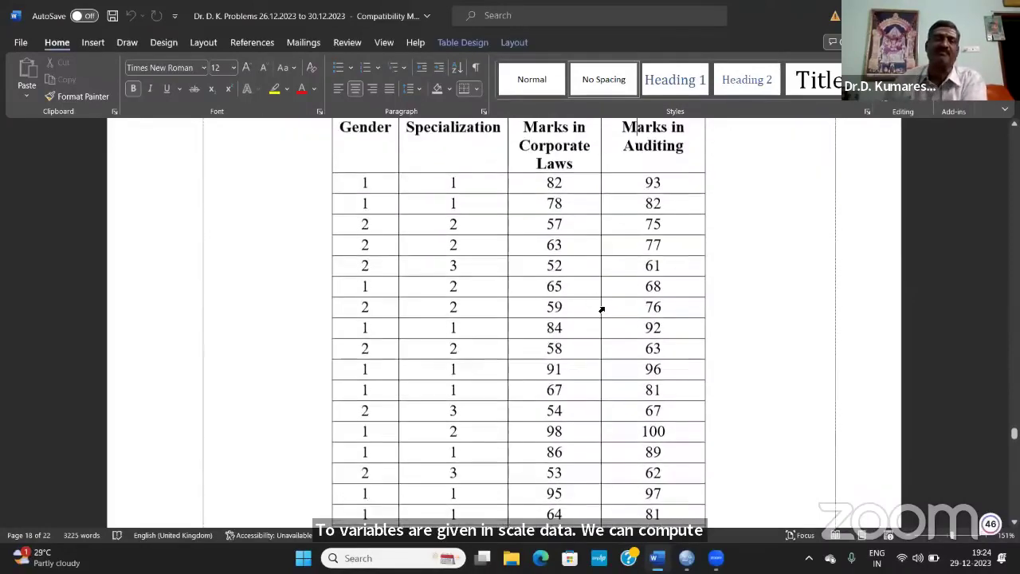
scroll(594, 296, "up", 2)
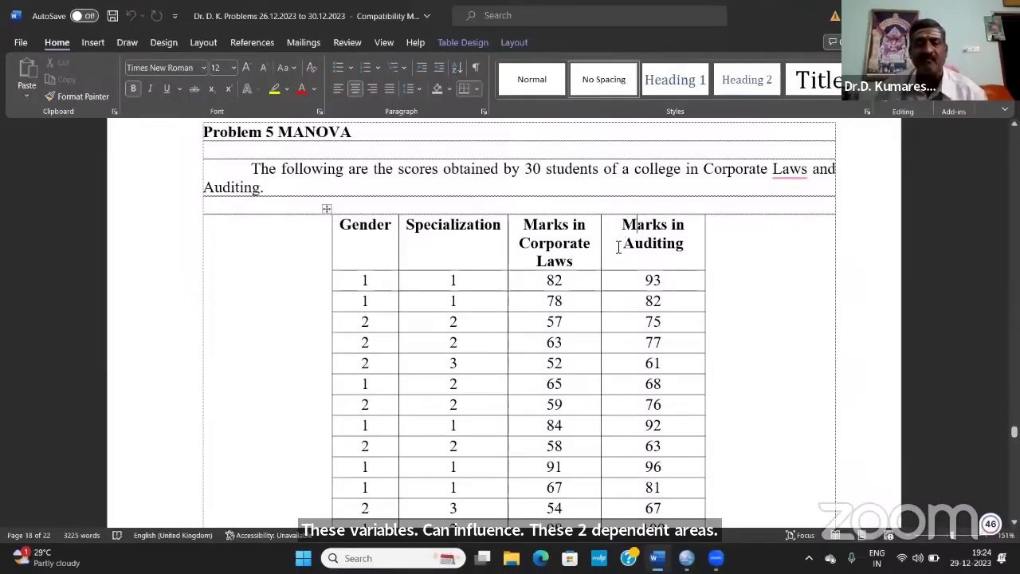
Compare the Model Exam and University Exam variables of Problem 6 with the two marks variables of Problem 5.
scroll(606, 255, "down", 10)
scroll(604, 269, "down", 10)
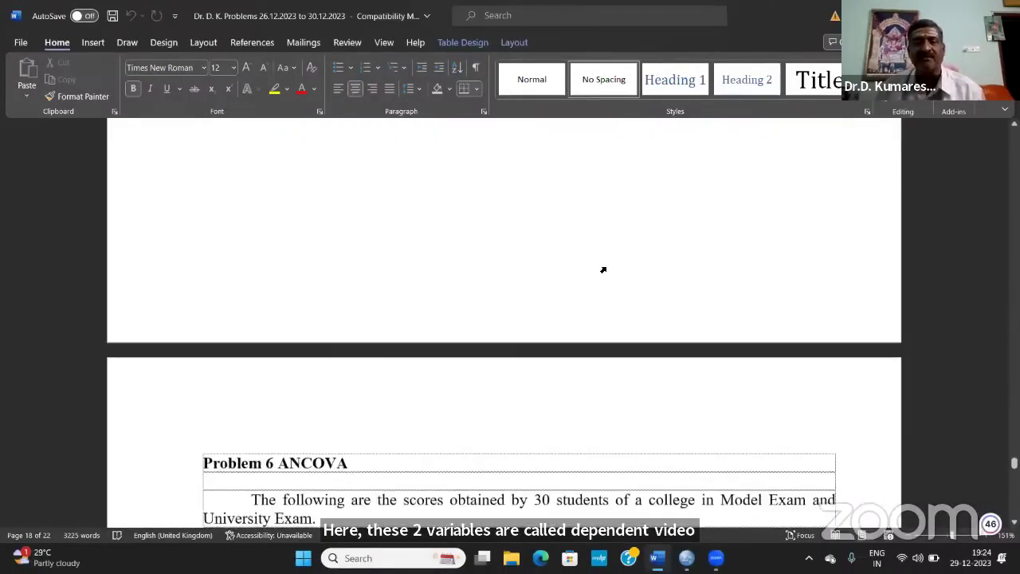
scroll(604, 268, "up", 2)
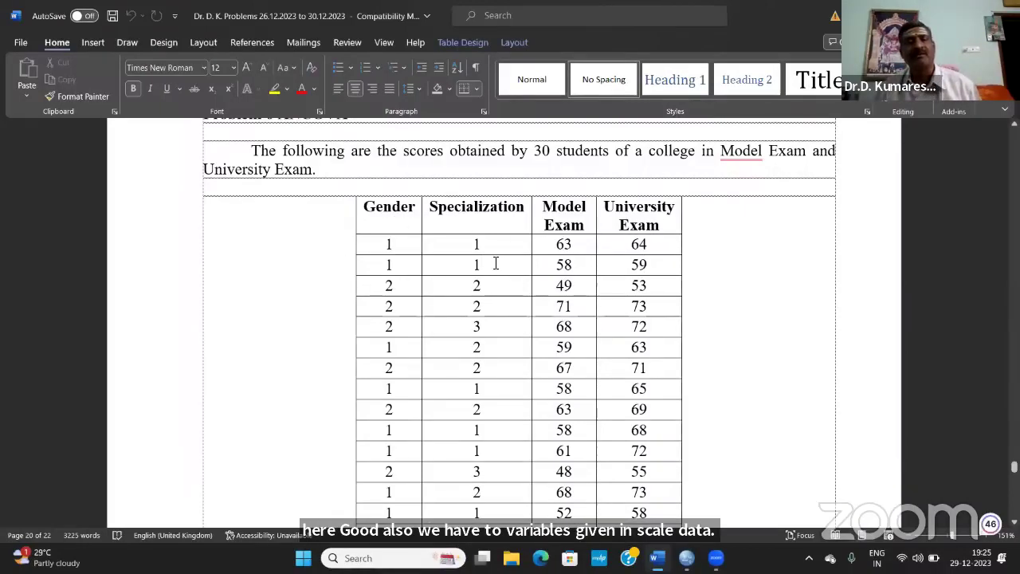
scroll(495, 263, "up", 1)
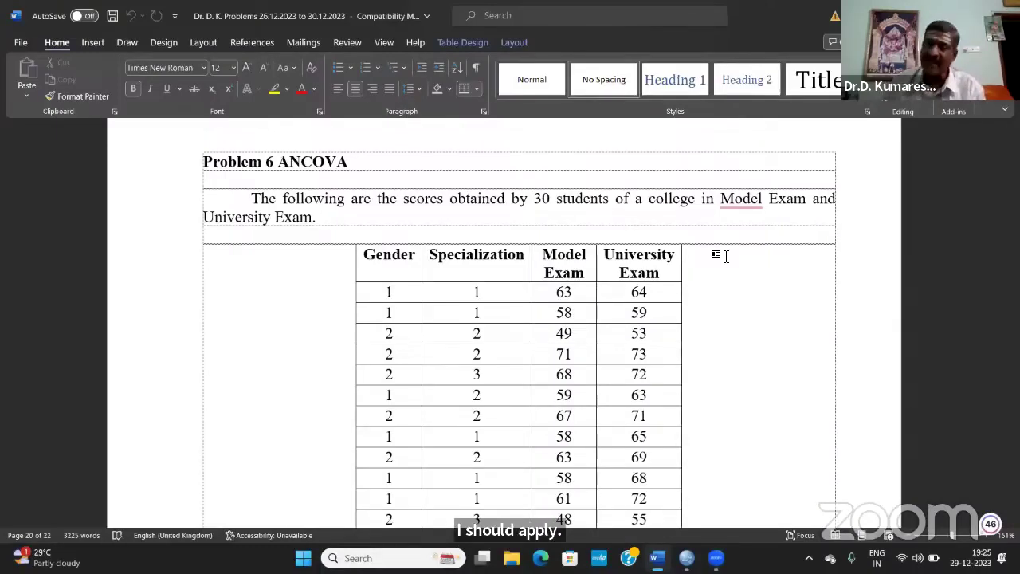
scroll(725, 255, "down", 8)
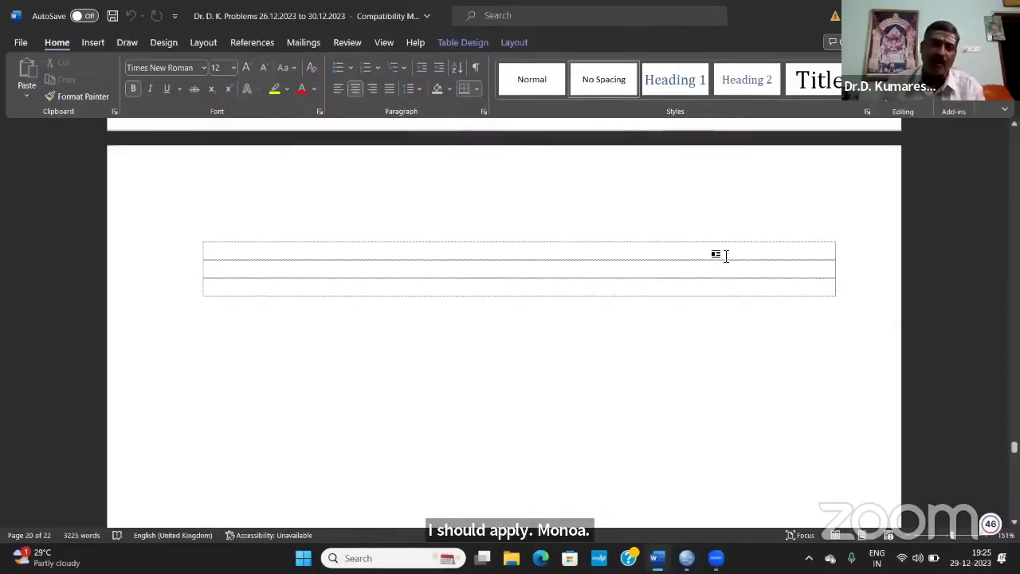
scroll(725, 255, "up", 8)
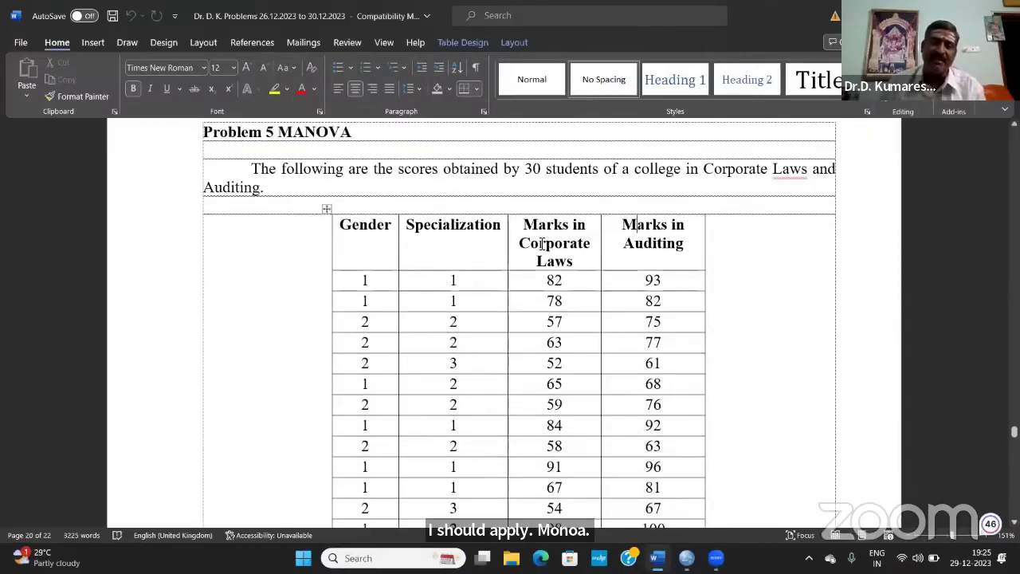
left_click(636, 226)
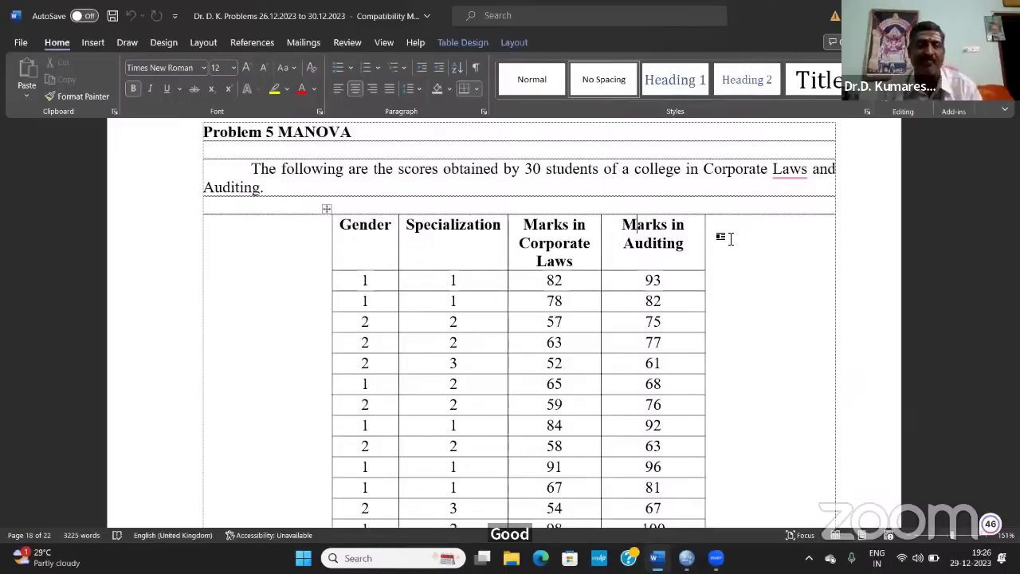
scroll(720, 271, "down", 5)
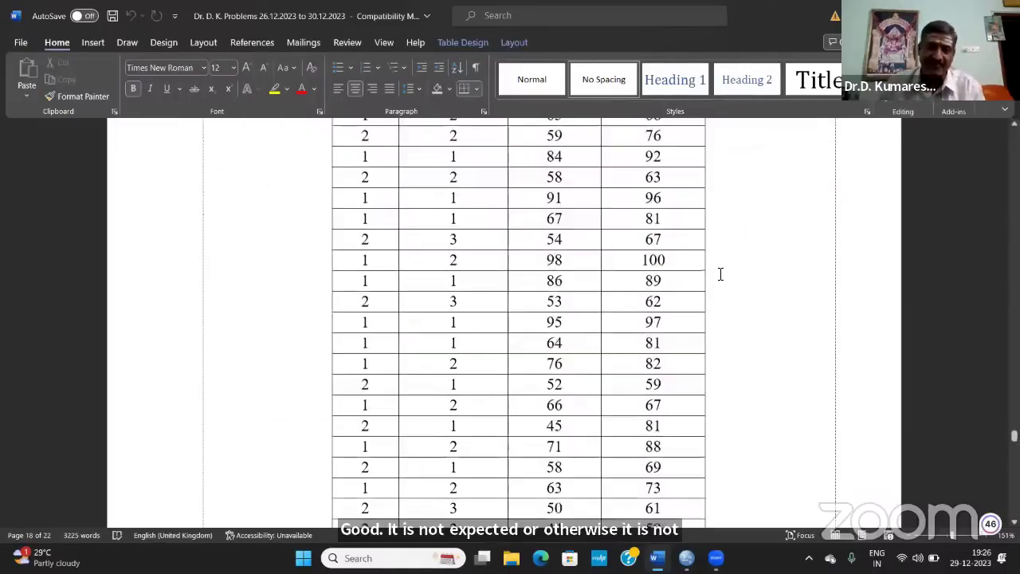
scroll(720, 274, "down", 10)
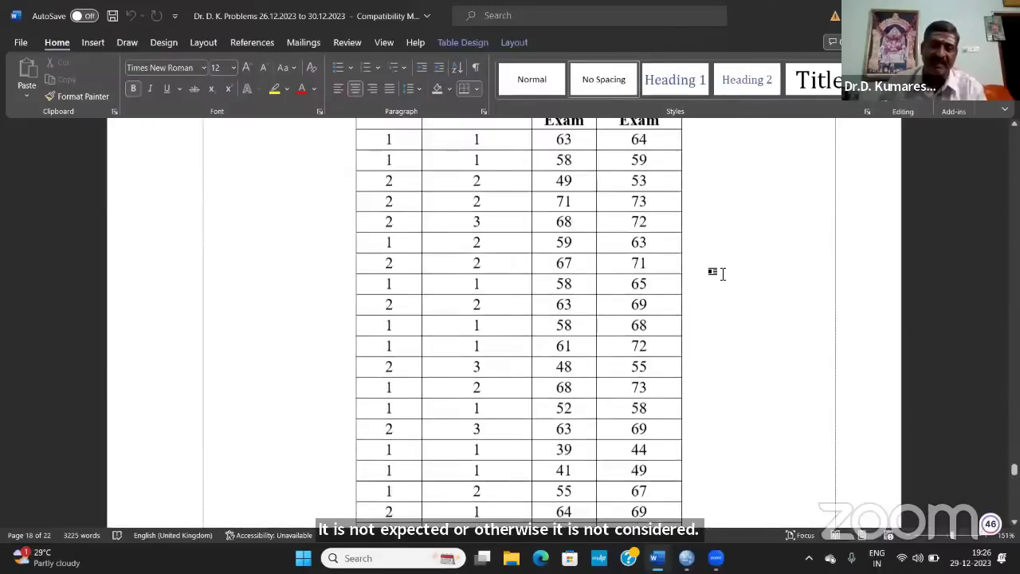
scroll(720, 273, "down", 3)
scroll(720, 274, "up", 5)
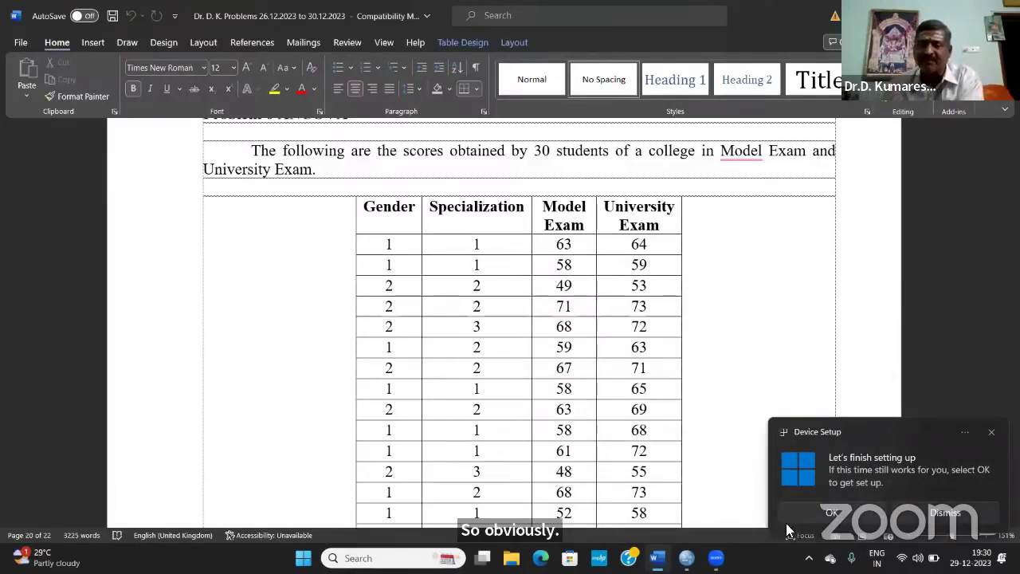
Close the Device Setup notification and return to the problems document.
left_click(991, 432)
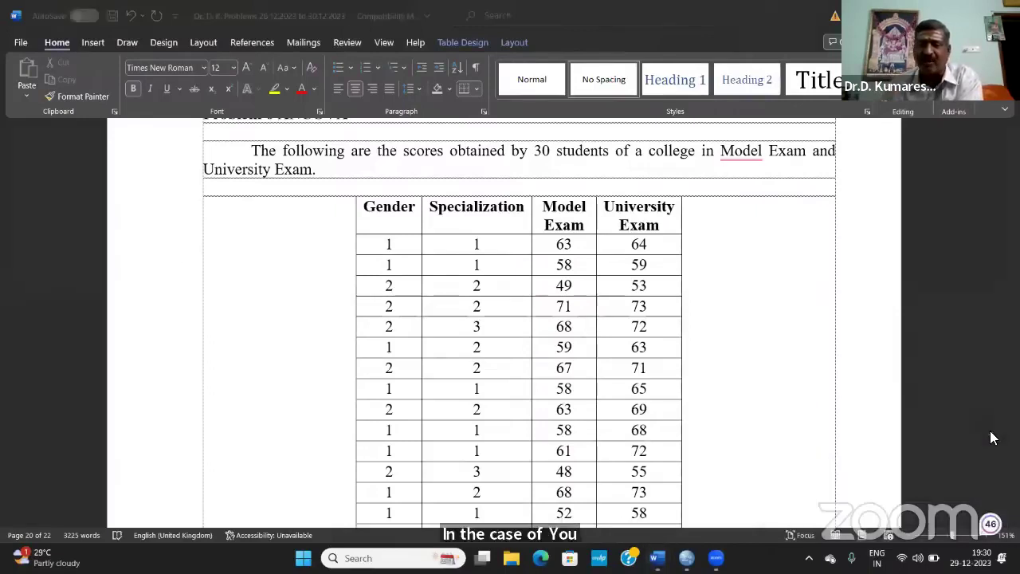
left_click(820, 371)
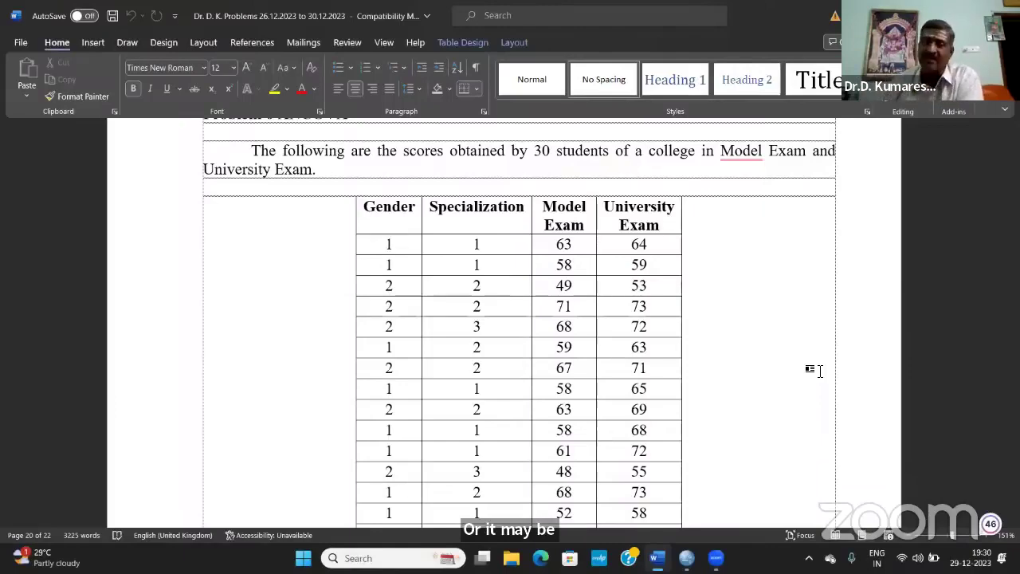
Review the MANOVA and ANCOVA problem tables again to contrast the roles of their two scale variables.
scroll(820, 371, "up", 1)
scroll(820, 370, "down", 8)
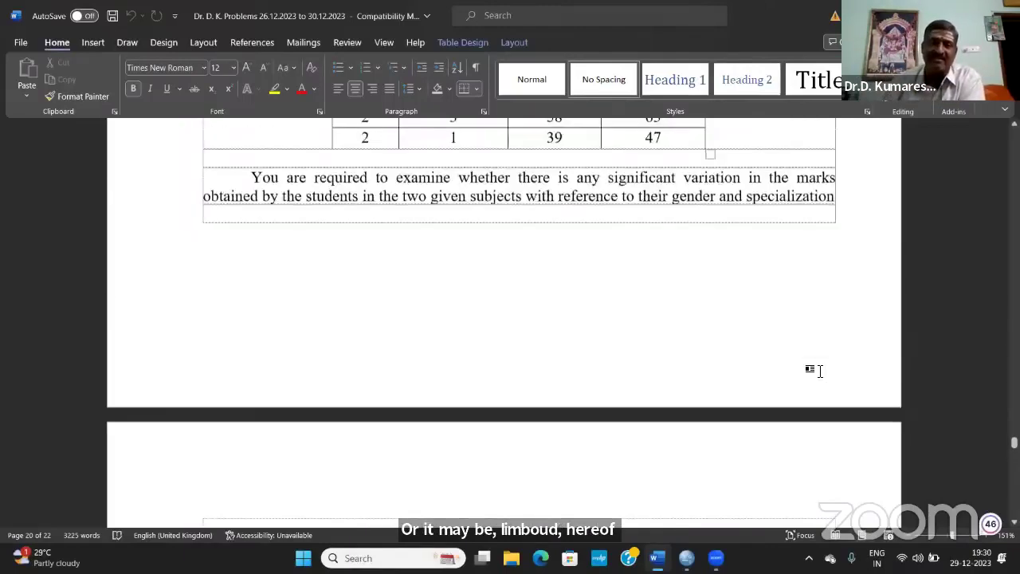
scroll(820, 371, "up", 15)
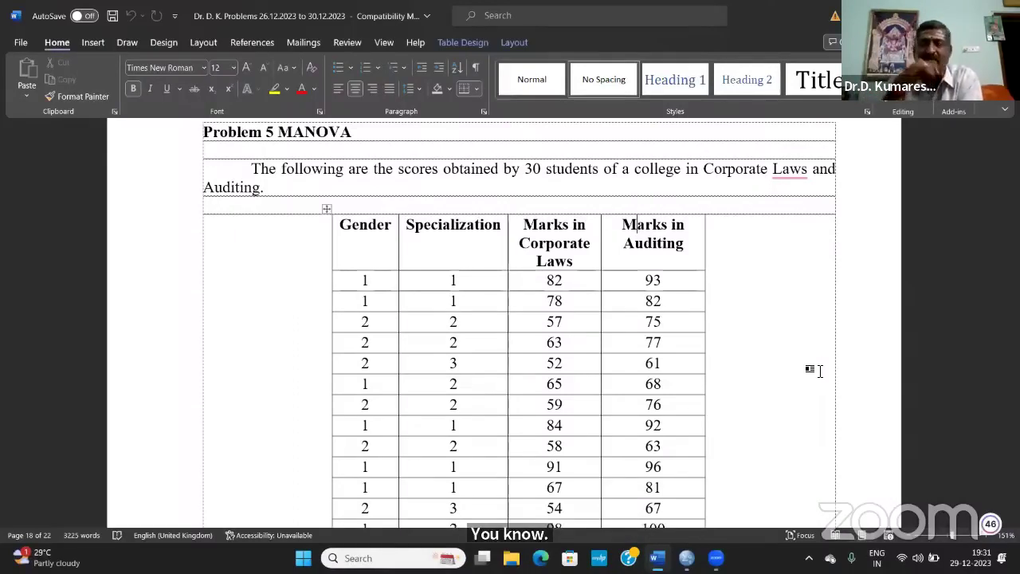
scroll(742, 333, "down", 10)
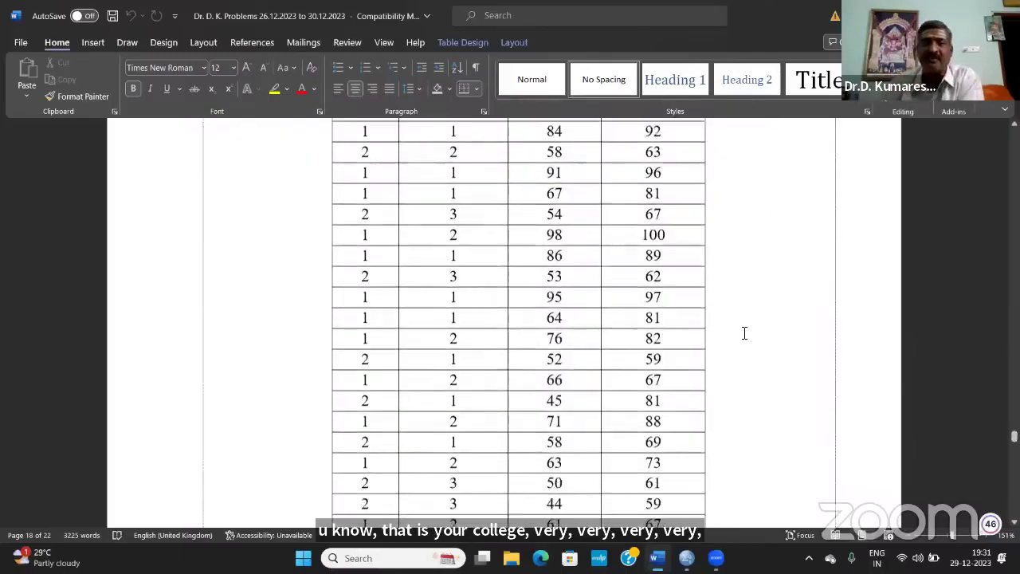
scroll(742, 336, "down", 10)
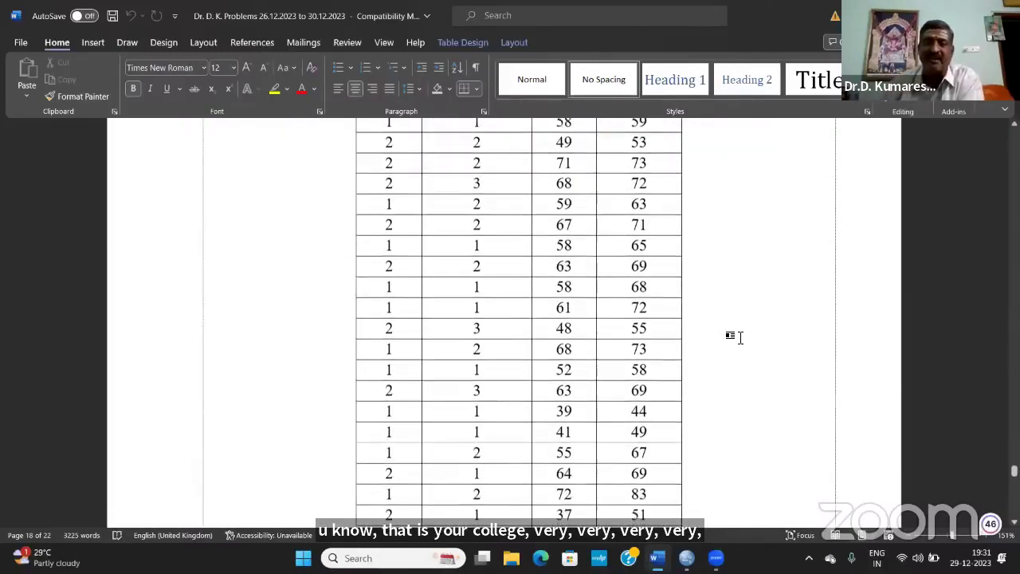
scroll(741, 337, "up", 3)
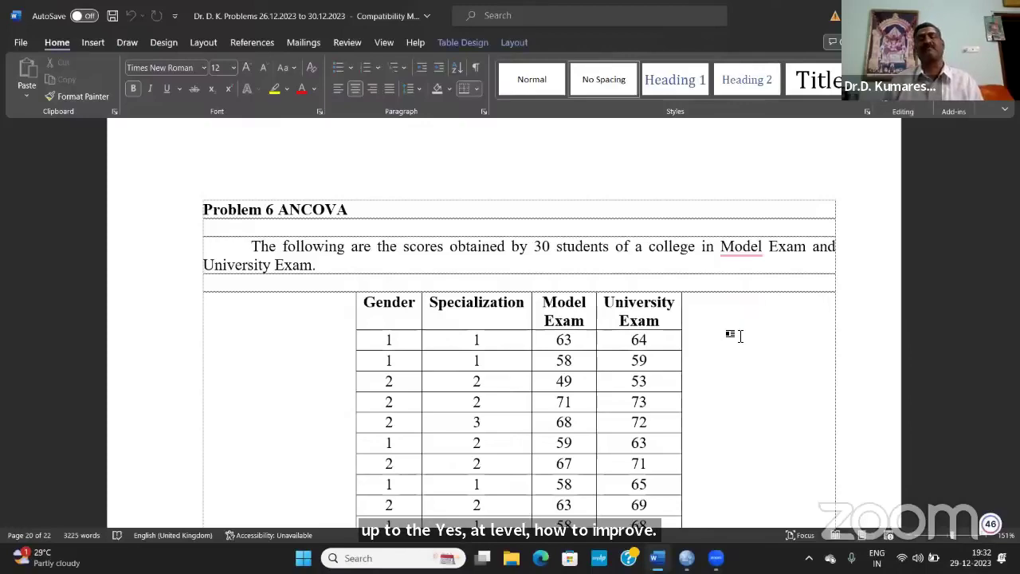
scroll(740, 335, "down", 10)
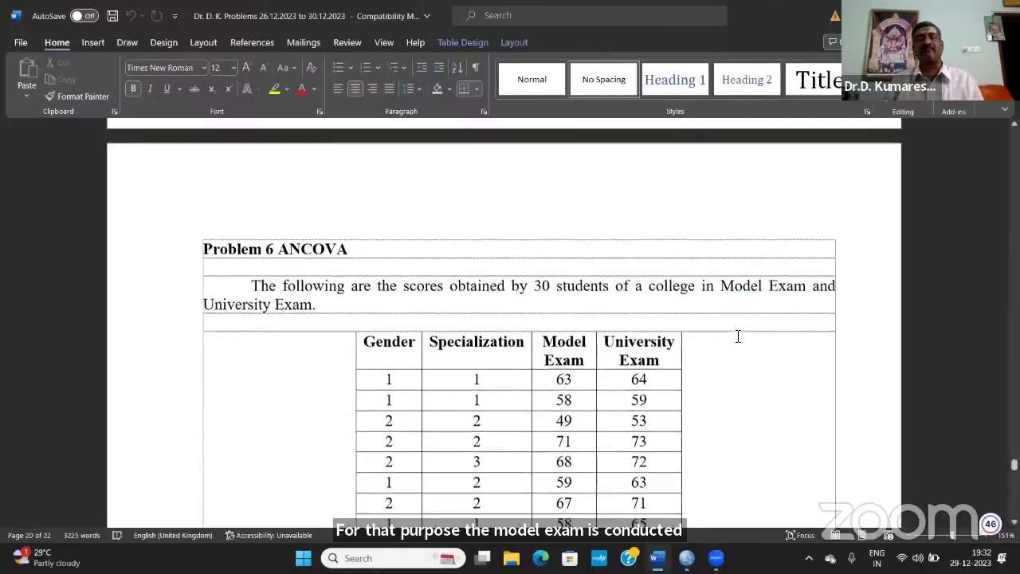
scroll(740, 336, "up", 5)
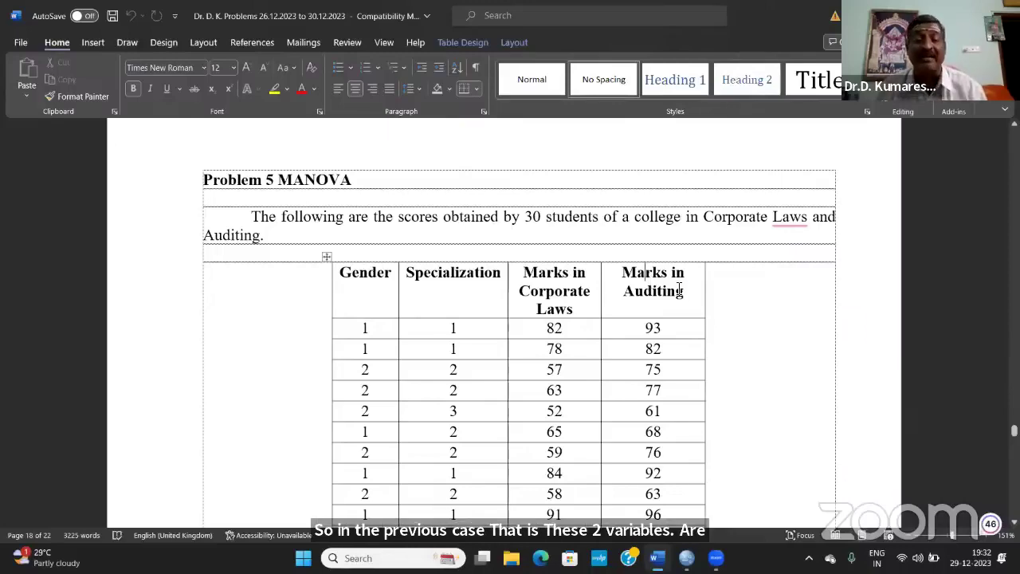
scroll(689, 336, "down", 4)
scroll(690, 336, "down", 15)
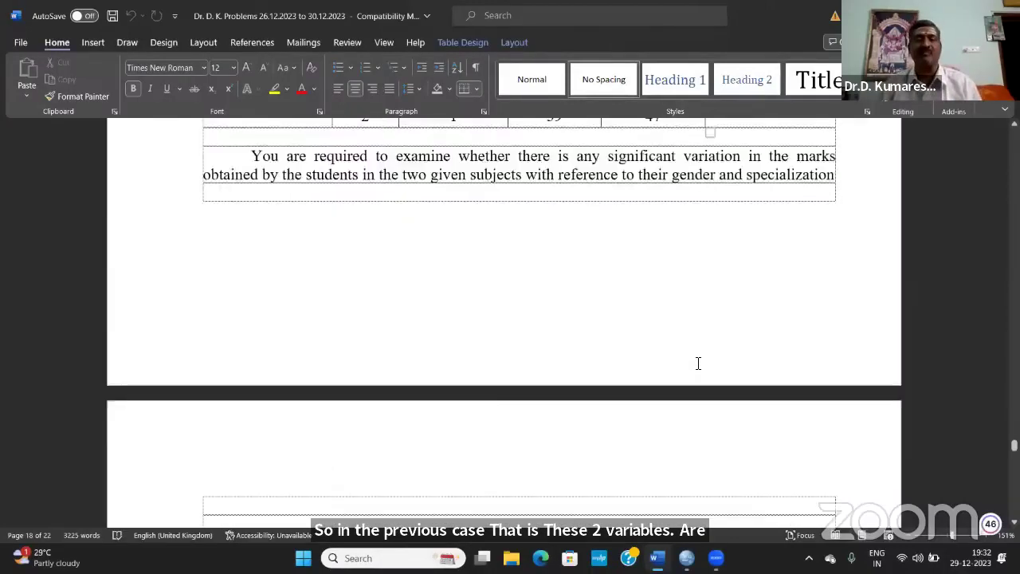
scroll(694, 354, "up", 1)
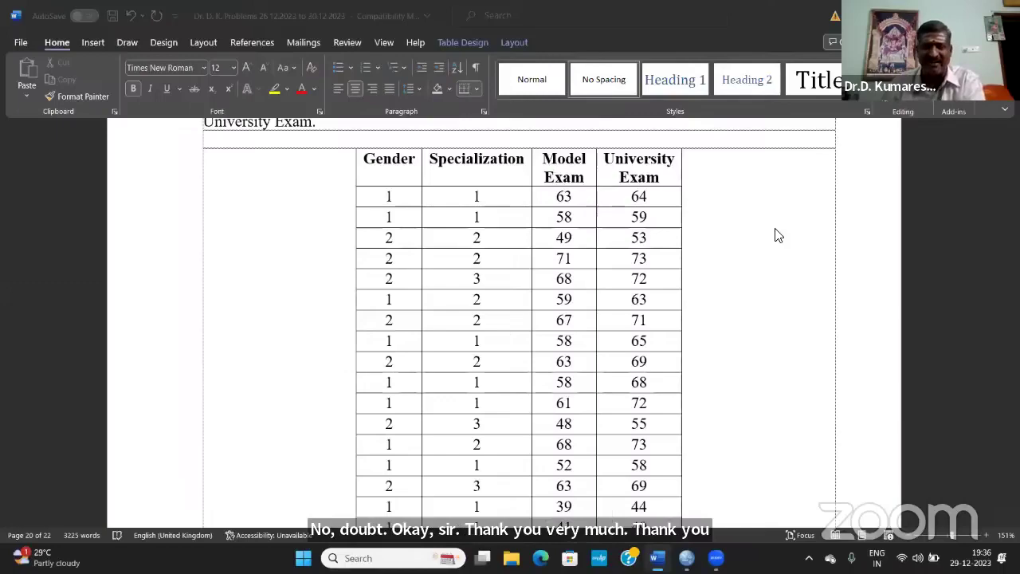
Switch to the SPSS Statistics data file, show its variable definitions and select the student gender variable.
mouse_move(686, 558)
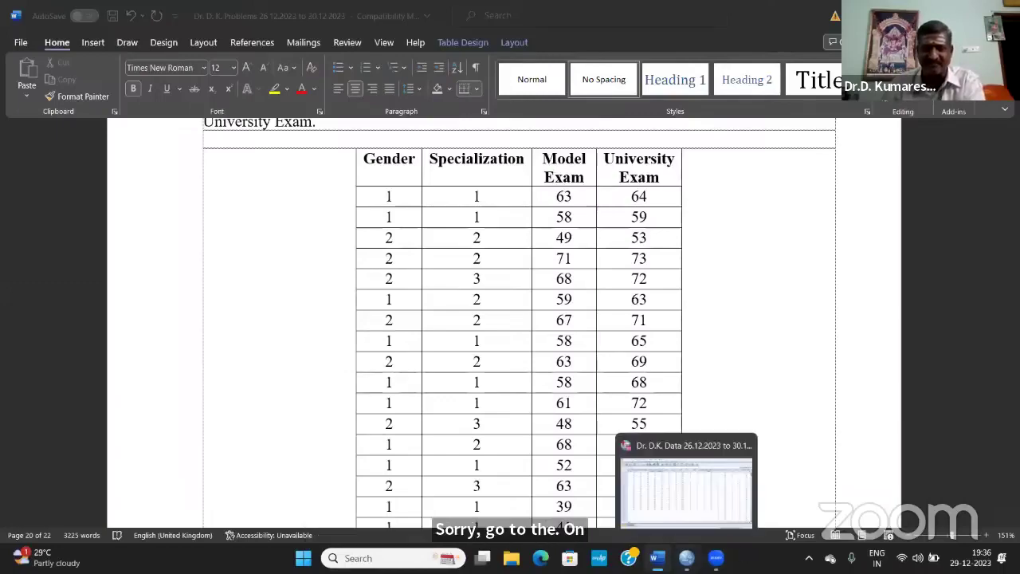
left_click(685, 488)
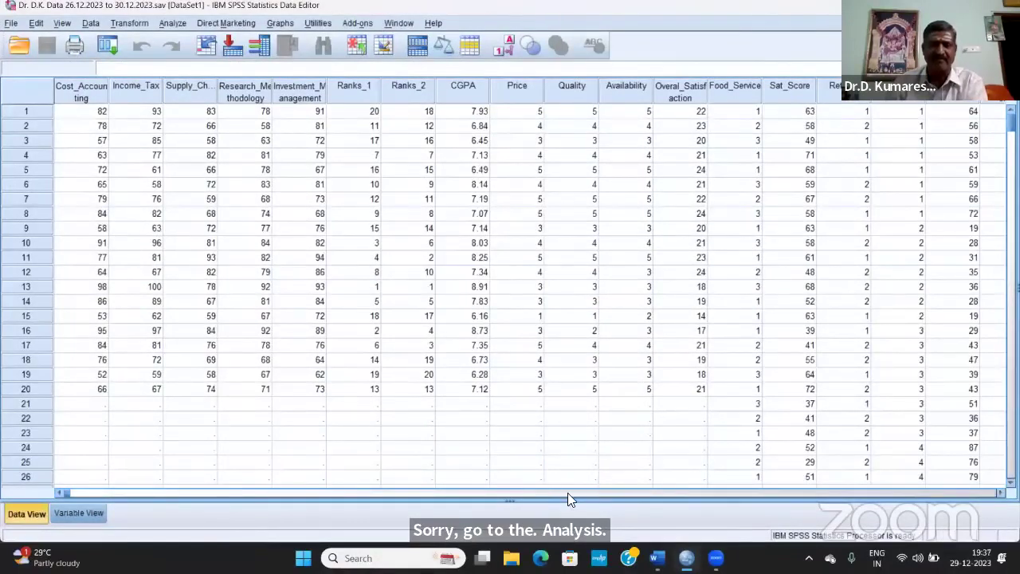
left_click(80, 513)
scroll(177, 411, "down", 2)
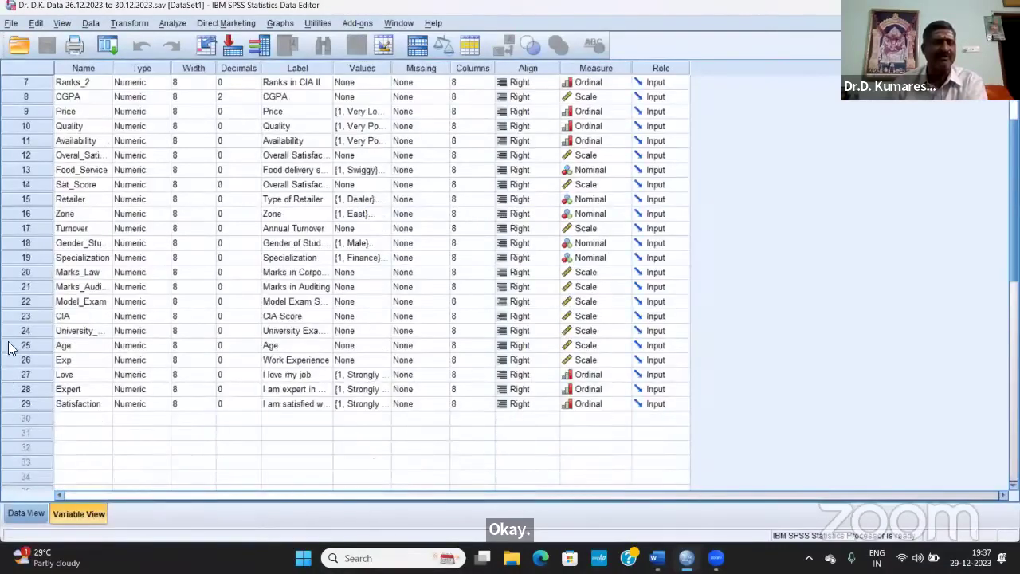
left_click(88, 243)
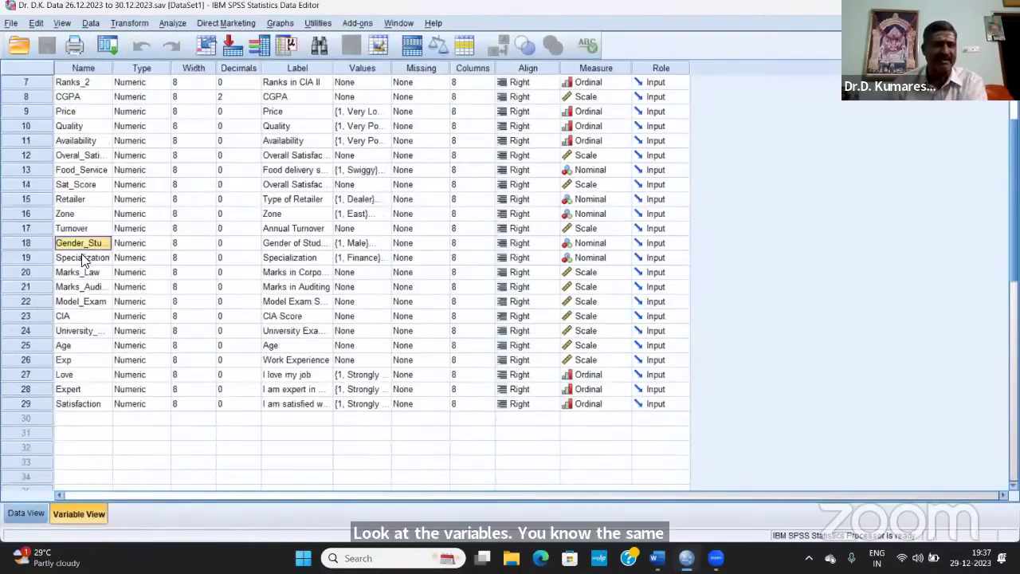
Point out the model and university exam variables, and open the univariate General Linear Model analysis with all previous settings cleared.
left_click(82, 303)
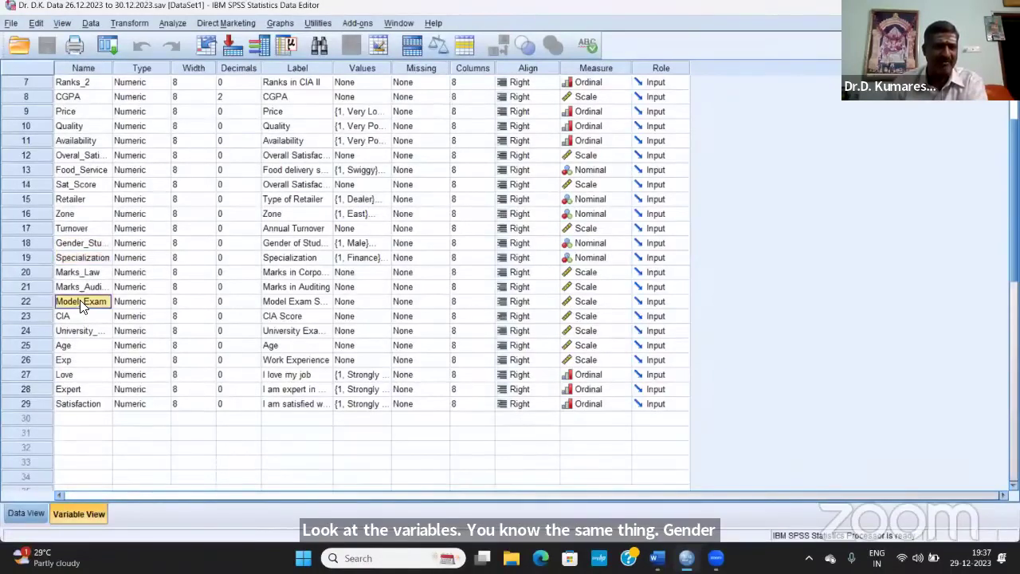
left_click(78, 333)
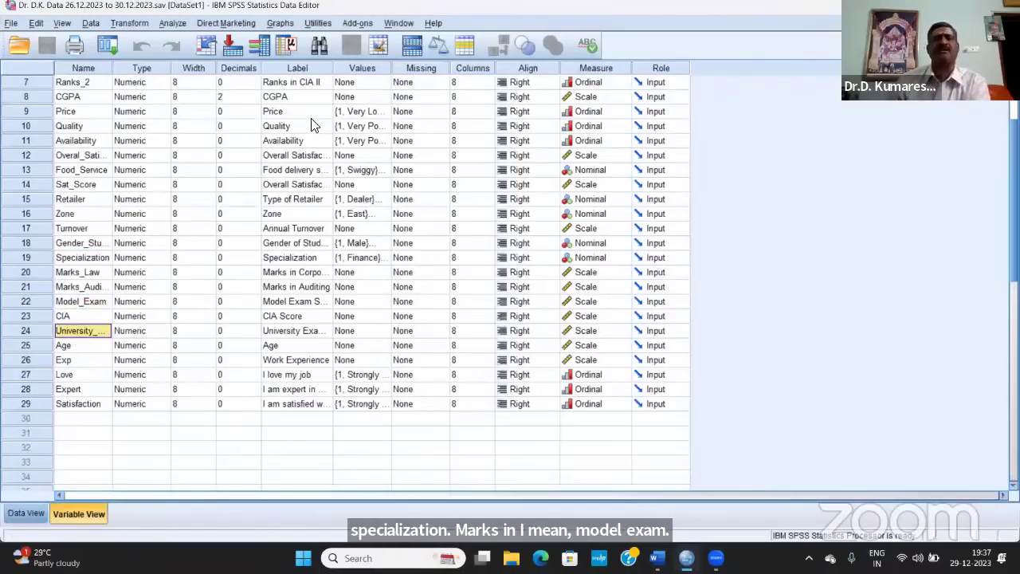
left_click(171, 24)
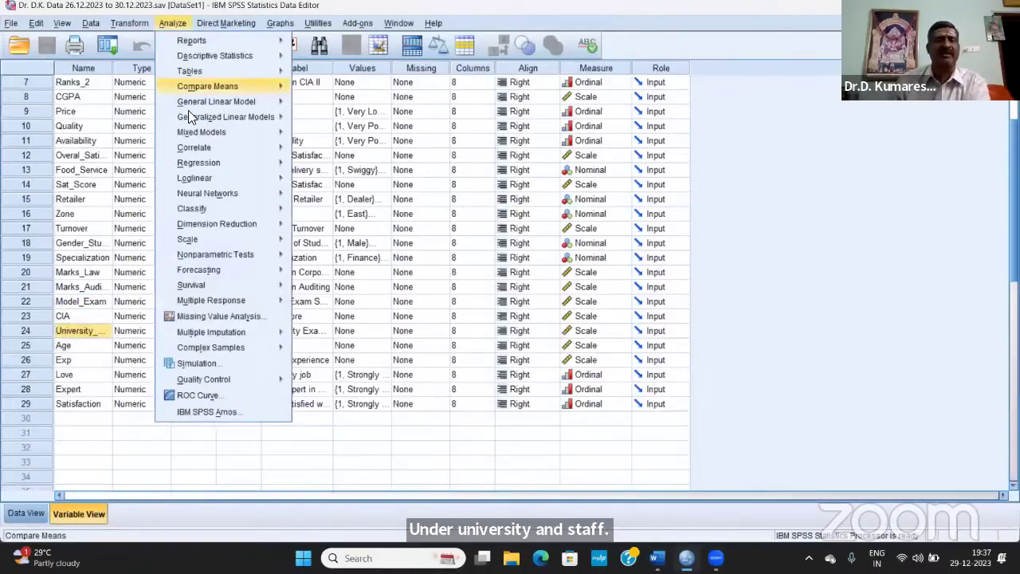
mouse_move(189, 115)
mouse_move(199, 99)
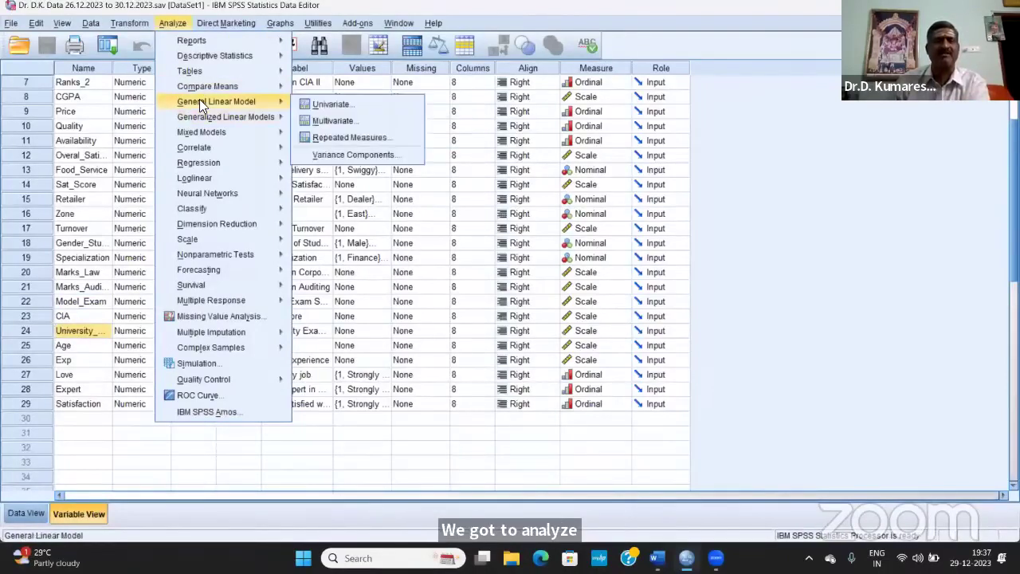
left_click(364, 103)
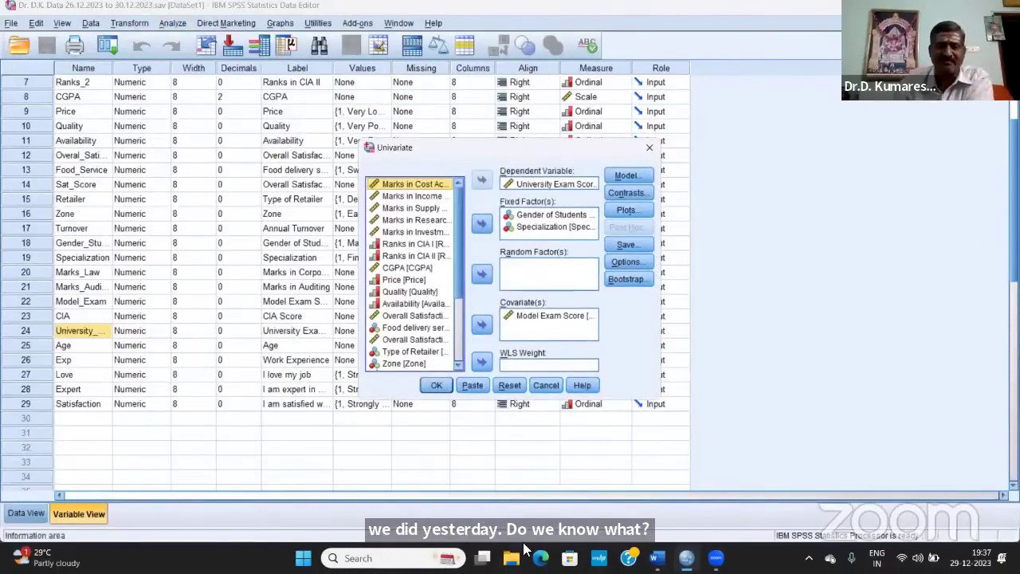
left_click(506, 389)
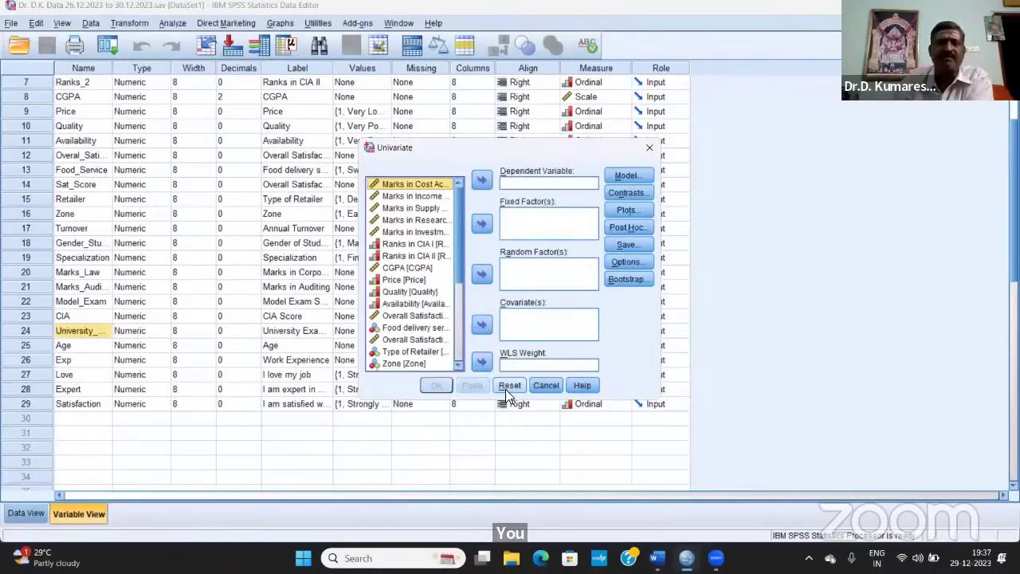
Assign University Exam Score as the dependent variable of the univariate analysis.
left_click(454, 365)
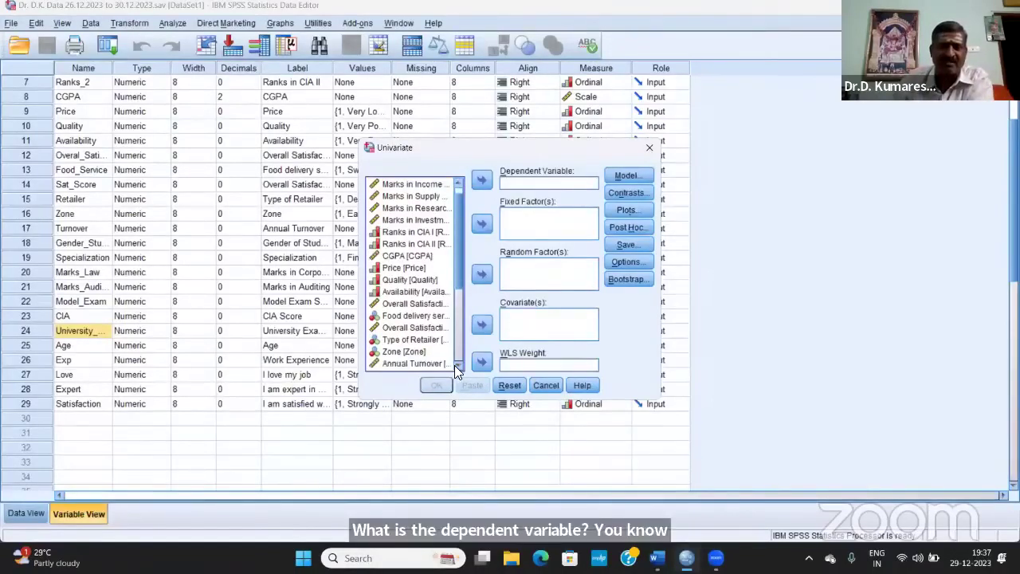
scroll(454, 365, "down", 4)
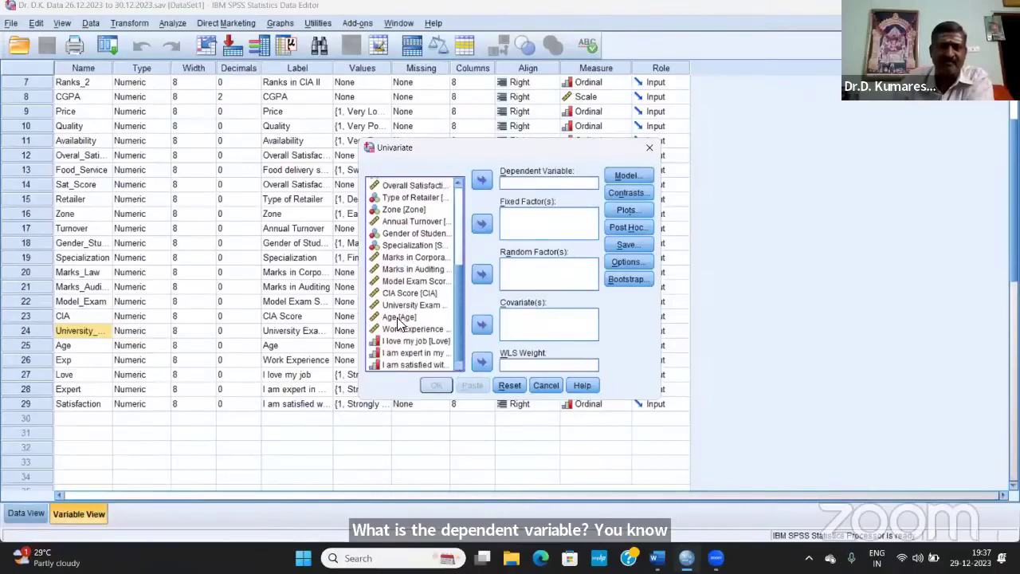
left_click(410, 306)
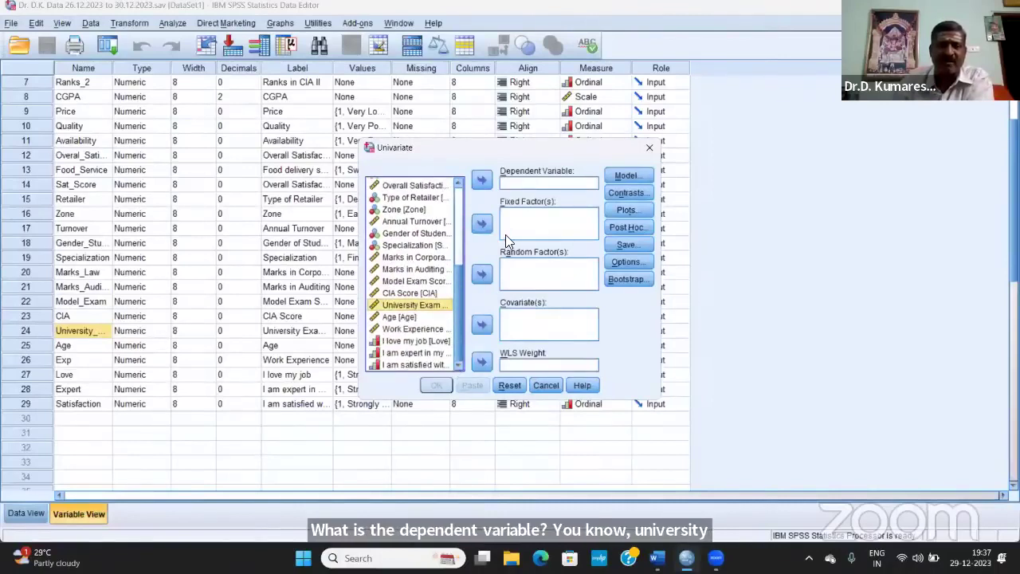
left_click(482, 181)
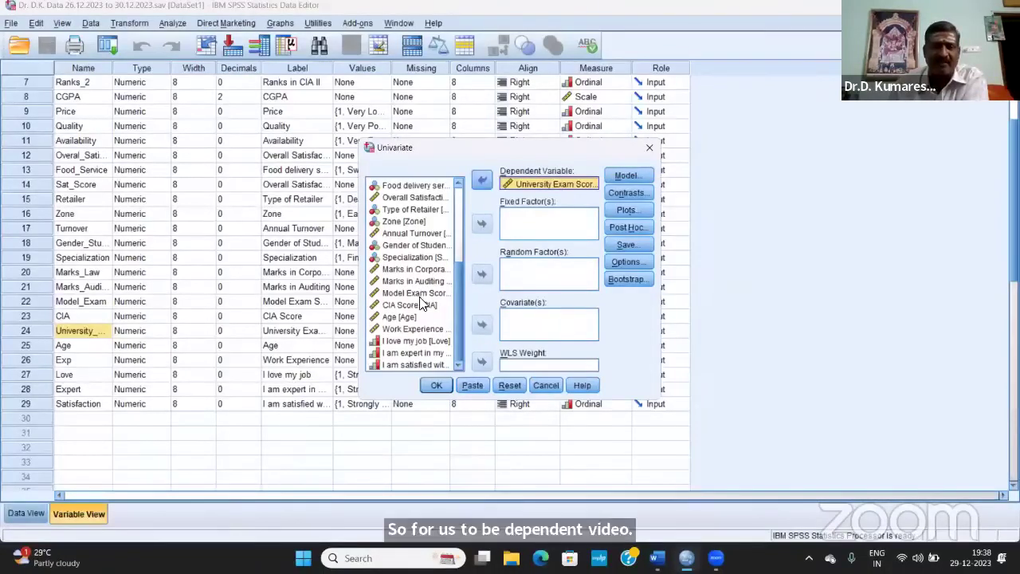
Add Gender of Students and Specialization as the fixed factors of the univariate analysis.
left_click(445, 245)
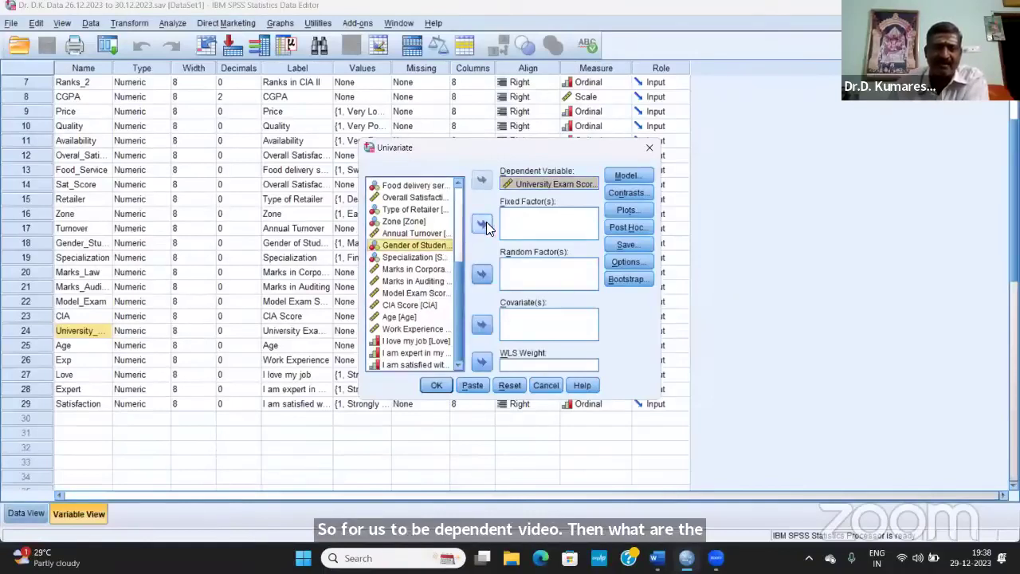
left_click(482, 224)
left_click(424, 257)
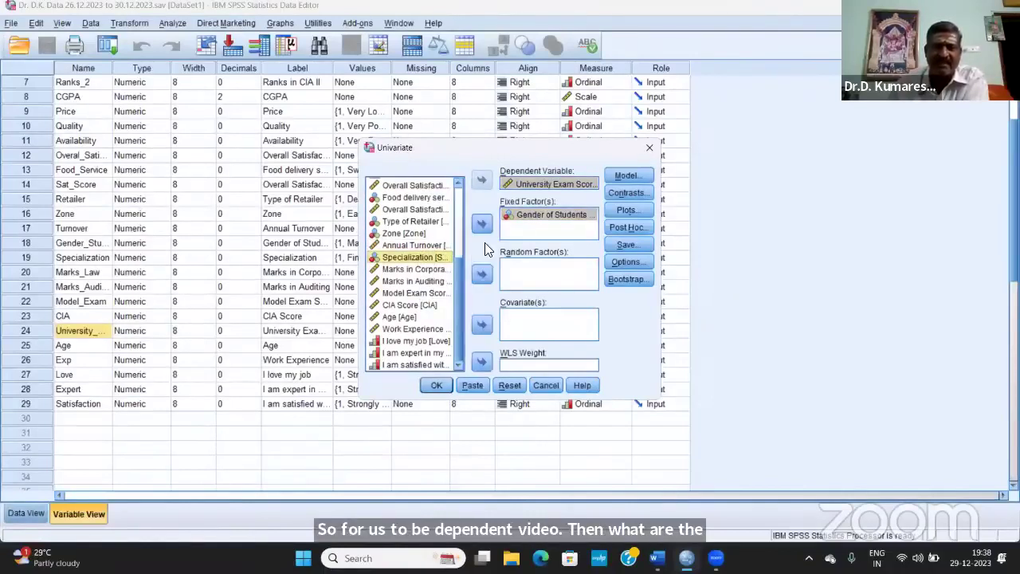
left_click(484, 226)
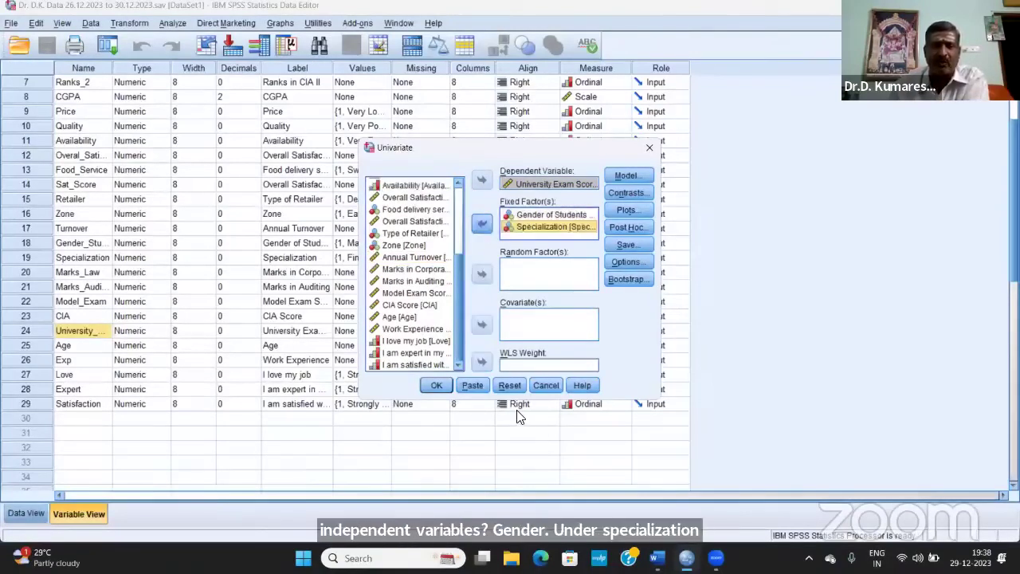
Add Model Exam Score as the covariate and run the univariate analysis.
left_click(450, 295)
left_click(483, 327)
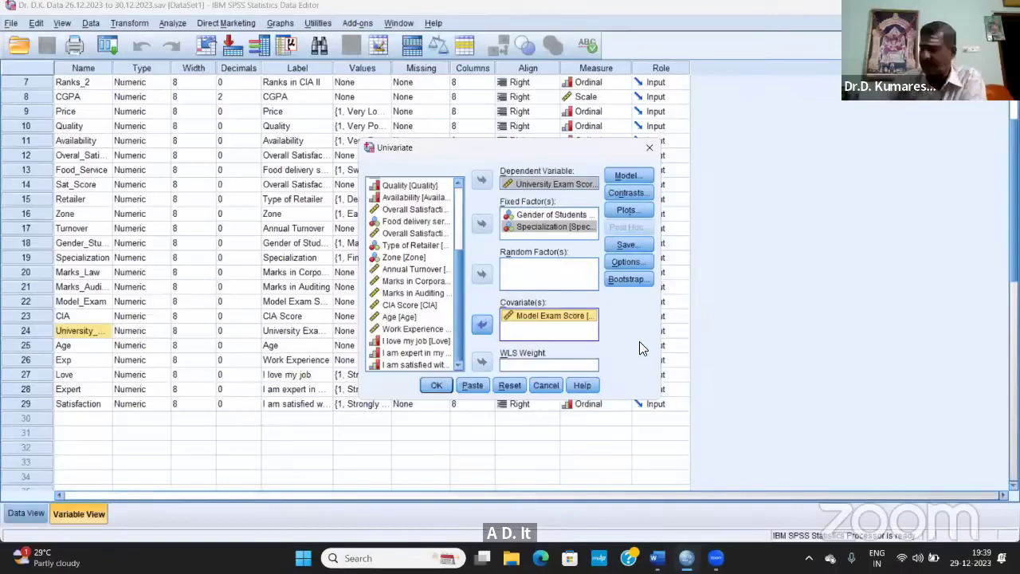
left_click(434, 386)
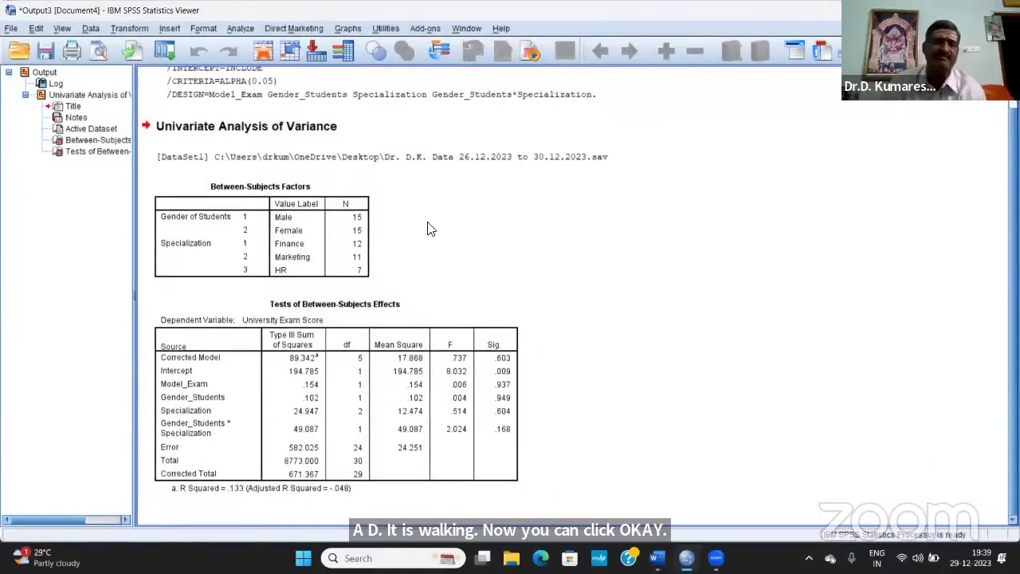
Examine the Between-Subjects Factors table for the number of students in each gender and specialization group.
left_click(229, 232)
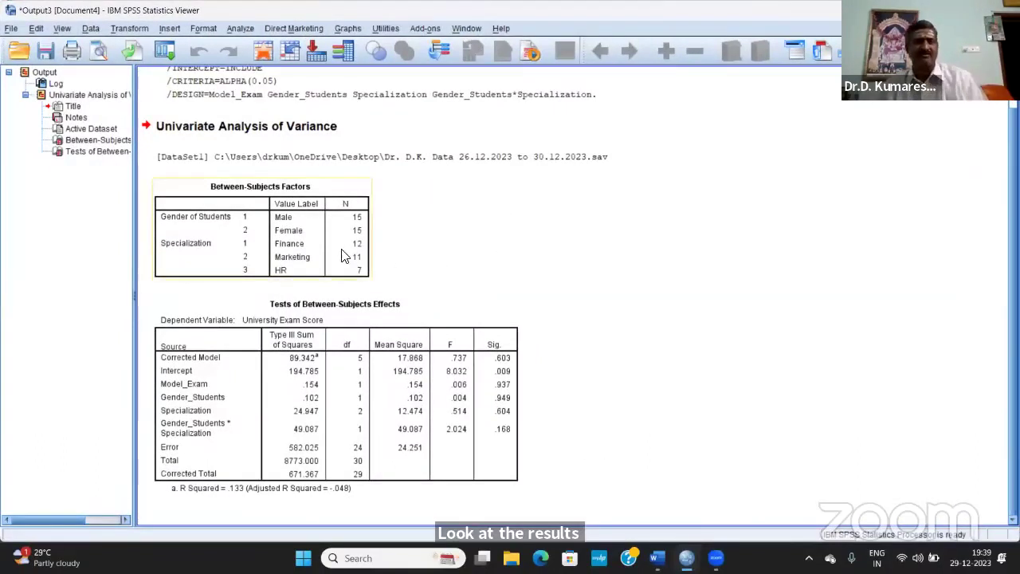
left_click(400, 231)
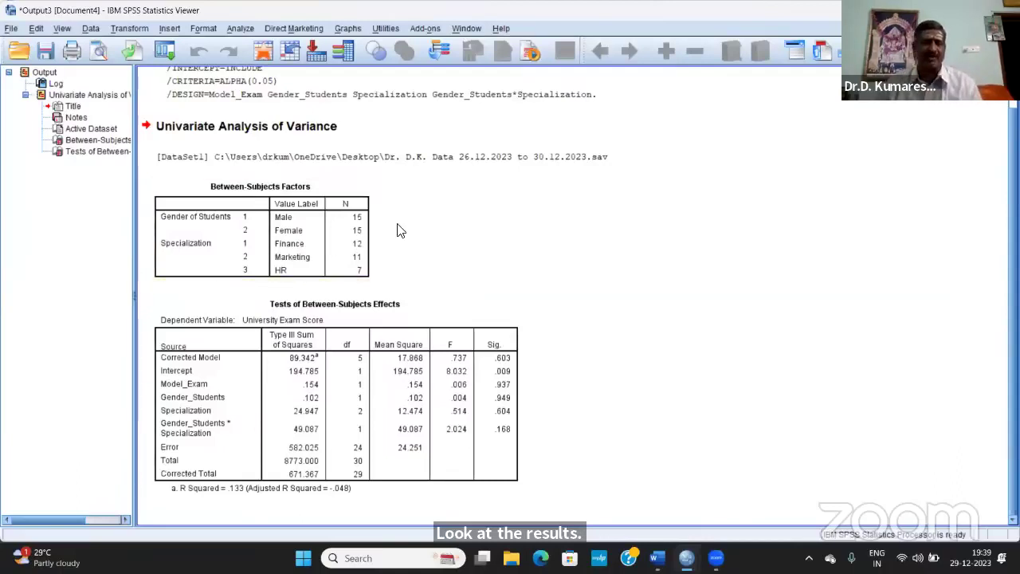
left_click(370, 226)
left_click(541, 218)
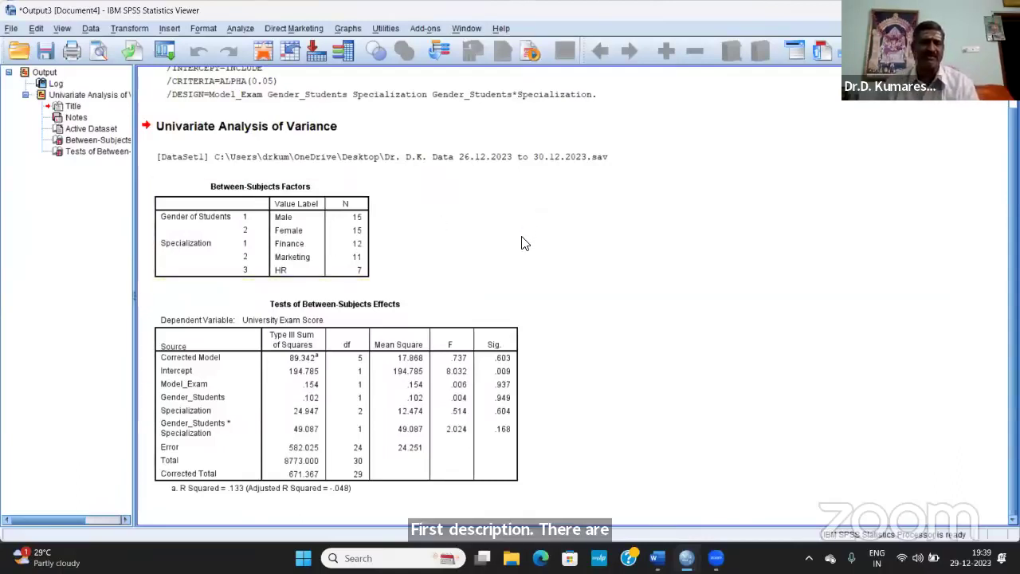
left_click(369, 240)
left_click(495, 232)
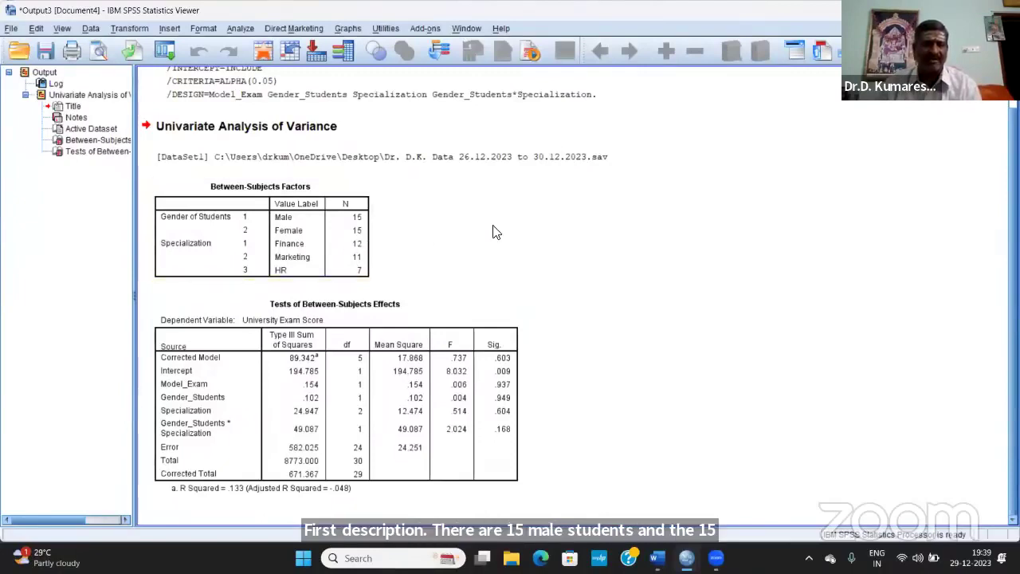
left_click(331, 258)
left_click(415, 254)
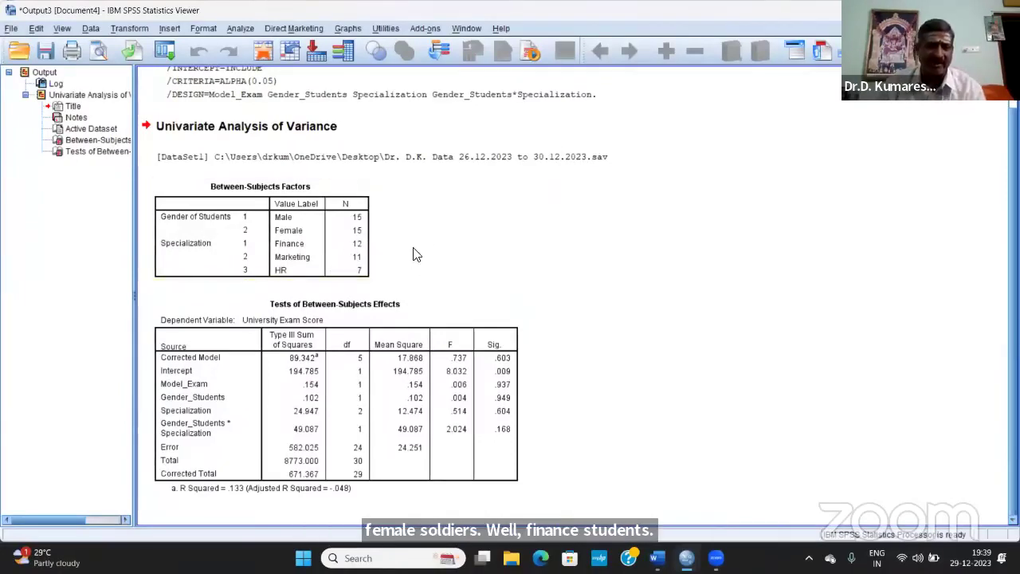
left_click(368, 277)
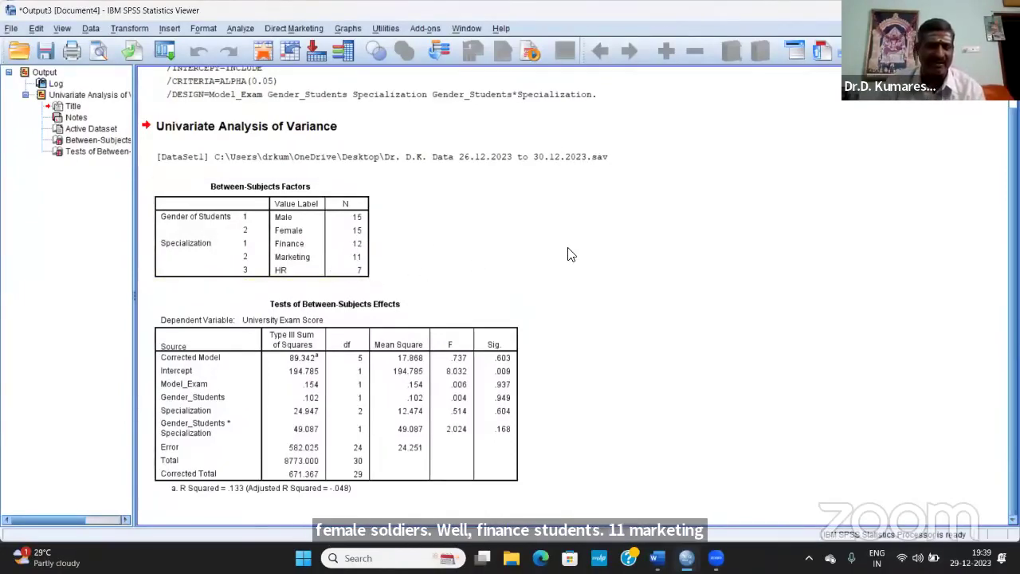
left_click(611, 243)
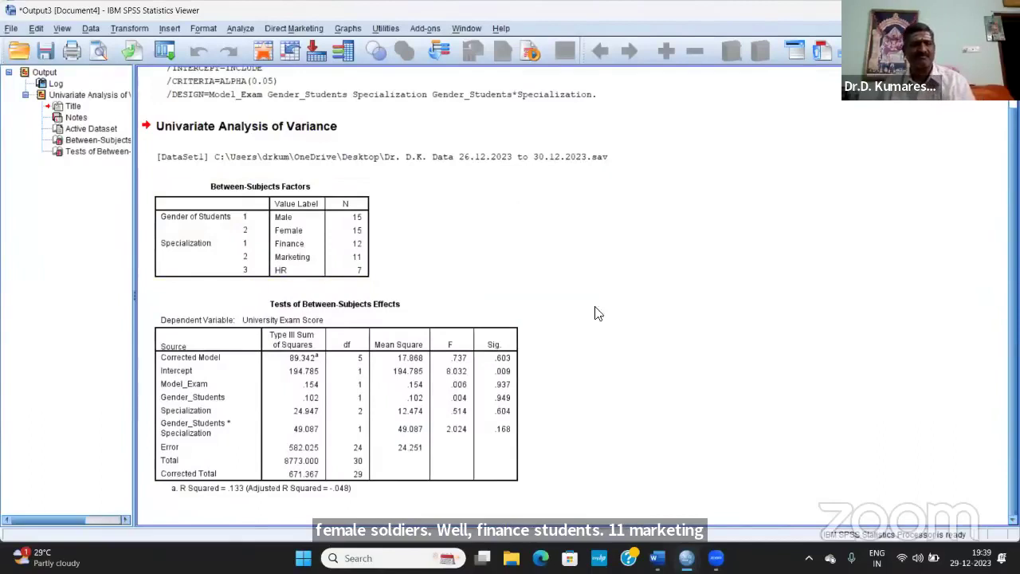
Copy the Tests of Between-Subjects Effects table into the Word problems document below the ANCOVA question and highlight the Model_Exam significance value.
left_click(318, 488)
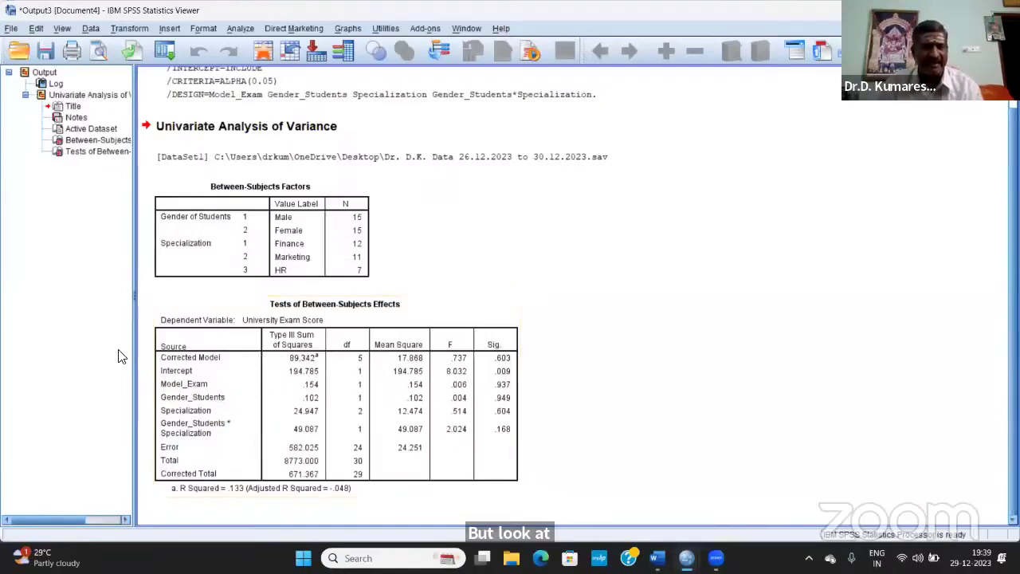
left_click(209, 355)
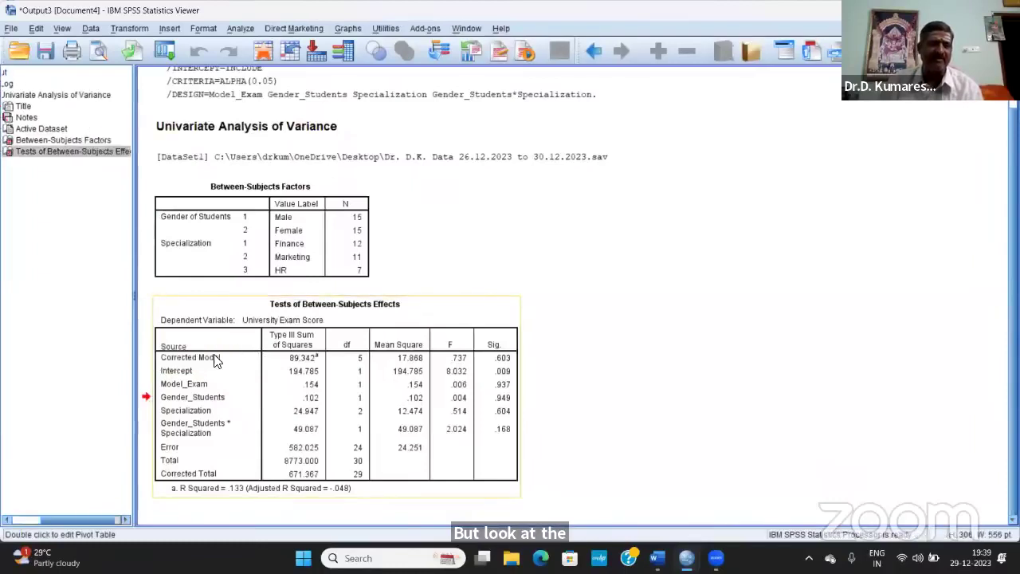
right_click(218, 357)
left_click(235, 386)
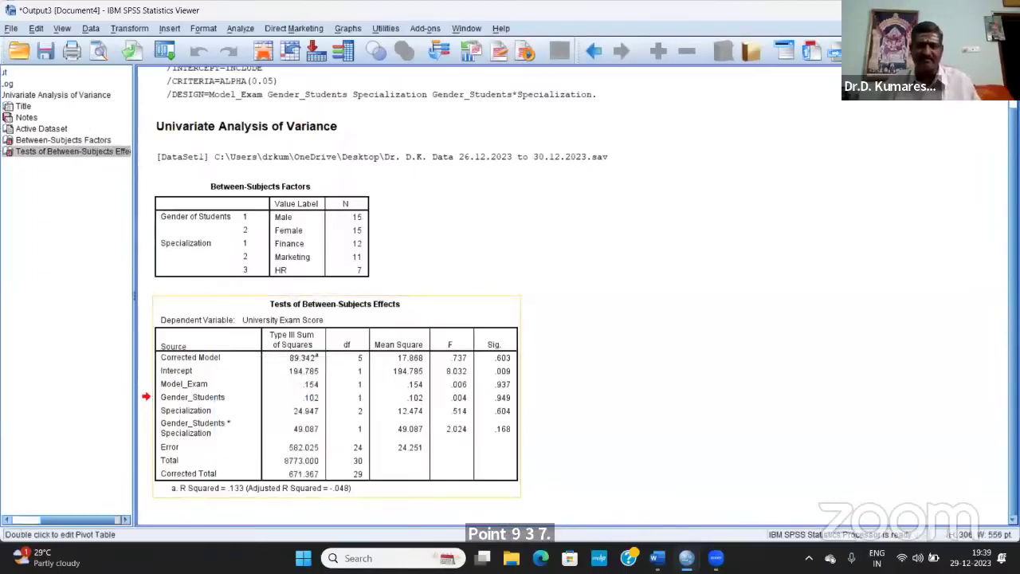
left_click(656, 558)
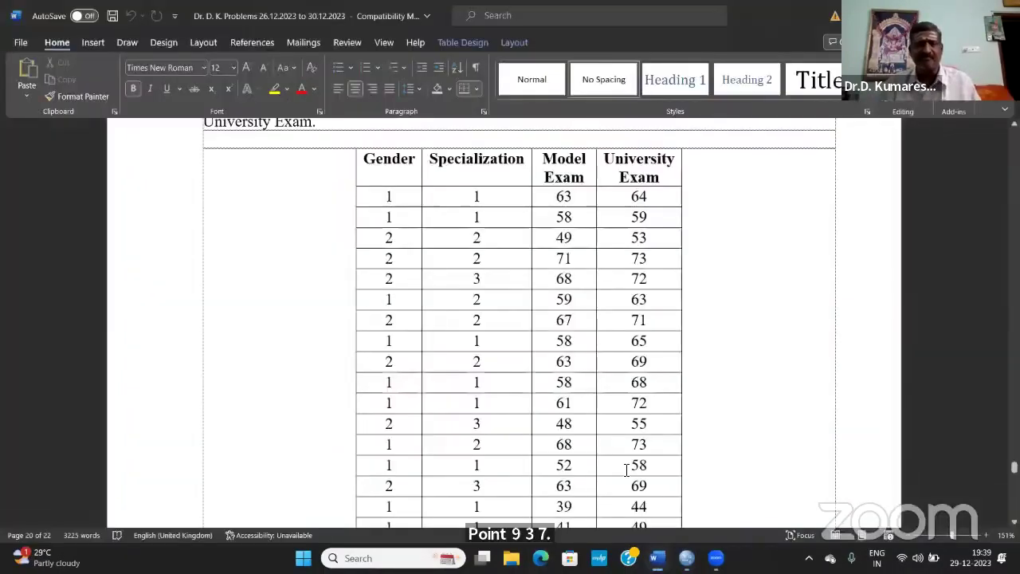
scroll(630, 466, "down", 10)
scroll(451, 342, "up", 5)
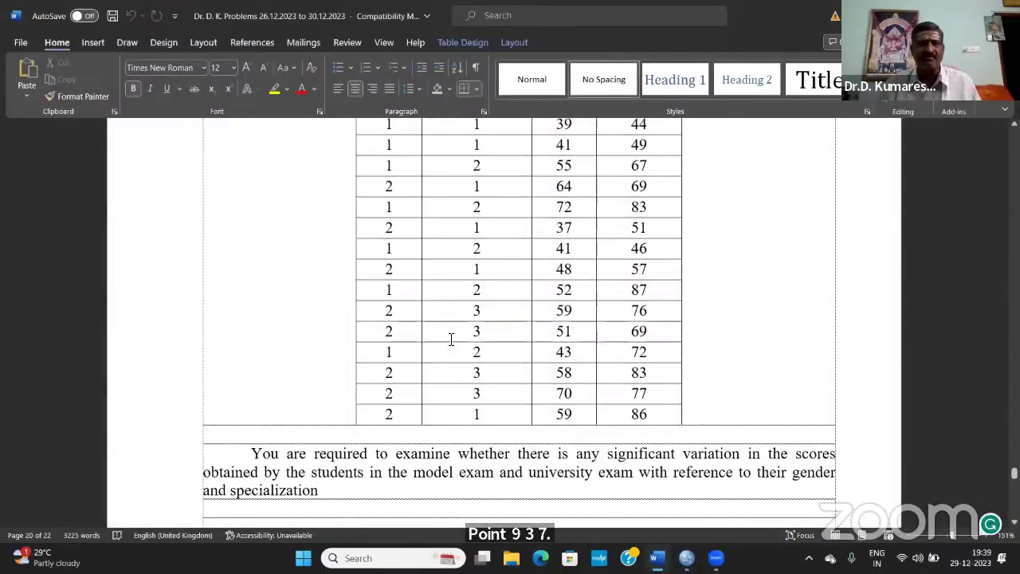
scroll(446, 351, "down", 5)
scroll(344, 473, "down", 1)
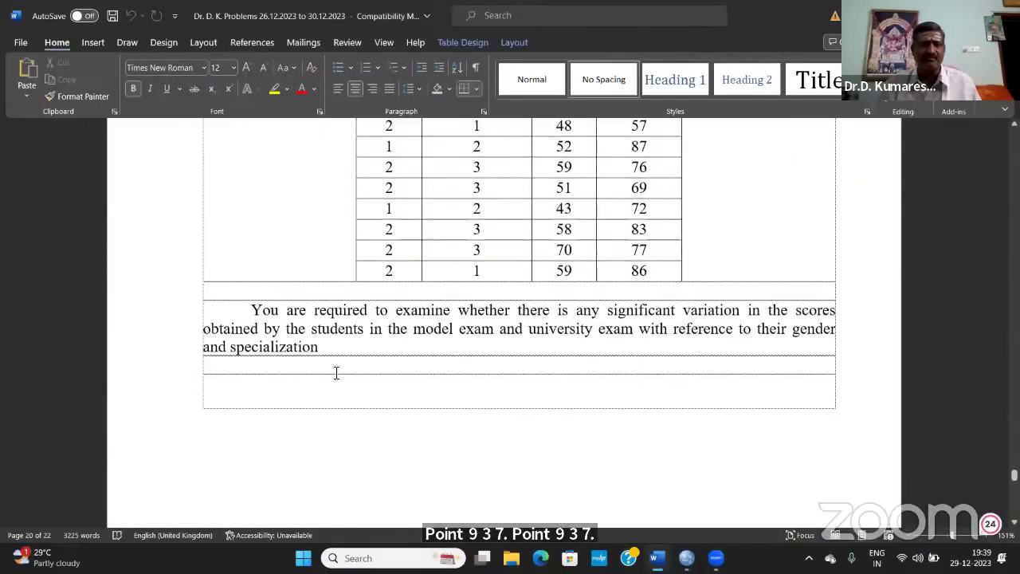
scroll(336, 370, "down", 12)
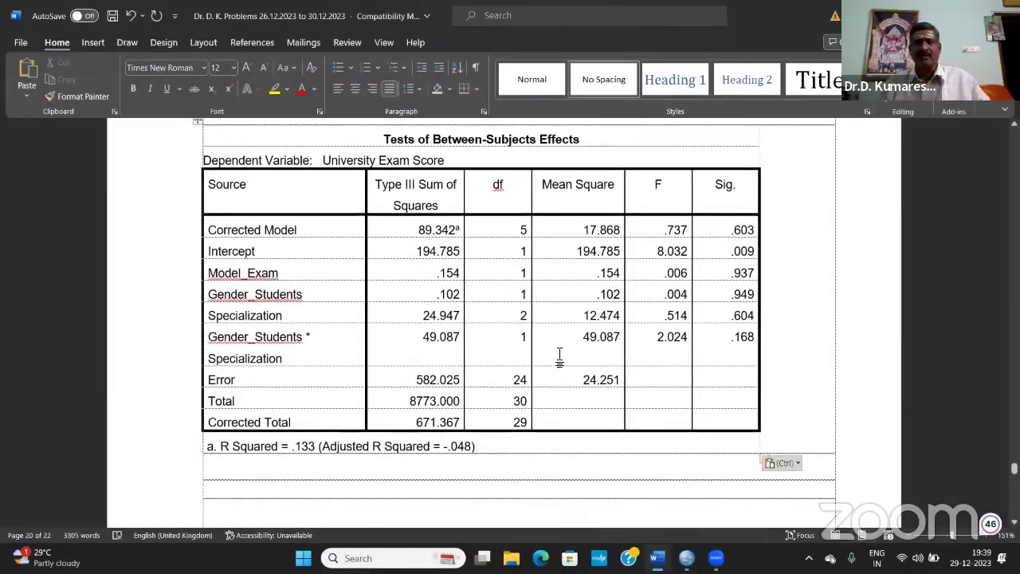
left_click_drag(725, 273, 751, 272)
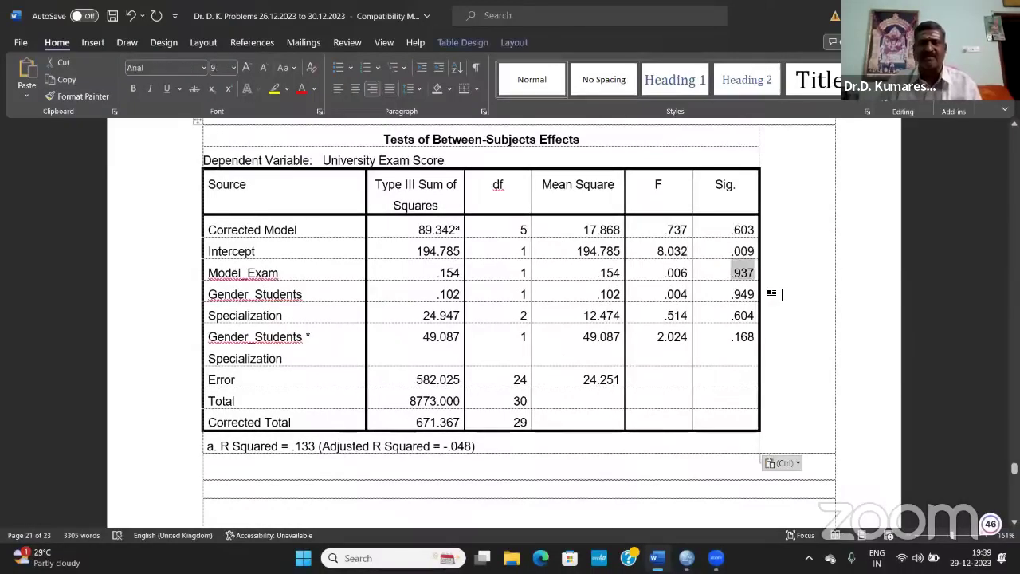
left_click(774, 301)
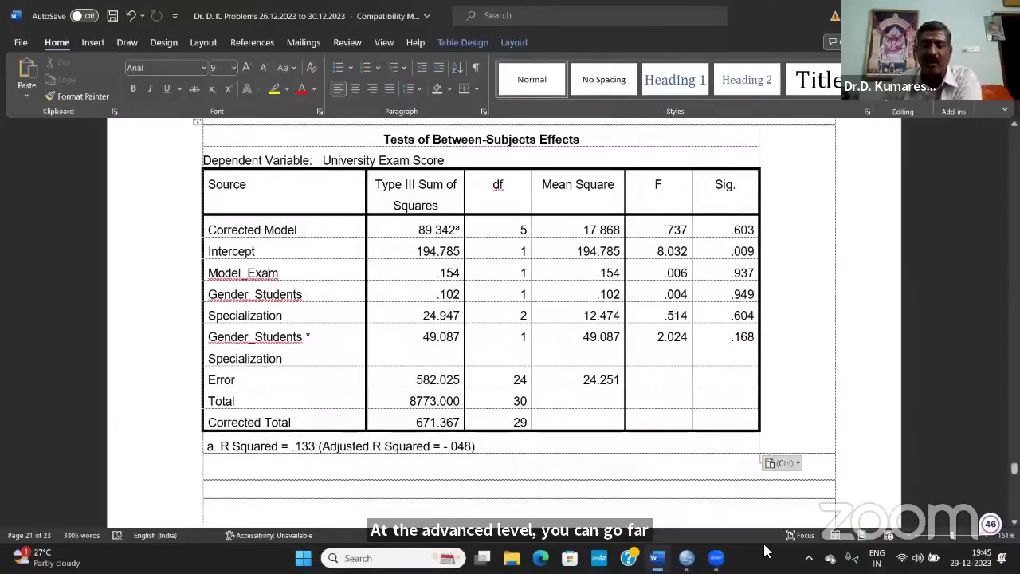
Switch to the SPSS Data Editor and reopen the General Linear Model Univariate analysis setup.
left_click(686, 558)
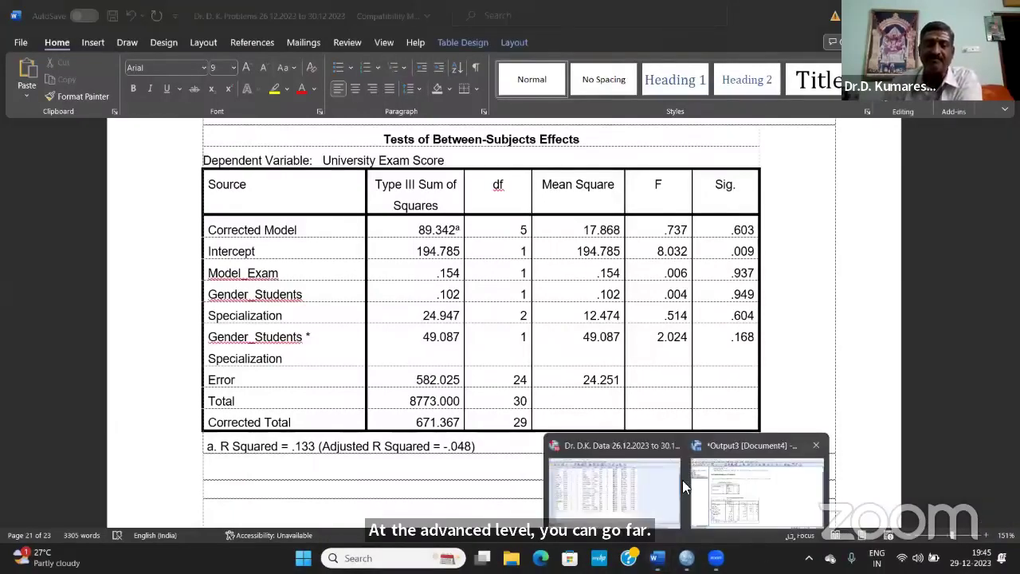
left_click(655, 445)
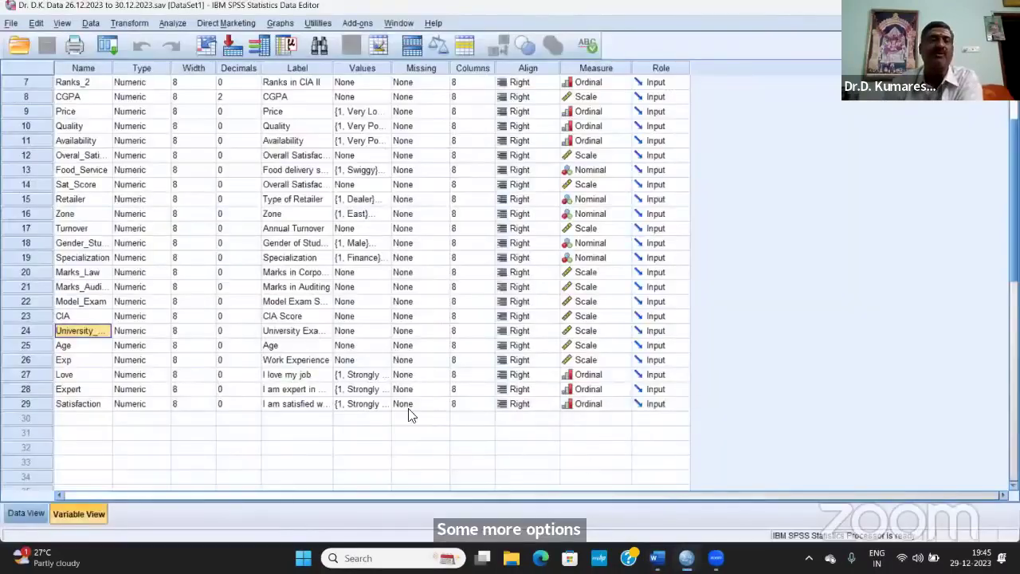
left_click(172, 25)
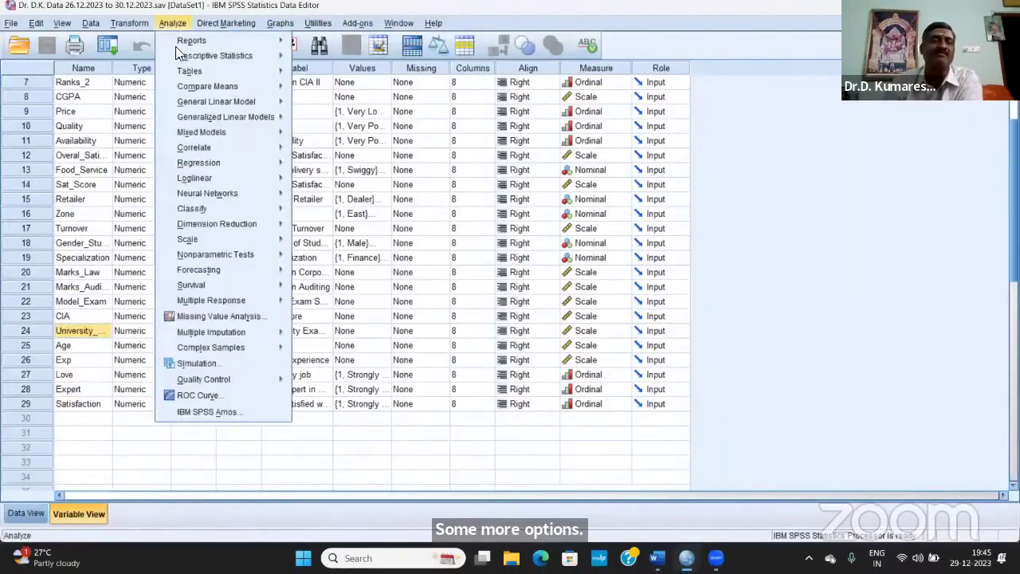
mouse_move(200, 100)
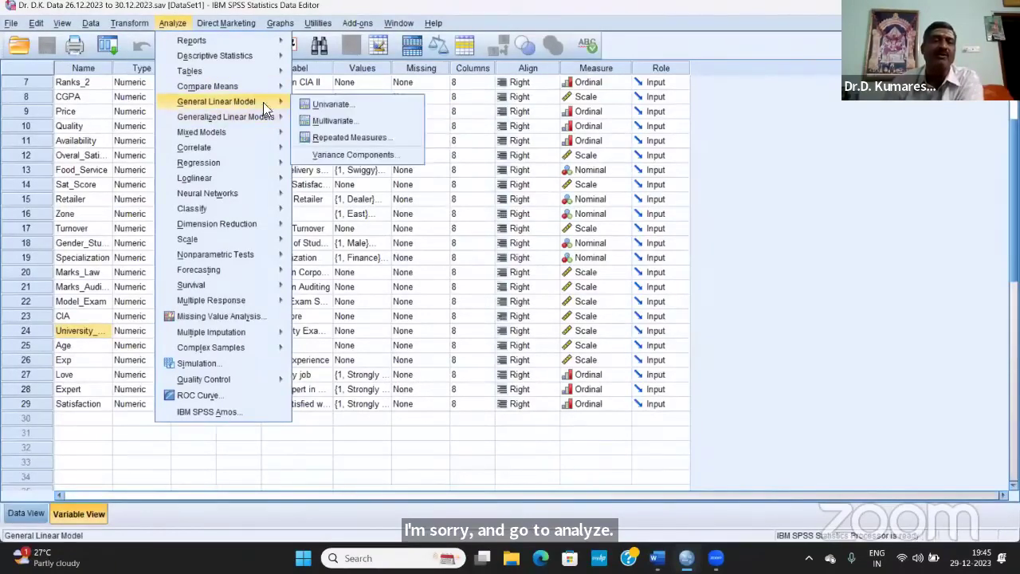
left_click(331, 105)
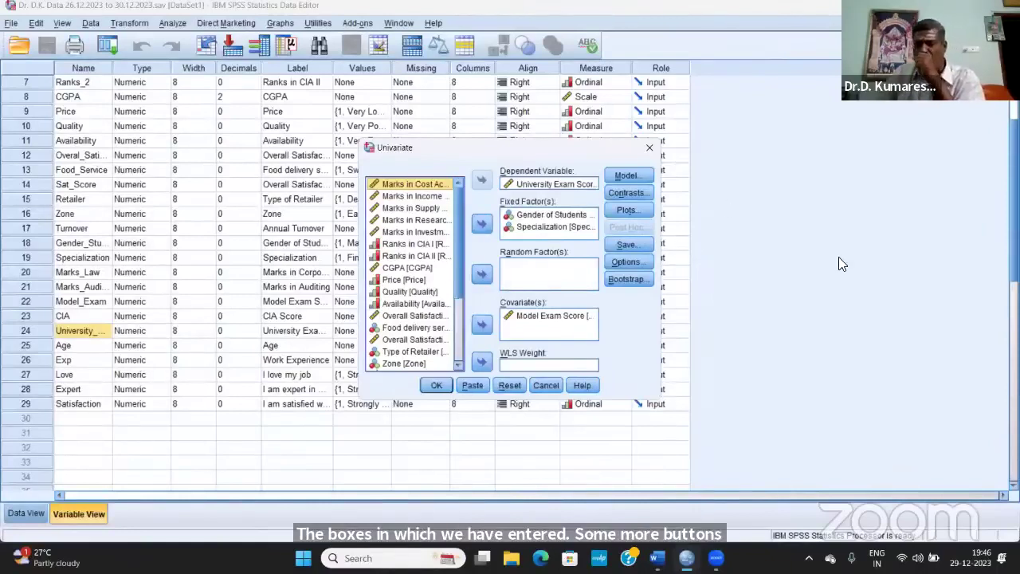
Examine the Custom model specification and sum-of-squares types, keeping Full factorial, Type III and the intercept included in the model.
left_click(627, 176)
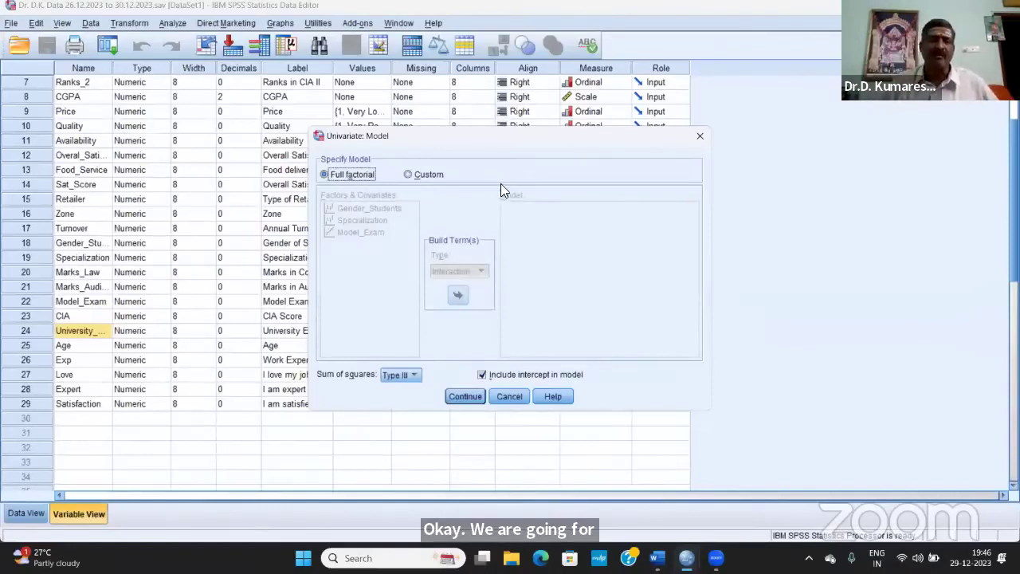
left_click(418, 177)
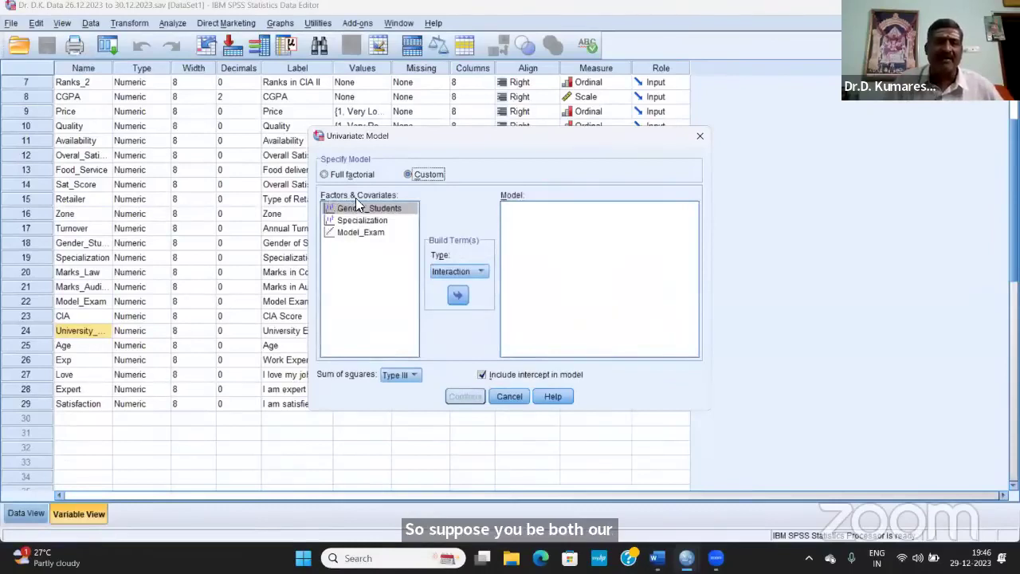
left_click(383, 205)
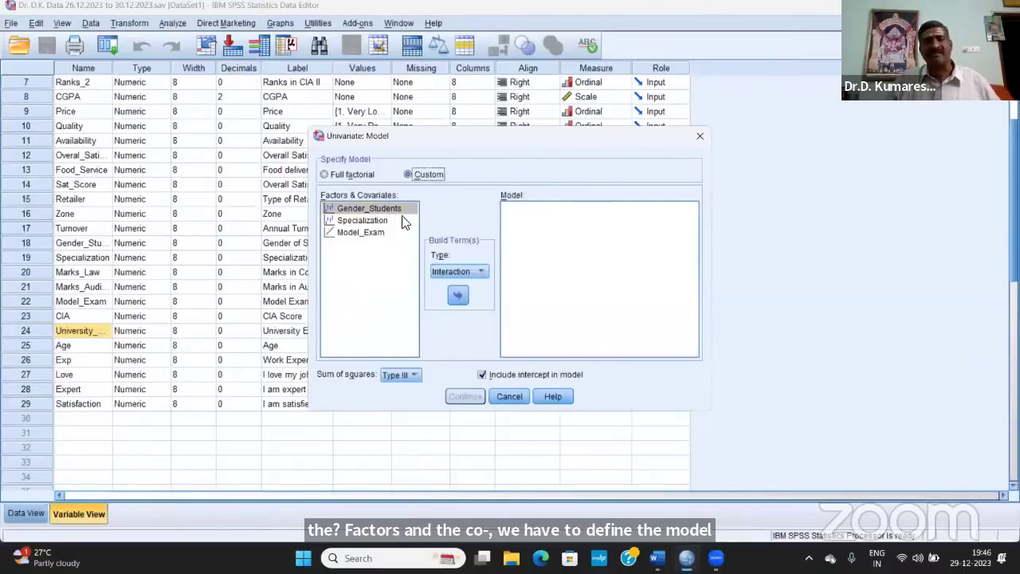
left_click(324, 173)
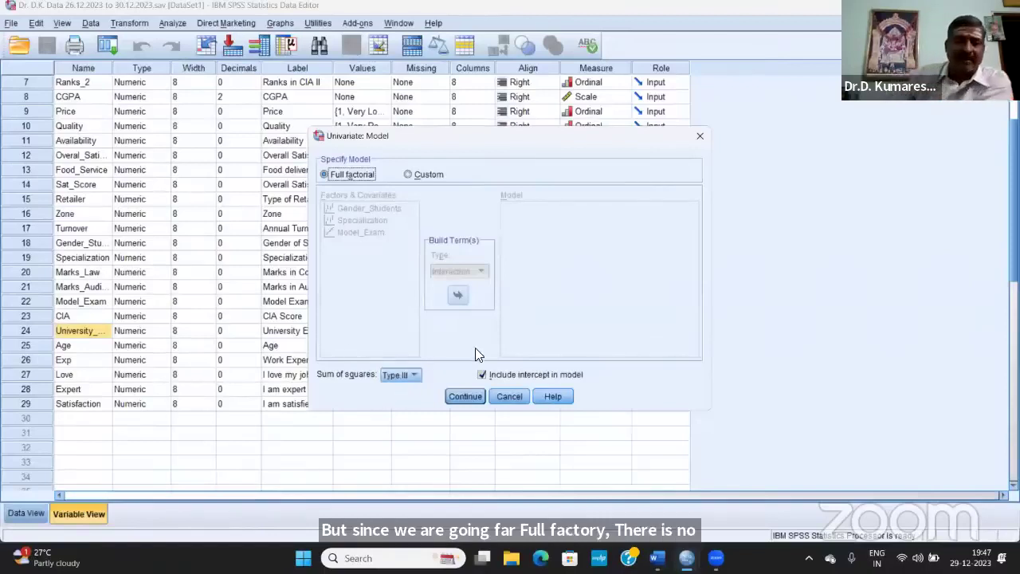
left_click(412, 376)
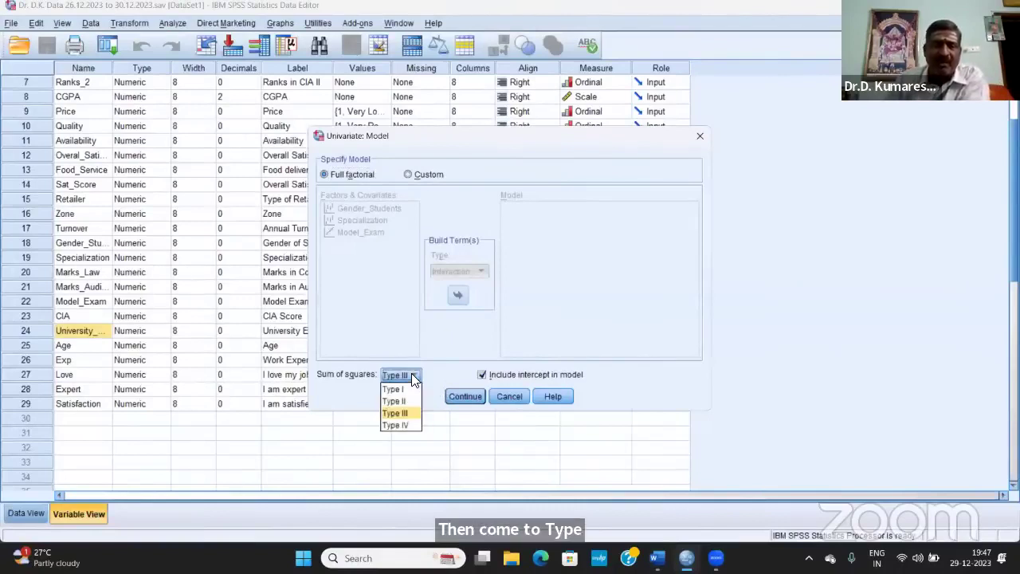
left_click(398, 413)
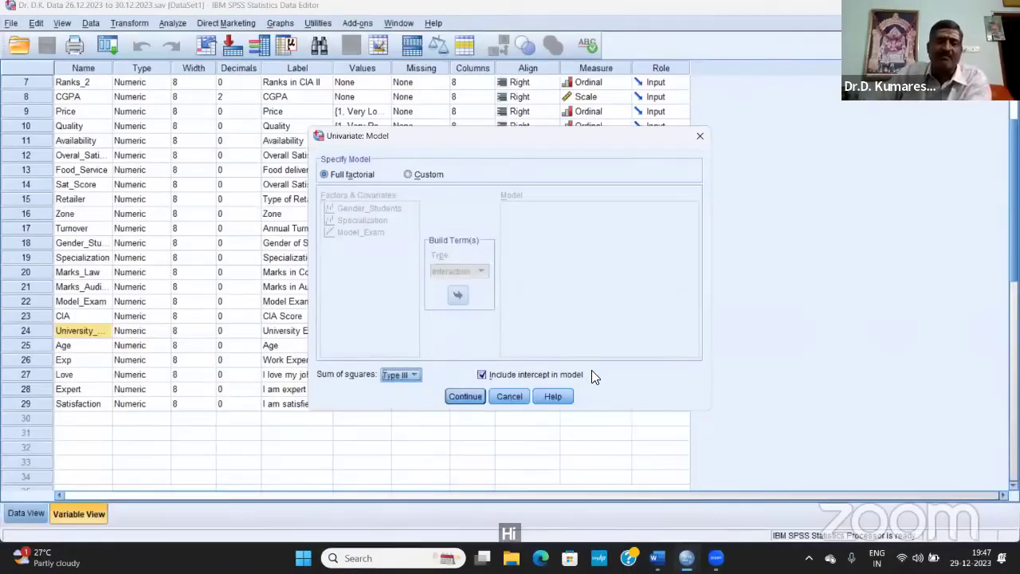
left_click(489, 373)
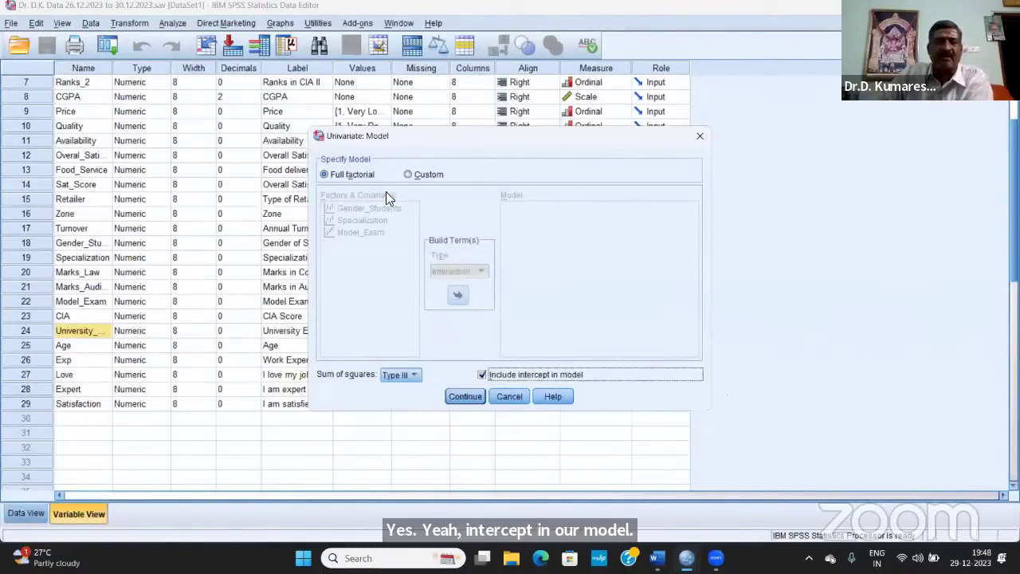
left_click(506, 397)
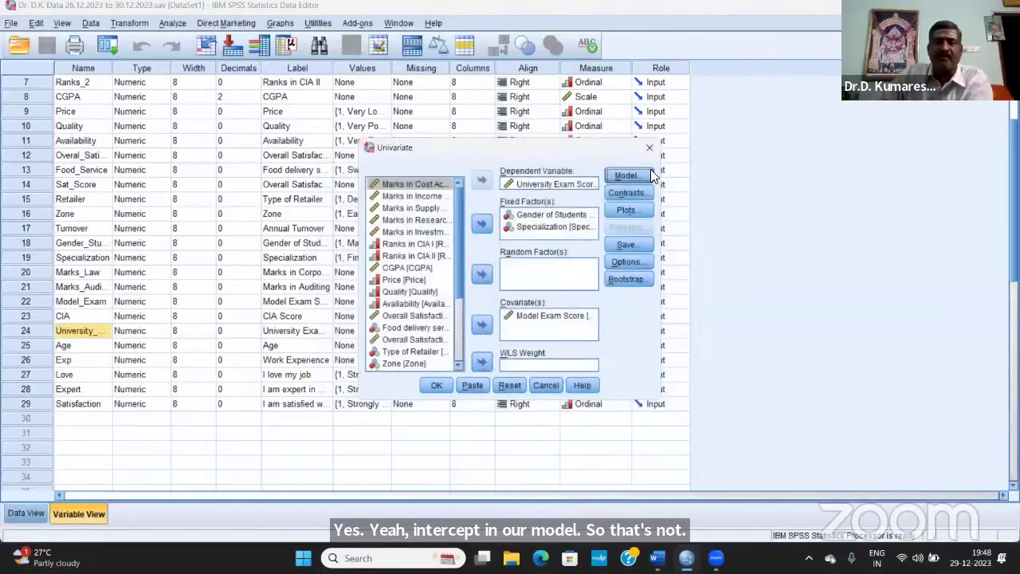
left_click(637, 177)
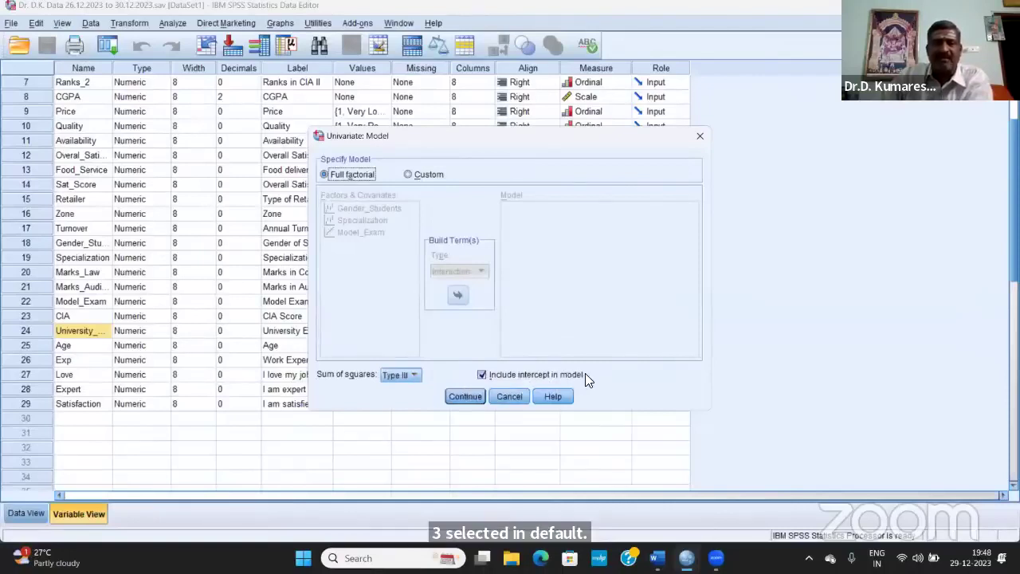
left_click(464, 396)
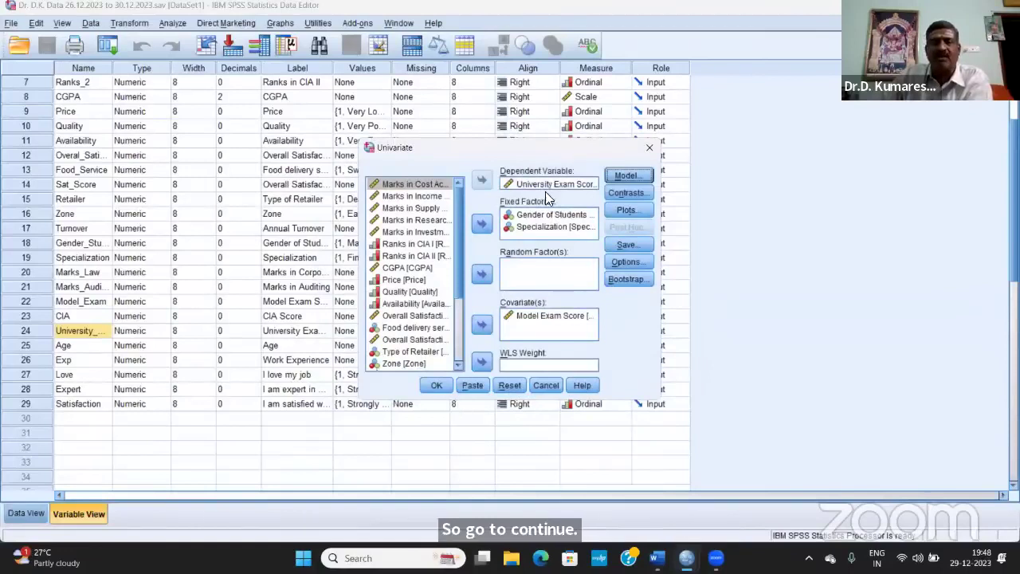
Examine the contrast types available for Gender_Students and keep the contrast at None.
left_click(629, 193)
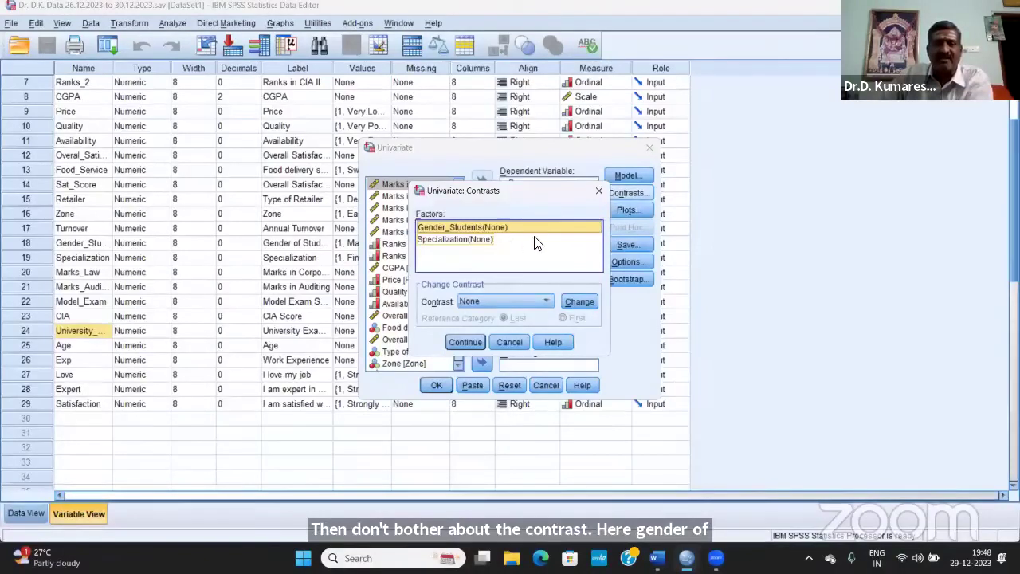
left_click(547, 301)
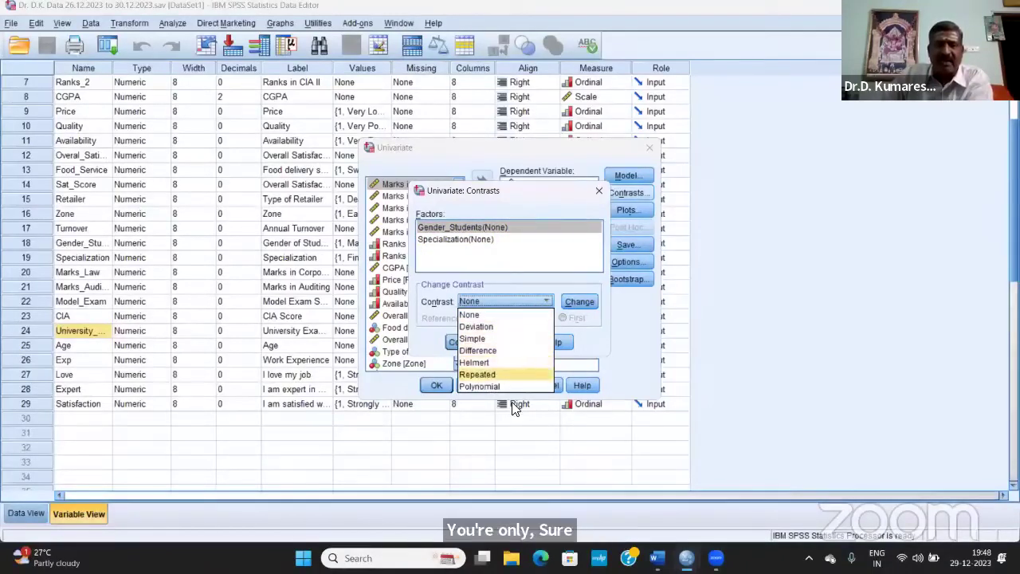
left_click(515, 282)
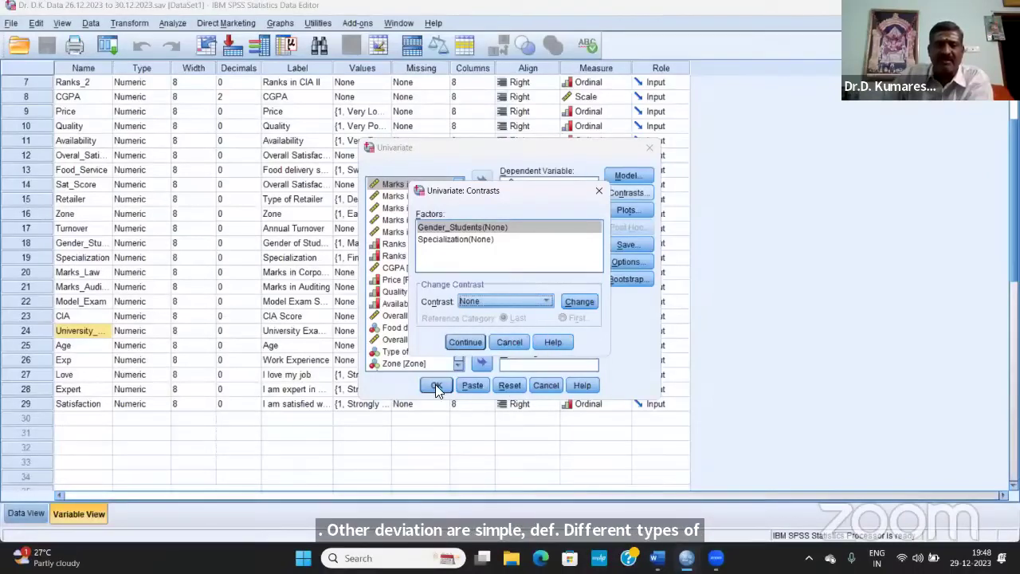
left_click(465, 342)
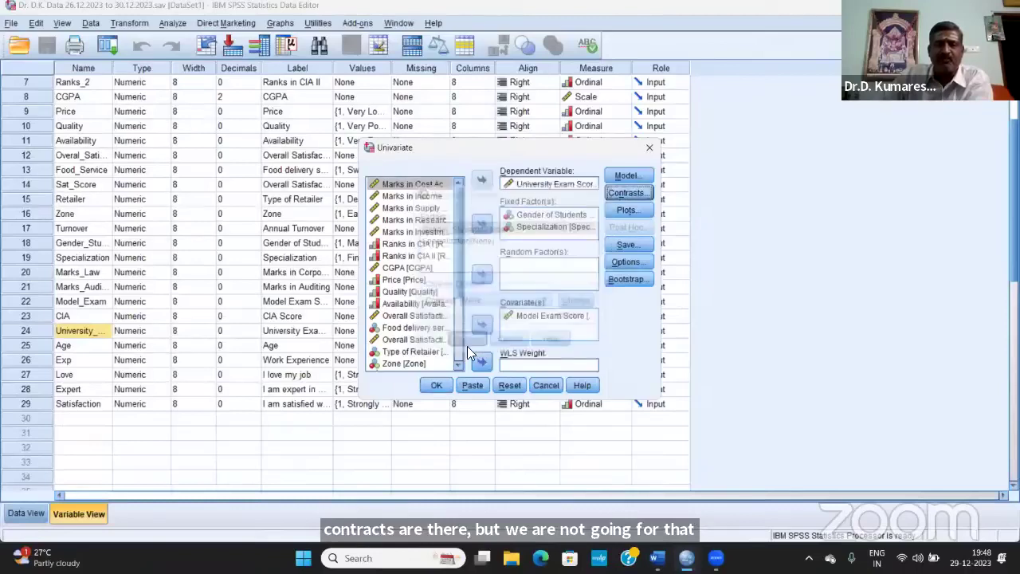
In the univariate options, display estimated marginal means for OVERALL, Gender_Students, Specialization and Gender_Students*Specialization.
left_click(624, 261)
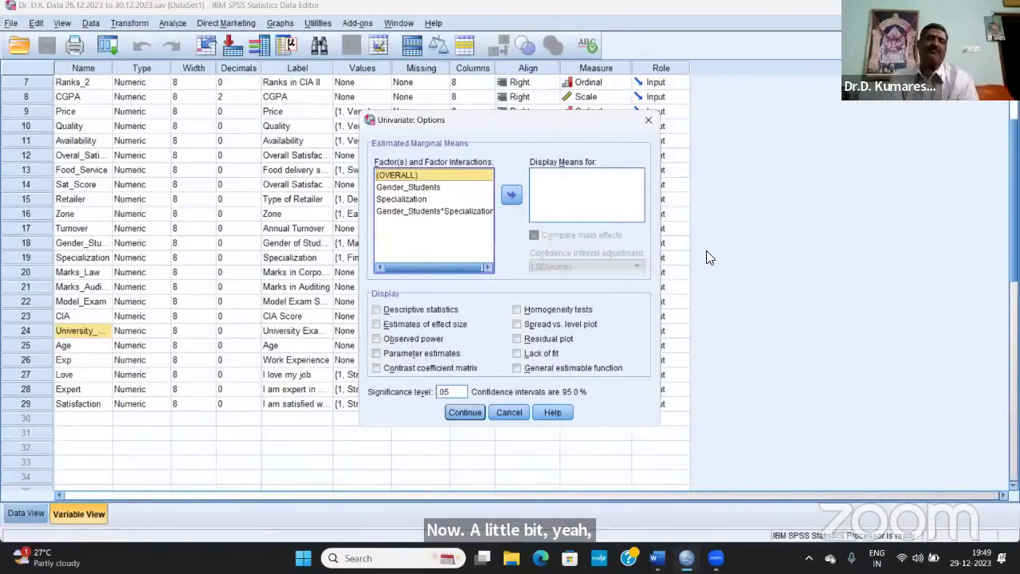
key("shift+End")
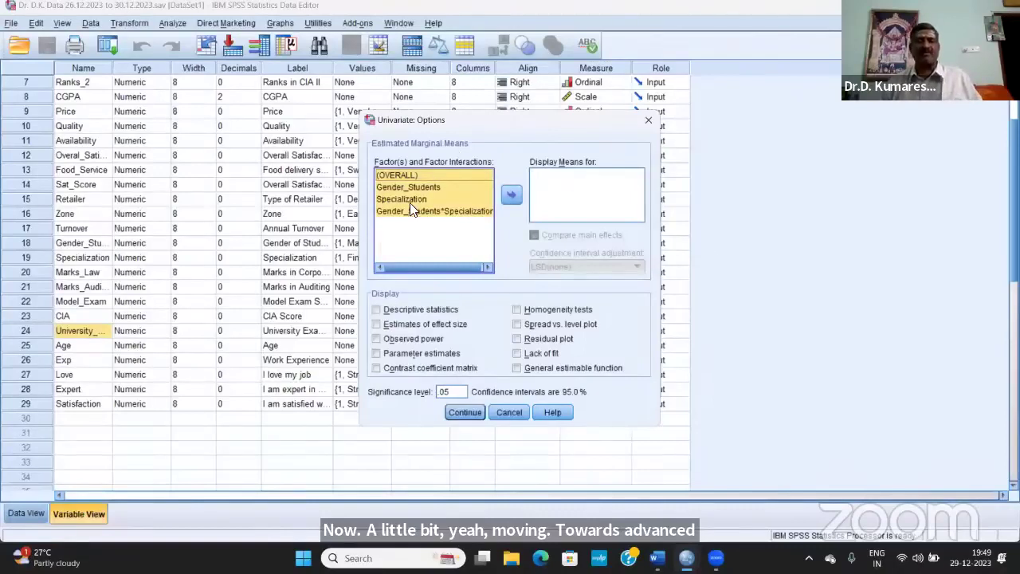
left_click(448, 172)
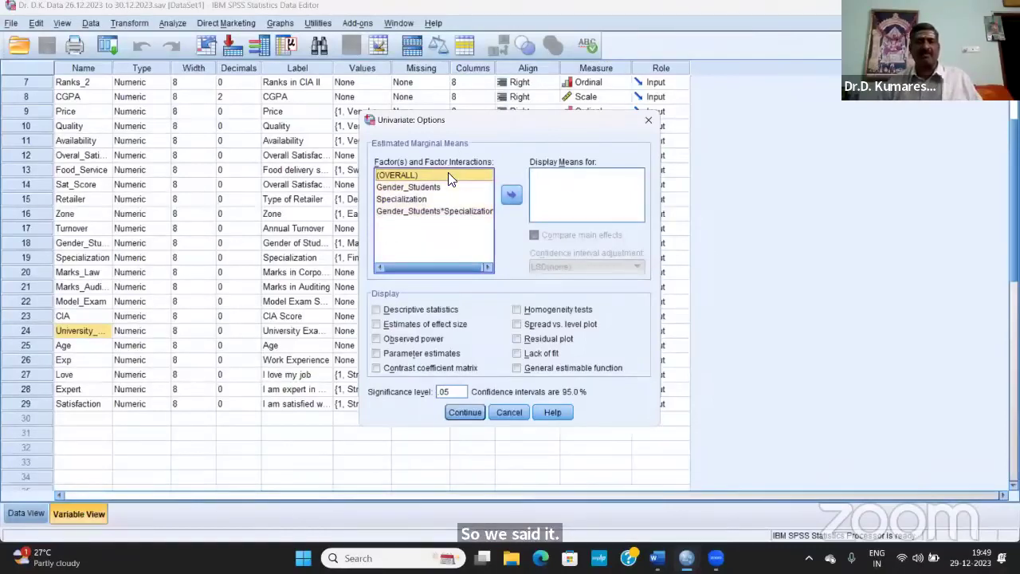
left_click(514, 195)
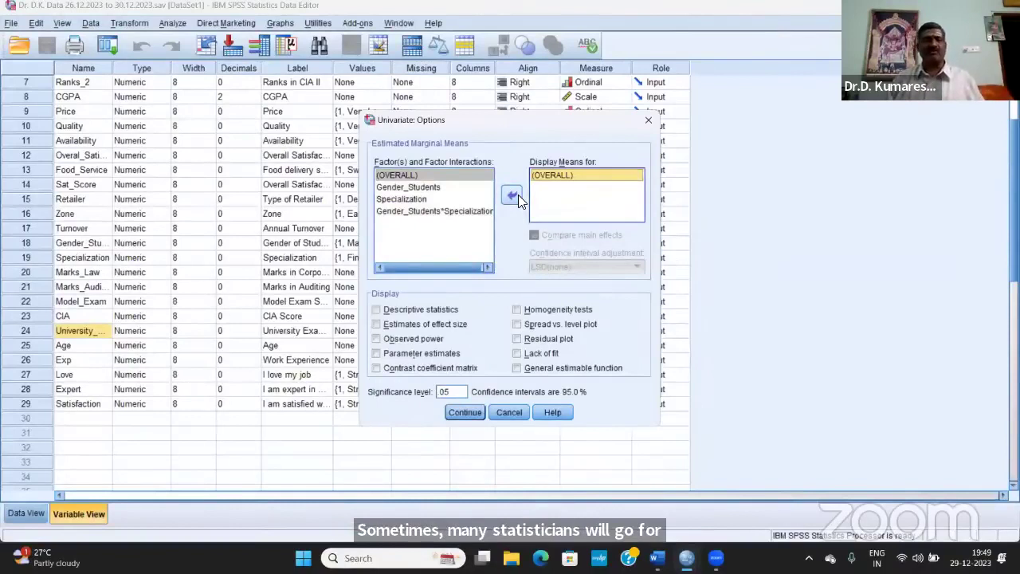
left_click(406, 188)
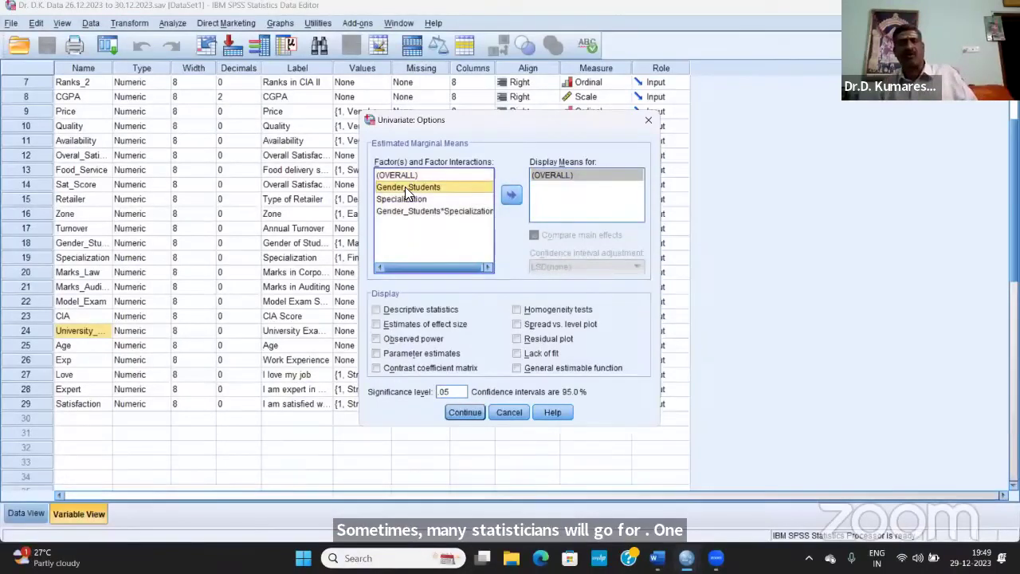
key("ctrl+a")
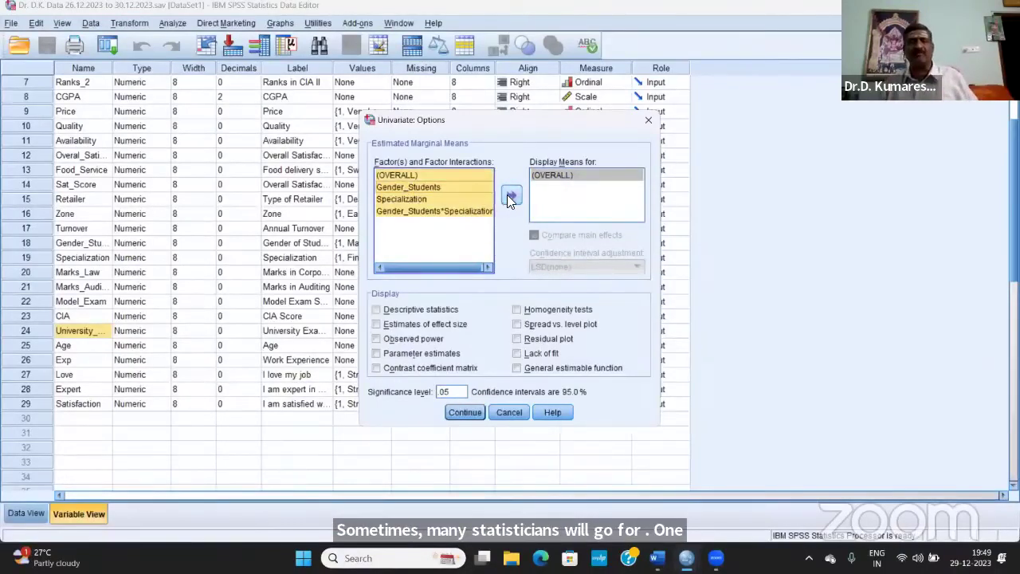
left_click(510, 196)
scroll(561, 195, "up", 1)
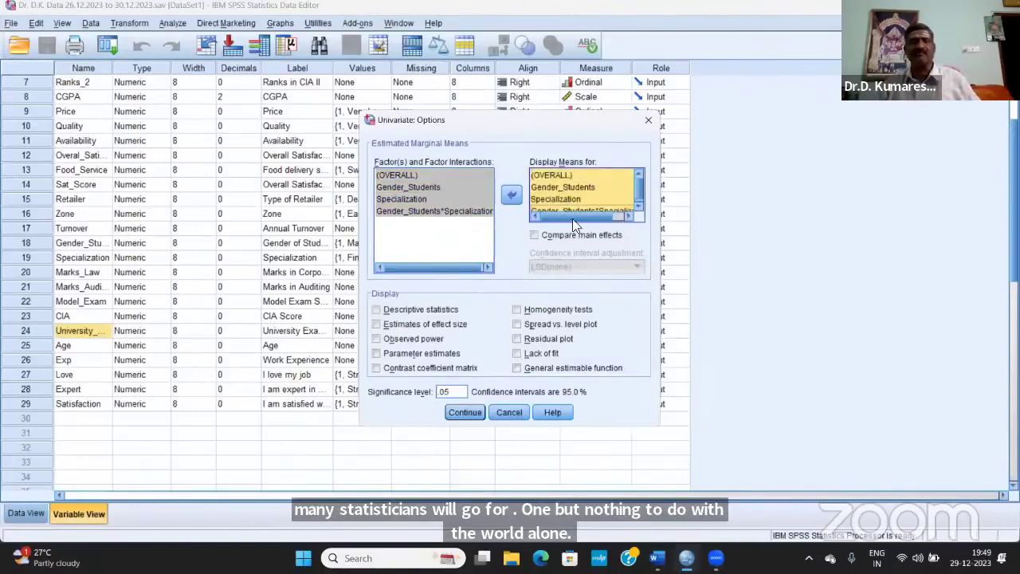
Remove all terms from the displayed marginal means and add all four back.
left_click(510, 197)
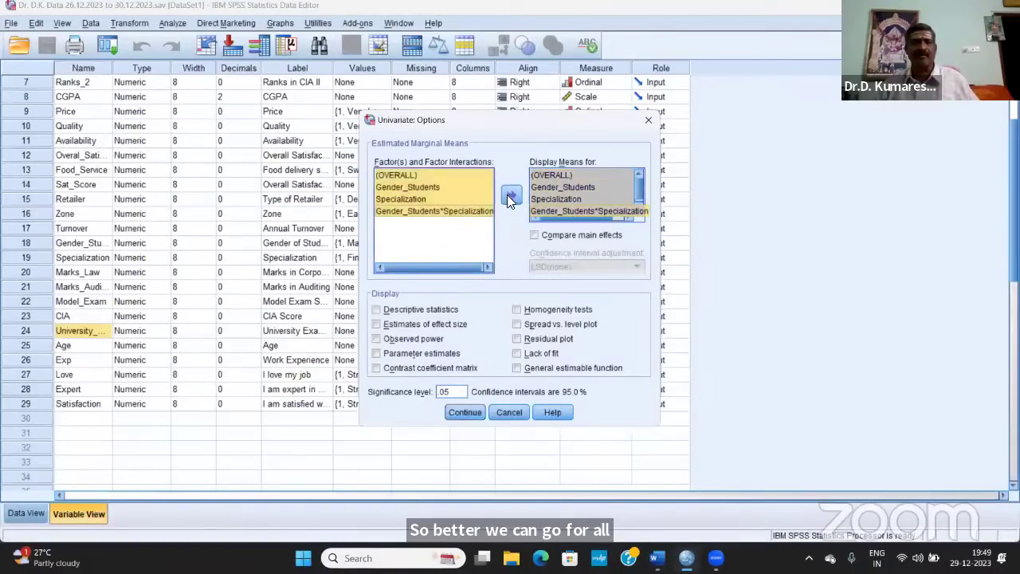
left_click(510, 197)
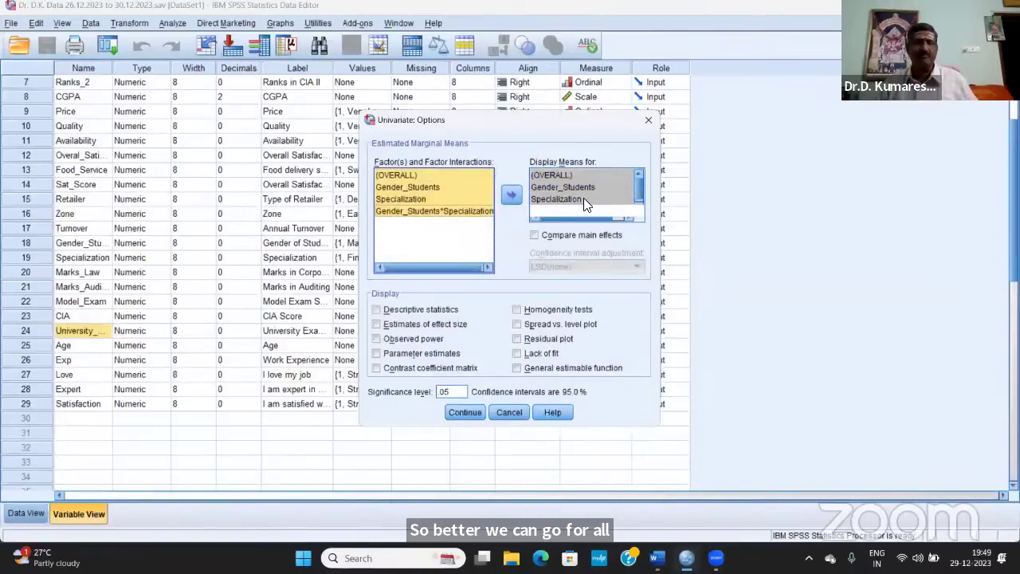
double_click(585, 178)
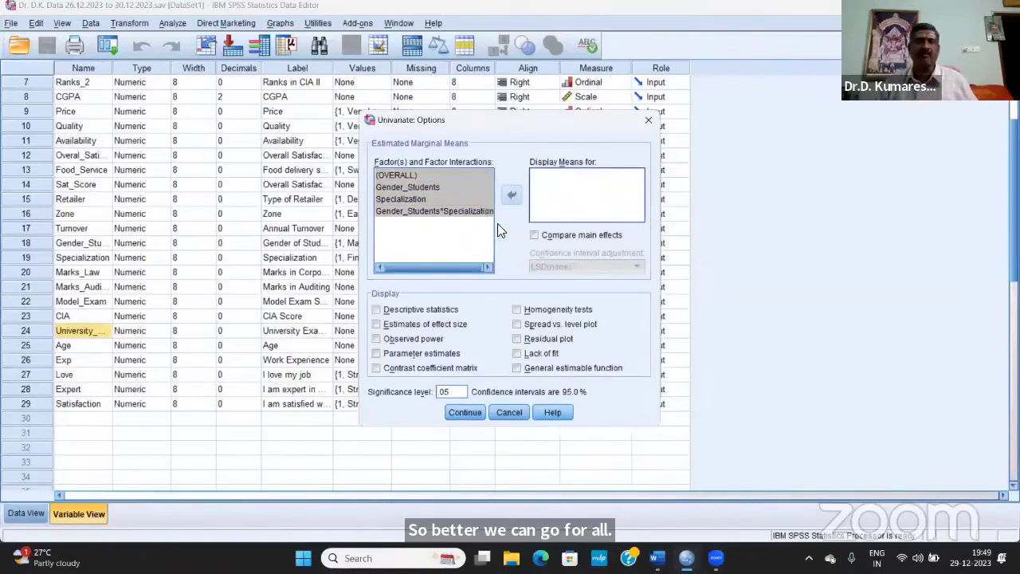
left_click(396, 175)
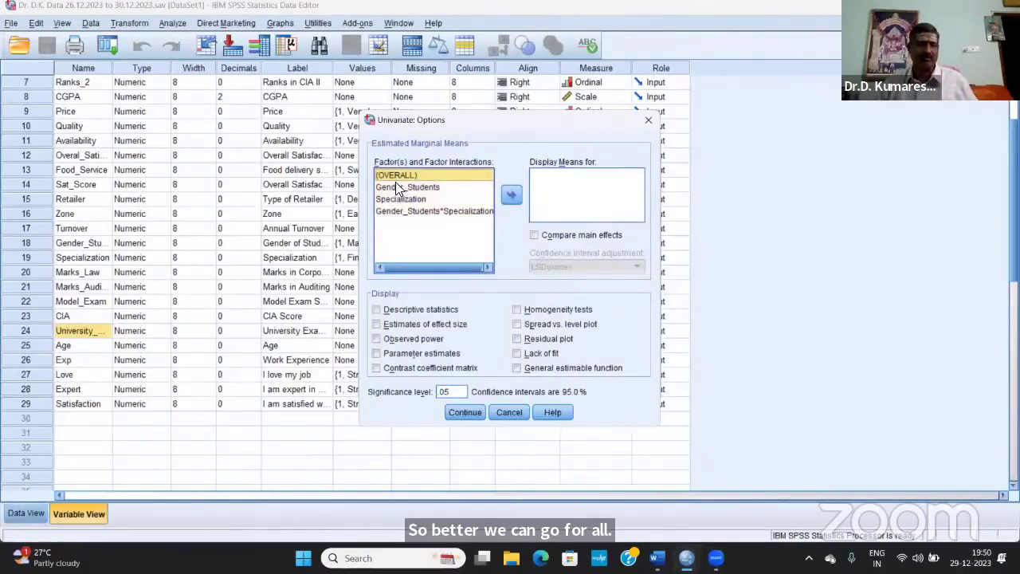
left_click(443, 210, "shift")
left_click(511, 197)
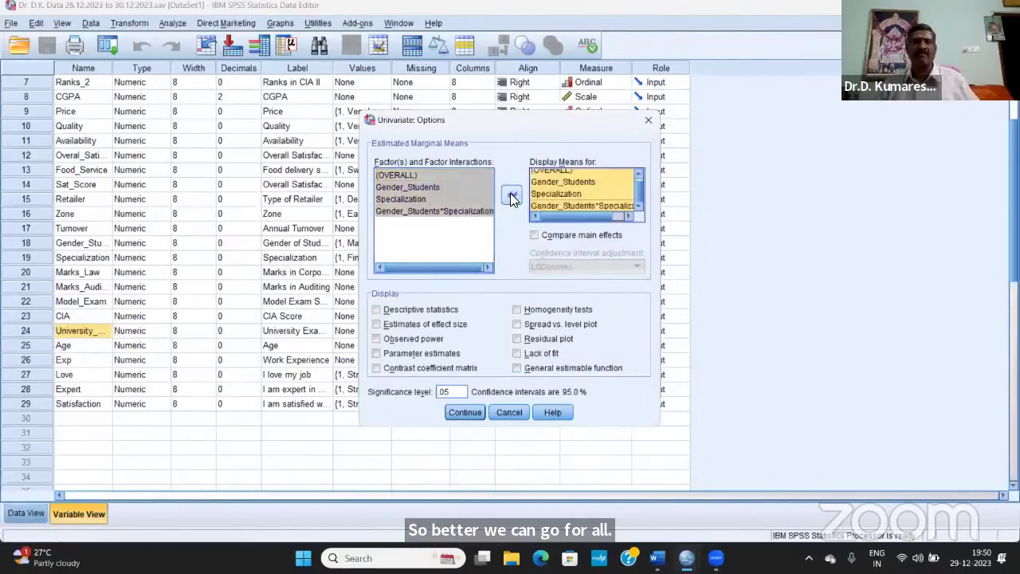
Enable descriptive statistics in the univariate options and check the significance level and confidence interval settings.
left_click(377, 310)
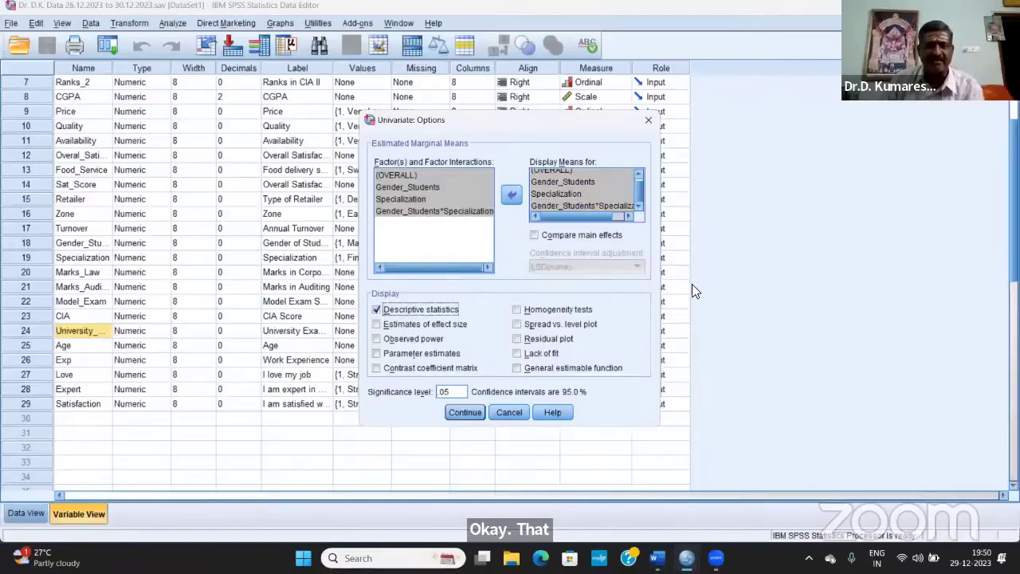
left_click(465, 413)
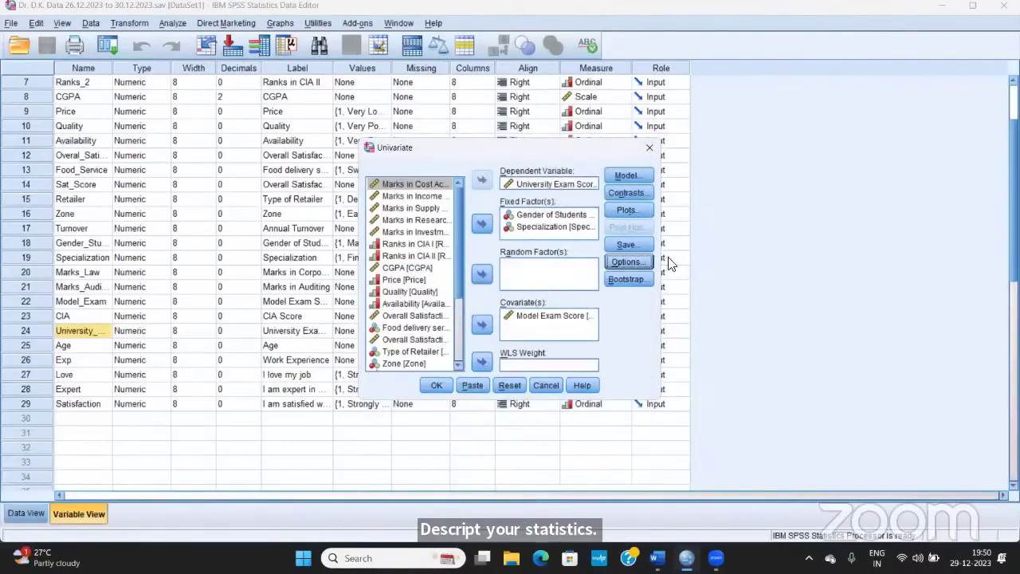
left_click(627, 262)
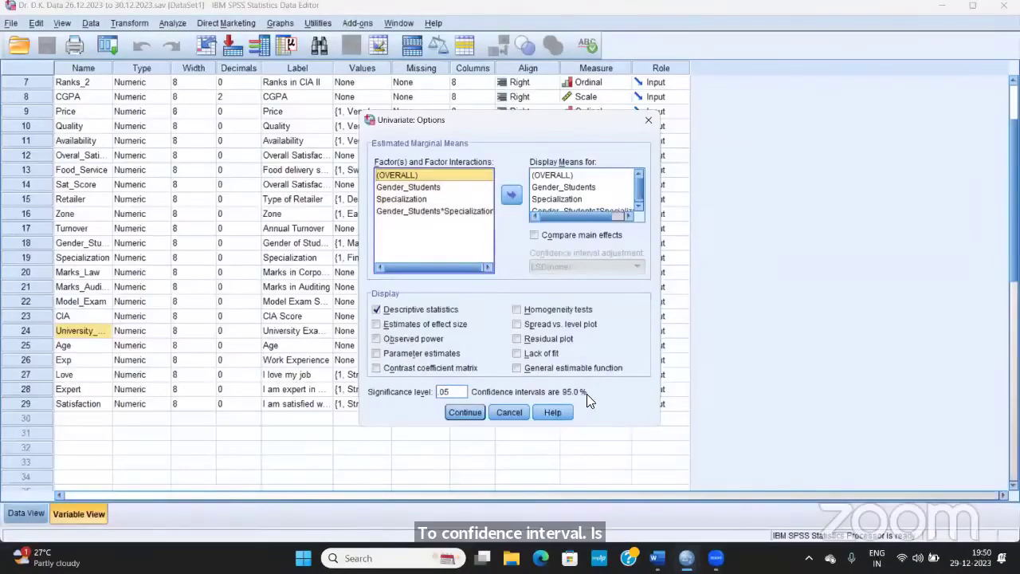
left_click(459, 412)
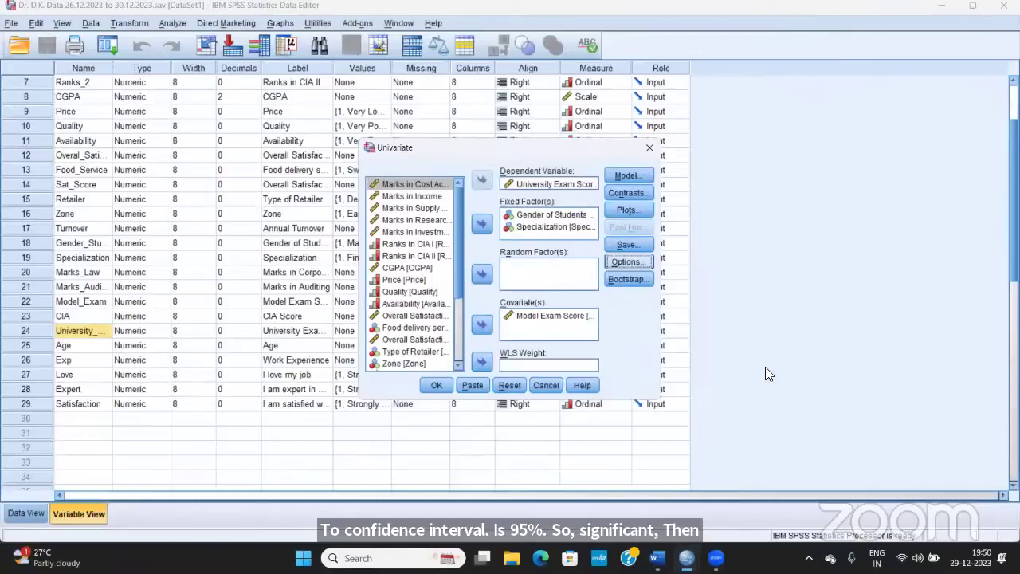
Run the univariate analysis with the chosen options and look through its output down to the estimated marginal means.
left_click(436, 385)
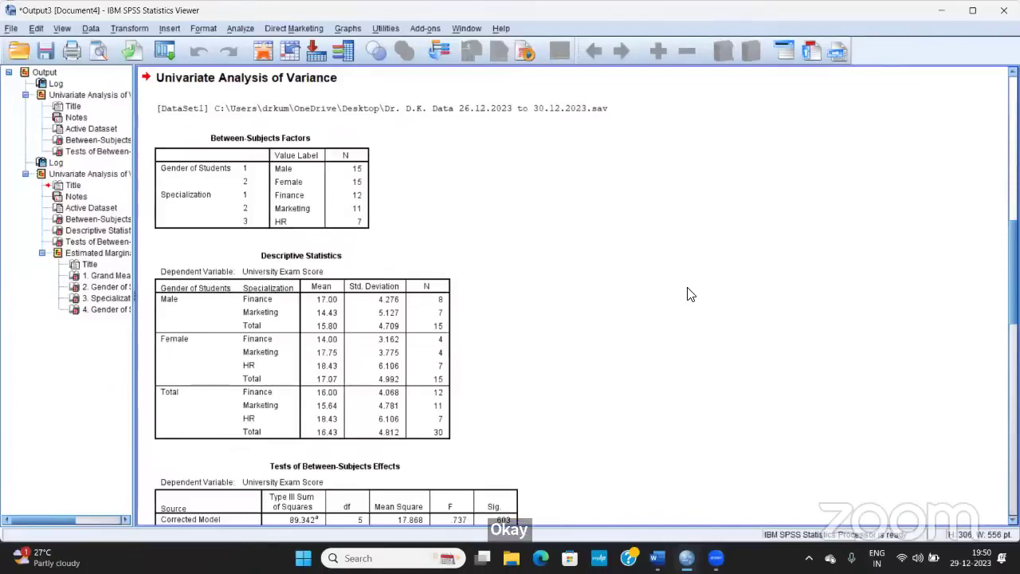
scroll(690, 294, "down", 3)
scroll(691, 294, "up", 6)
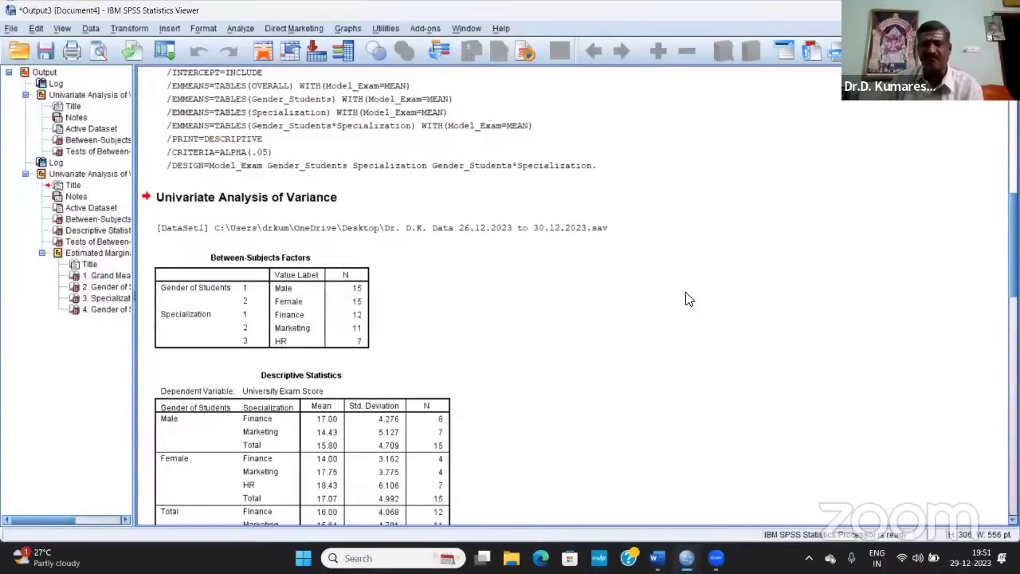
scroll(689, 299, "down", 3)
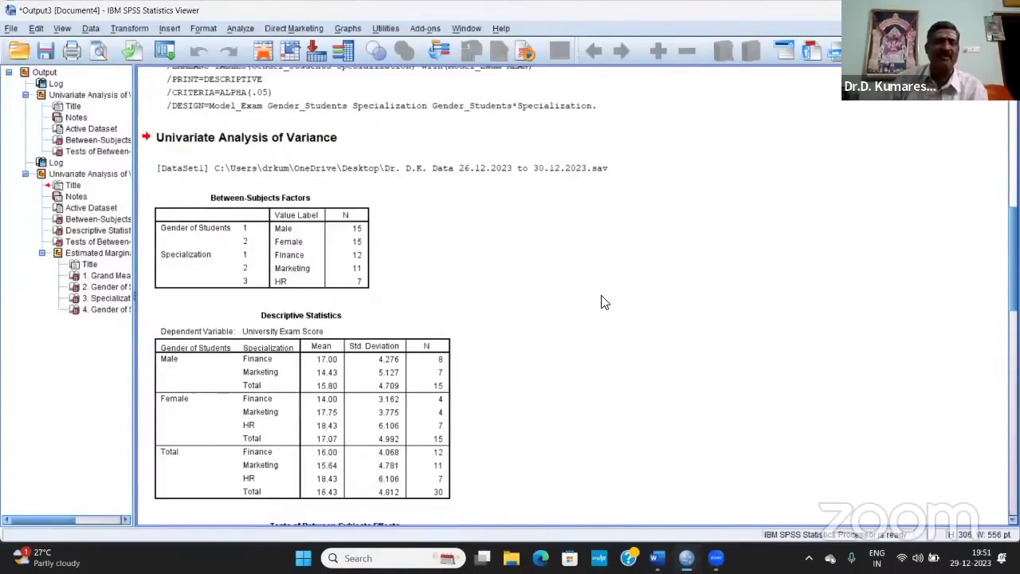
scroll(563, 303, "down", 15)
scroll(559, 310, "down", 2)
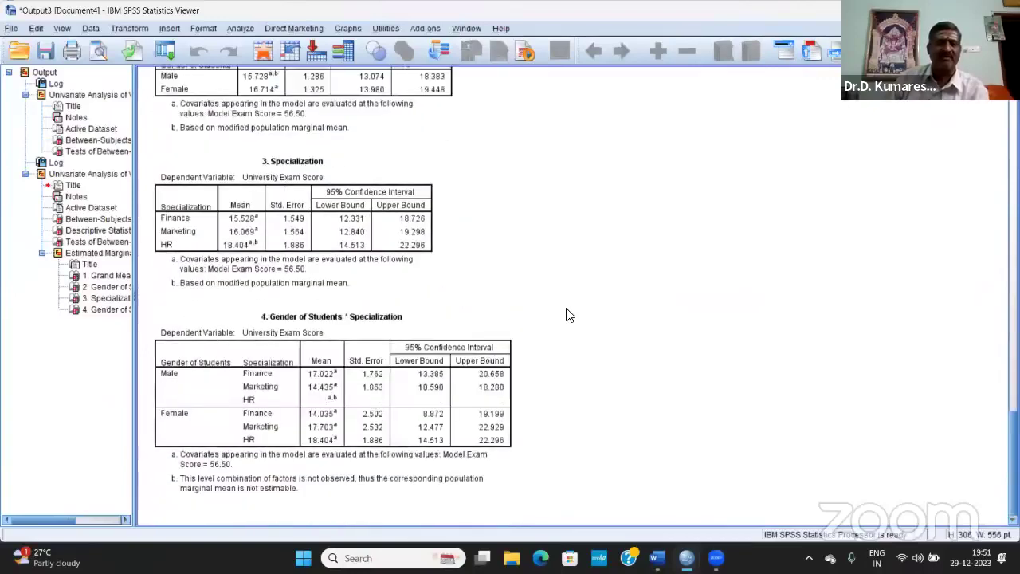
Compare the new univariate output with the earlier one and examine the Descriptive Statistics by gender and specialization.
scroll(567, 314, "up", 15)
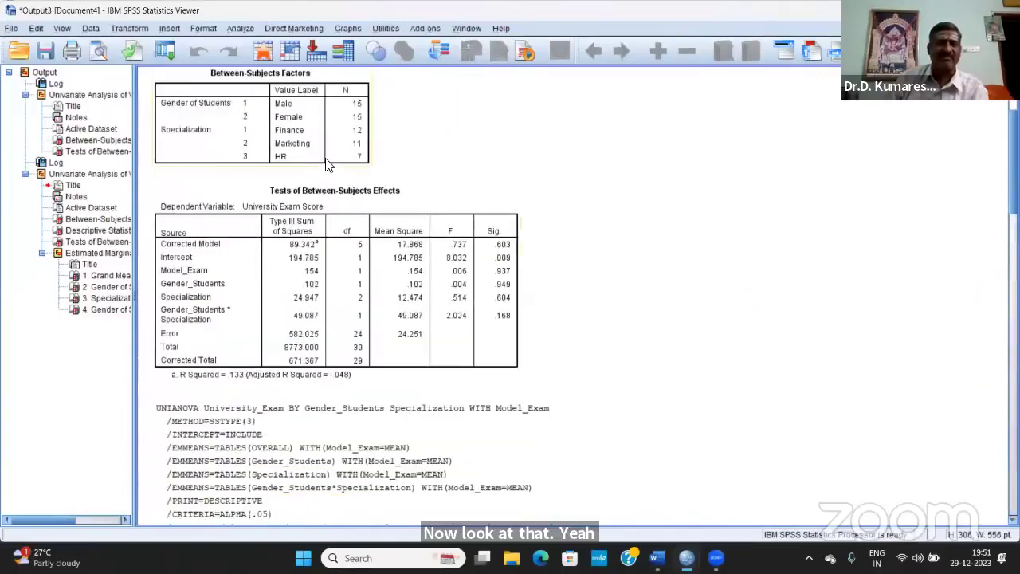
scroll(534, 394, "down", 15)
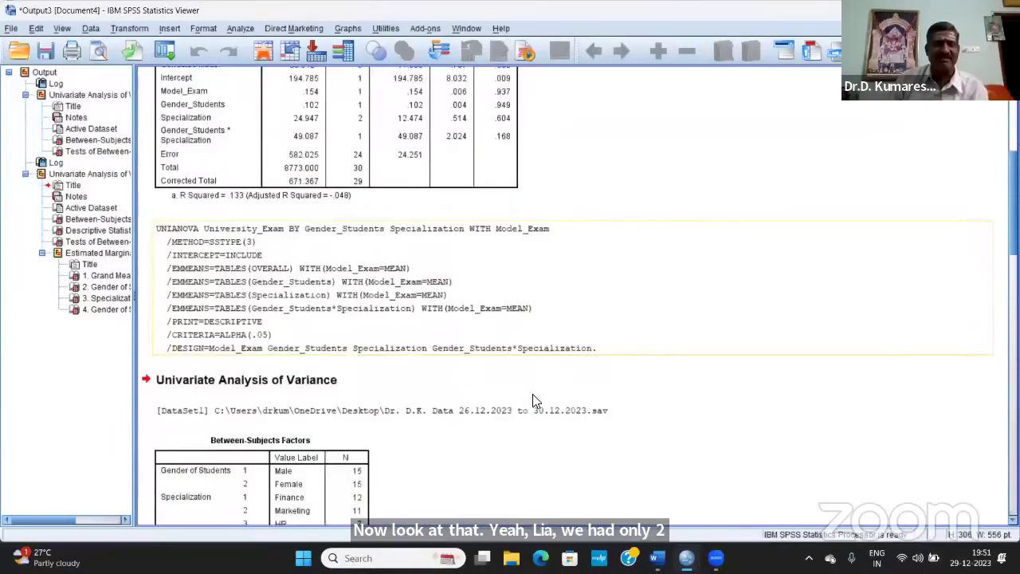
scroll(535, 420, "down", 2)
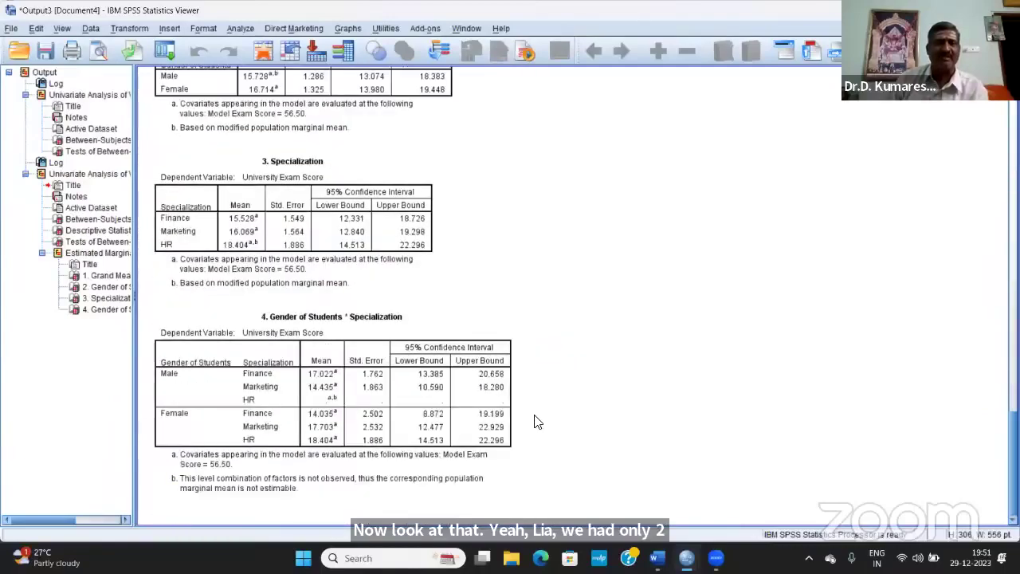
scroll(542, 410, "up", 15)
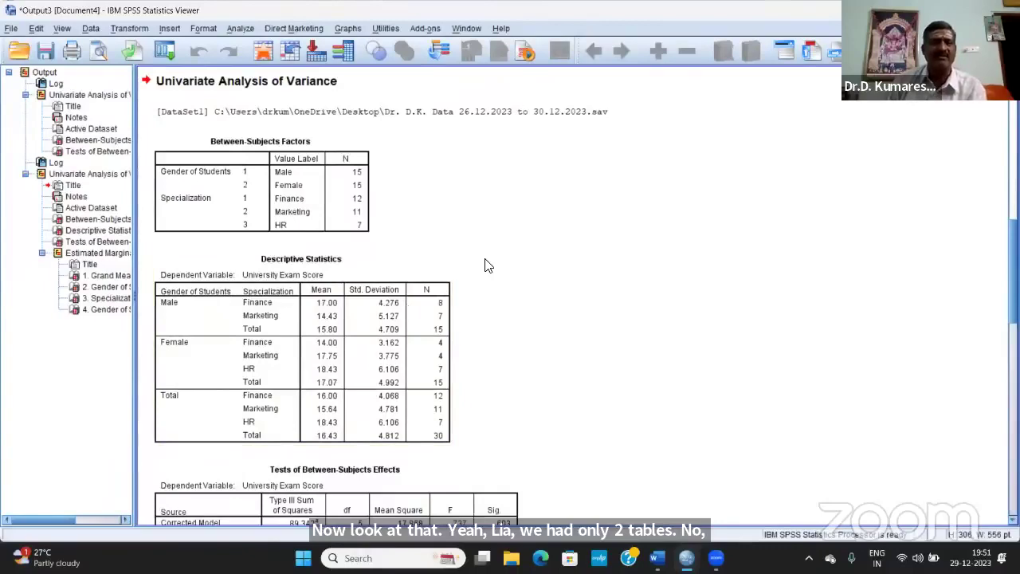
scroll(488, 265, "up", 10)
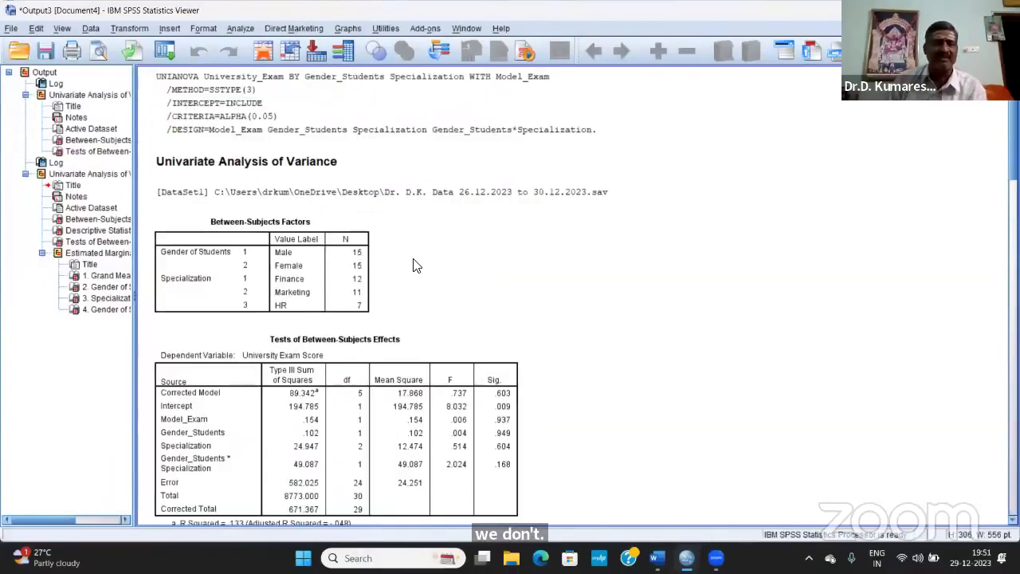
scroll(413, 266, "down", 10)
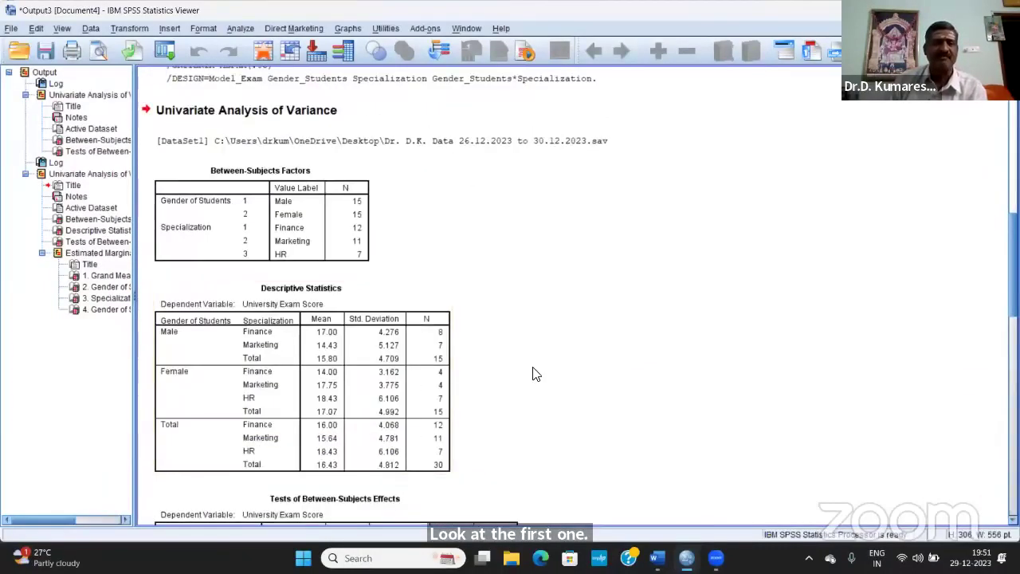
scroll(534, 375, "down", 3)
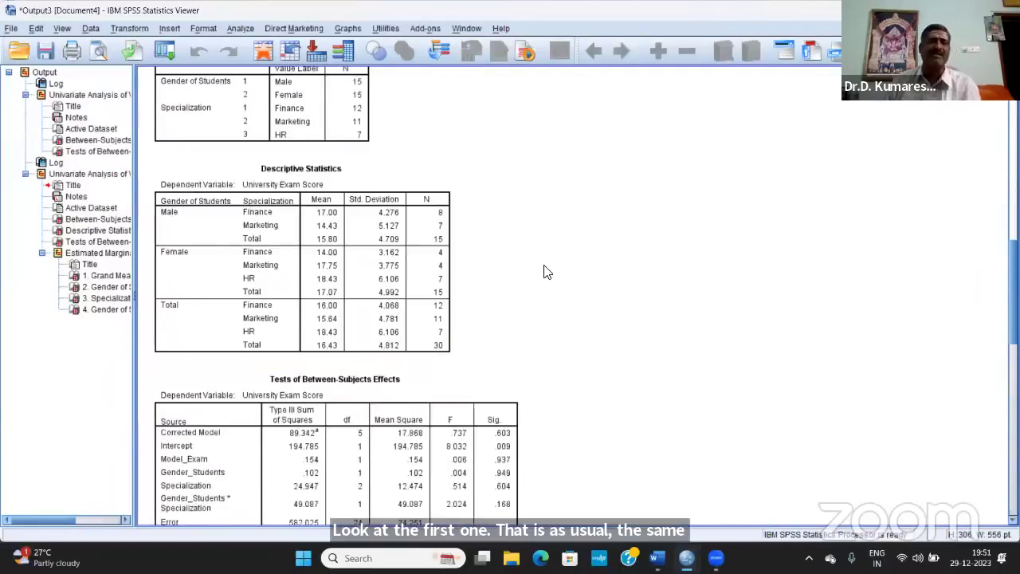
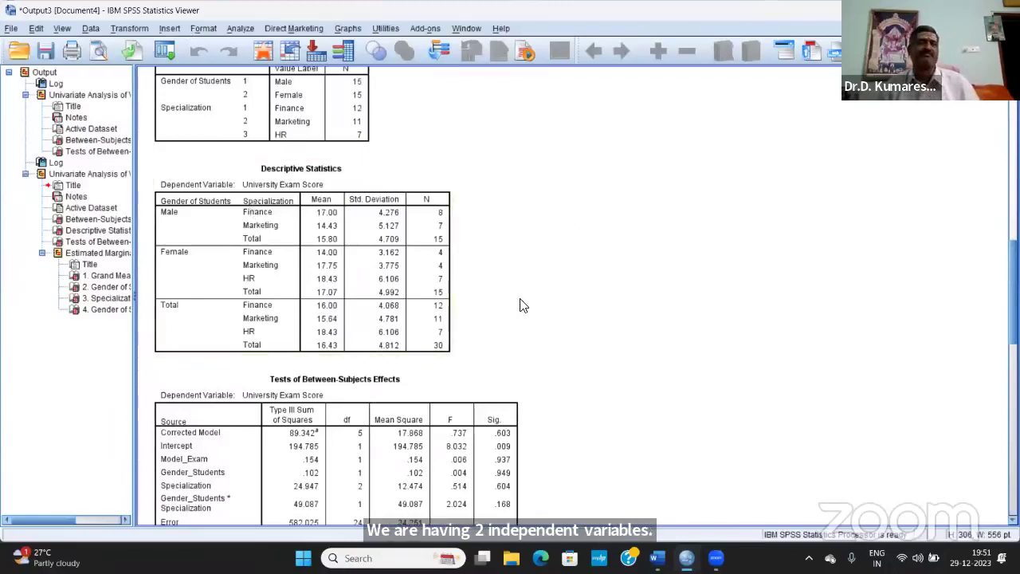
left_click(390, 332)
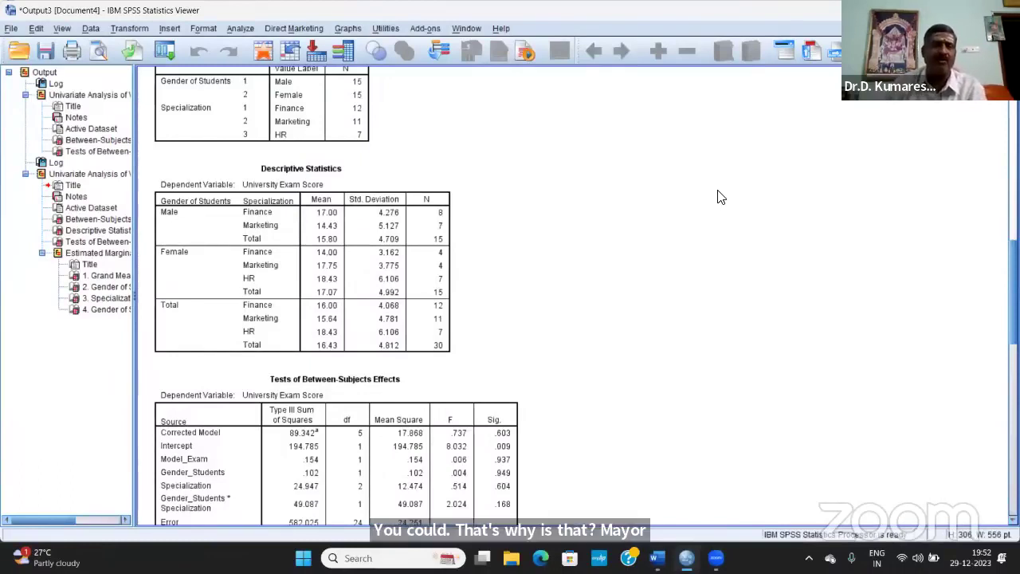
scroll(505, 150, "up", 3)
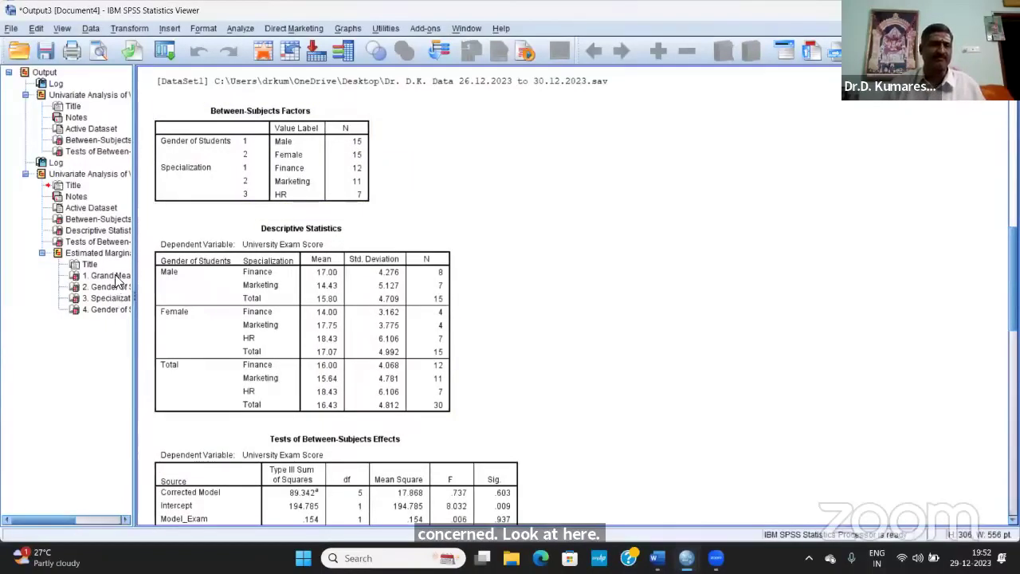
Copy the Descriptive Statistics, Tests of Between-Subjects Effects and all Estimated Marginal Means from the new output.
left_click(212, 141)
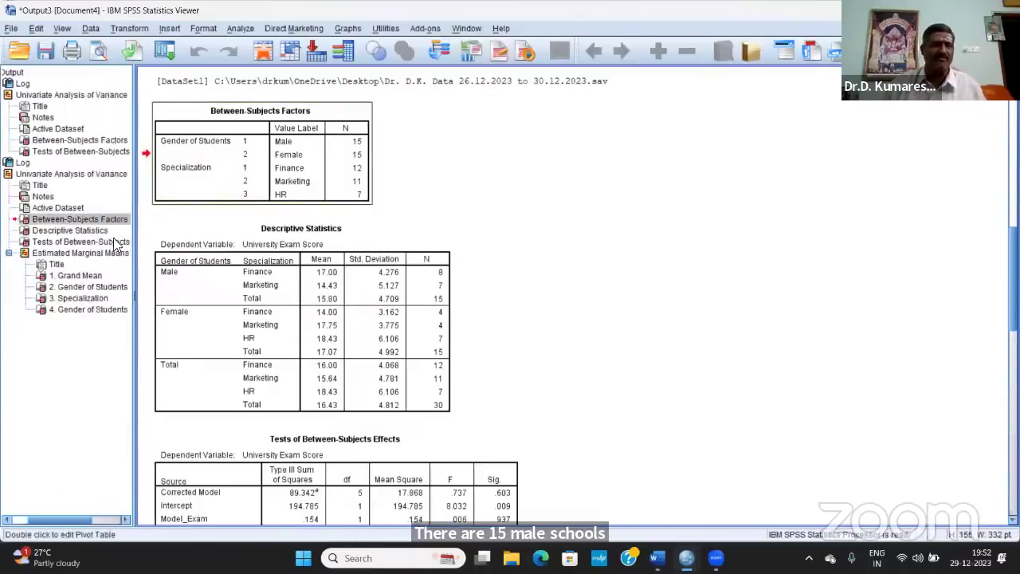
left_click(79, 230, "ctrl")
left_click(74, 243, "ctrl")
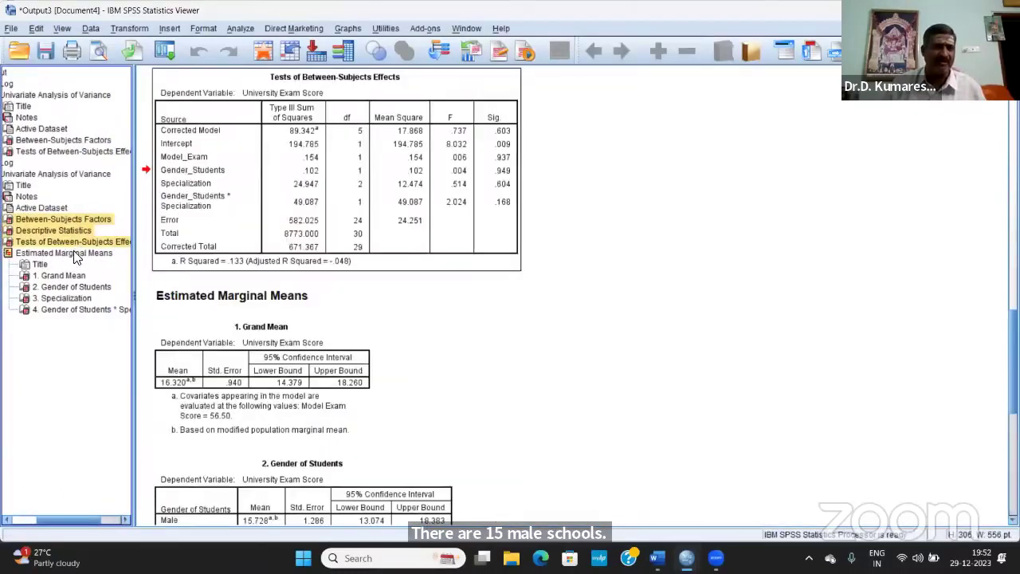
left_click(72, 254, "ctrl")
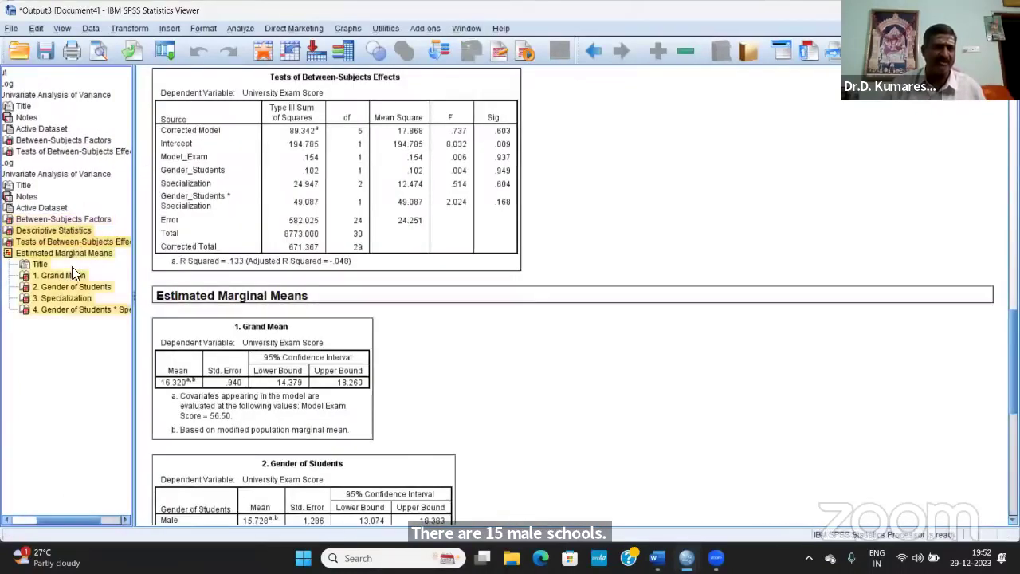
right_click(39, 240)
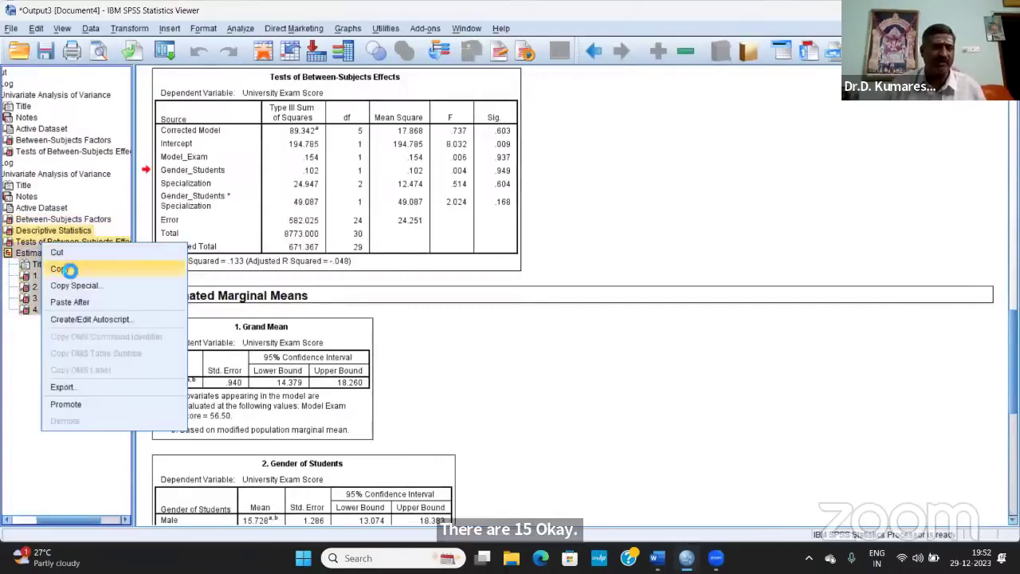
left_click(64, 269)
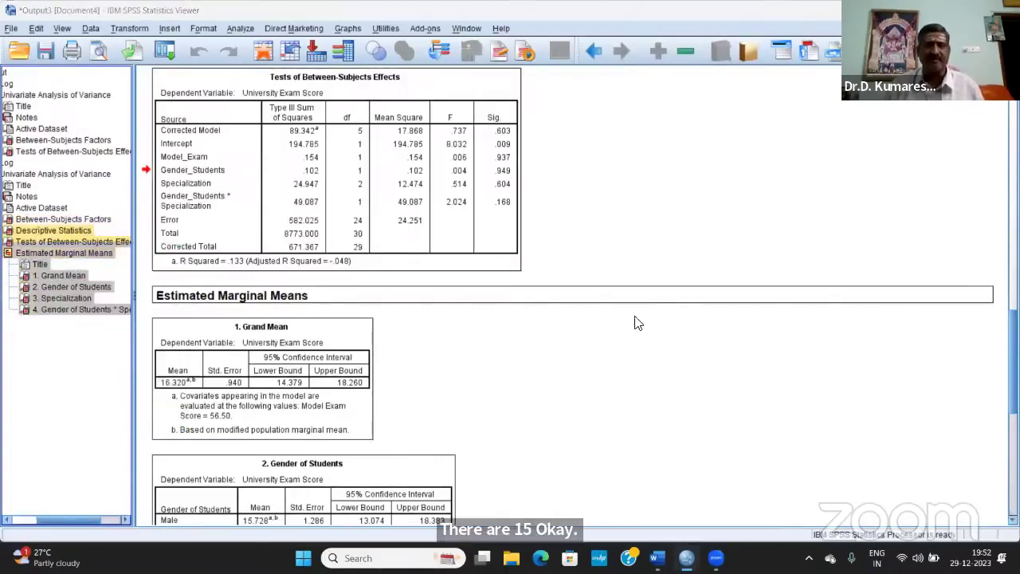
Switch to the Word problems document and paste the copied output below the existing Tests of Between-Subjects Effects table.
key("alt+Tab")
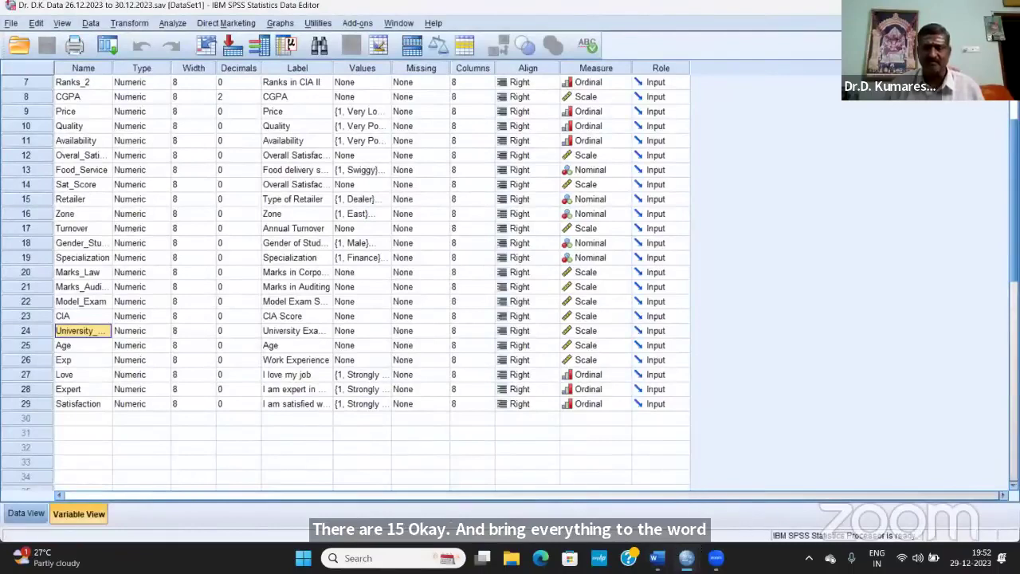
key("alt+Tab")
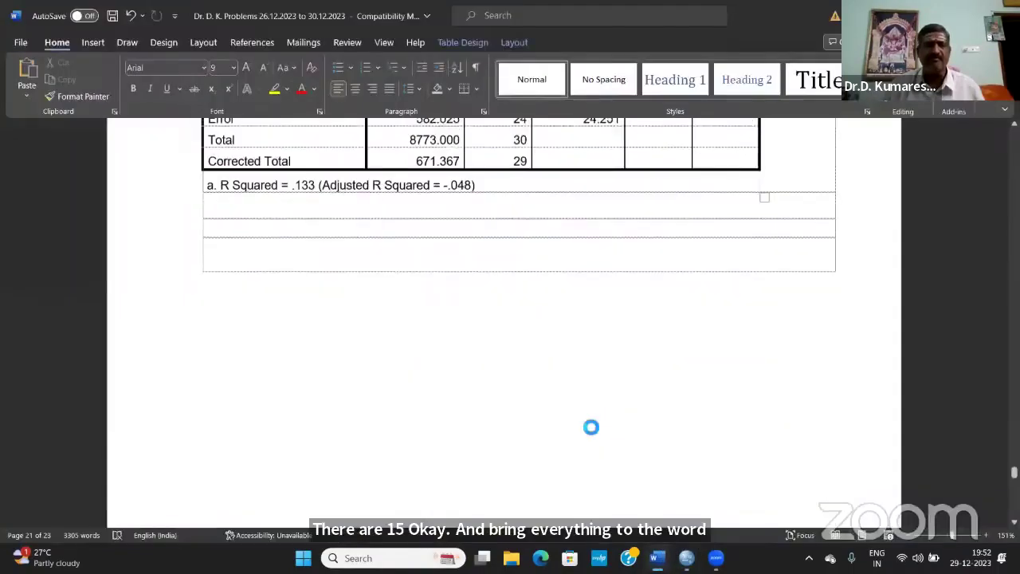
scroll(215, 220, "up", 1)
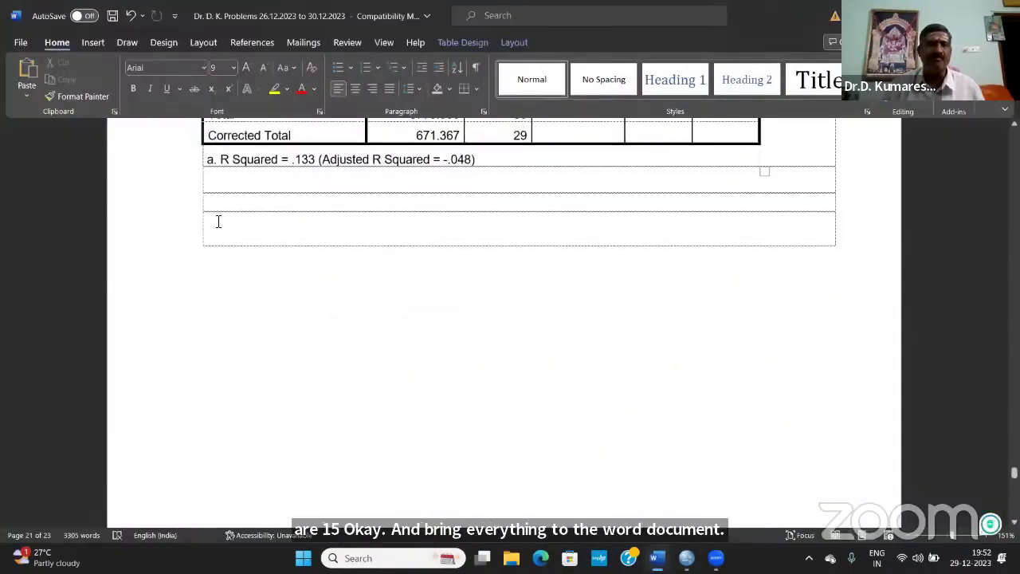
left_click(421, 249)
key("ctrl+v")
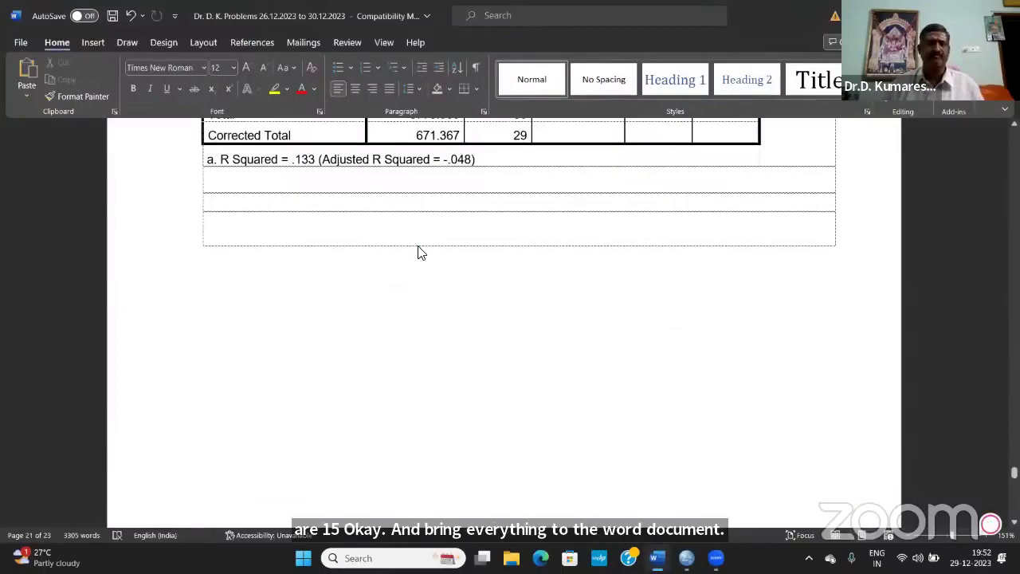
Check the pasted descriptive, between-subjects effects and marginal means tables against the problem statement and earlier output in the document.
scroll(421, 248, "up", 15)
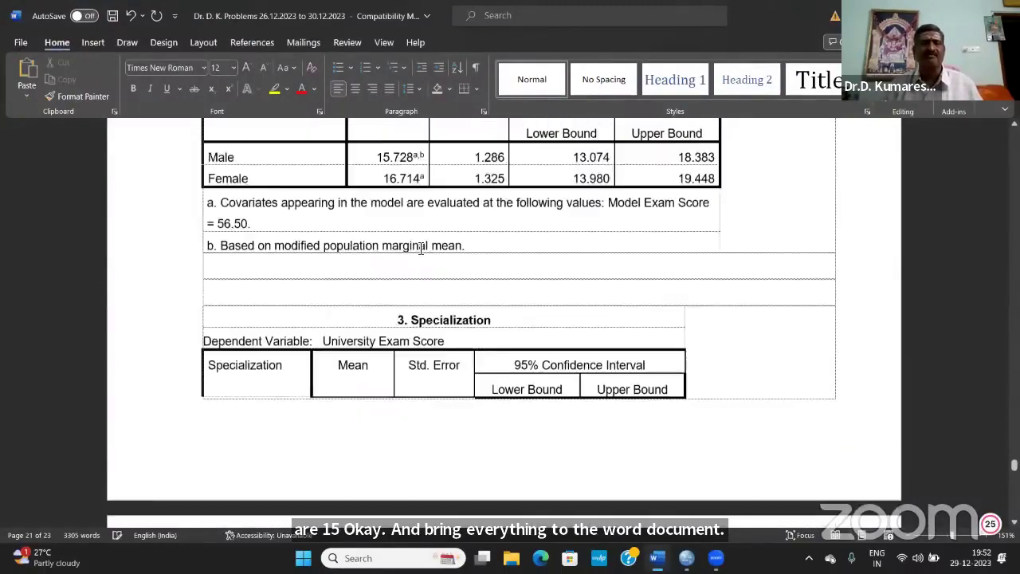
scroll(421, 249, "up", 15)
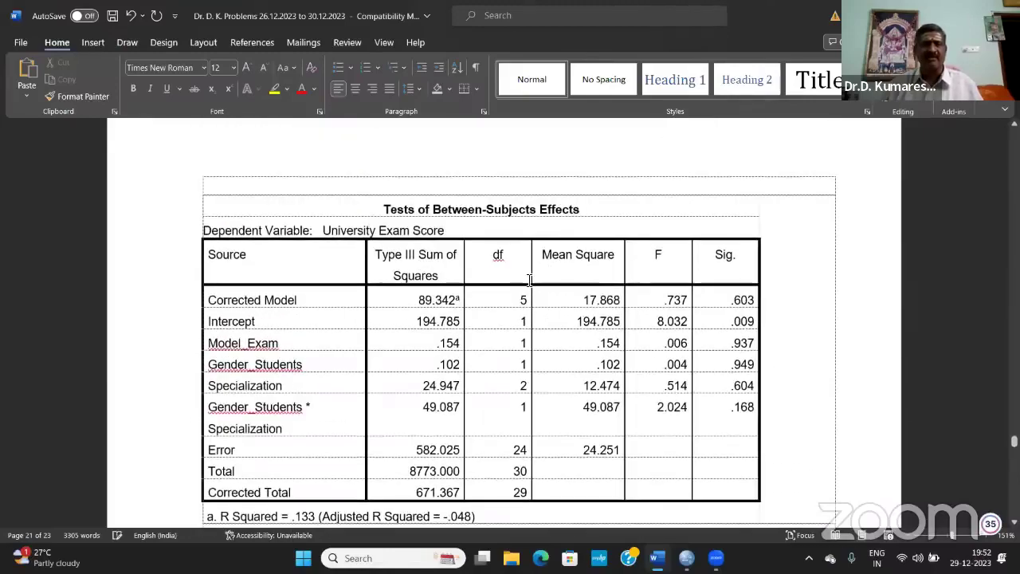
scroll(527, 283, "down", 3)
scroll(526, 289, "up", 8)
scroll(526, 291, "up", 1)
scroll(526, 303, "down", 8)
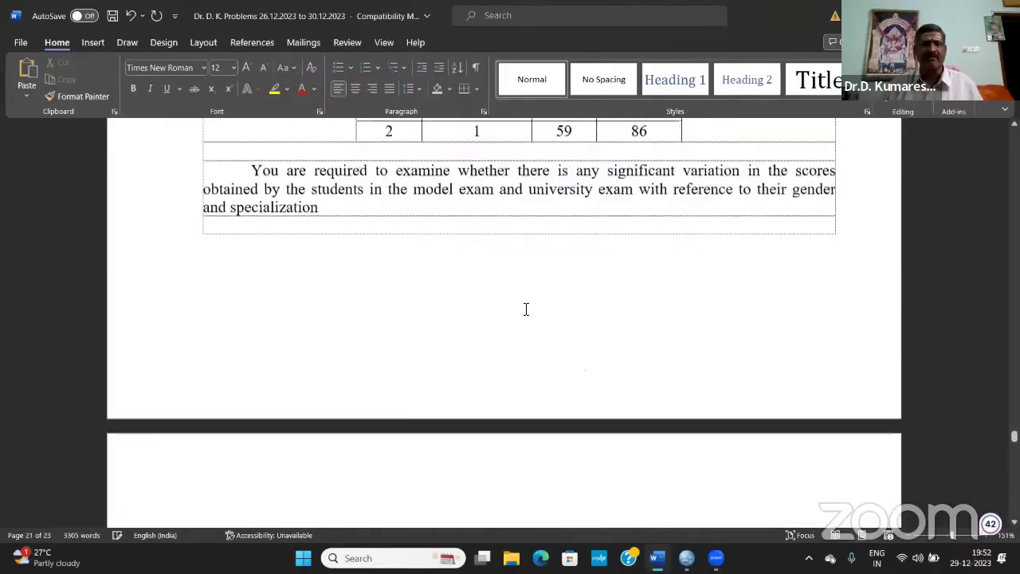
scroll(523, 322, "up", 3)
scroll(523, 323, "down", 10)
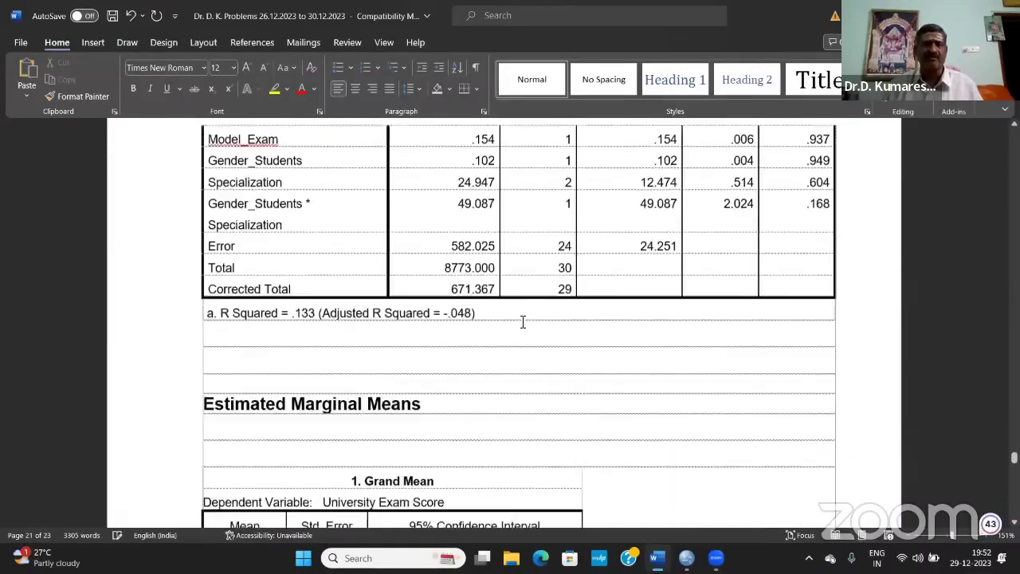
scroll(522, 322, "up", 10)
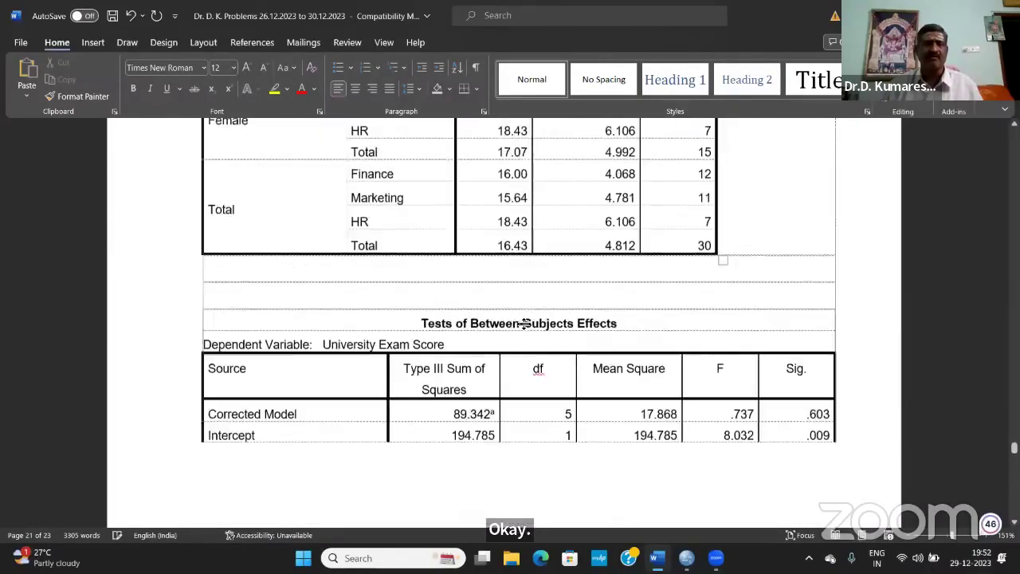
scroll(523, 322, "down", 3)
scroll(523, 322, "up", 1)
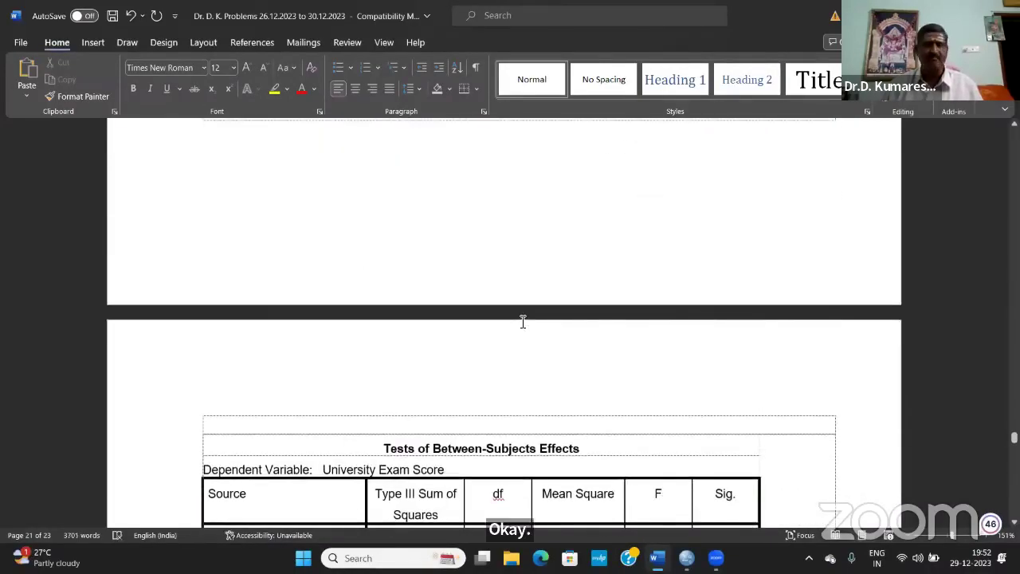
scroll(523, 322, "down", 4)
Switch to the SPSS output and copy the new Descriptive Statistics, Tests of Between-Subjects Effects and all Estimated Marginal Means.
key("alt+Tab")
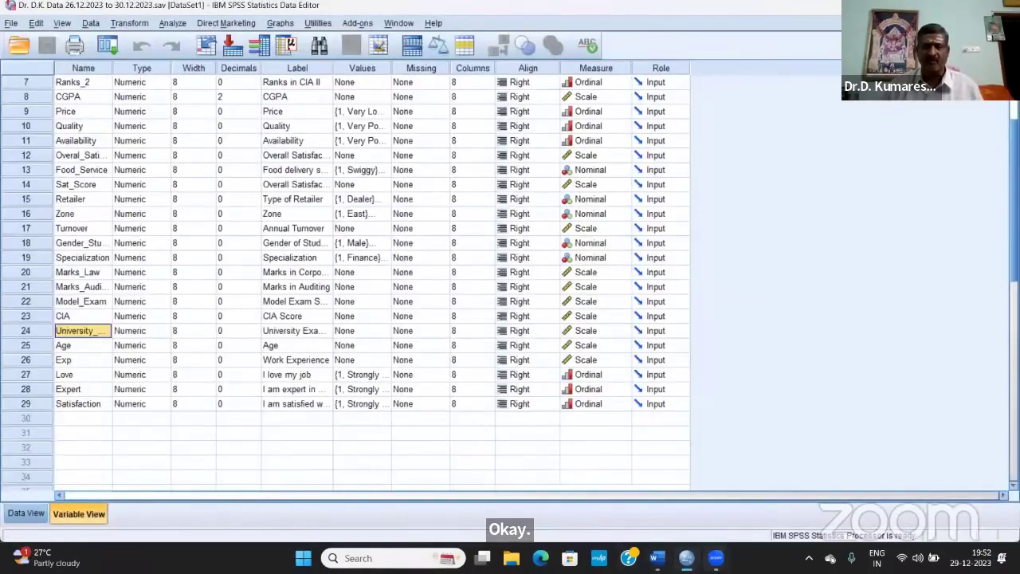
mouse_move(687, 558)
left_click(739, 460)
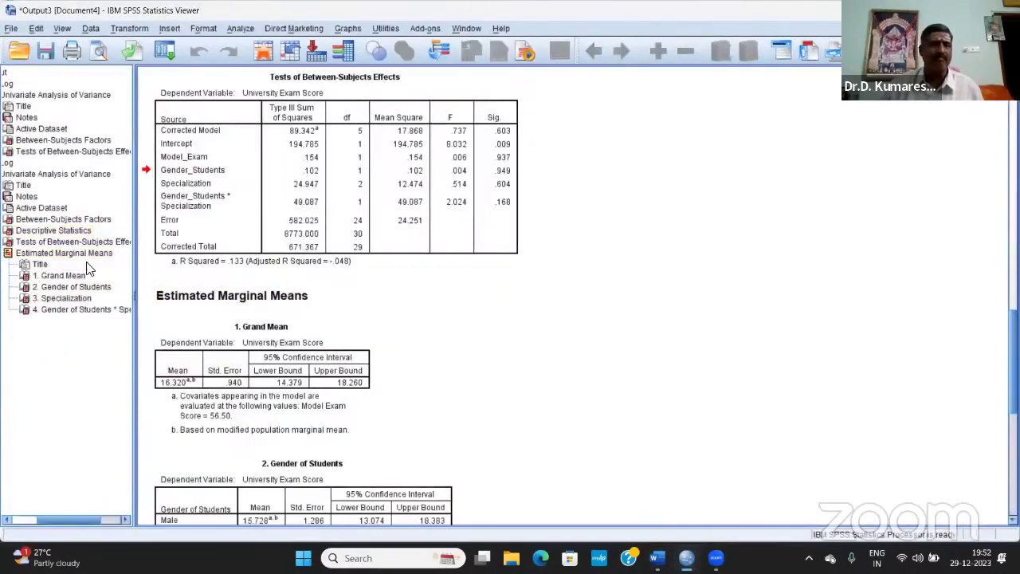
scroll(565, 279, "up", 4)
scroll(378, 296, "up", 3)
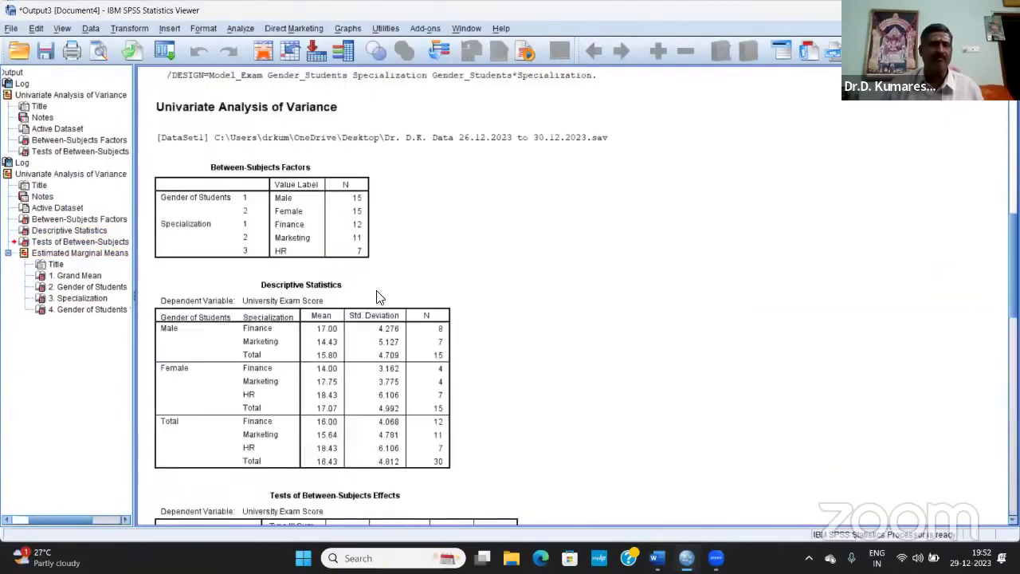
left_click(67, 242, "shift")
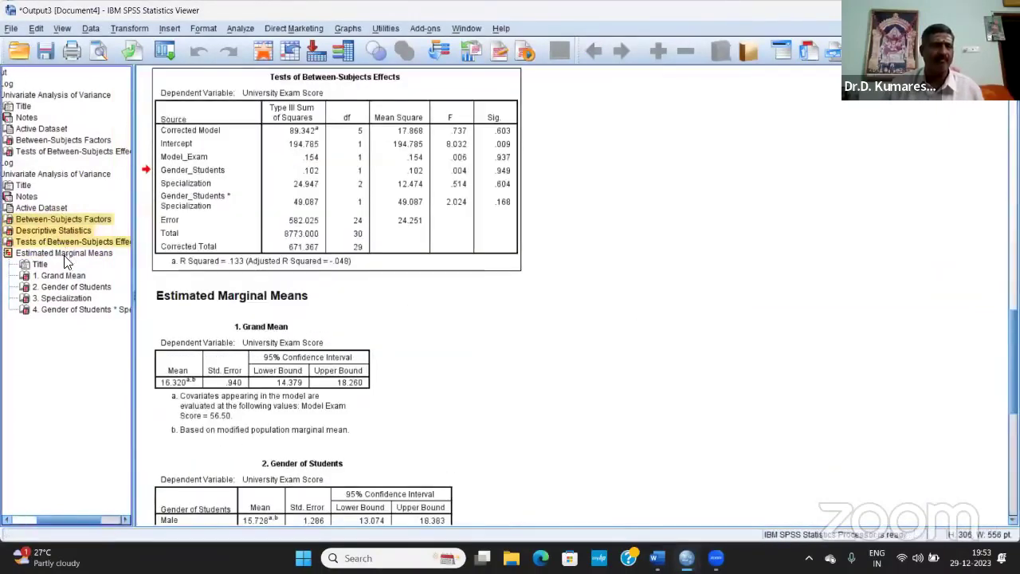
left_click(74, 252, "shift")
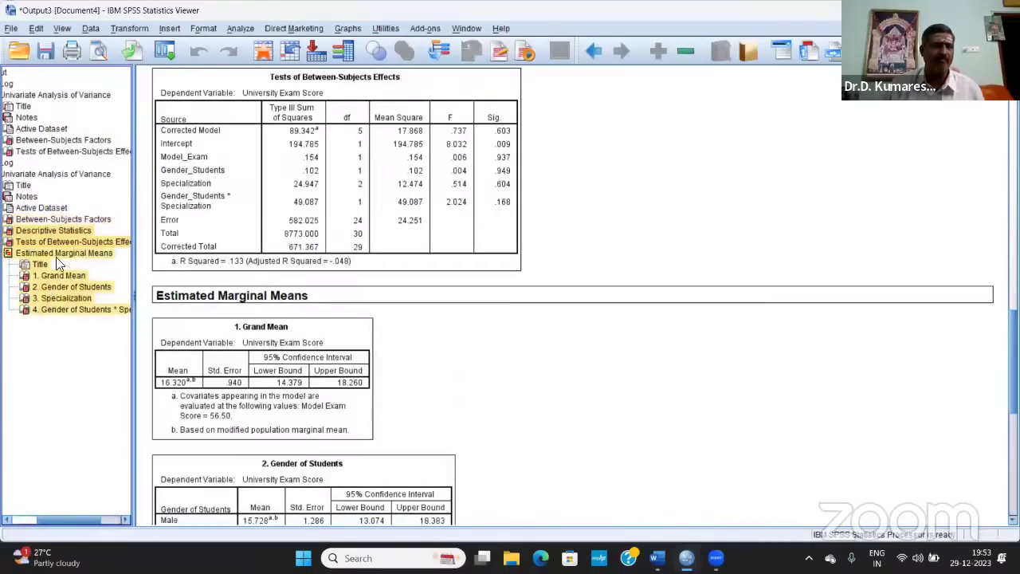
right_click(54, 238)
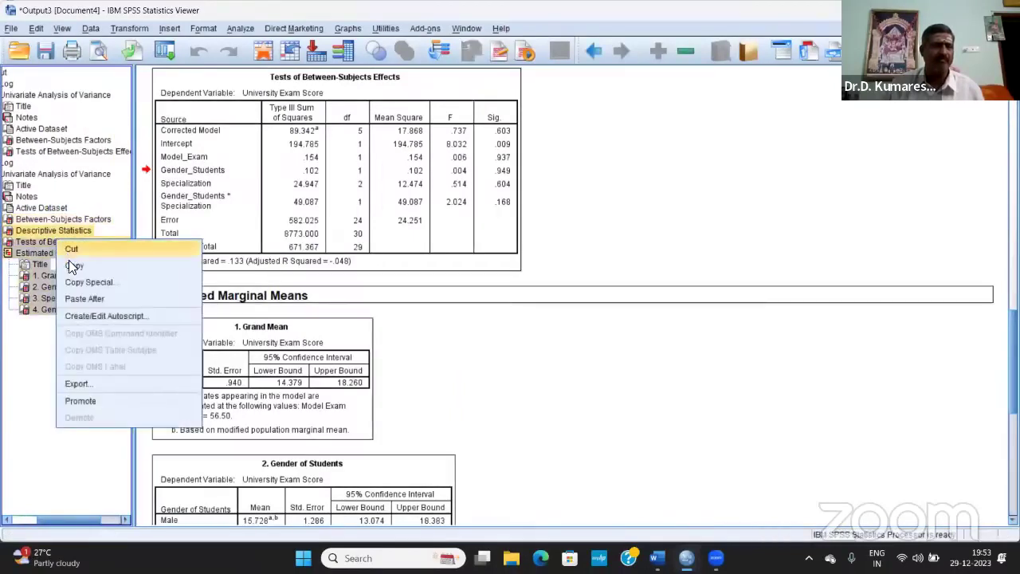
left_click(73, 266)
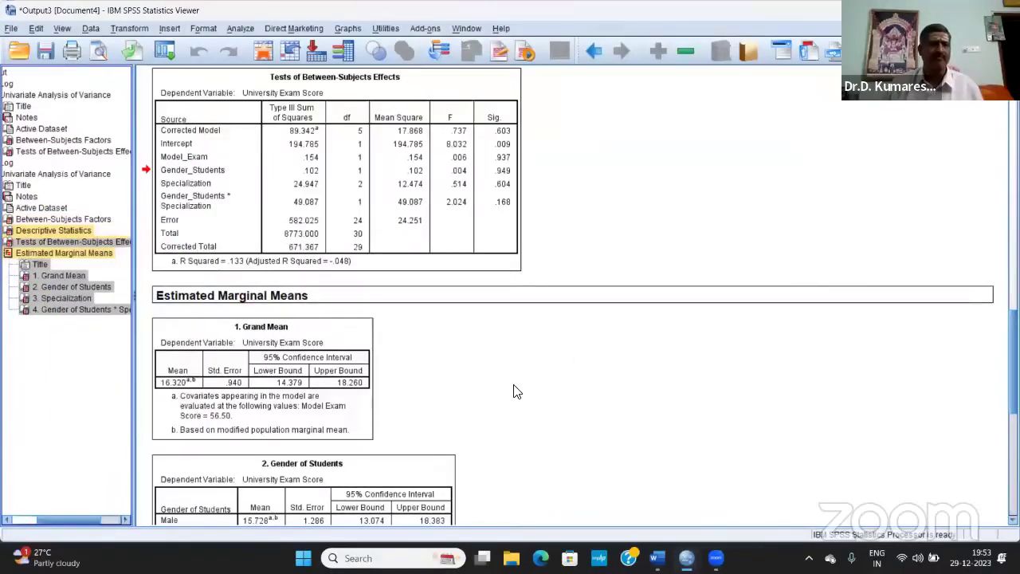
Add the new analysis's Between-Subjects Factors table to the selected output and copy the whole set again.
scroll(507, 390, "up", 5)
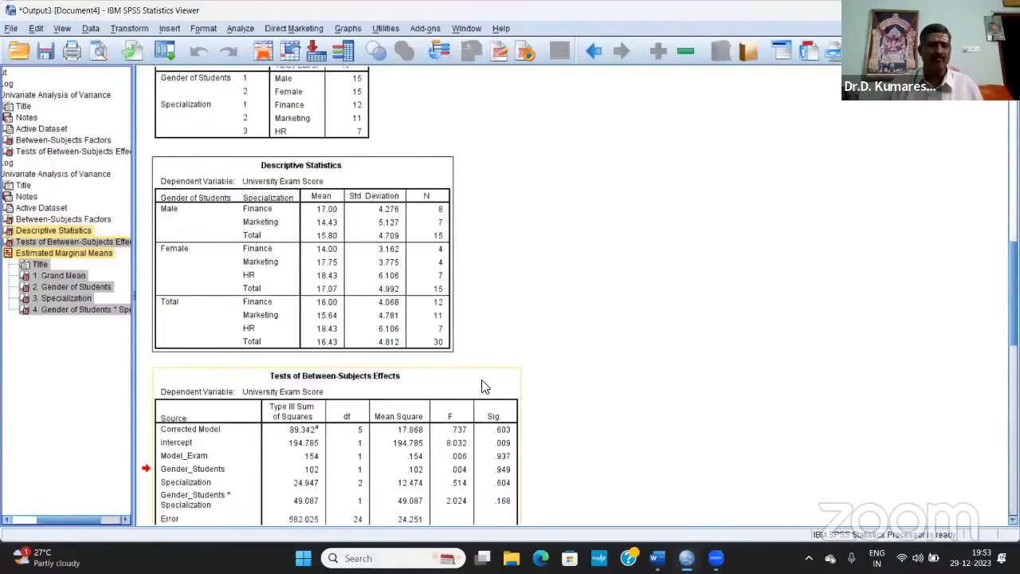
scroll(482, 387, "up", 3)
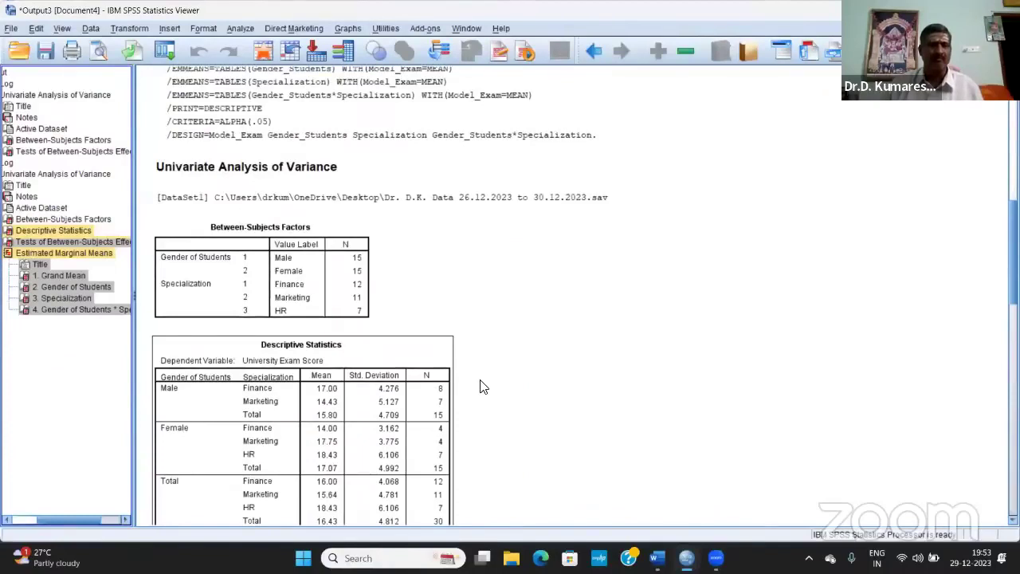
left_click(69, 220)
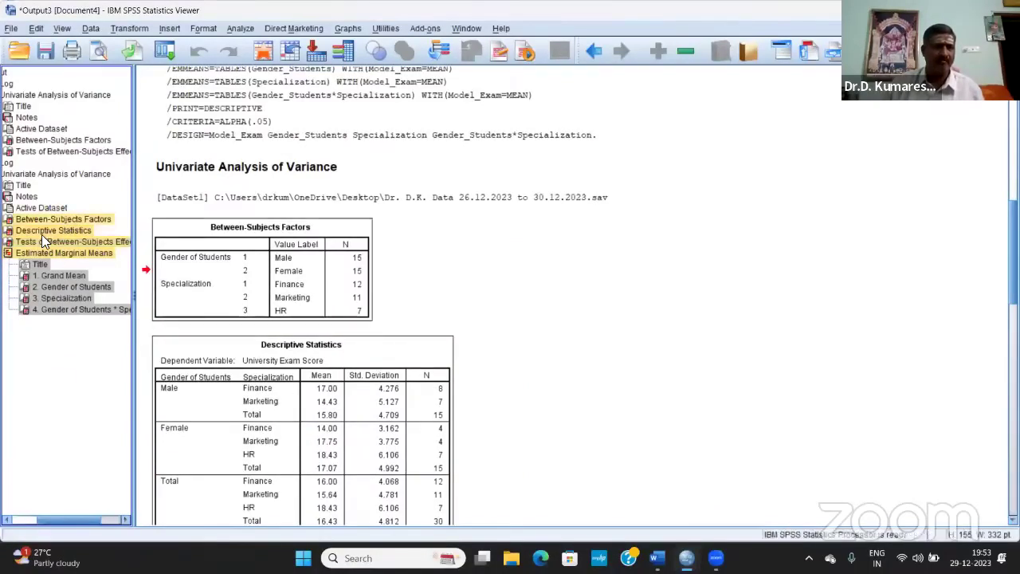
right_click(42, 234)
left_click(68, 263)
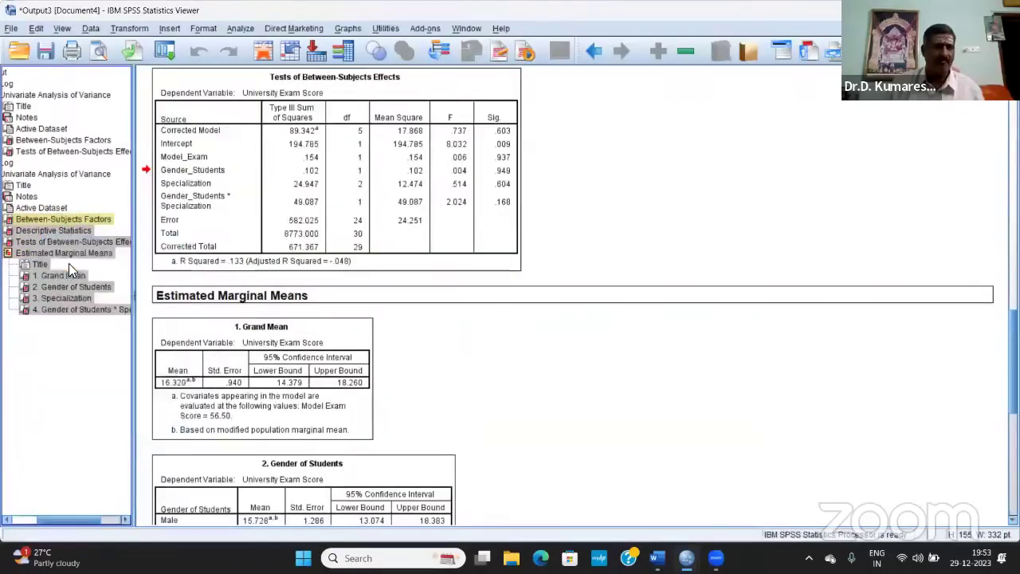
Switch to the Word problems document and replace the earlier paste with the newly copied output below the existing Tests of Between-Subjects Effects table.
key("alt+Tab")
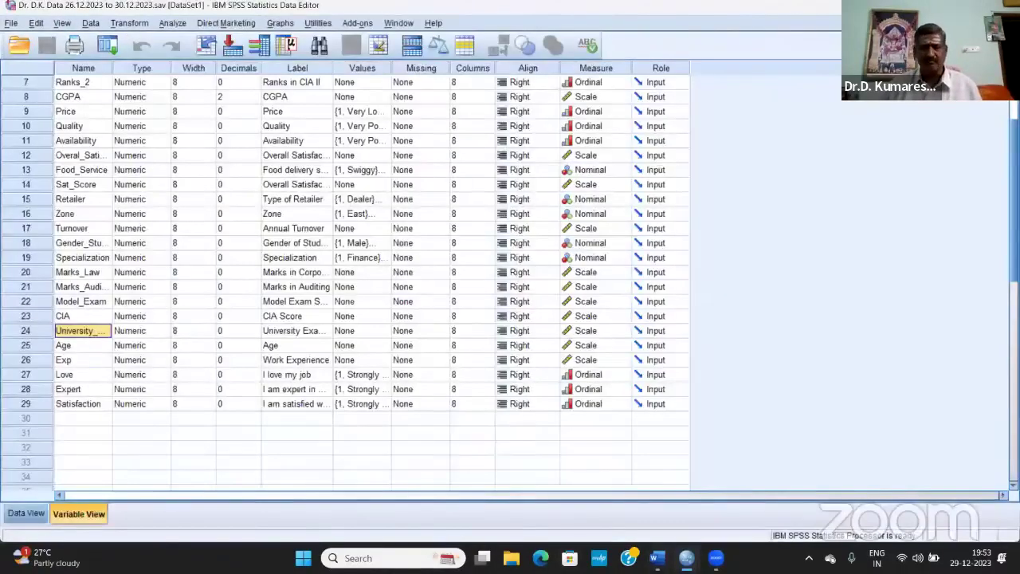
key("alt+Tab")
scroll(296, 387, "down", 10)
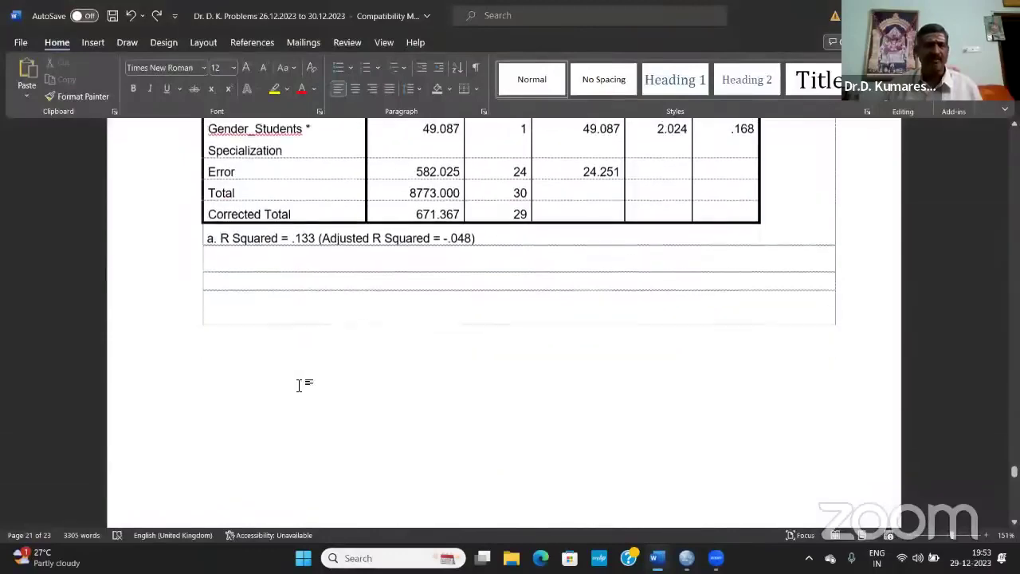
scroll(296, 303, "up", 5)
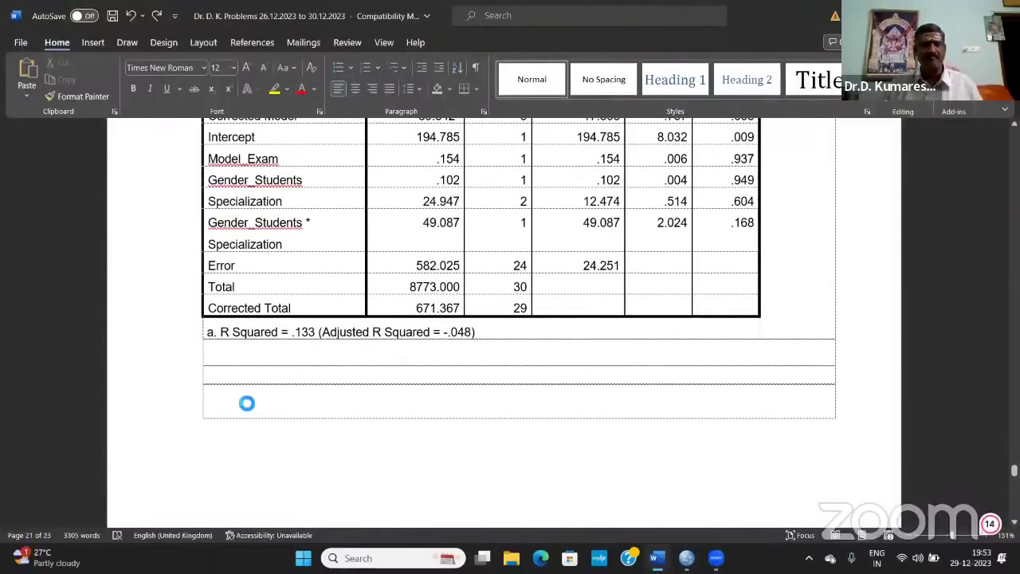
key("ctrl+v")
Examine the pasted Between-Subjects Factors table for the number of students in each gender and specialization.
scroll(455, 384, "up", 10)
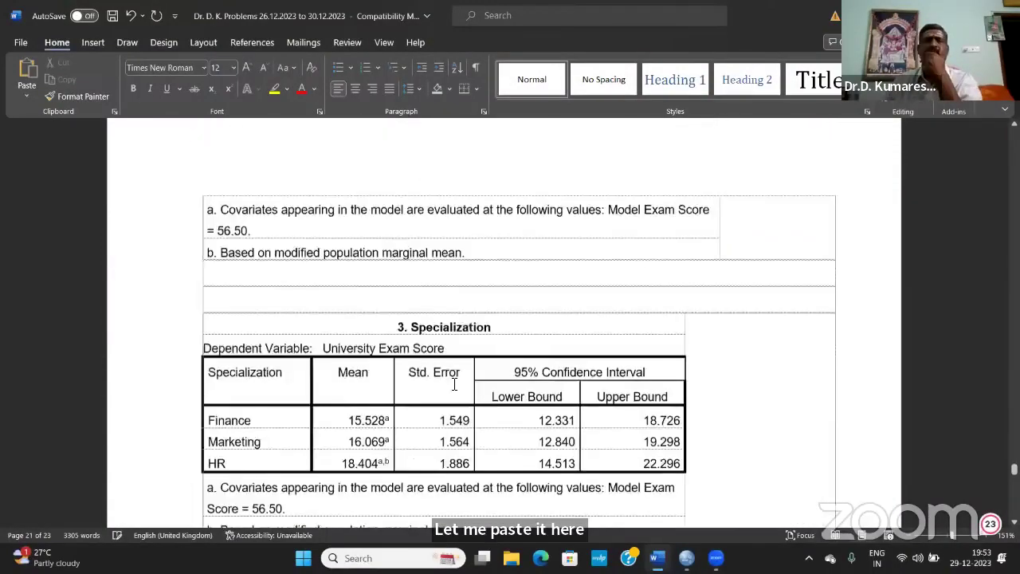
scroll(454, 384, "up", 15)
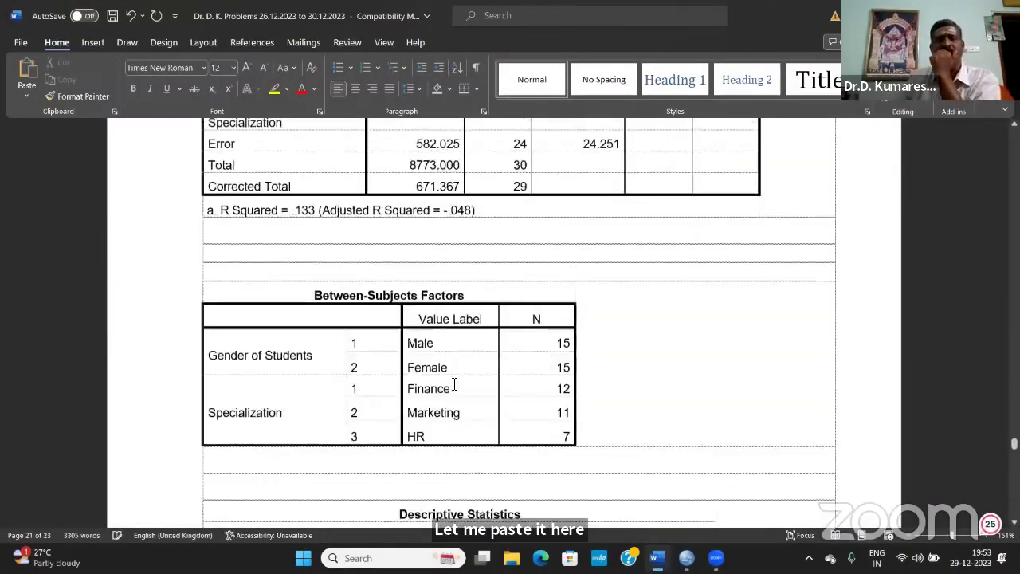
scroll(455, 385, "down", 3)
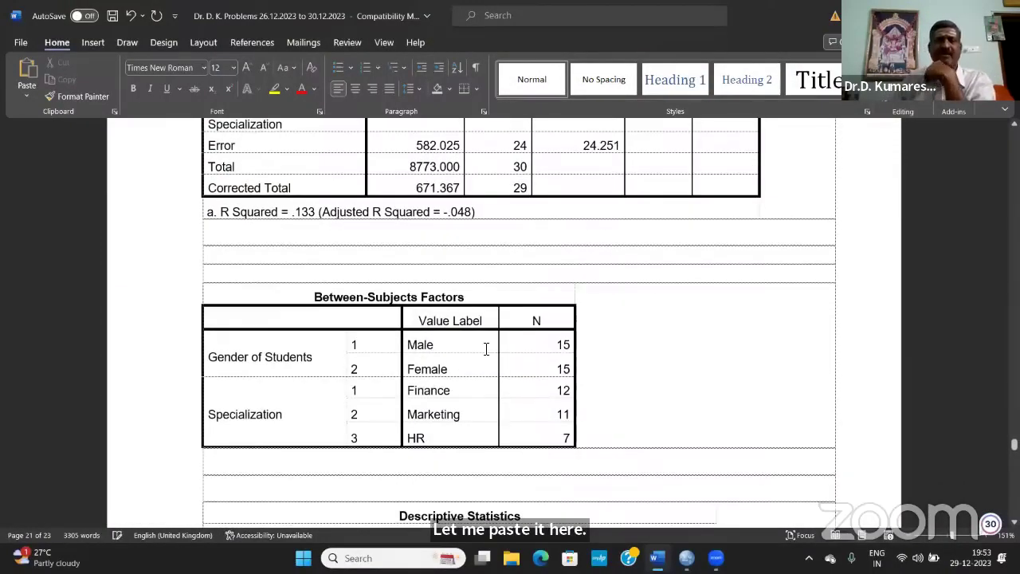
scroll(574, 394, "down", 1)
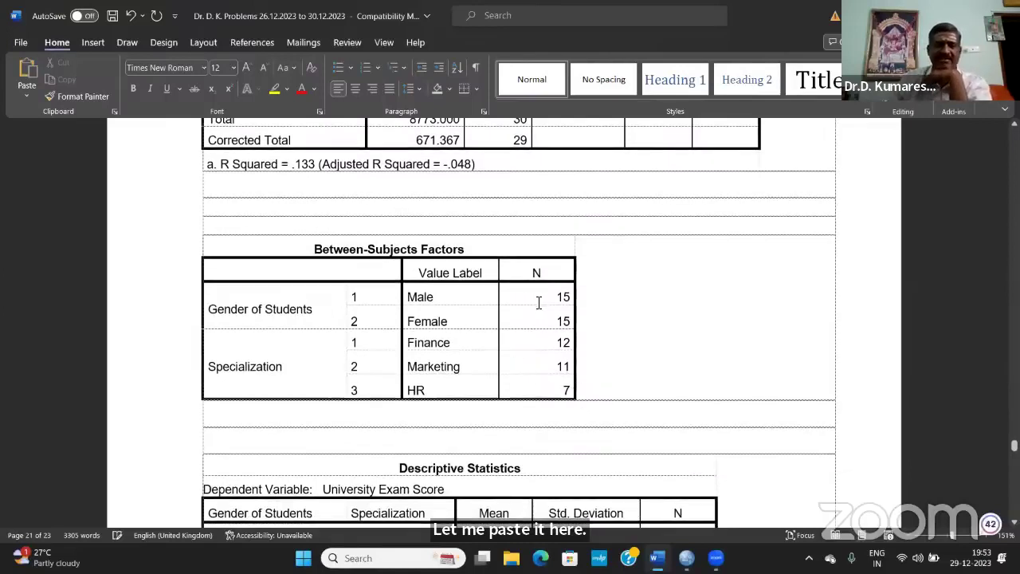
left_click_drag(574, 296, 580, 292)
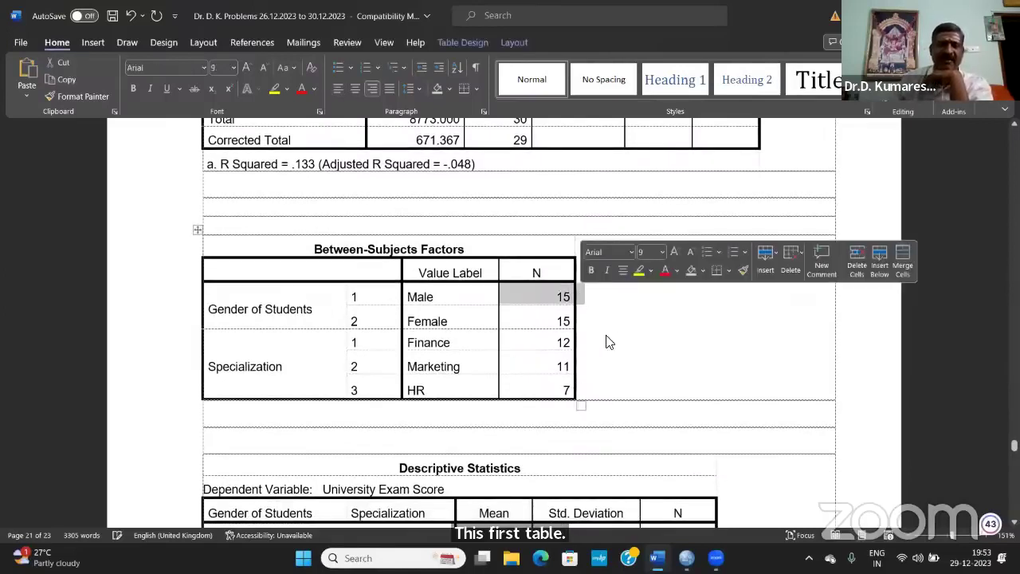
left_click(545, 323)
left_click_drag(545, 323, 595, 322)
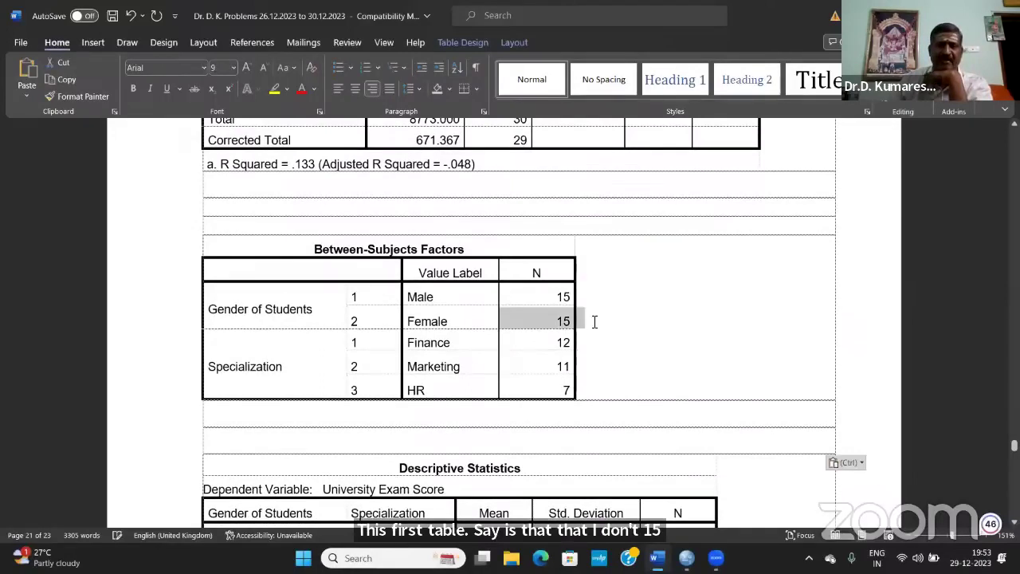
left_click(623, 343)
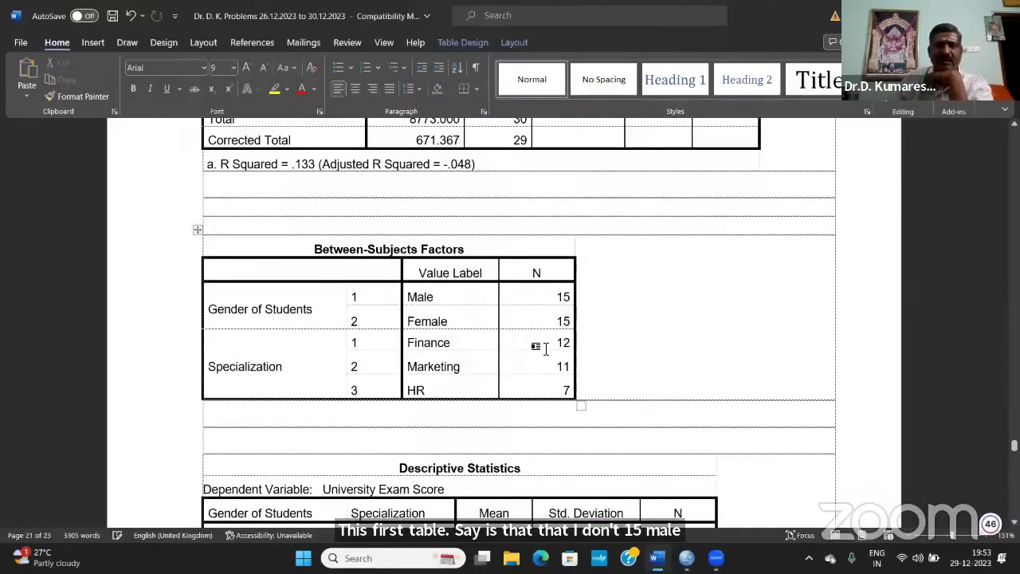
left_click_drag(556, 349, 596, 342)
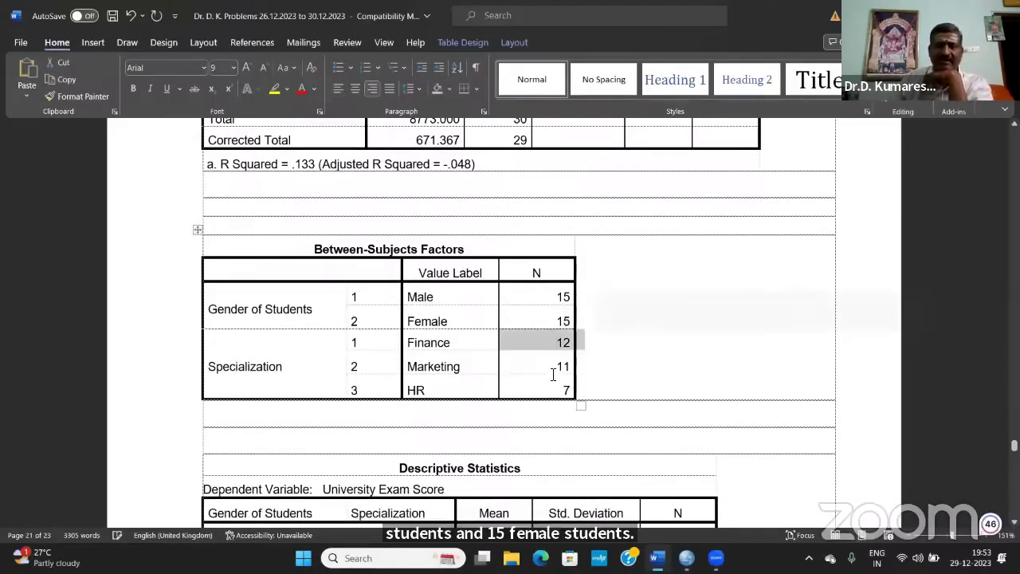
left_click_drag(555, 368, 593, 387)
left_click(593, 236)
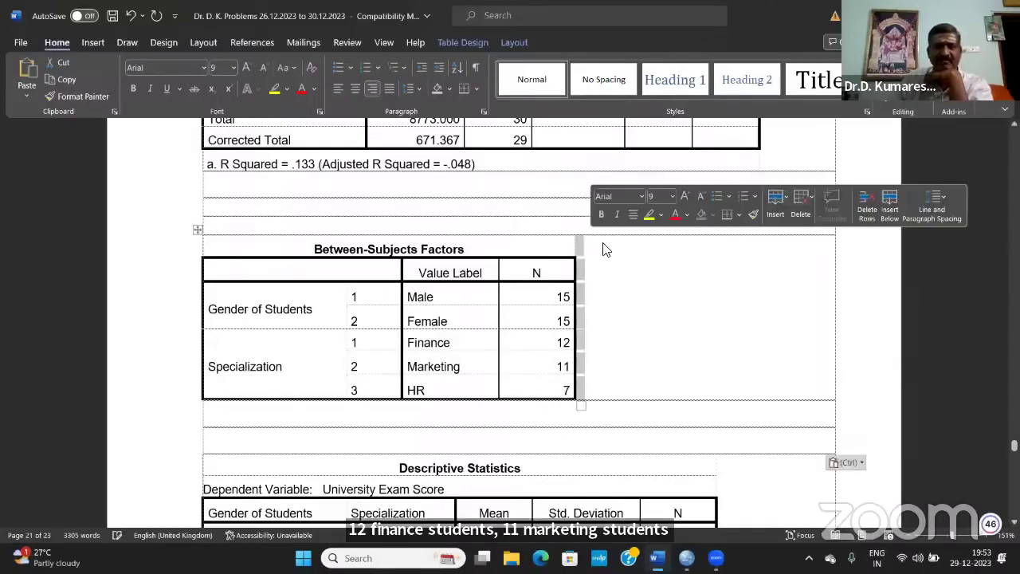
left_click(667, 330)
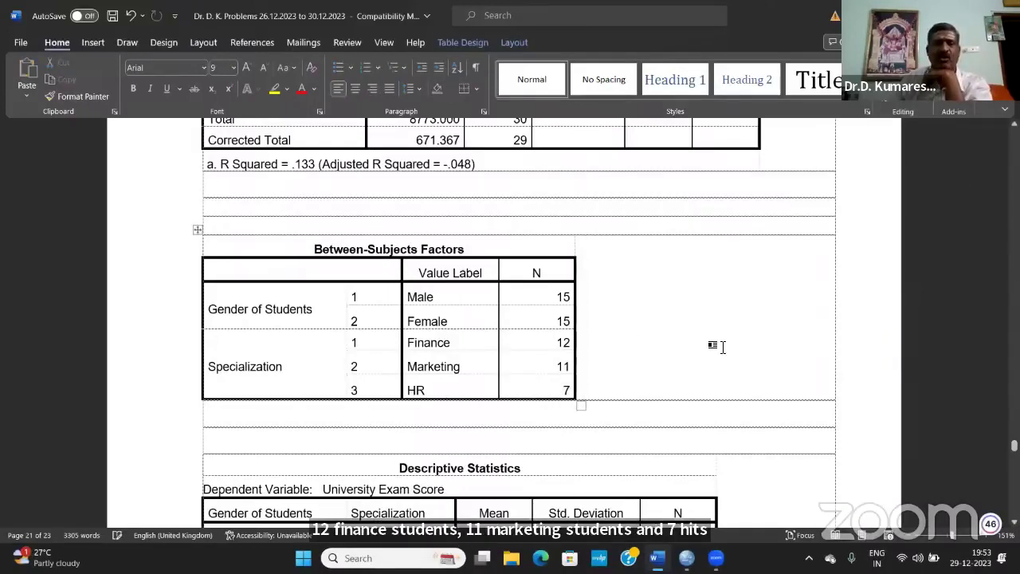
left_click(459, 298)
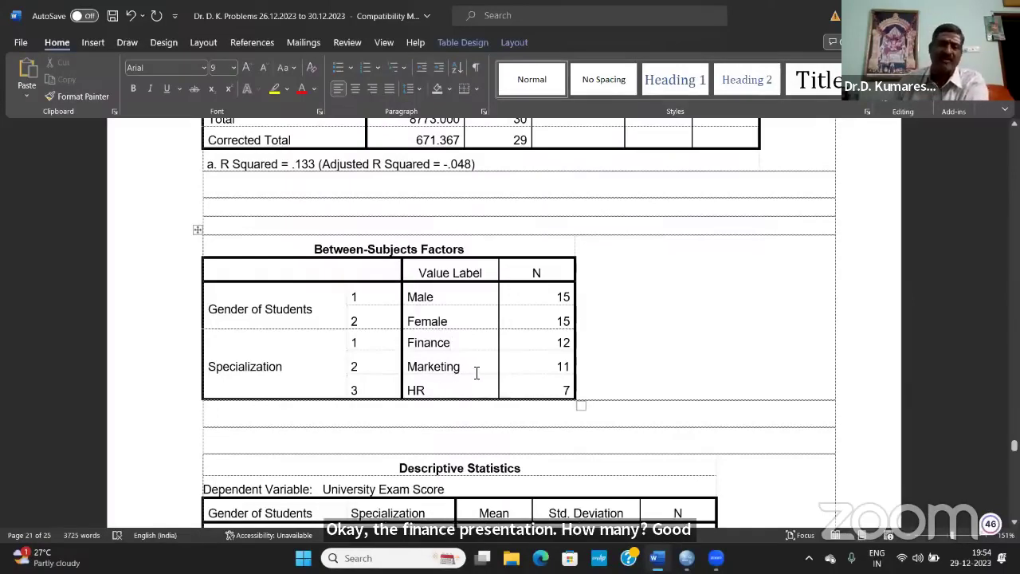
left_click(477, 372)
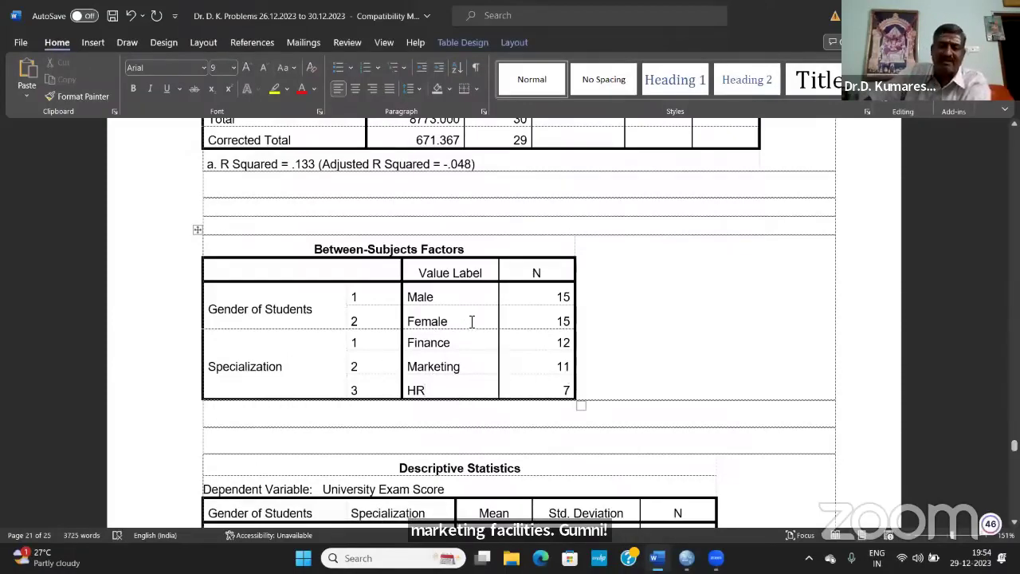
Examine the group sizes in the Descriptive Statistics table by gender and specialization and compare them with the Between-Subjects Factors table.
scroll(472, 321, "down", 5)
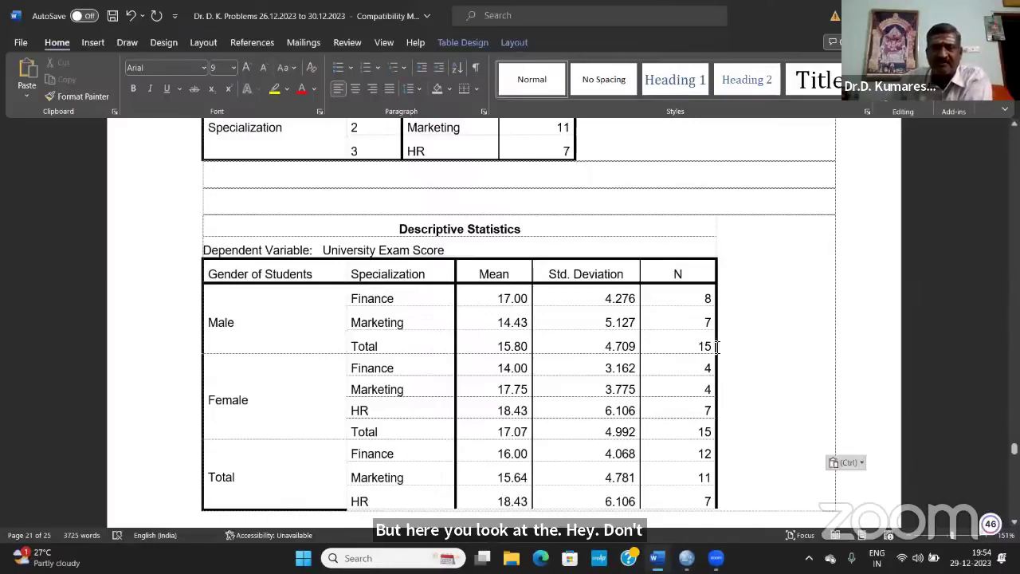
left_click_drag(716, 347, 774, 385)
left_click(758, 394)
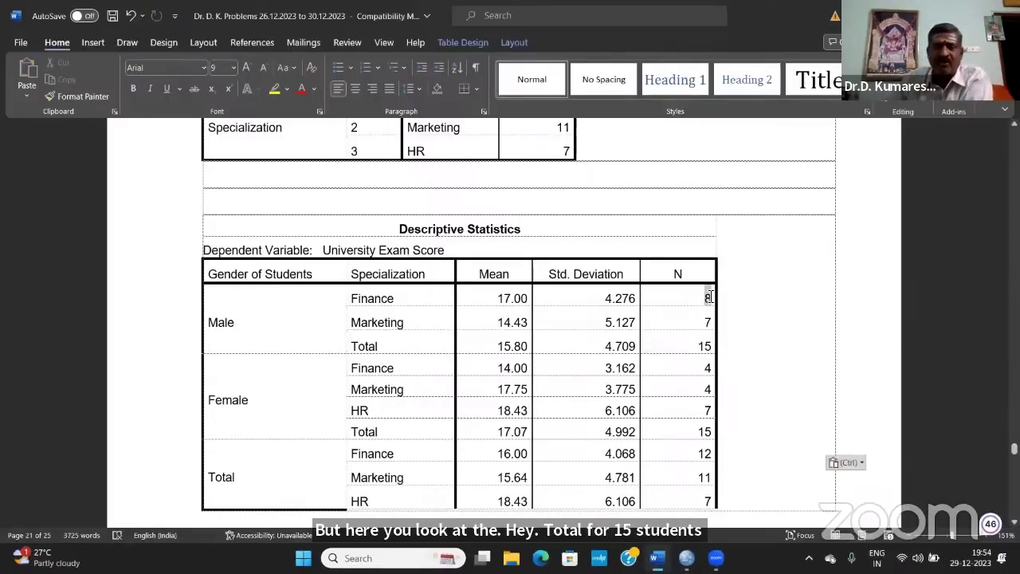
double_click(709, 296)
left_click(770, 343)
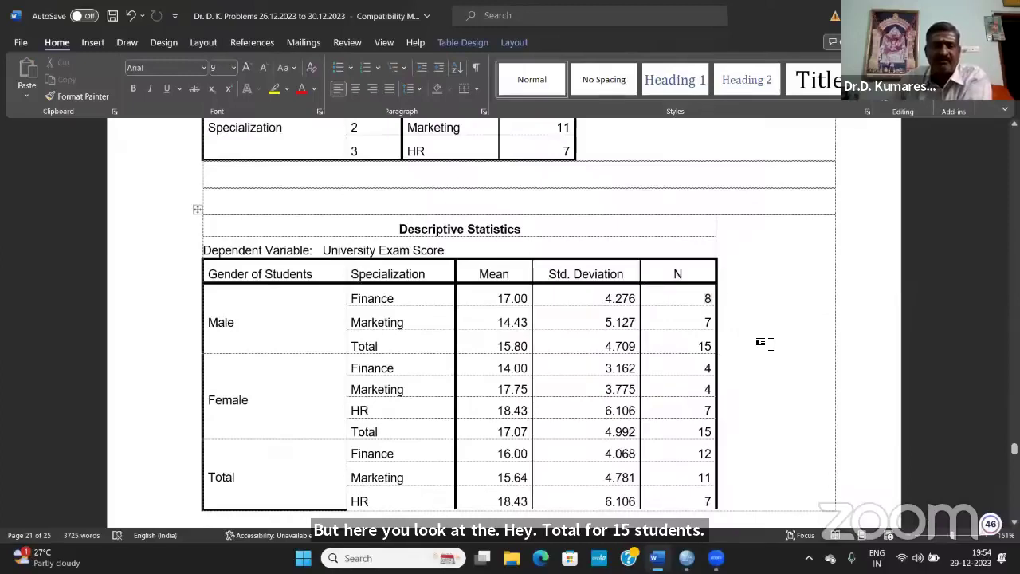
double_click(709, 322)
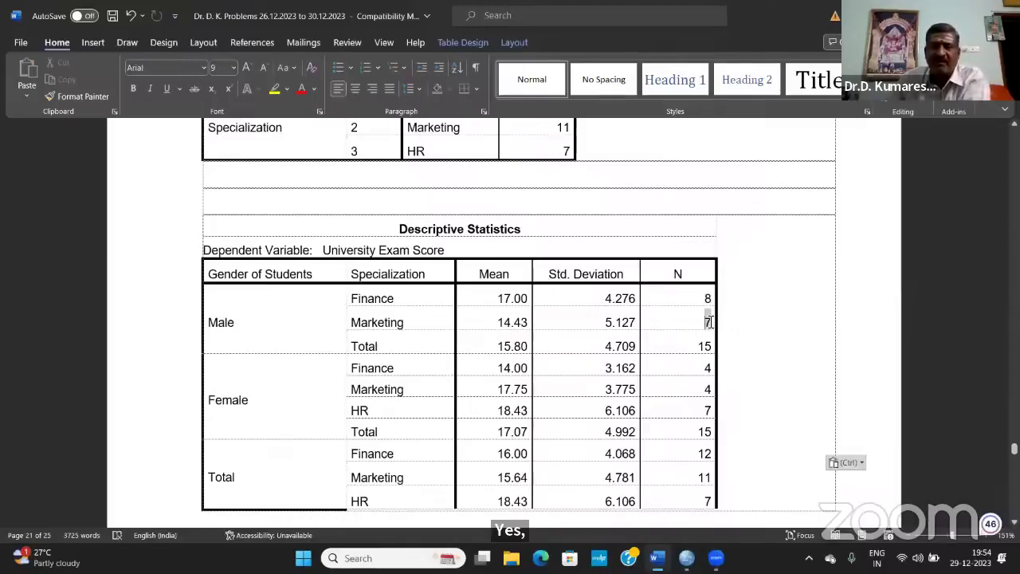
left_click(762, 387)
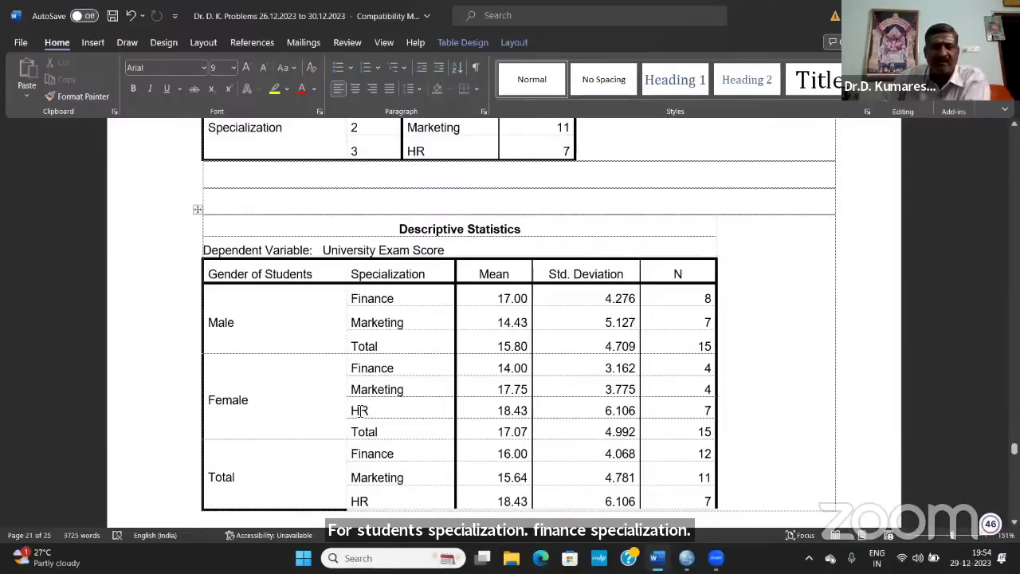
scroll(391, 415, "down", 1)
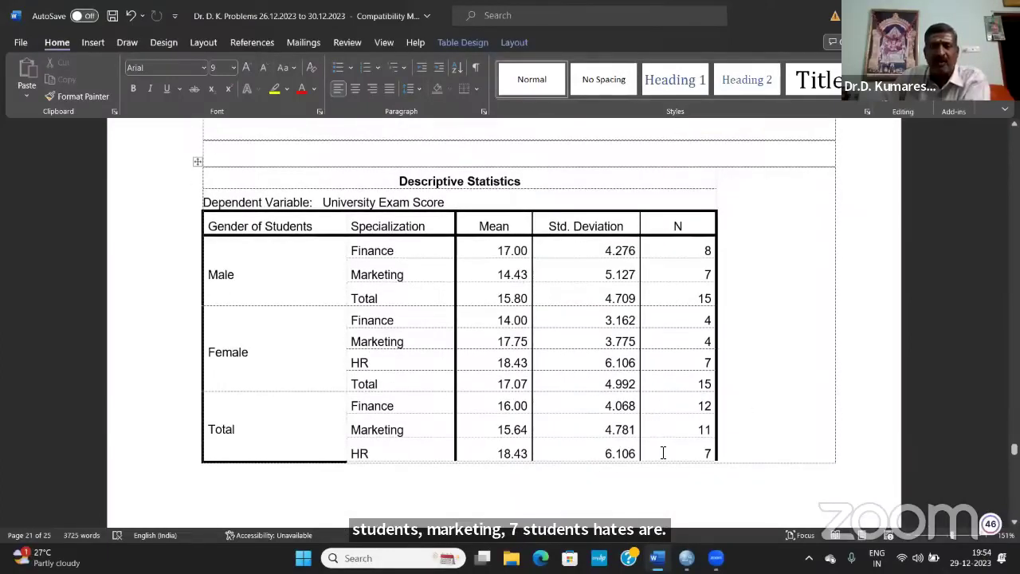
scroll(518, 343, "up", 6)
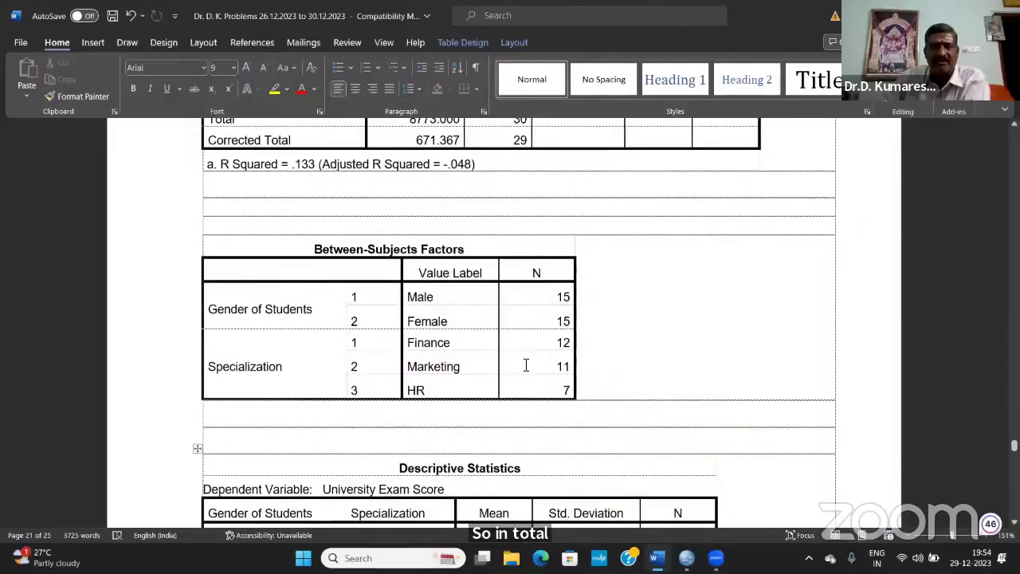
scroll(572, 401, "down", 7)
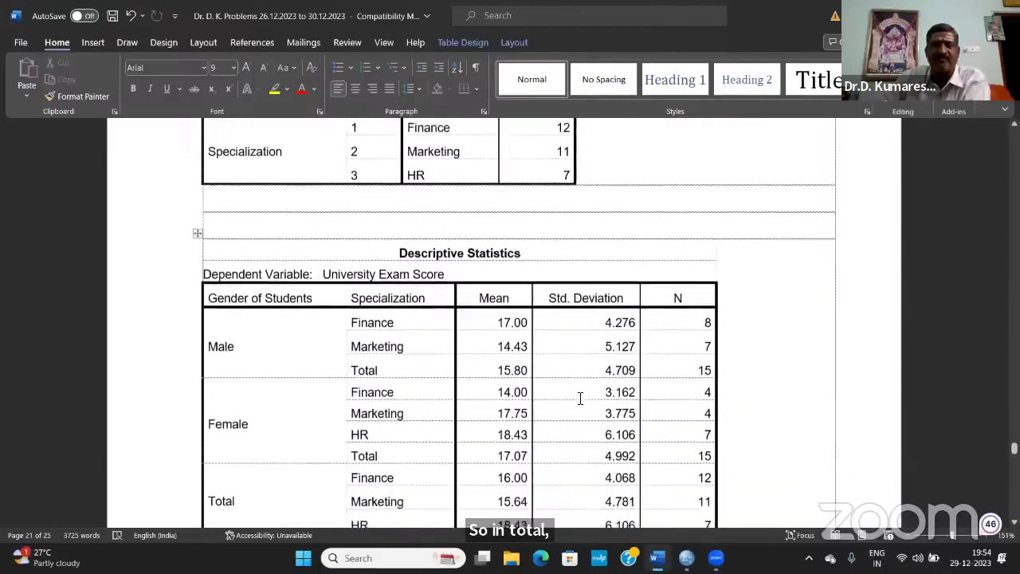
scroll(581, 399, "up", 1)
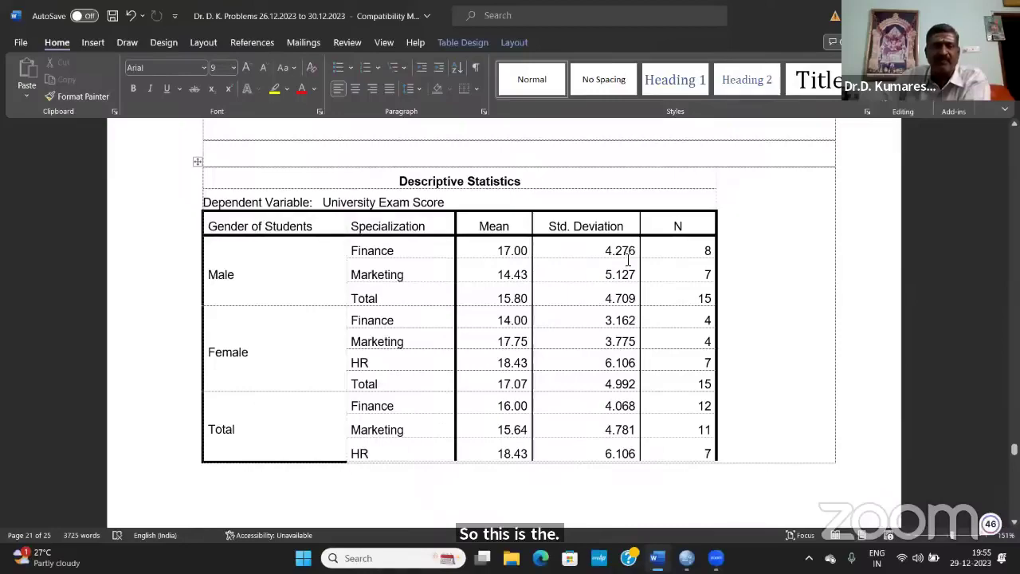
Compare the newly pasted Tests of Between-Subjects Effects table with the earlier copy of the same table.
scroll(392, 293, "down", 10)
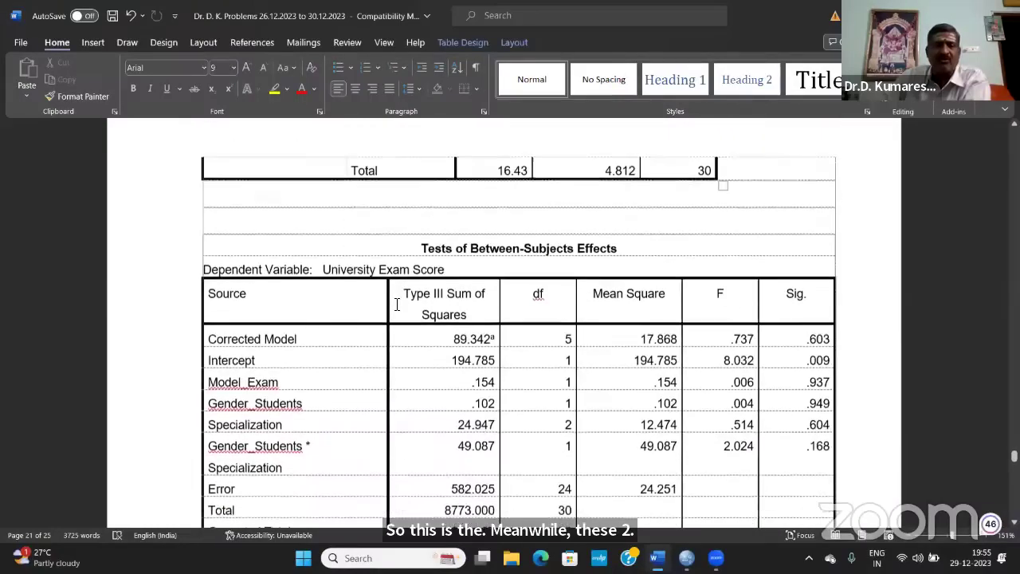
scroll(396, 305, "down", 1)
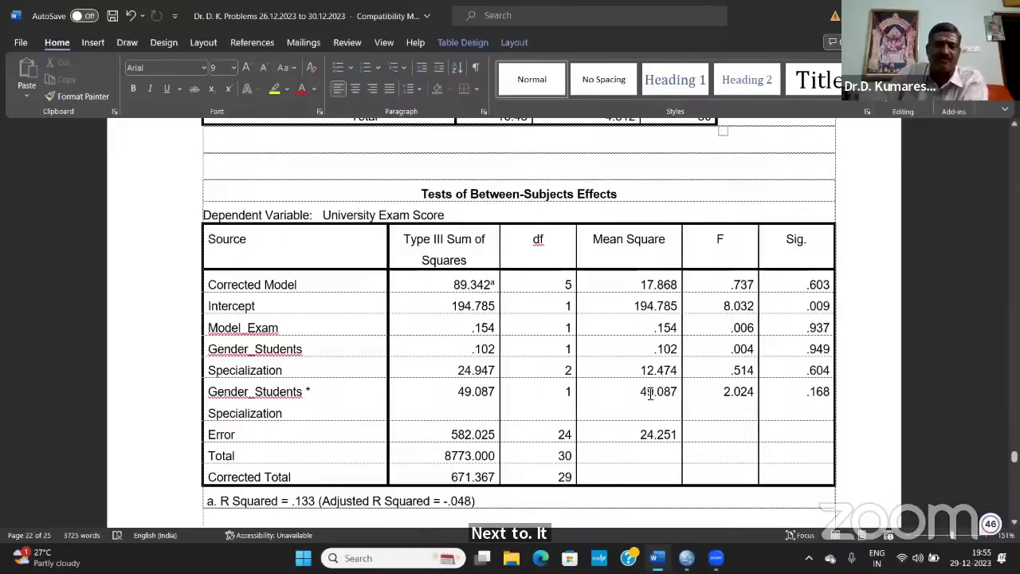
scroll(650, 393, "up", 10)
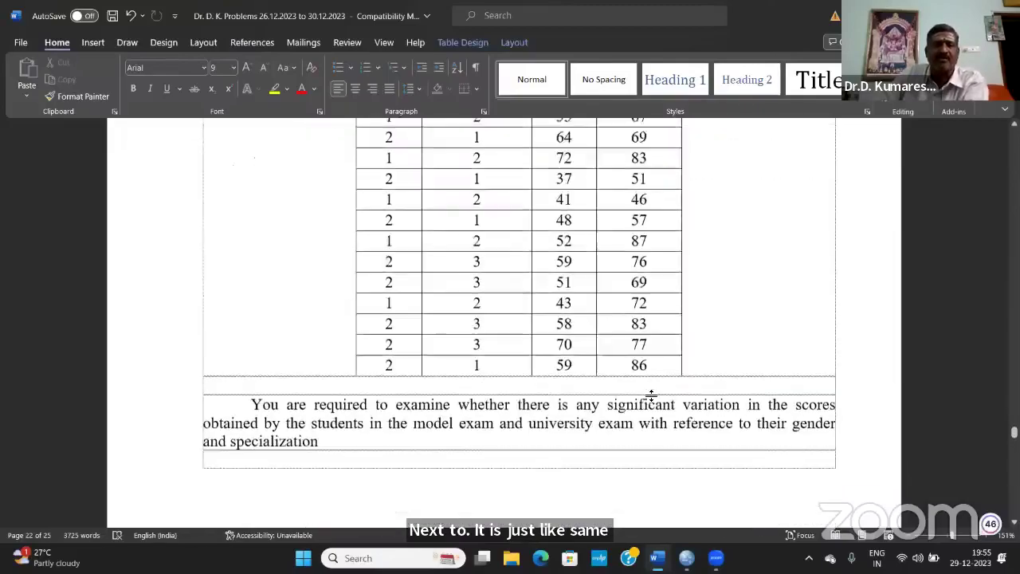
scroll(650, 394, "up", 3)
scroll(651, 394, "down", 15)
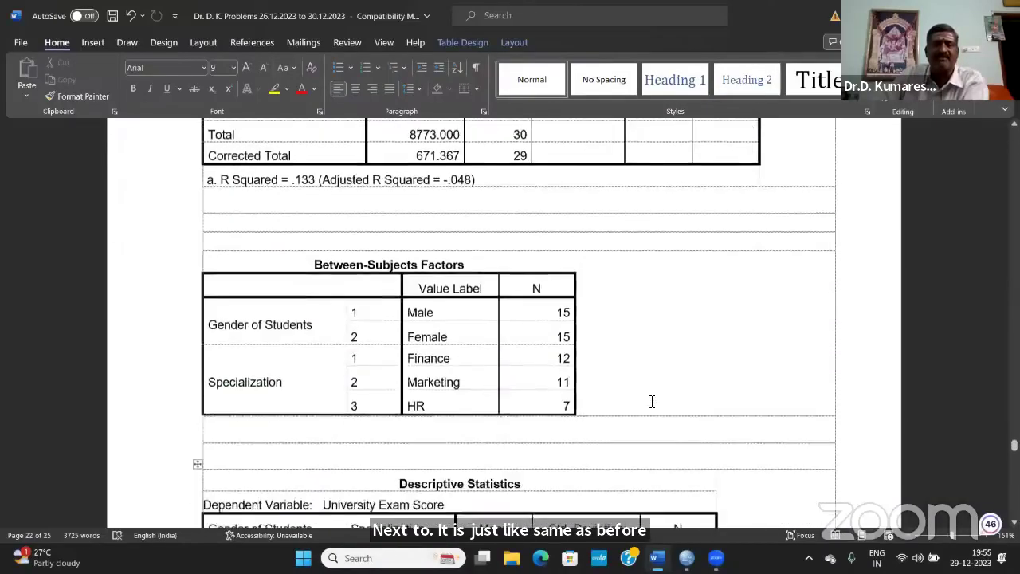
scroll(652, 402, "up", 4)
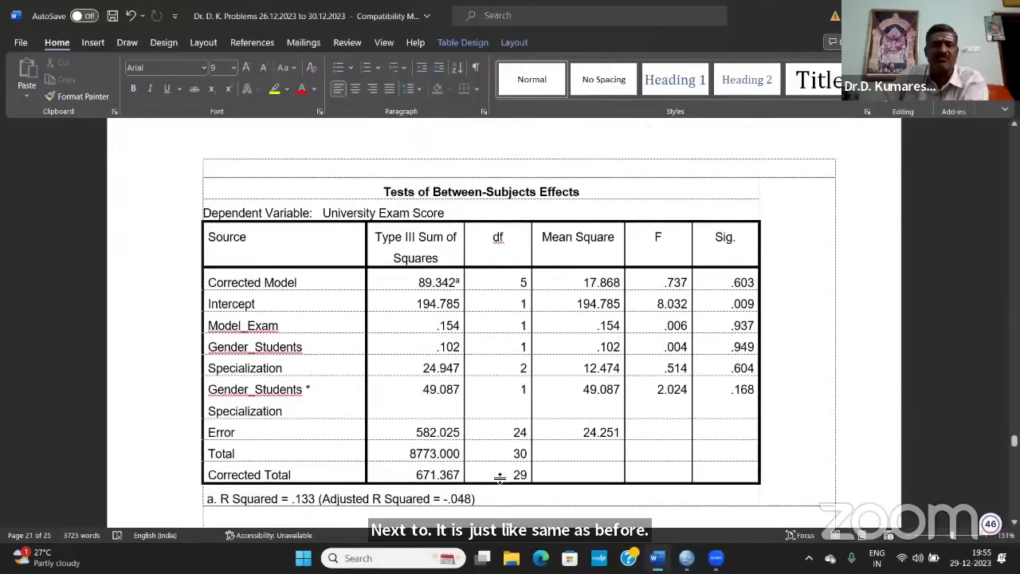
scroll(500, 477, "down", 10)
scroll(504, 478, "up", 2)
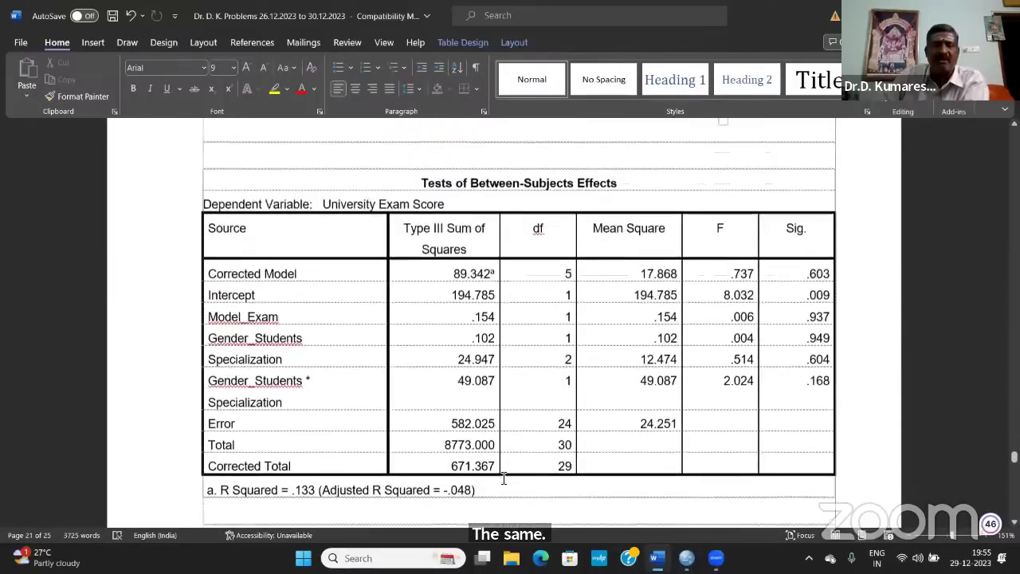
scroll(504, 479, "up", 1)
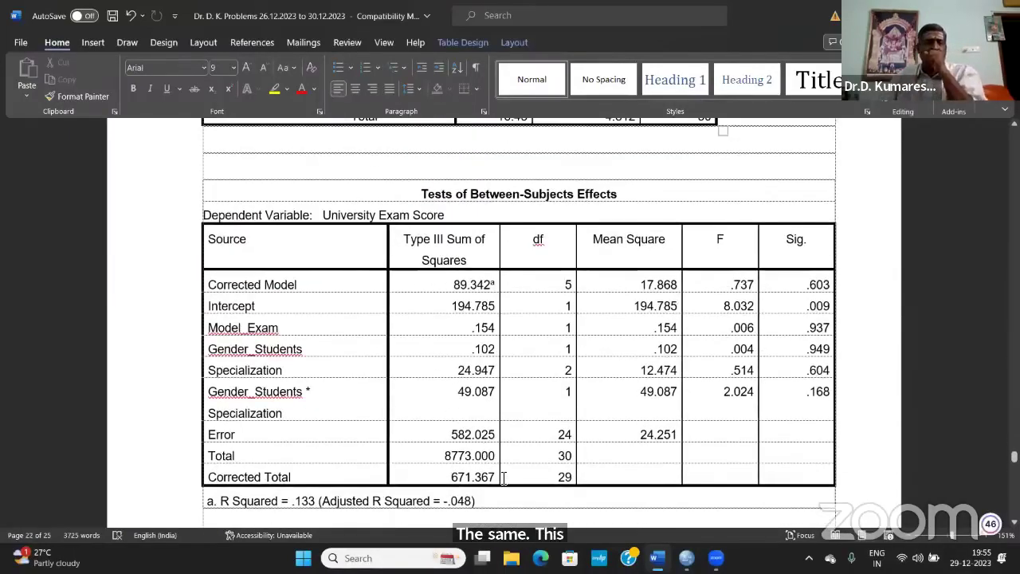
Examine the mean and the 95% confidence interval bounds in the Grand Mean table under Estimated Marginal Means.
scroll(504, 476, "down", 8)
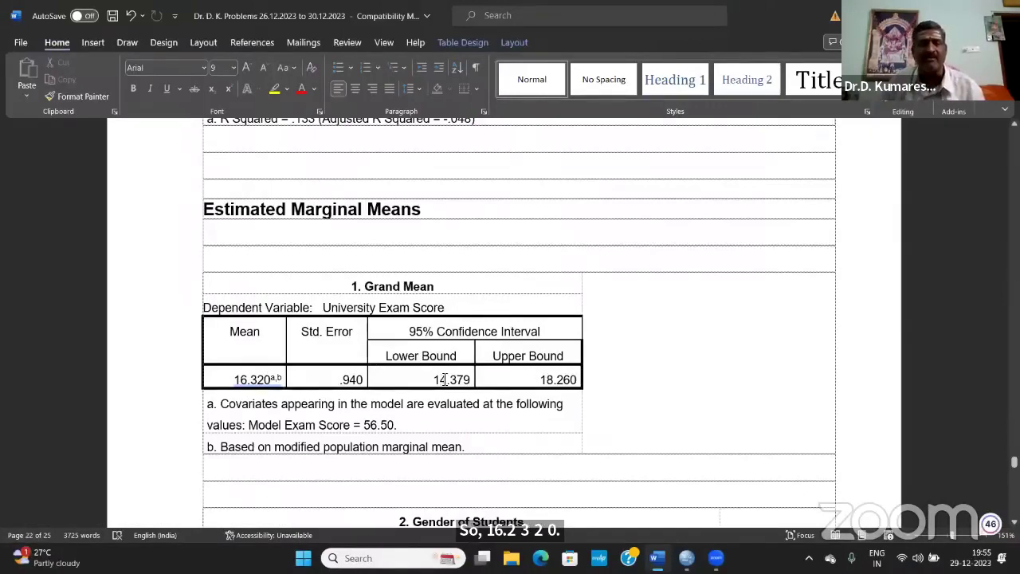
left_click(410, 380)
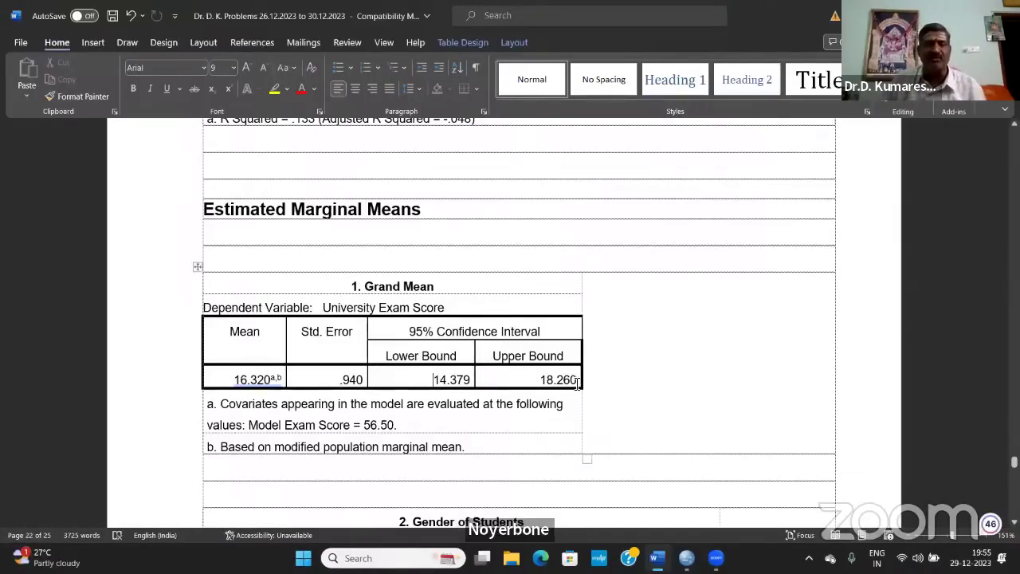
left_click(537, 379)
left_click(513, 380)
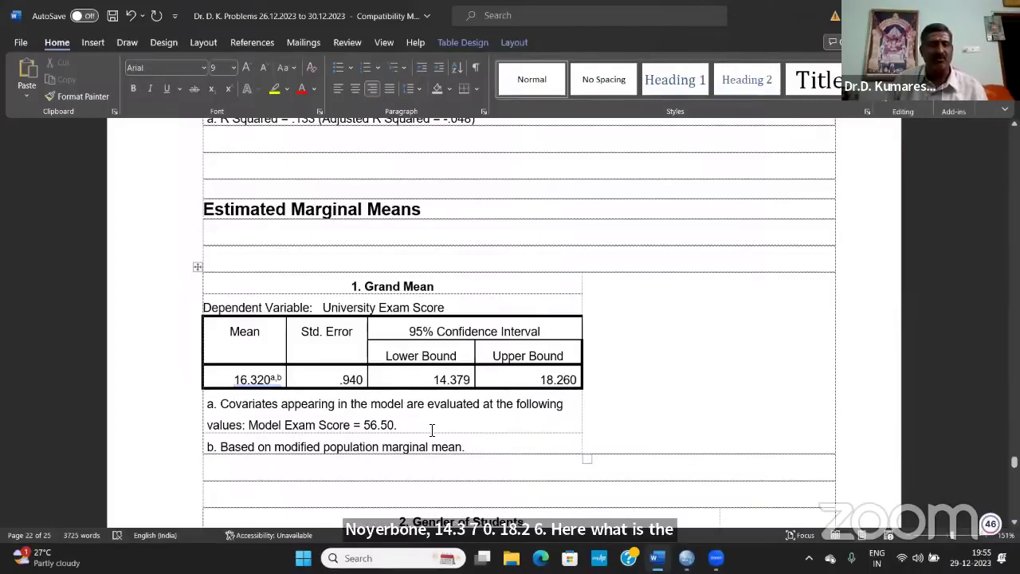
Compare the male mean in the Gender of Students marginal means table with the male total mean in Descriptive Statistics.
scroll(456, 441, "down", 5)
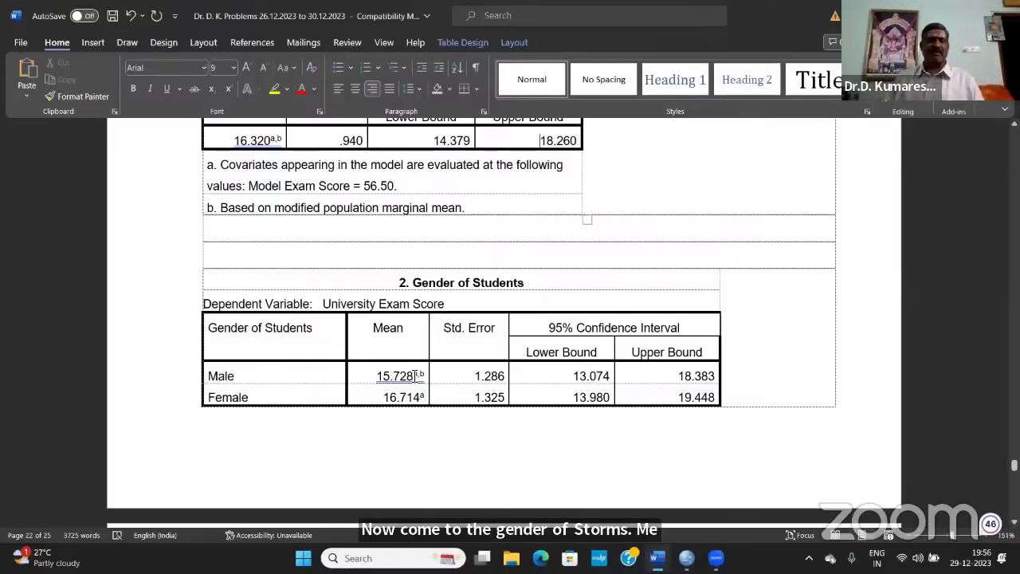
scroll(305, 351, "down", 1)
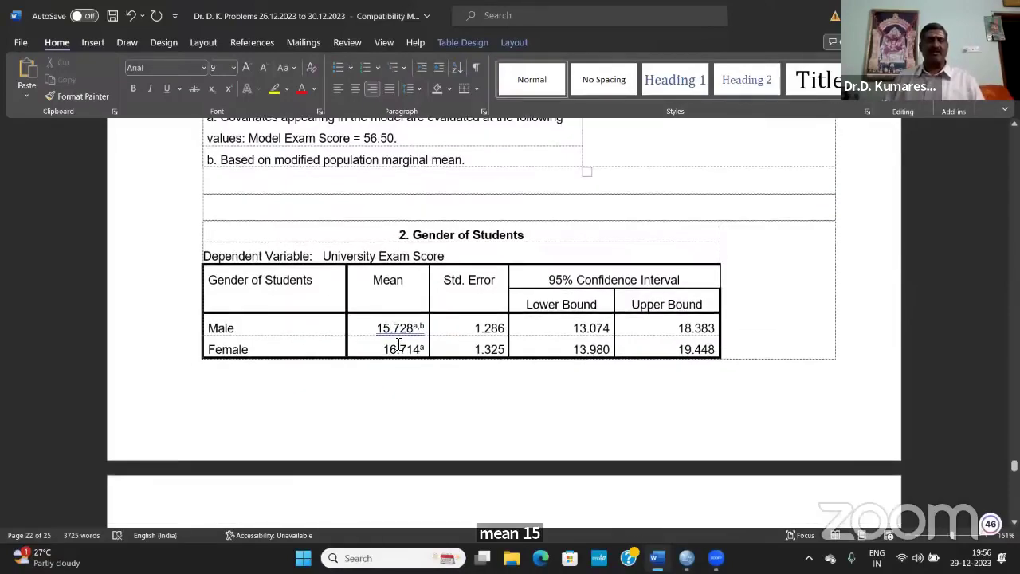
scroll(710, 318, "up", 8)
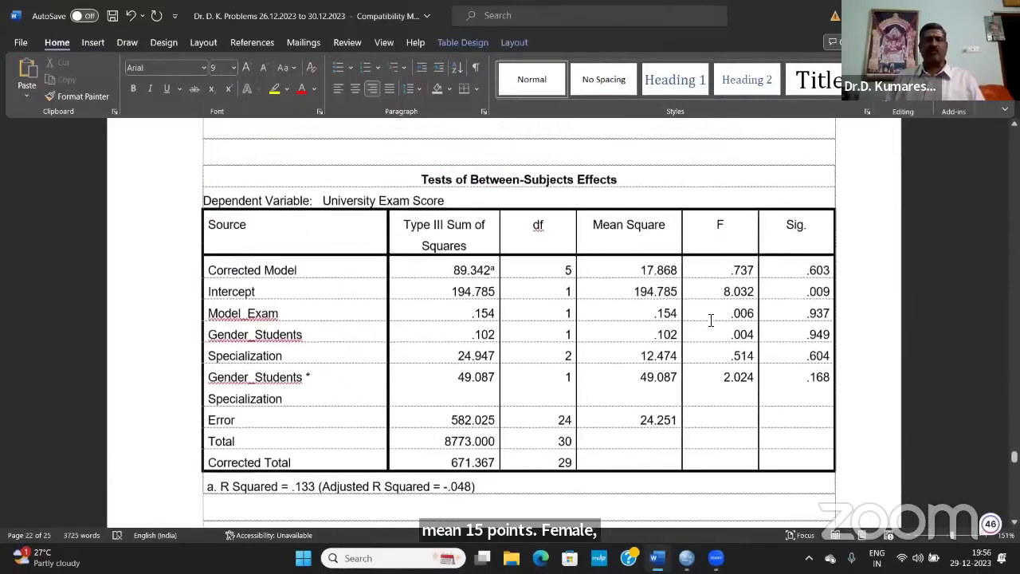
scroll(710, 319, "up", 20)
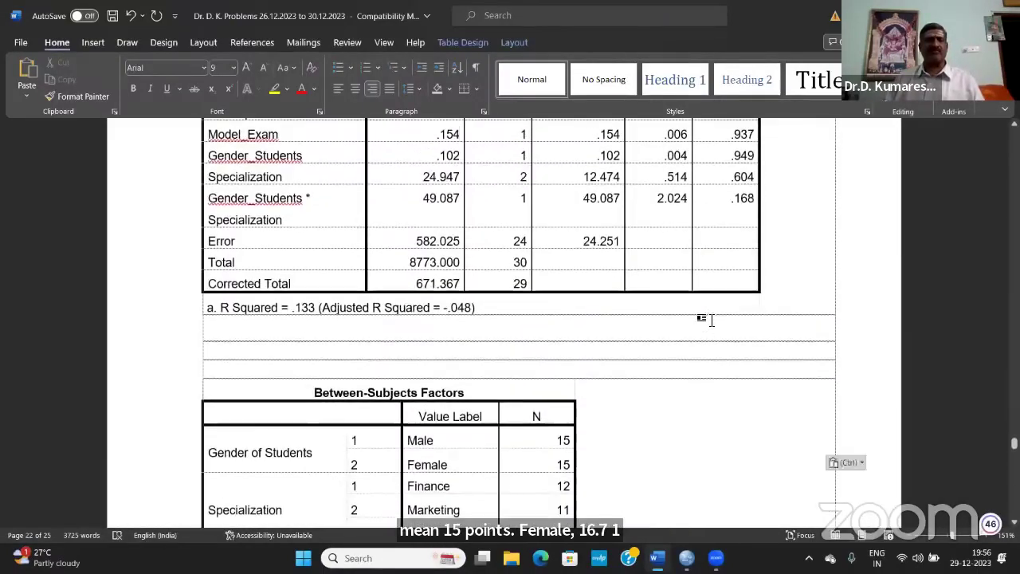
scroll(711, 320, "down", 8)
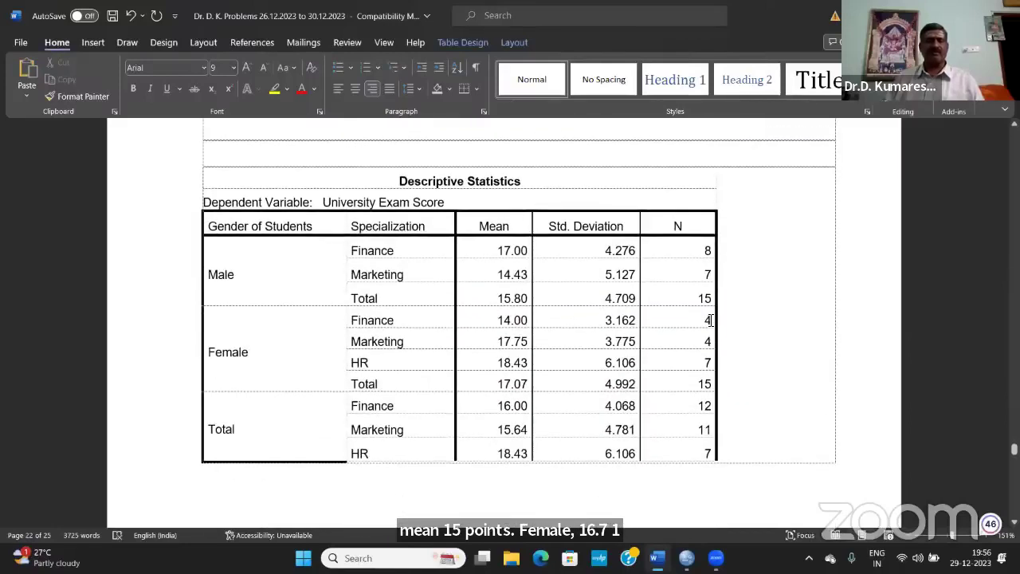
double_click(515, 301)
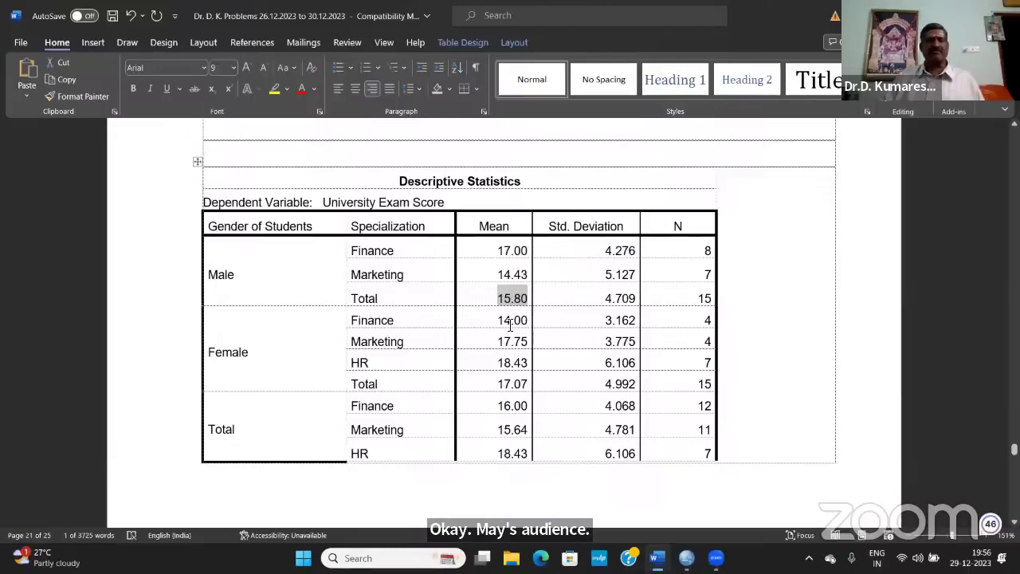
scroll(510, 326, "down", 15)
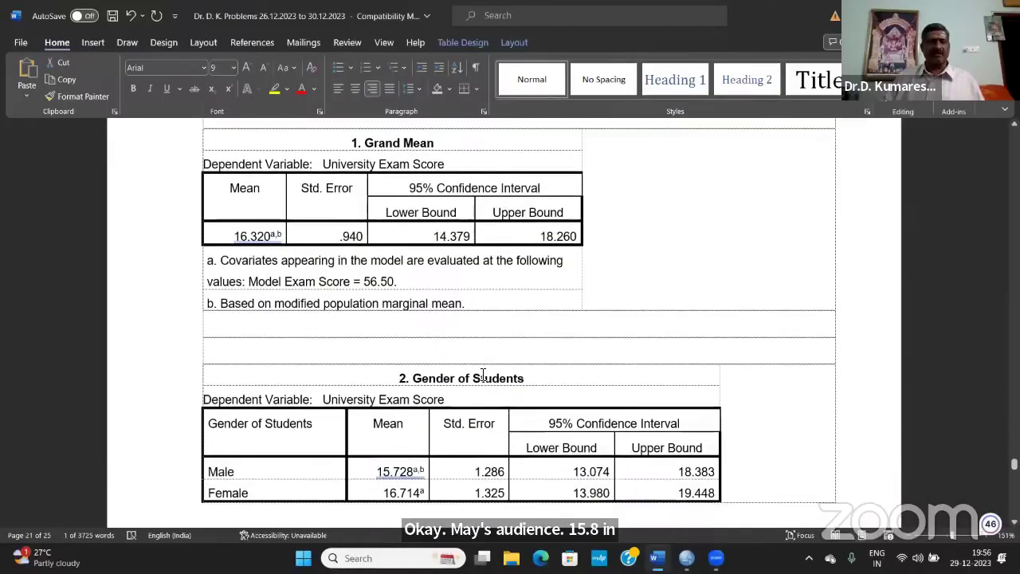
scroll(483, 375, "down", 2)
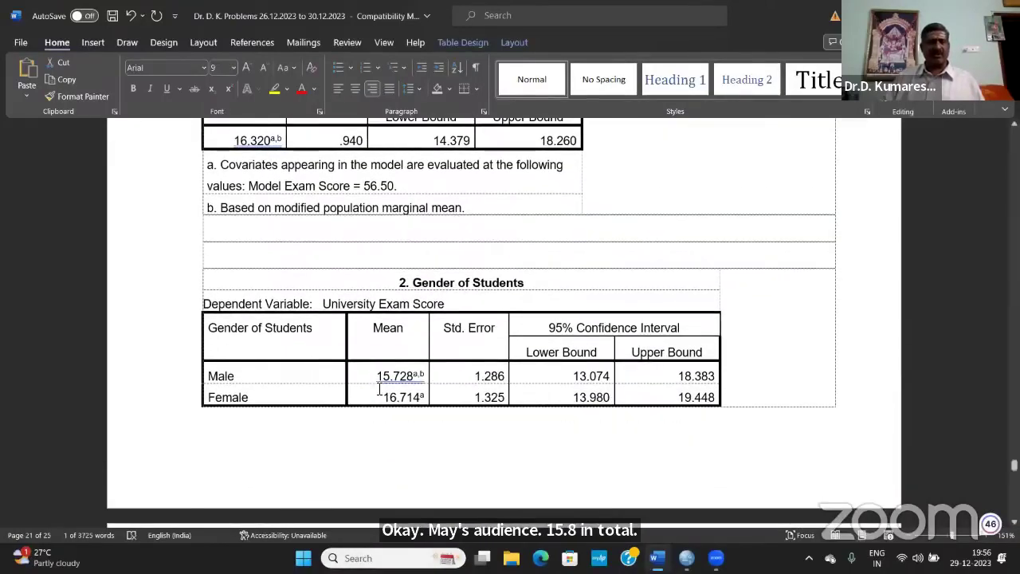
left_click(482, 383)
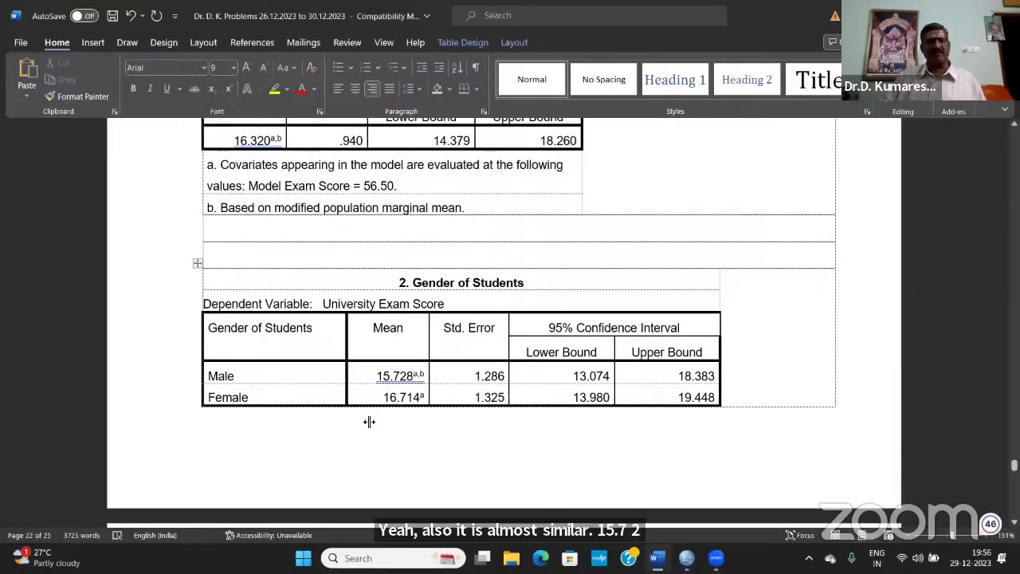
Compare the female total mean in Descriptive Statistics with the female mean in the Gender of Students table.
scroll(692, 370, "up", 10)
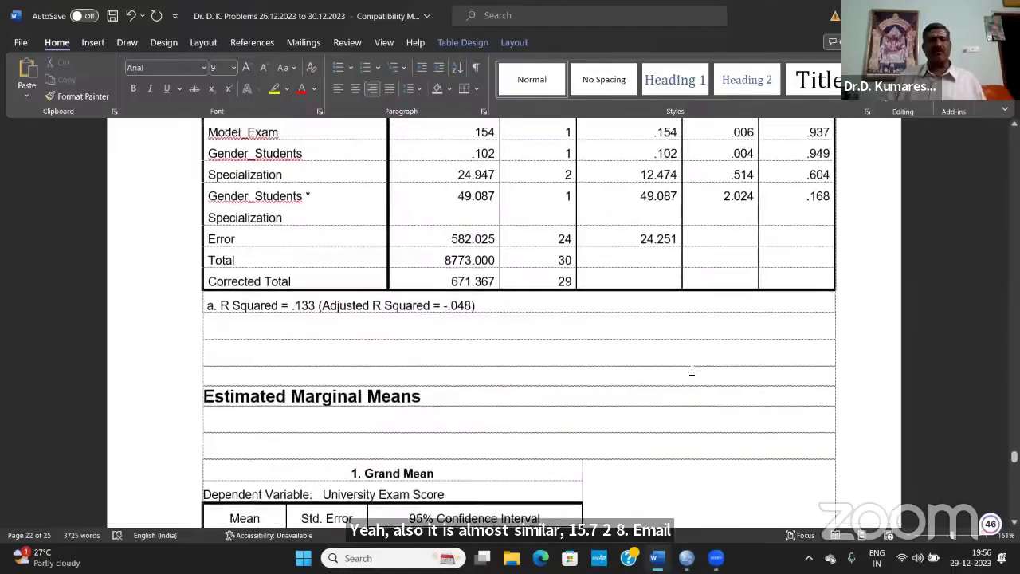
scroll(692, 370, "up", 8)
scroll(691, 369, "down", 5)
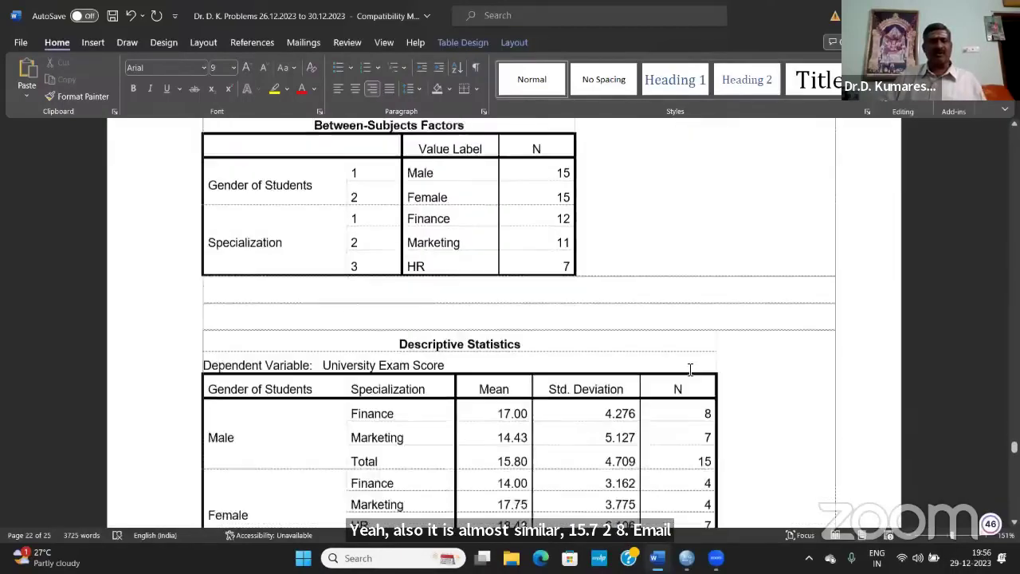
scroll(690, 369, "down", 1)
left_click_drag(491, 388, 530, 385)
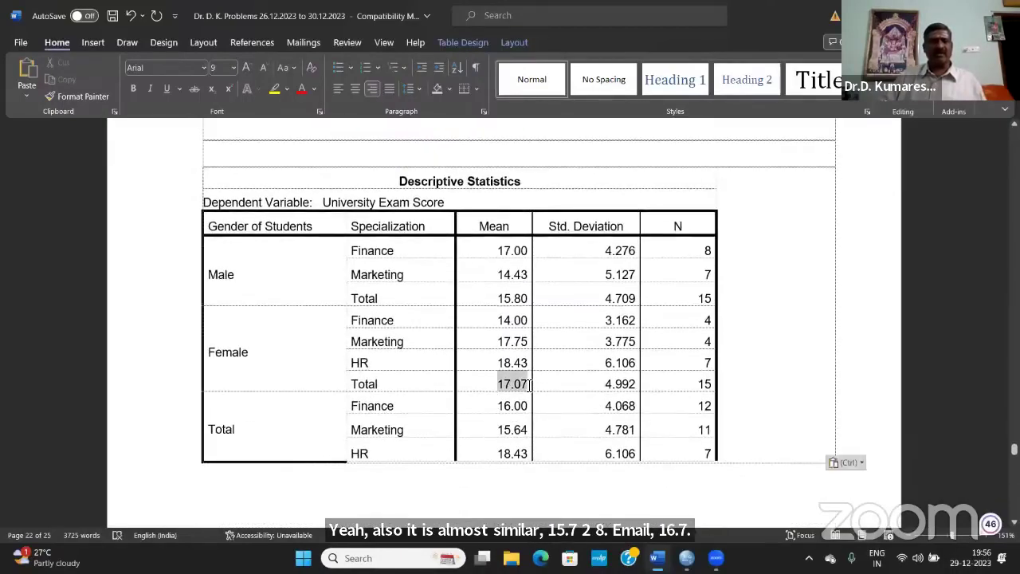
left_click(757, 521)
scroll(757, 521, "down", 15)
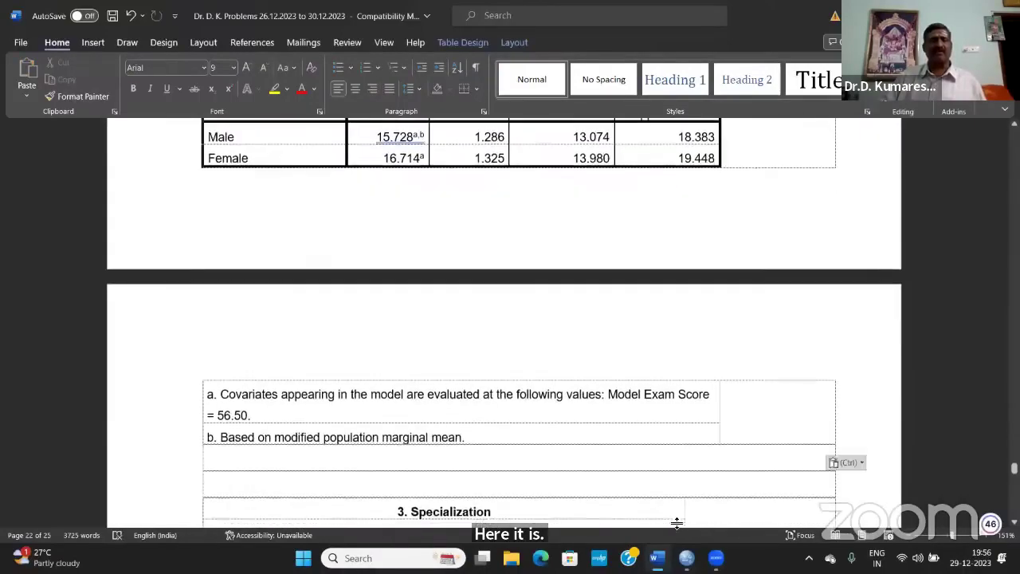
scroll(673, 522, "up", 3)
Review the estimated marginal means in order: Grand Mean, Gender of Students, and Specialization for Finance, Marketing and HR.
scroll(672, 522, "up", 2)
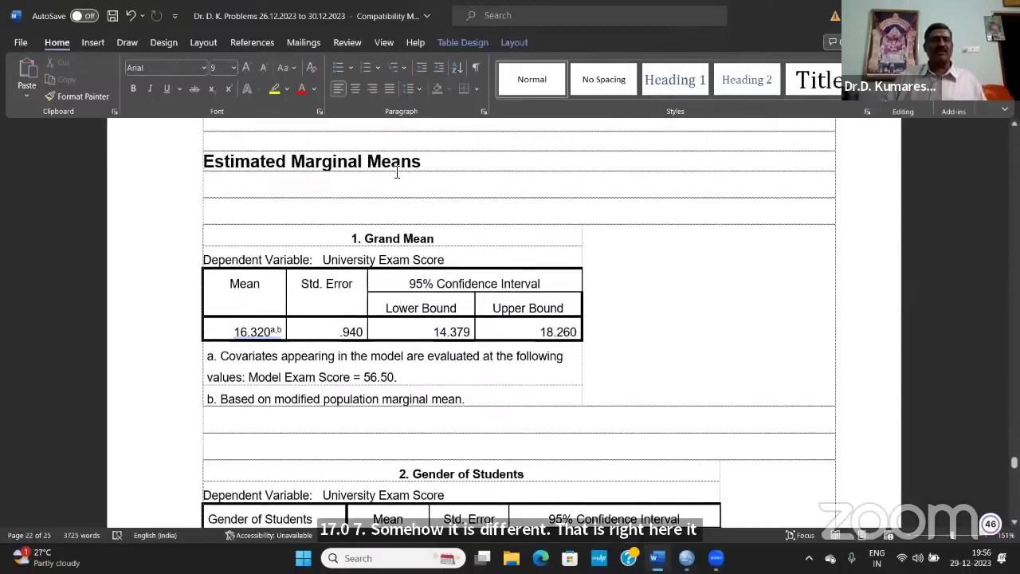
scroll(459, 239, "down", 3)
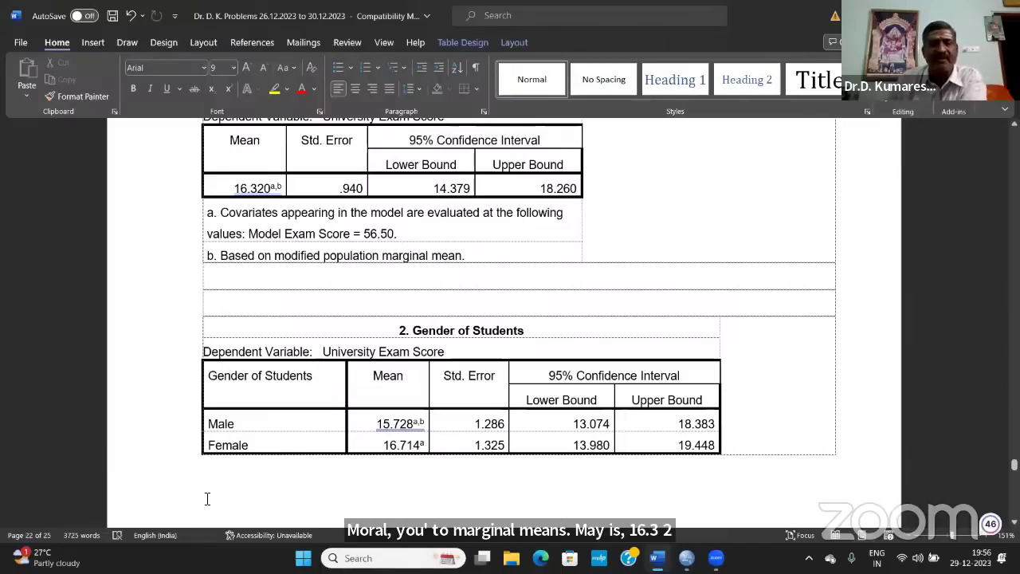
scroll(337, 440, "down", 2)
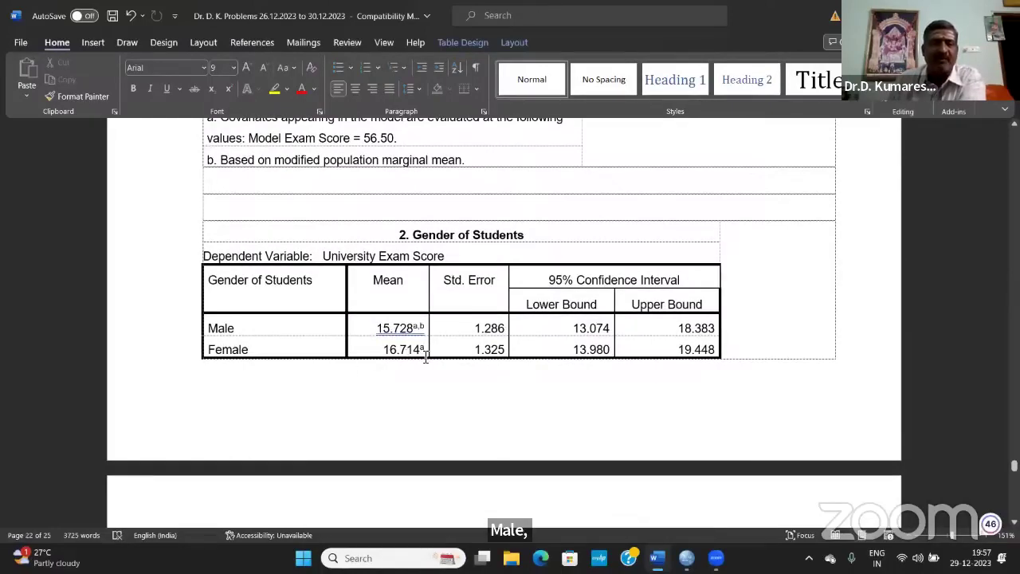
scroll(424, 360, "down", 10)
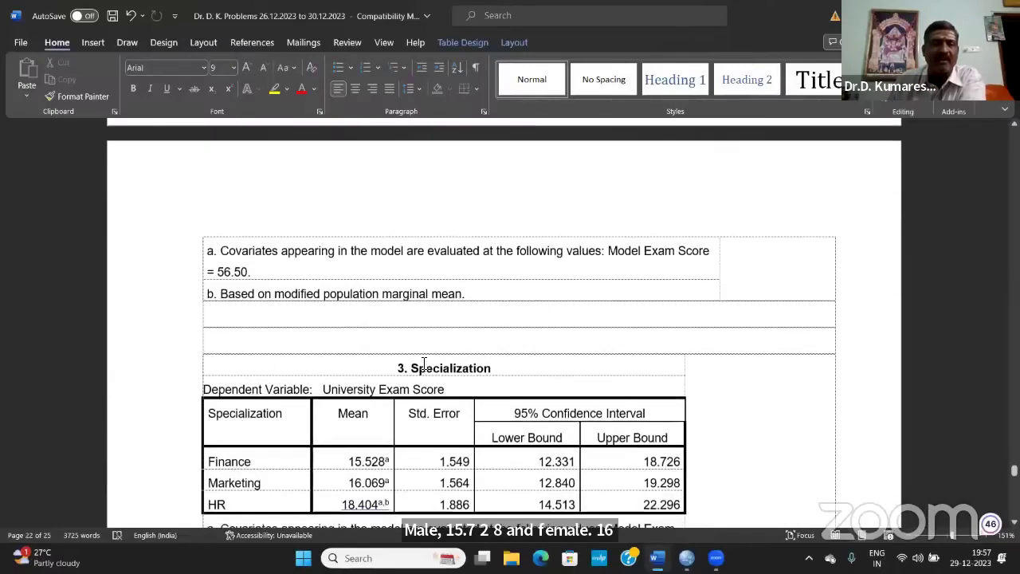
scroll(424, 363, "down", 3)
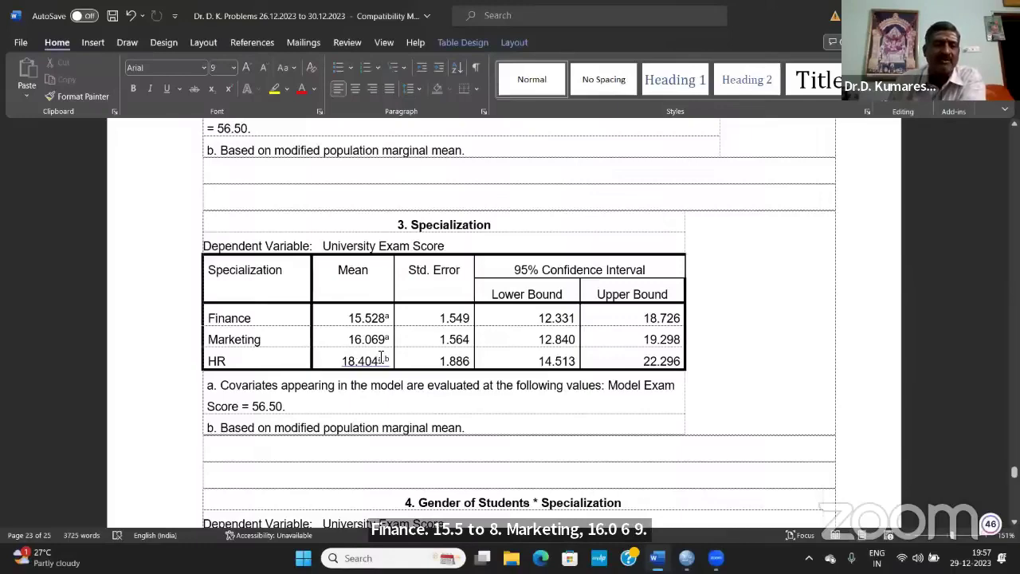
Examine the female and male means in the Gender of Students table to see which gender scores higher.
scroll(381, 357, "up", 10)
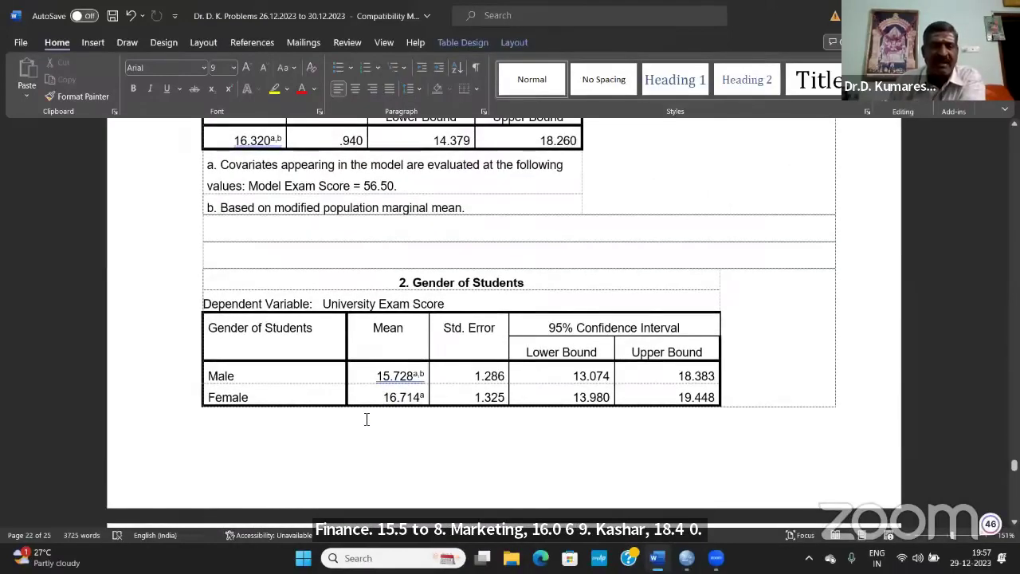
left_click_drag(383, 397, 426, 396)
left_click(415, 431)
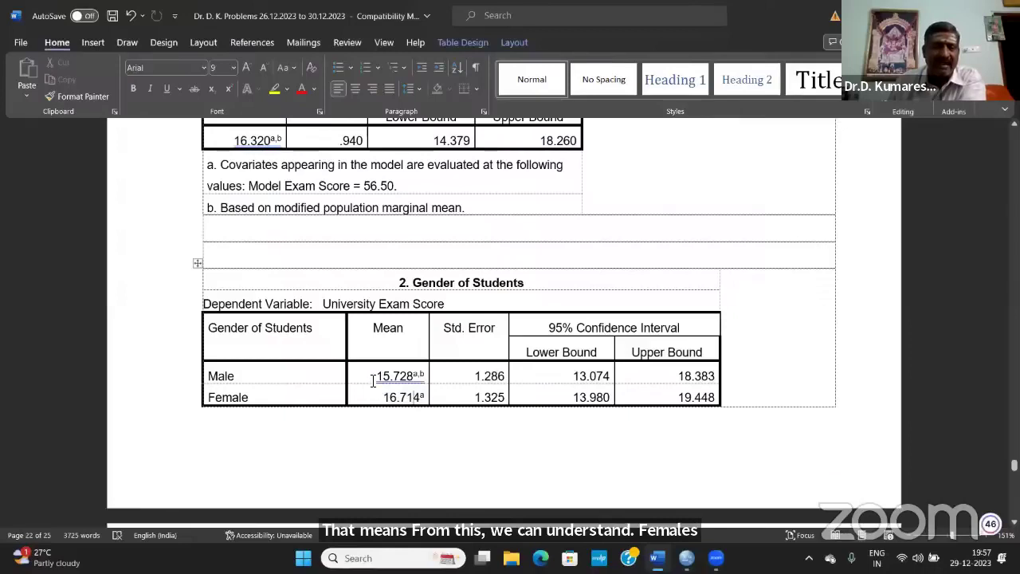
left_click_drag(373, 380, 431, 417)
left_click(402, 437)
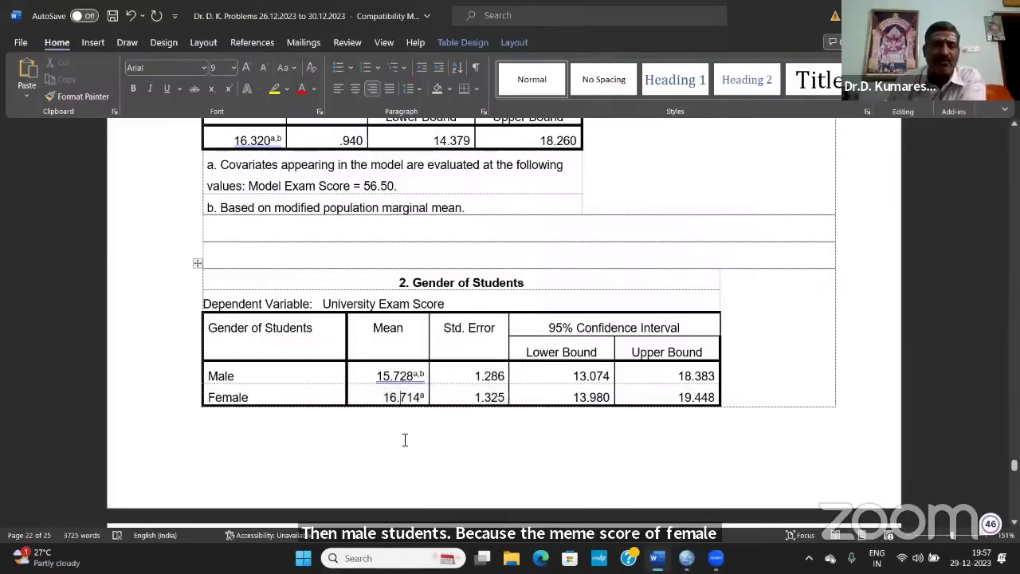
left_click_drag(368, 378, 419, 378)
left_click(419, 444)
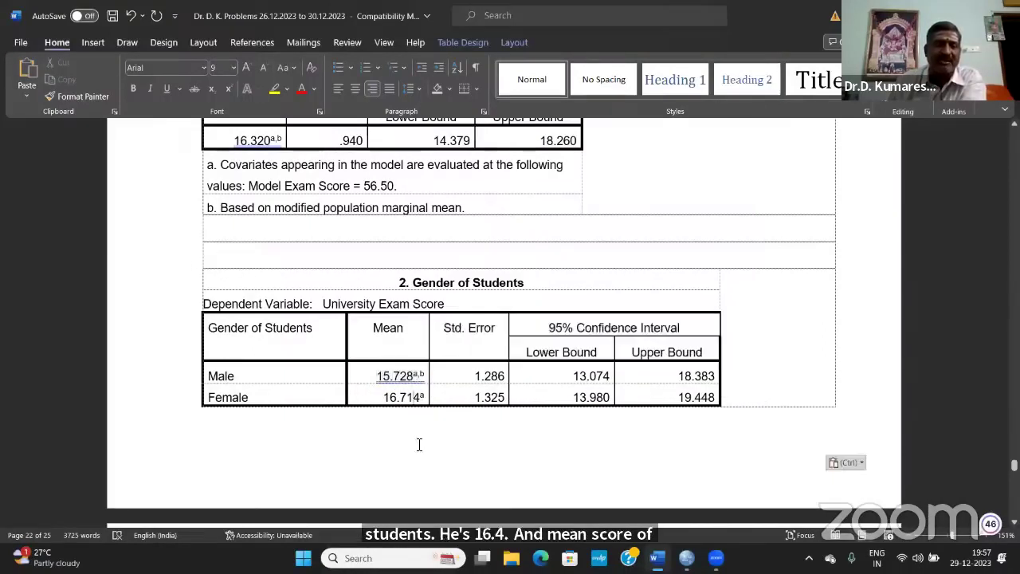
Review the male and female mean scores by specialization in the Descriptive Statistics table.
scroll(419, 444, "up", 10)
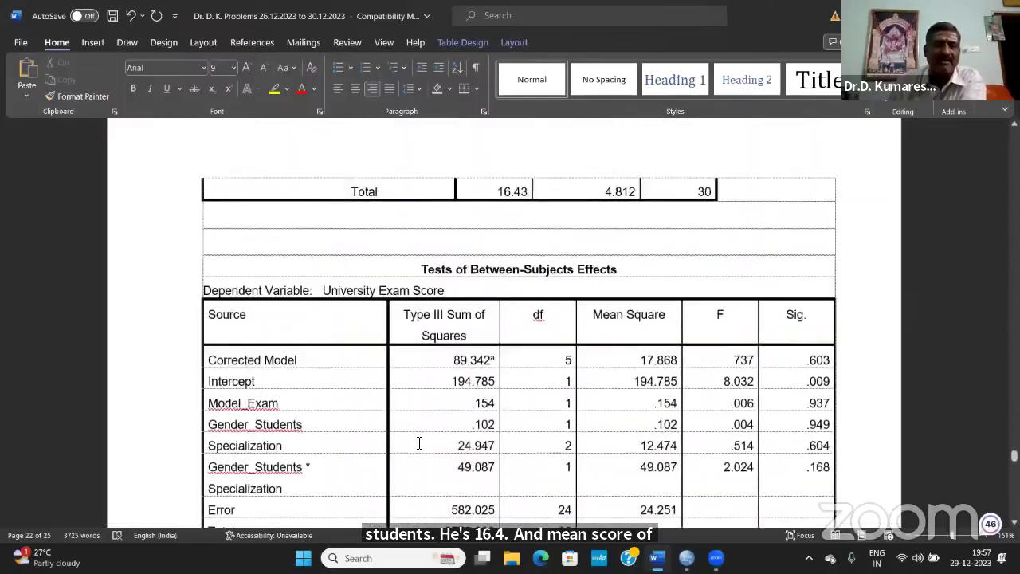
scroll(420, 444, "up", 8)
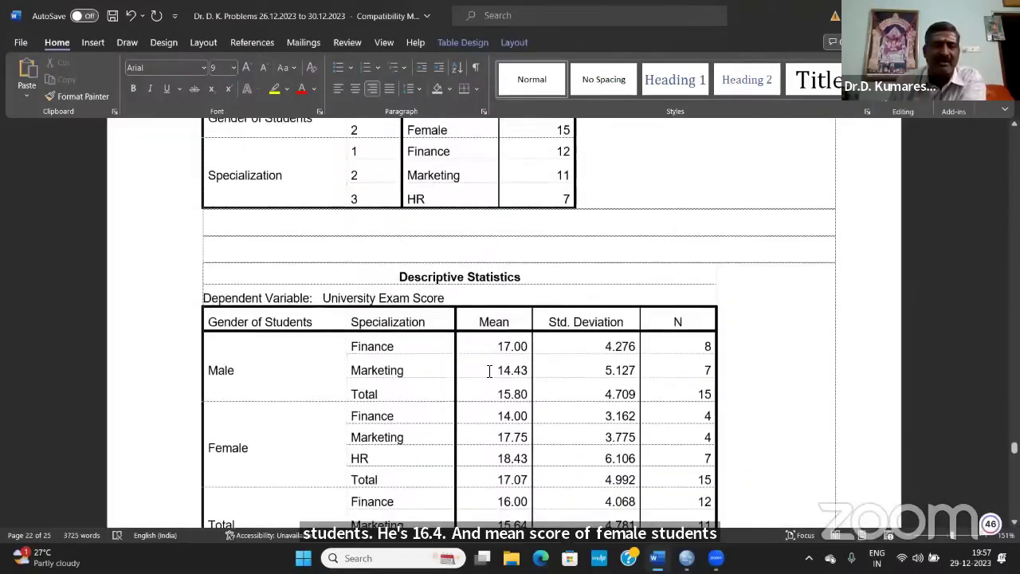
scroll(490, 372, "down", 1)
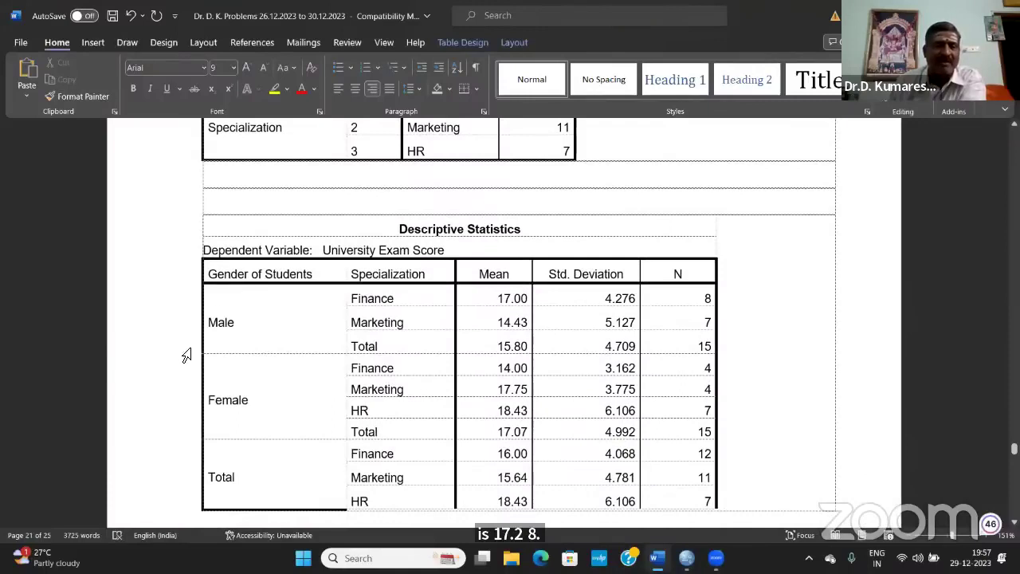
left_click(498, 301)
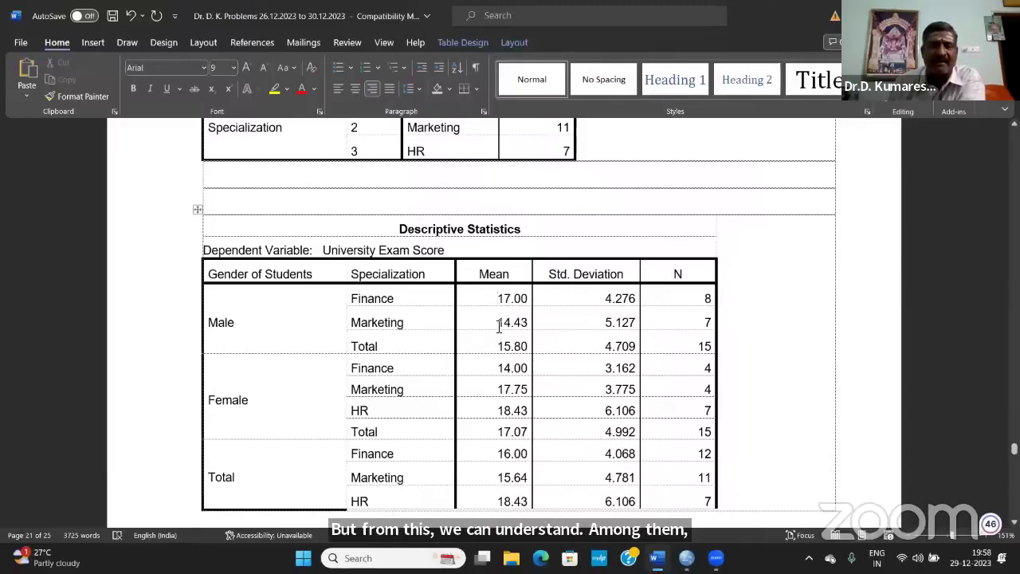
left_click_drag(499, 326, 504, 324)
left_click(473, 350)
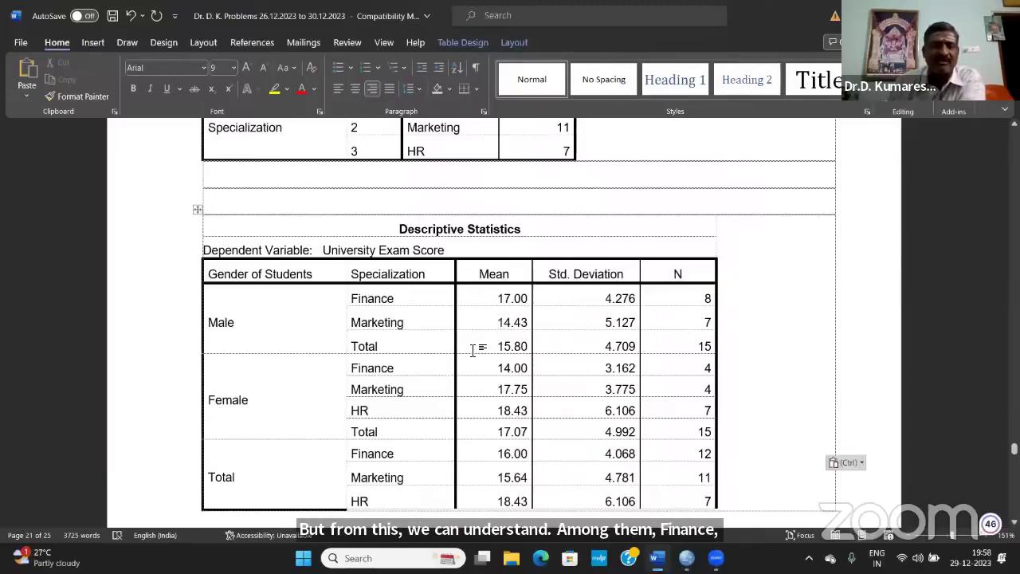
Review the marginal means tables in order: Gender of Students, Specialization, and Gender of Students * Specialization.
scroll(473, 350, "down", 8)
scroll(451, 373, "up", 5)
scroll(451, 373, "down", 4)
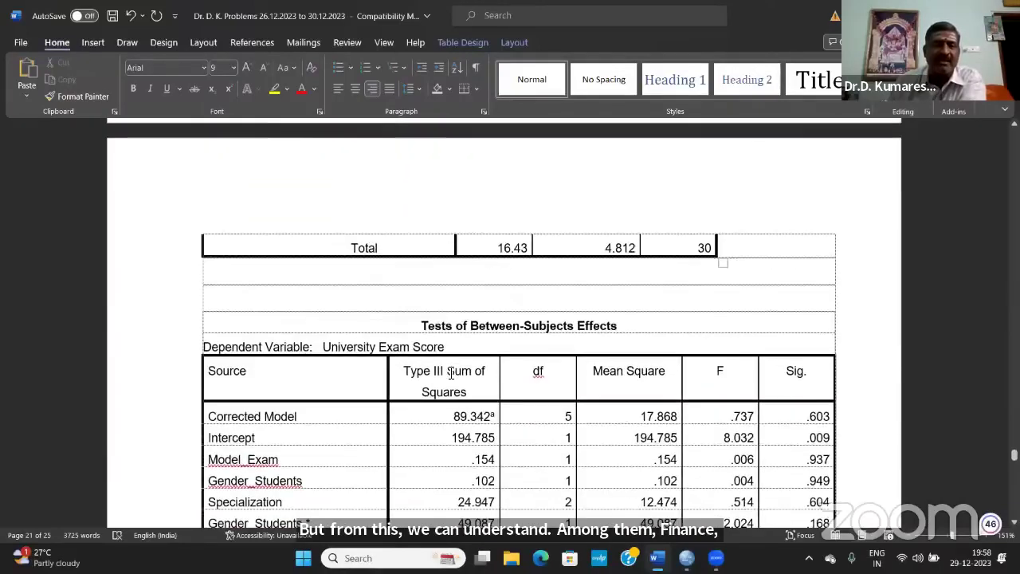
scroll(450, 372, "down", 6)
scroll(451, 372, "up", 1)
scroll(451, 372, "down", 10)
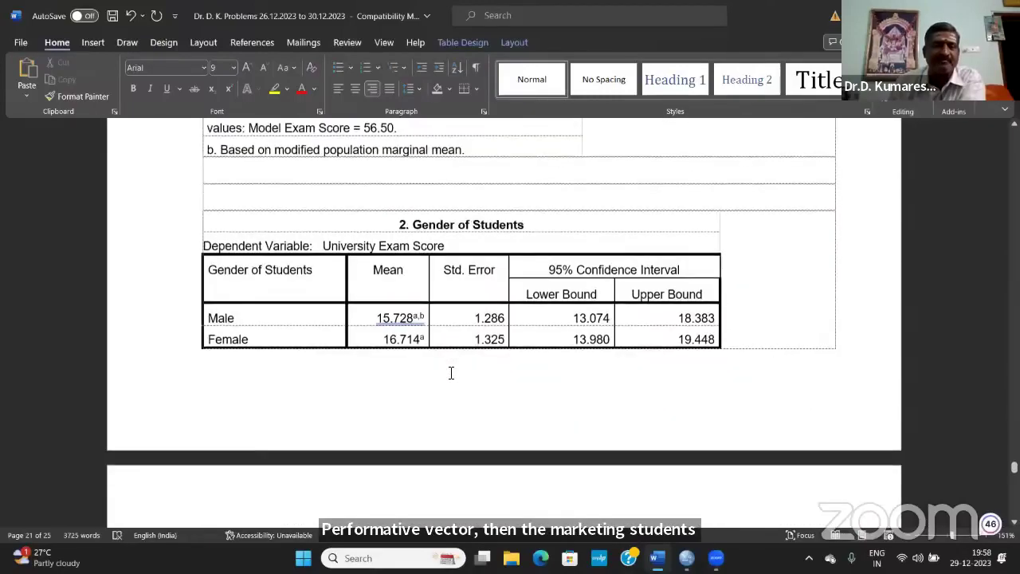
scroll(450, 373, "down", 6)
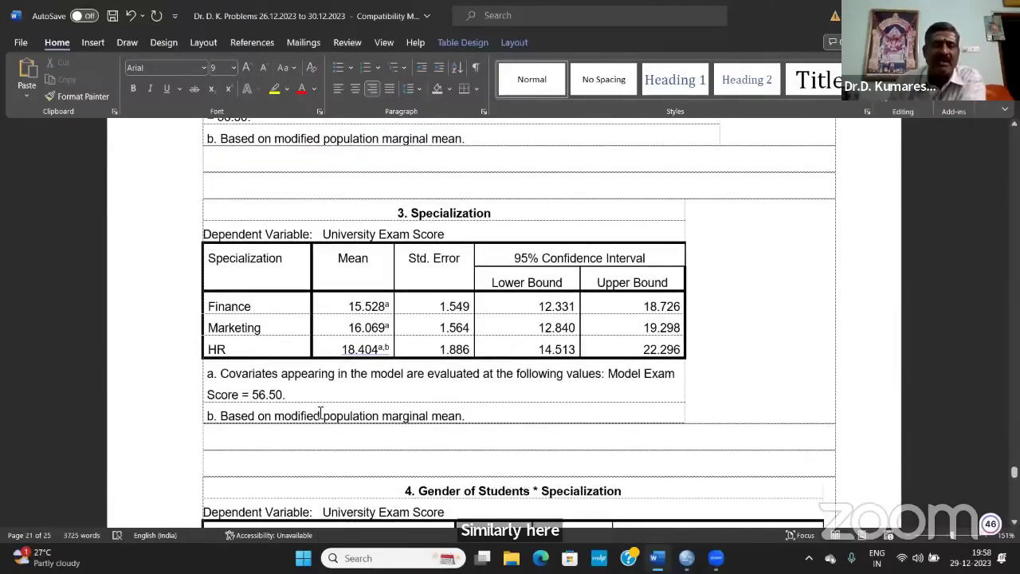
scroll(322, 394, "up", 6)
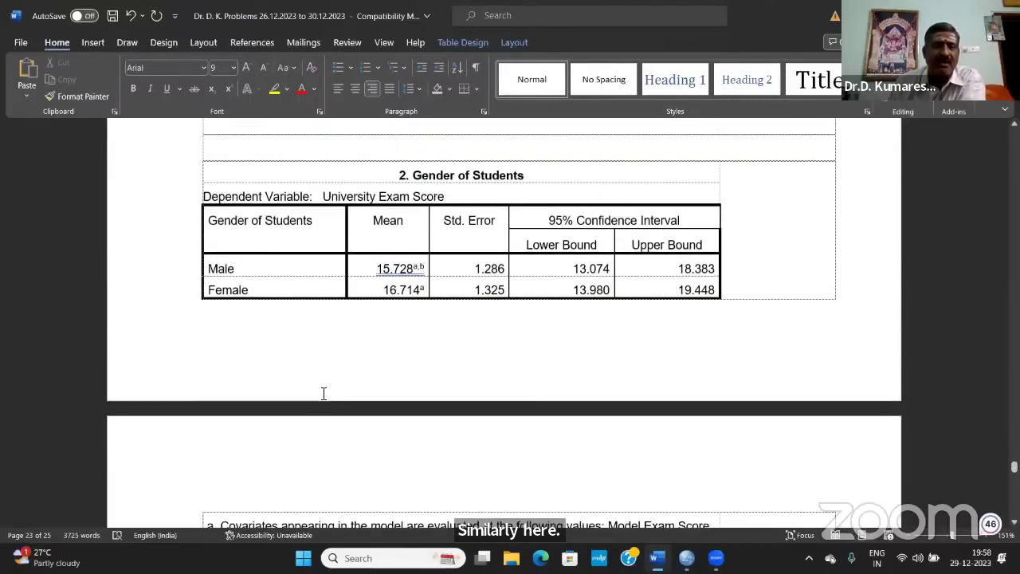
scroll(322, 394, "down", 7)
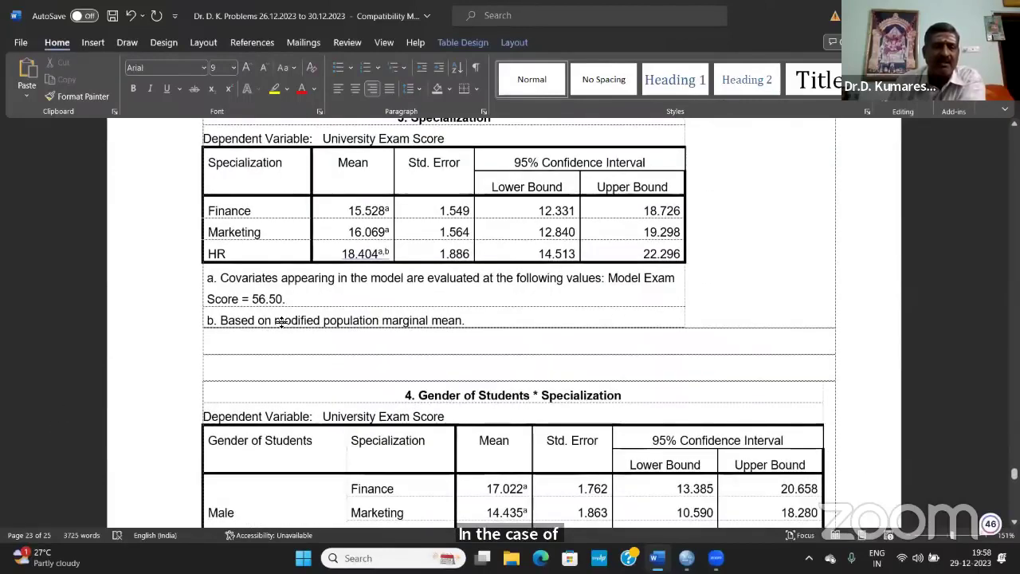
scroll(298, 364, "down", 4)
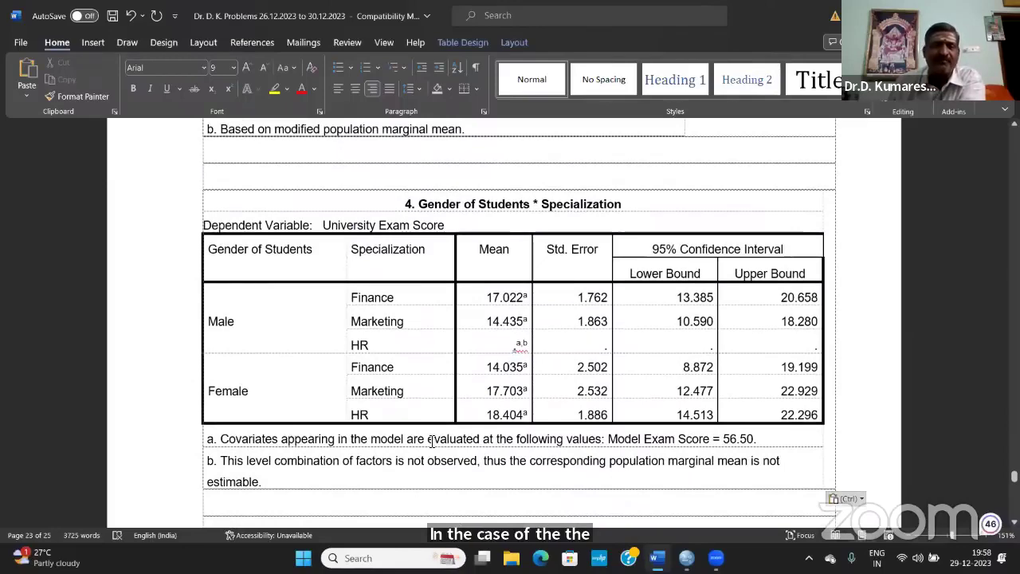
Compare the Finance, Marketing and HR means in the Specialization table to rank the specializations by performance.
scroll(431, 440, "up", 6)
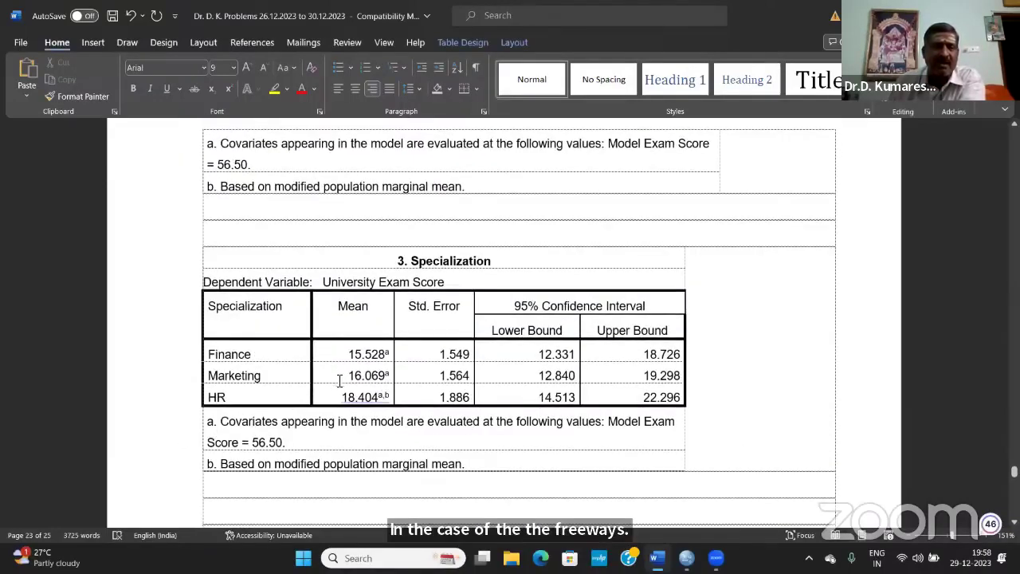
key("ctrl+v")
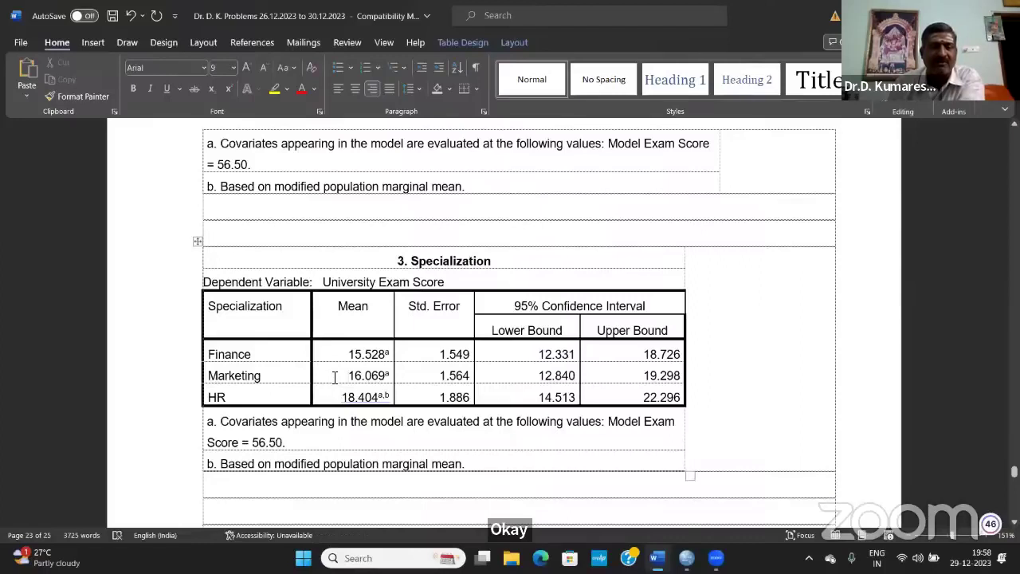
left_click(335, 377)
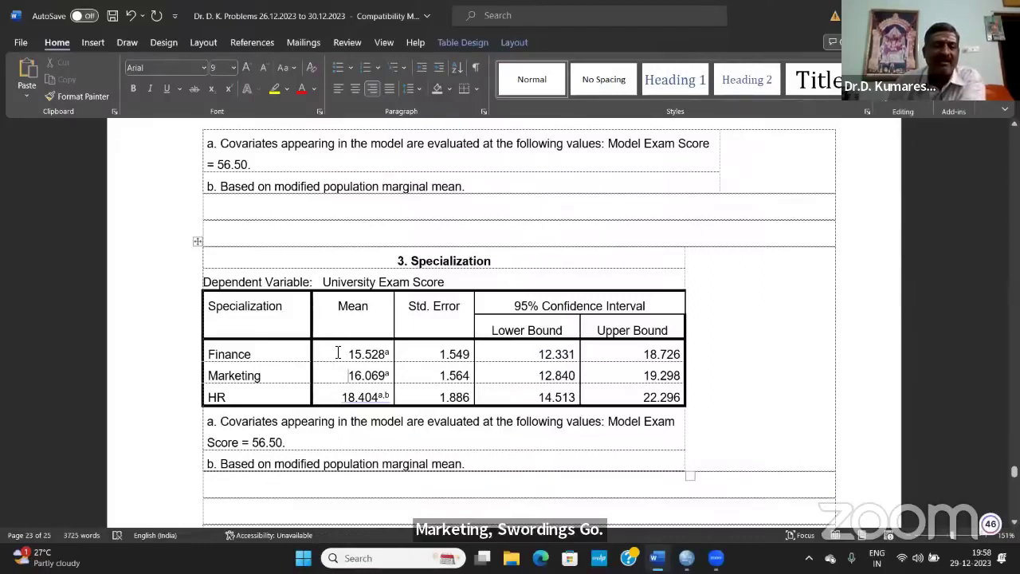
left_click(338, 352)
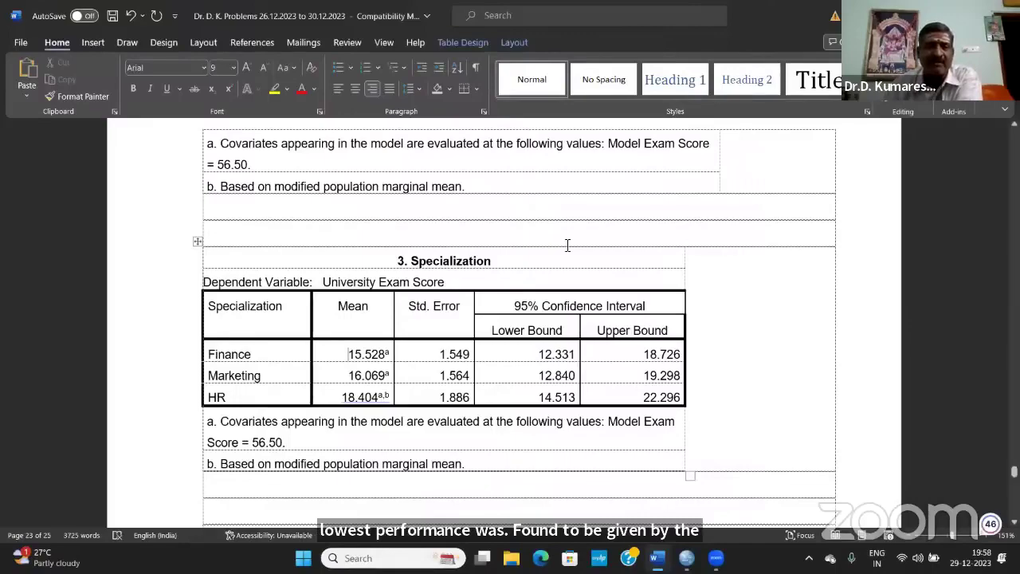
Recheck the gender and specialization marginal means, and read the male Finance, Marketing and HR rows in the Gender of Students * Specialization table.
scroll(516, 242, "up", 5)
scroll(516, 242, "up", 2)
scroll(517, 242, "down", 5)
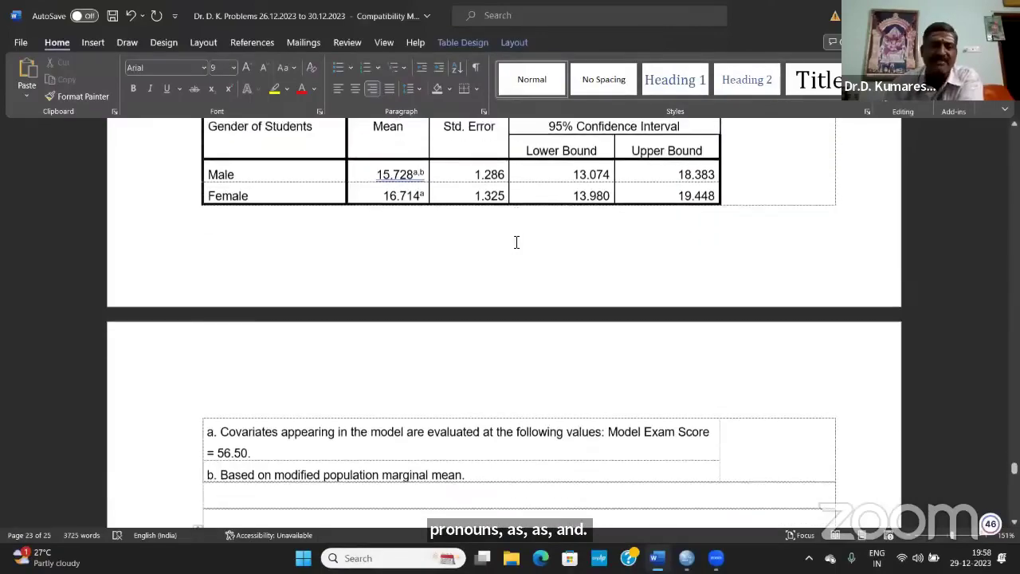
scroll(517, 241, "down", 10)
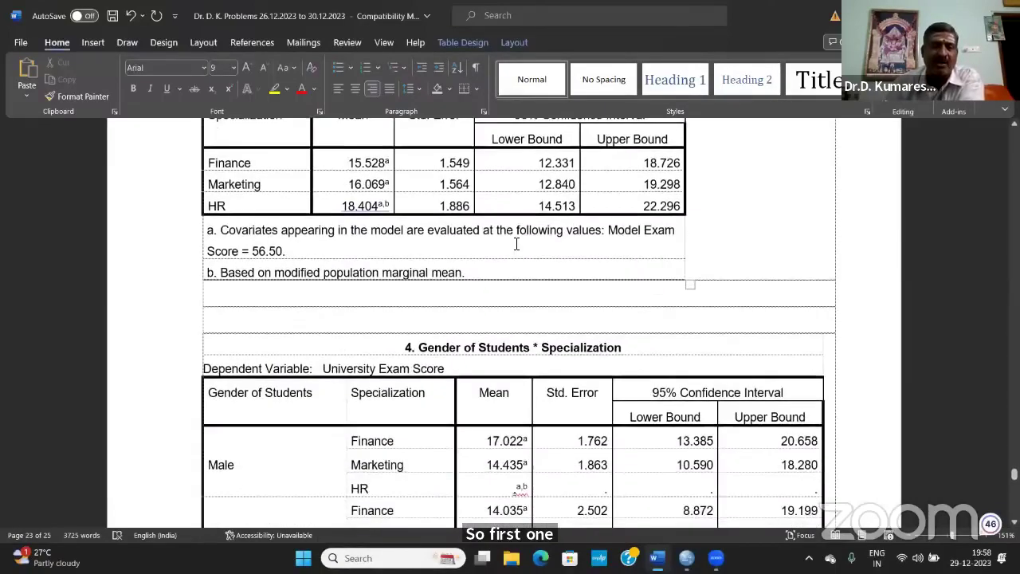
scroll(463, 263, "up", 9)
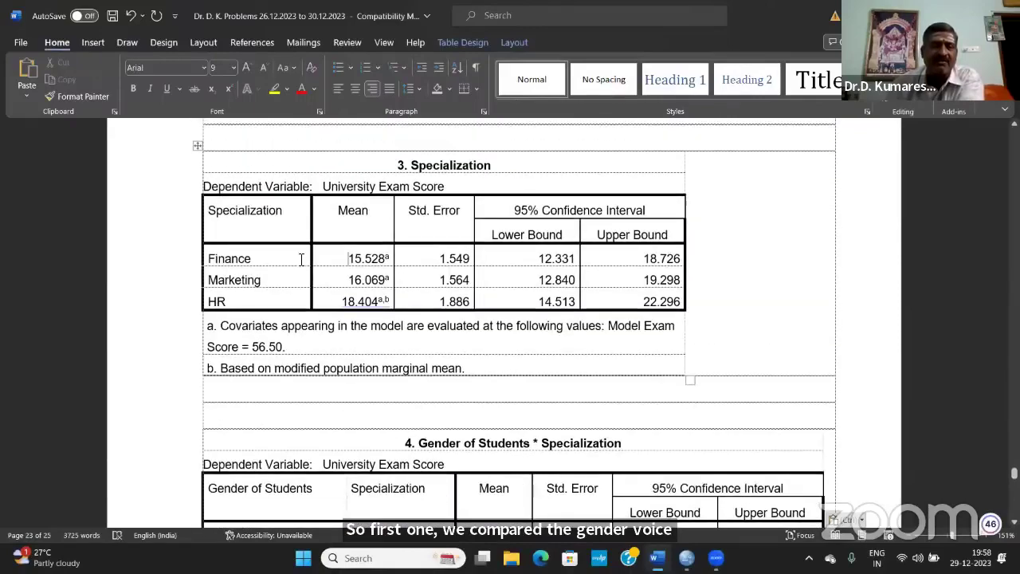
scroll(542, 333, "down", 4)
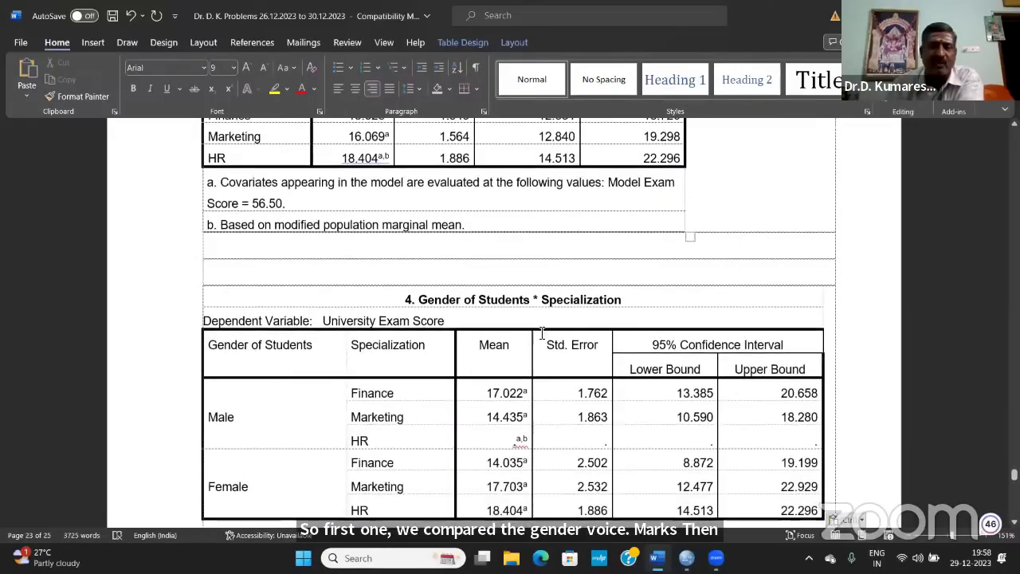
scroll(614, 303, "up", 1)
scroll(622, 300, "down", 1)
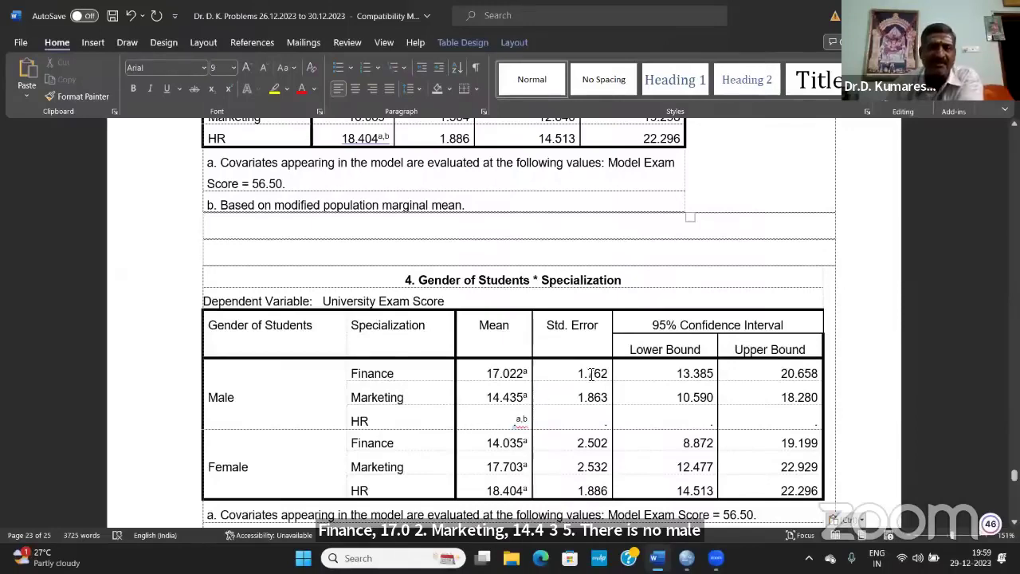
Check the number of male students in each specialization in the Descriptive Statistics table.
scroll(592, 373, "up", 15)
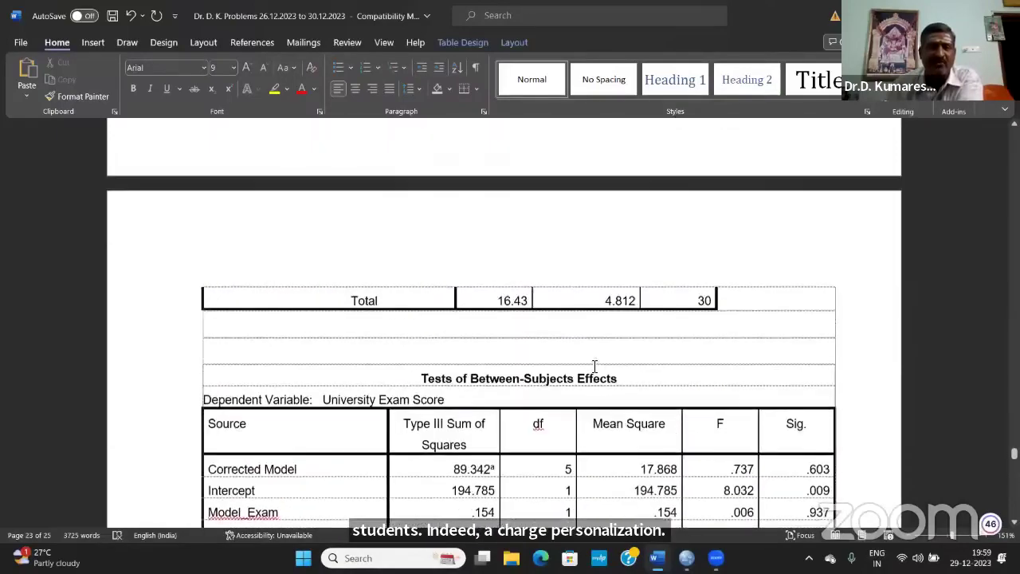
scroll(594, 366, "up", 10)
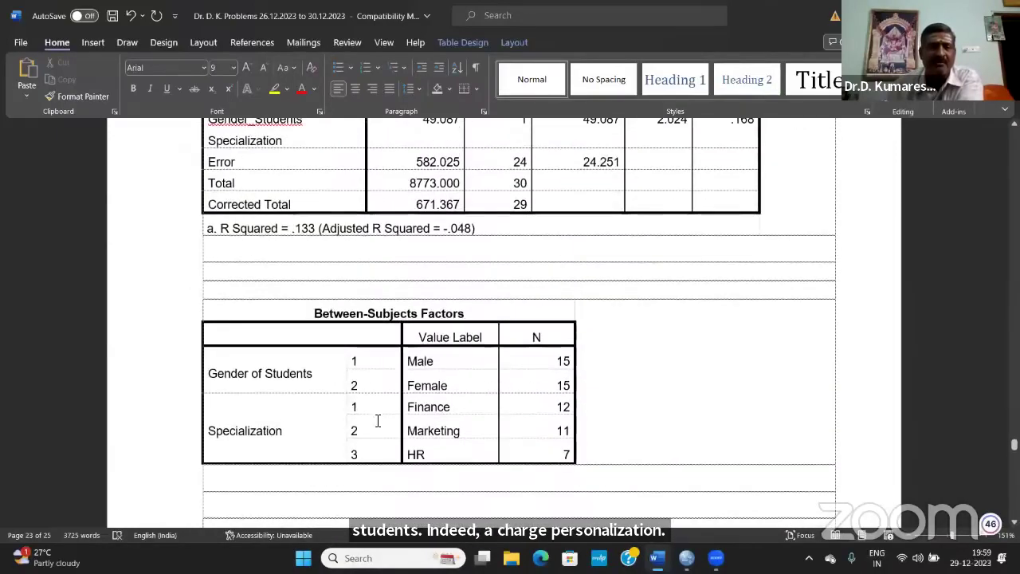
scroll(501, 407, "up", 5)
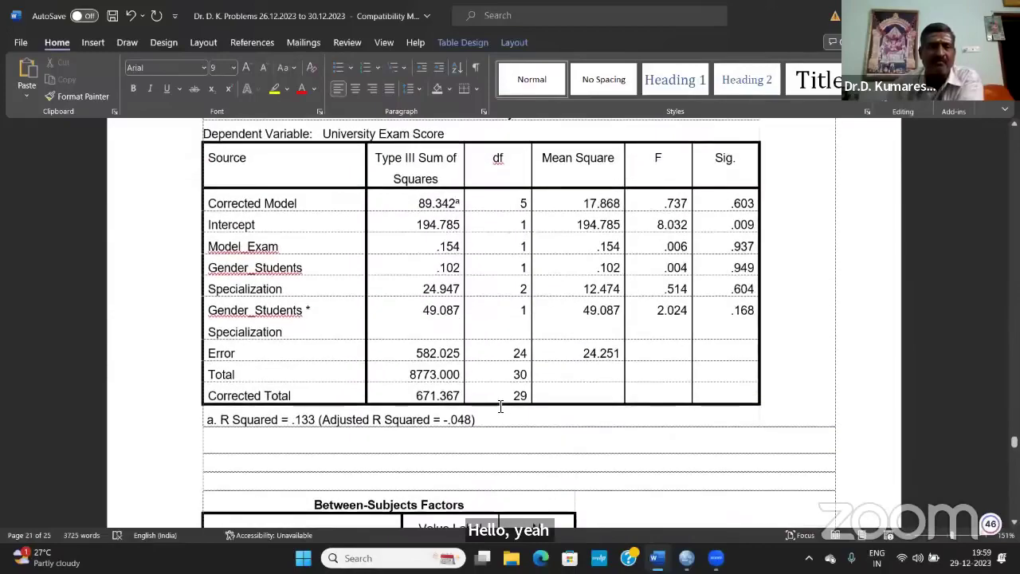
scroll(501, 406, "up", 5)
scroll(518, 406, "down", 15)
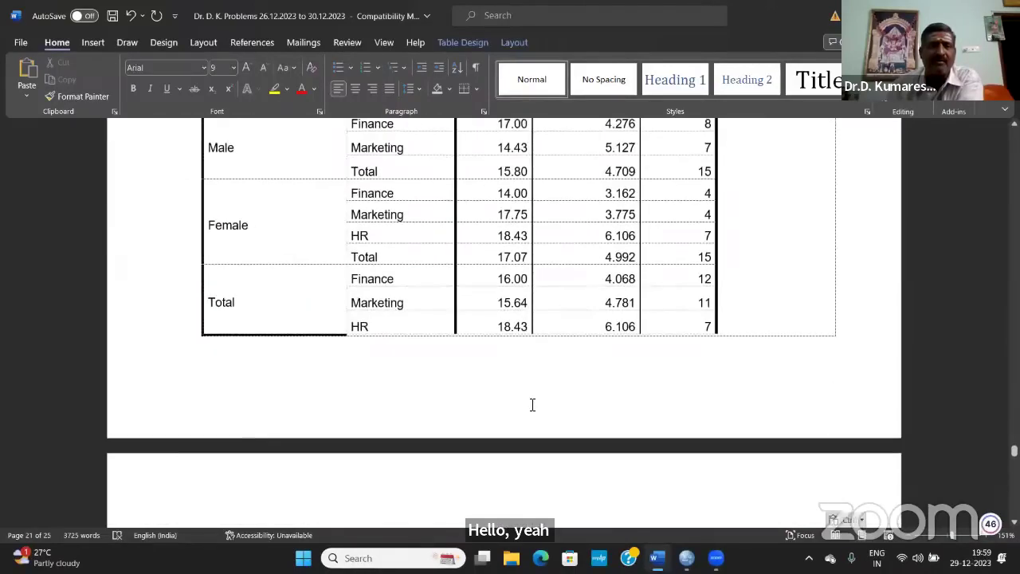
scroll(532, 405, "up", 3)
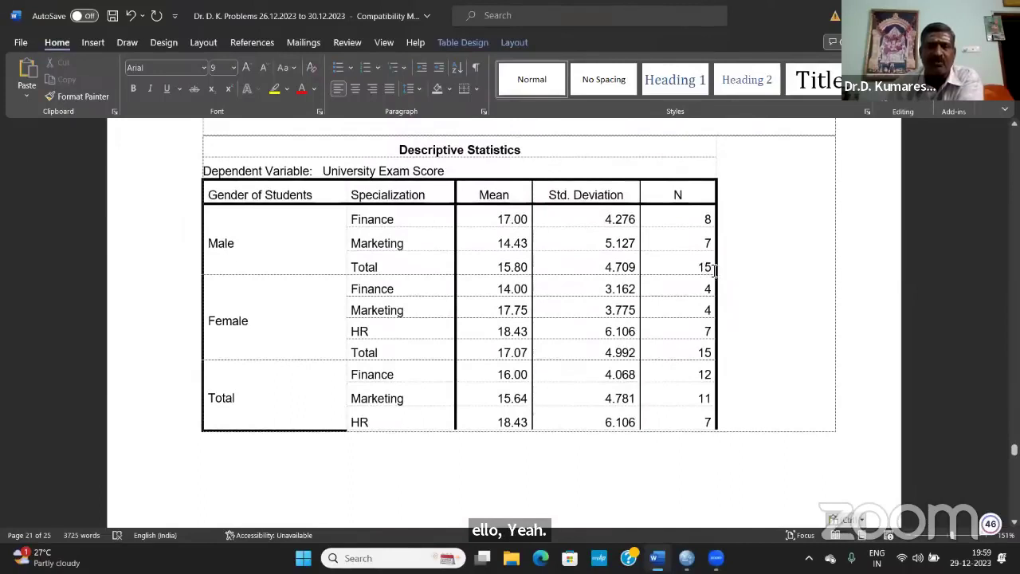
left_click_drag(704, 269, 712, 266)
left_click(757, 178)
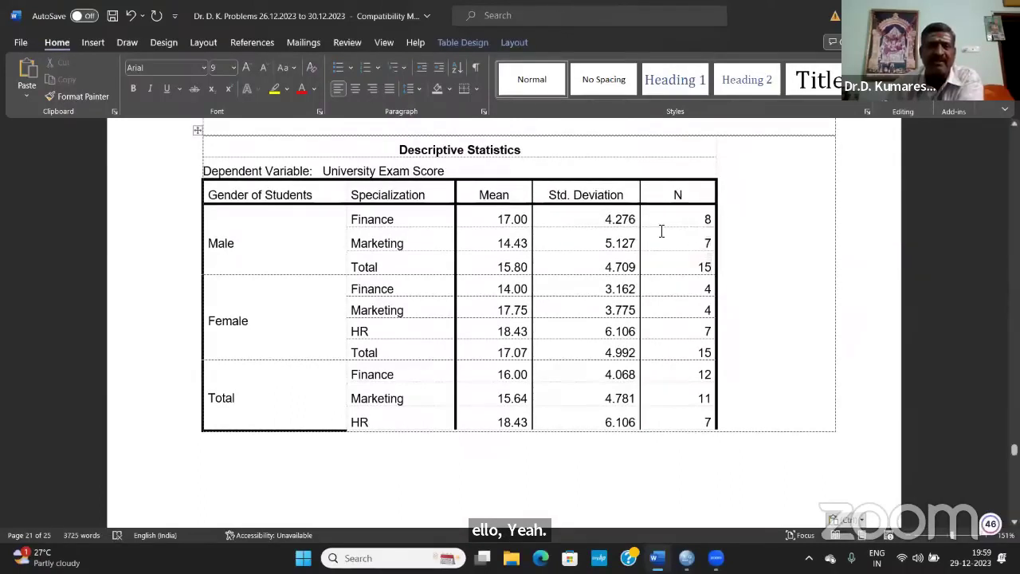
left_click(719, 249)
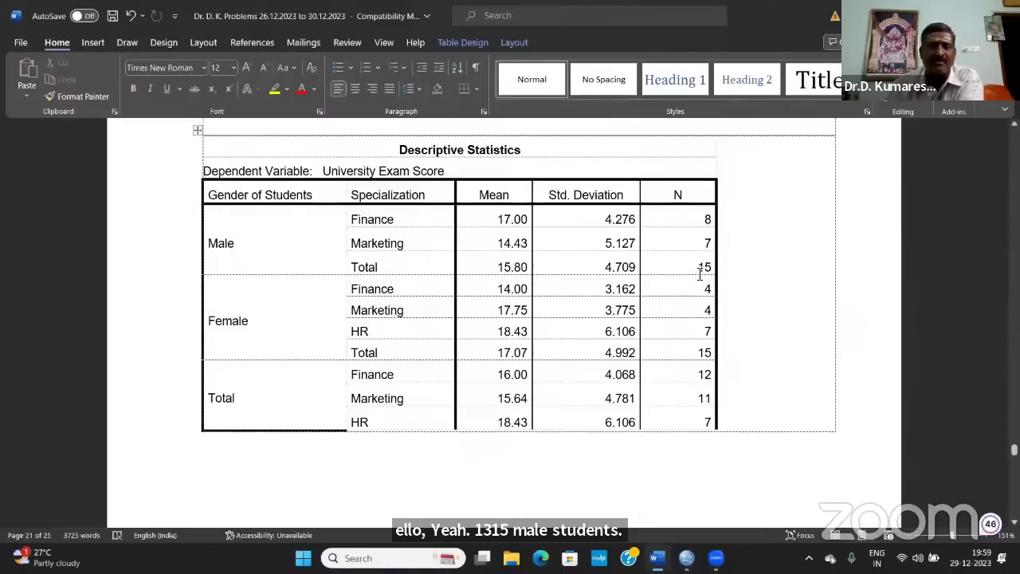
Compare the male Finance and Marketing means in the Gender of Students * Specialization table, noting the footnote on the HR row.
scroll(675, 298, "down", 8)
scroll(660, 325, "down", 20)
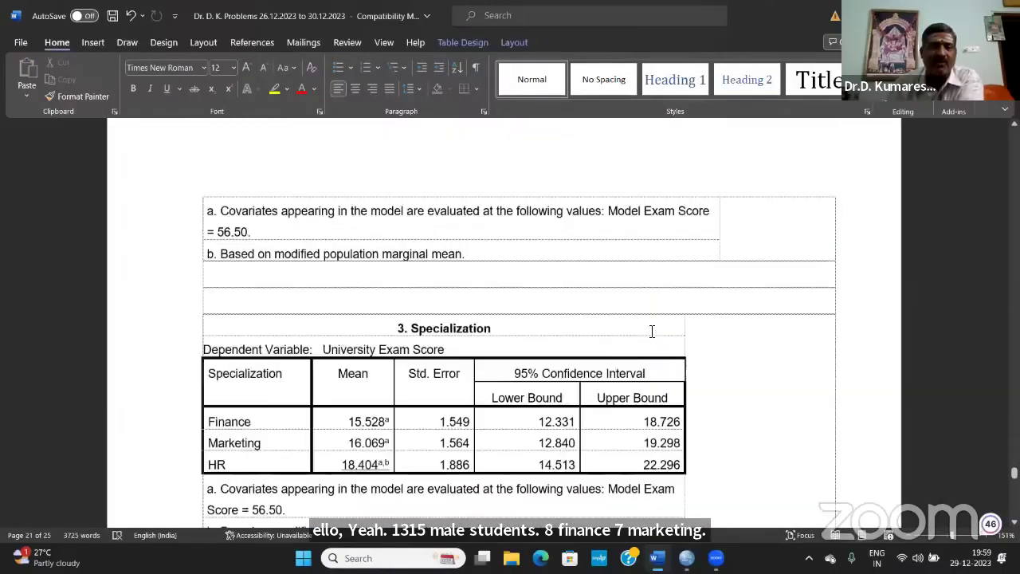
scroll(652, 331, "down", 3)
scroll(499, 337, "up", 2)
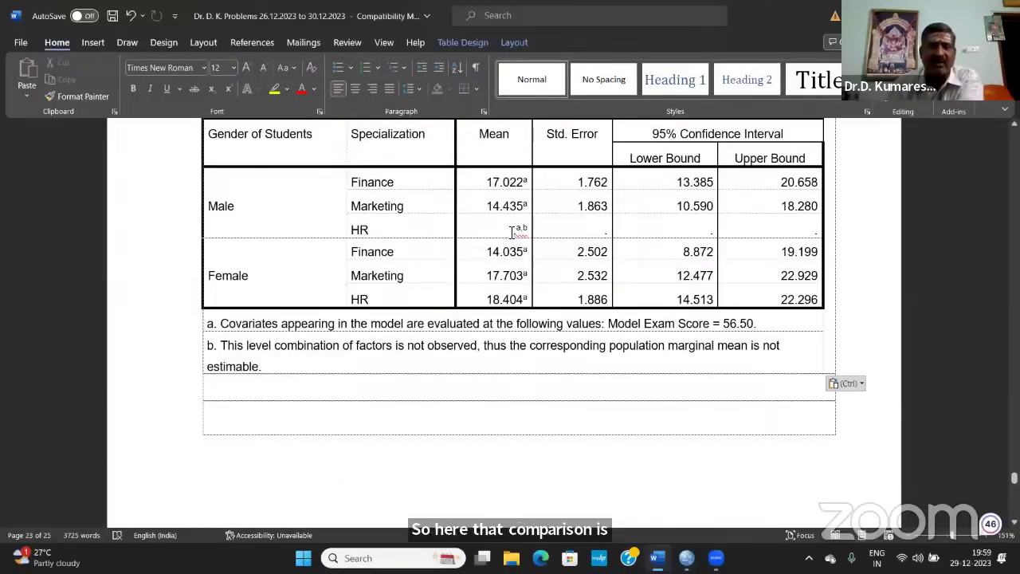
scroll(520, 510, "up", 2)
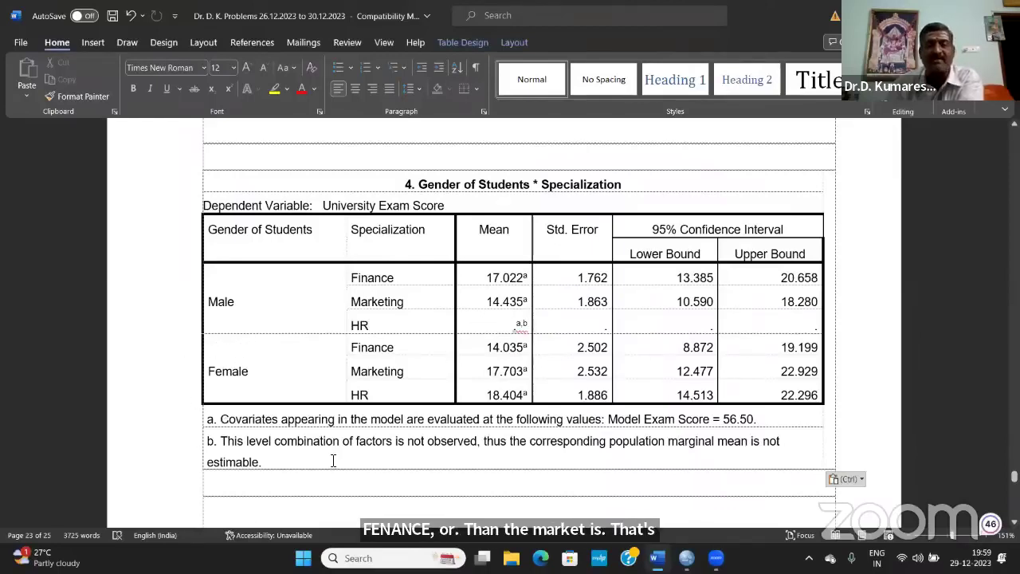
Compare the female Finance, Marketing and HR means in the Gender of Students * Specialization table to find the best-performing group.
left_click(487, 349)
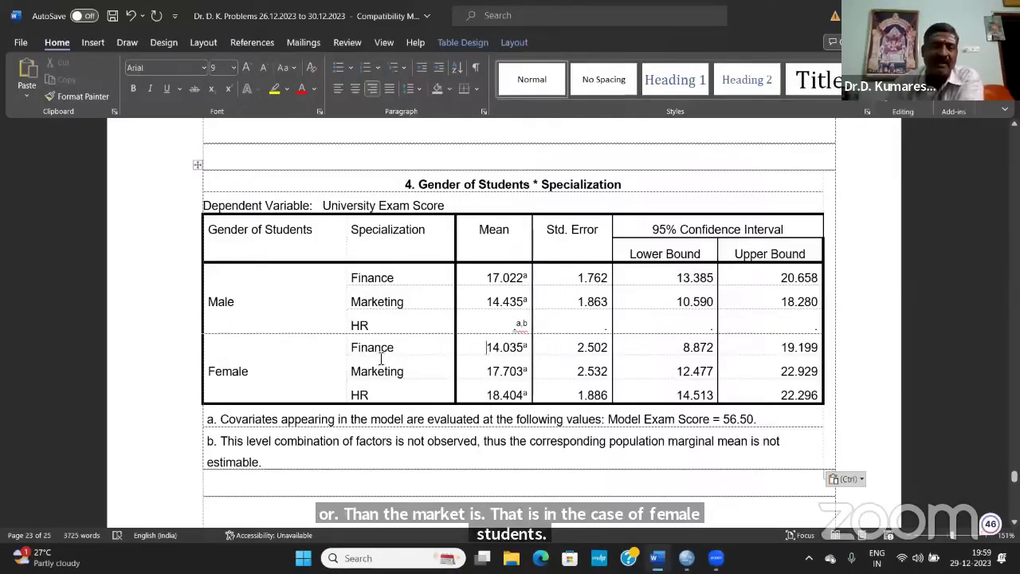
left_click(489, 372)
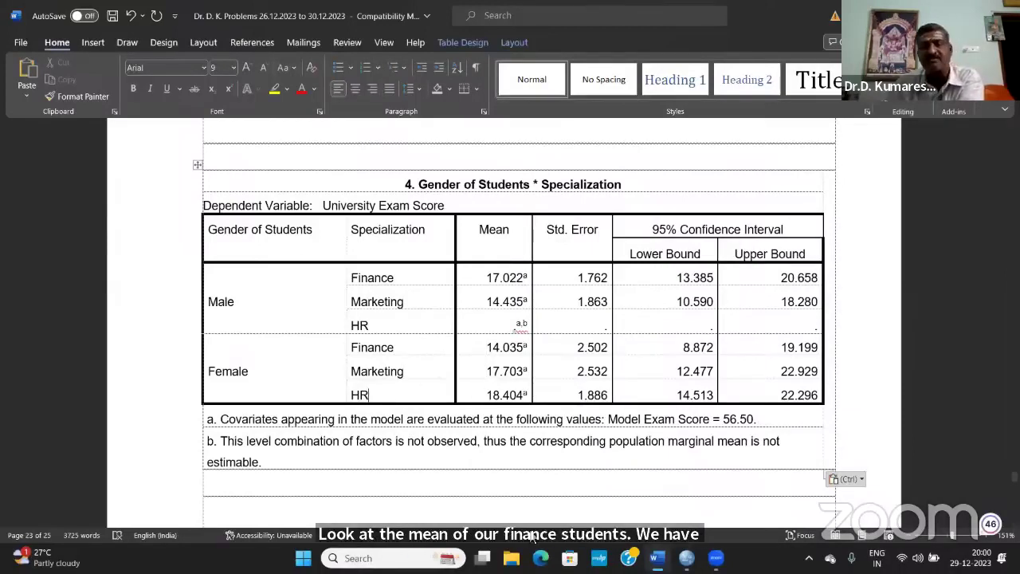
scroll(515, 468, "down", 1)
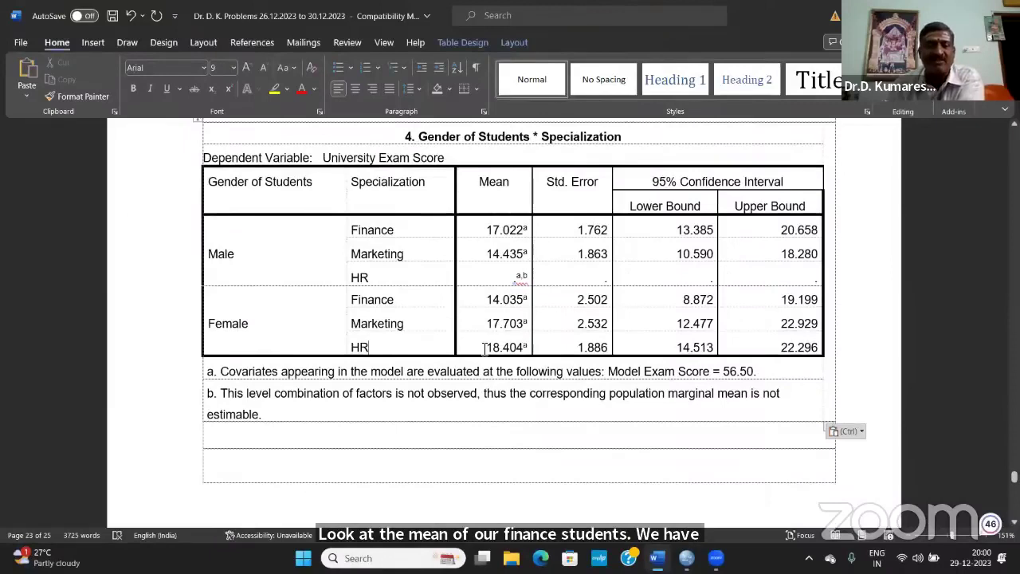
left_click_drag(486, 347, 528, 348)
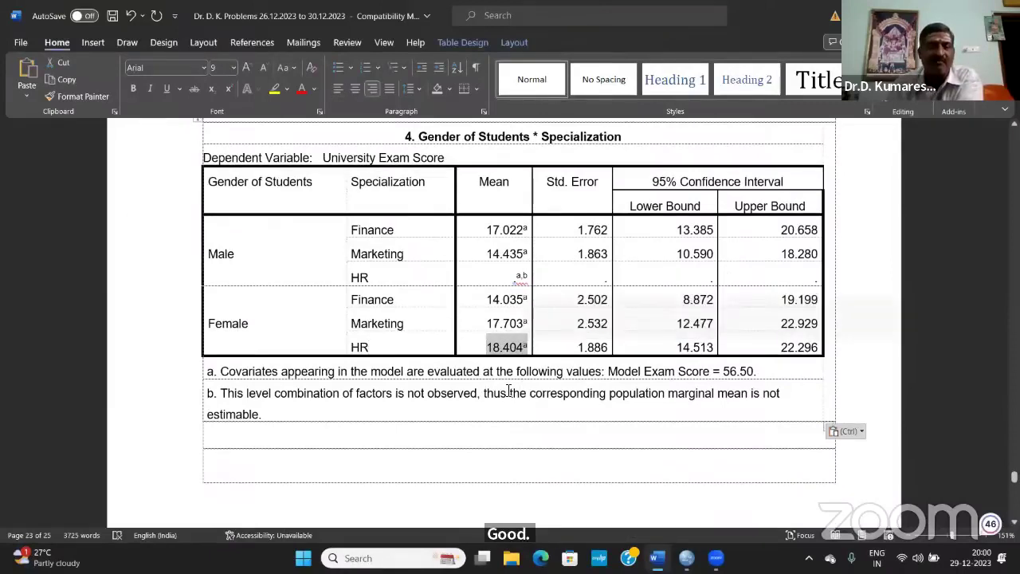
left_click(280, 333)
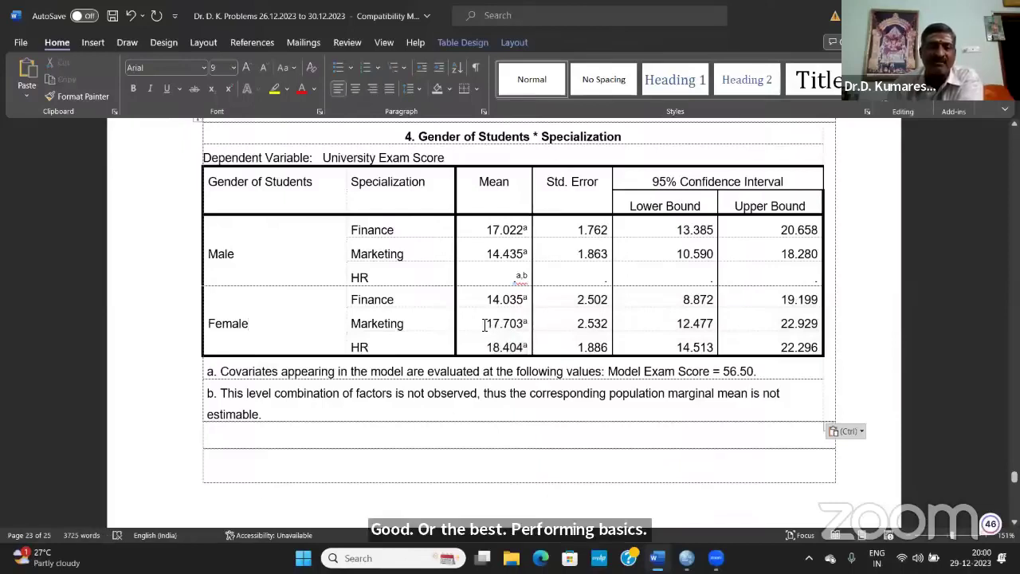
Compare the female Marketing and Finance means in the Gender of Students * Specialization table to find the lowest-performing group.
left_click_drag(484, 324, 528, 325)
left_click(509, 423)
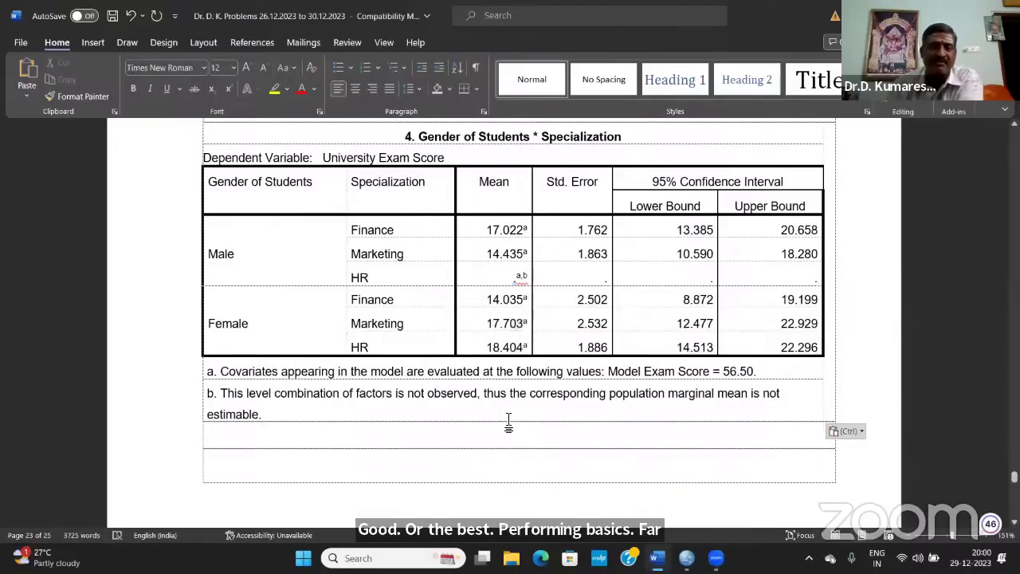
double_click(511, 299)
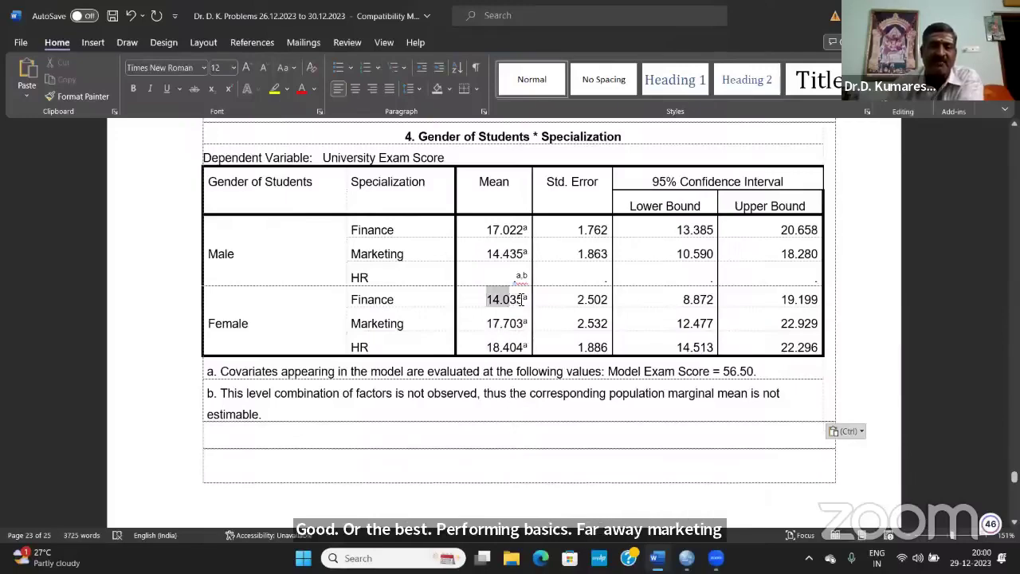
left_click(485, 556)
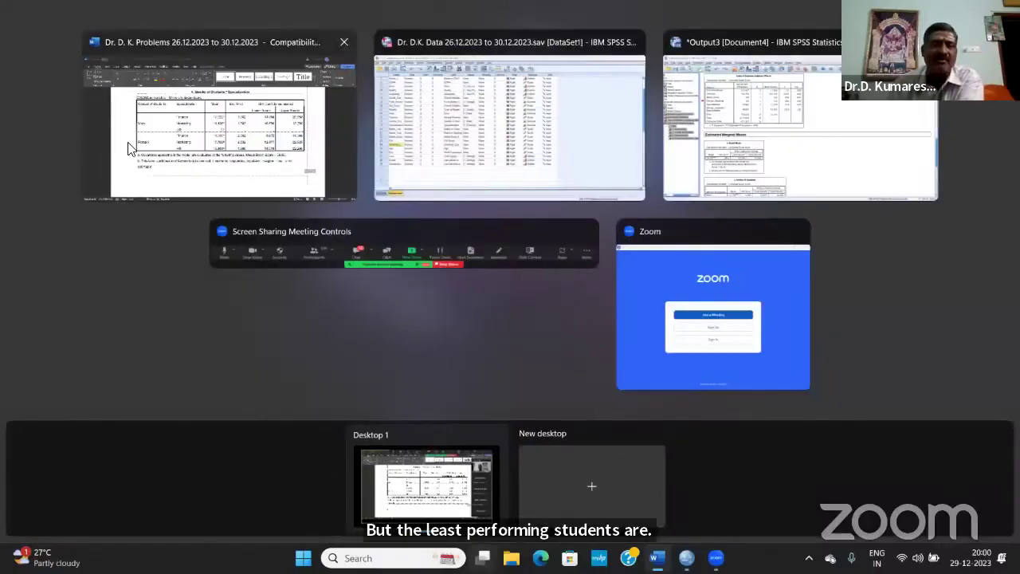
left_click(172, 147)
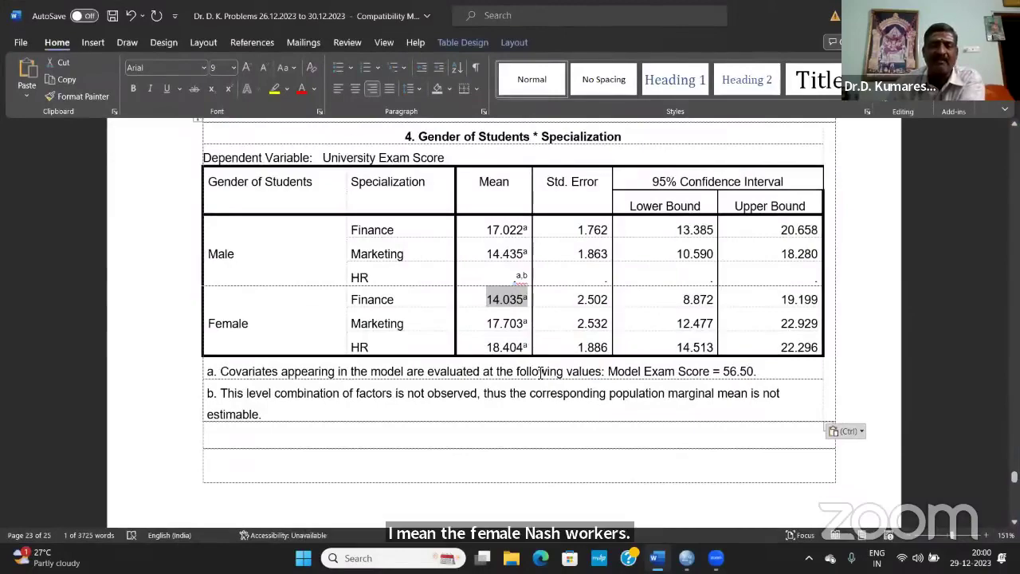
Look back over the marginal means, Descriptive Statistics and Between-Subjects Factors tables to see which group comparisons they allow.
scroll(540, 373, "down", 8)
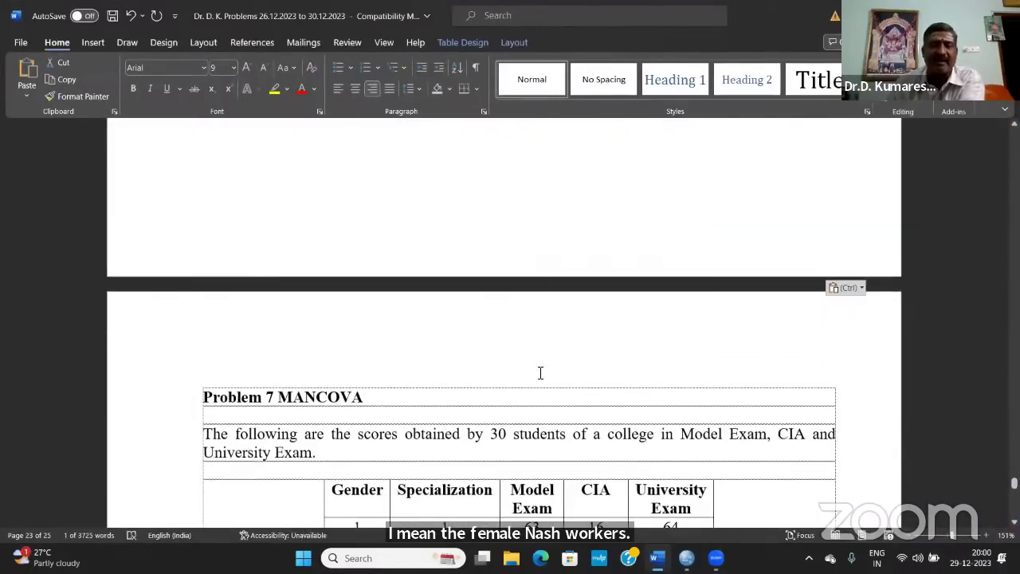
scroll(540, 373, "up", 5)
scroll(541, 373, "up", 15)
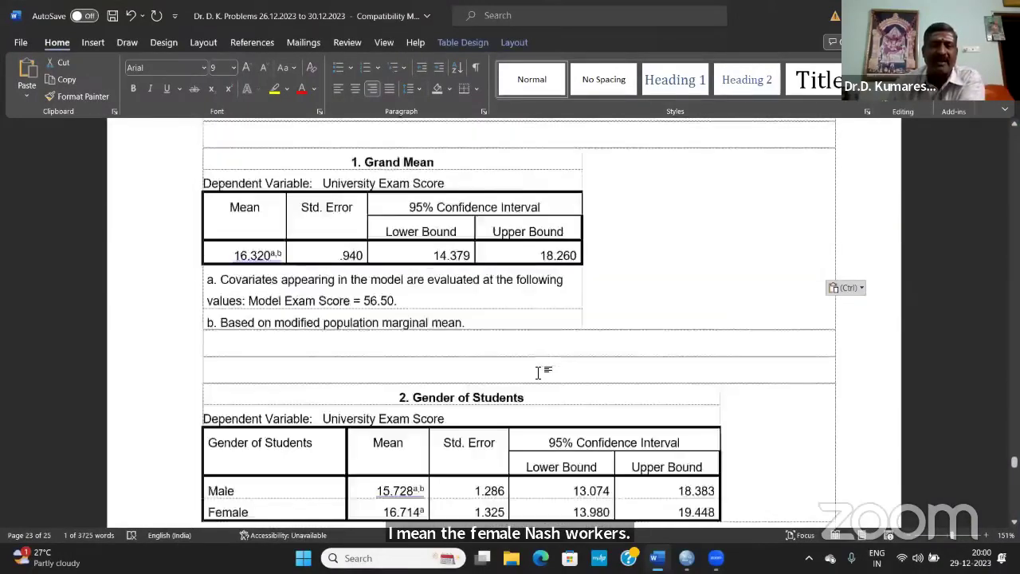
scroll(540, 373, "up", 12)
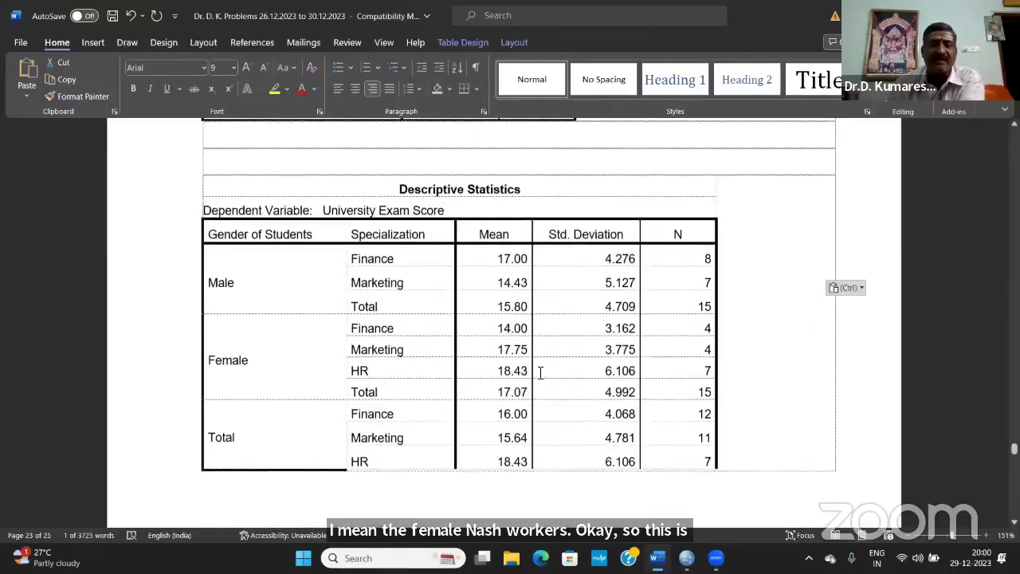
scroll(540, 373, "up", 5)
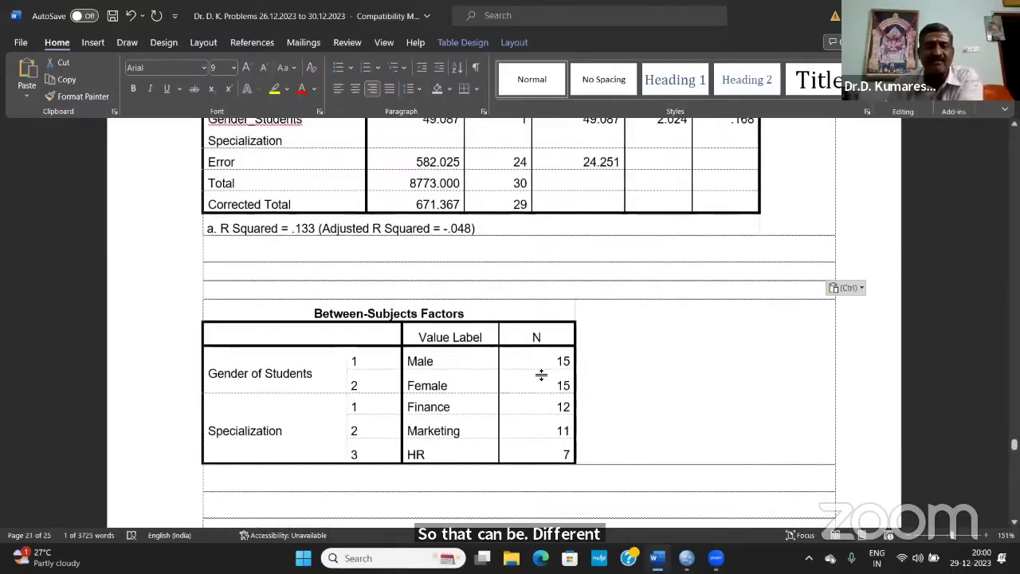
scroll(540, 373, "down", 5)
scroll(540, 373, "down", 1)
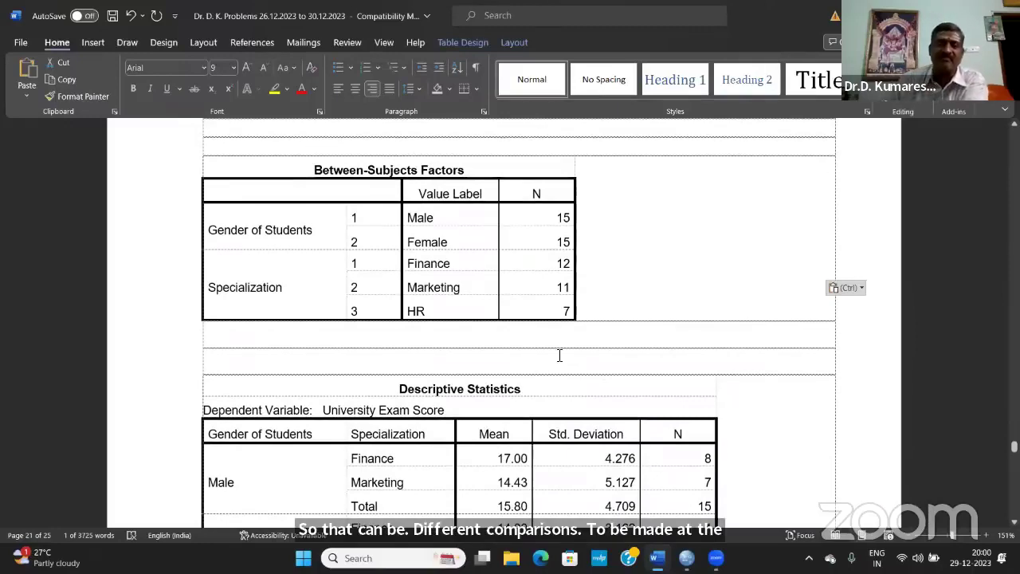
scroll(554, 357, "down", 3)
Review the two basic-level ANCOVA tables, focusing on the Type III Sum of Squares column of Tests of Between-Subjects Effects.
scroll(612, 339, "up", 7)
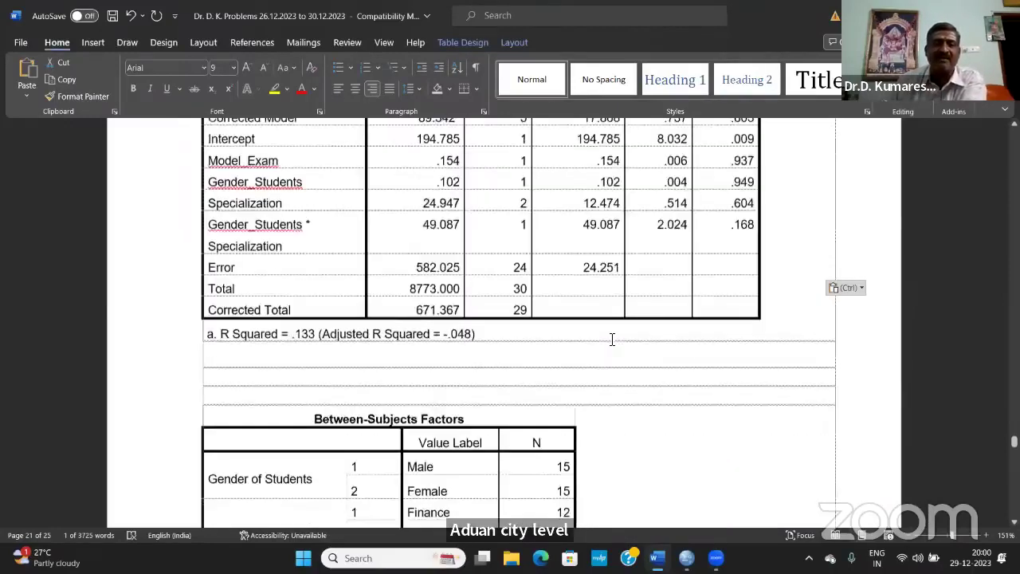
scroll(611, 337, "up", 10)
scroll(600, 353, "down", 4)
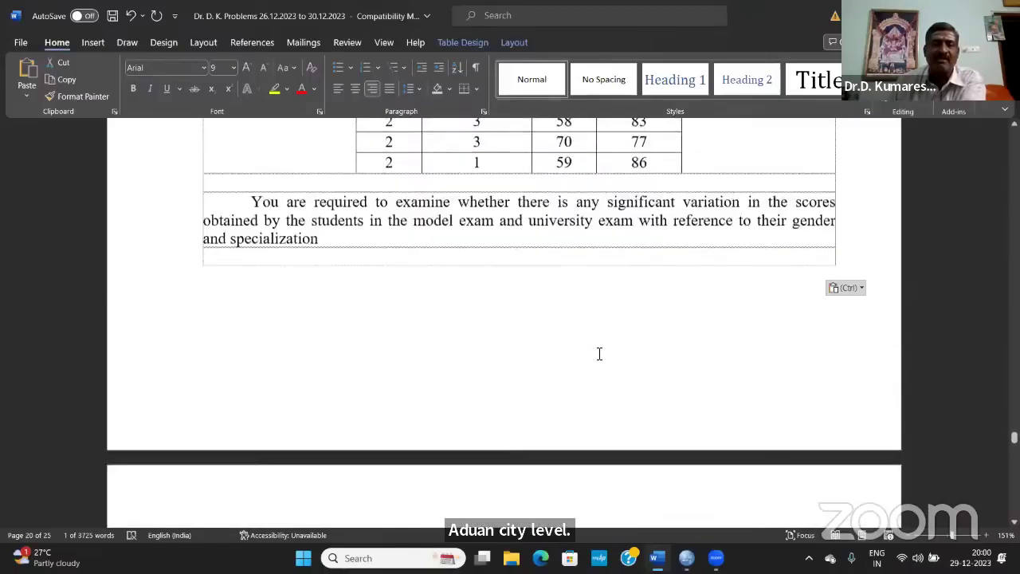
scroll(600, 354, "down", 10)
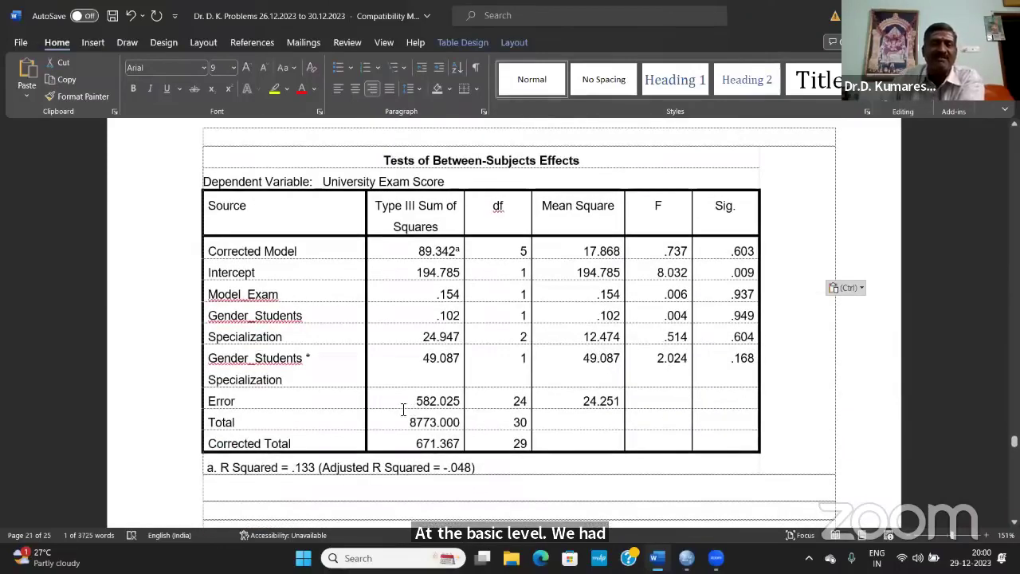
scroll(505, 348, "down", 3)
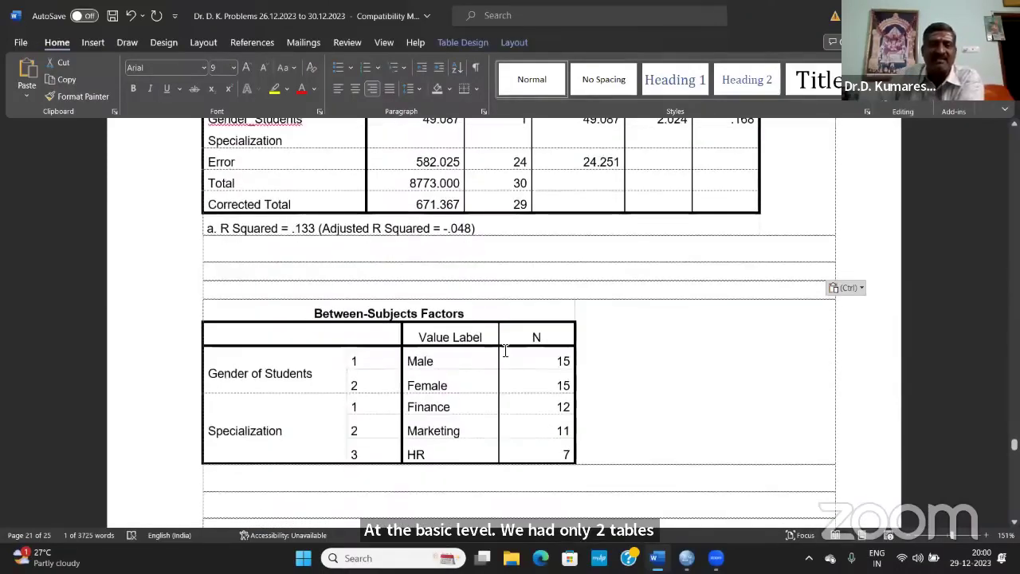
scroll(521, 366, "up", 3)
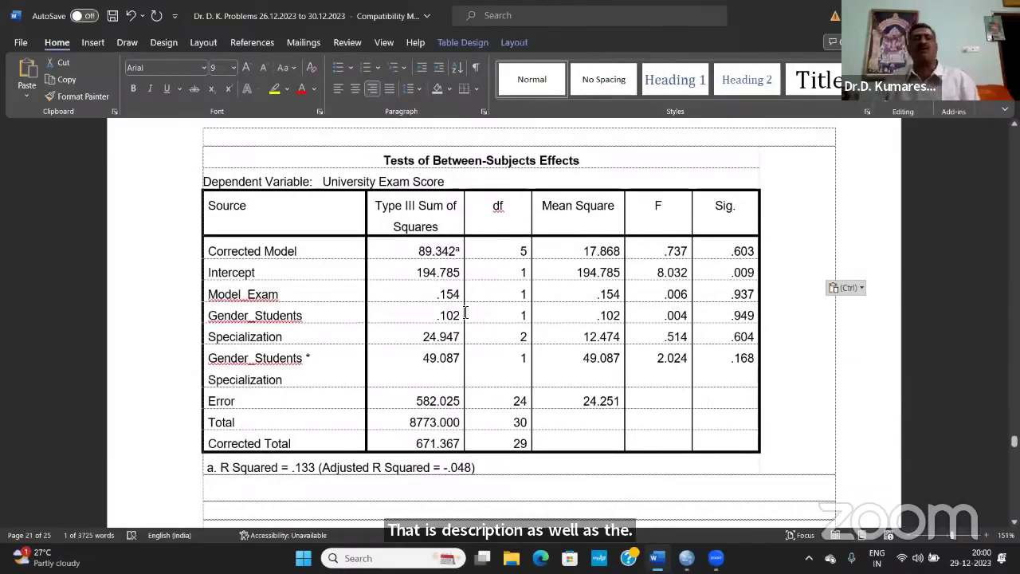
left_click_drag(399, 213, 437, 226)
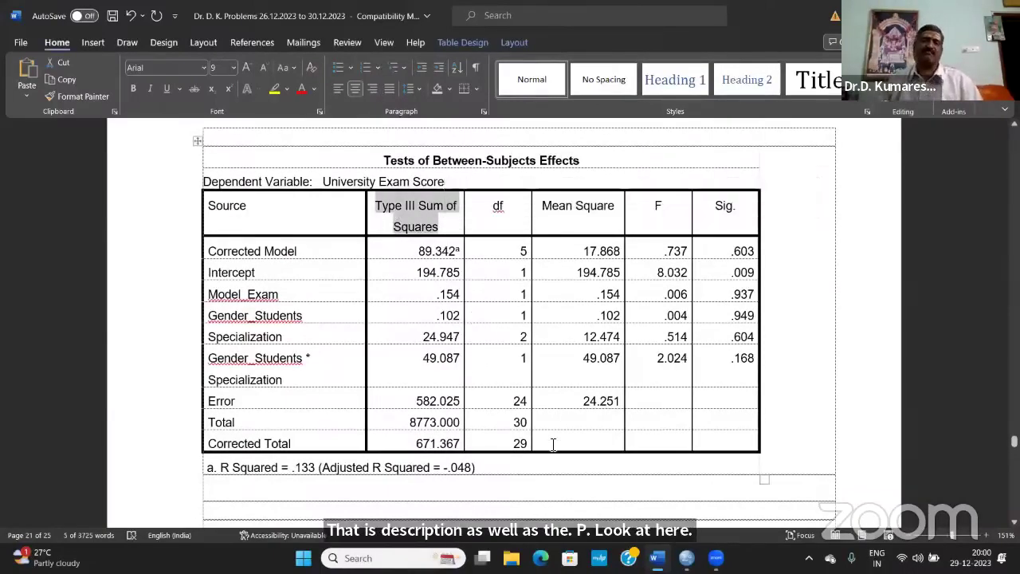
Review the advanced-level ANCOVA output from Descriptive Statistics and between-subjects effects through the Grand Mean and Gender of Students tables.
scroll(553, 436, "down", 12)
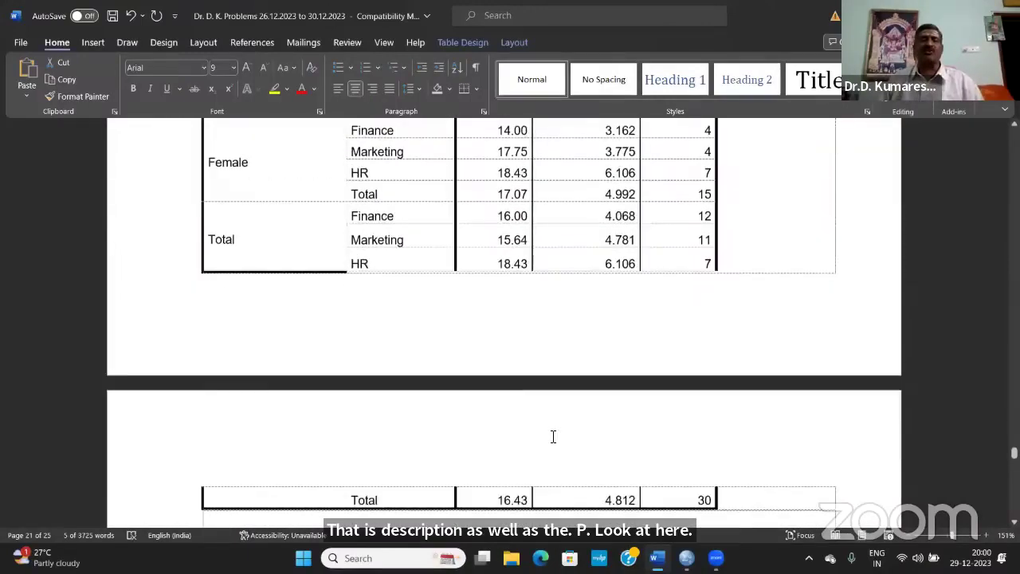
scroll(553, 436, "up", 12)
scroll(554, 436, "down", 1)
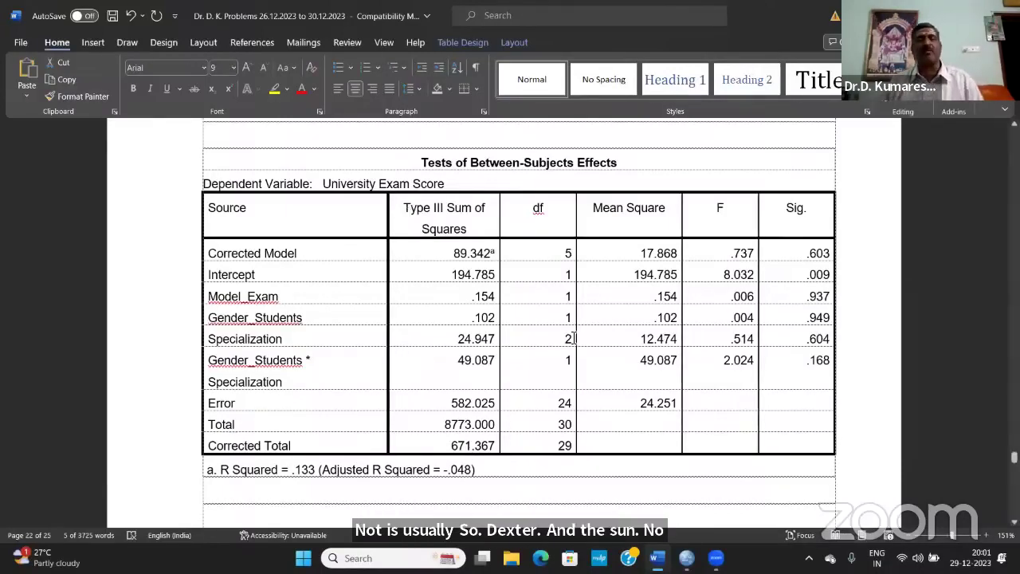
scroll(573, 337, "down", 5)
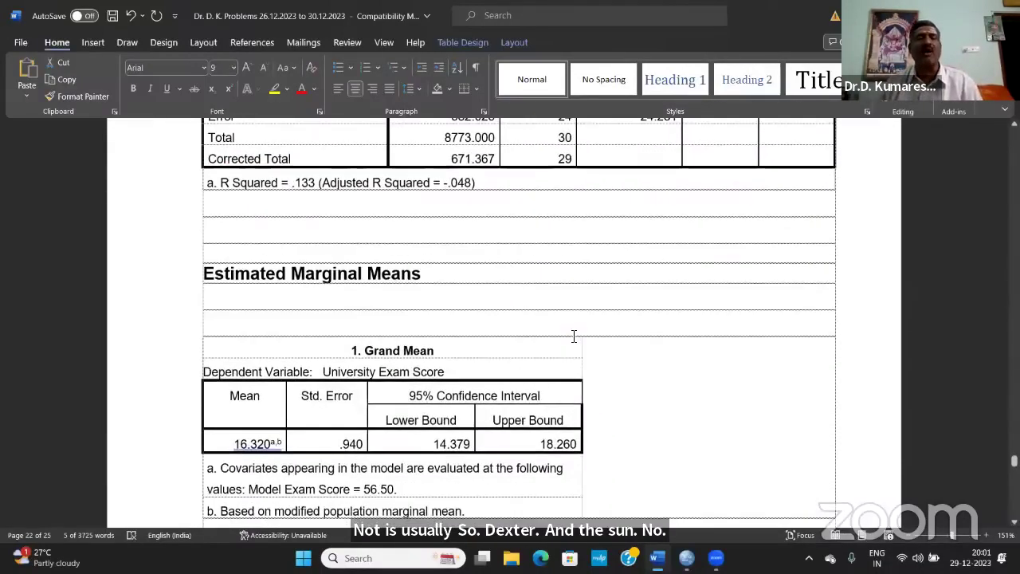
scroll(573, 336, "down", 3)
scroll(573, 337, "down", 1)
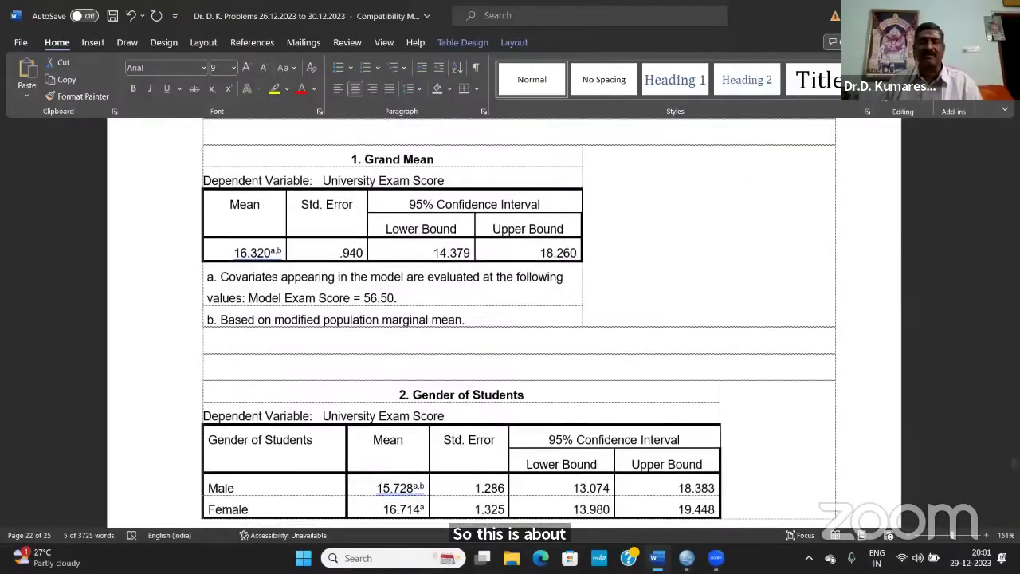
mouse_move(686, 560)
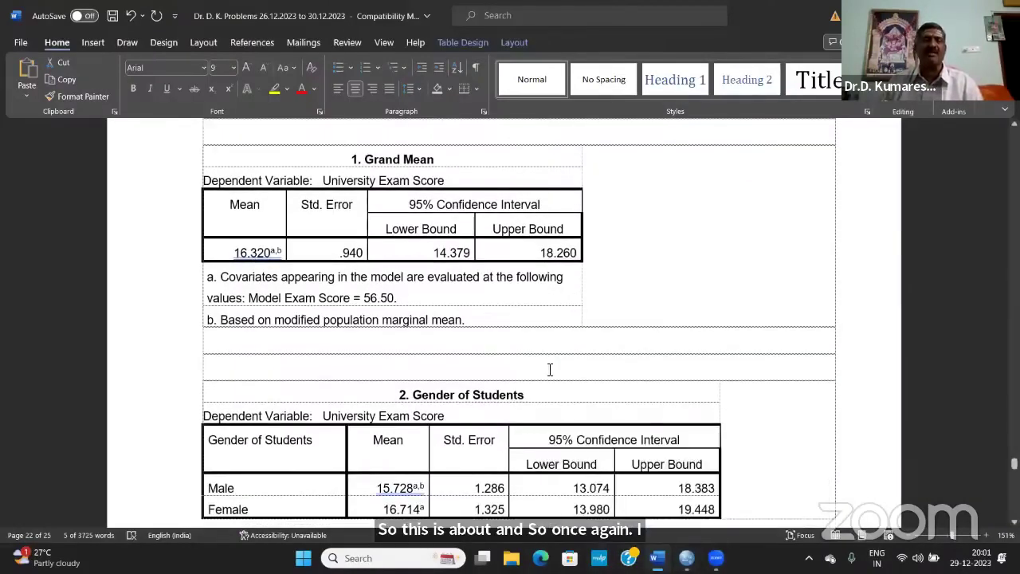
Return to the Problem 6 ANCOVA data table and examine the Model Exam and University Exam columns as the scale variables.
scroll(546, 369, "up", 10)
scroll(549, 369, "down", 4)
scroll(550, 369, "up", 10)
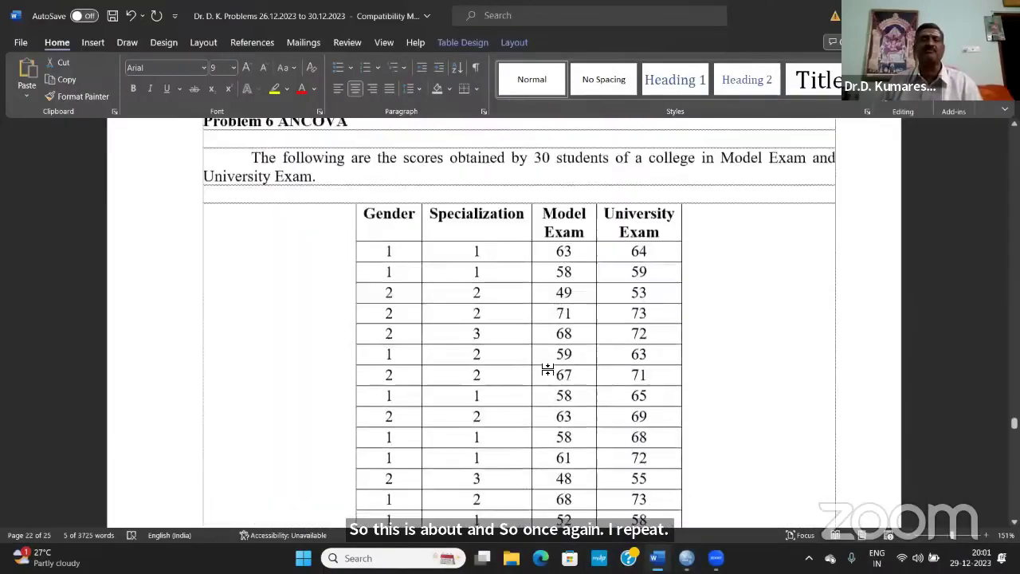
scroll(552, 371, "down", 4)
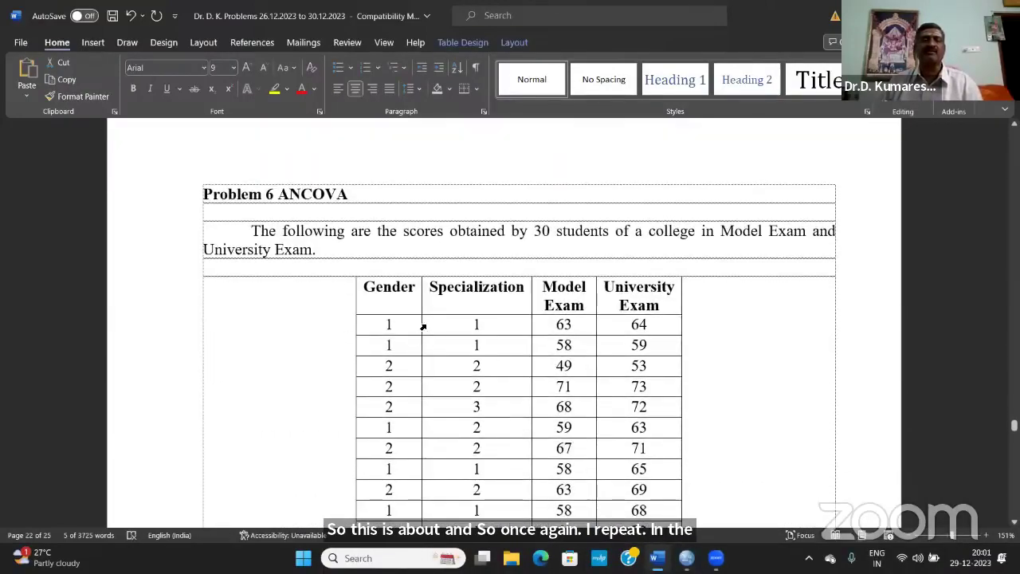
left_click_drag(584, 294, 660, 298)
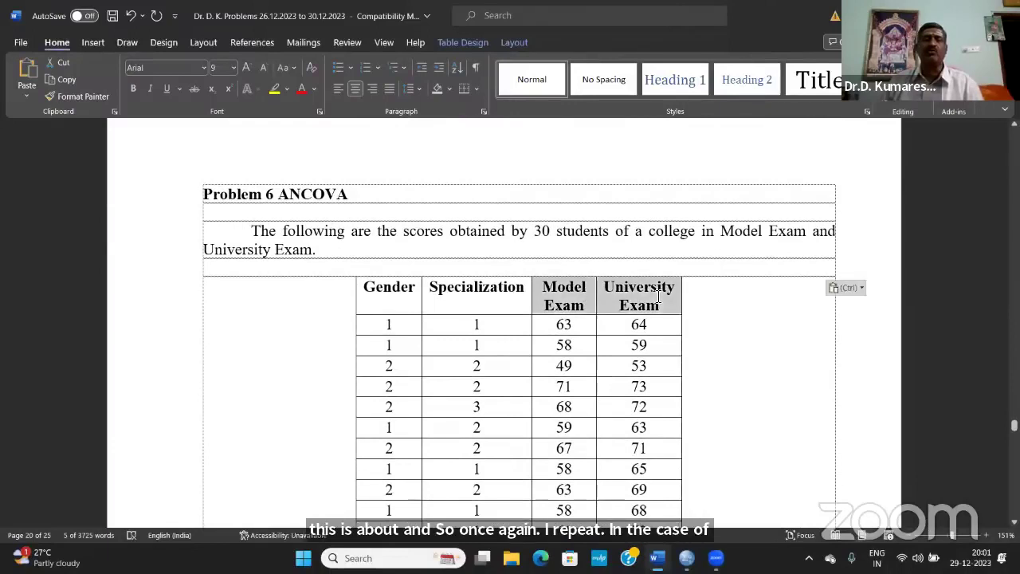
left_click(763, 381)
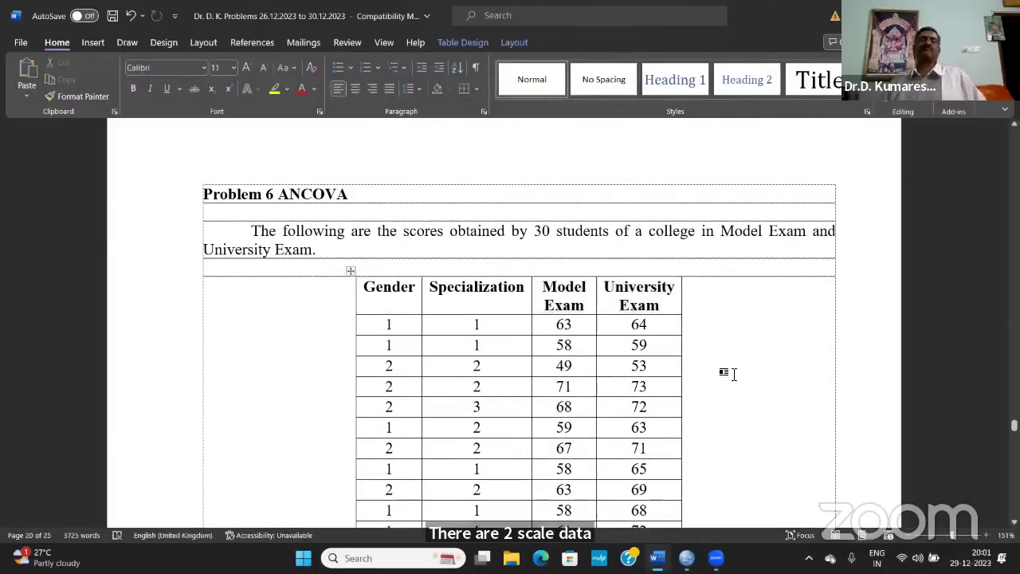
left_click(642, 285)
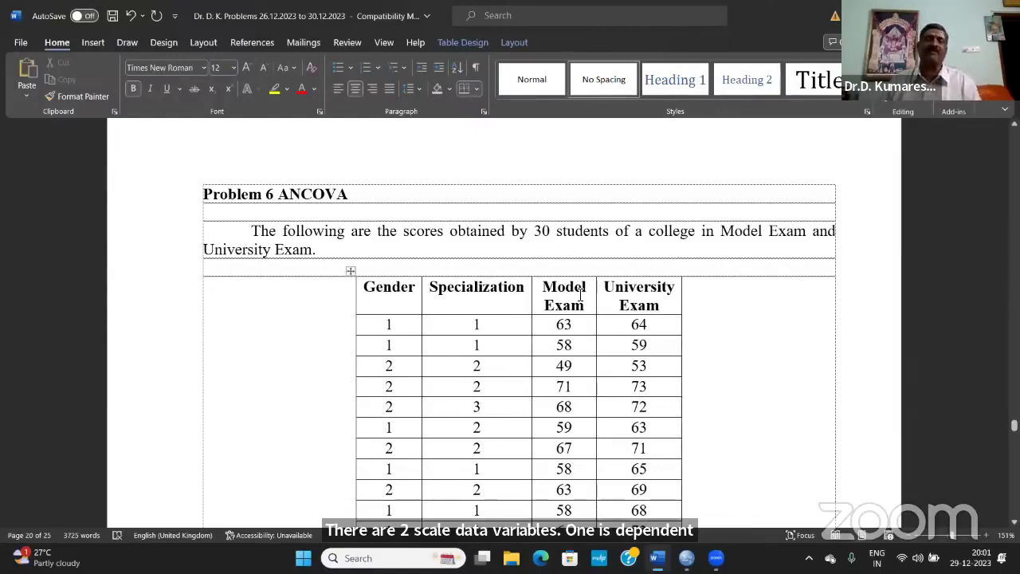
Examine the Gender and Specialization columns of the Problem 6 table as factors alongside the Model Exam covariate.
left_click_drag(375, 301, 457, 301)
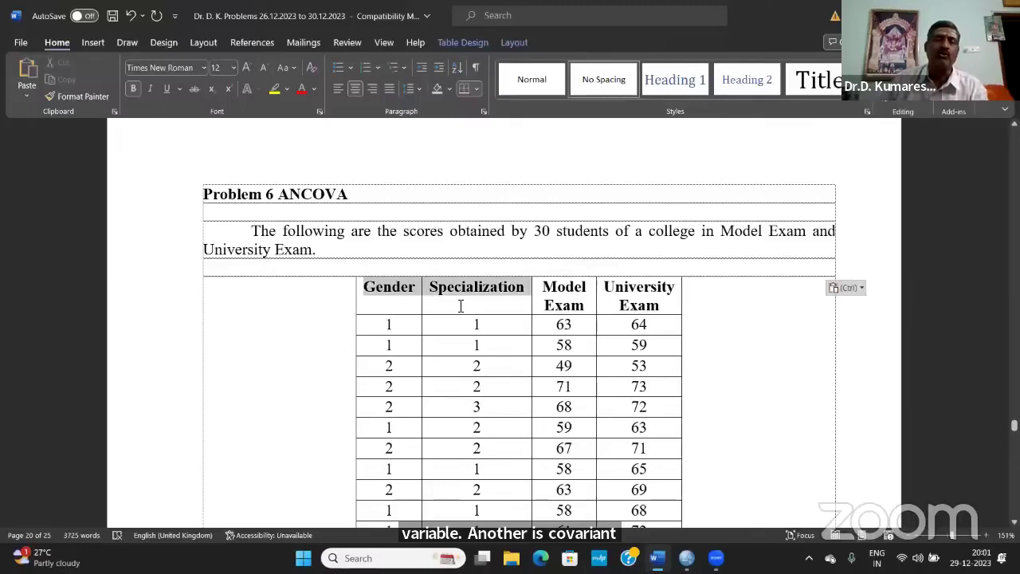
left_click(402, 309)
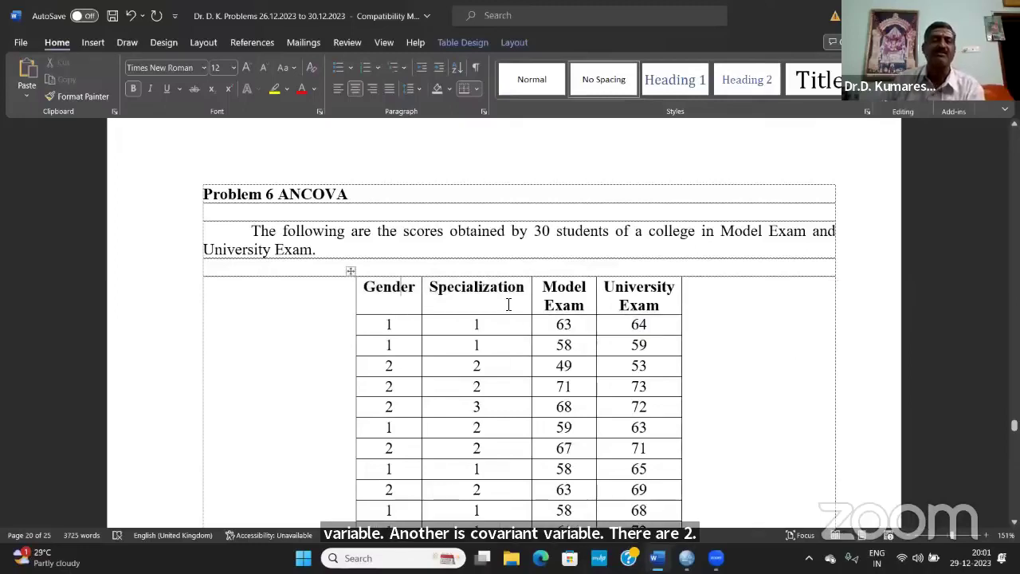
left_click_drag(380, 301, 444, 303)
left_click(434, 304)
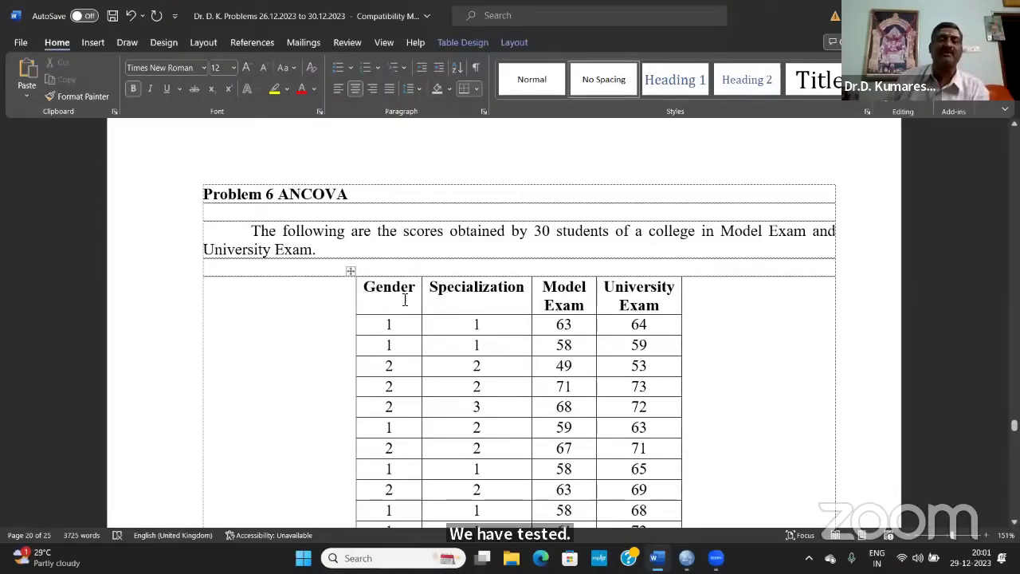
left_click_drag(405, 300, 448, 302)
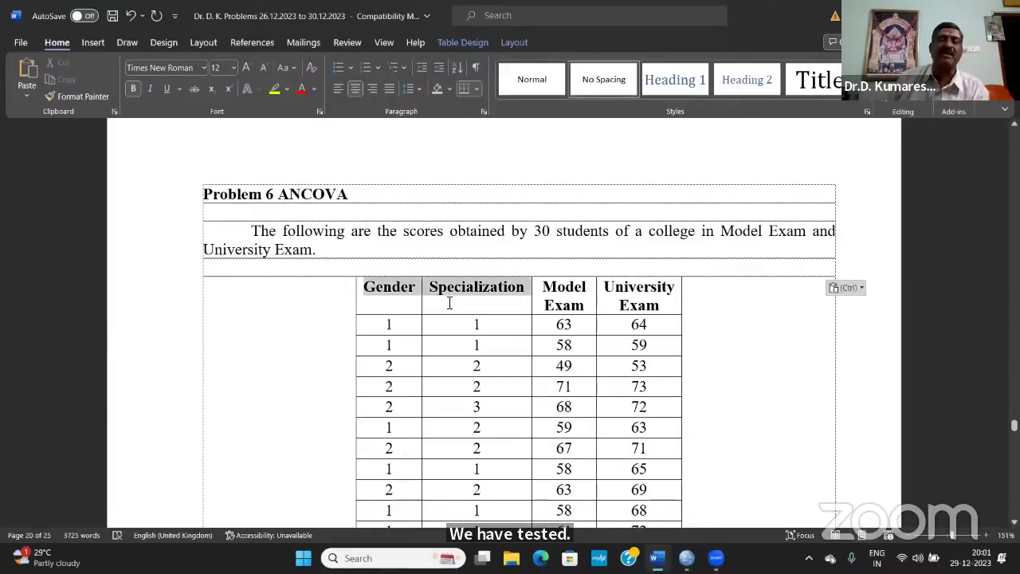
left_click(546, 287)
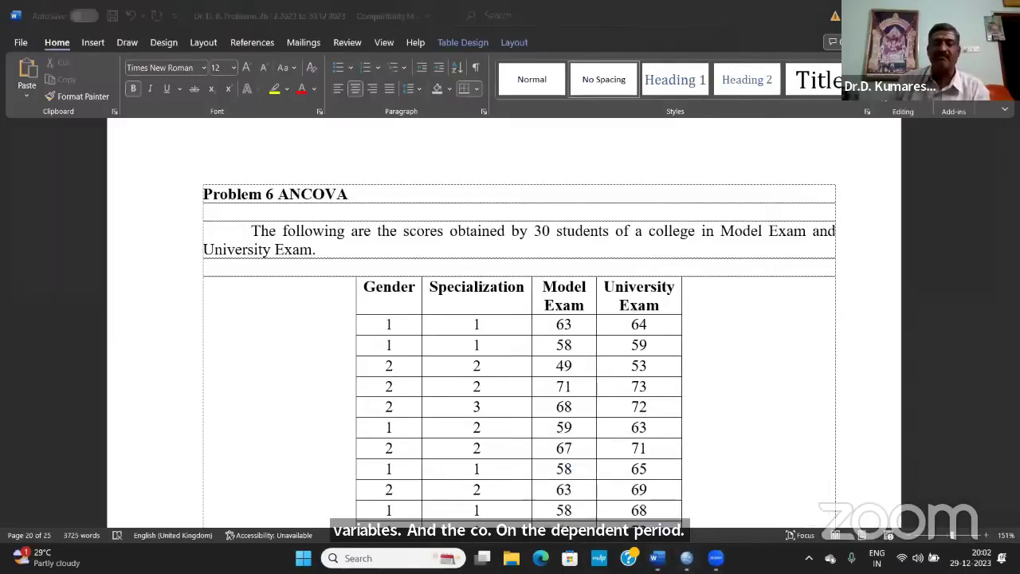
Switch to the SPSS Data Editor and open the General Linear Model Univariate setup to review its dependent variable, factors and covariate.
left_click(749, 498)
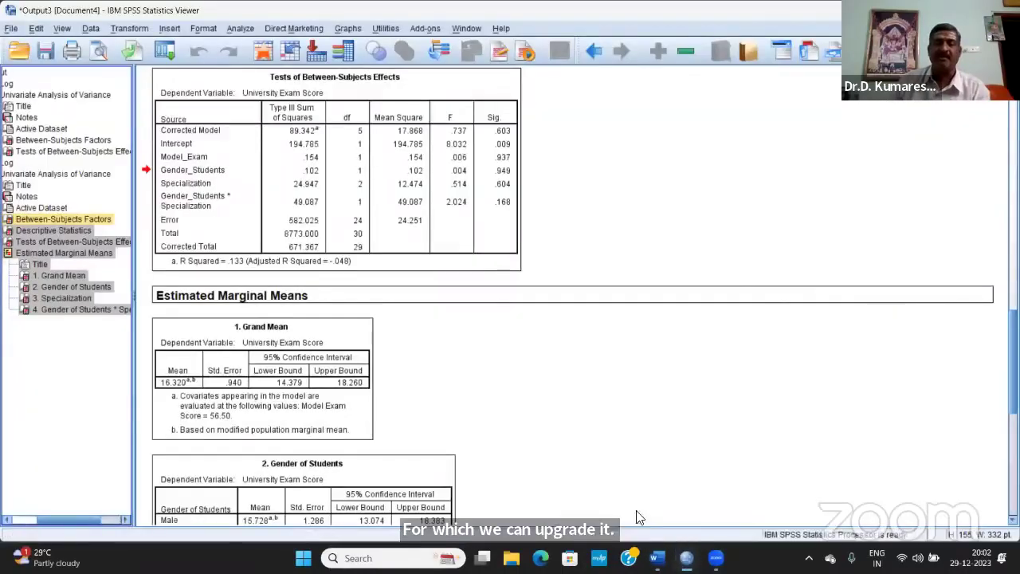
left_click(613, 500)
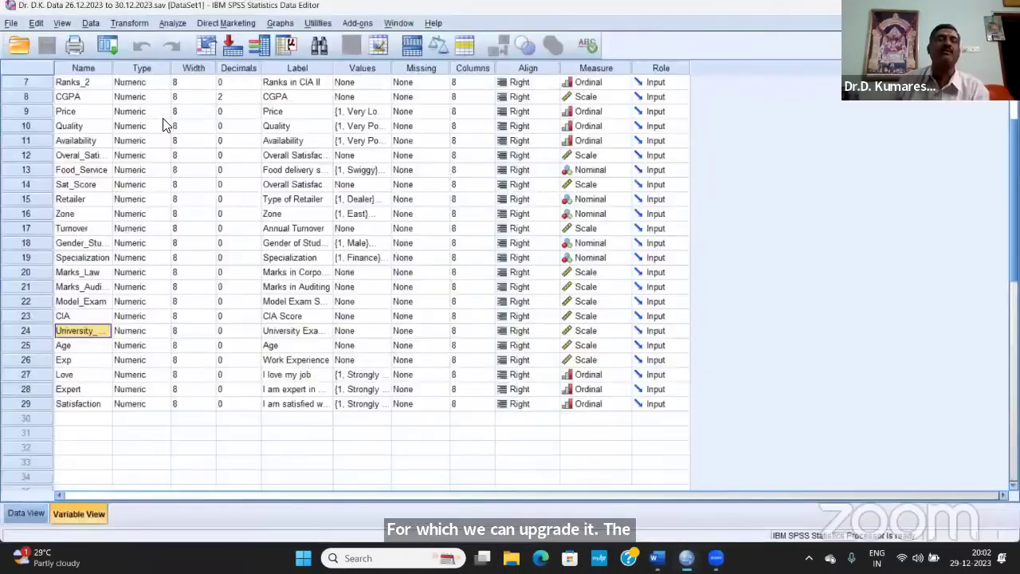
left_click(171, 24)
mouse_move(219, 102)
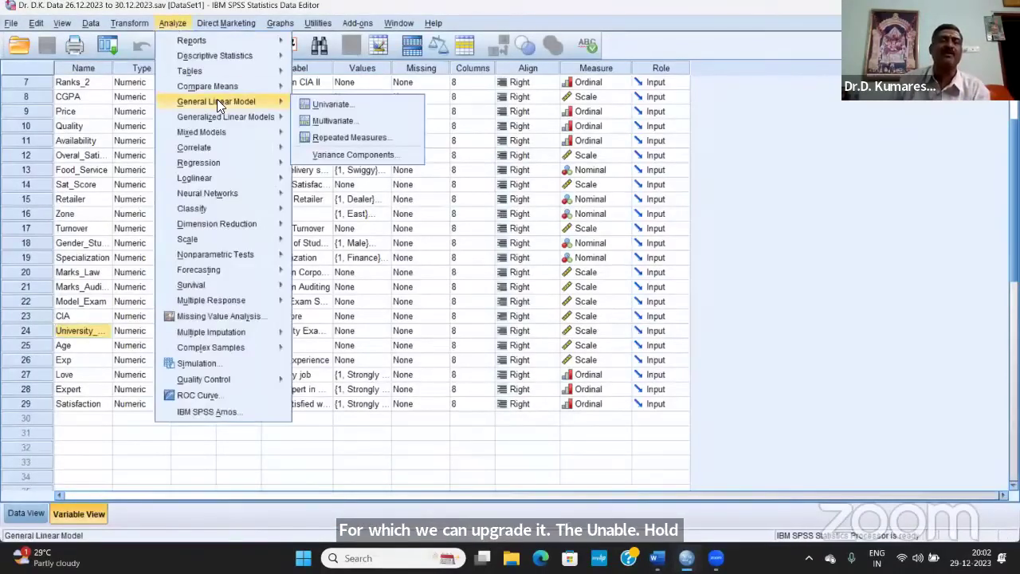
left_click(362, 109)
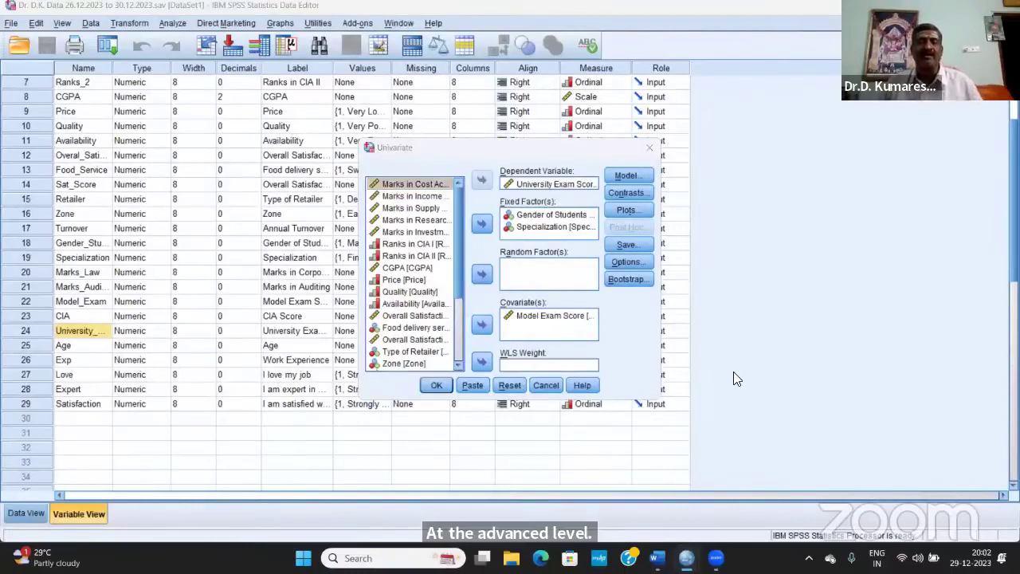
Return to the SPSS output and review the Descriptive Statistics and Tests of Between-Subjects Effects tables.
key("alt+Tab")
scroll(635, 311, "up", 4)
scroll(648, 309, "down", 3)
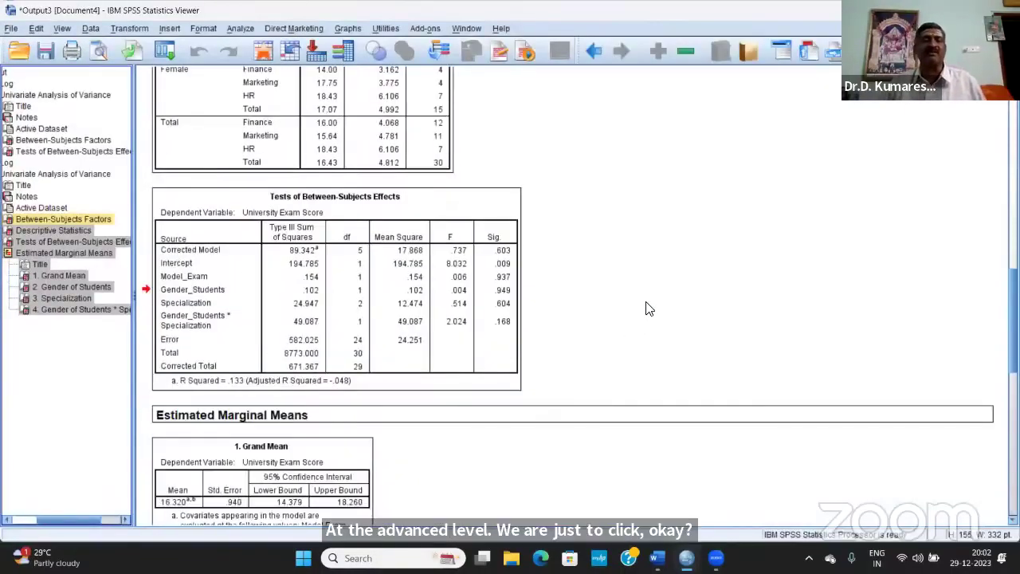
Review the Between-Subjects Factors and Tests of Between-Subjects Effects tables of the first, basic-level ANCOVA run in the SPSS output.
scroll(620, 307, "up", 6)
scroll(584, 238, "down", 3)
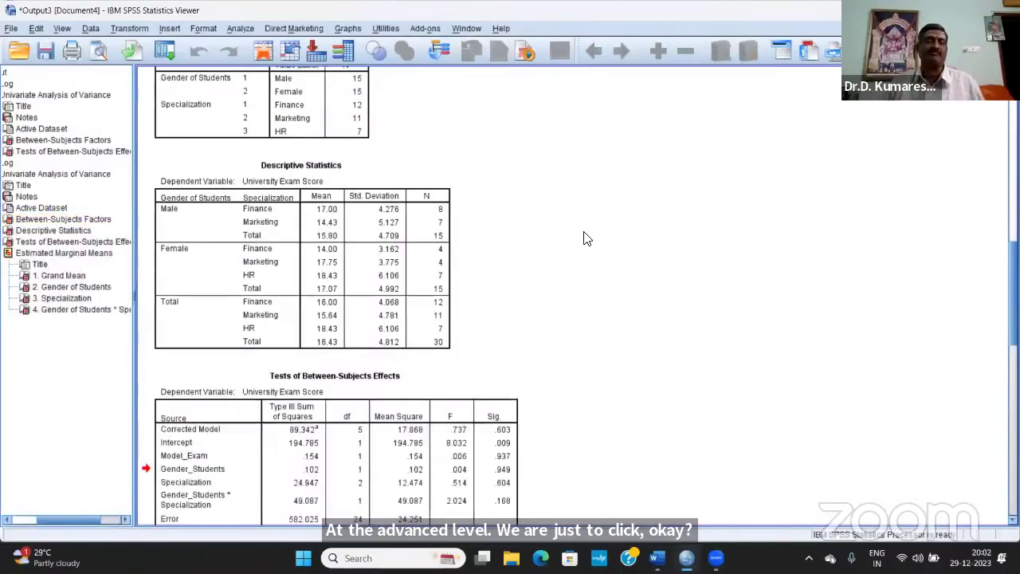
scroll(587, 238, "up", 6)
scroll(586, 237, "up", 6)
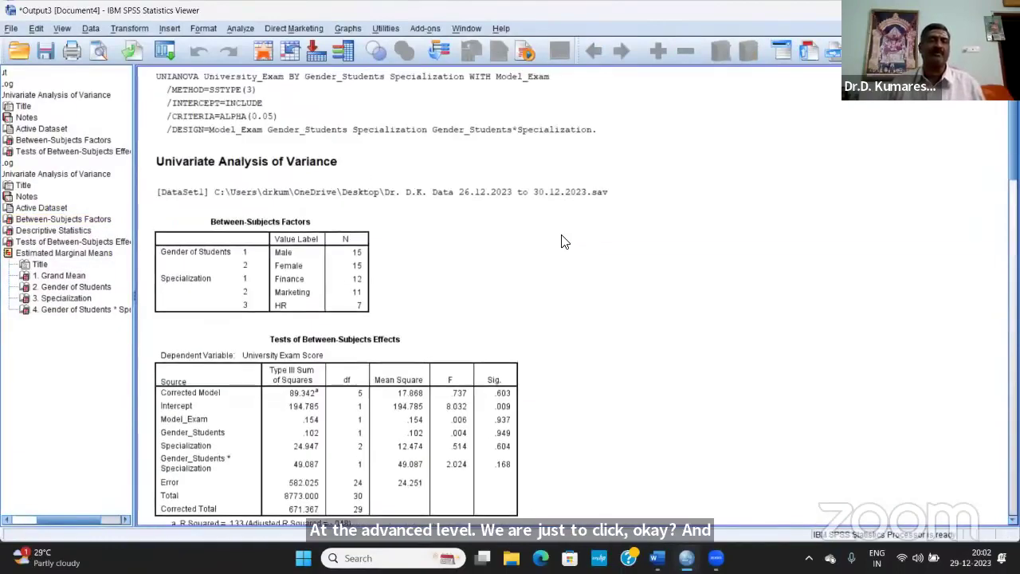
scroll(563, 241, "down", 2)
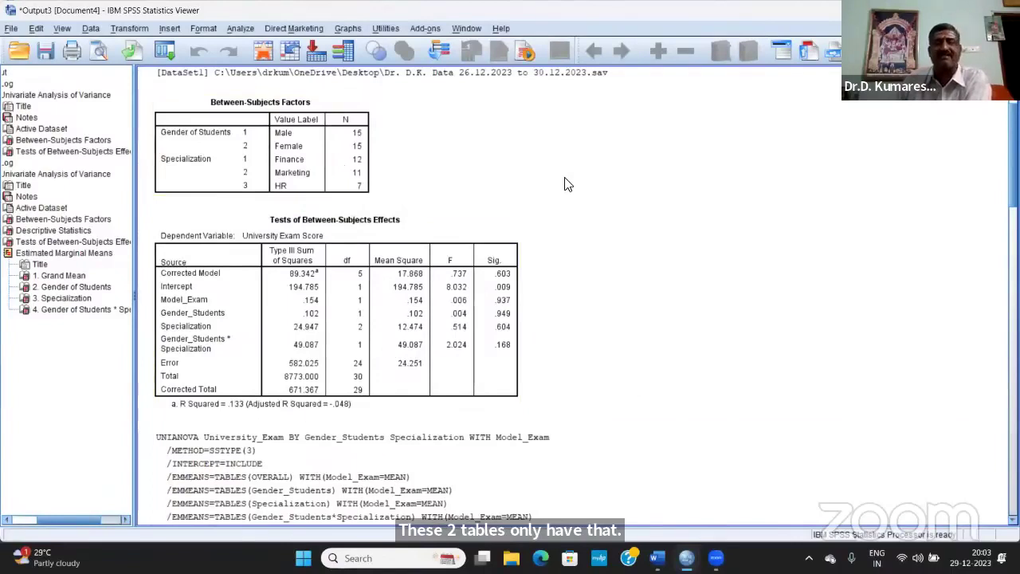
left_click(474, 361)
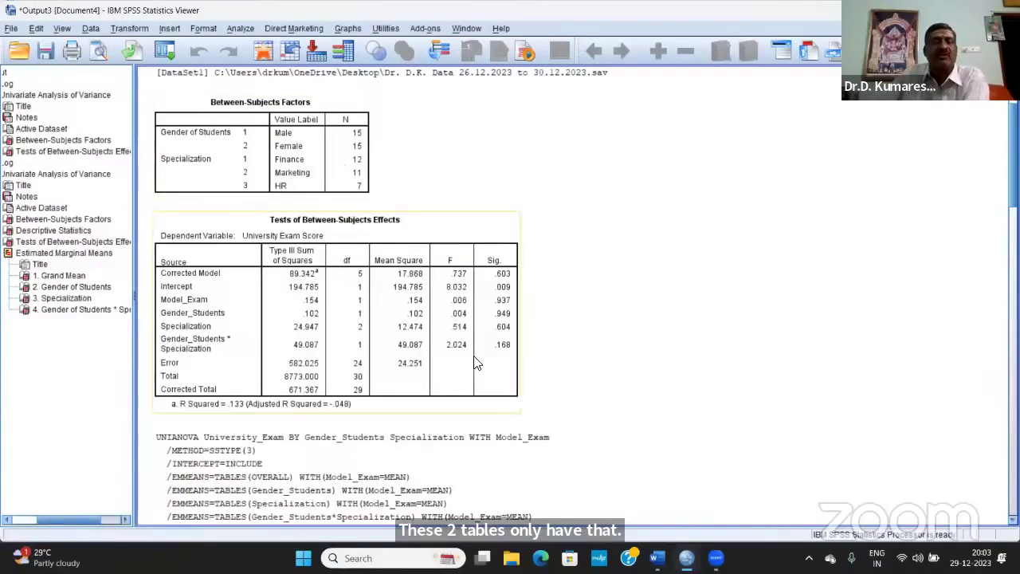
left_click(577, 344)
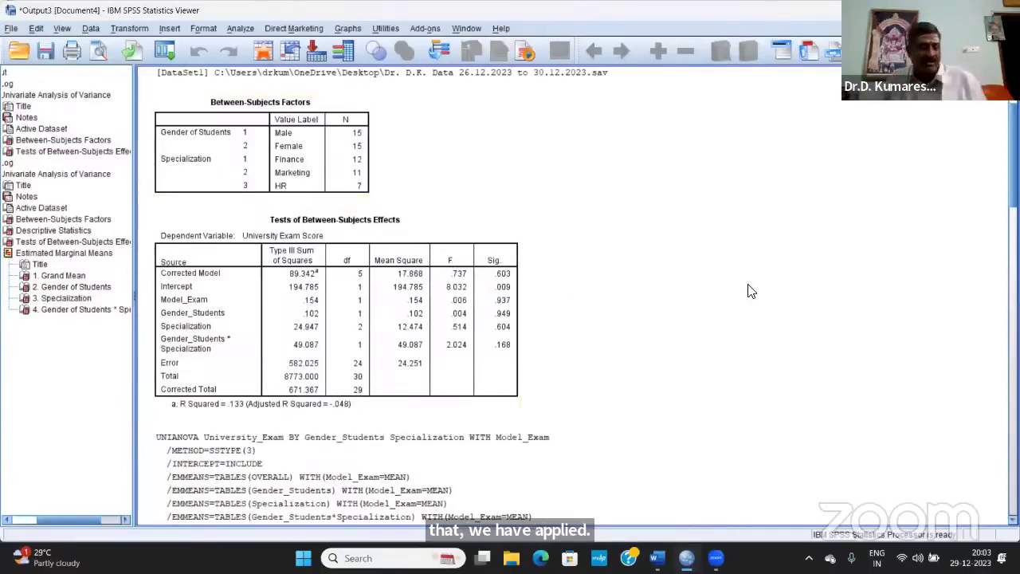
Open the Univariate model settings in the SPSS Data Editor, and find the Intercept row in the Word document's effects table.
key("alt+Tab")
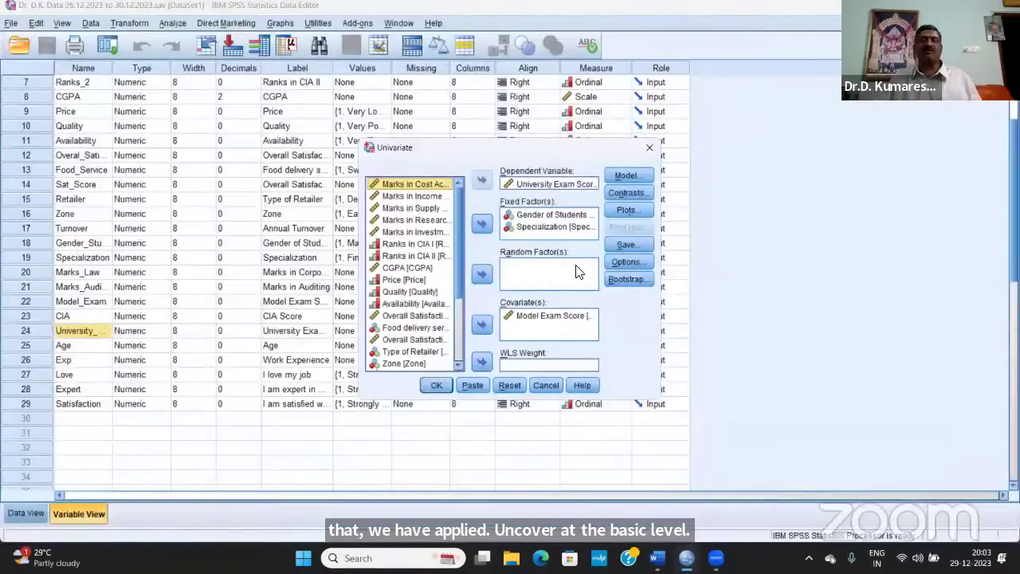
left_click(627, 176)
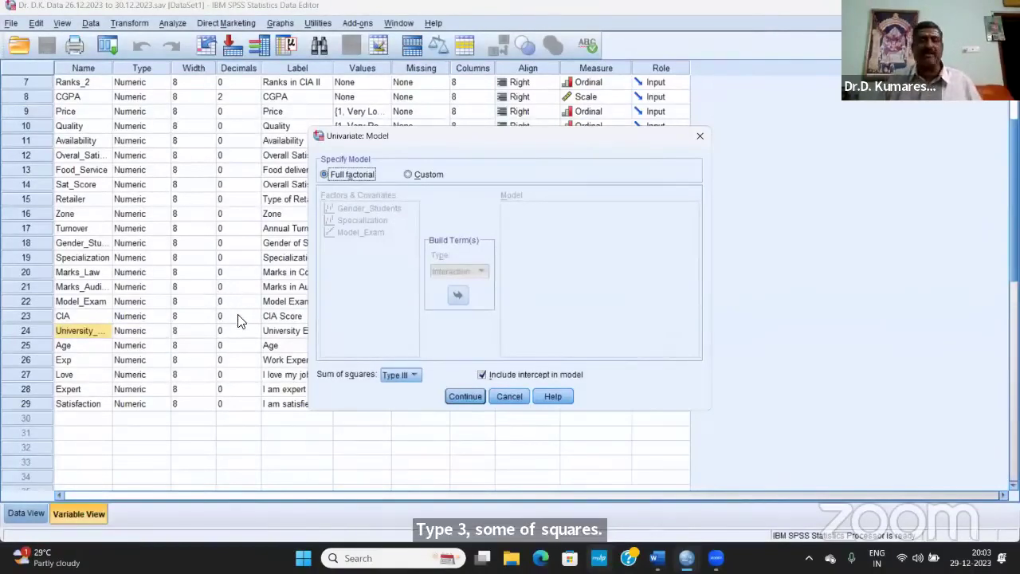
key("alt+Tab")
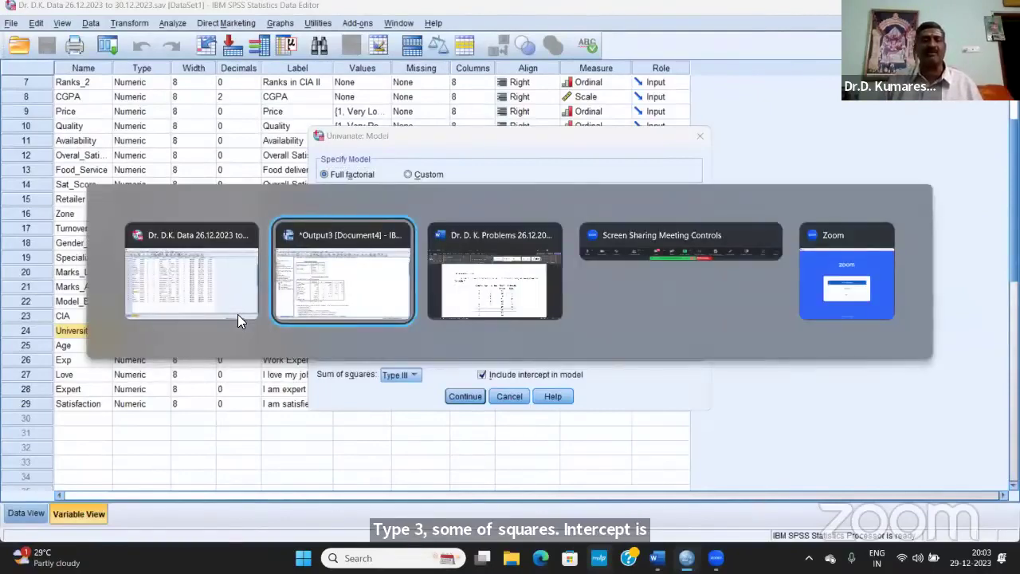
key("Tab")
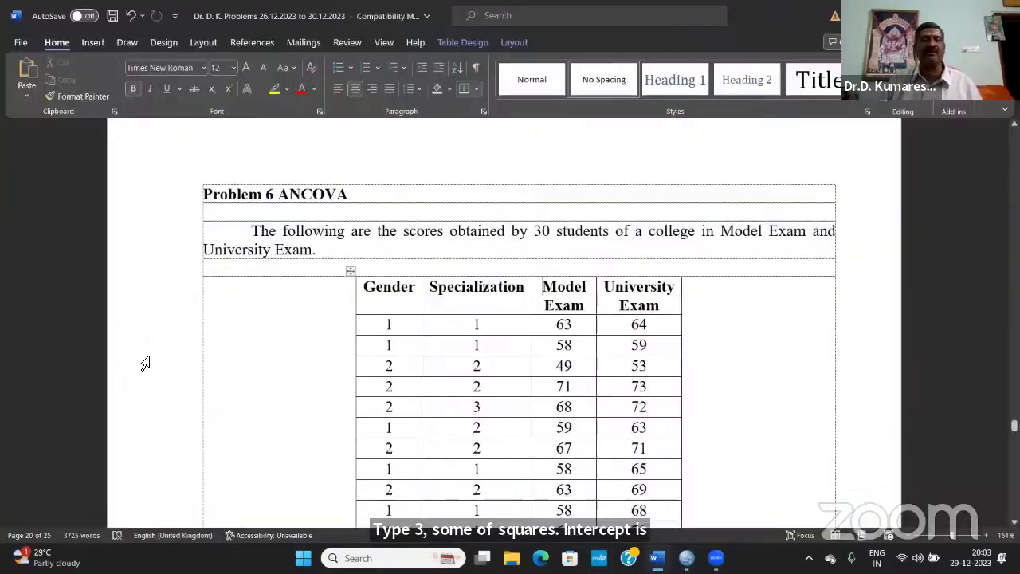
scroll(145, 364, "down", 15)
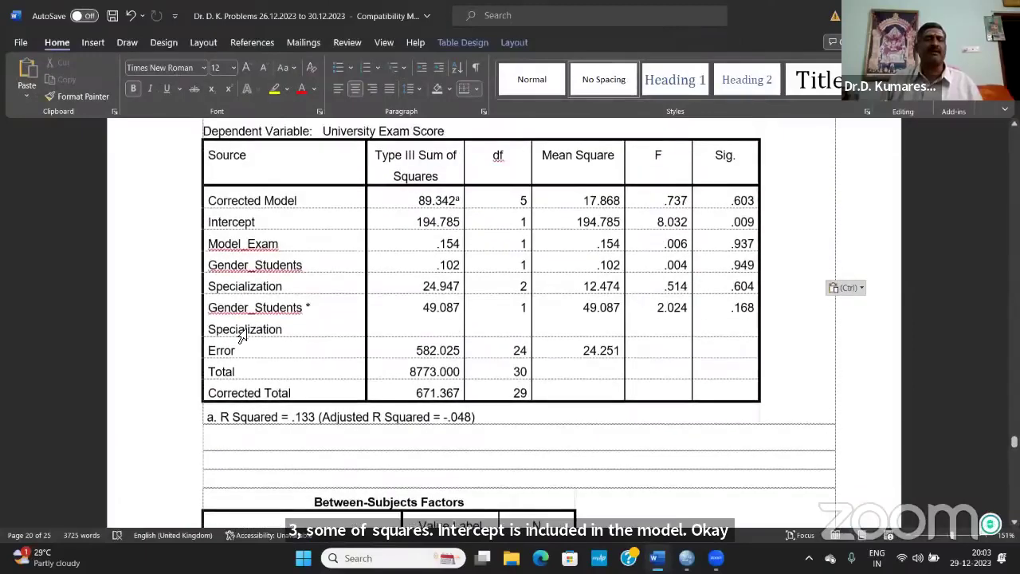
left_click_drag(257, 225, 203, 224)
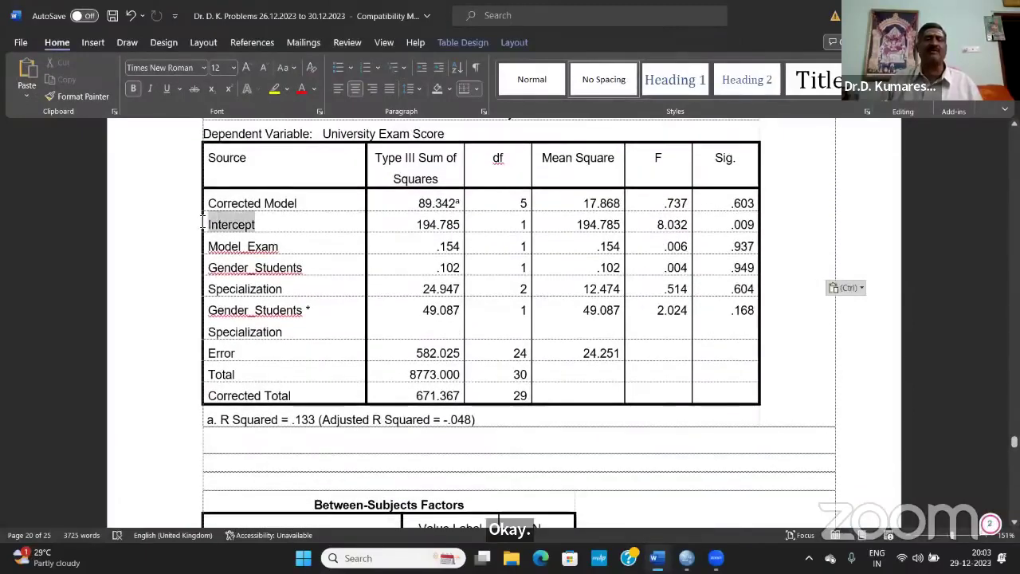
Switch back to the SPSS model settings, exclude the intercept from the full factorial model and run the ANCOVA.
key("alt+Tab")
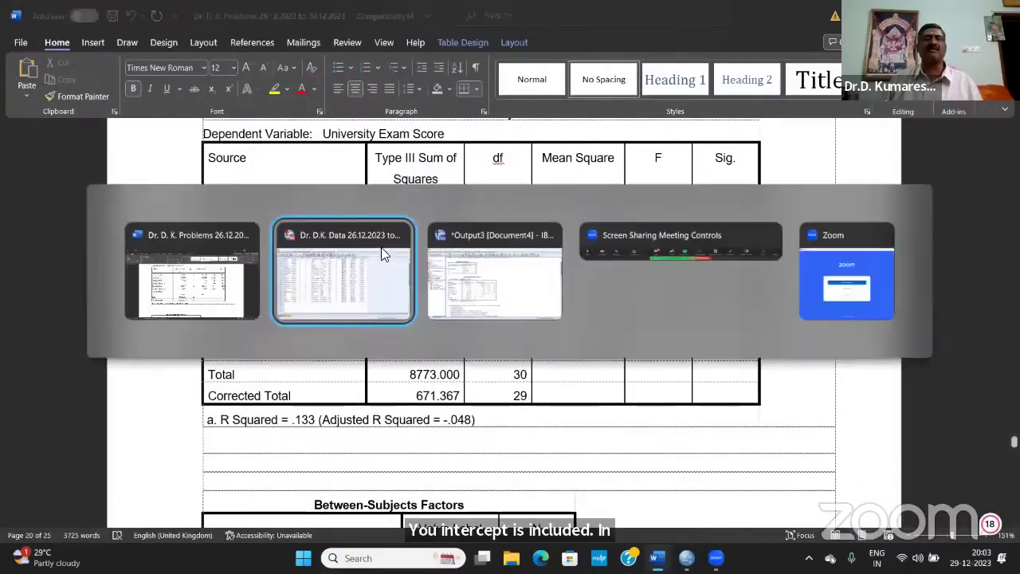
left_click(381, 247)
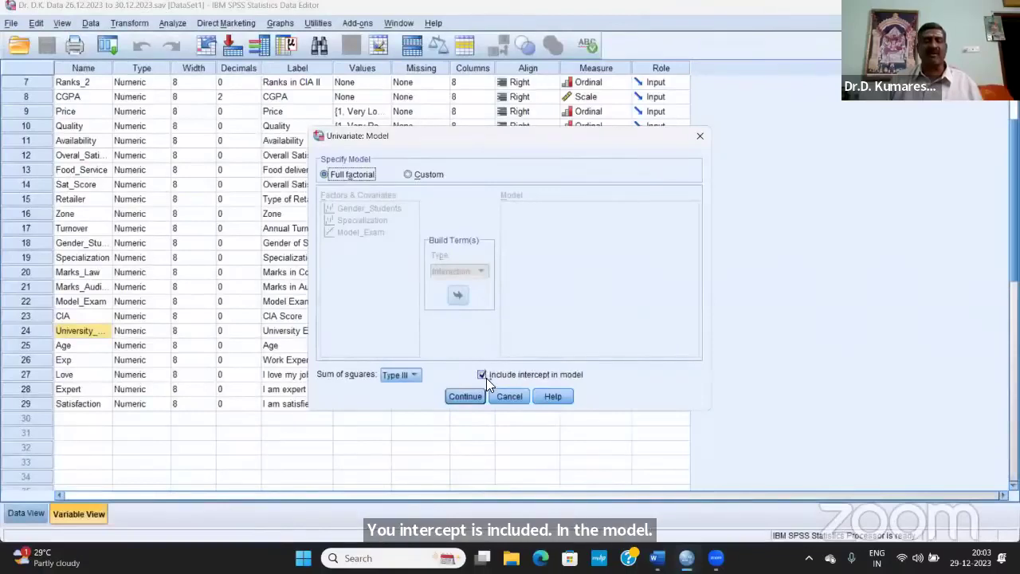
left_click(482, 375)
left_click(465, 394)
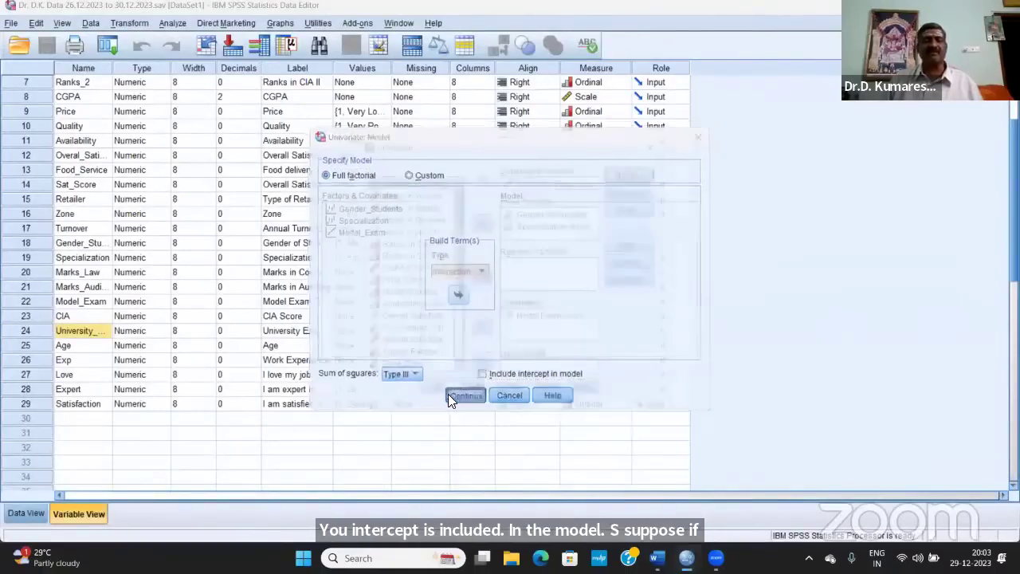
left_click(438, 384)
Examine the sources listed in the Tests of Between-Subjects Effects table of the run without an intercept.
scroll(592, 372, "down", 5)
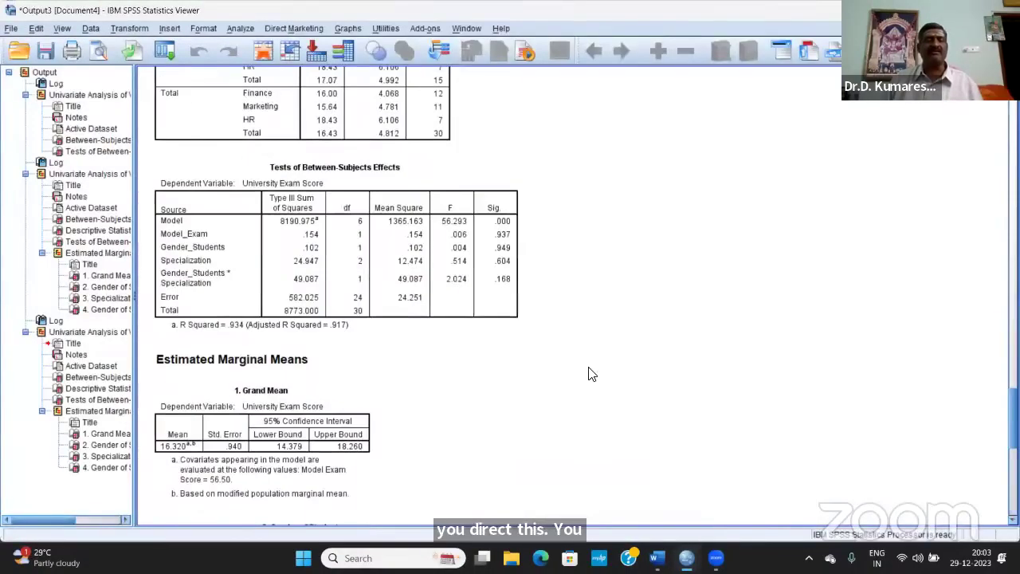
scroll(591, 374, "down", 3)
scroll(591, 371, "up", 1)
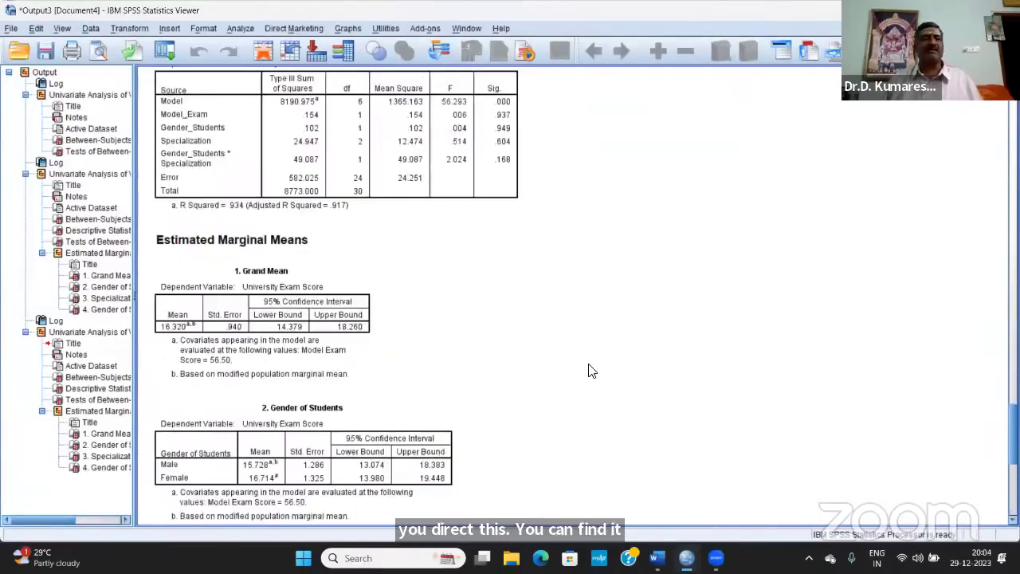
scroll(592, 372, "up", 1)
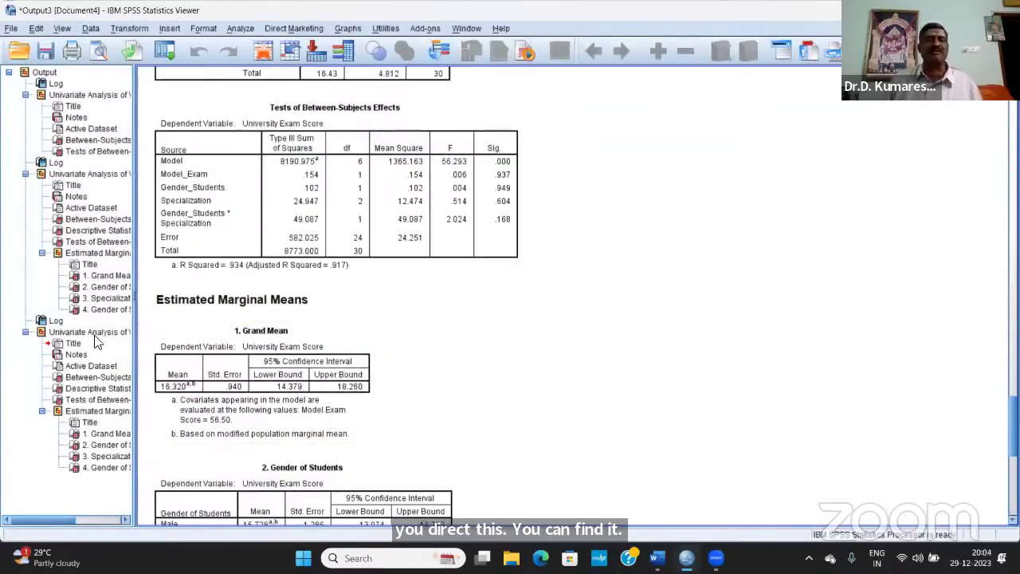
left_click(199, 182)
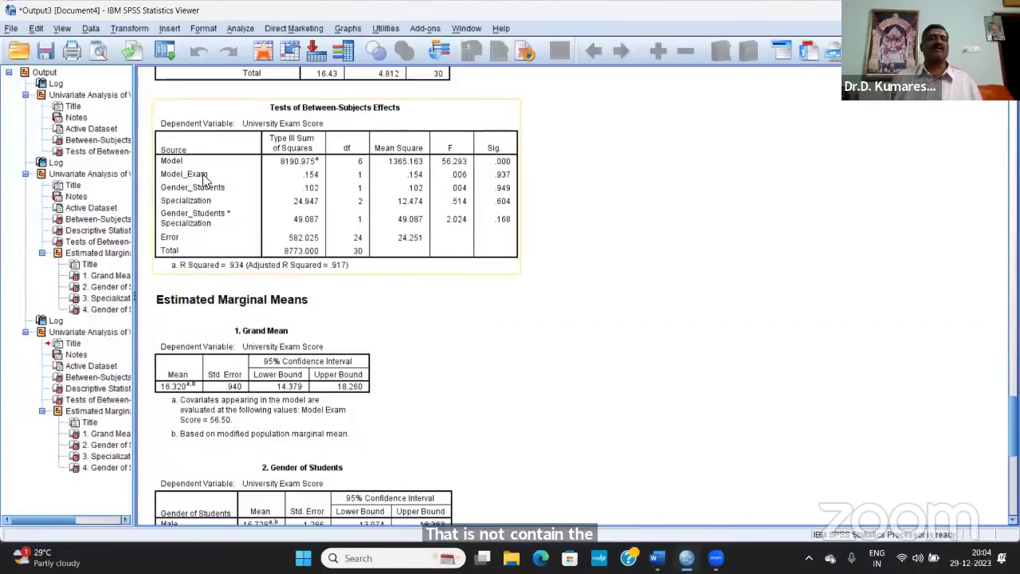
Compare the Intercept row in the previous run's effects table with the table of the run without an intercept.
scroll(263, 211, "up", 10)
scroll(295, 222, "up", 15)
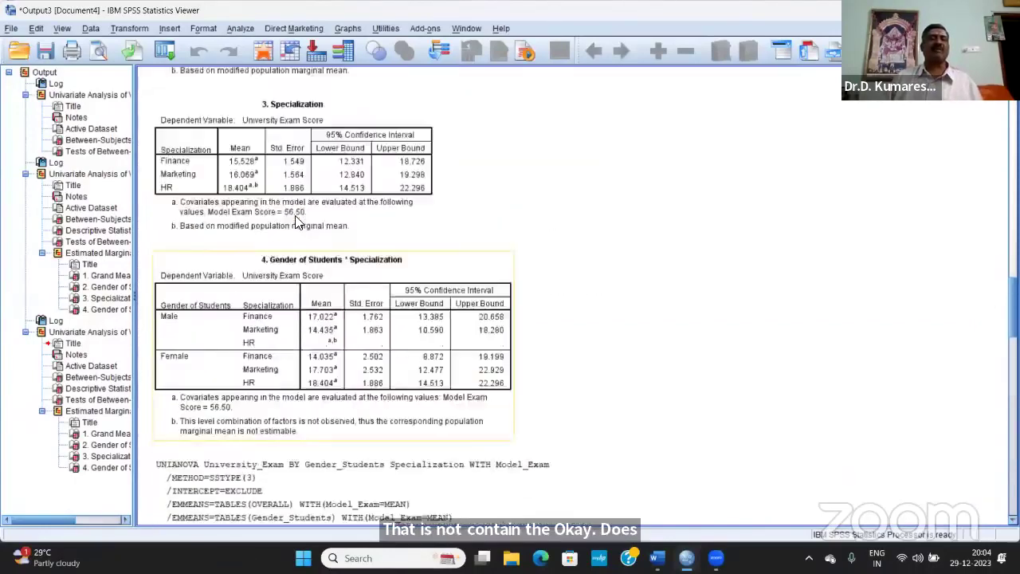
left_click(266, 243)
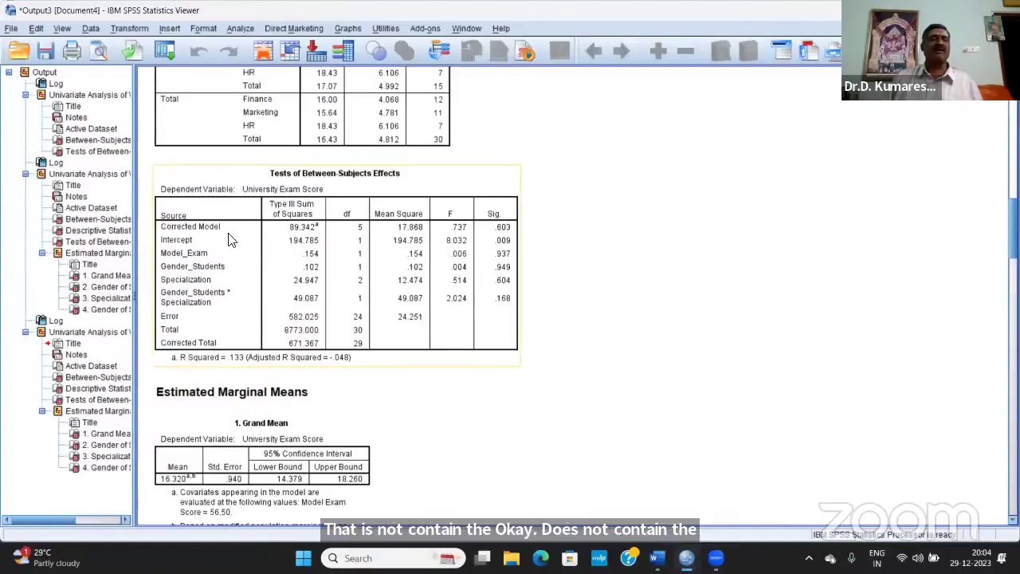
scroll(291, 243, "down", 20)
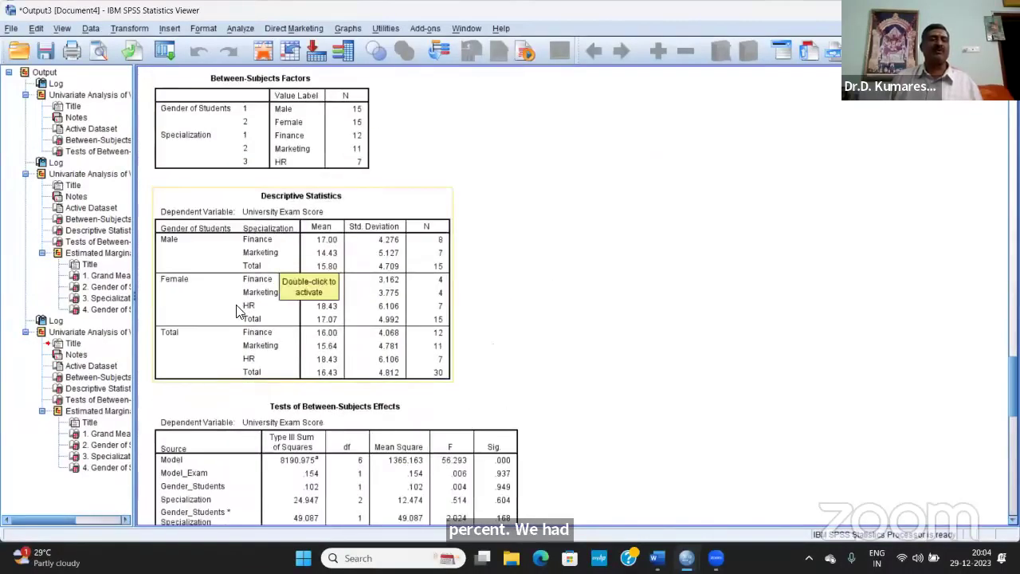
scroll(279, 375, "down", 3)
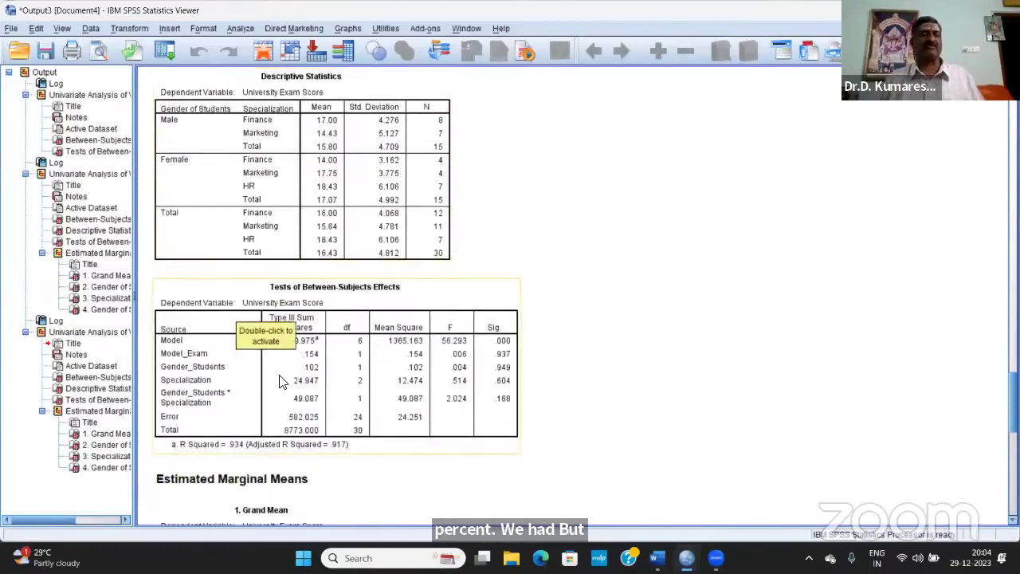
Recheck the effects table in Word and in the SPSS output, and return to the SPSS Data Editor.
key("alt+Tab")
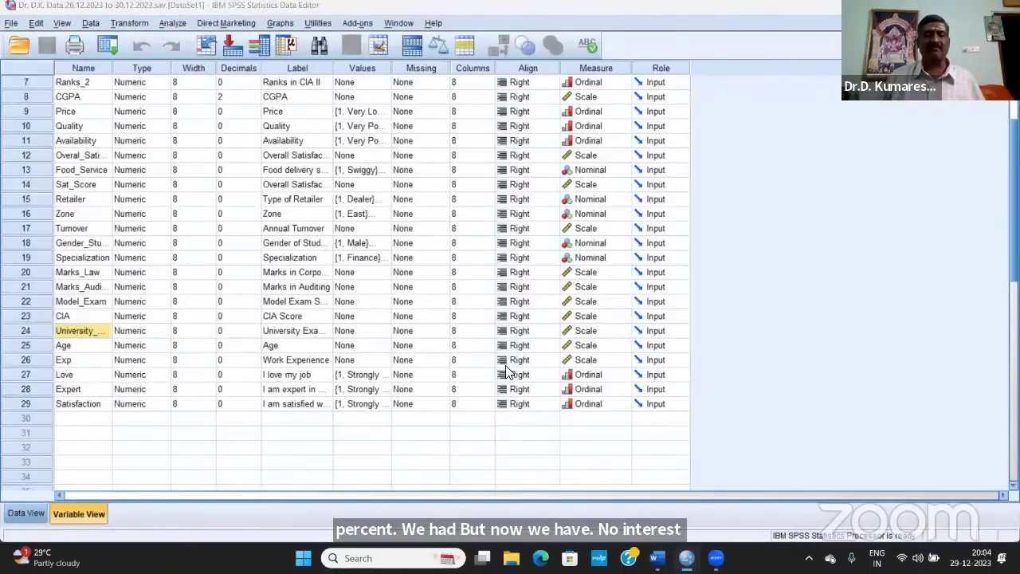
key("alt+Tab")
key("alt+Tab")
key("alt+Tab")
key("alt+Tab")
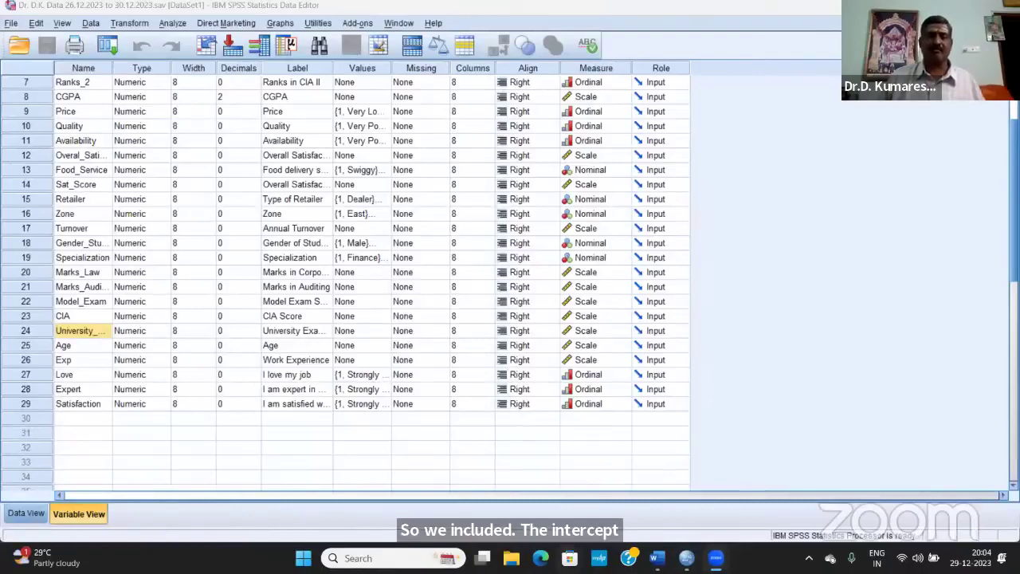
left_click(657, 558)
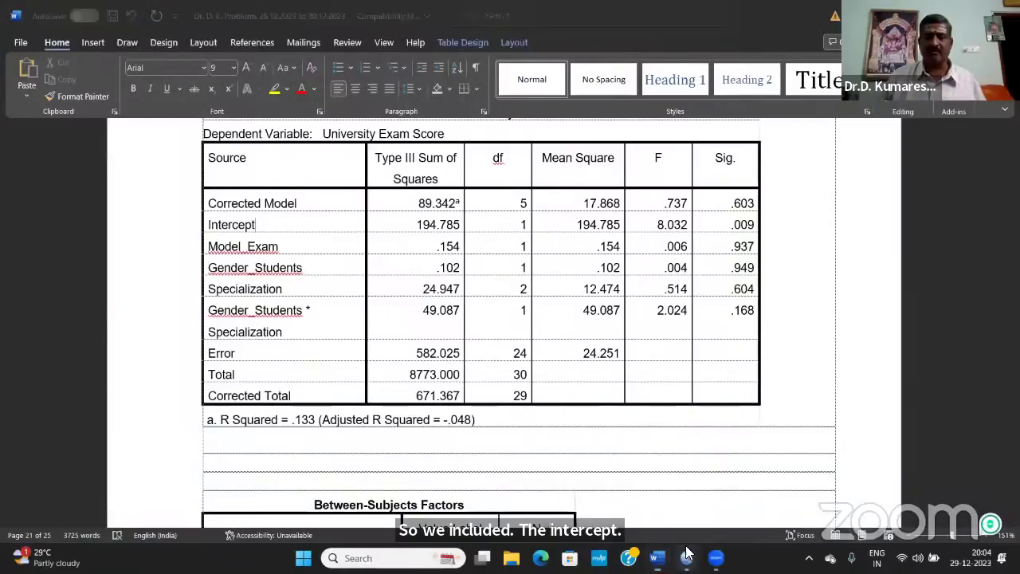
mouse_move(687, 558)
left_click(721, 502)
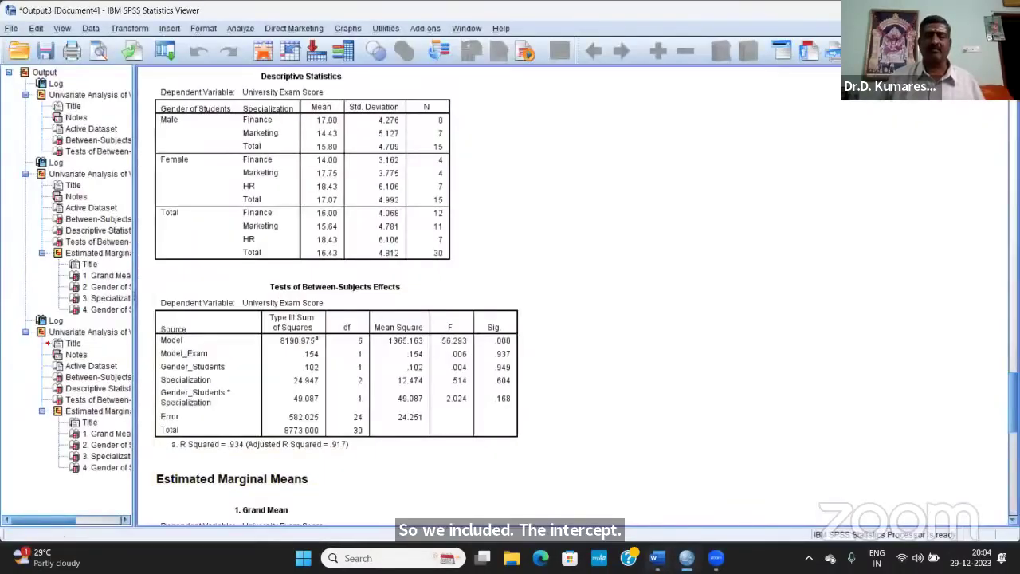
left_click(604, 478)
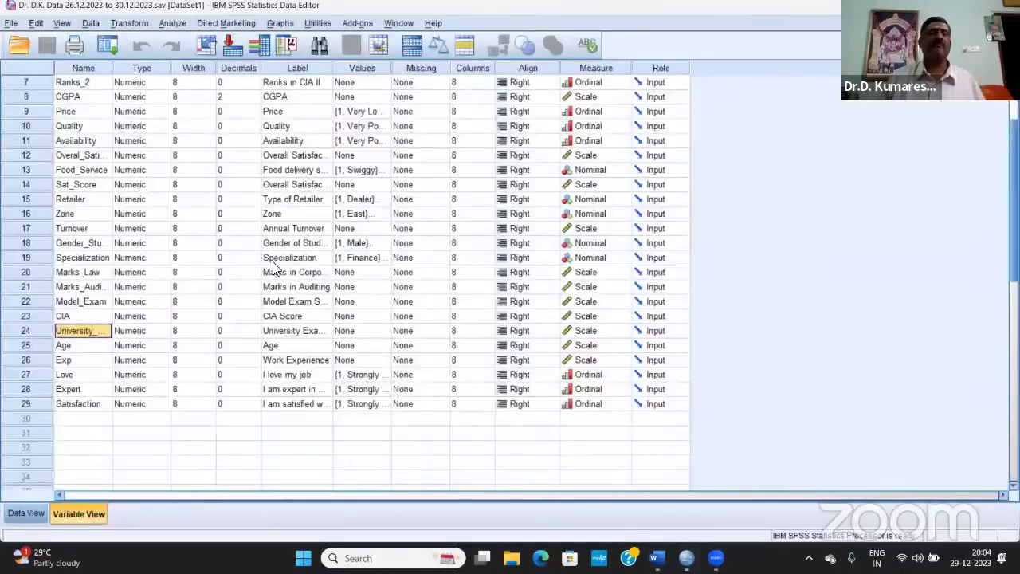
Open the General Linear Model Univariate setup and include the intercept in the full factorial model.
left_click(173, 23)
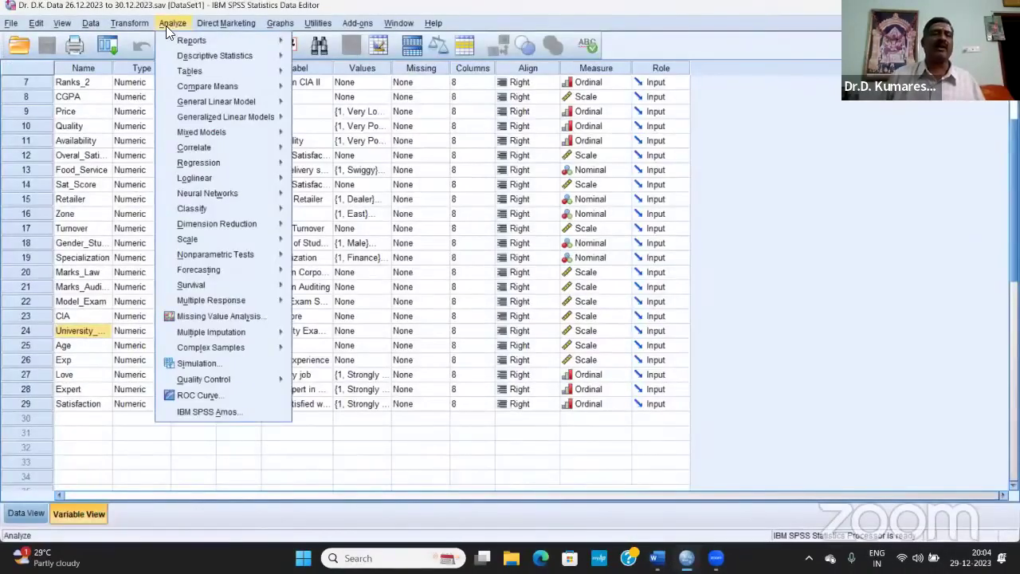
mouse_move(244, 102)
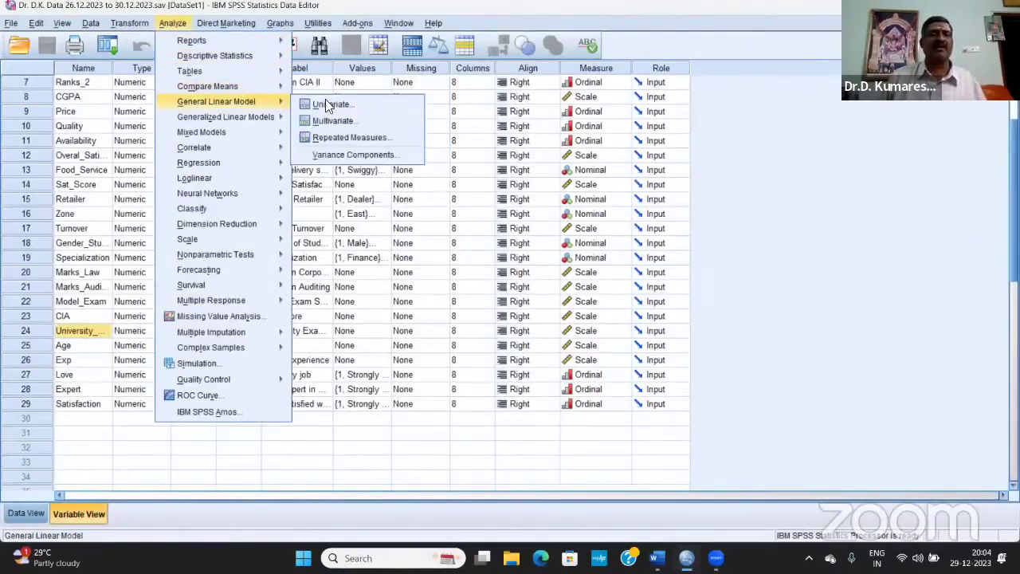
left_click(388, 106)
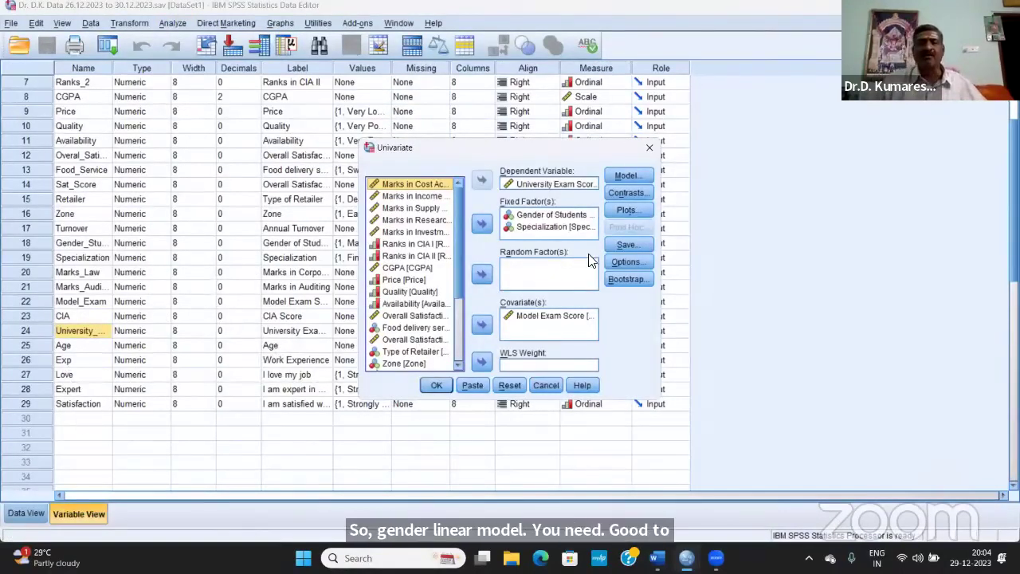
left_click(618, 260)
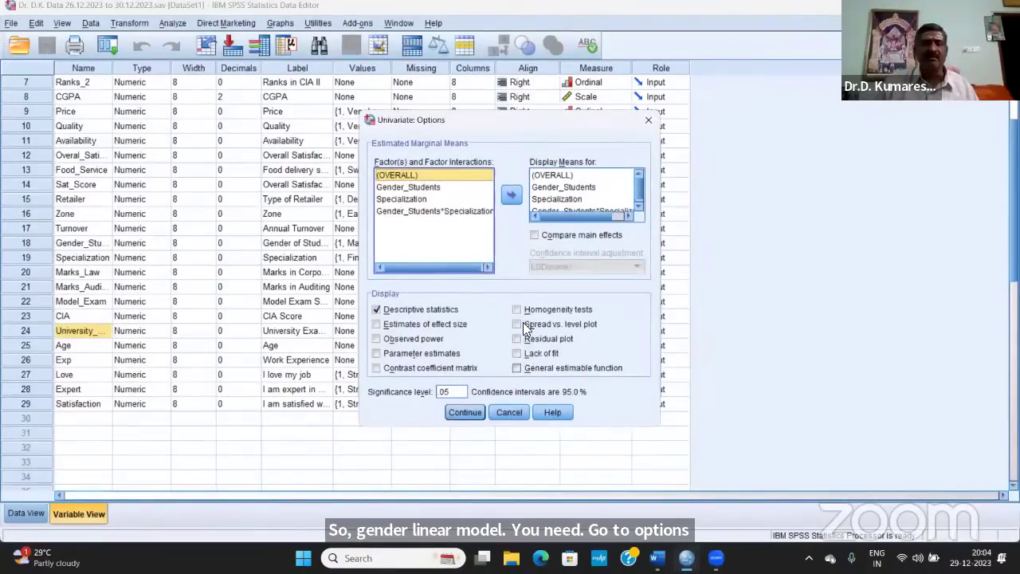
left_click(501, 412)
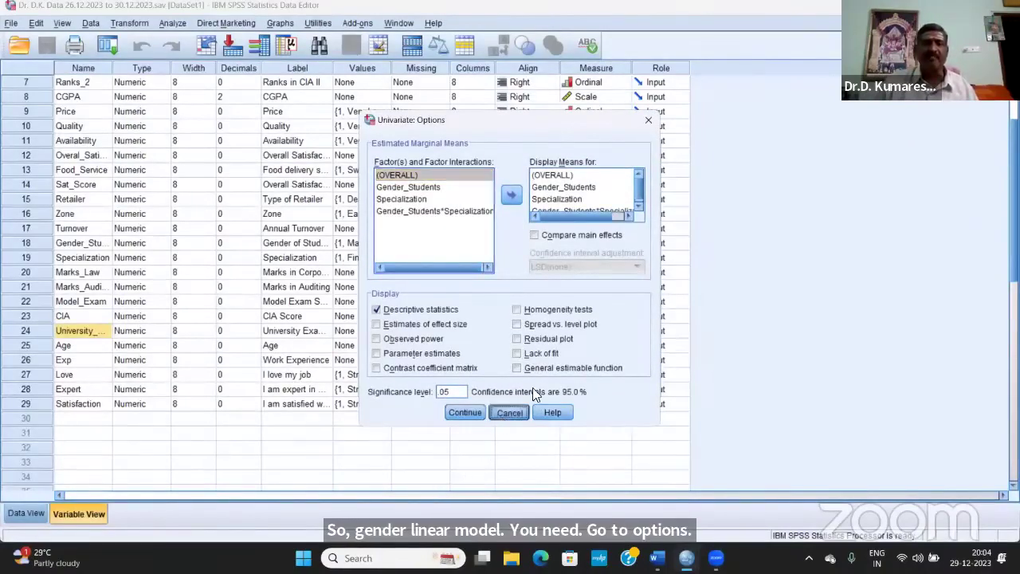
left_click(630, 169)
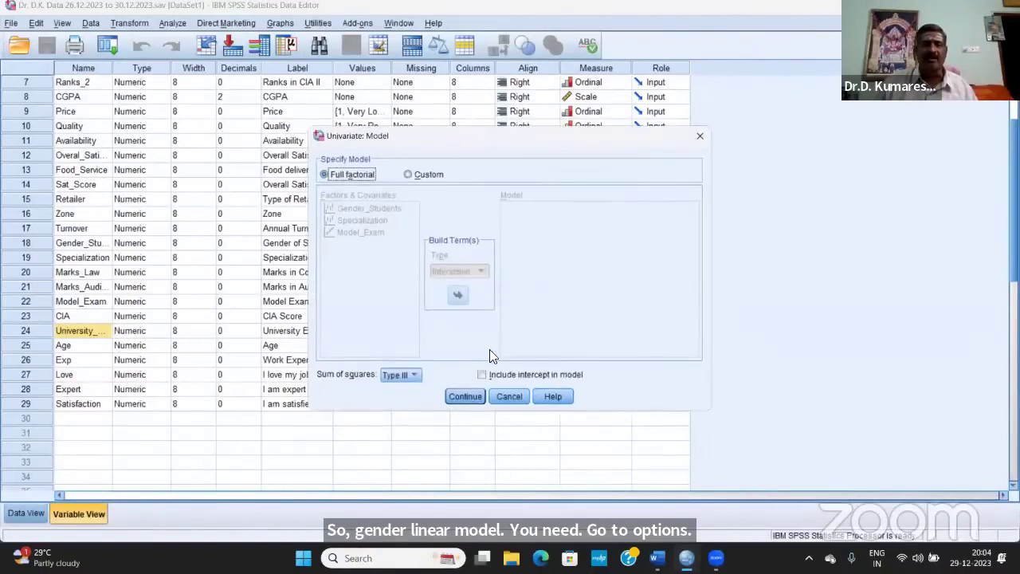
left_click(483, 374)
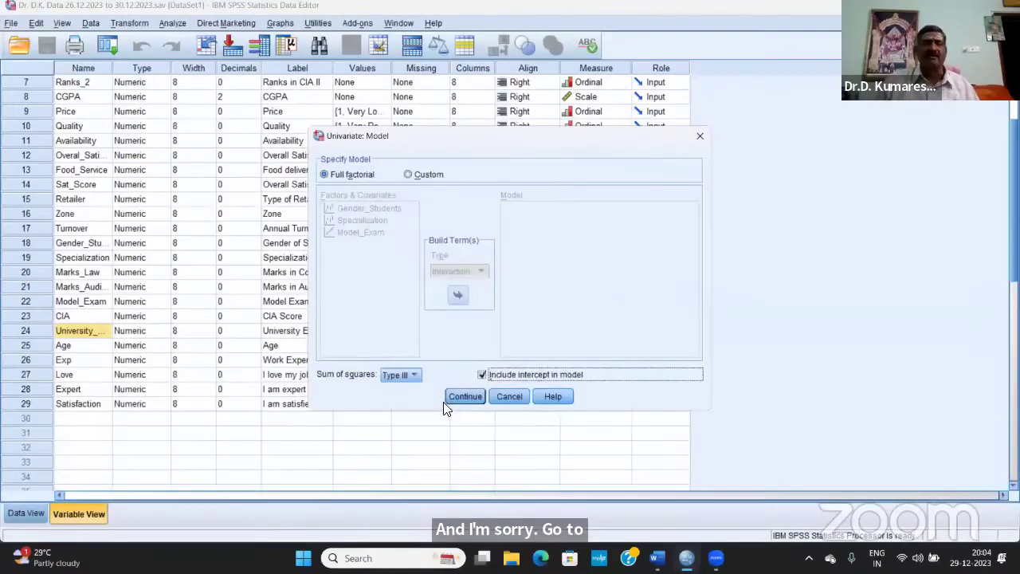
left_click(457, 397)
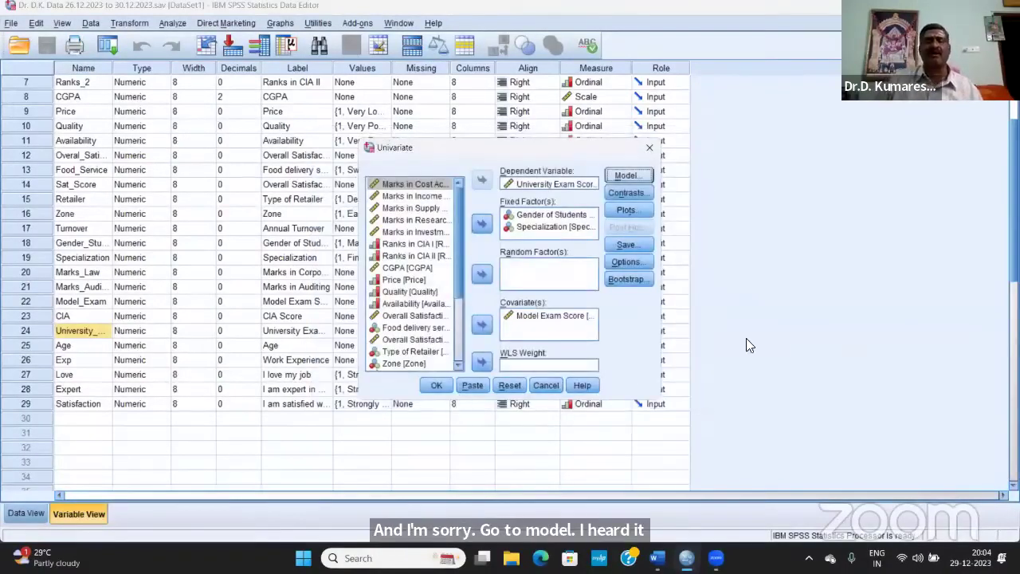
Remove the Gender_Students*Specialization interaction from the displayed estimated marginal means in the Univariate options.
left_click(626, 260)
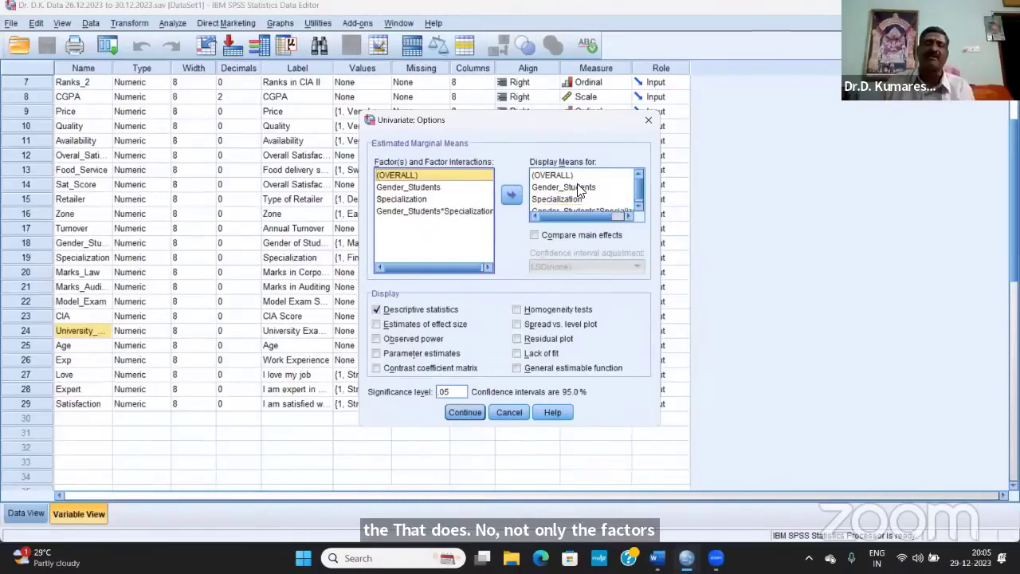
scroll(577, 200, "down", 1)
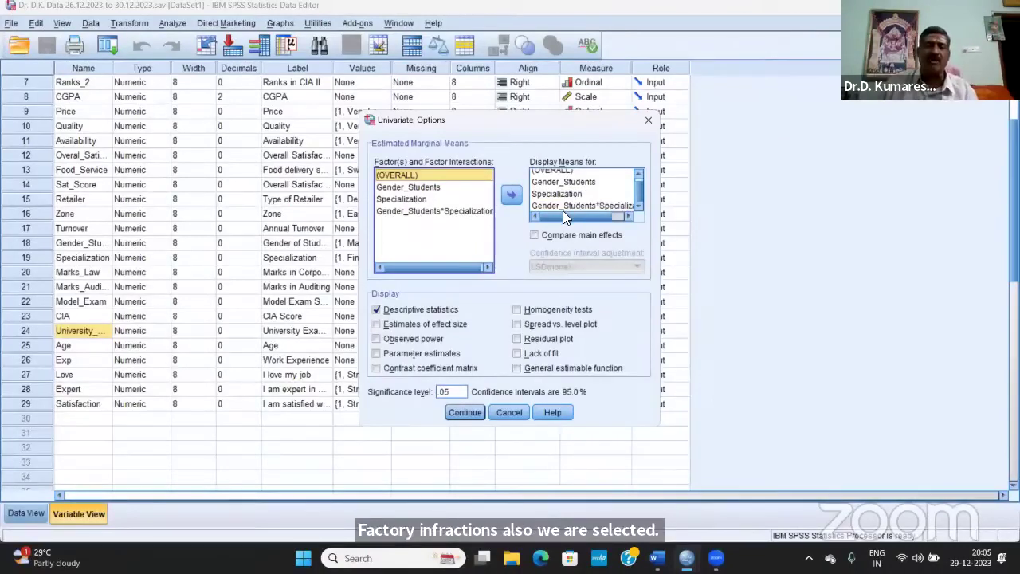
left_click(565, 206)
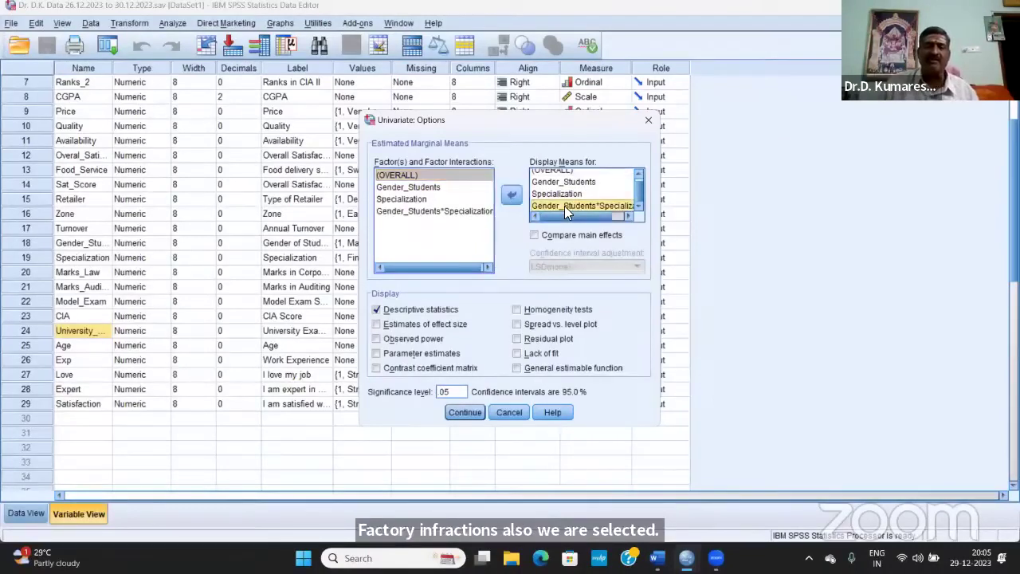
left_click(512, 196)
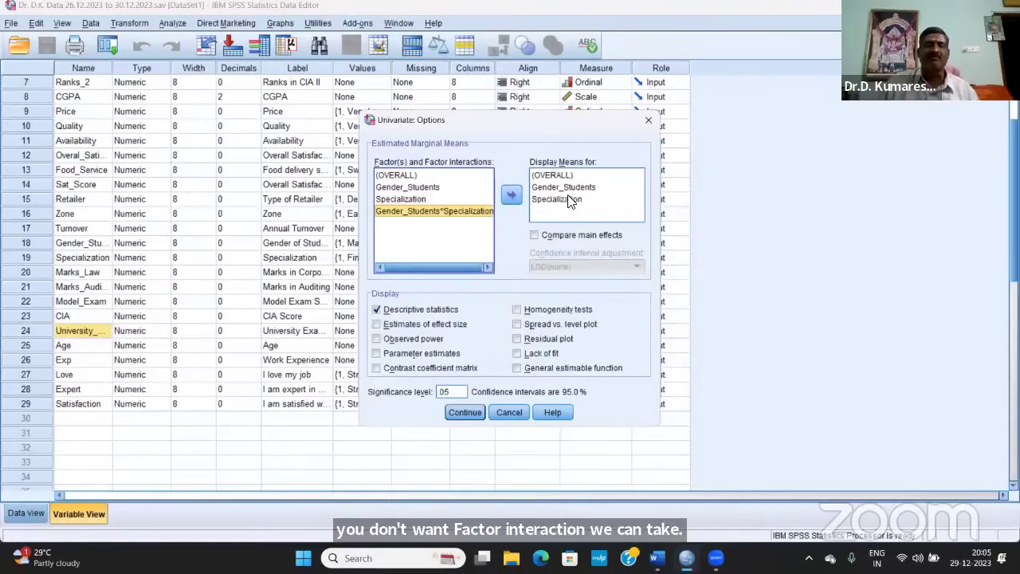
Try the main effects comparison, view its confidence interval adjustment choices, and disable the comparison again.
left_click(533, 236)
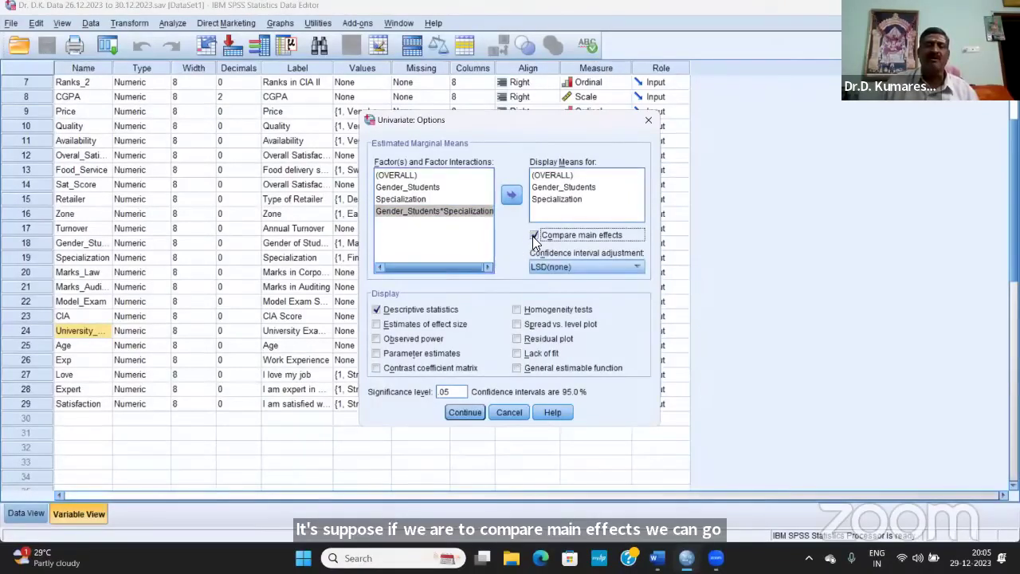
left_click(637, 268)
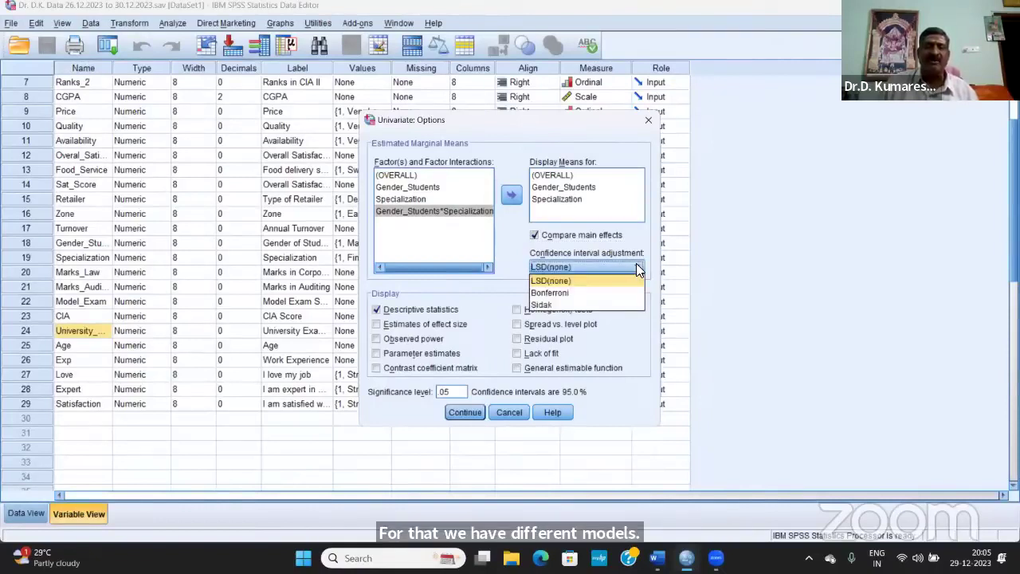
left_click(636, 267)
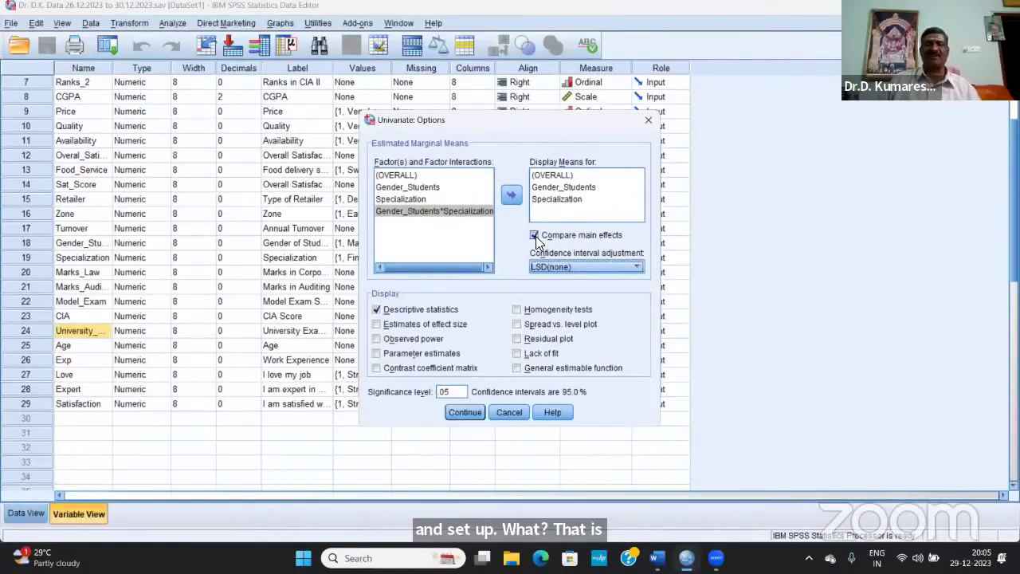
left_click(536, 236)
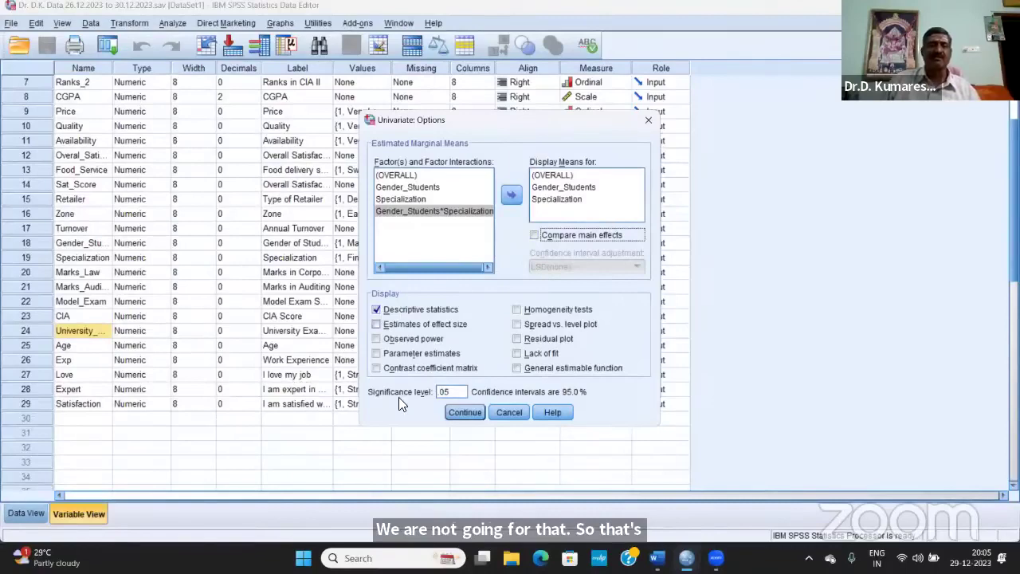
Run the univariate analysis with these options and review its effects and estimated marginal means tables.
left_click(464, 413)
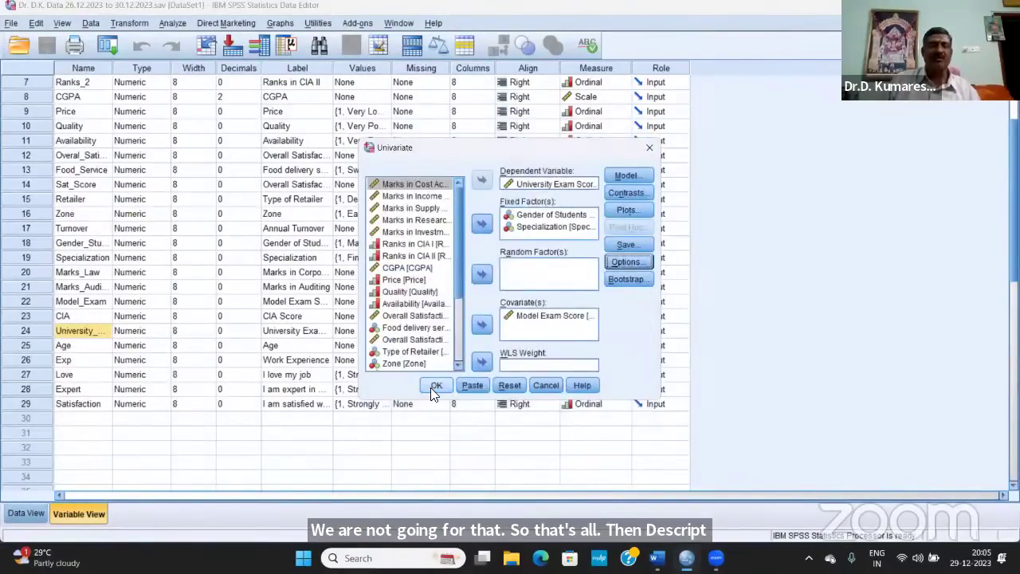
left_click(433, 386)
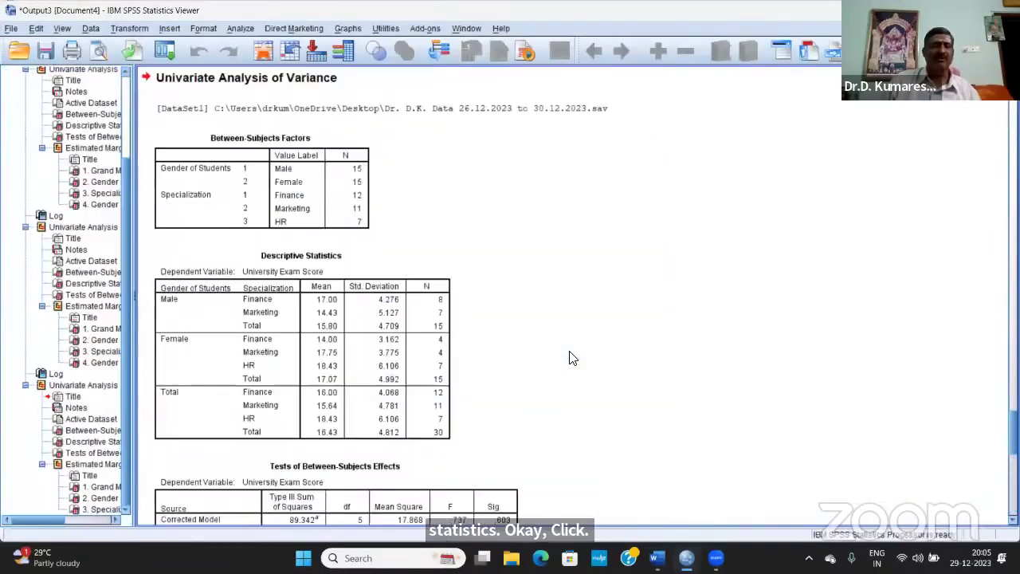
scroll(569, 358, "down", 10)
scroll(556, 364, "up", 4)
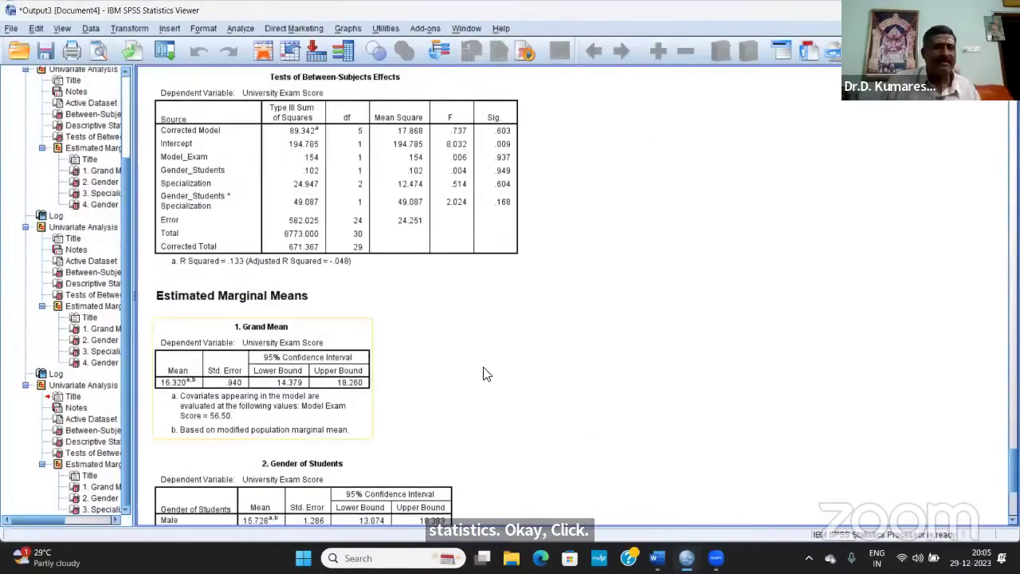
scroll(486, 403, "down", 3)
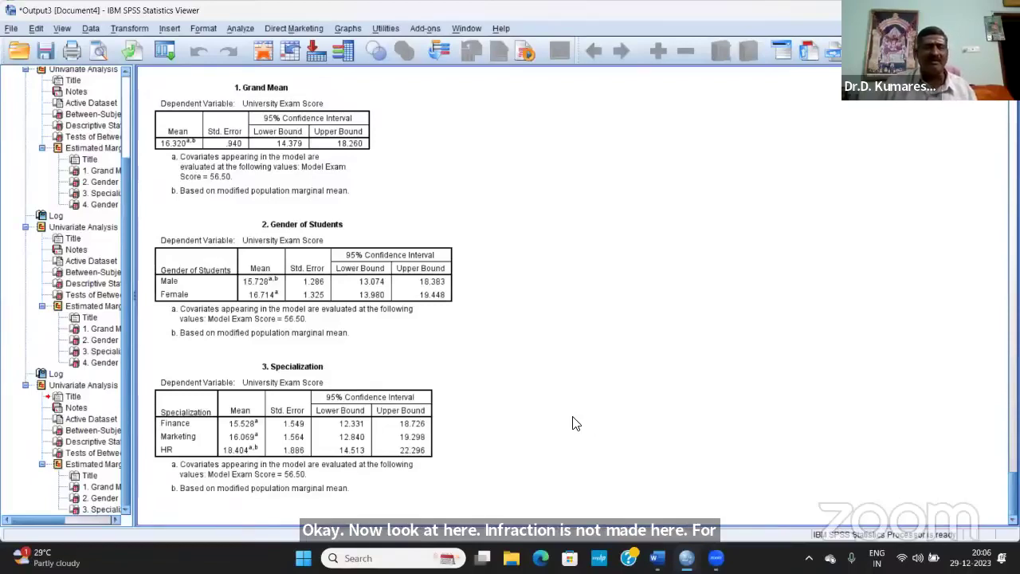
Examine the earlier runs' output for the Gender of Students * Specialization marginal means table.
scroll(525, 432, "down", 5)
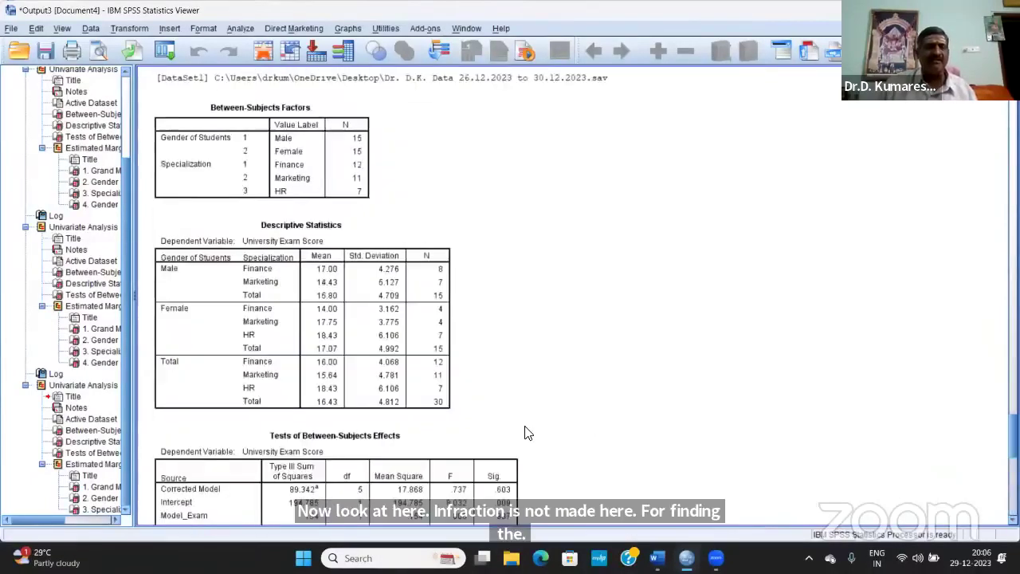
scroll(525, 433, "up", 10)
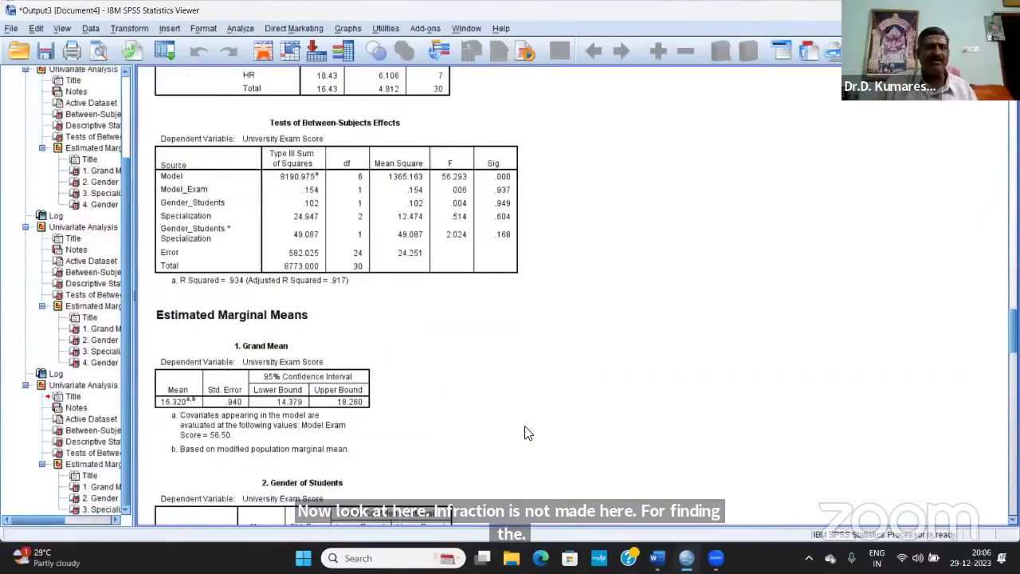
scroll(525, 433, "down", 6)
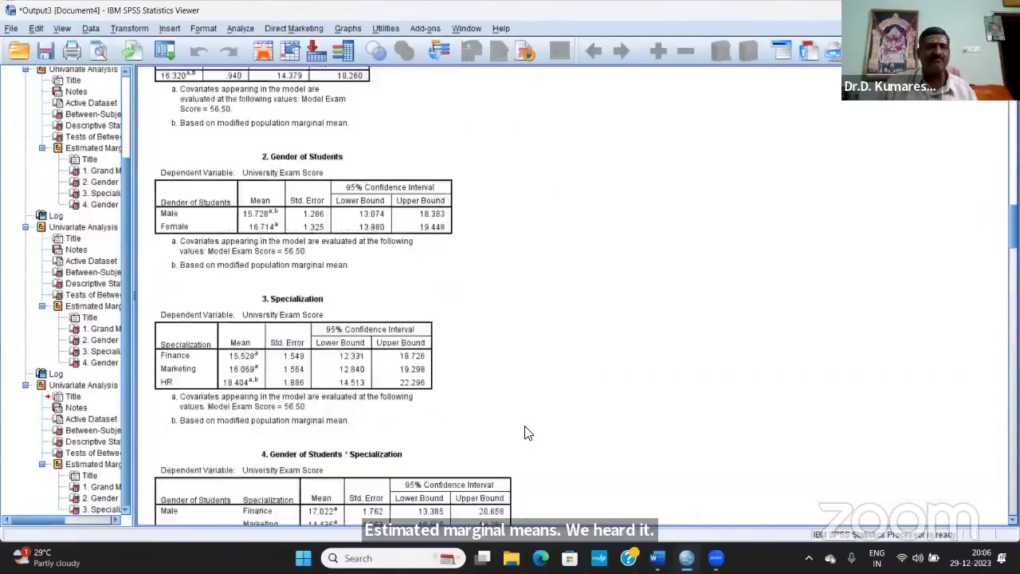
scroll(524, 433, "up", 2)
scroll(525, 433, "down", 2)
scroll(526, 432, "down", 3)
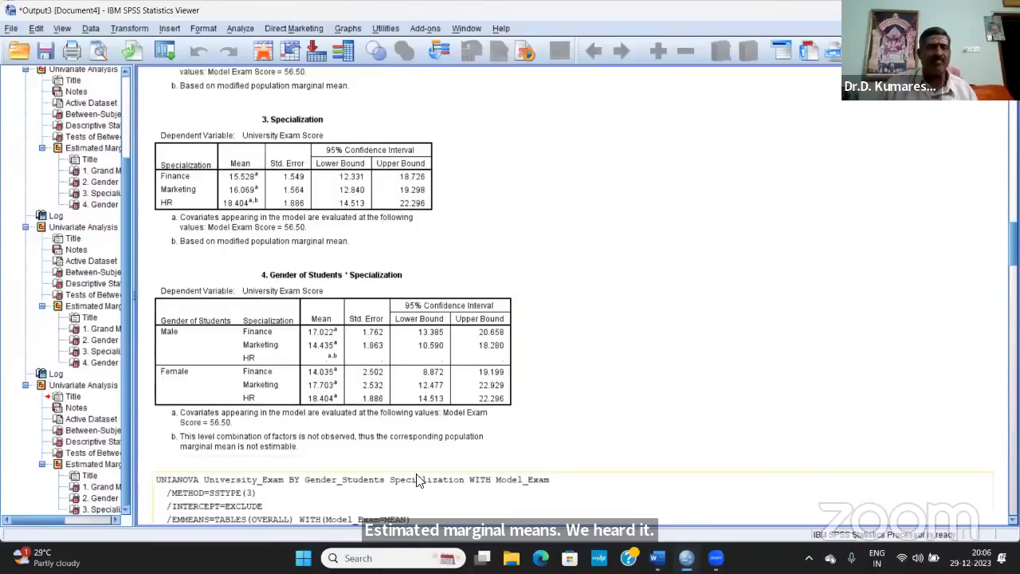
scroll(518, 415, "down", 3)
scroll(547, 398, "down", 10)
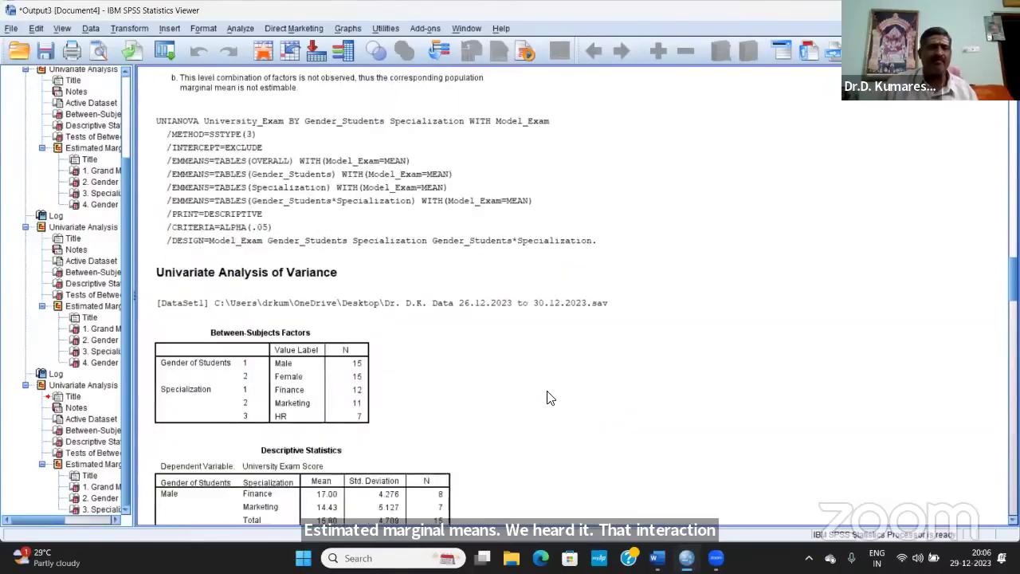
scroll(546, 392, "up", 6)
scroll(547, 393, "down", 5)
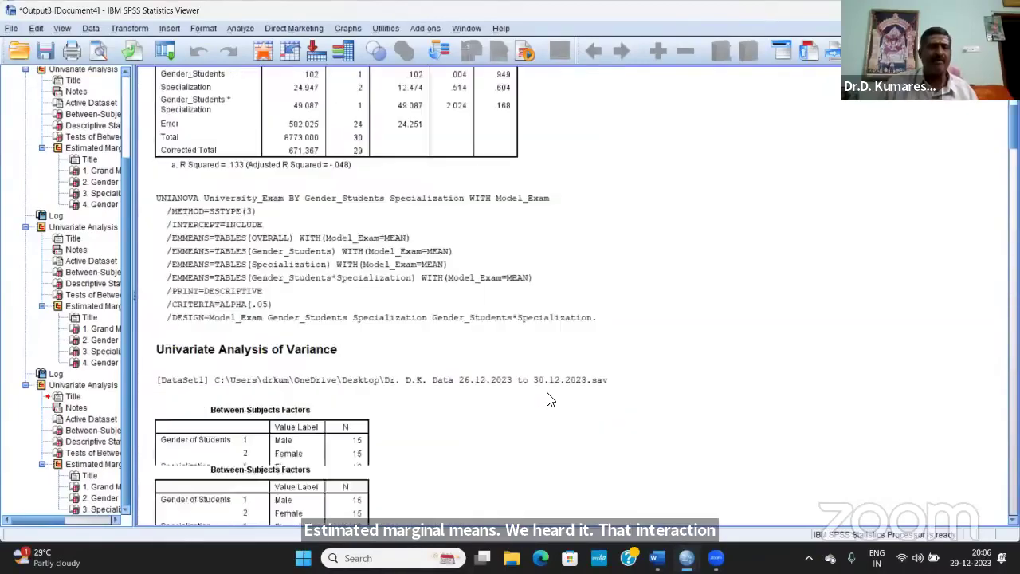
Switch to the Word document and locate the Gender of Students * Specialization marginal means table.
key("alt+Tab")
key("Tab")
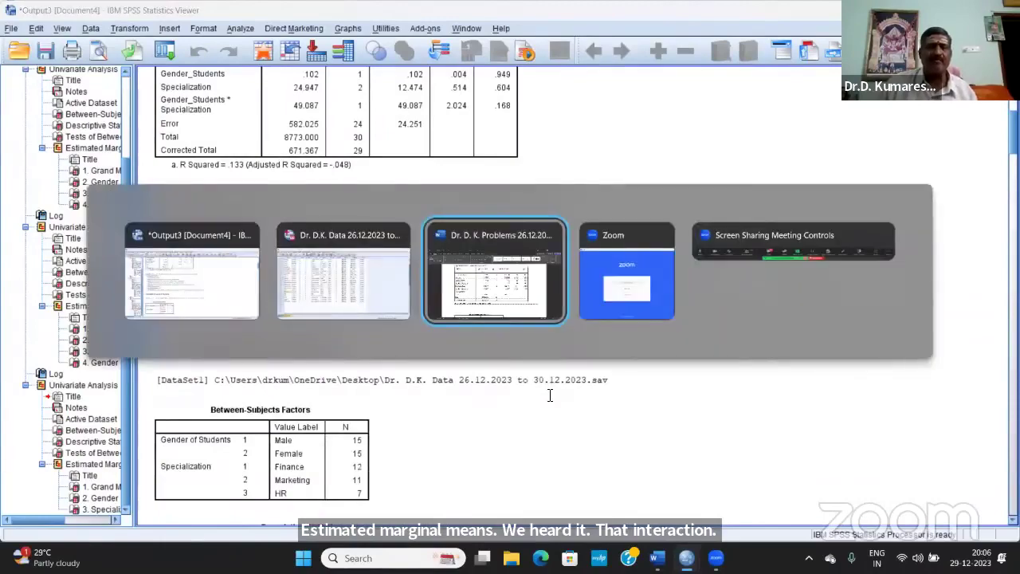
scroll(493, 361, "down", 15)
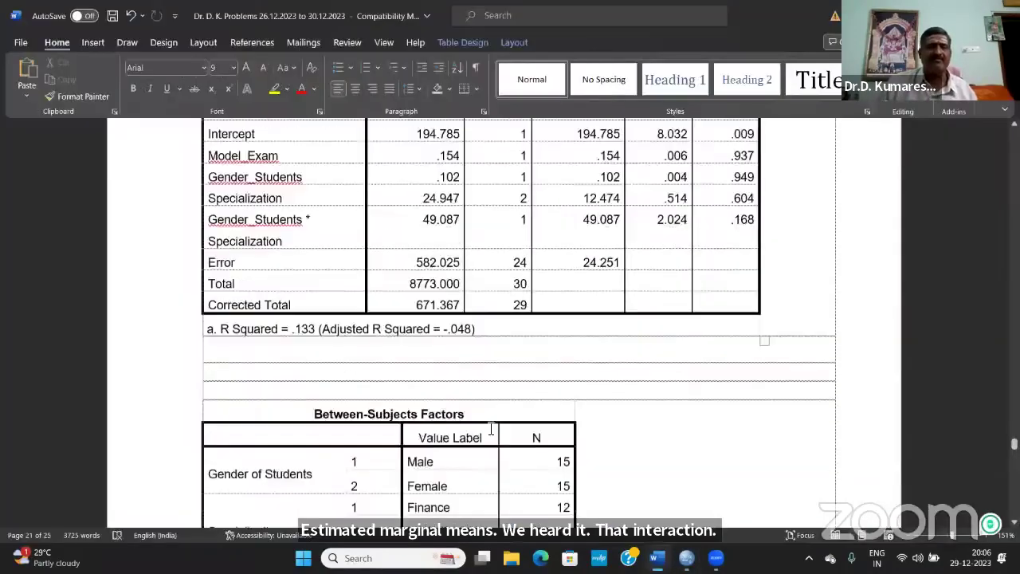
scroll(484, 436, "down", 12)
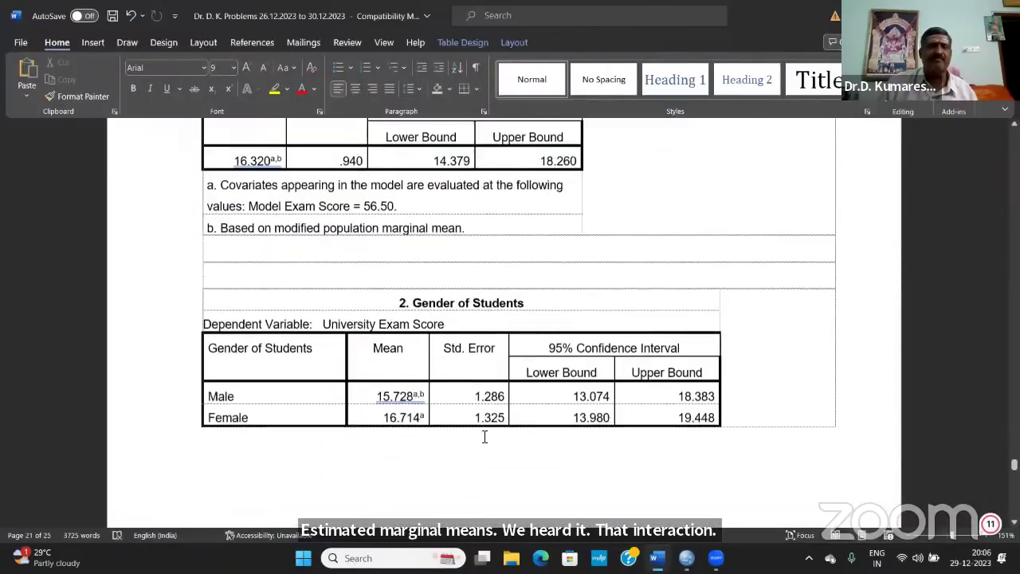
scroll(485, 436, "down", 4)
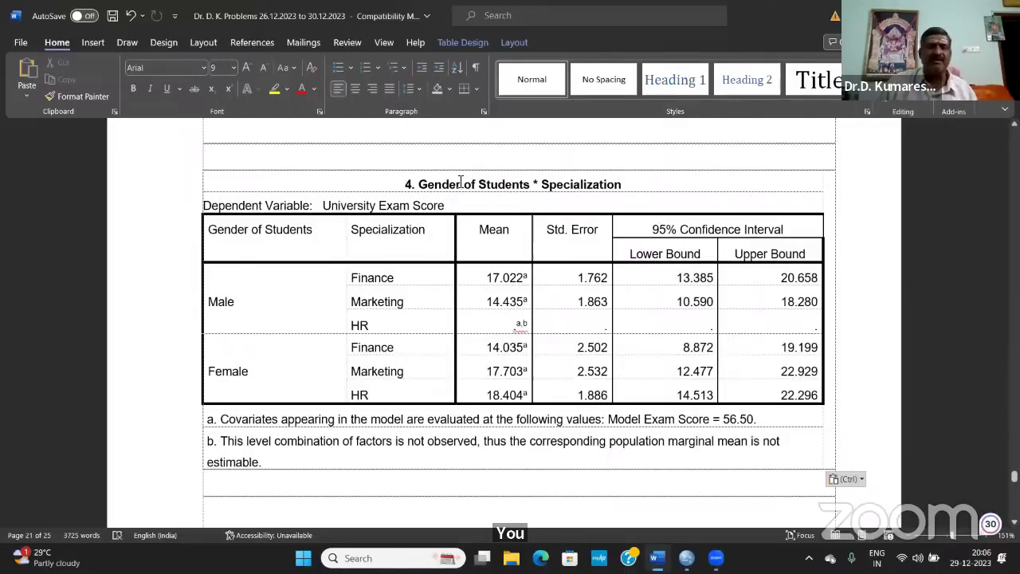
left_click(563, 188)
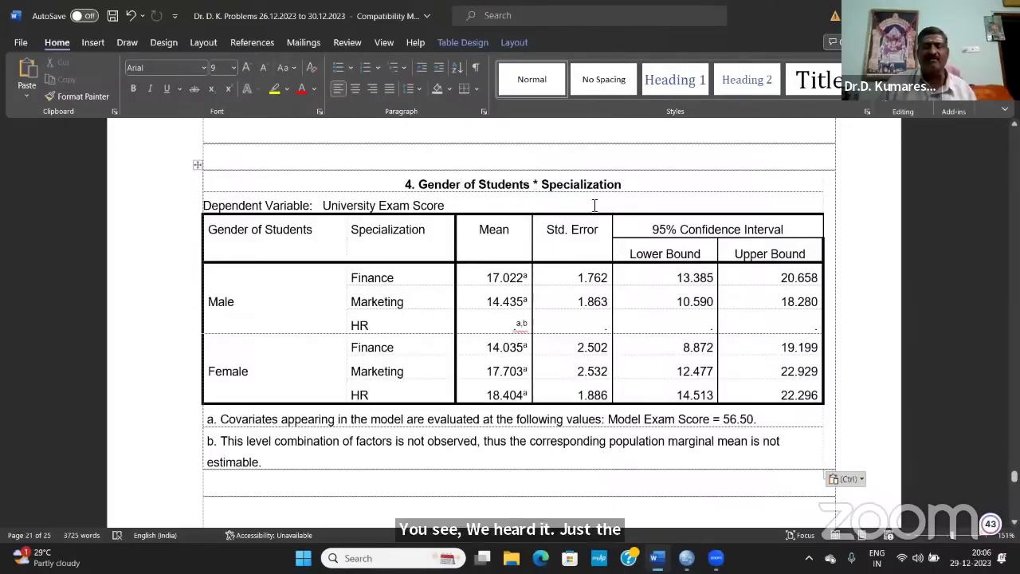
Return to the SPSS output and compare the separate gender and specialization means with the interaction table.
key("alt+Tab")
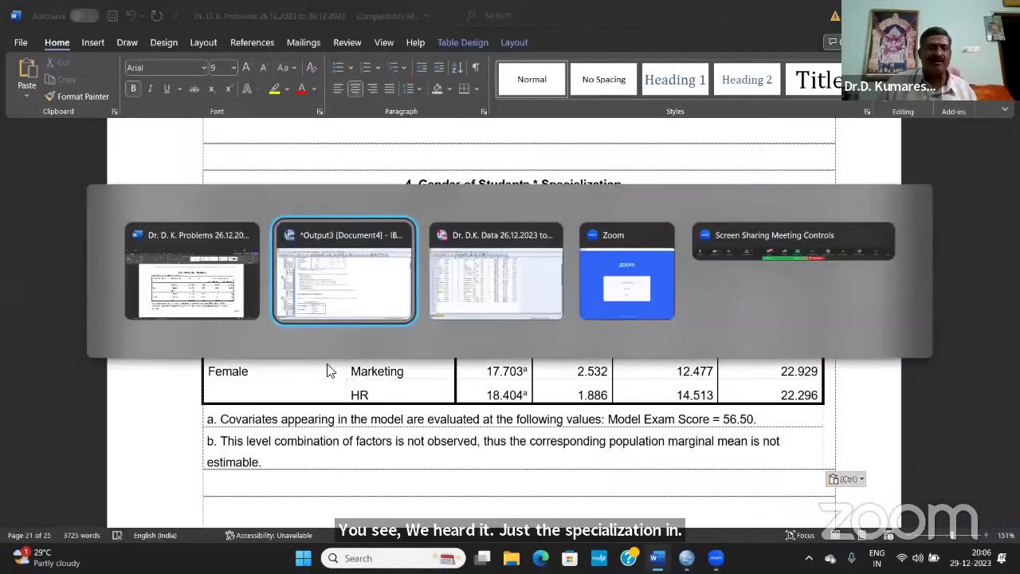
scroll(496, 262, "down", 10)
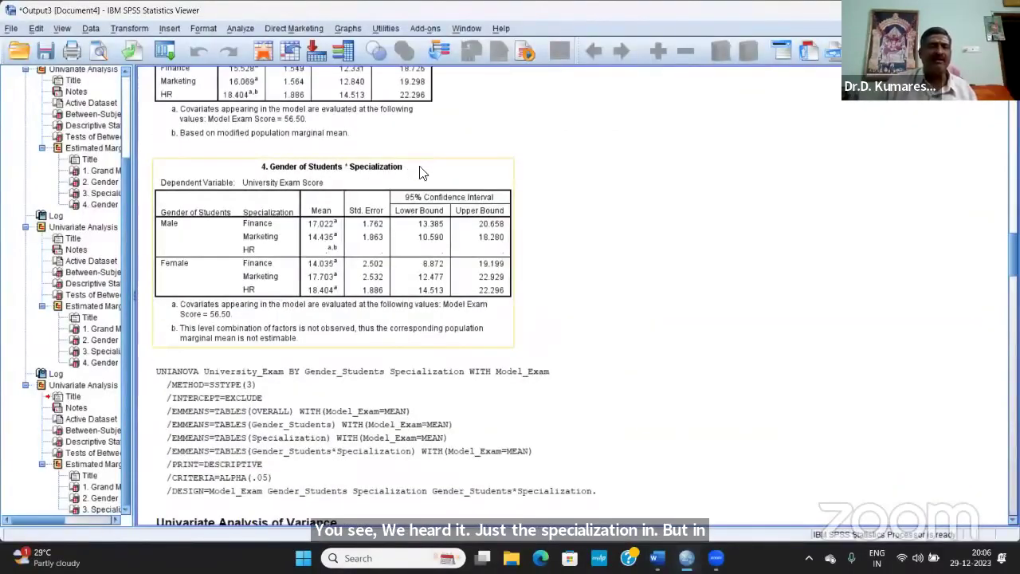
scroll(476, 209, "up", 3)
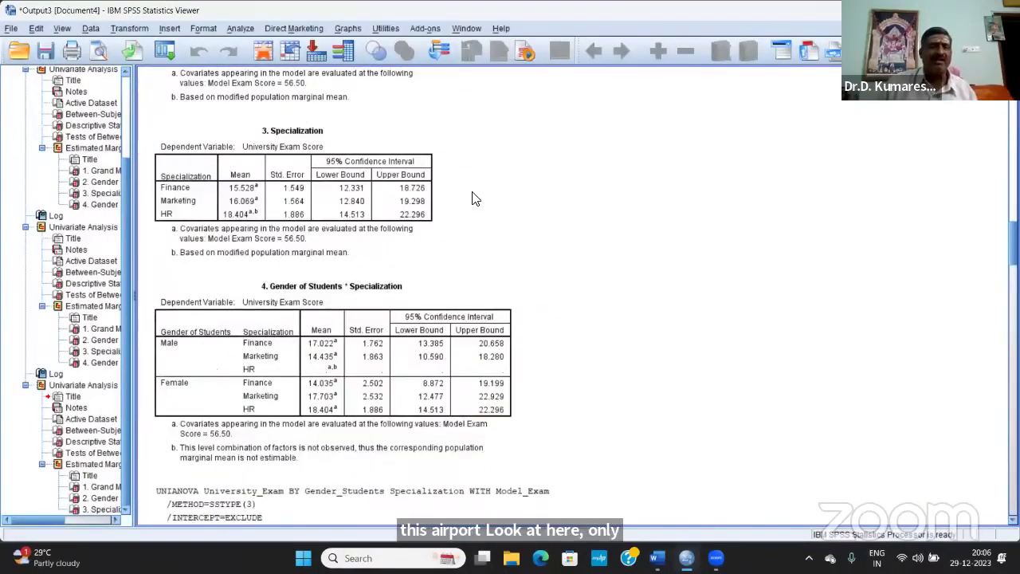
scroll(478, 263, "up", 3)
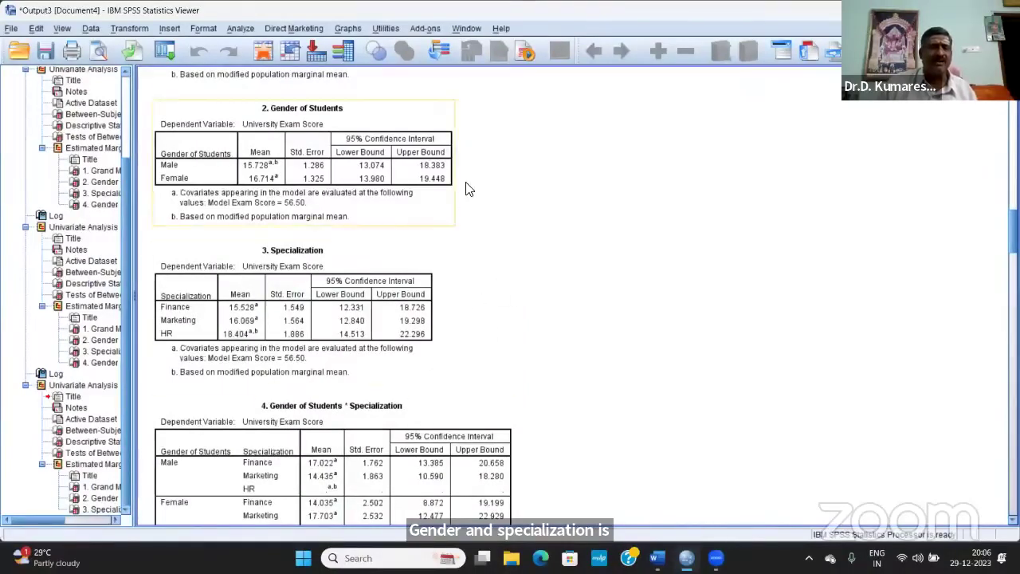
scroll(472, 302, "up", 5)
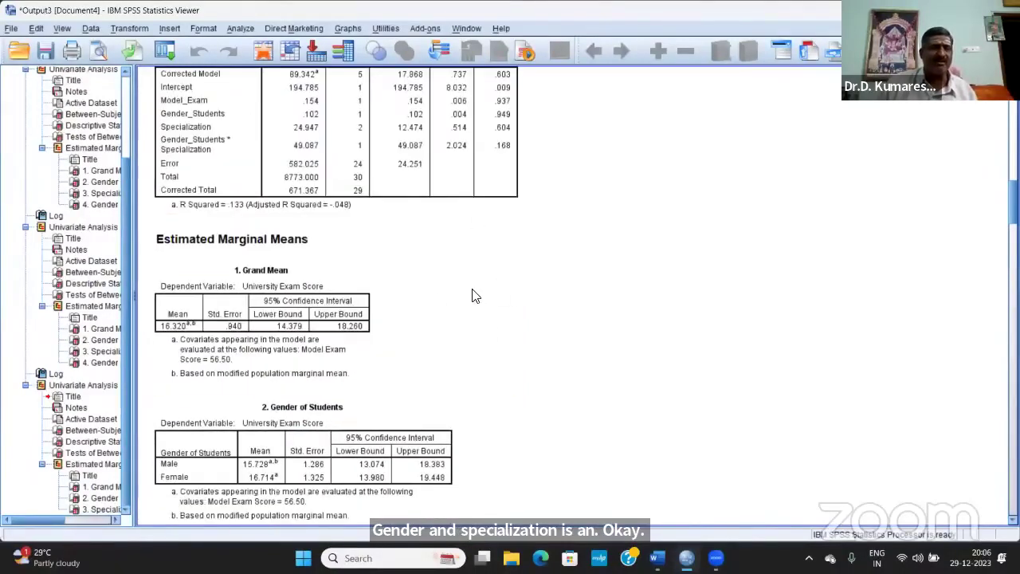
Reopen the Univariate analysis from the data file and add Gender_Students*Specialization to the displayed marginal means.
scroll(504, 335, "down", 15)
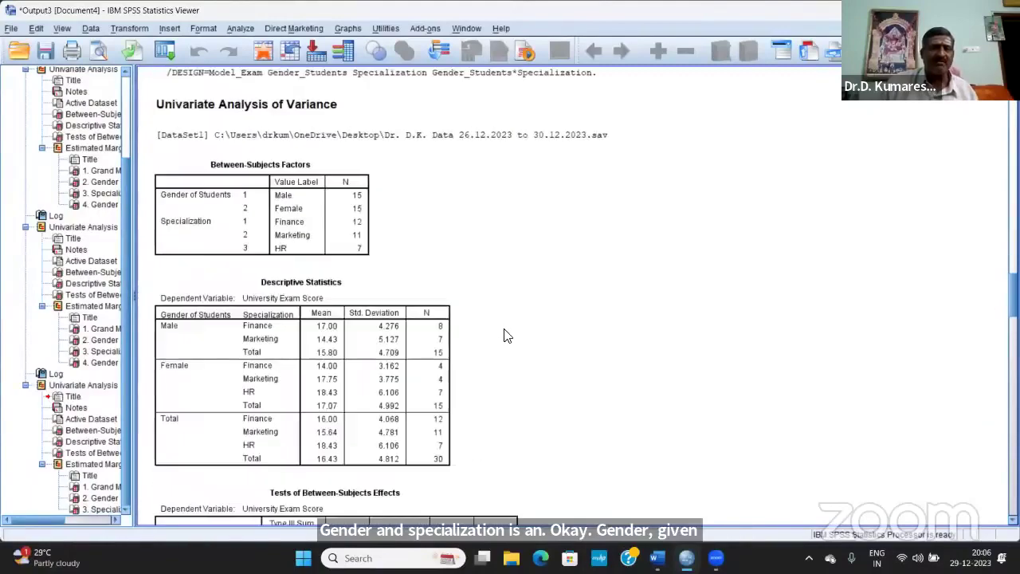
scroll(506, 342, "up", 8)
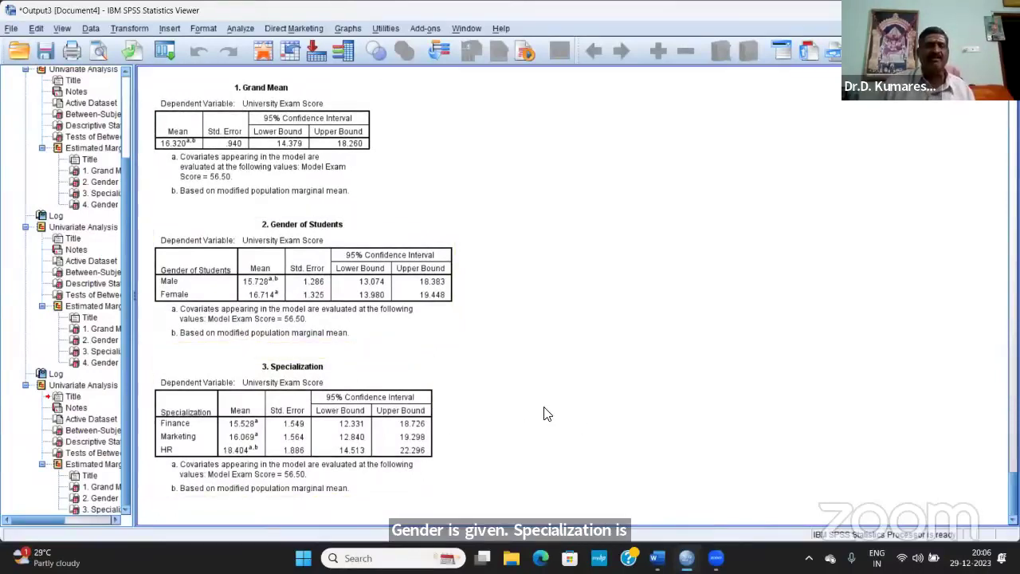
mouse_move(685, 549)
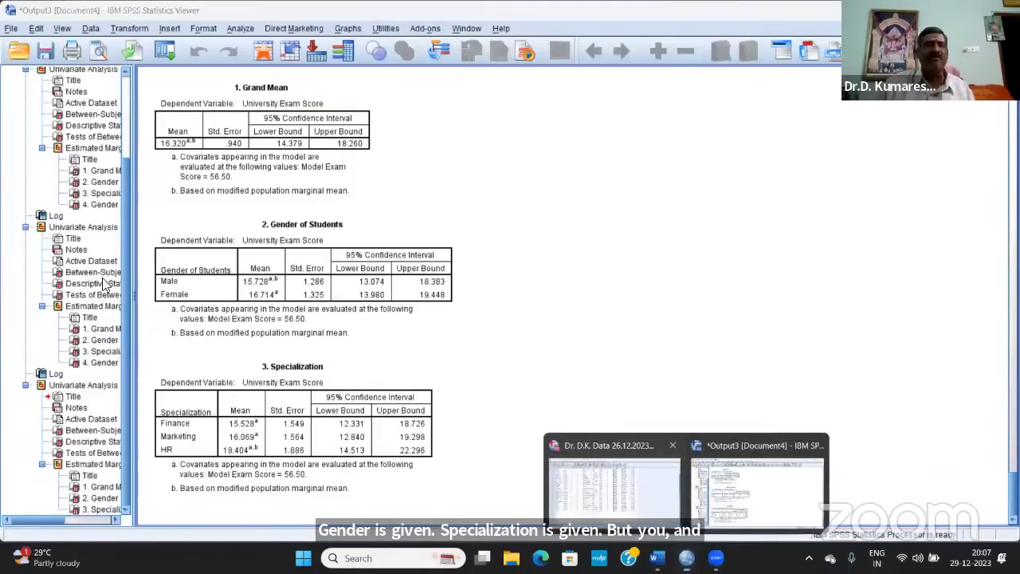
left_click(165, 50)
left_click(177, 23)
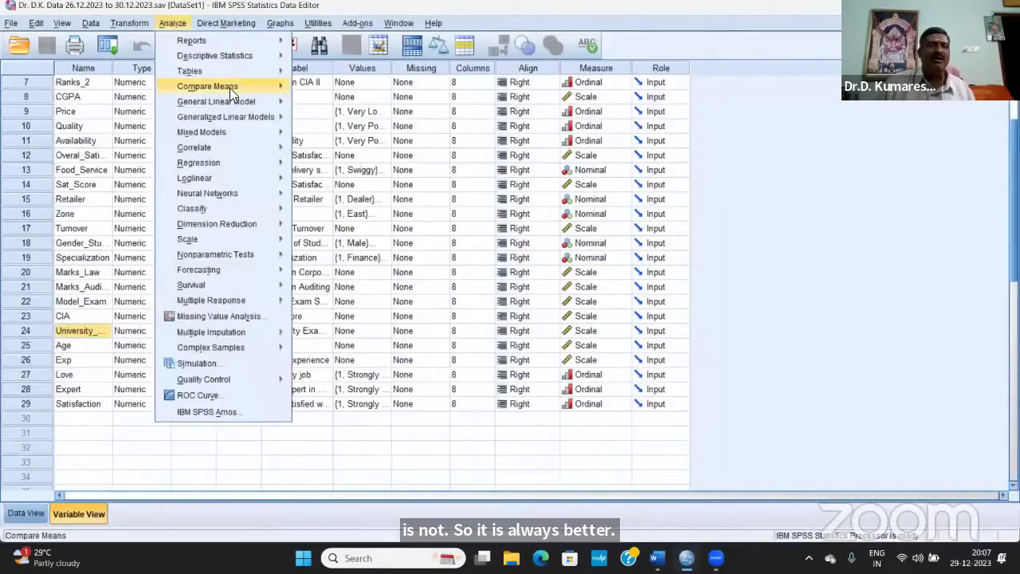
mouse_move(227, 101)
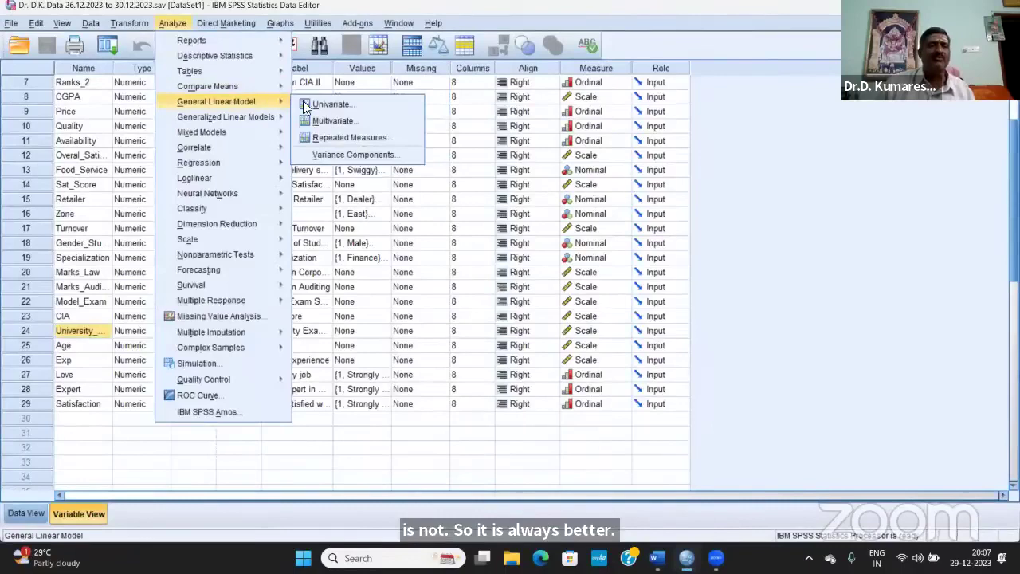
left_click(365, 104)
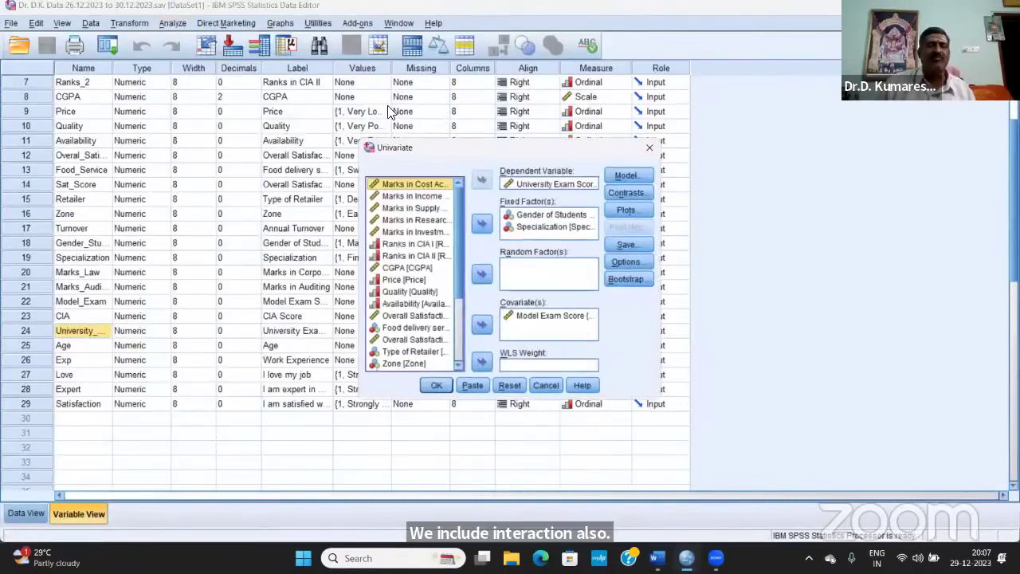
left_click(619, 259)
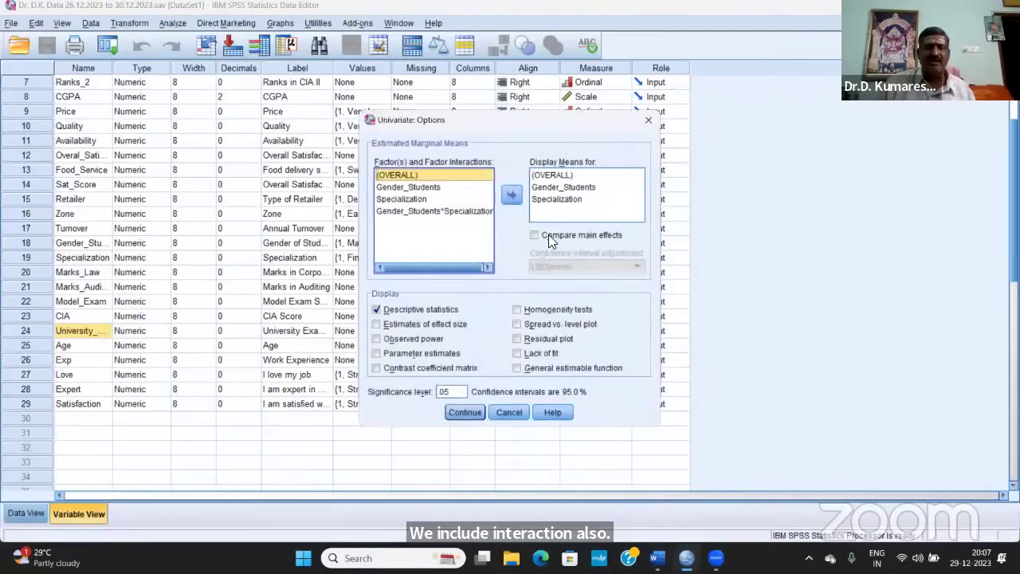
left_click(459, 210)
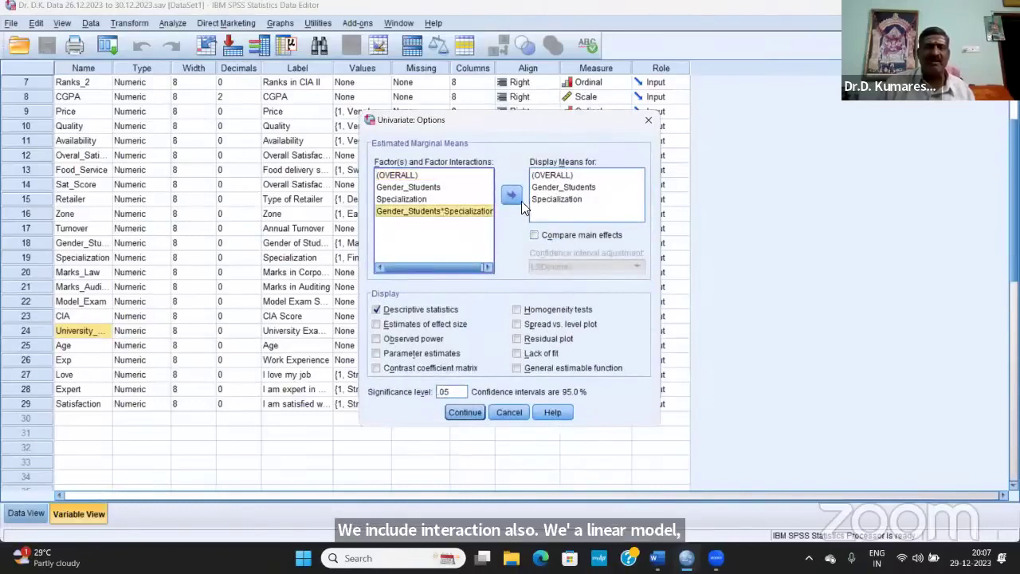
left_click(510, 196)
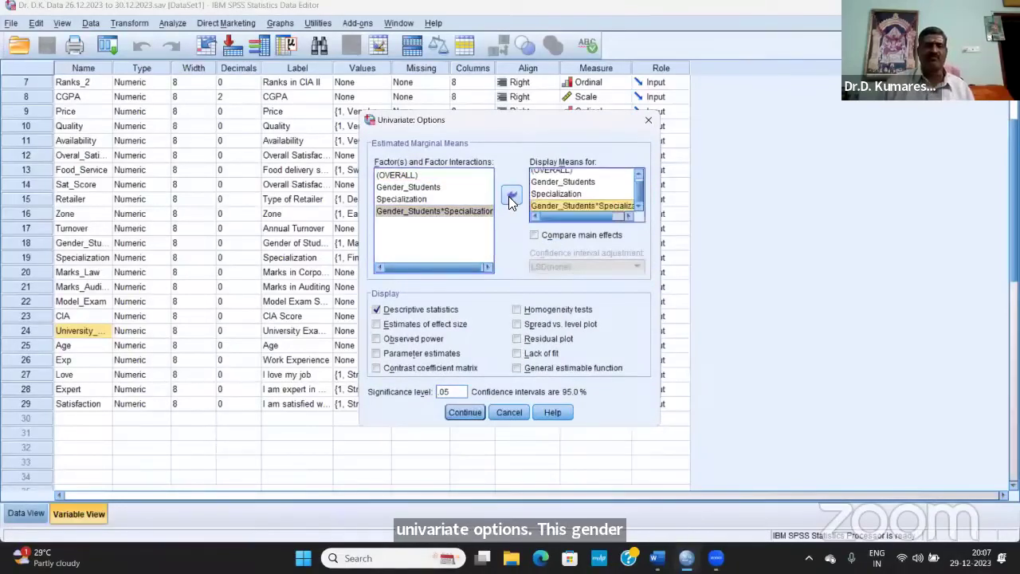
Exclude descriptive statistics from the Univariate options and run the analysis.
left_click(379, 315)
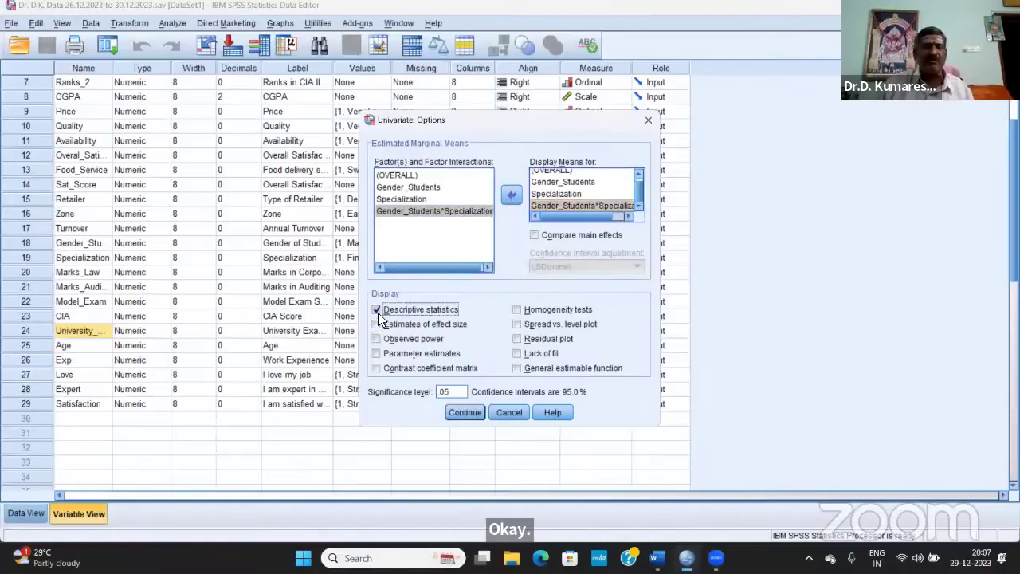
left_click(463, 413)
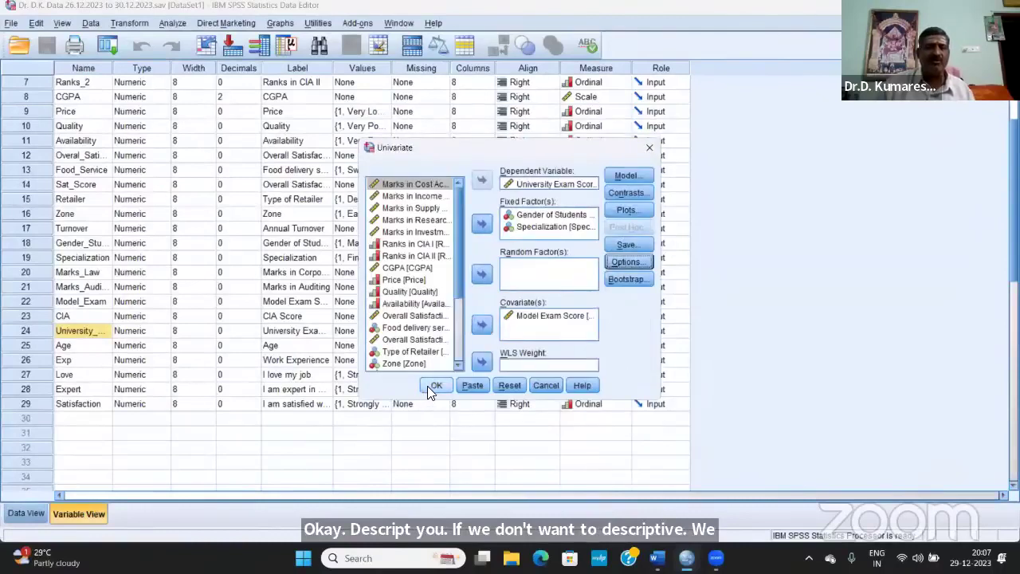
left_click(428, 386)
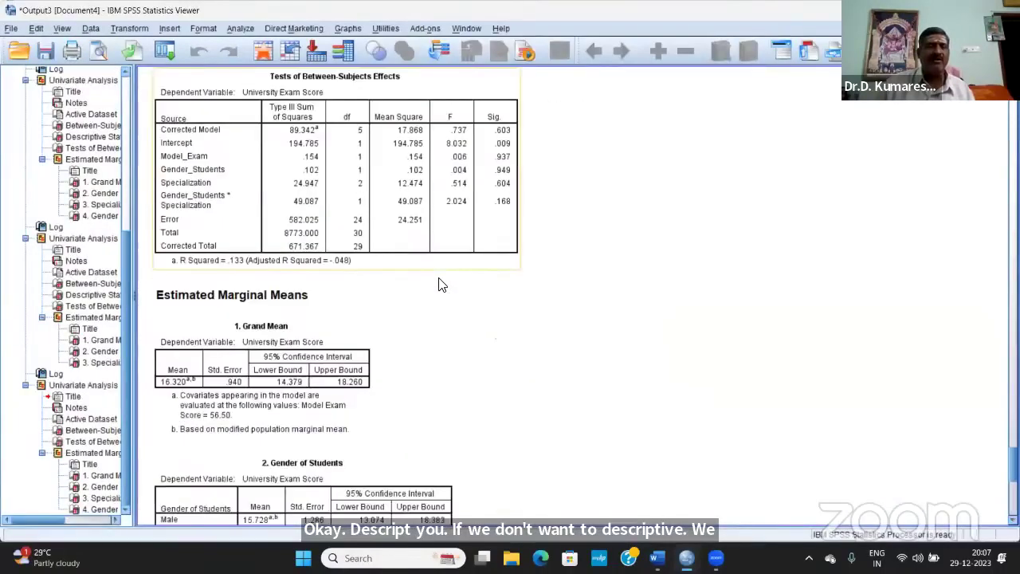
Examine the new output, then switch to the Word problems document to compare its Between-Subjects Factors and Descriptive Statistics tables.
scroll(372, 289, "up", 3)
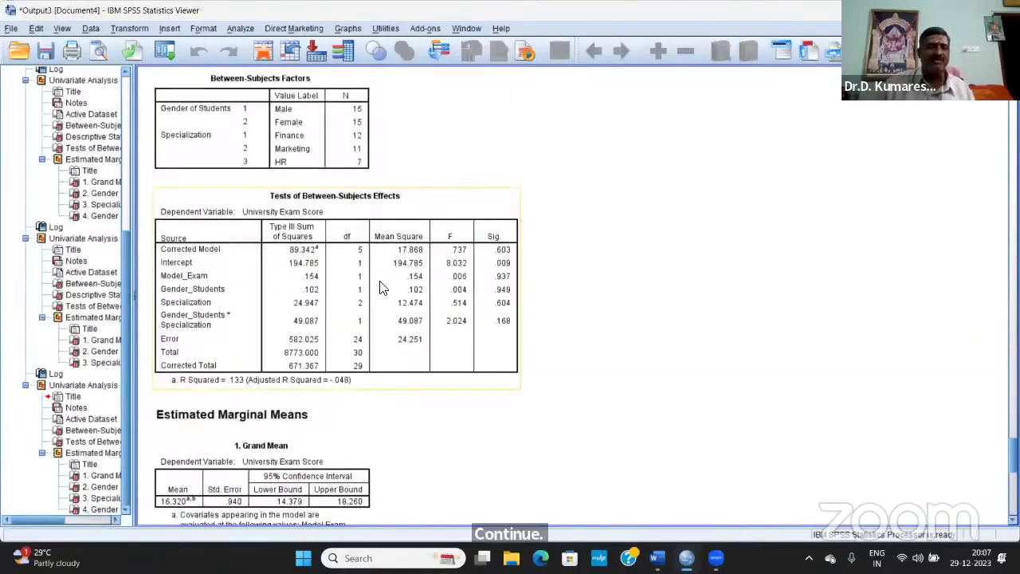
scroll(550, 310, "down", 3)
scroll(535, 351, "up", 19)
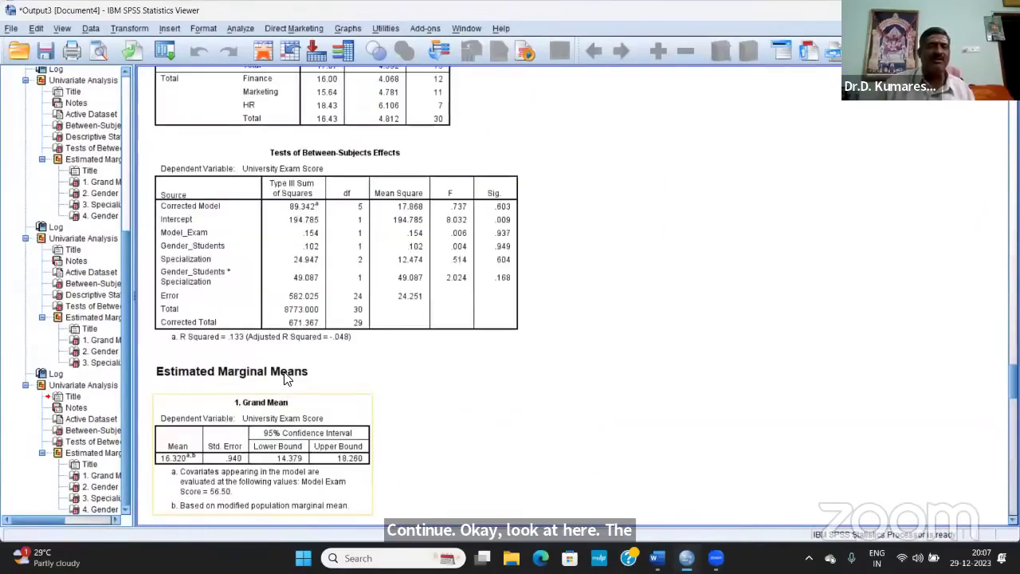
key("alt+Tab")
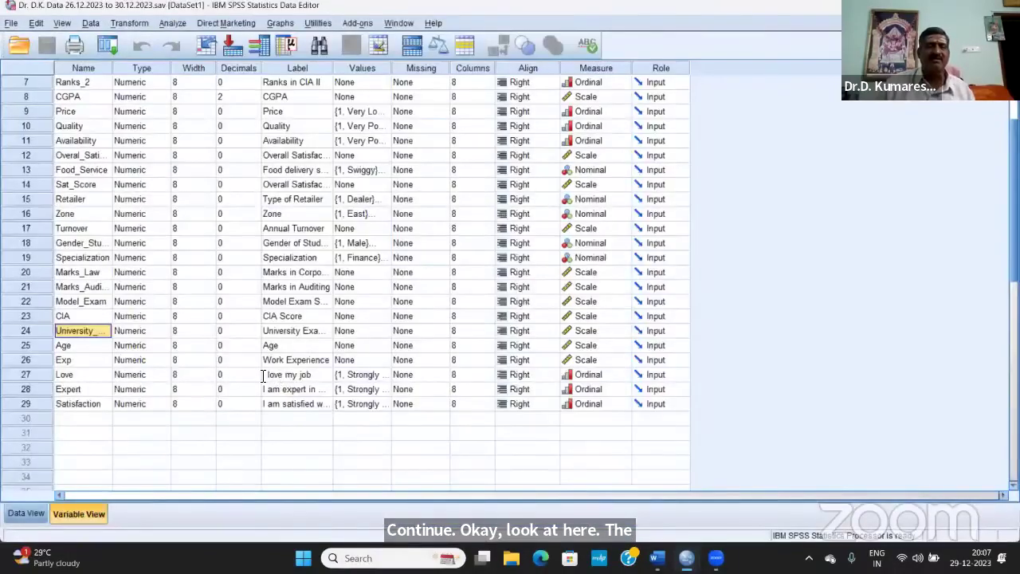
key("alt+Tab")
scroll(263, 375, "up", 15)
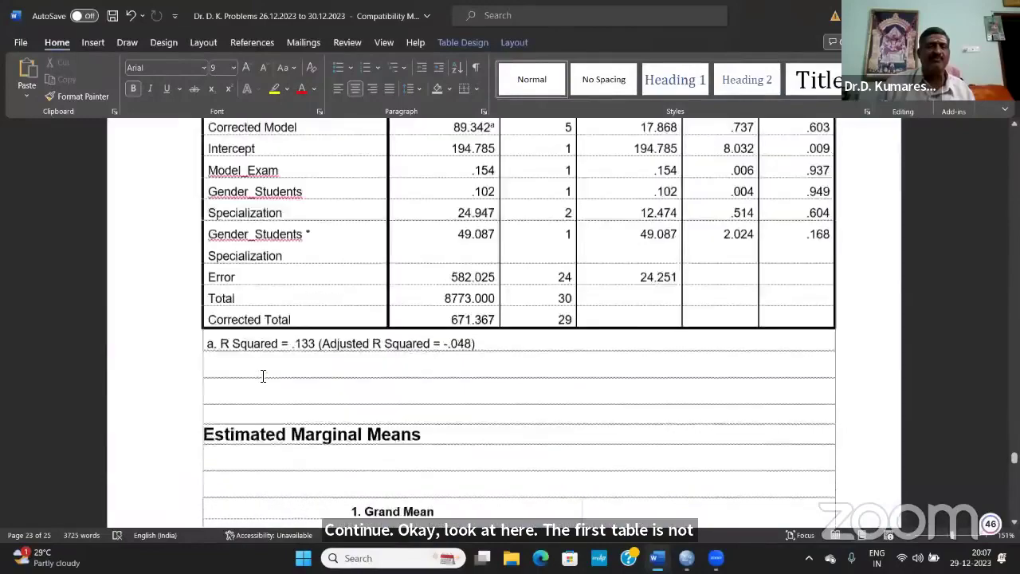
scroll(263, 376, "up", 14)
scroll(259, 387, "down", 3)
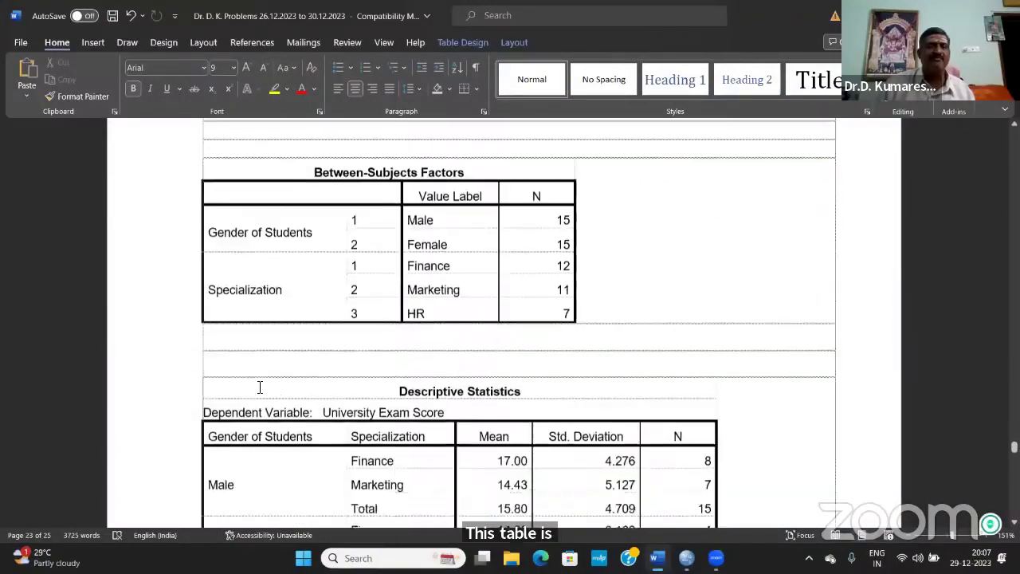
scroll(260, 388, "down", 3)
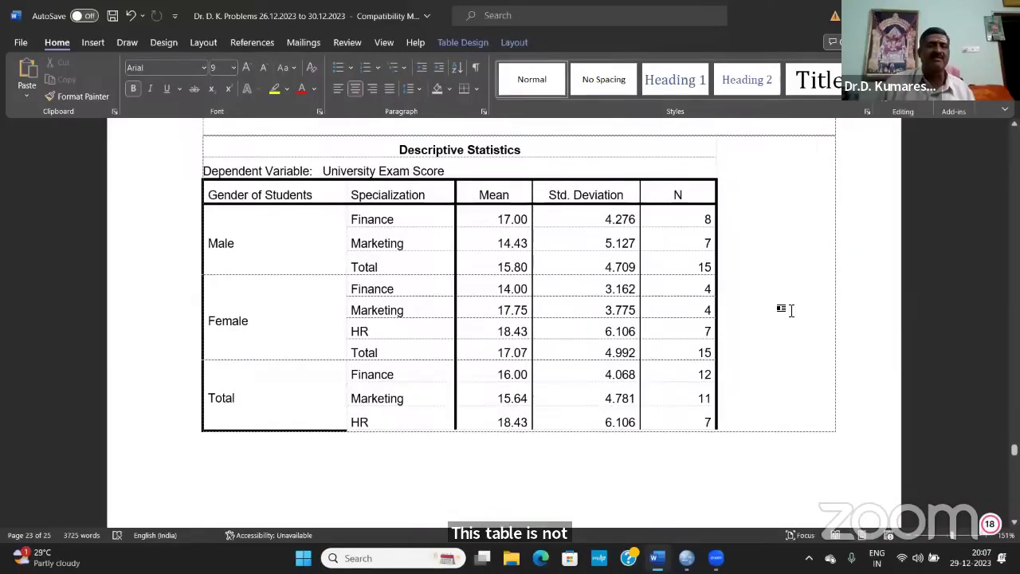
Return to the SPSS output viewer and compare the earlier run's descriptive statistics with the latest run's tables.
mouse_move(687, 558)
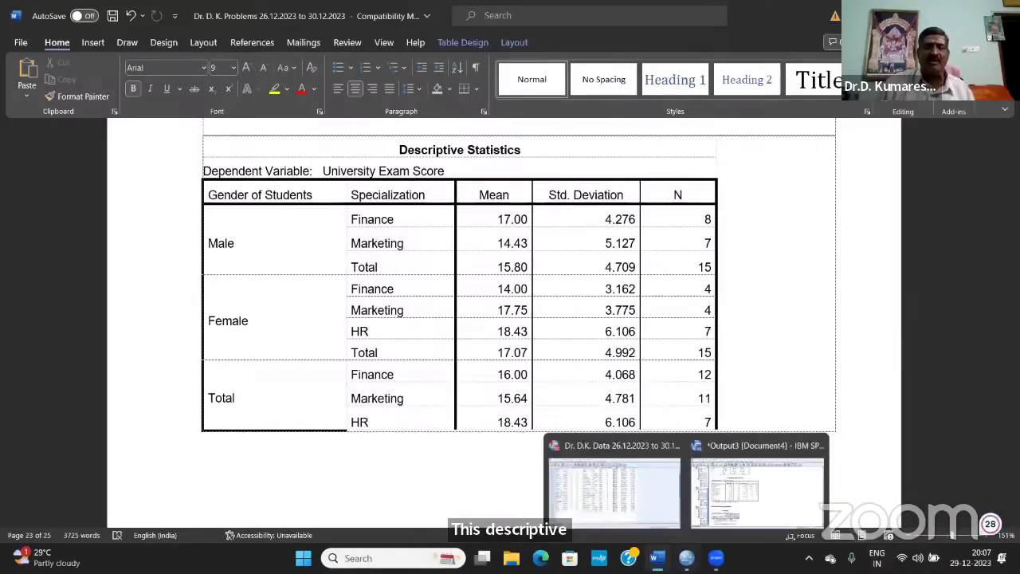
left_click(737, 507)
scroll(576, 364, "up", 5)
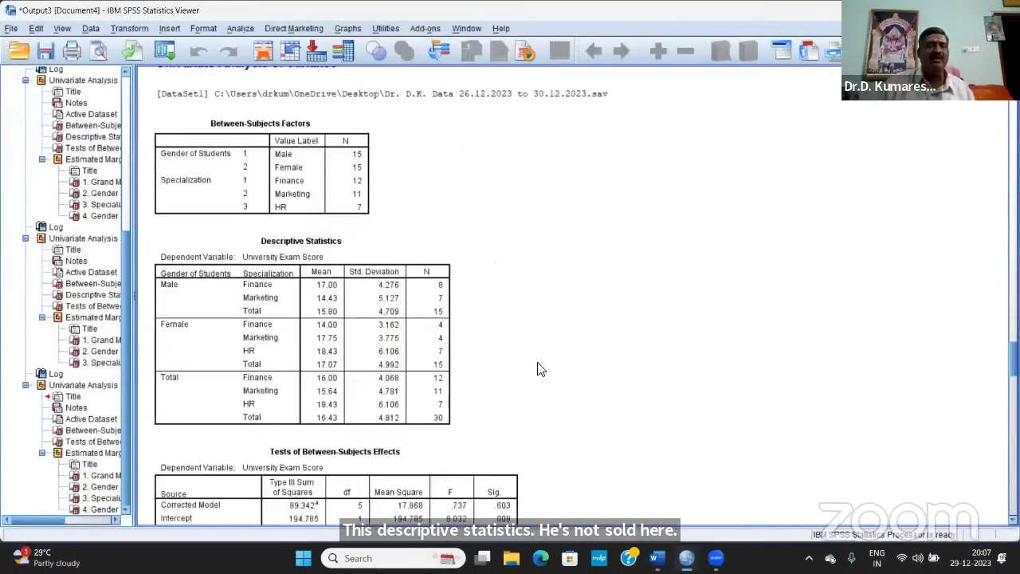
scroll(539, 369, "down", 3)
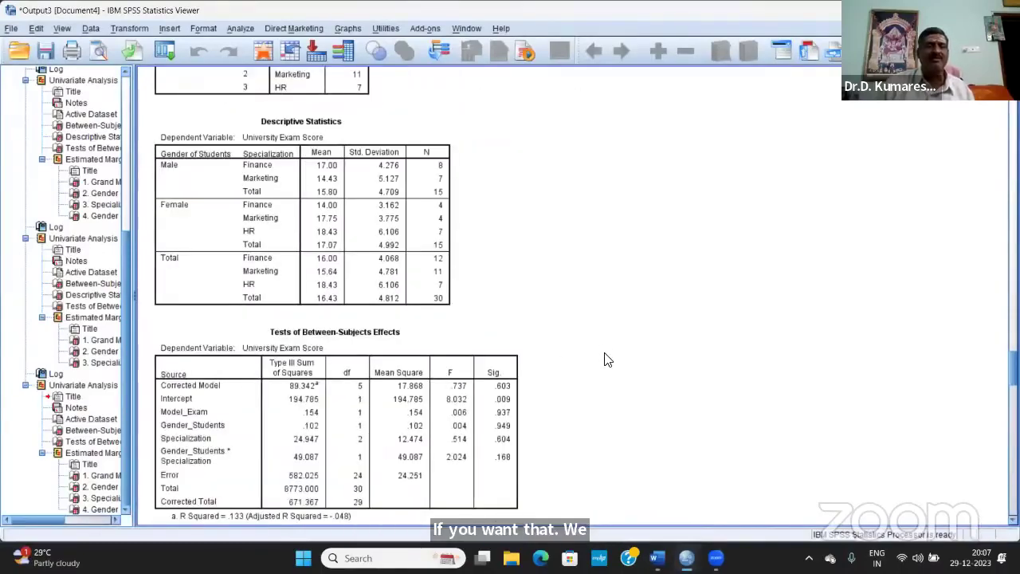
scroll(606, 358, "down", 10)
scroll(606, 361, "up", 3)
scroll(558, 361, "up", 4)
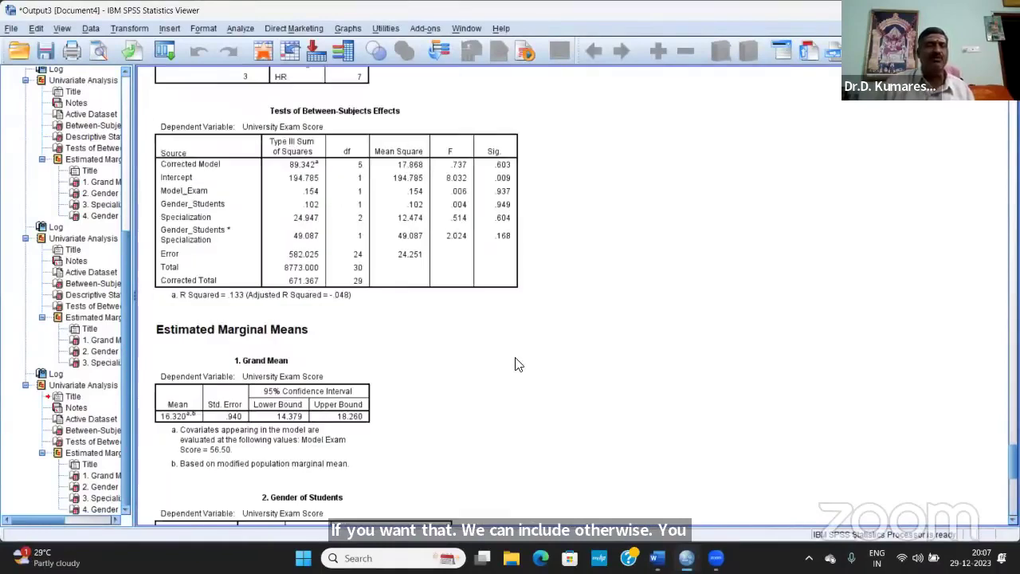
left_click(308, 365)
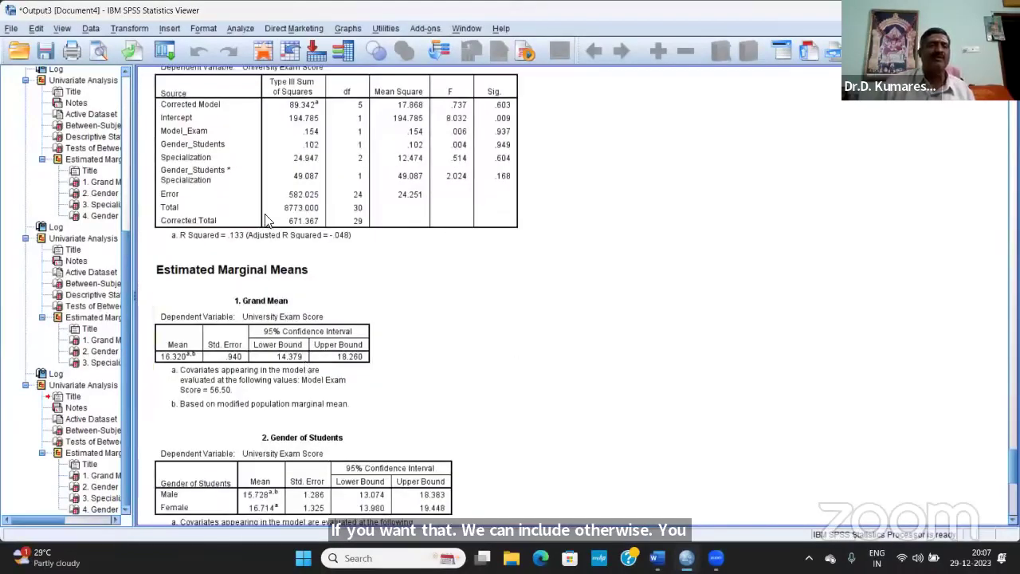
Rerun the Univariate analysis from the data file with descriptive statistics included in the output.
key("alt+Tab")
key("alt+Tab")
key("alt+Tab")
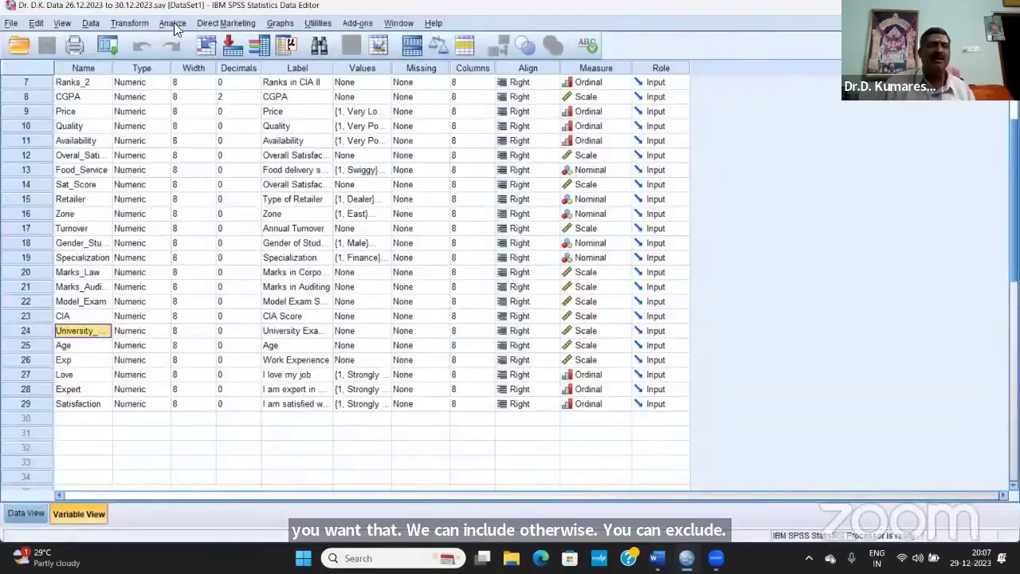
left_click(172, 23)
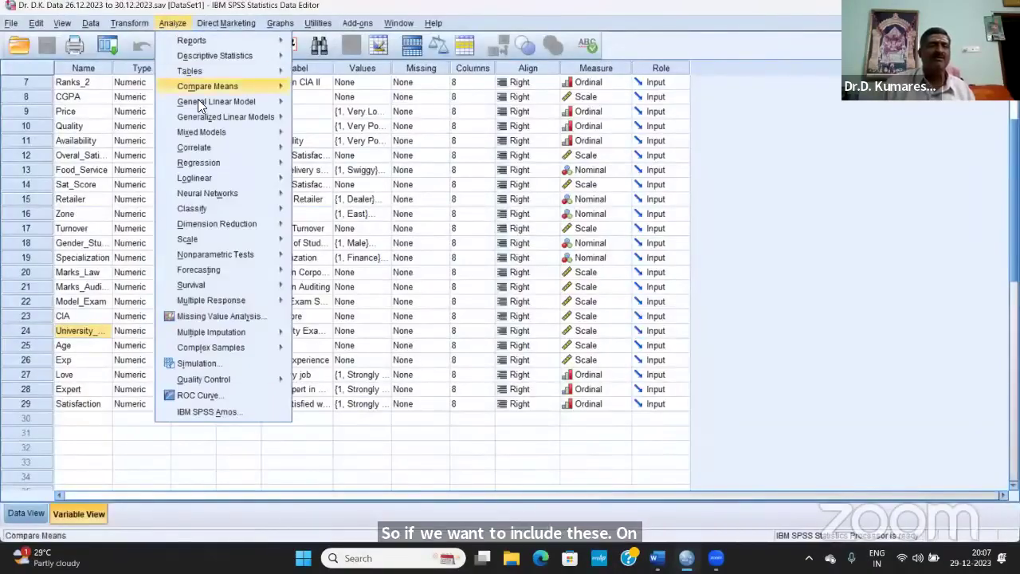
mouse_move(197, 99)
left_click(367, 104)
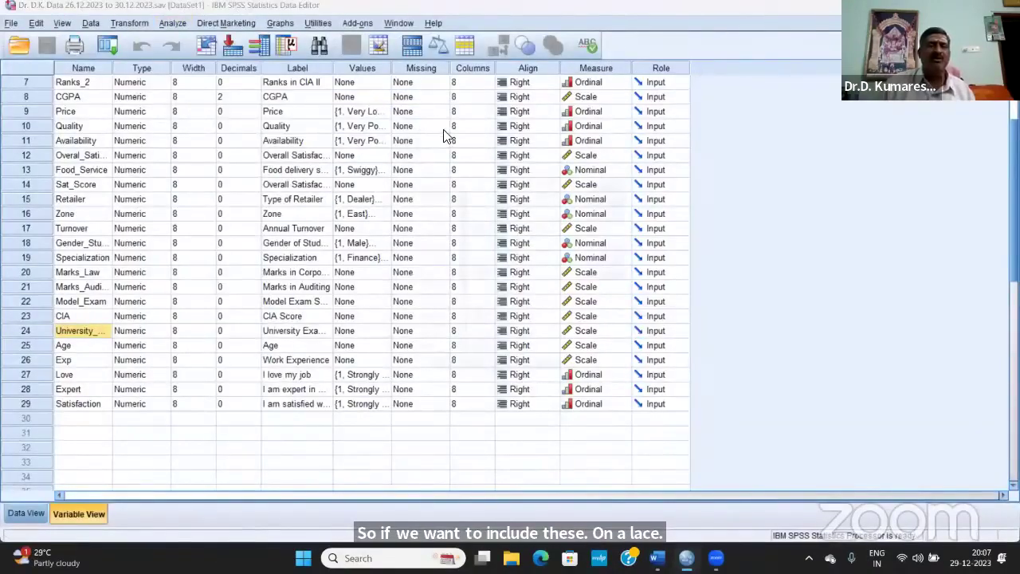
left_click(627, 263)
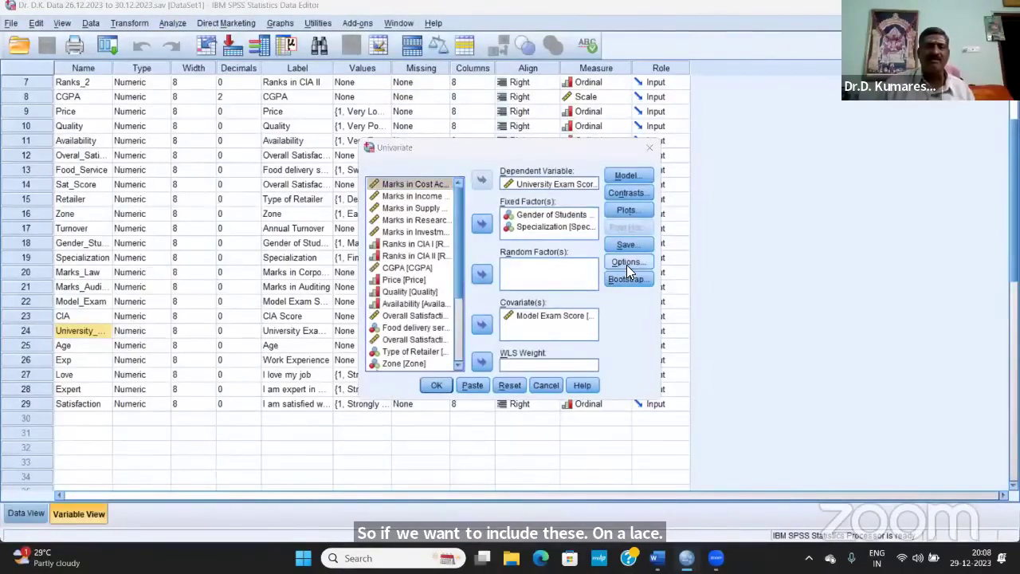
left_click(377, 309)
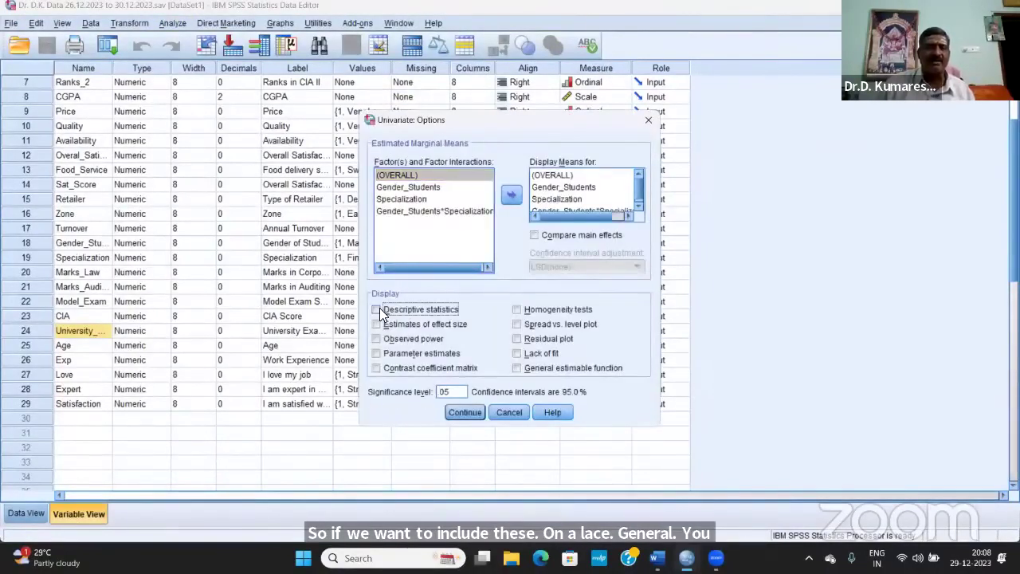
left_click(466, 412)
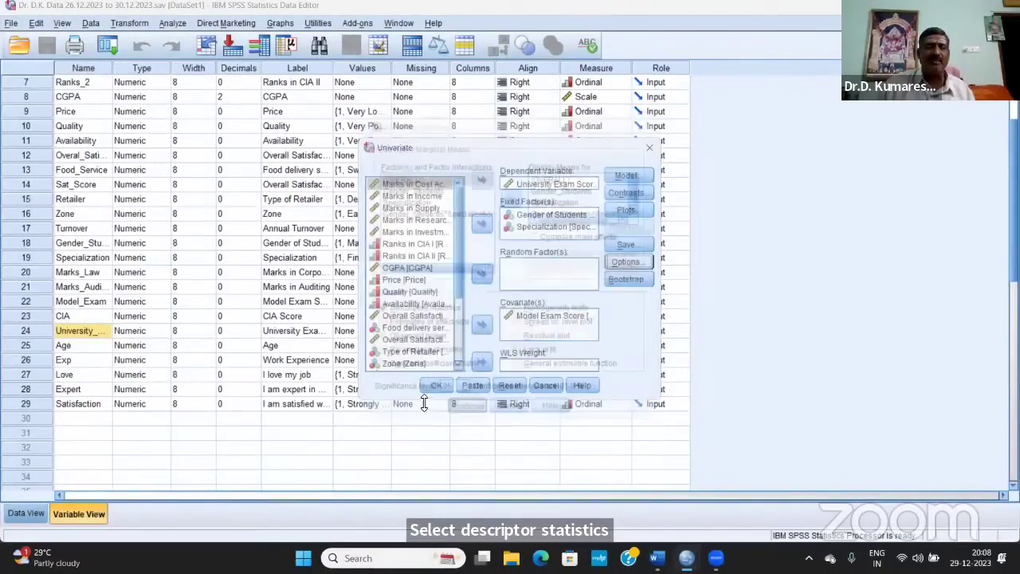
left_click(436, 385)
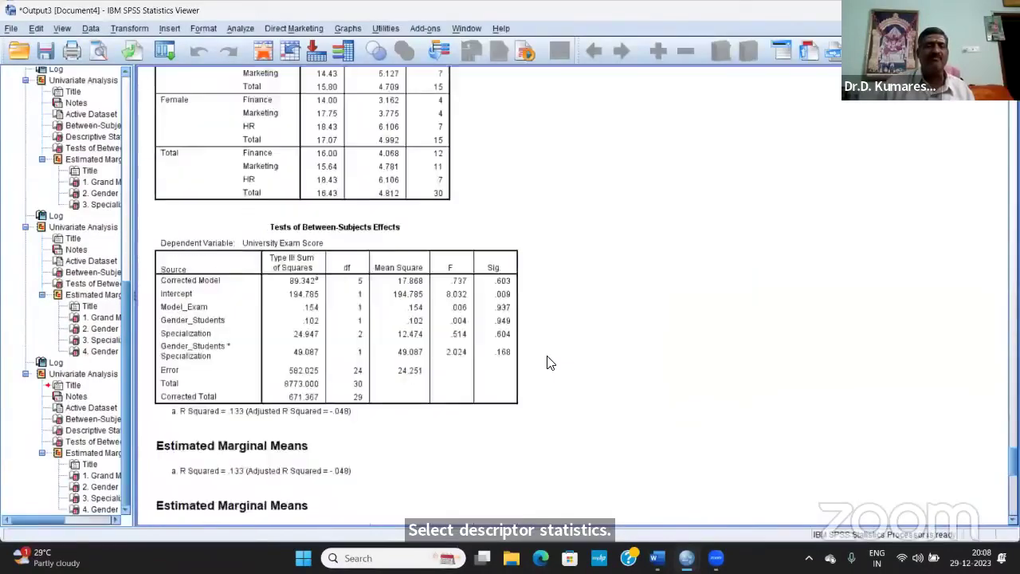
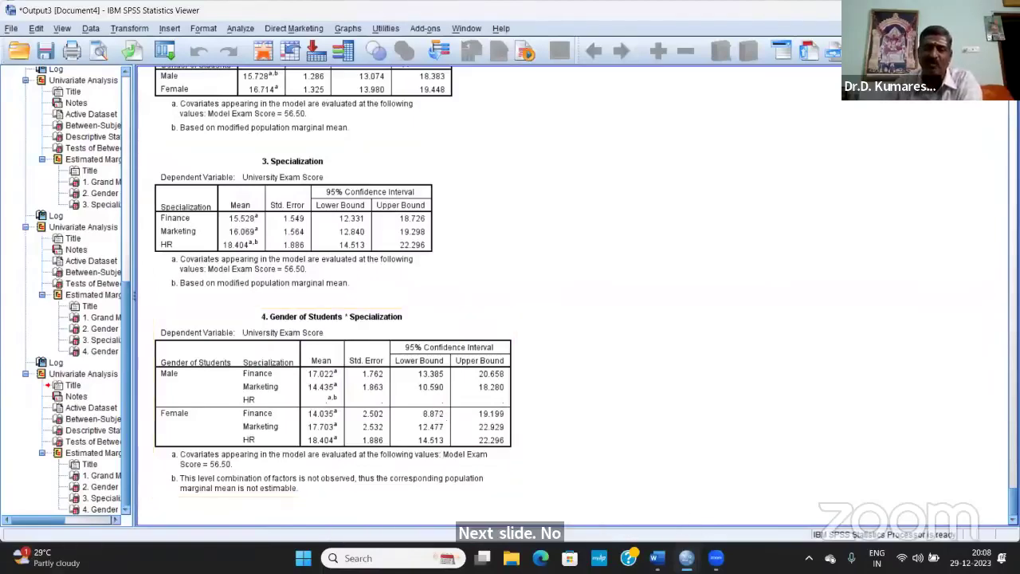
Switch to the Word problems document, go to Problem 7 MANCOVA and select the initial M of its title word.
left_click(657, 558)
scroll(705, 410, "down", 15)
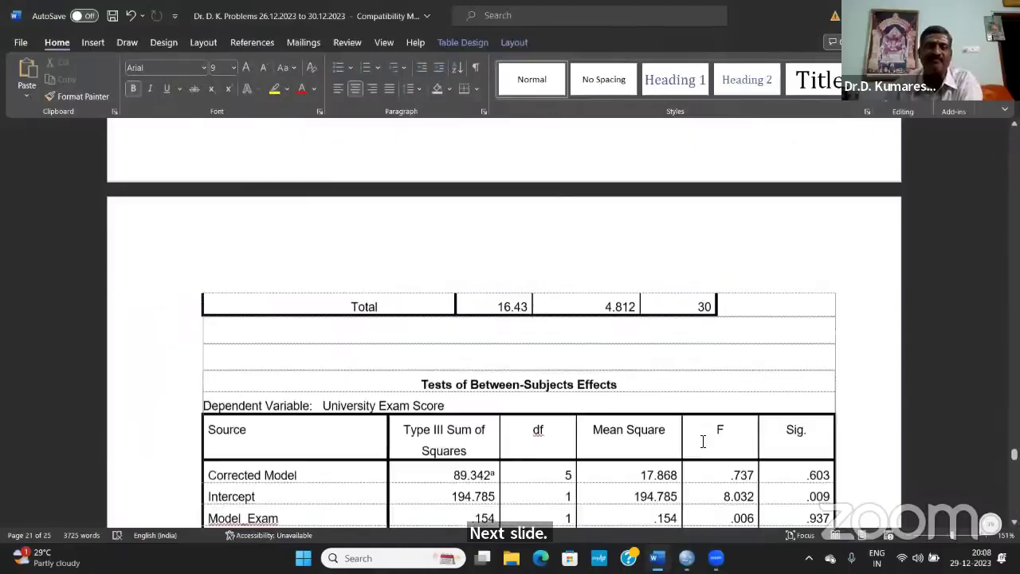
scroll(704, 457, "down", 15)
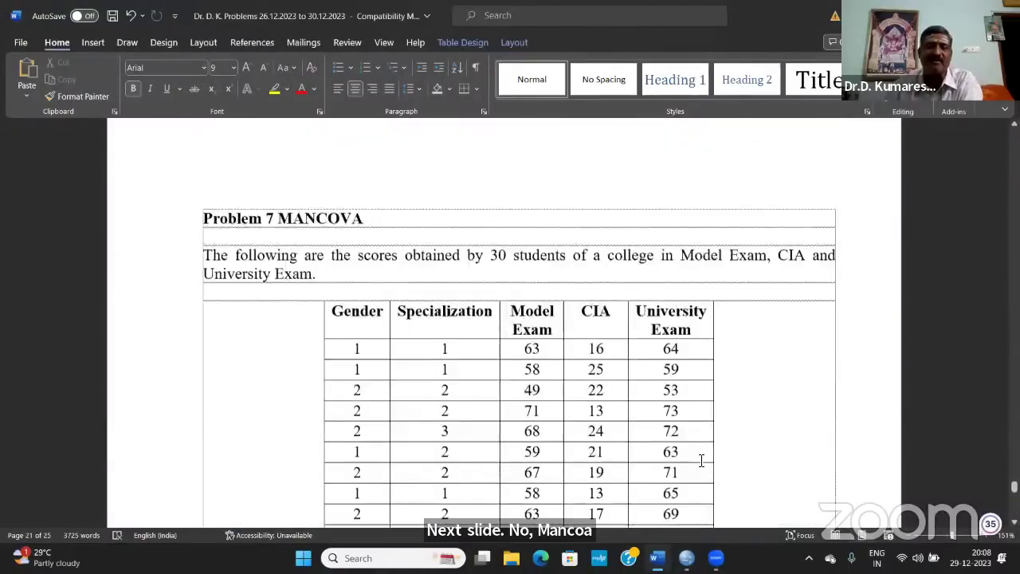
scroll(701, 460, "up", 4)
scroll(702, 460, "up", 1)
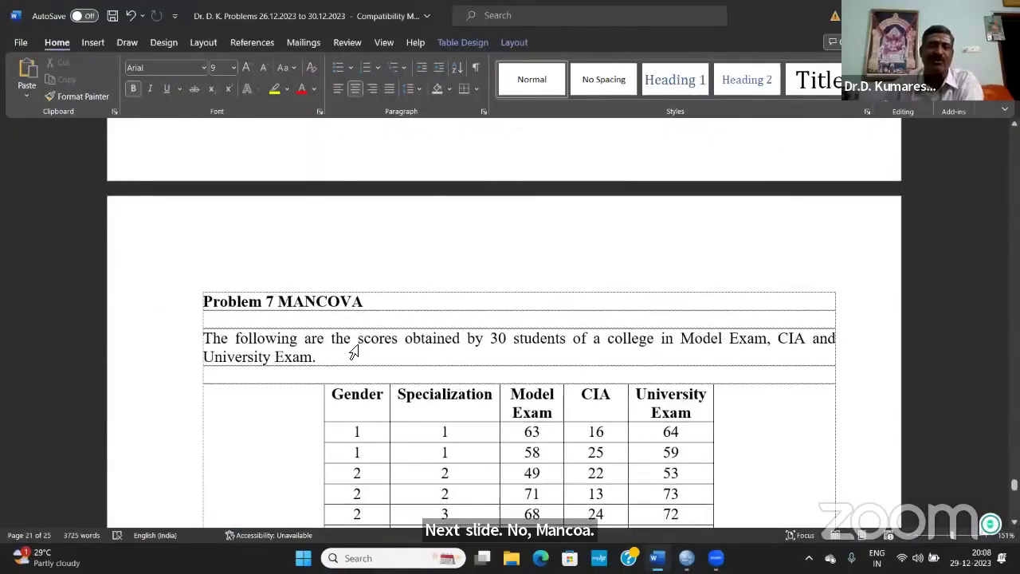
left_click_drag(293, 299, 279, 301)
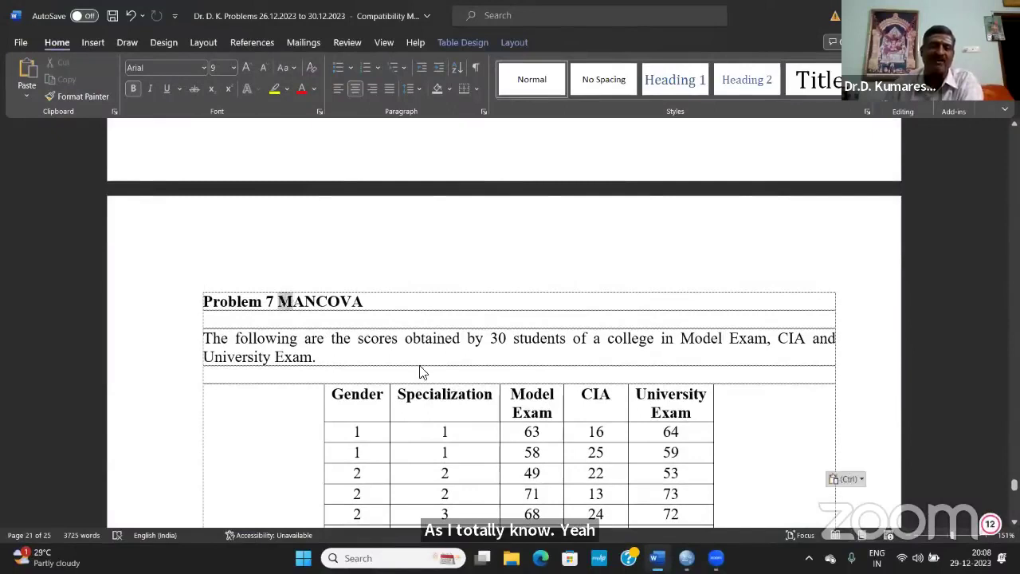
Read the Problem 7 MANCOVA statement and its table of Gender, Specialization, Model Exam, CIA and University Exam scores.
type("M")
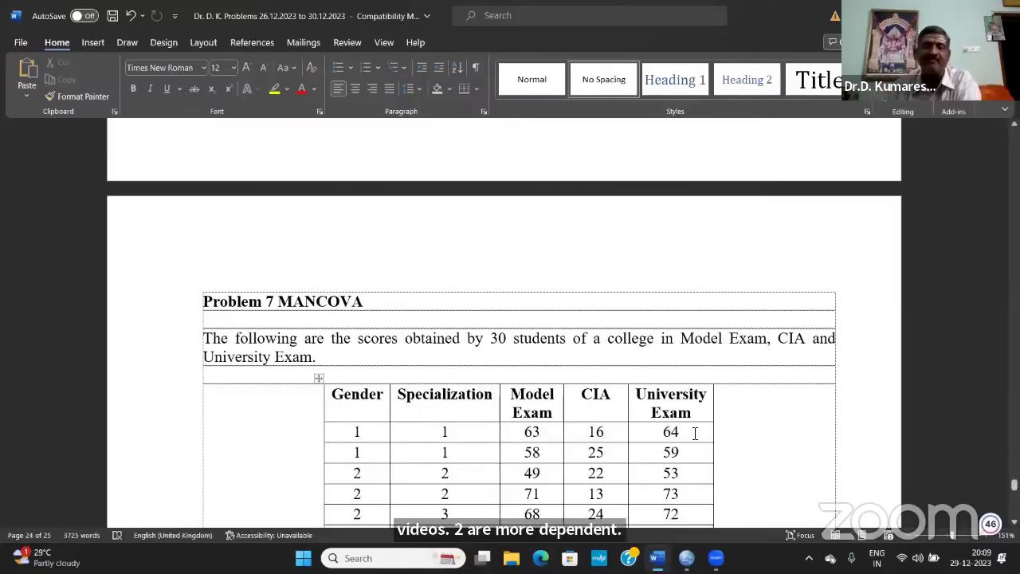
scroll(702, 431, "down", 3)
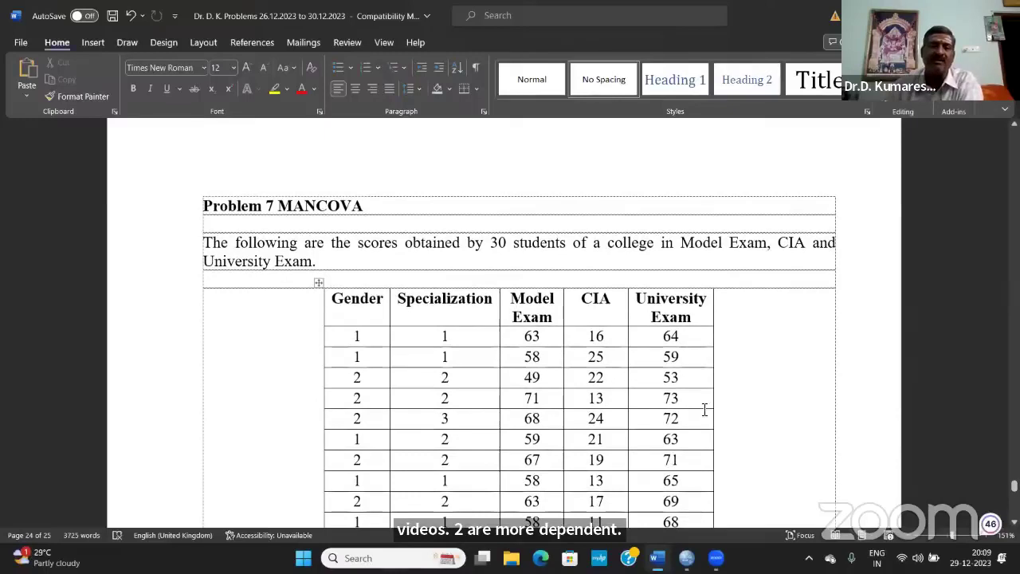
left_click(338, 311)
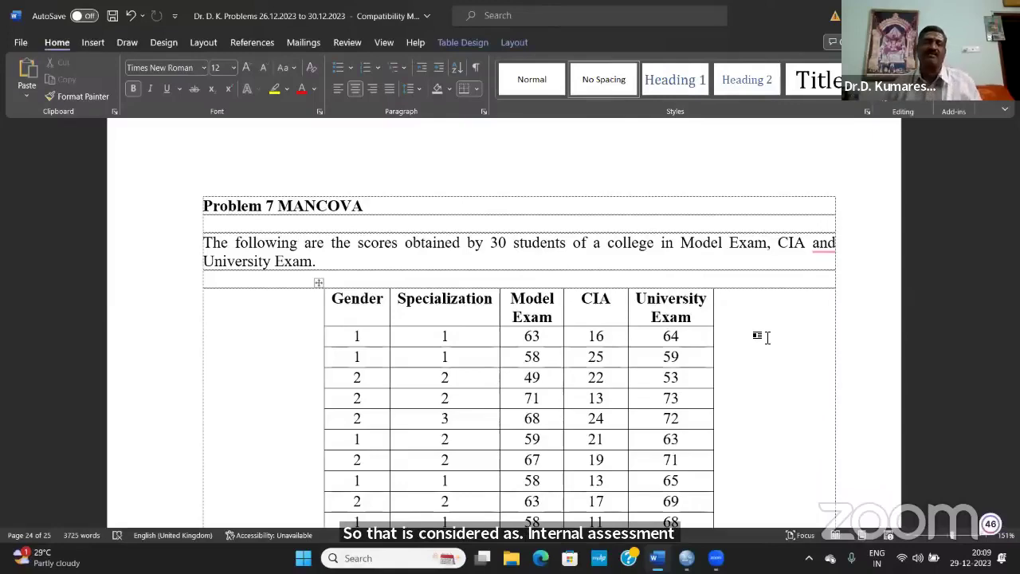
scroll(496, 402, "down", 3)
scroll(494, 404, "up", 1)
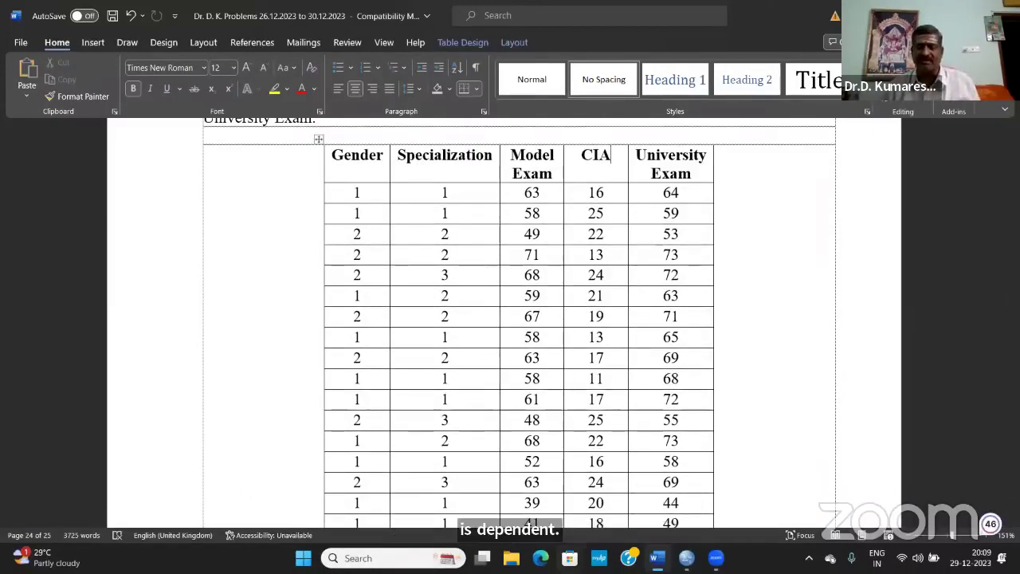
Switch to the SPSS data file and check the case values across its columns through the Model_Exam, CIA, University_Exam and Satisfaction variables.
mouse_move(686, 558)
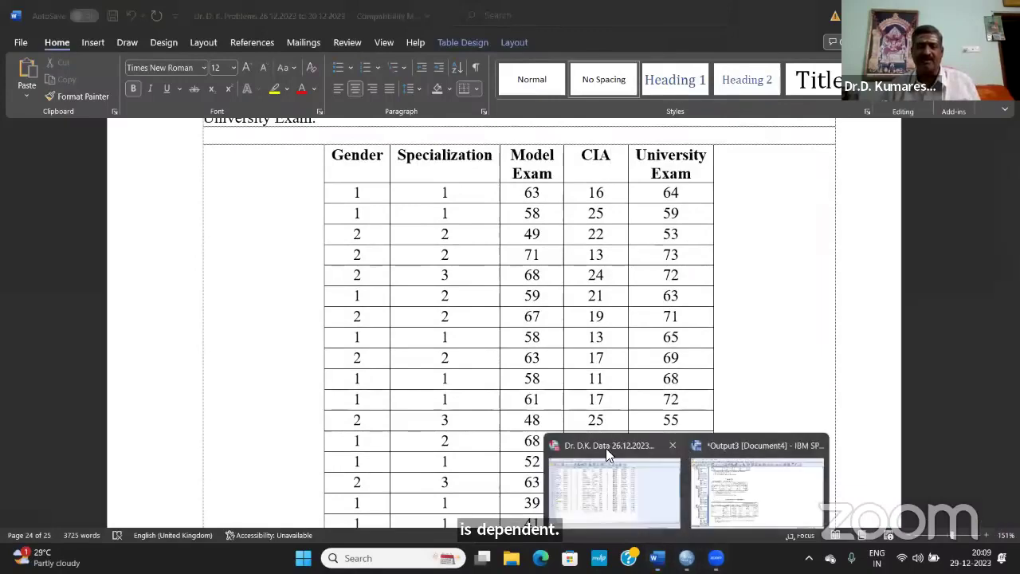
left_click(624, 457)
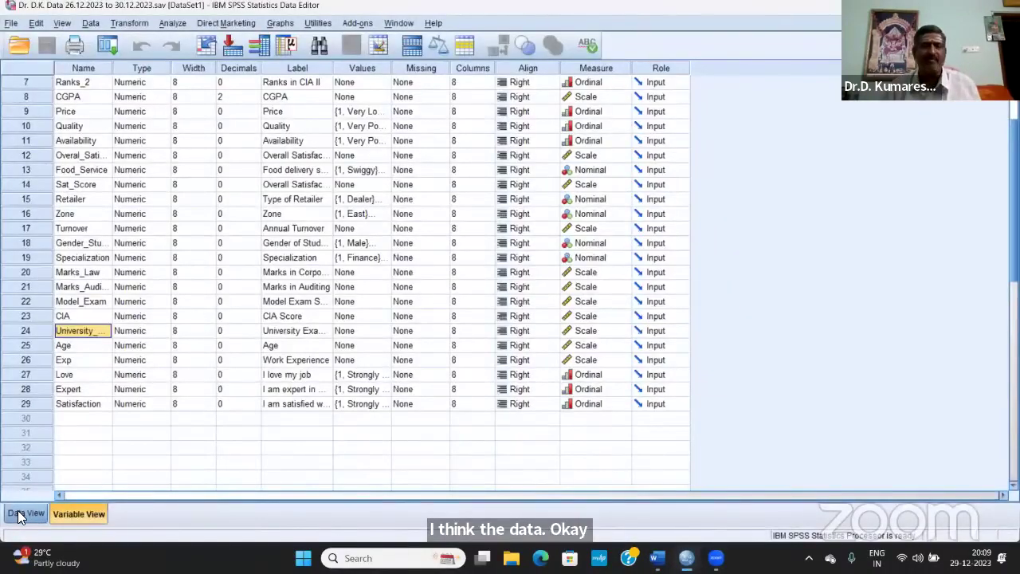
left_click(22, 513)
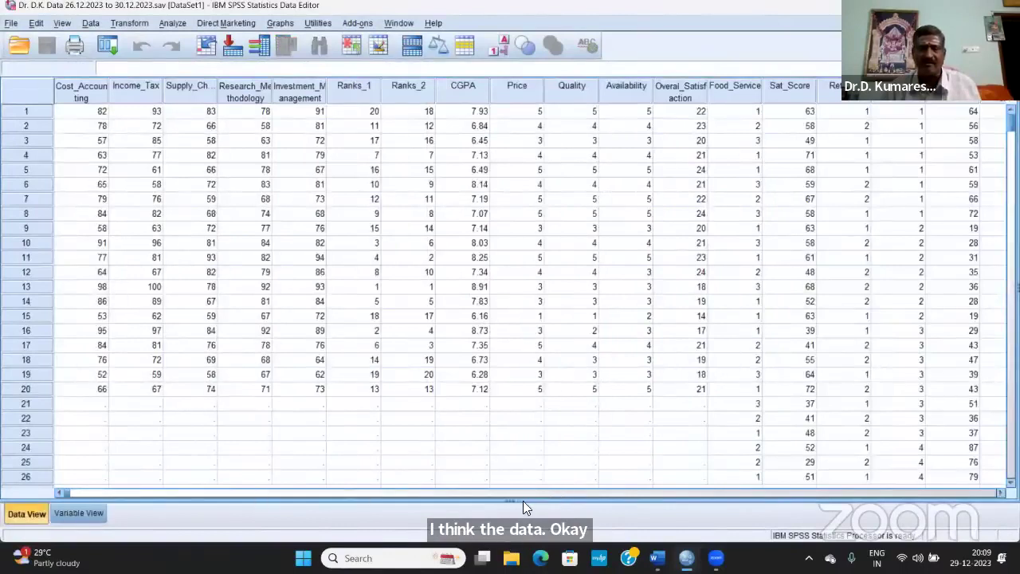
key("Right")
key("Right")
key("Right")
key("Right")
key("Right")
key("Right")
key("Right")
key("Right")
key("Right")
key("Right")
key("Right")
key("Right")
key("Right")
key("Right")
key("Right")
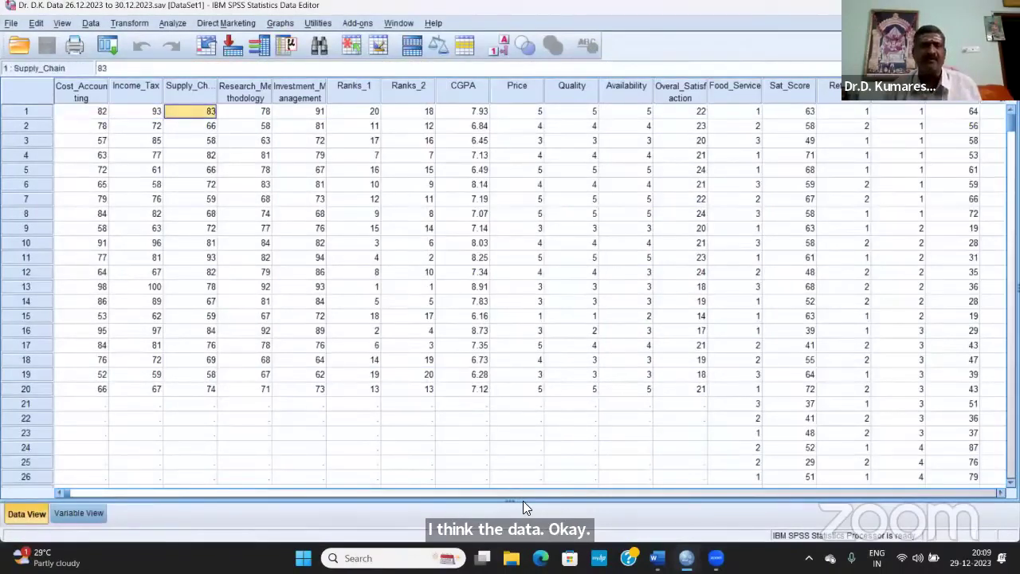
key("Right")
key("Right")
key("Right")
key("Right")
key("Right")
key("Right")
key("Right")
key("Right")
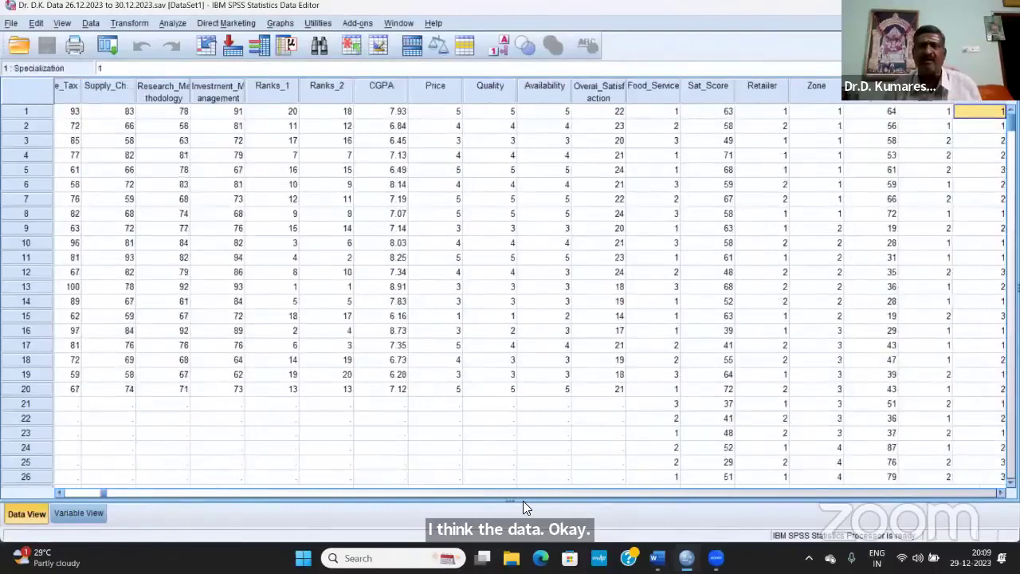
key("Right")
key("Right")
key("Right")
key("Right")
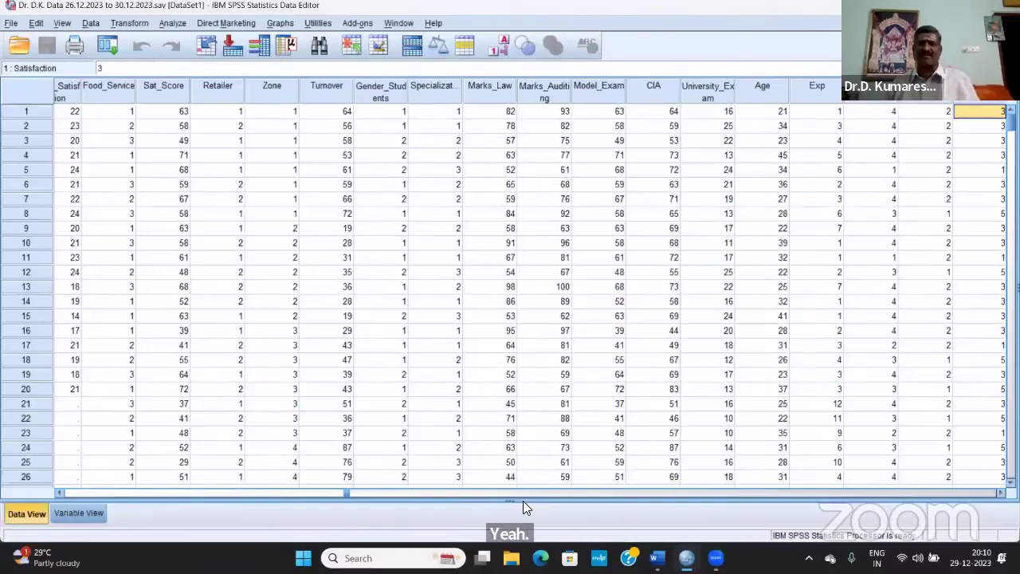
In the variable definitions, rename the CIA variable in row 23 to University and label it University Exam Score.
left_click(75, 514)
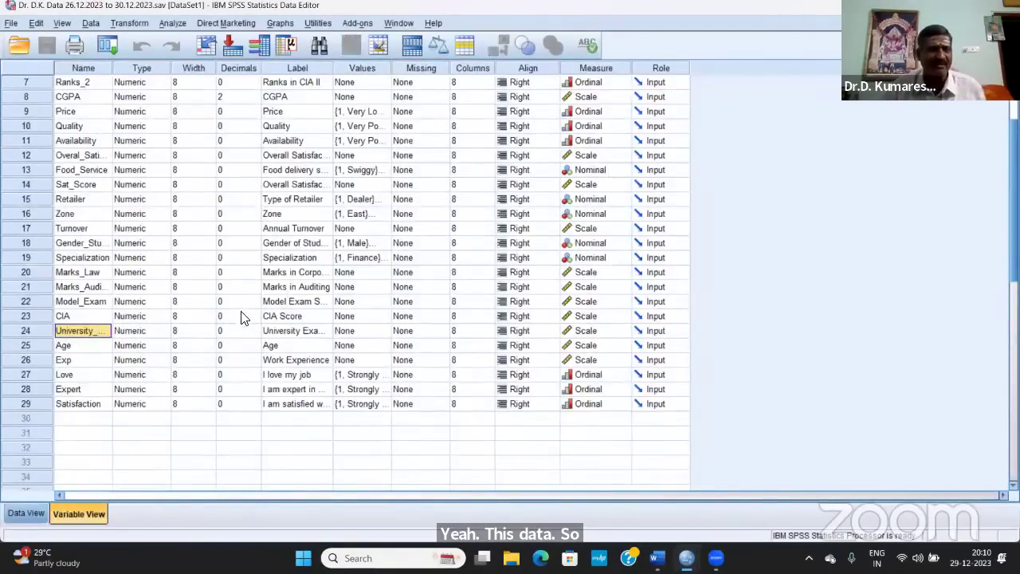
left_click(85, 316)
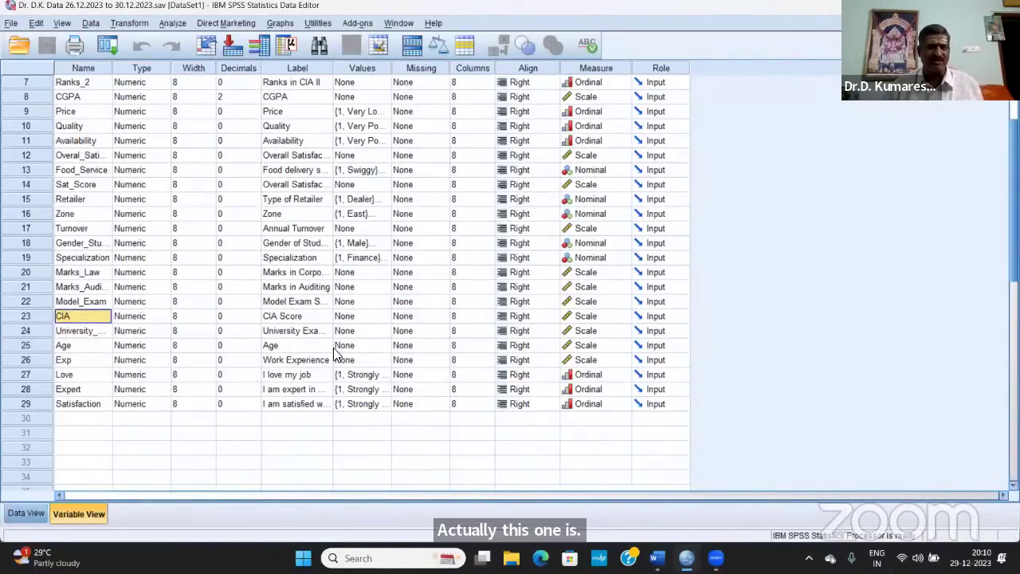
type("Uni")
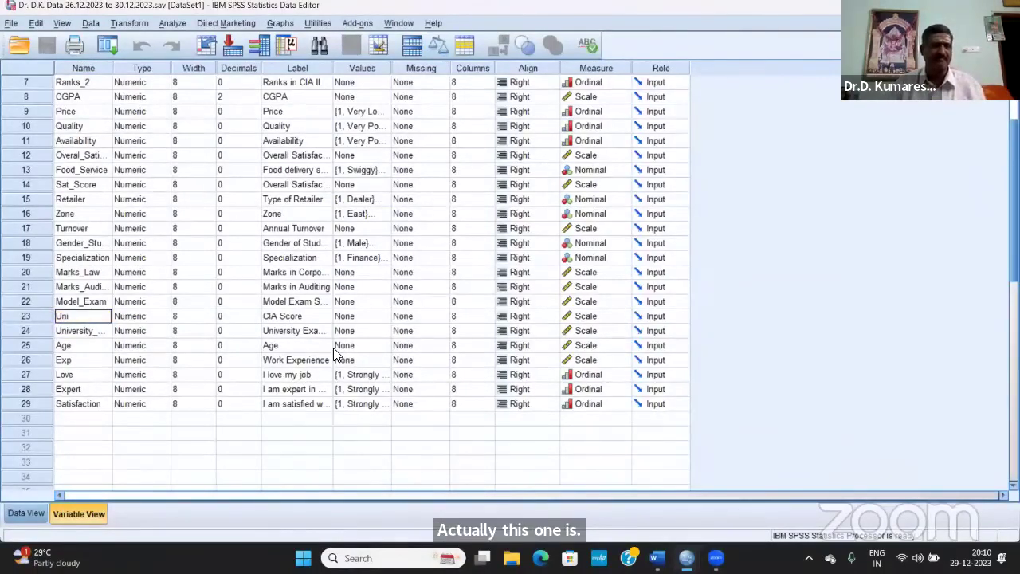
type("versity")
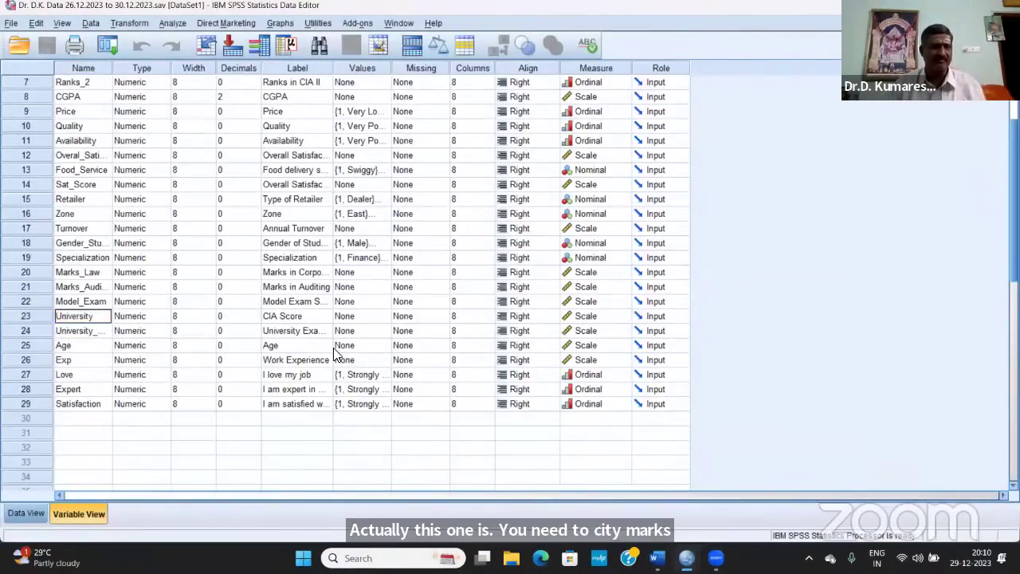
key("Tab")
key("Tab")
key("Tab")
key("Tab")
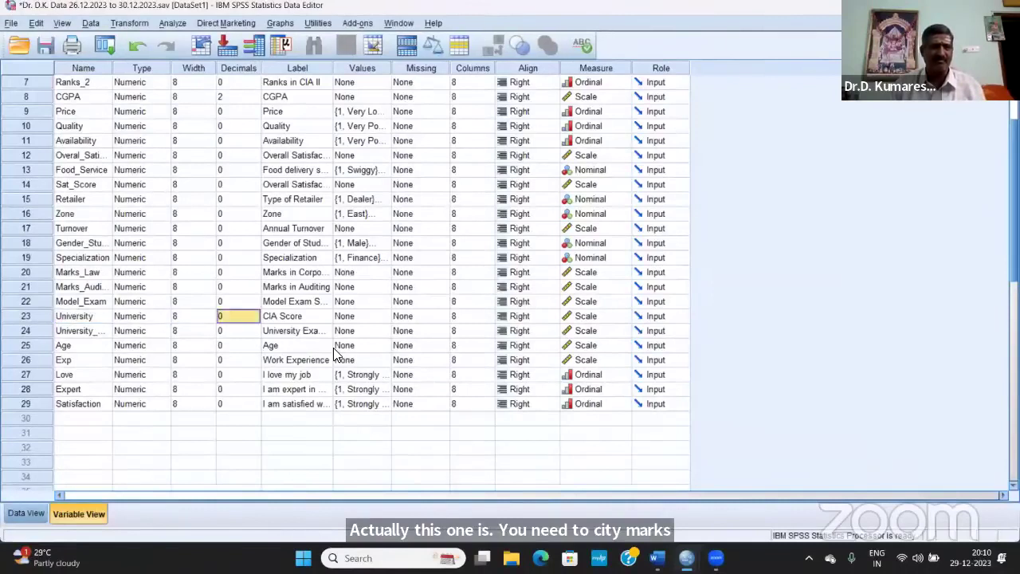
type("uNIV")
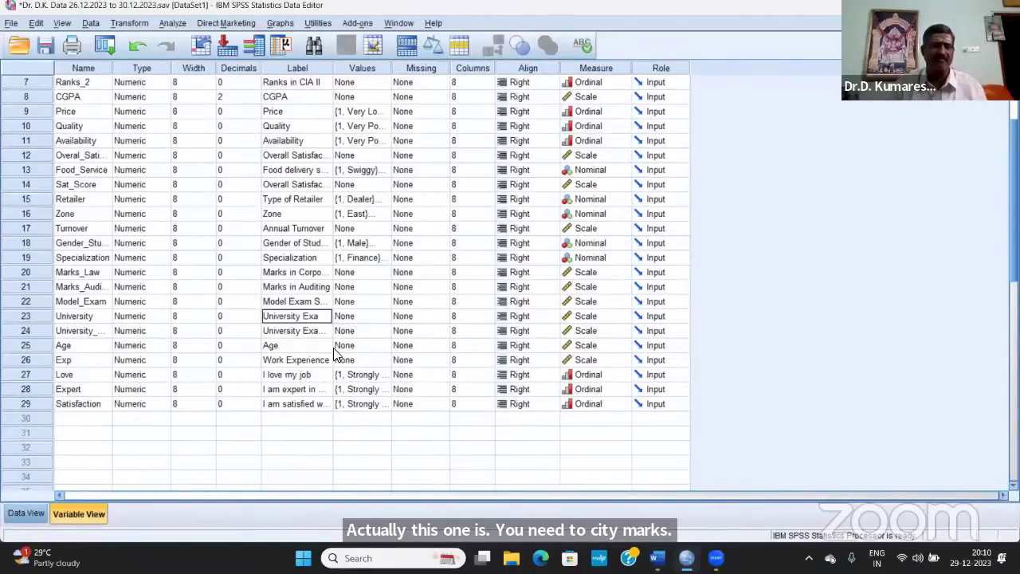
type("ersity Exam Score")
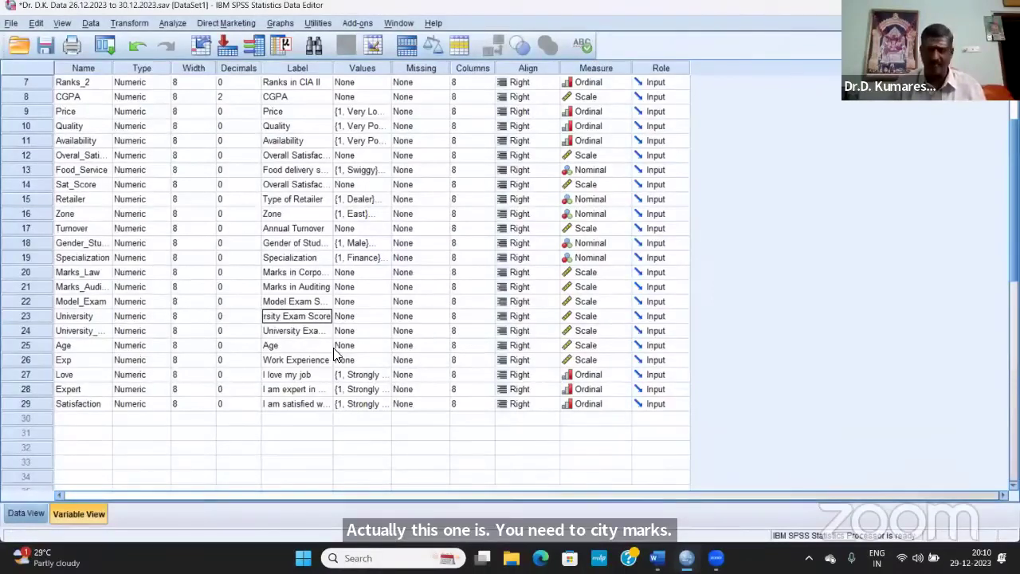
key("Return")
key("Home")
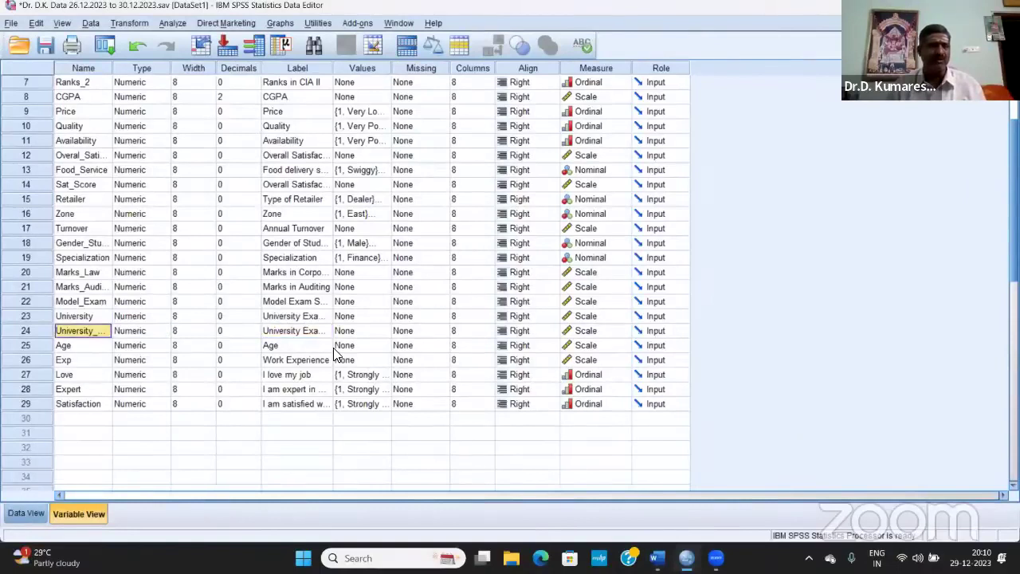
Rename the variable in row 24 to CIA, label it CIA Score, and recheck the row 23 label and name.
key("F2")
type("CIA")
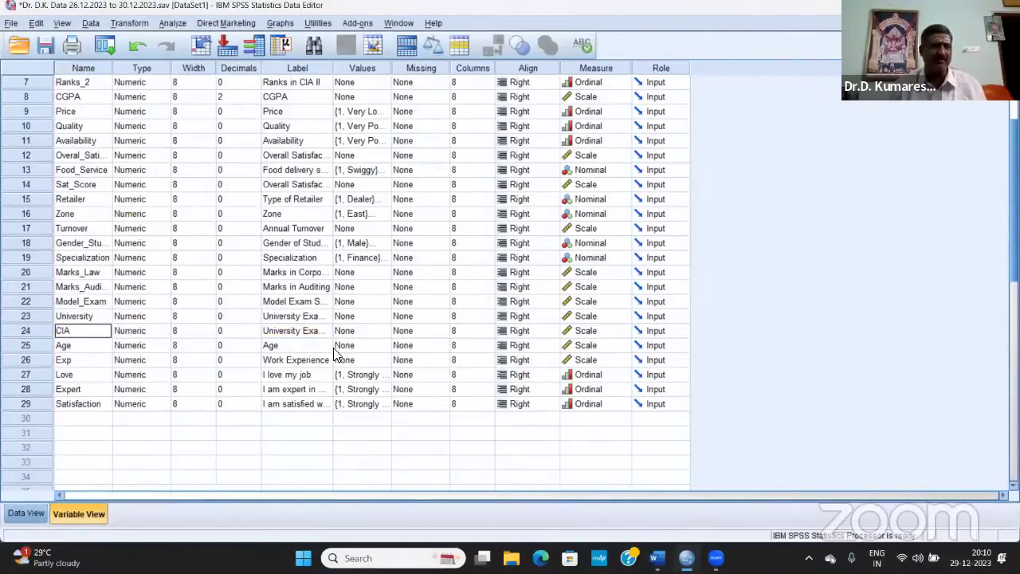
key("Tab")
key("Tab")
key("Tab")
key("Tab")
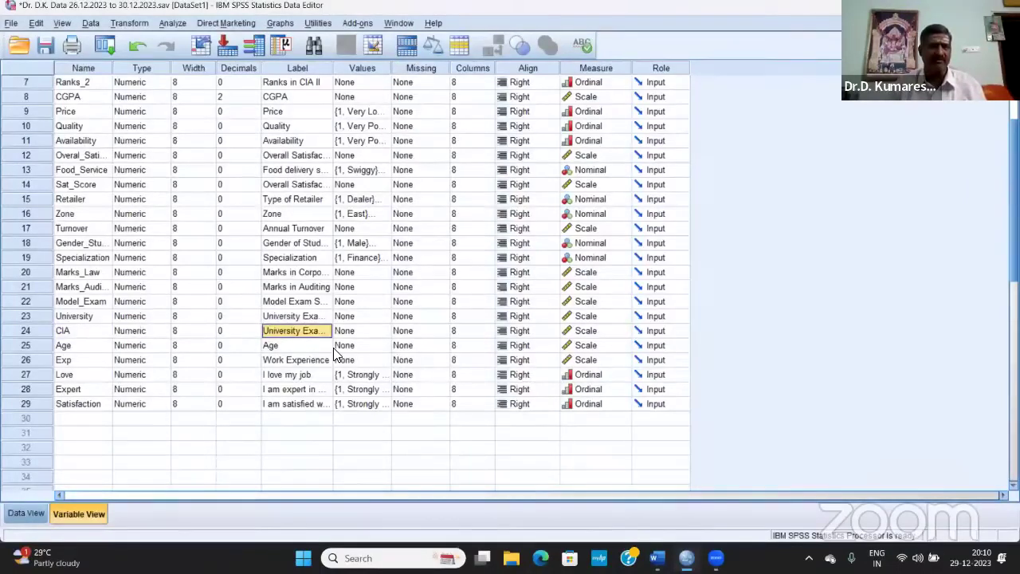
key("F2")
key("ctrl+a")
type("C")
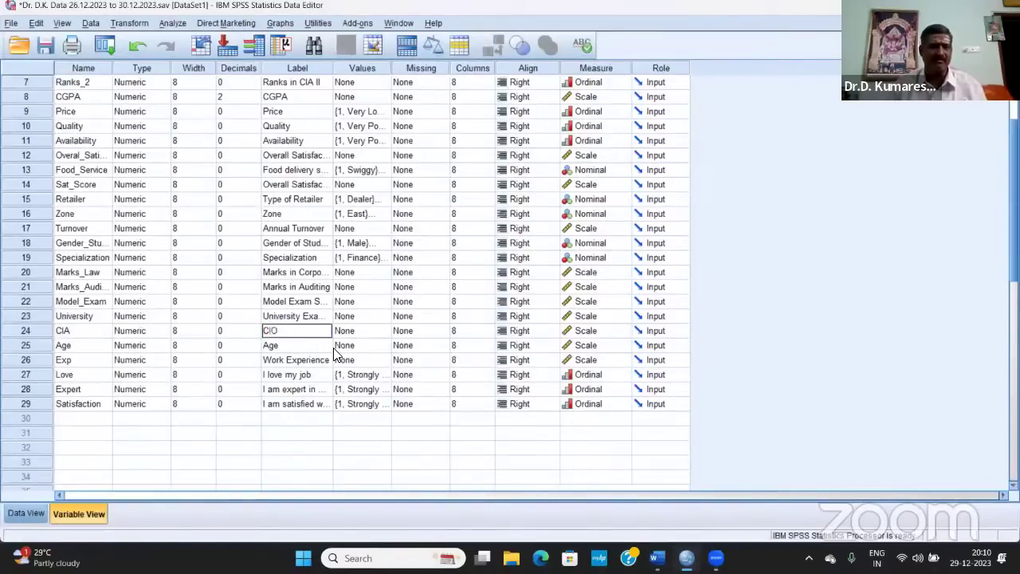
type("IO")
key("BackSpace")
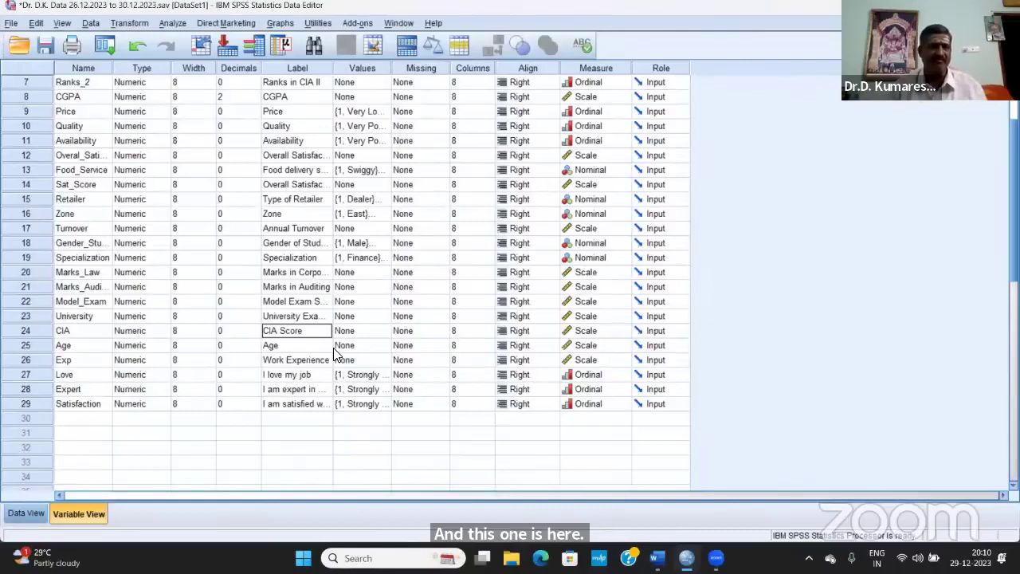
key("Return")
key("Up")
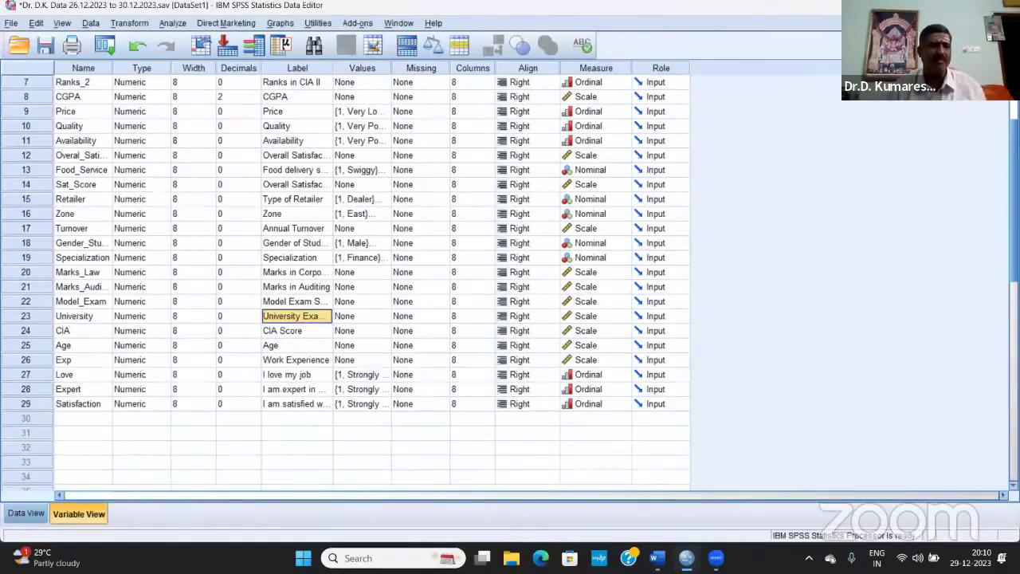
double_click(312, 321)
key("Return")
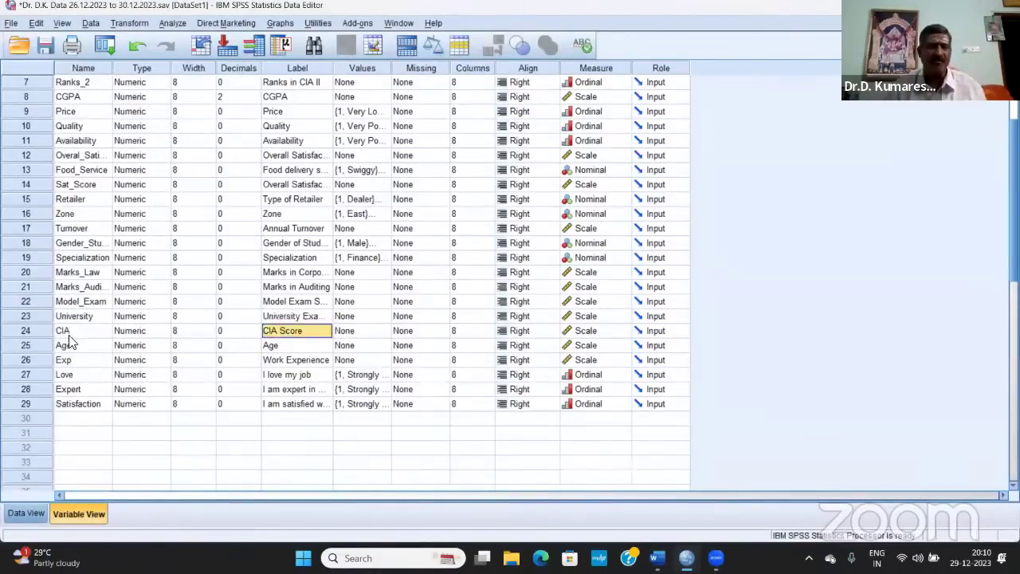
left_click(97, 318)
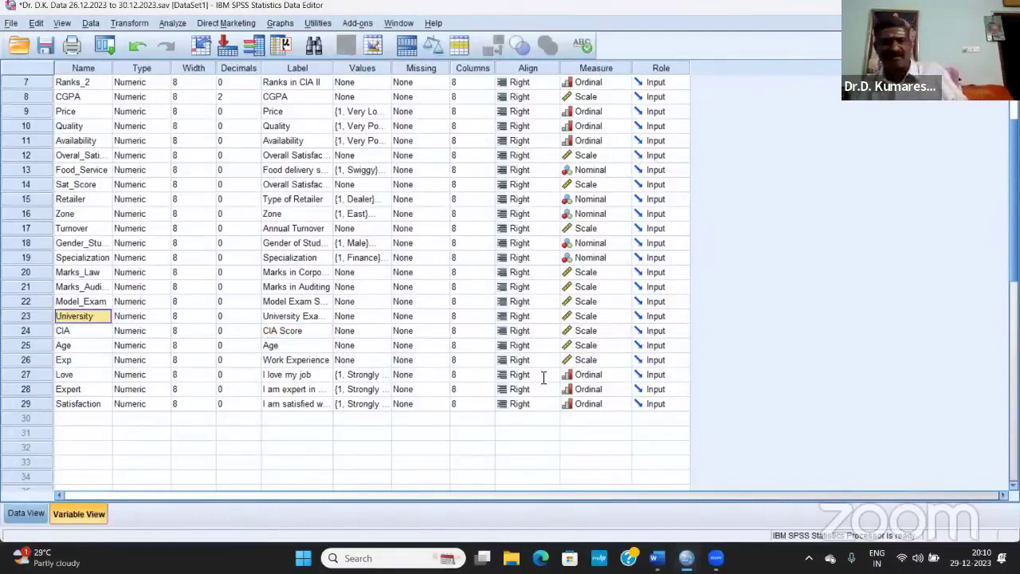
Switch to the Word problems document, compare the ANCOVA problem's Model and University Exam scores with its output tables, and return to the SPSS data file.
key("alt+Tab")
scroll(513, 391, "down", 15)
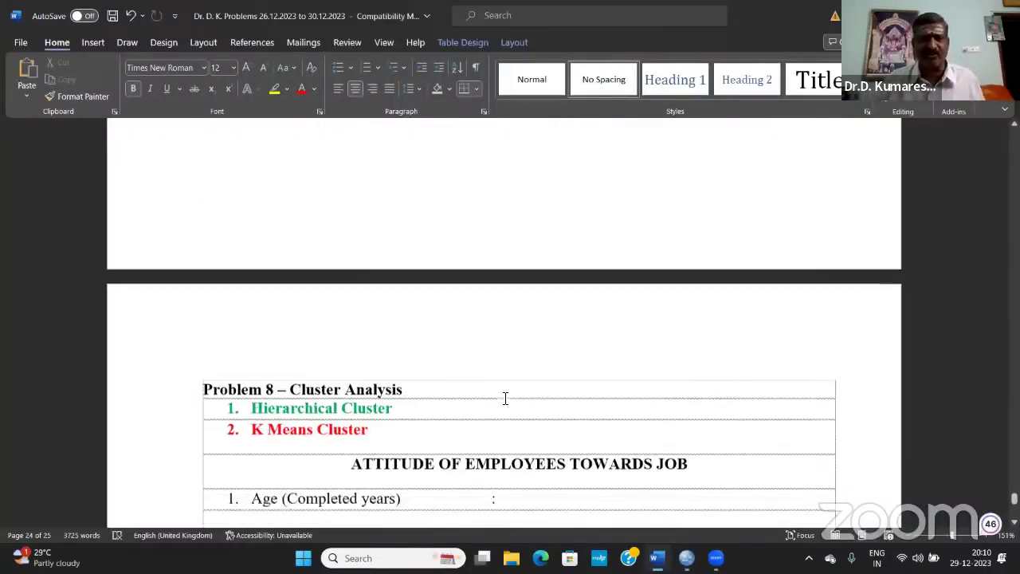
scroll(505, 398, "up", 14)
scroll(505, 400, "up", 15)
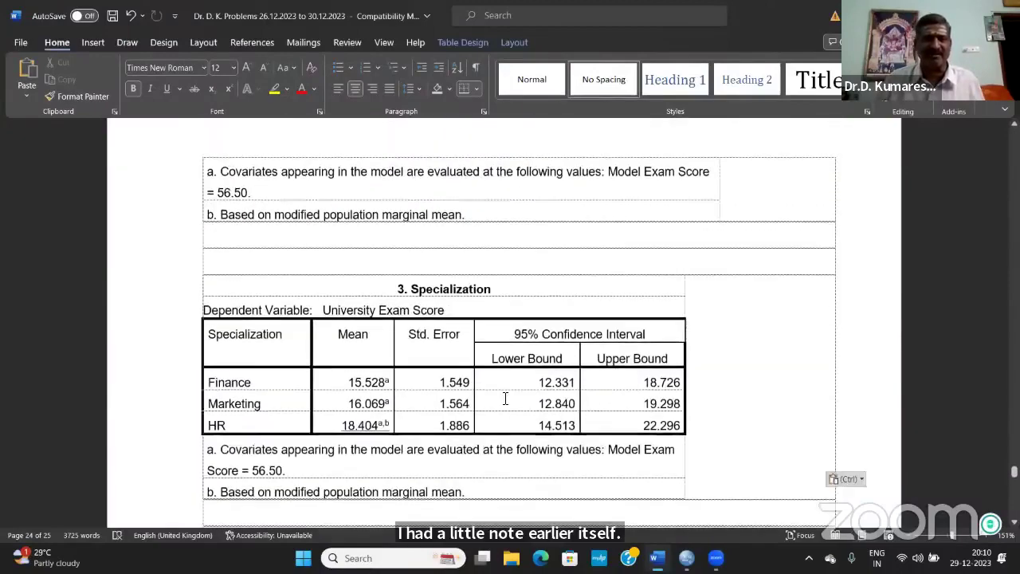
scroll(506, 399, "up", 15)
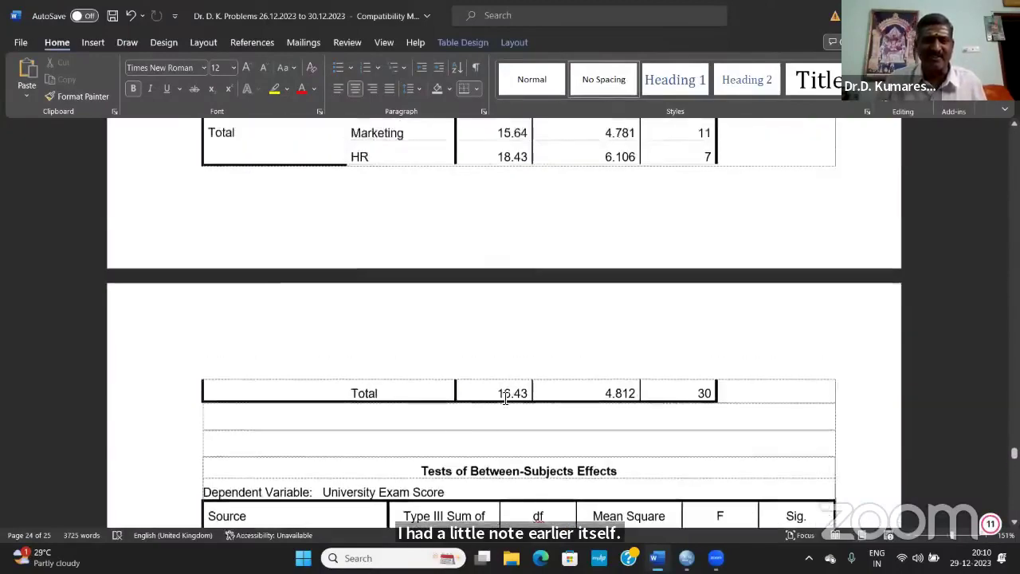
scroll(506, 398, "up", 15)
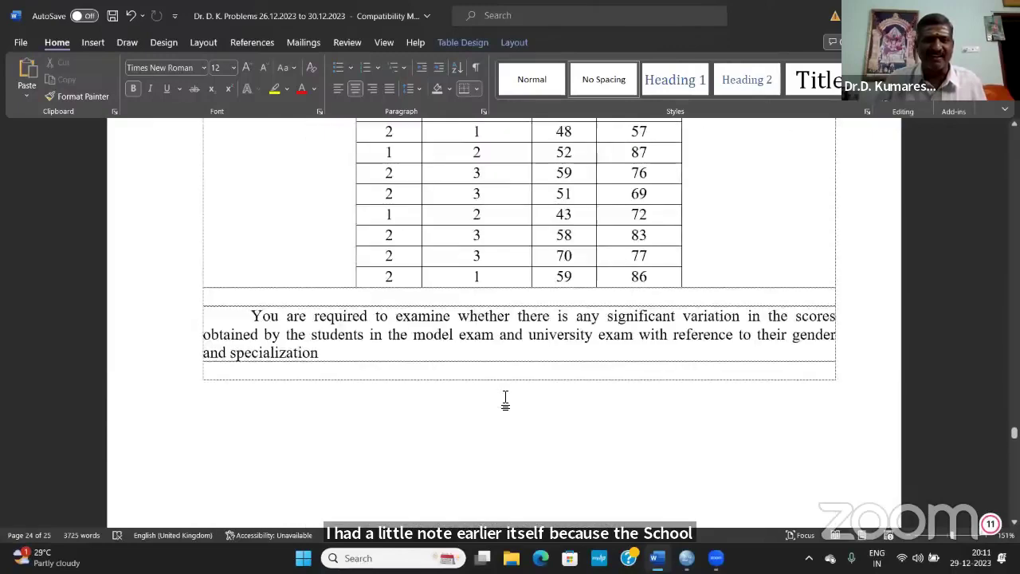
scroll(506, 399, "up", 1)
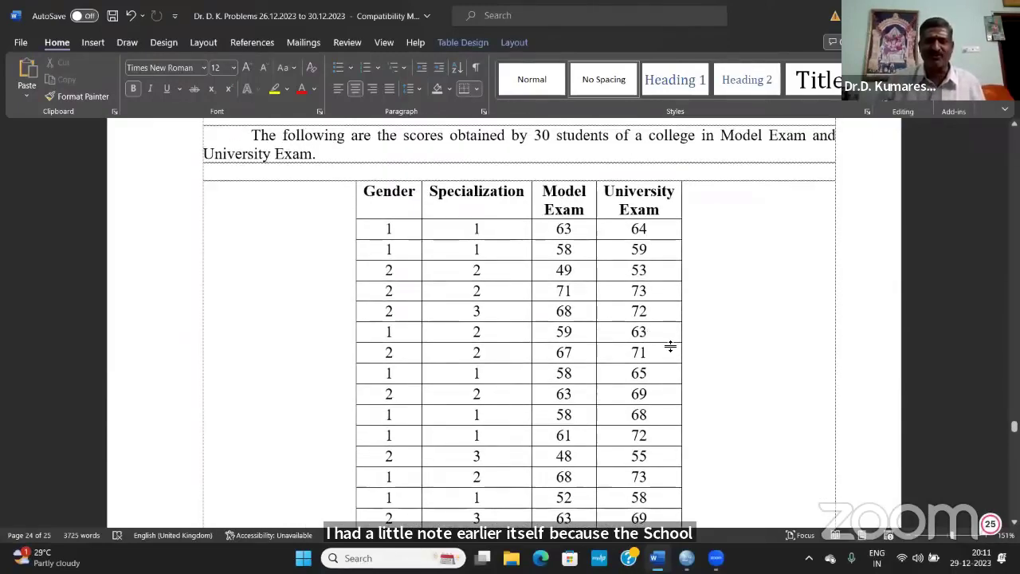
scroll(671, 346, "down", 15)
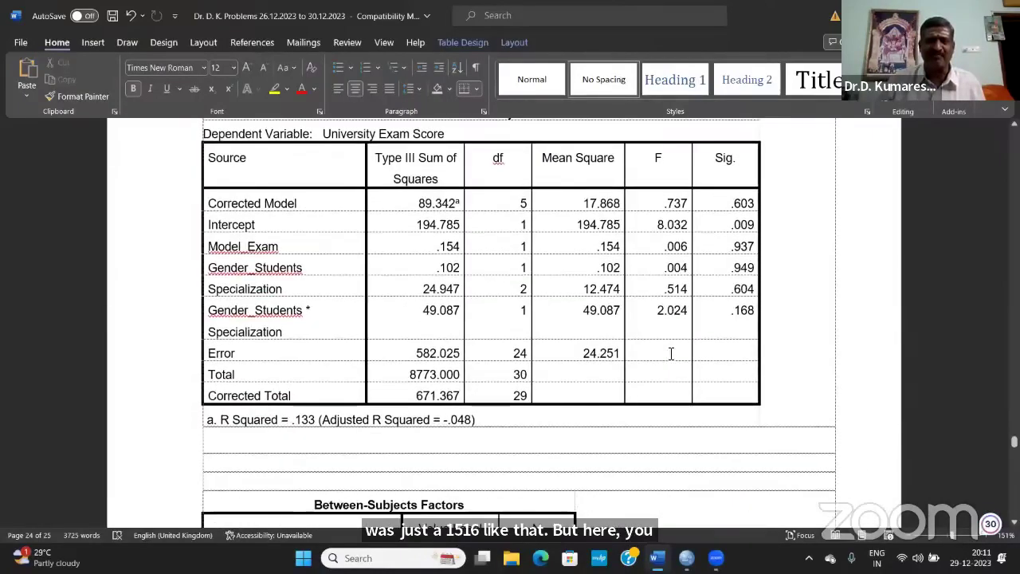
scroll(671, 353, "up", 15)
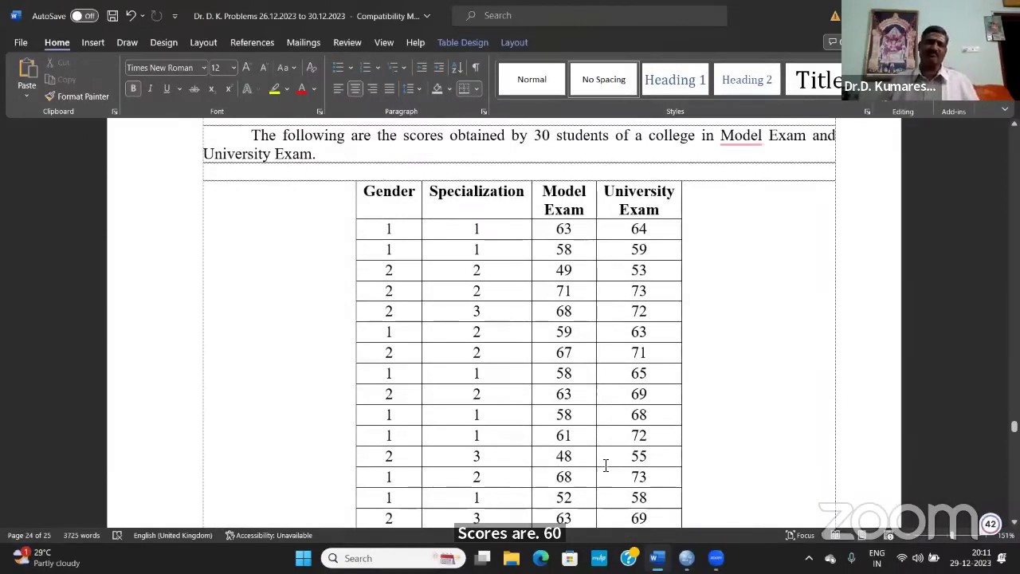
scroll(604, 440, "down", 3)
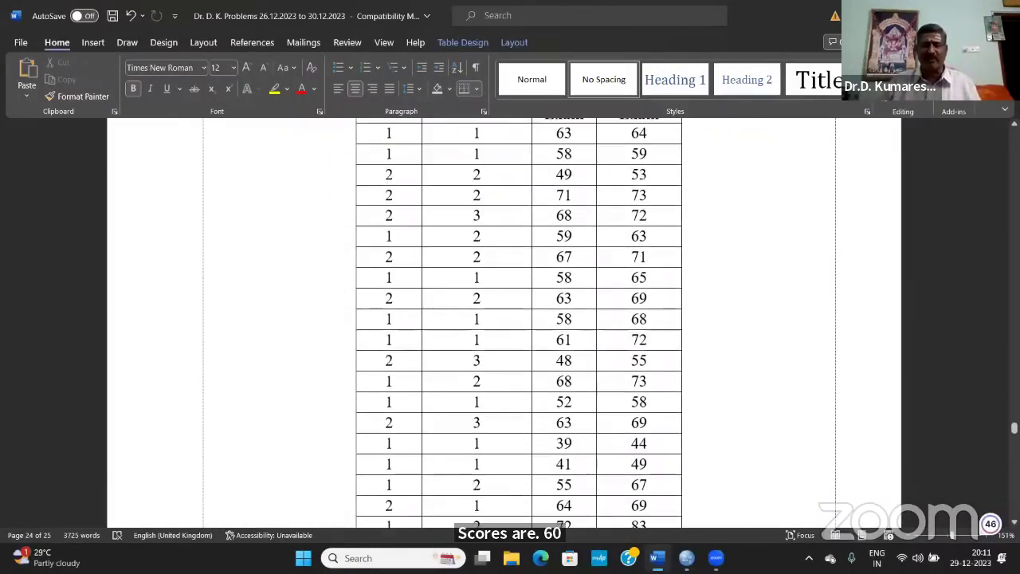
left_click(683, 555)
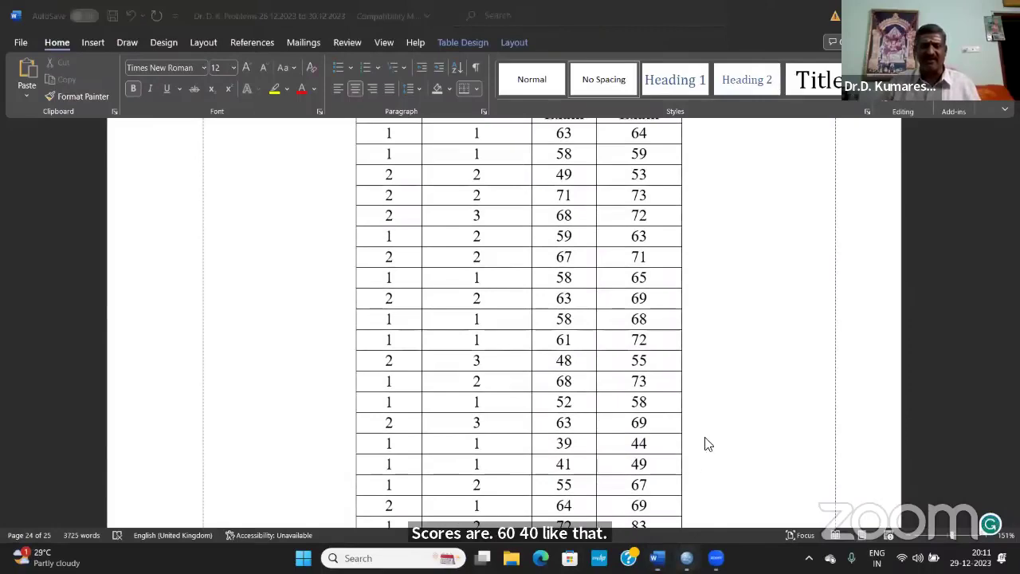
left_click(598, 452)
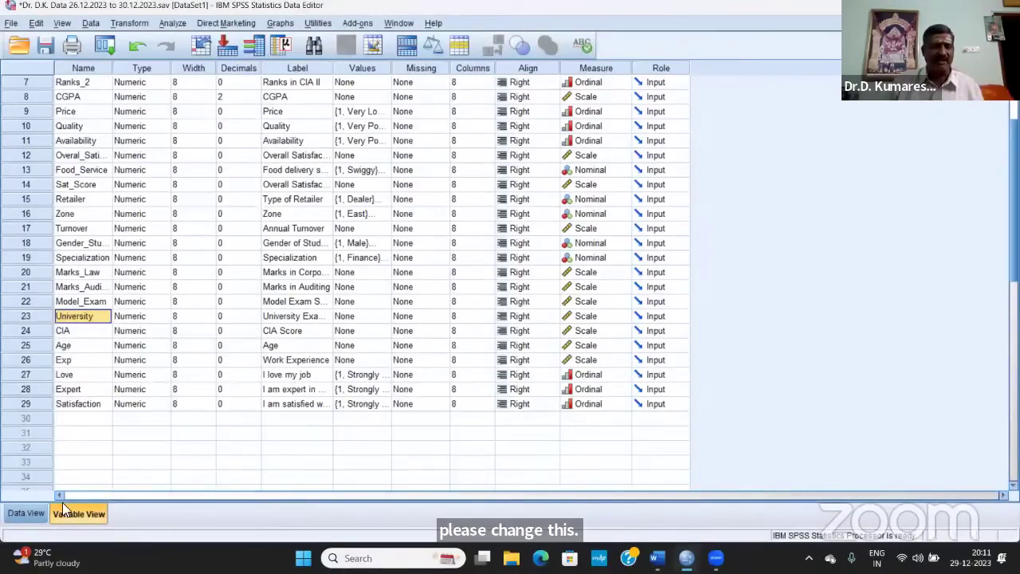
Display the case values in the SPSS data file, switch to the output window and delete all of the old analysis output.
left_click(23, 515)
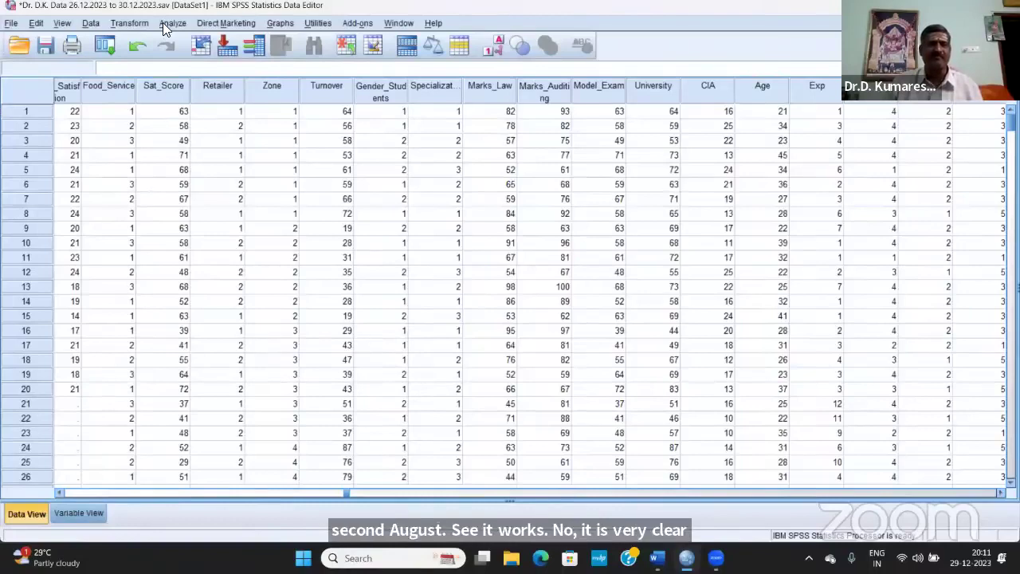
key("alt+Tab")
mouse_move(687, 558)
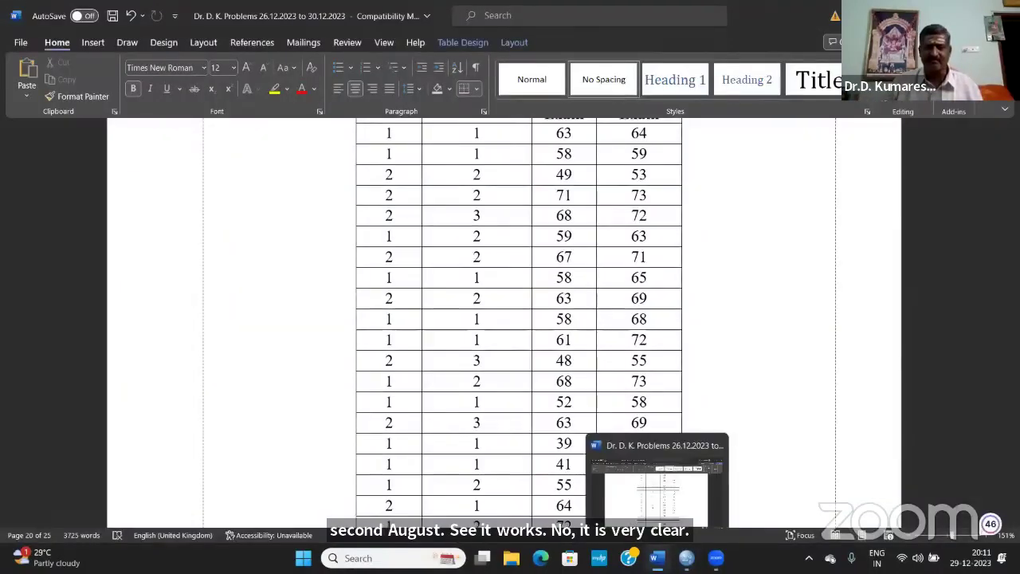
left_click(739, 515)
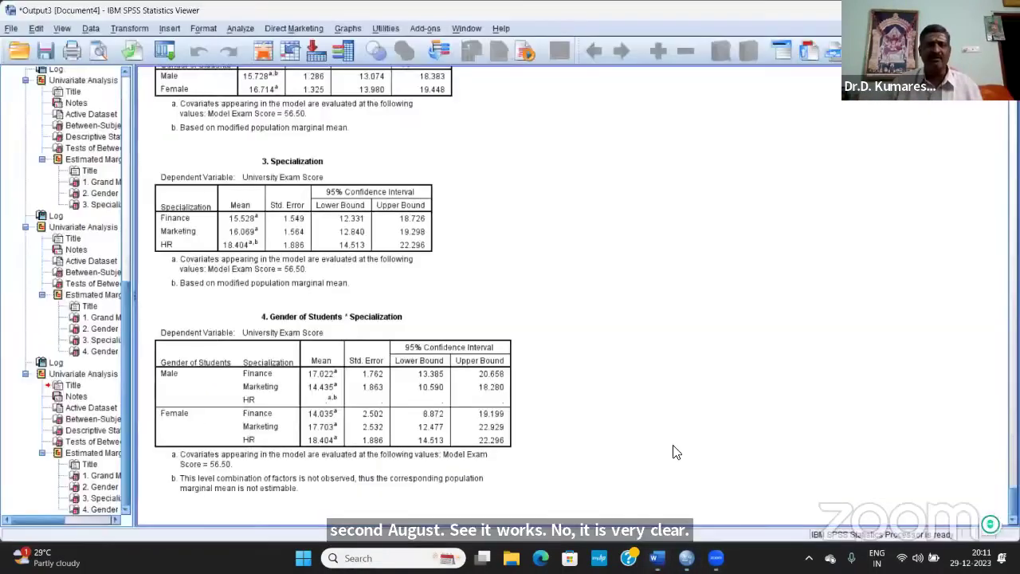
key("ctrl+a")
key("Delete")
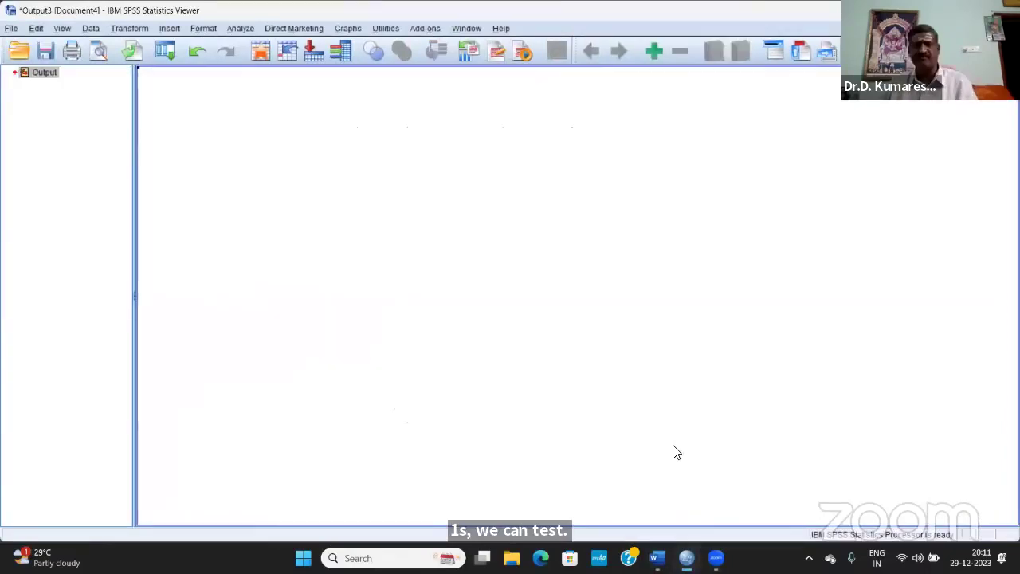
Return to the SPSS data file and rerun the univariate general linear model with its existing CIA Score, factor and covariate settings.
key("alt+Tab")
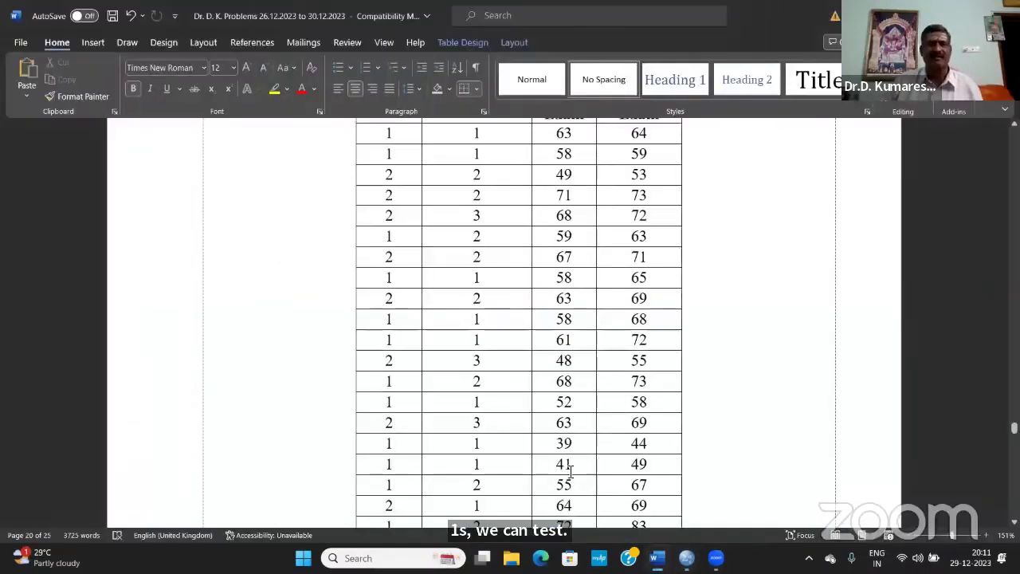
mouse_move(686, 558)
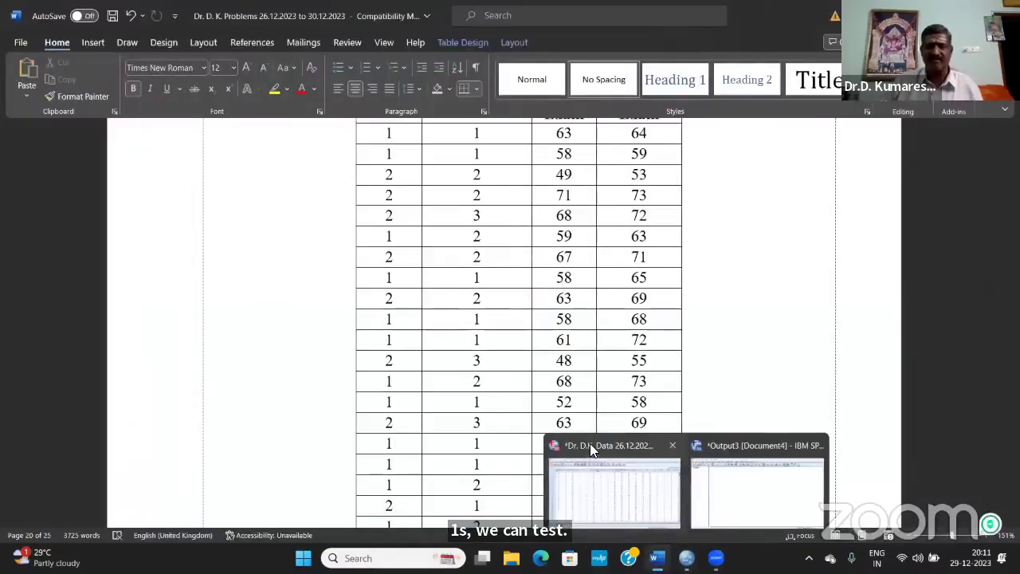
left_click(614, 486)
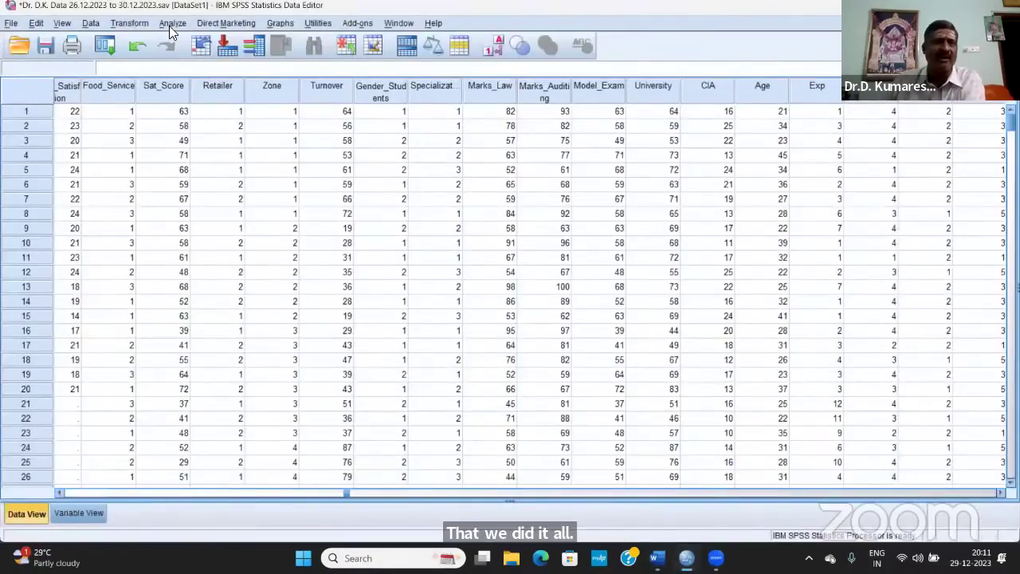
left_click(169, 26)
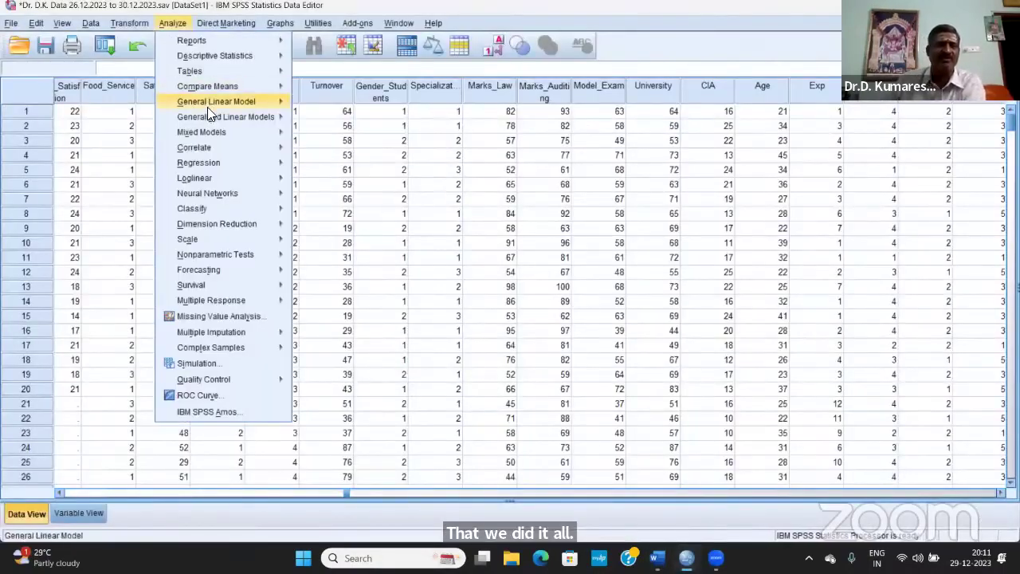
mouse_move(241, 102)
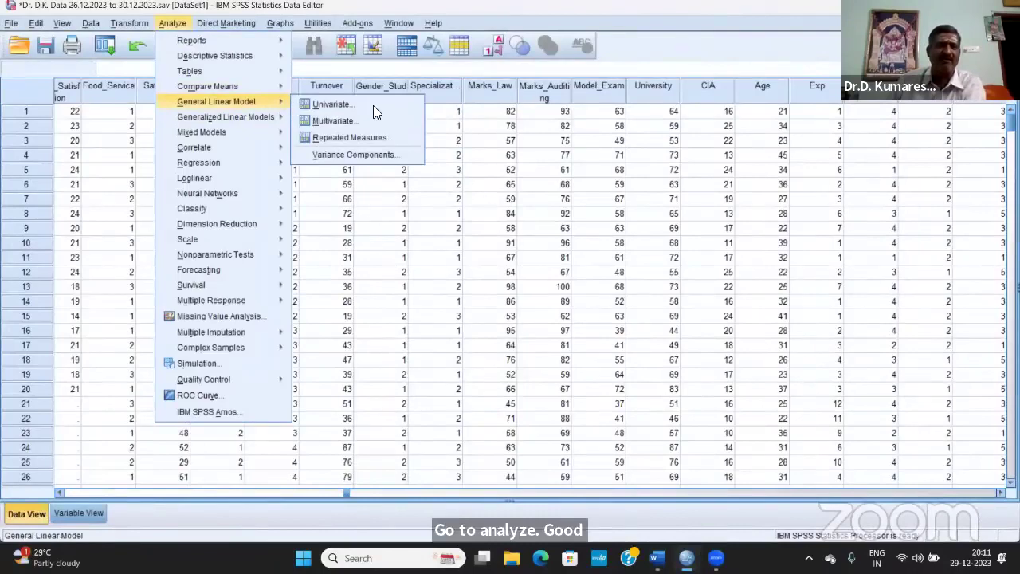
left_click(370, 111)
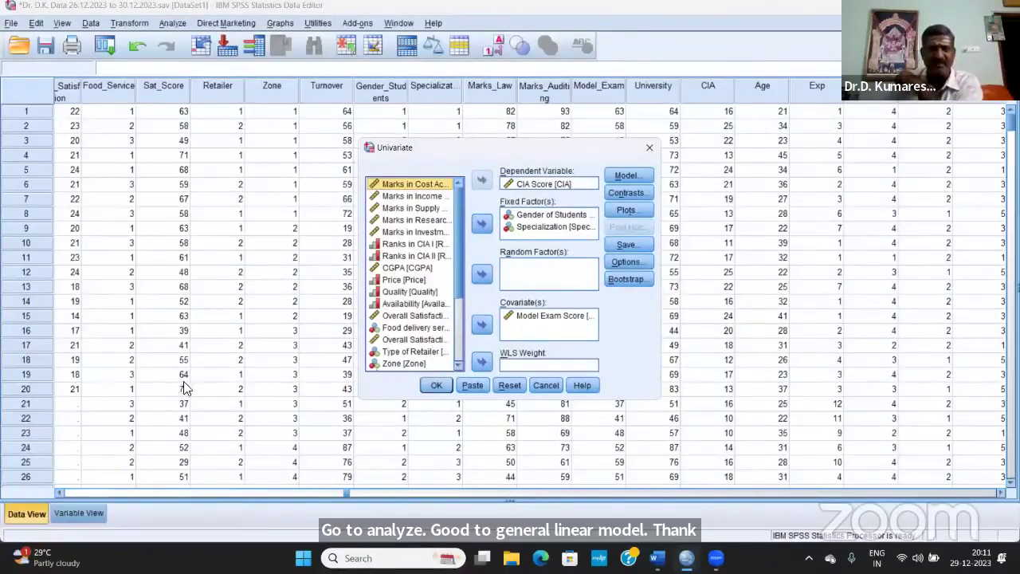
left_click(436, 385)
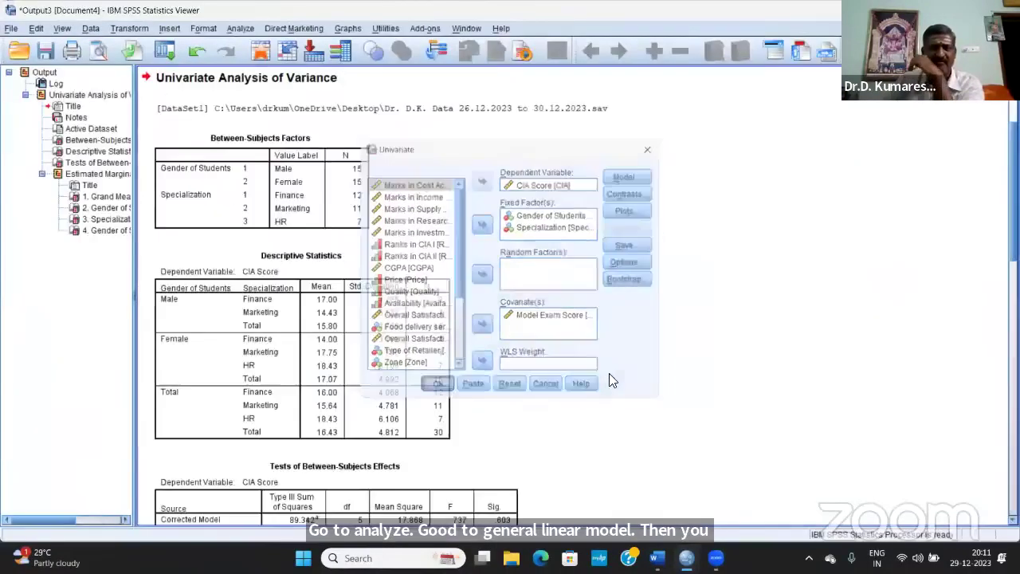
Examine the CIA Score output, from descriptive statistics and between-subjects effects through to the estimated marginal means.
scroll(615, 370, "down", 5)
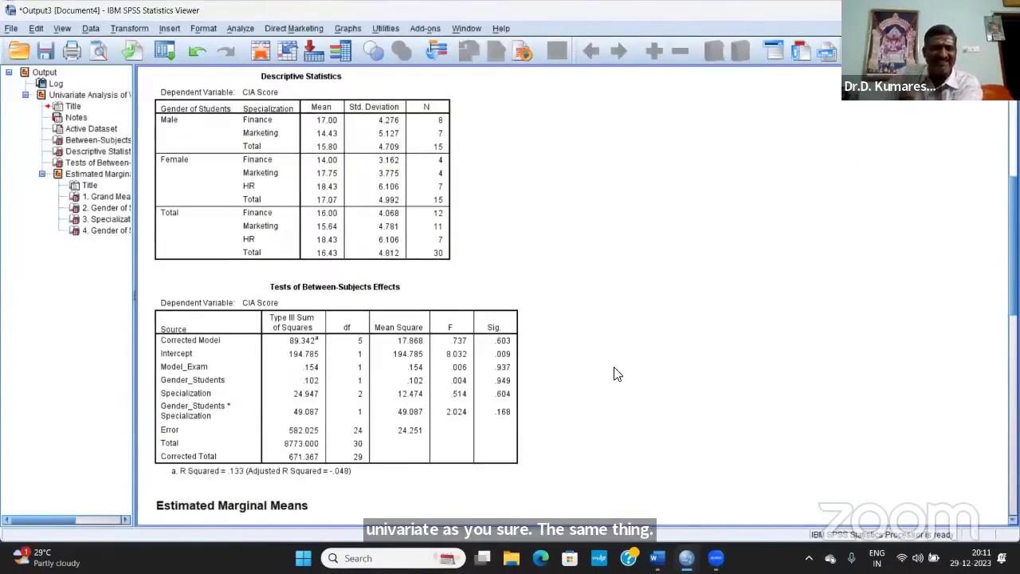
scroll(616, 374, "down", 6)
scroll(615, 373, "down", 10)
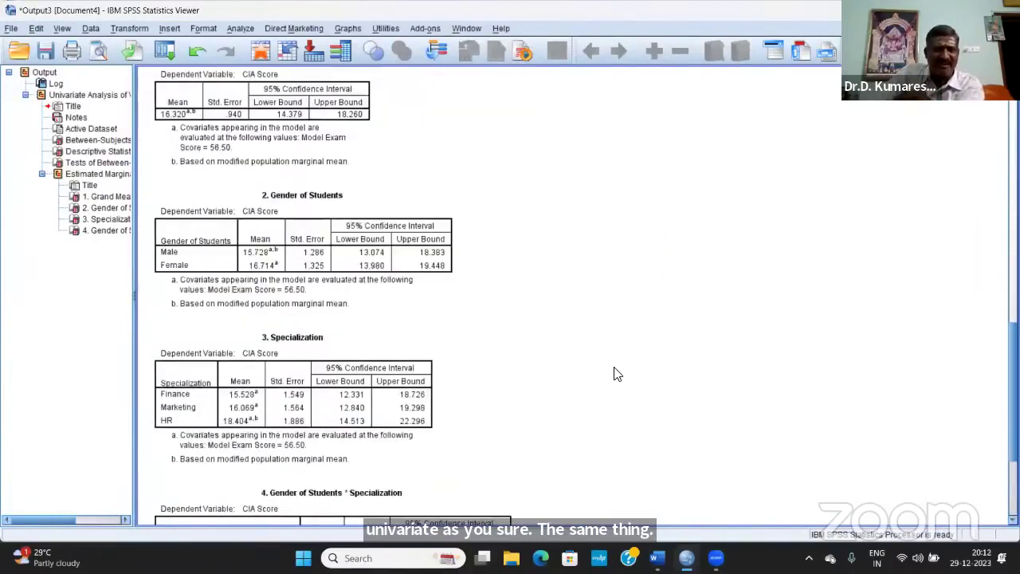
scroll(616, 374, "up", 20)
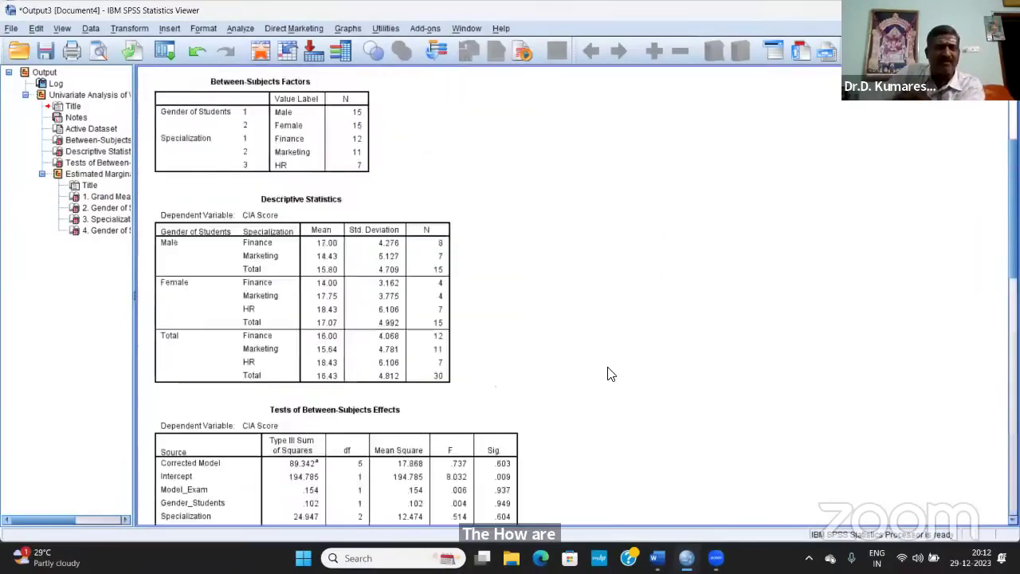
scroll(612, 377, "down", 5)
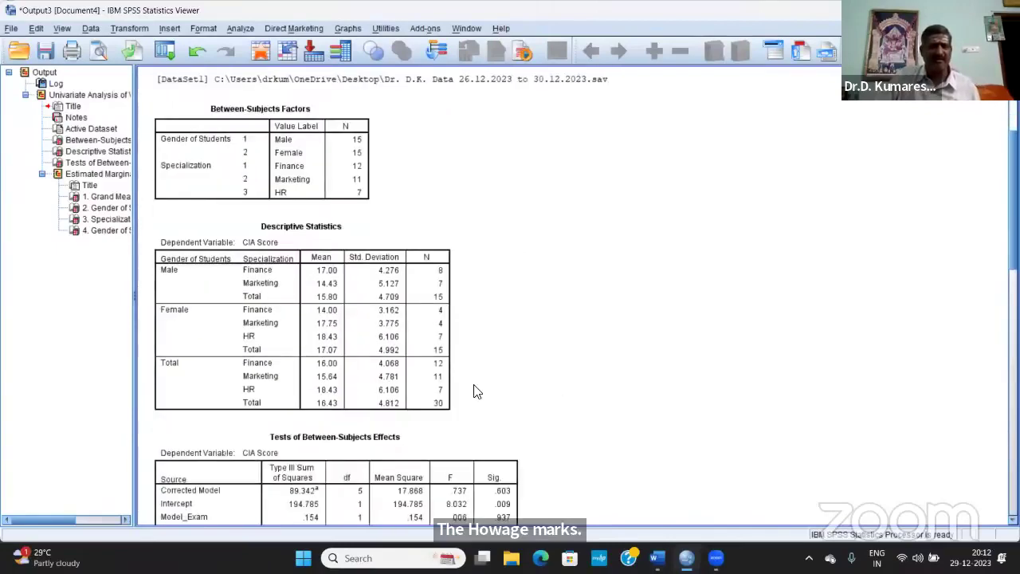
scroll(477, 389, "down", 10)
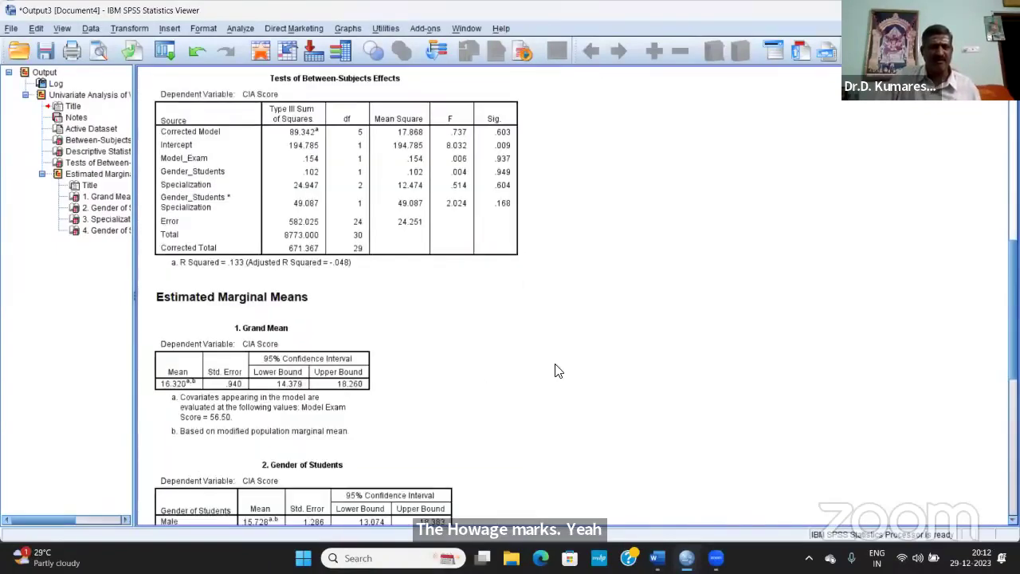
scroll(558, 371, "down", 3)
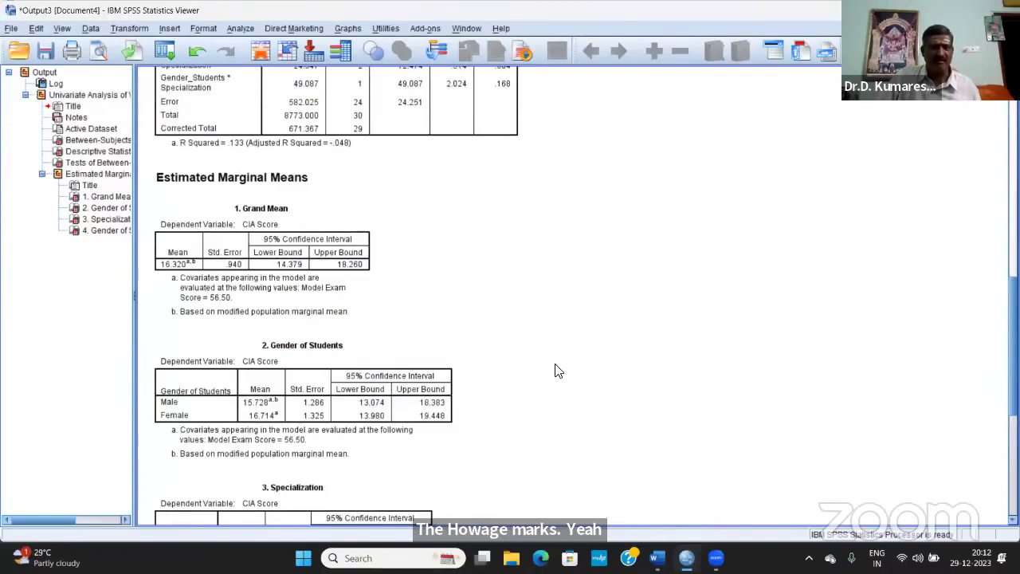
scroll(558, 371, "down", 8)
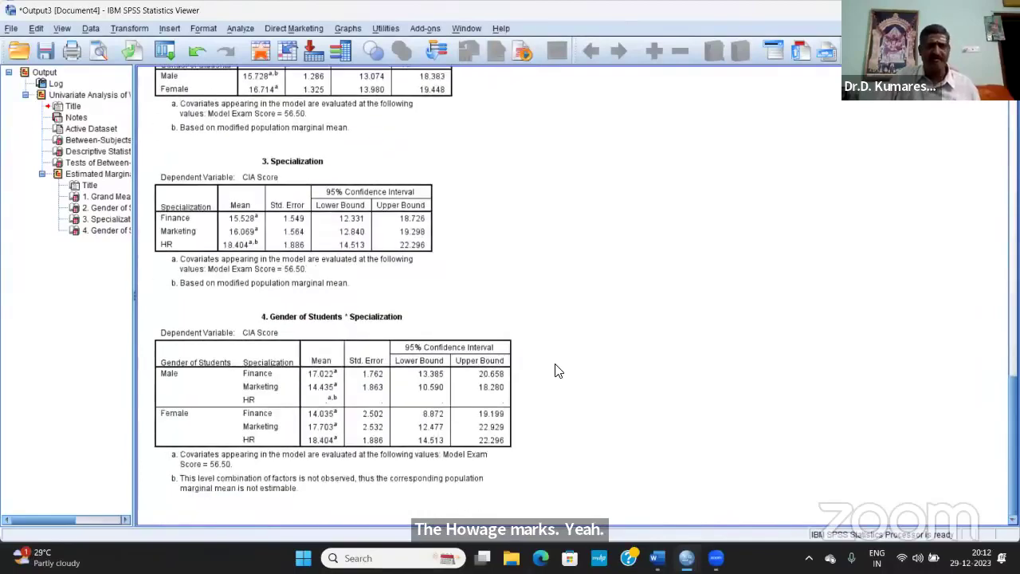
Delete all of the CIA Score output, return to the SPSS data file and save it.
key("ctrl+a")
key("Delete")
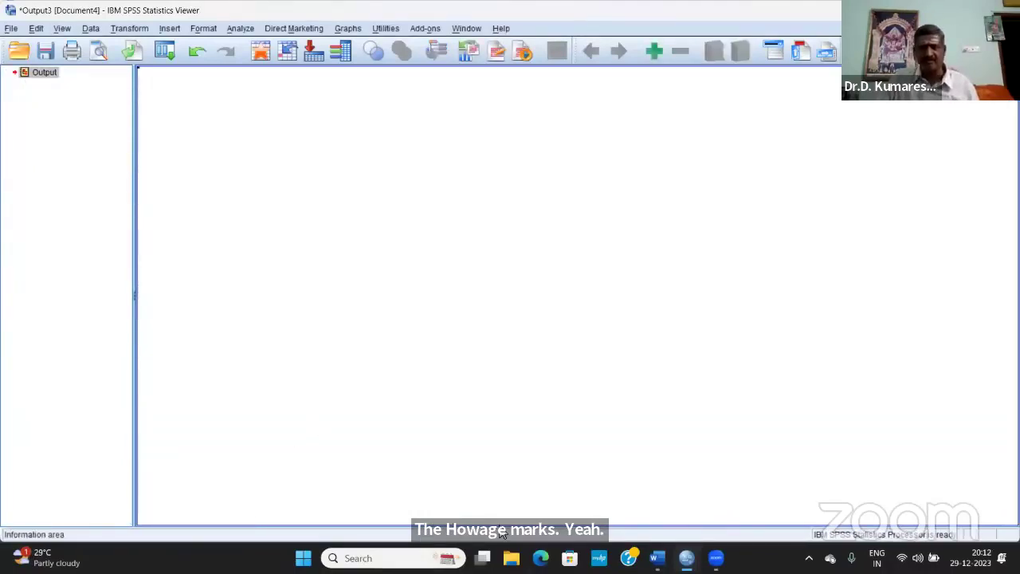
mouse_move(658, 556)
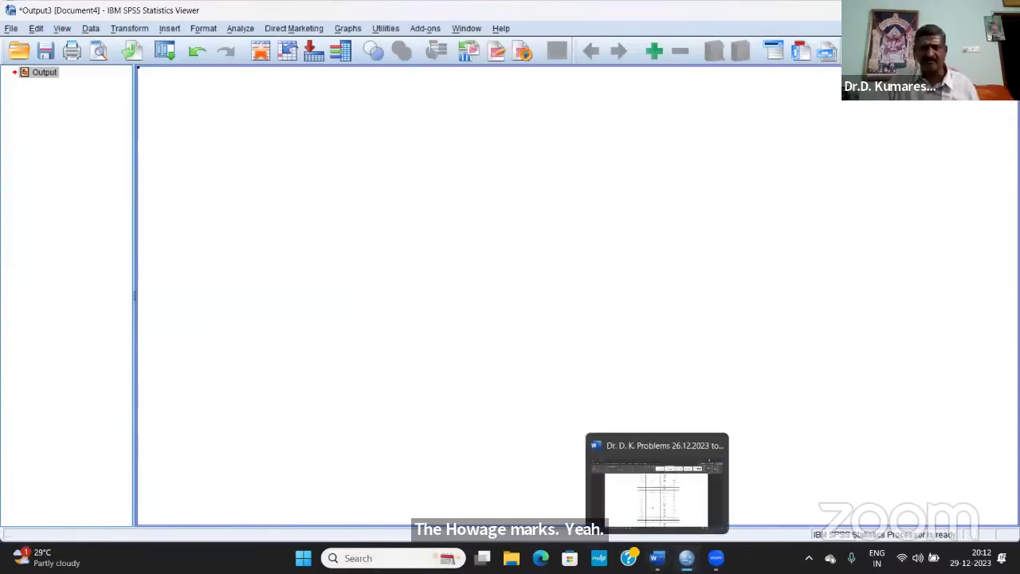
left_click(633, 450)
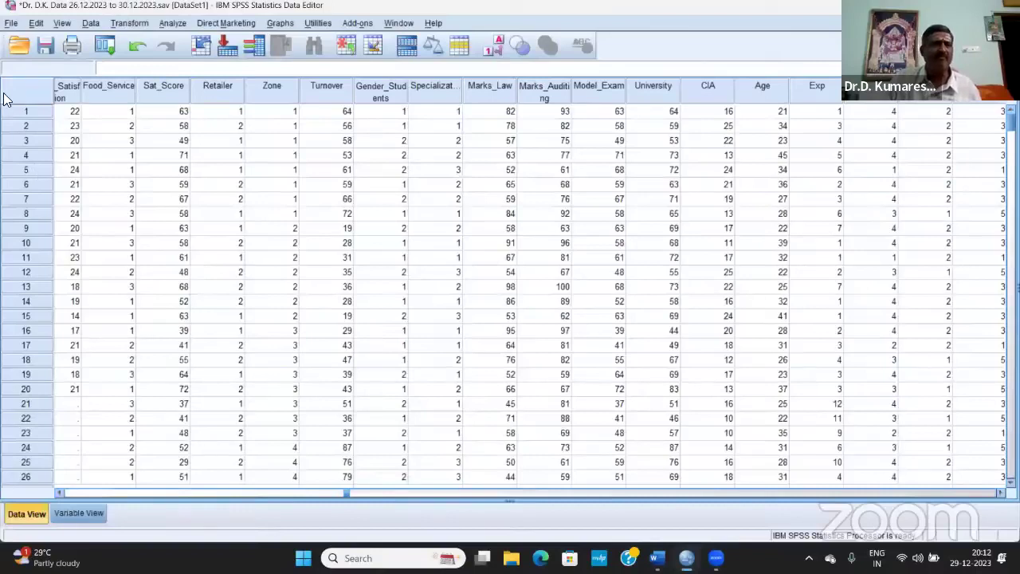
left_click(41, 46)
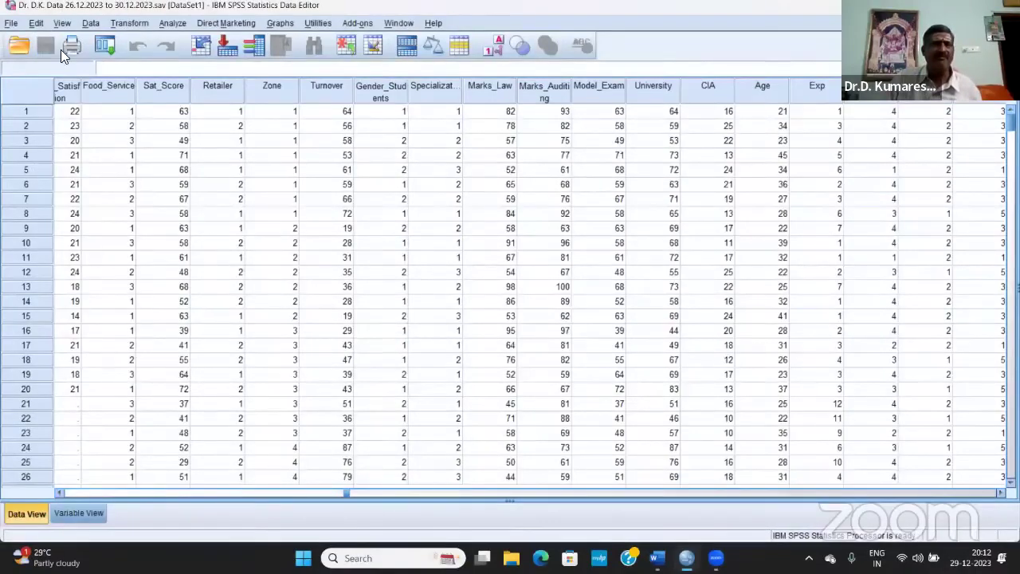
Replace CIA Score with University Exam Score as the dependent variable of the univariate general linear model and run the analysis.
left_click(172, 22)
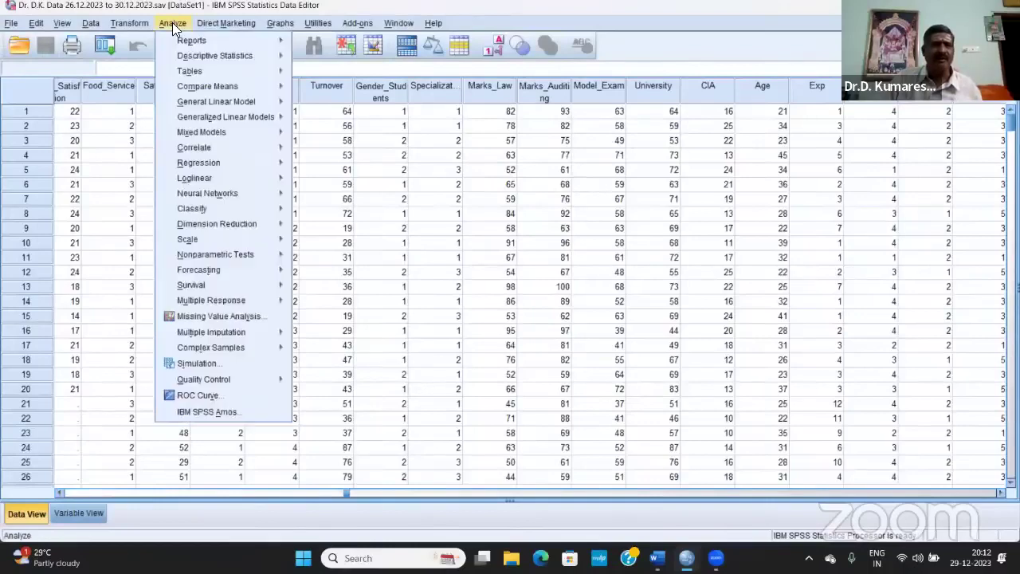
mouse_move(225, 102)
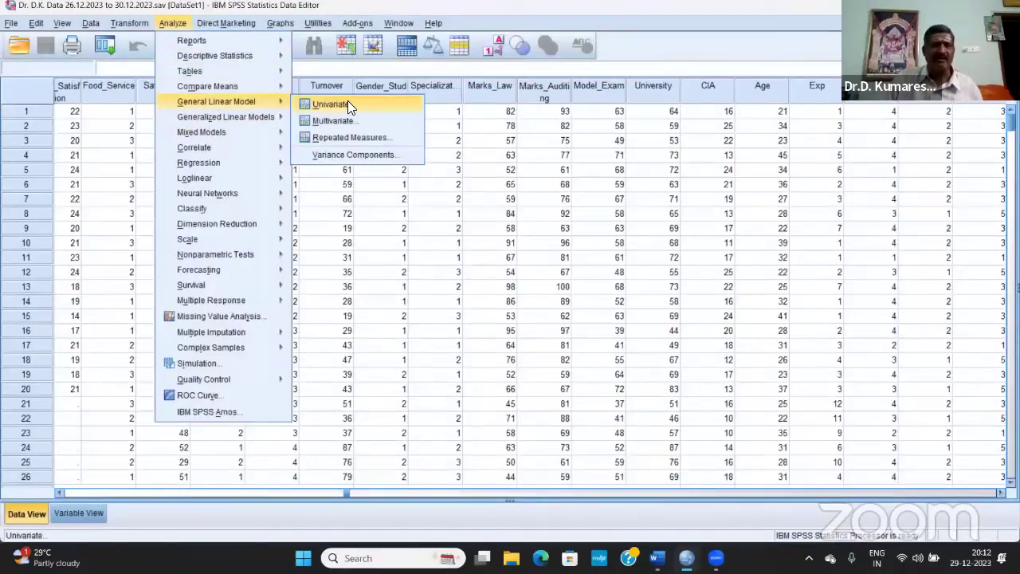
left_click(348, 102)
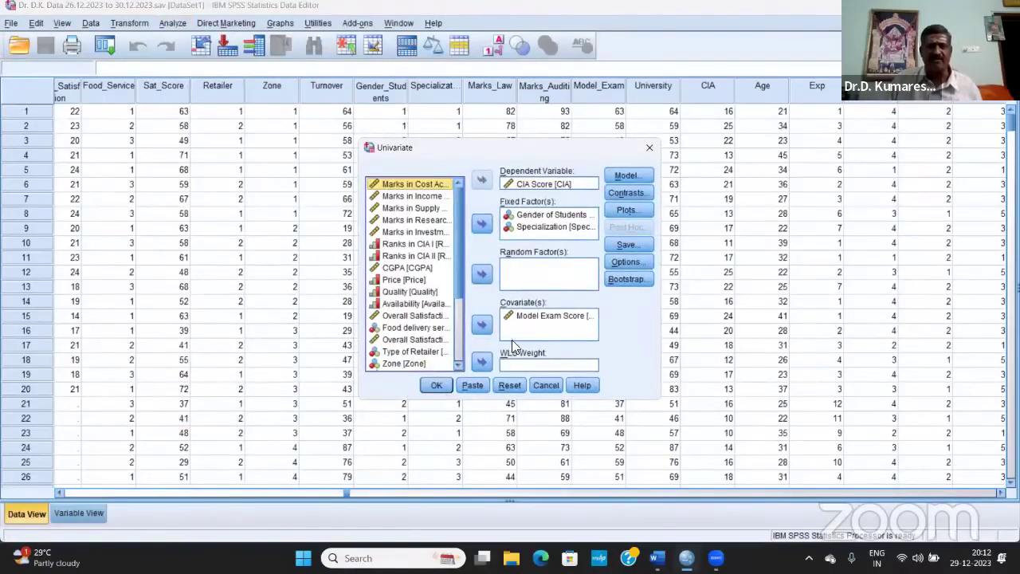
left_click(541, 183)
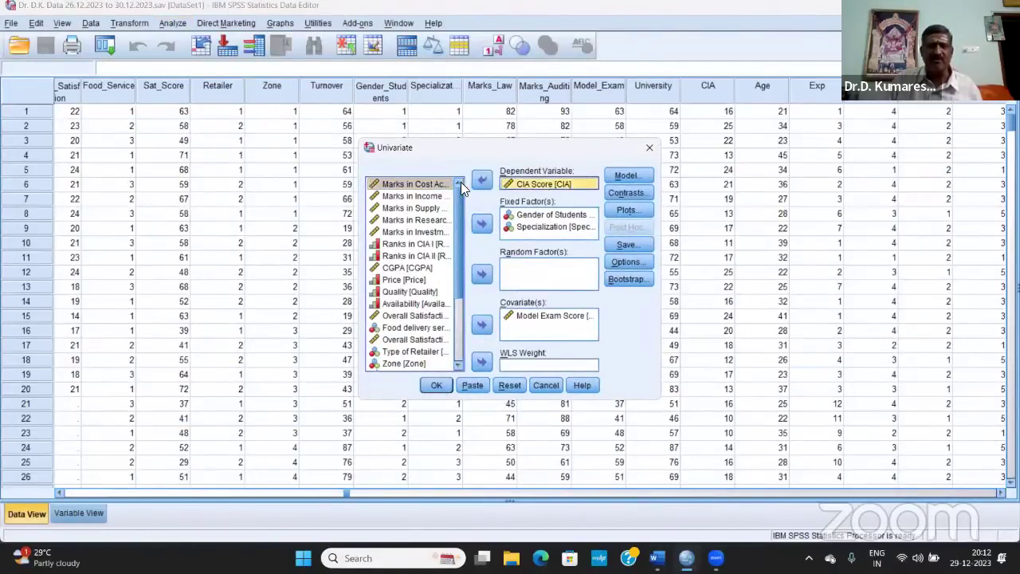
left_click(482, 180)
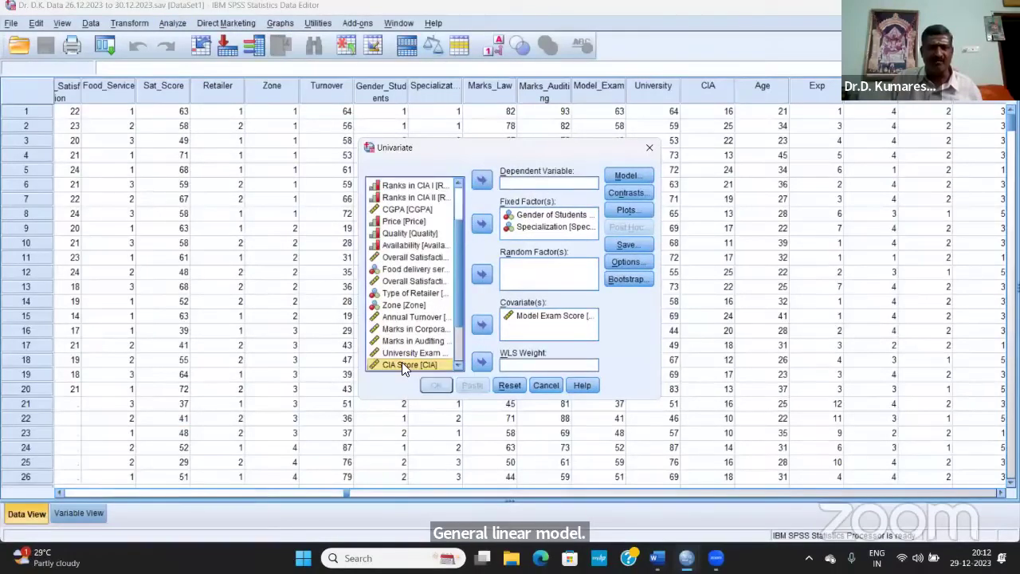
key("Up")
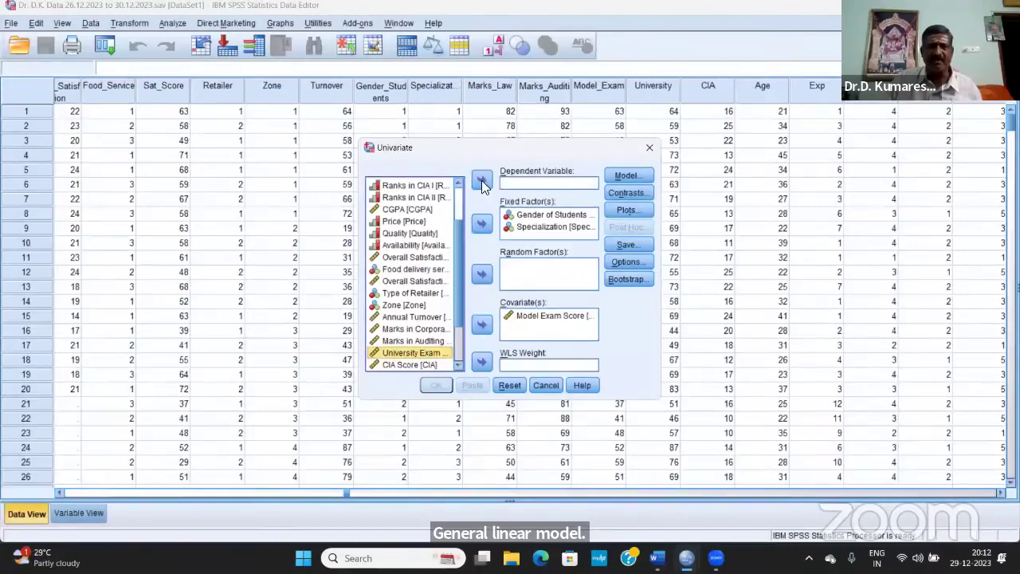
left_click(482, 181)
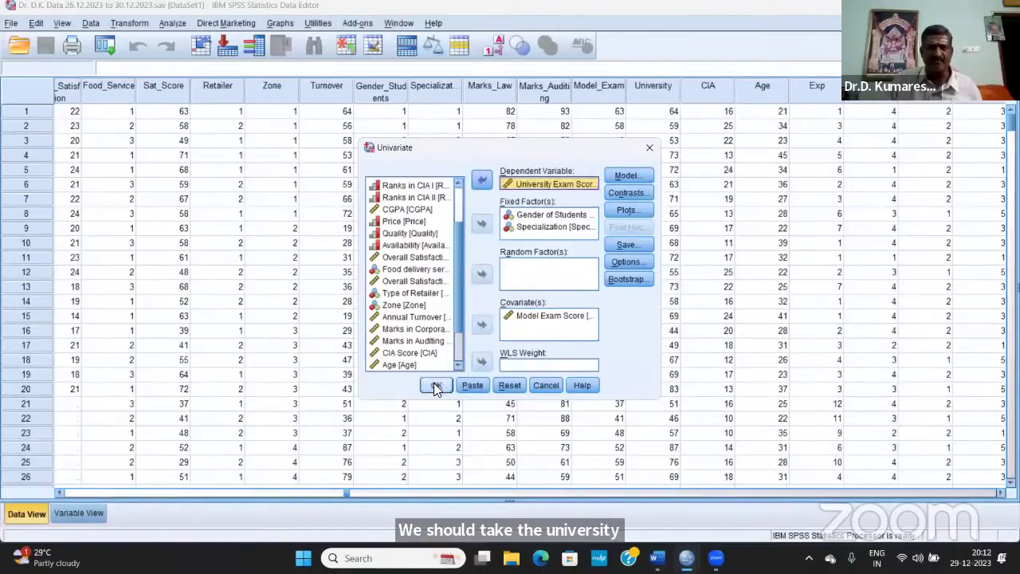
left_click(433, 385)
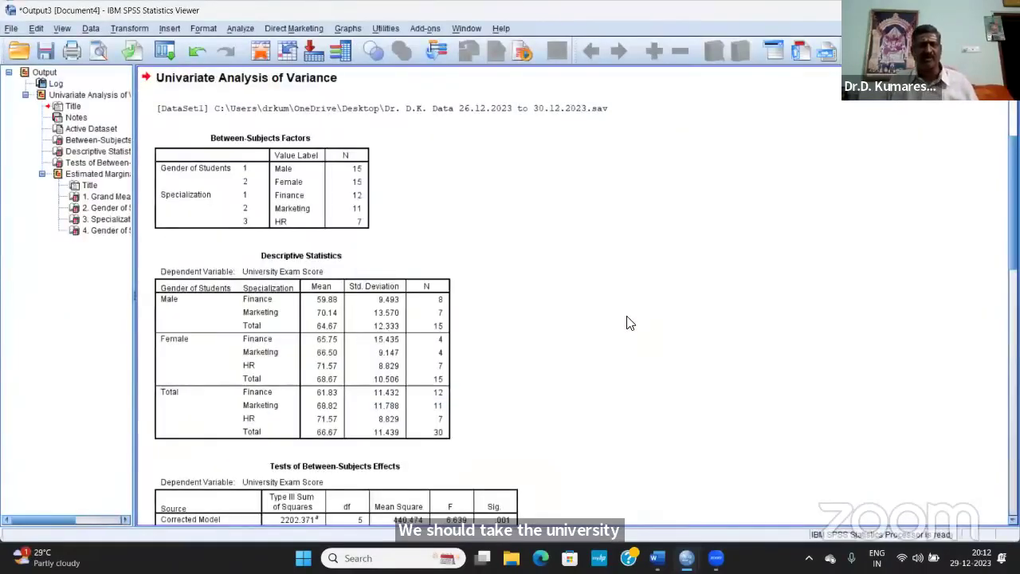
Review the University Exam Score output, including descriptive statistics, between-subjects effects and estimated marginal means by gender and specialization.
scroll(606, 320, "down", 3)
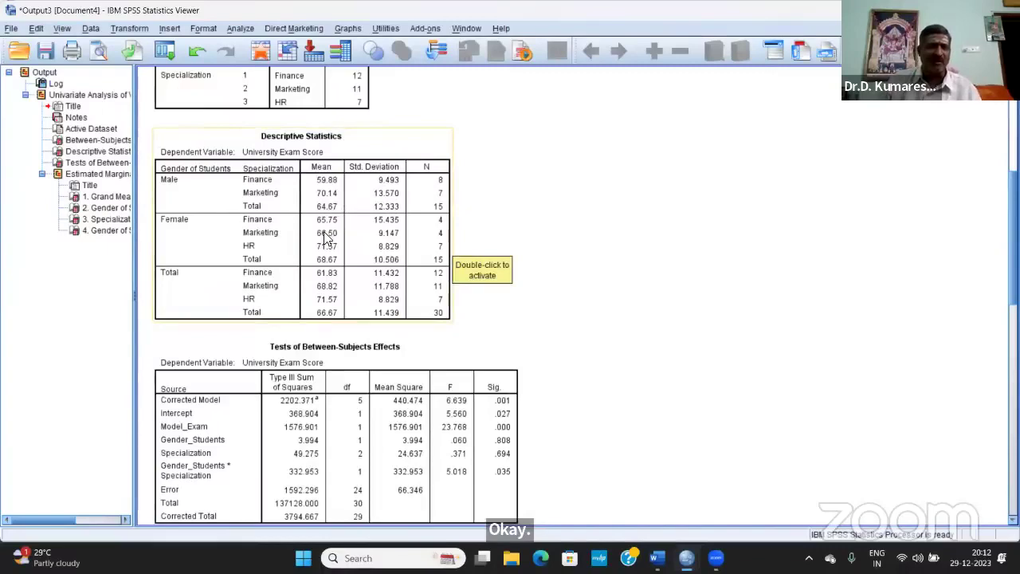
scroll(494, 311, "down", 15)
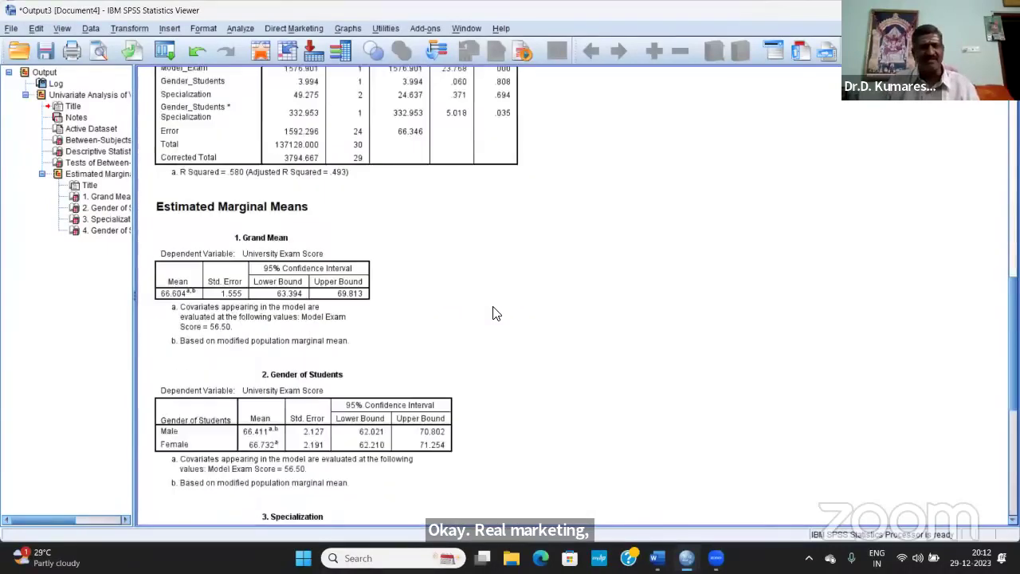
scroll(494, 311, "down", 3)
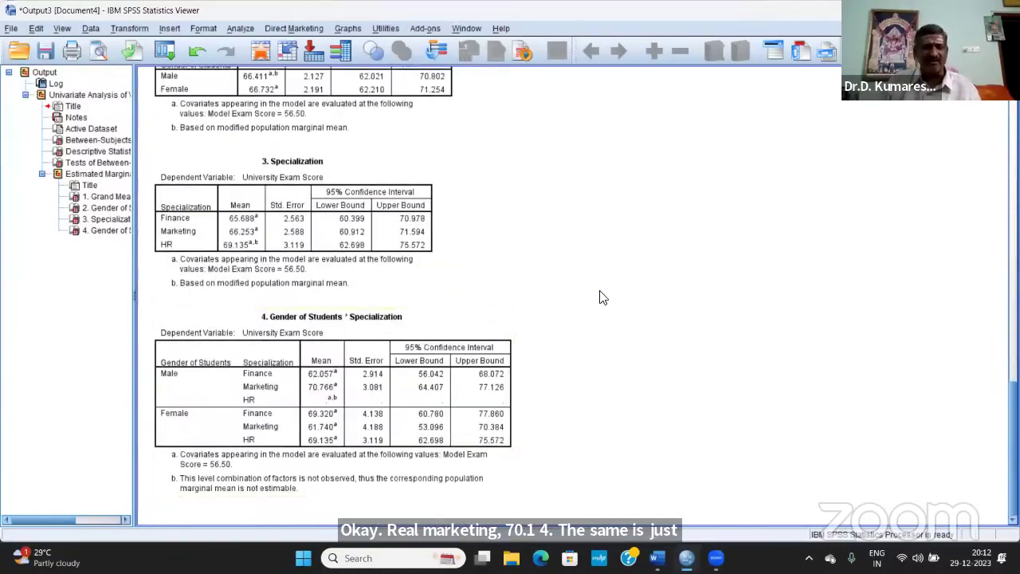
scroll(601, 297, "up", 2)
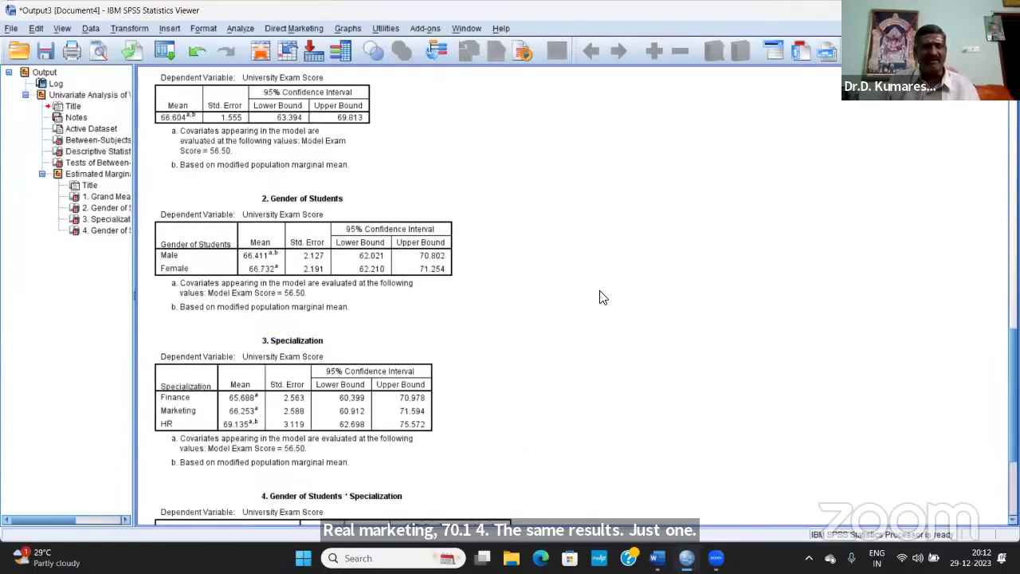
scroll(602, 301, "down", 2)
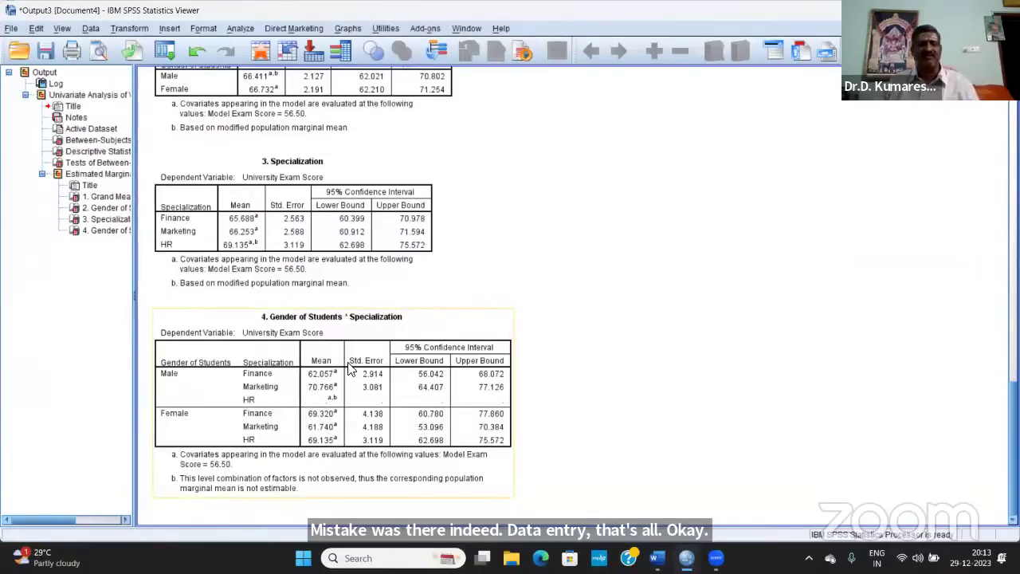
Switch to the Word problems document and read Problem 7 MANCOVA, including its score table and the question below it.
key("alt+Tab")
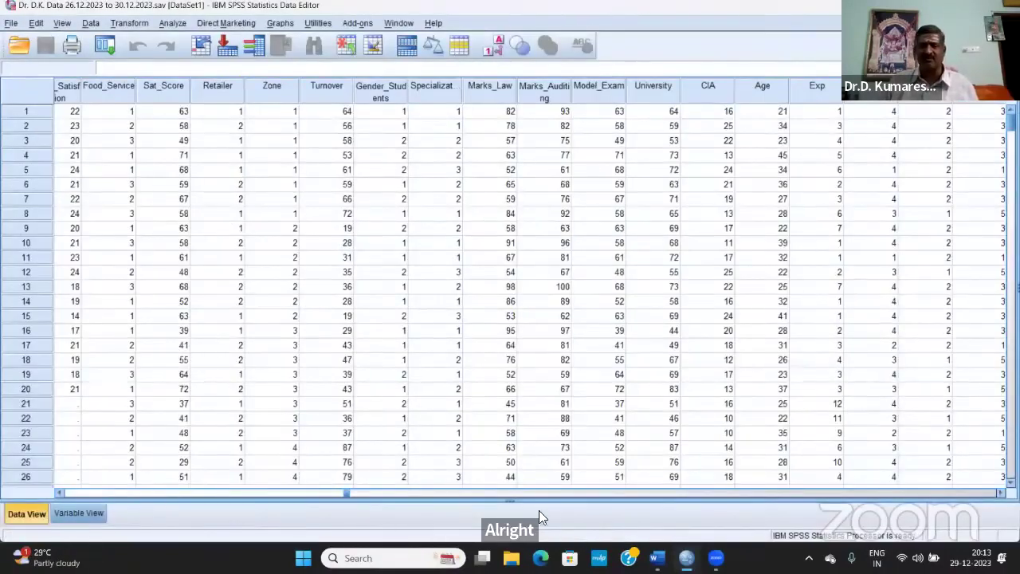
left_click(656, 558)
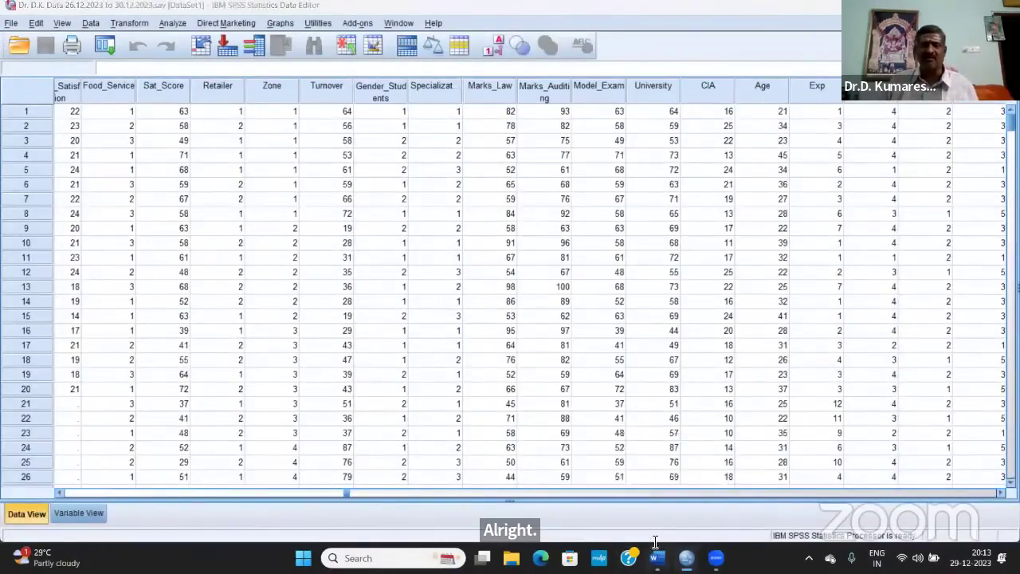
scroll(735, 439, "down", 20)
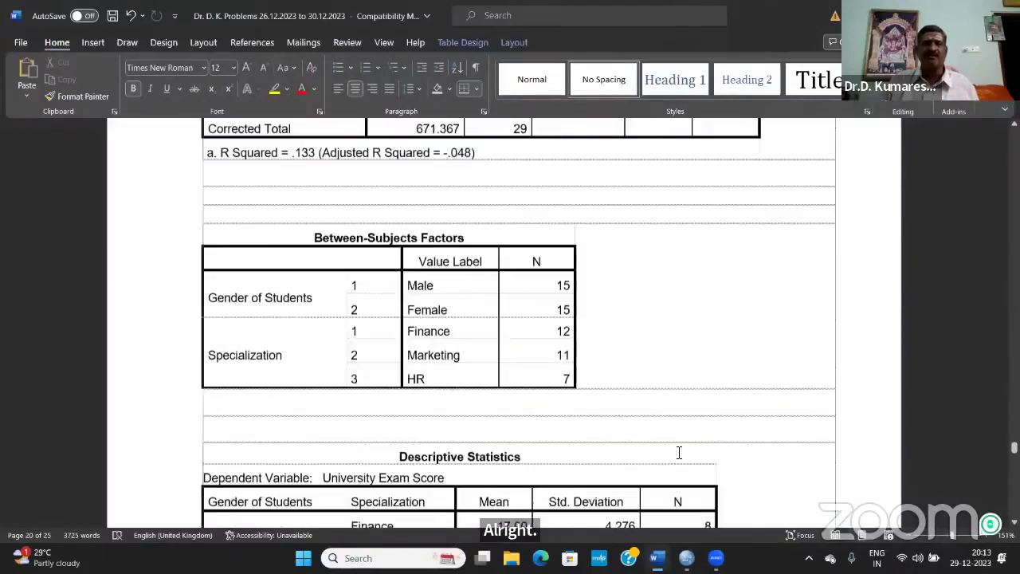
scroll(642, 466, "down", 15)
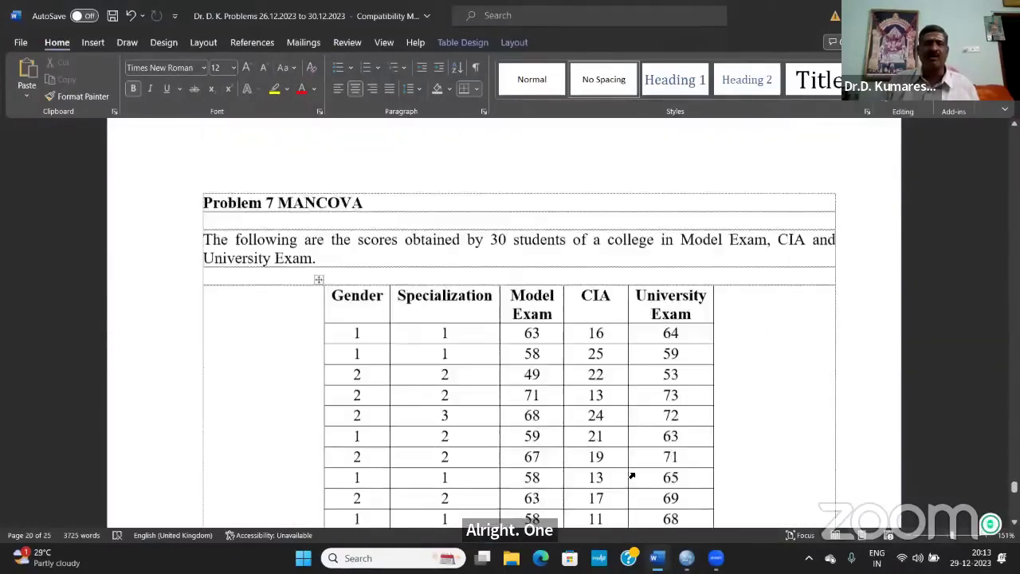
scroll(632, 475, "up", 5)
scroll(631, 476, "up", 3)
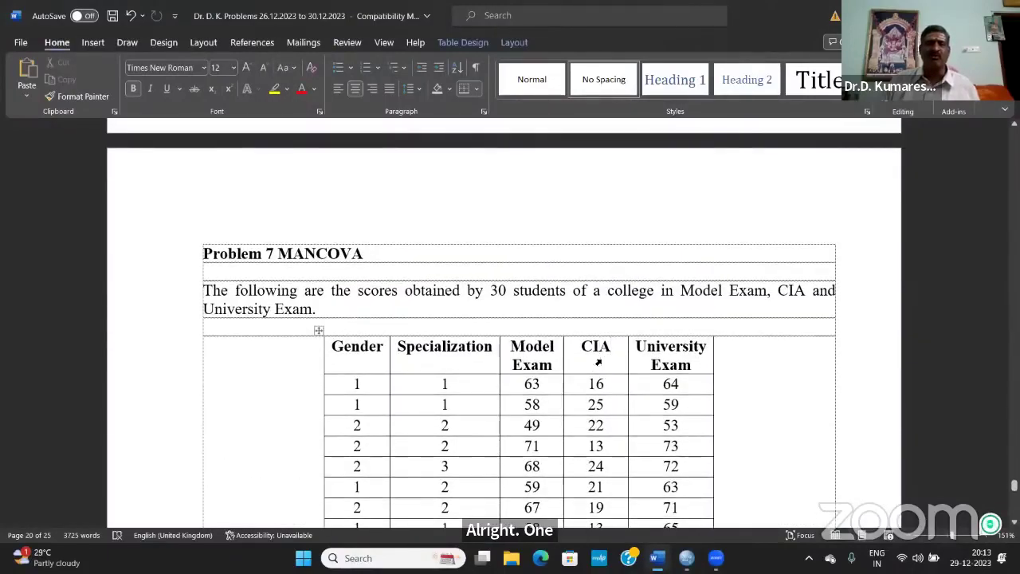
double_click(743, 371)
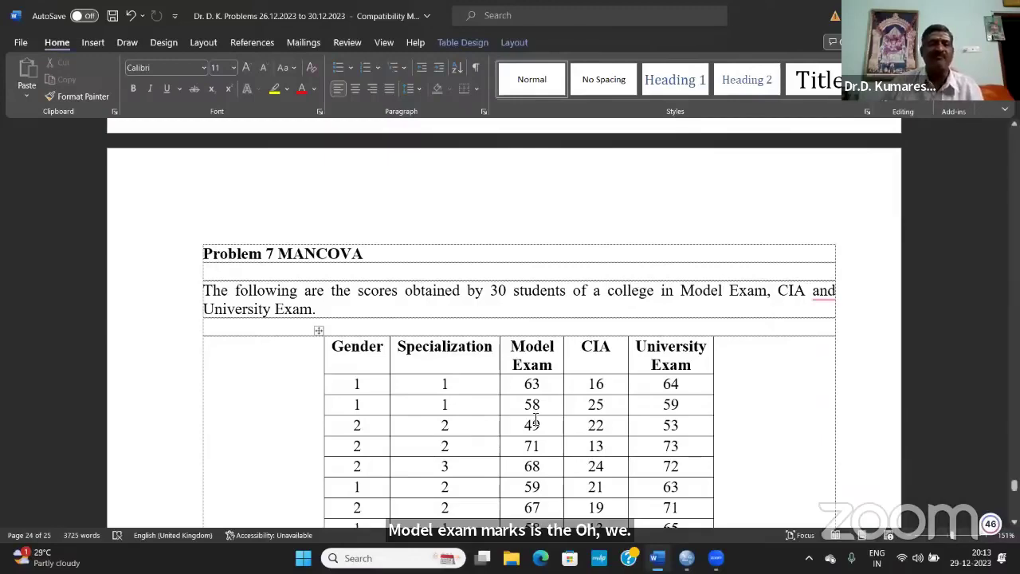
scroll(494, 339, "down", 10)
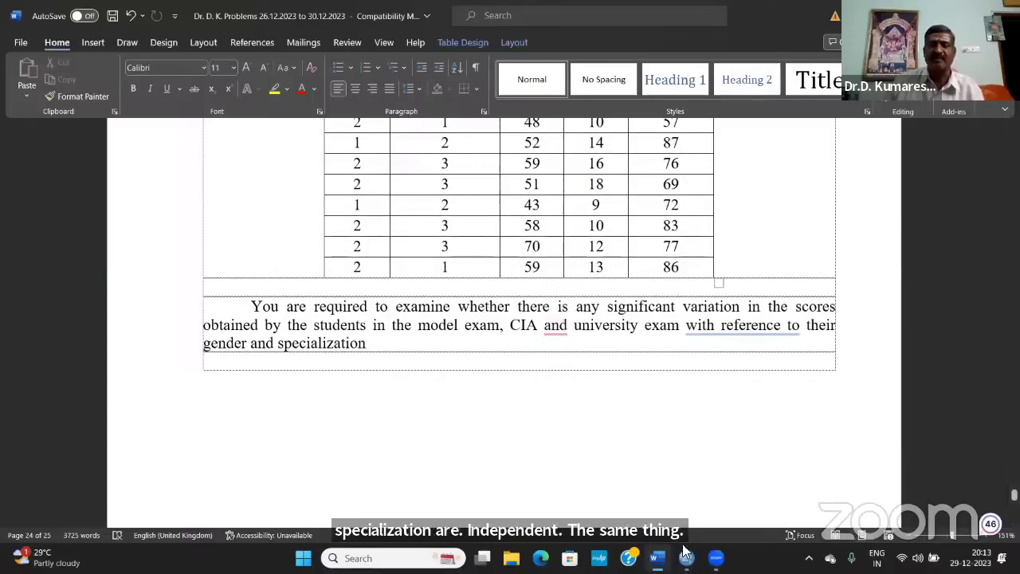
Return to the SPSS data file and start a multivariate general linear model with all previous variable assignments cleared.
mouse_move(687, 556)
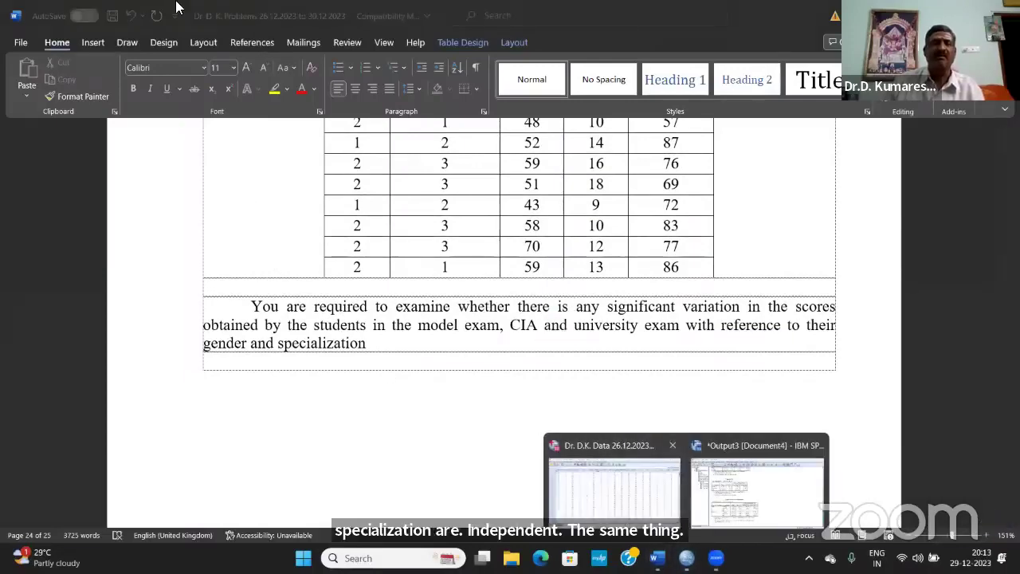
left_click(596, 446)
left_click(170, 23)
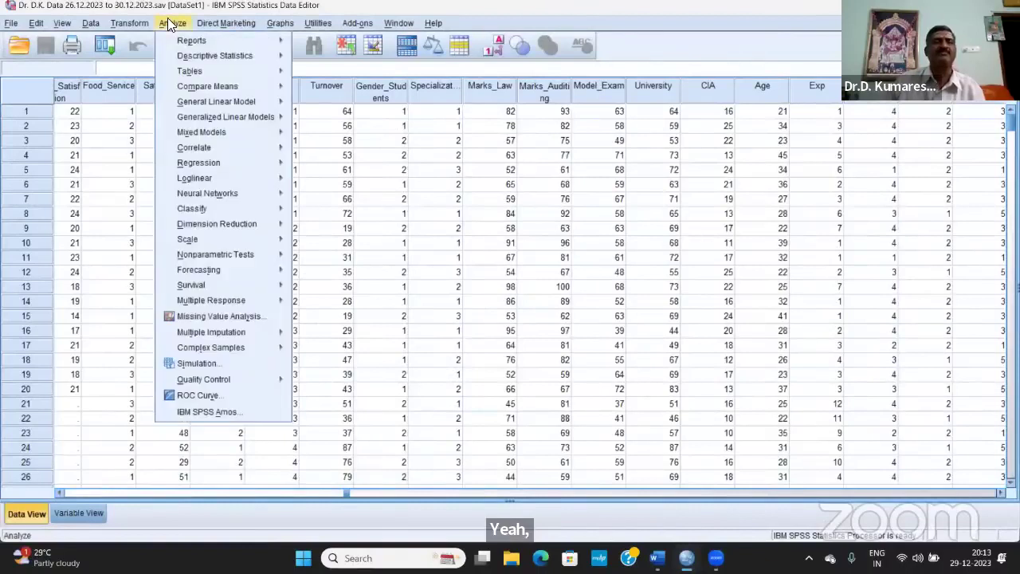
mouse_move(209, 101)
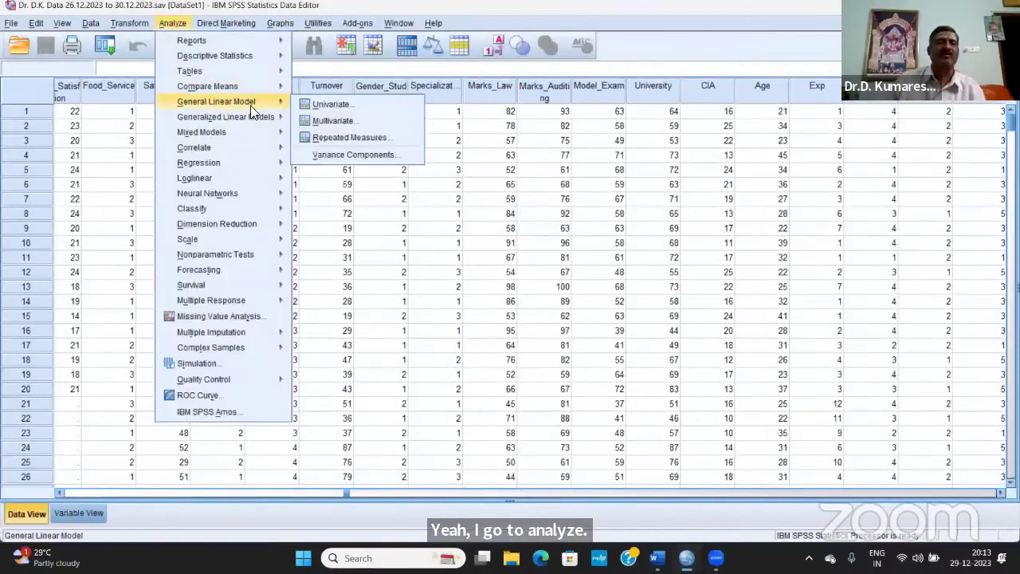
left_click(360, 121)
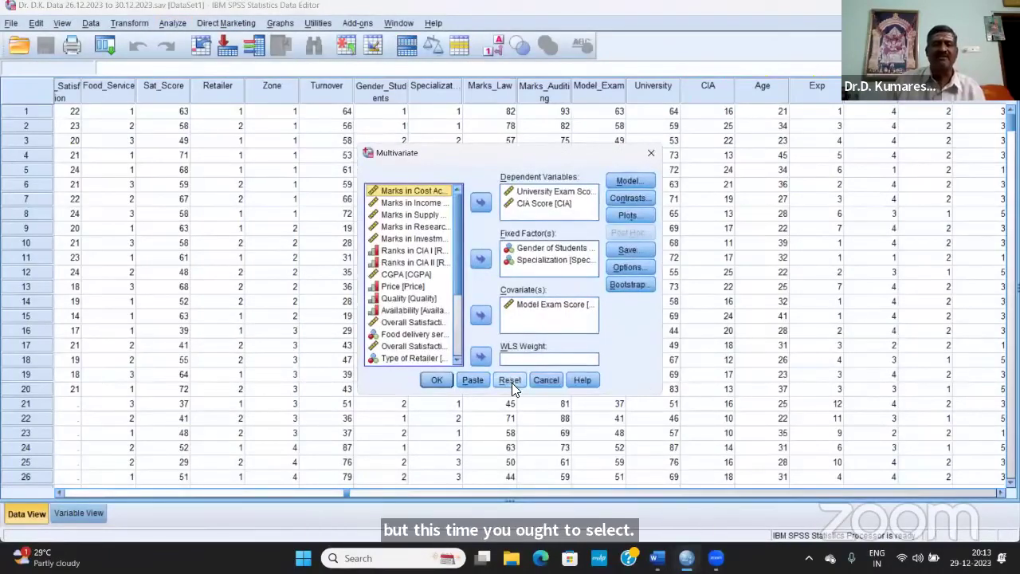
left_click(510, 381)
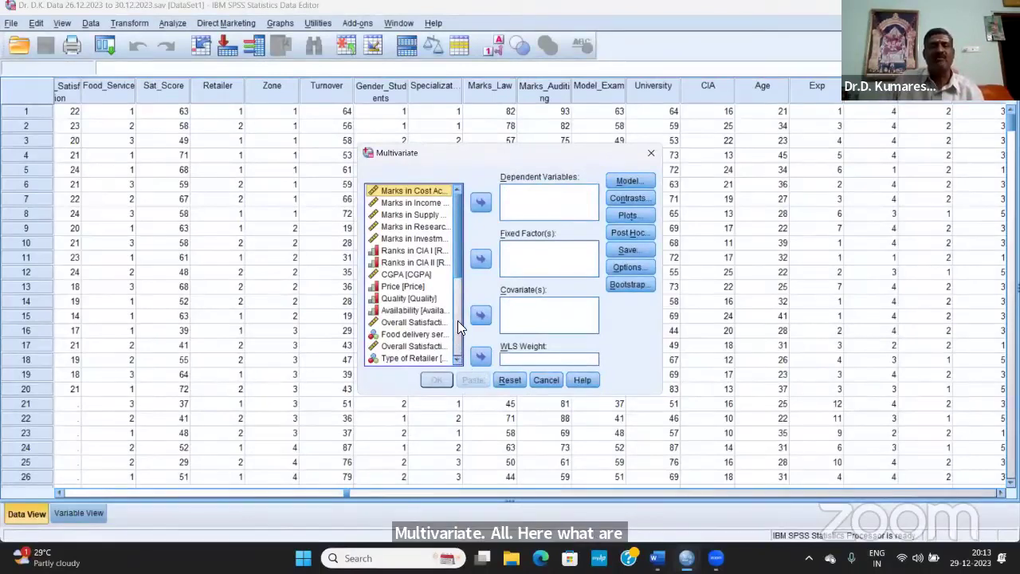
Assign University Exam Score and CIA Score as the dependent variables of the multivariate model.
scroll(399, 322, "down", 2)
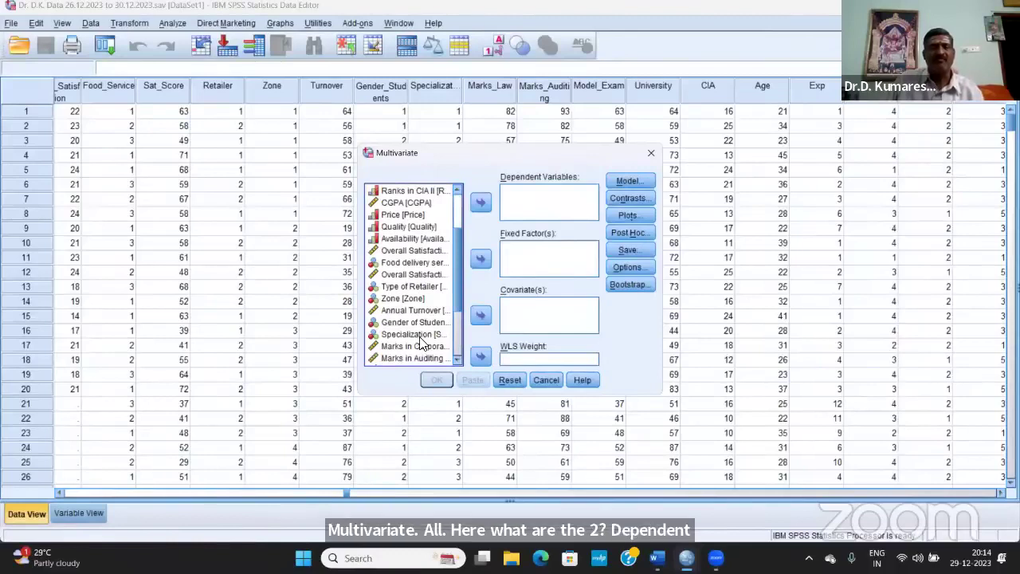
scroll(420, 343, "down", 1)
scroll(421, 343, "down", 1)
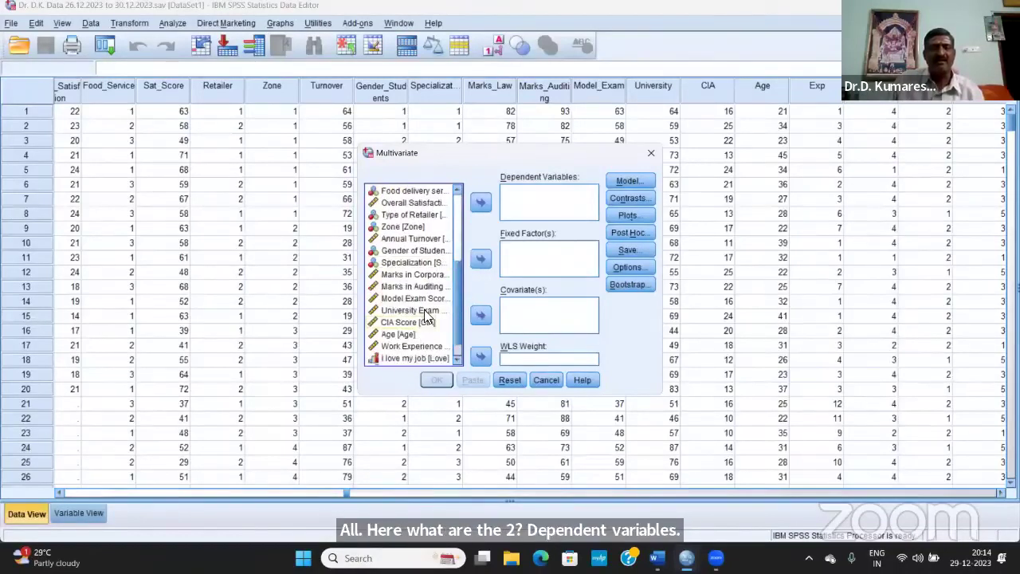
left_click(421, 311)
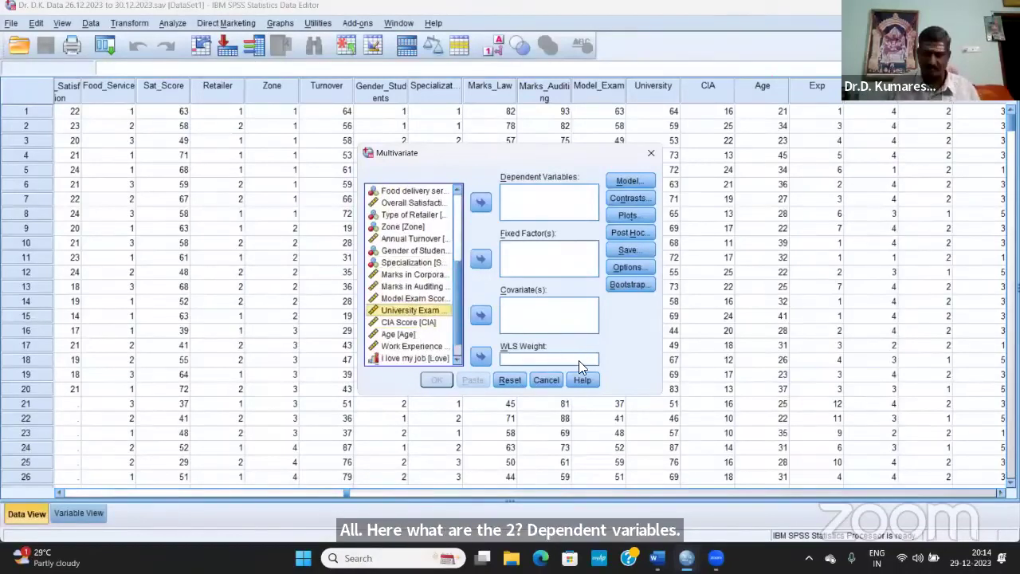
key("shift+Down")
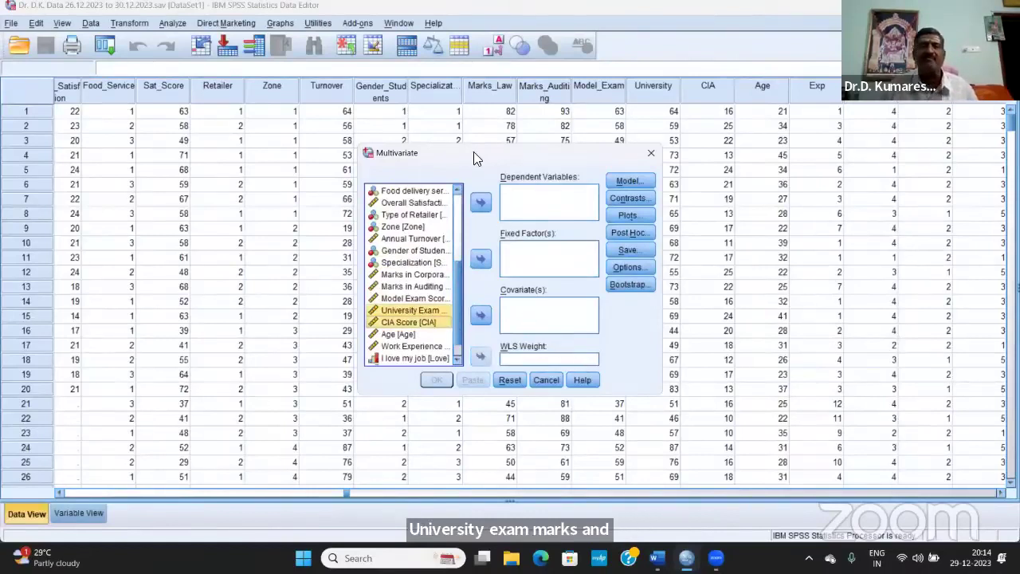
left_click(483, 200)
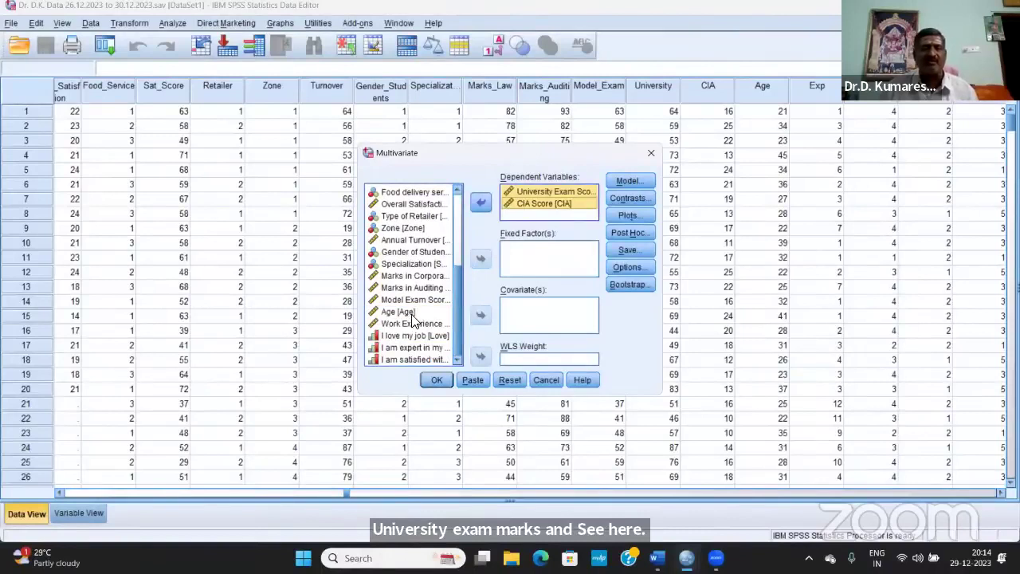
Set Gender of Students and Specialization as fixed factors and Model Exam Score as covariate, and run the multivariate analysis.
left_click(427, 253)
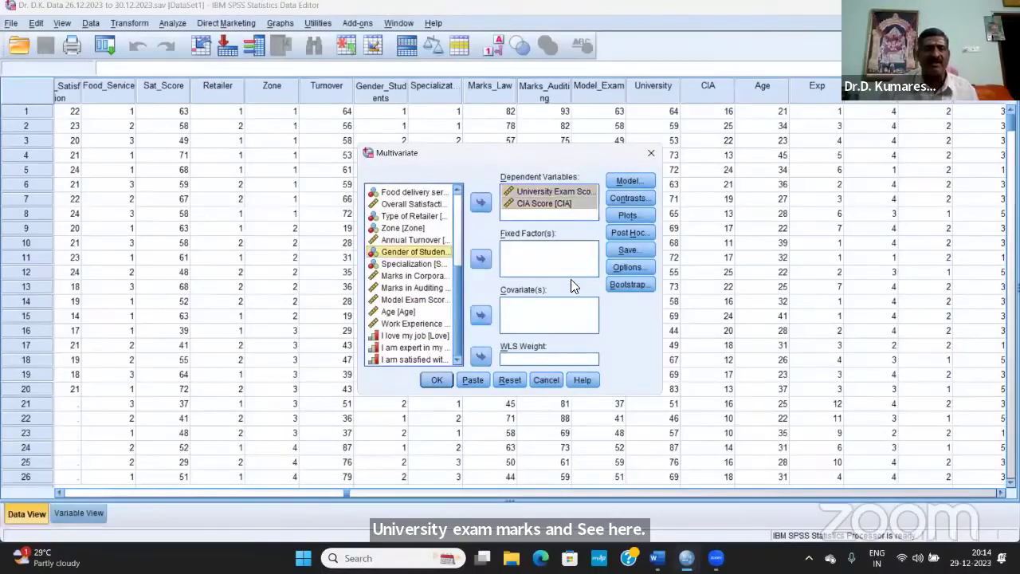
key("shift+Down")
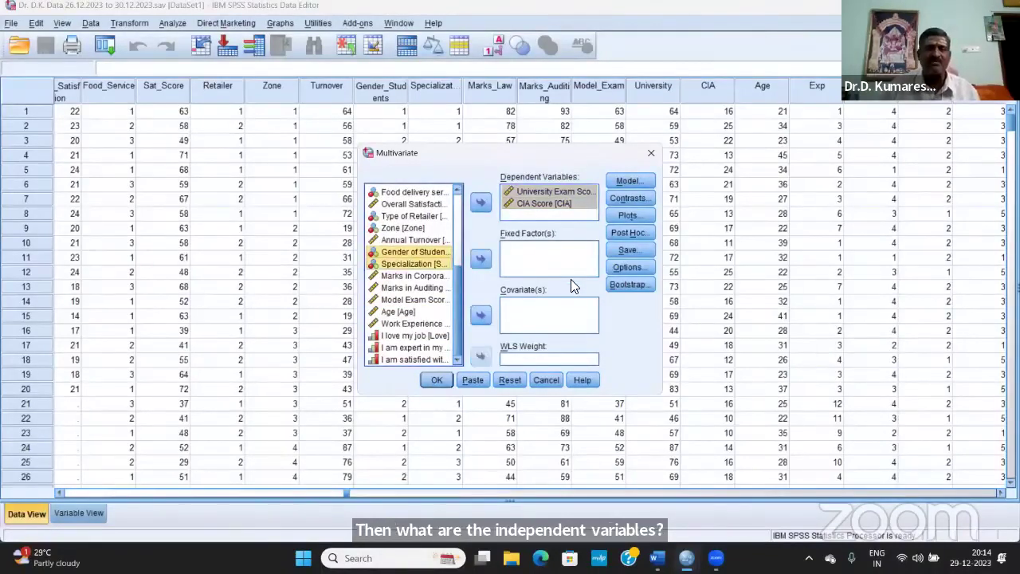
left_click(482, 260)
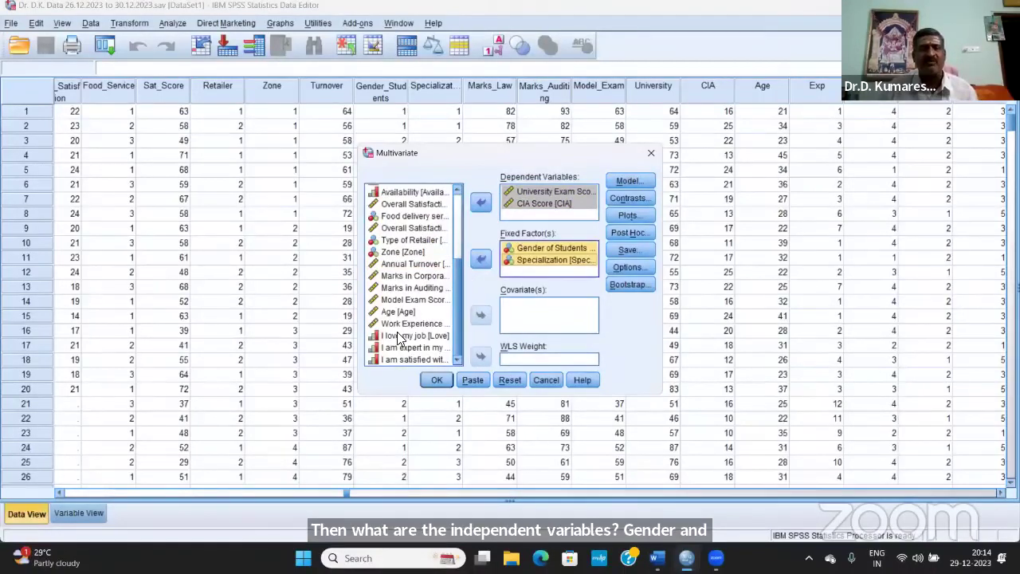
left_click(429, 300)
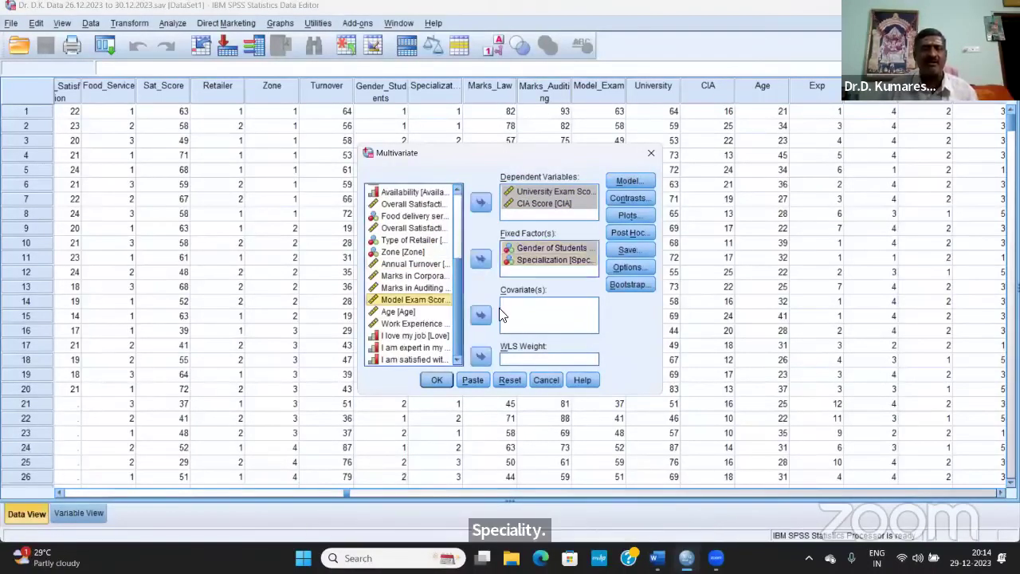
left_click(481, 317)
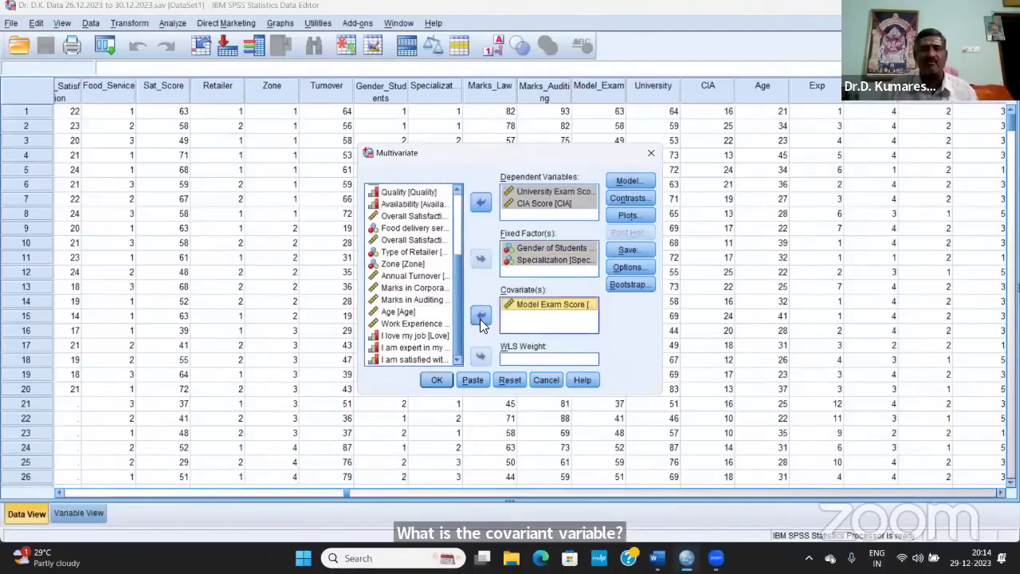
left_click(438, 380)
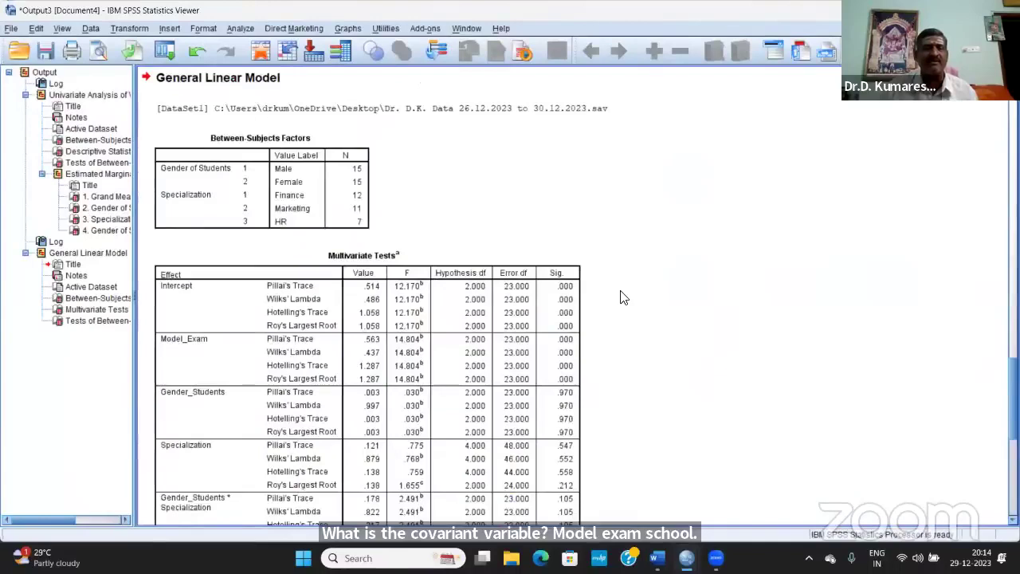
Examine the multivariate tests and between-subjects effects of the MANCOVA, comparing them with the univariate University Exam Score effects.
scroll(639, 292, "down", 5)
scroll(642, 290, "up", 5)
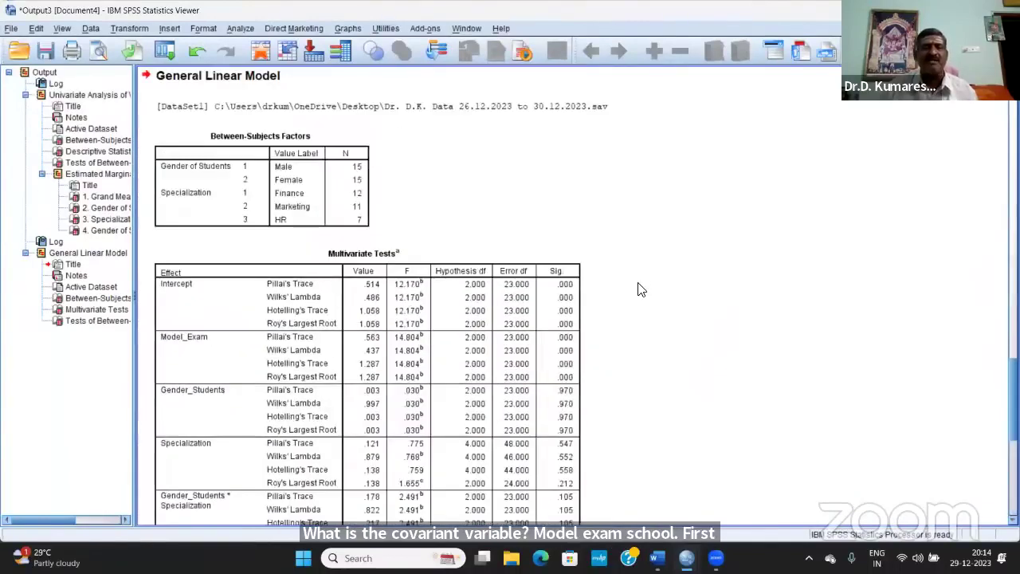
scroll(637, 303, "up", 1)
scroll(533, 323, "down", 3)
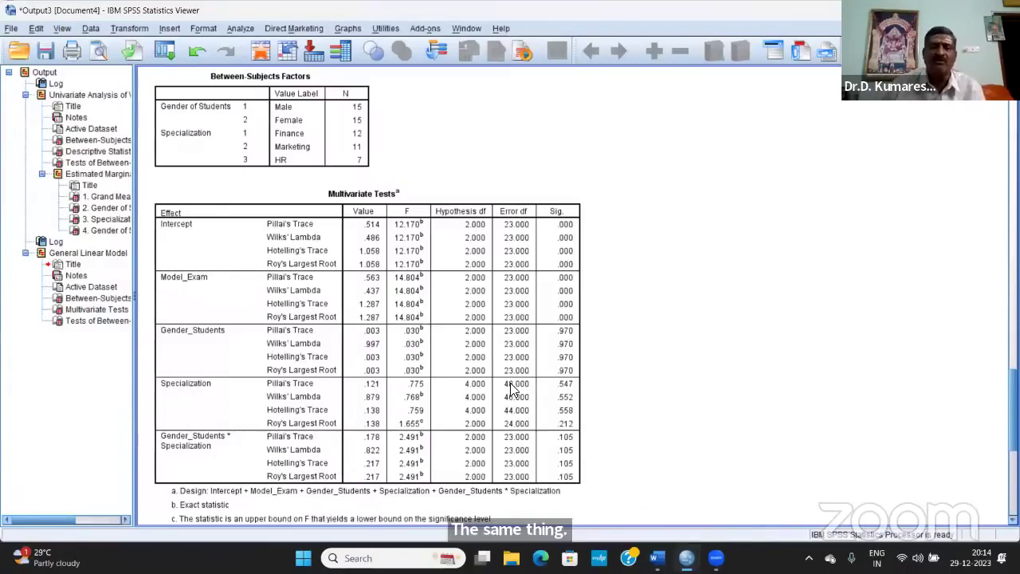
scroll(638, 342, "down", 9)
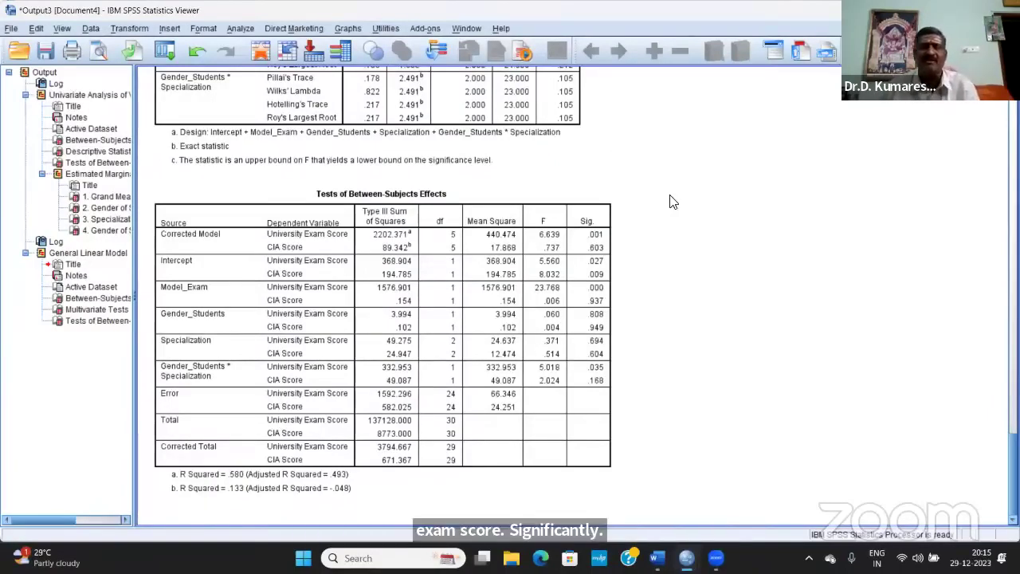
scroll(693, 253, "up", 10)
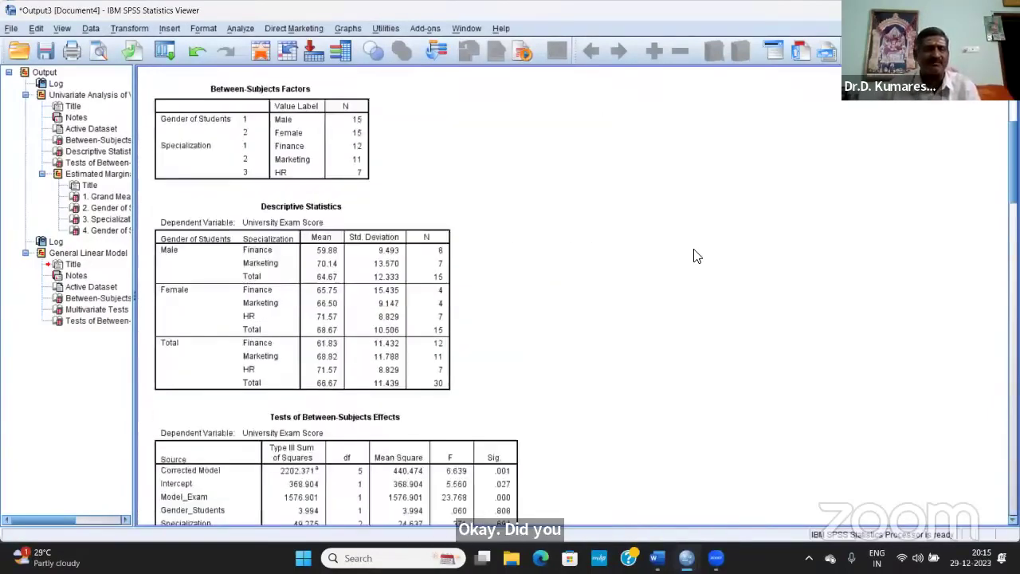
scroll(694, 256, "down", 10)
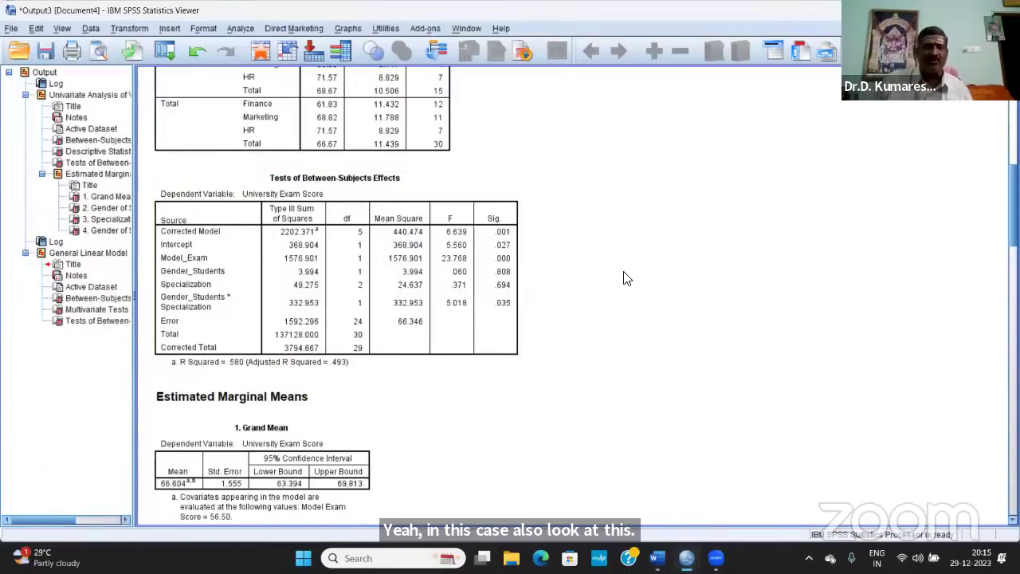
left_click(489, 256)
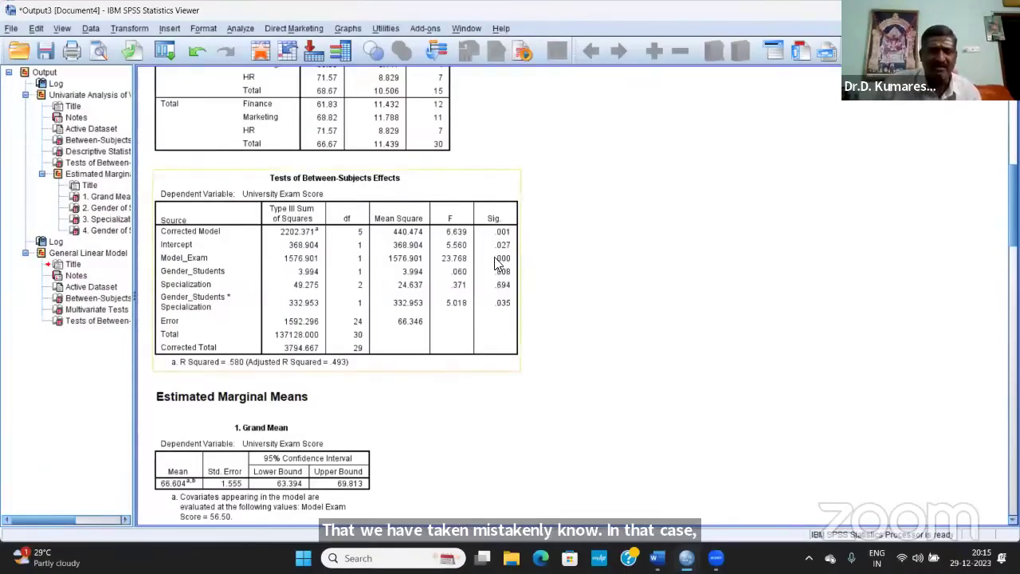
left_click(572, 257)
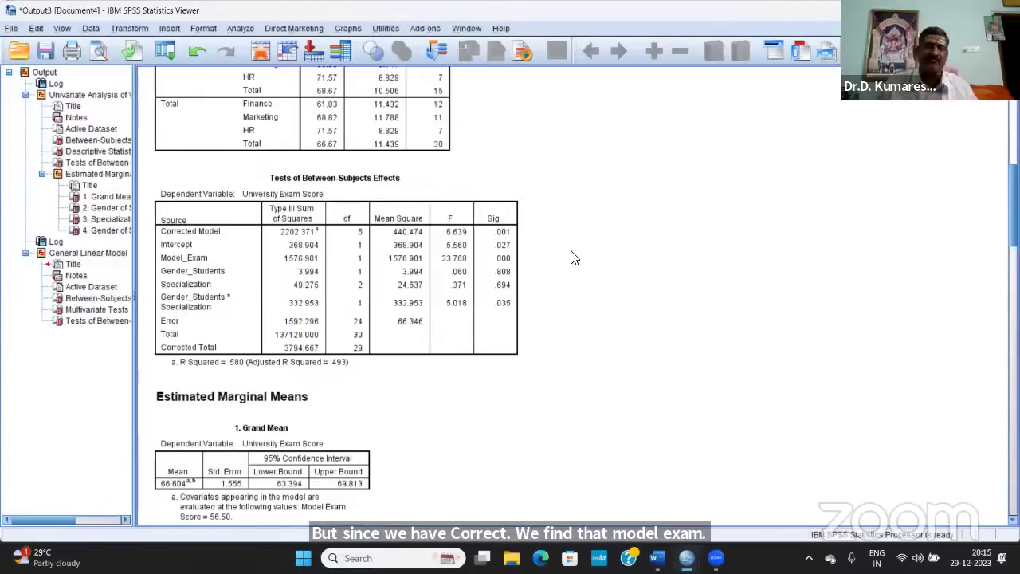
scroll(502, 353, "down", 15)
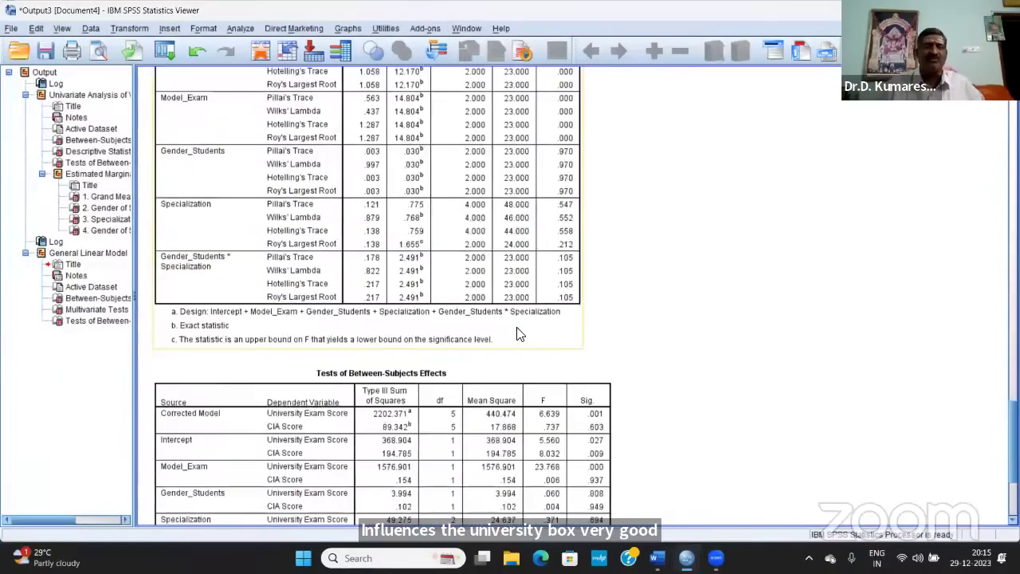
scroll(537, 327, "down", 5)
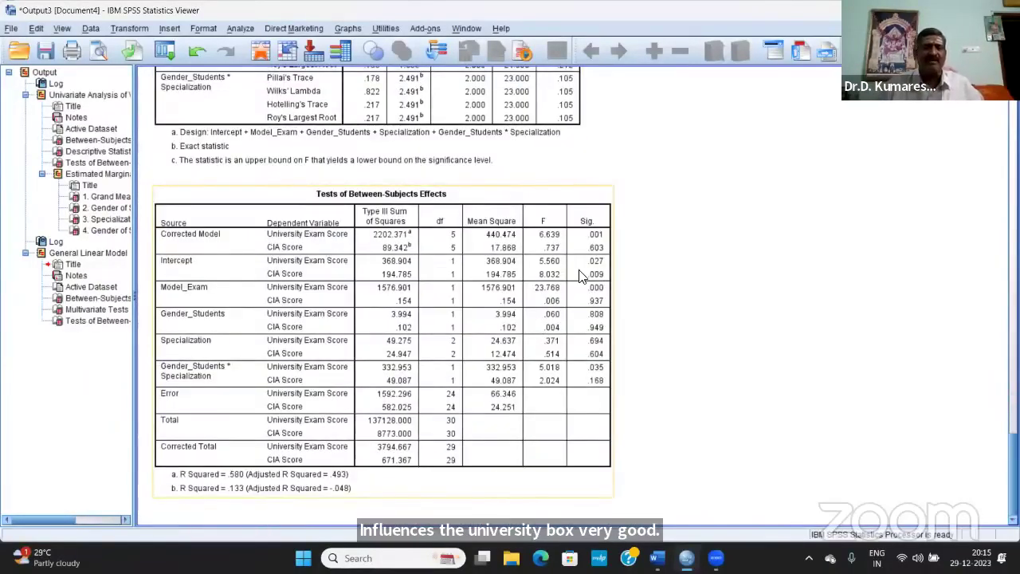
scroll(200, 232, "up", 12)
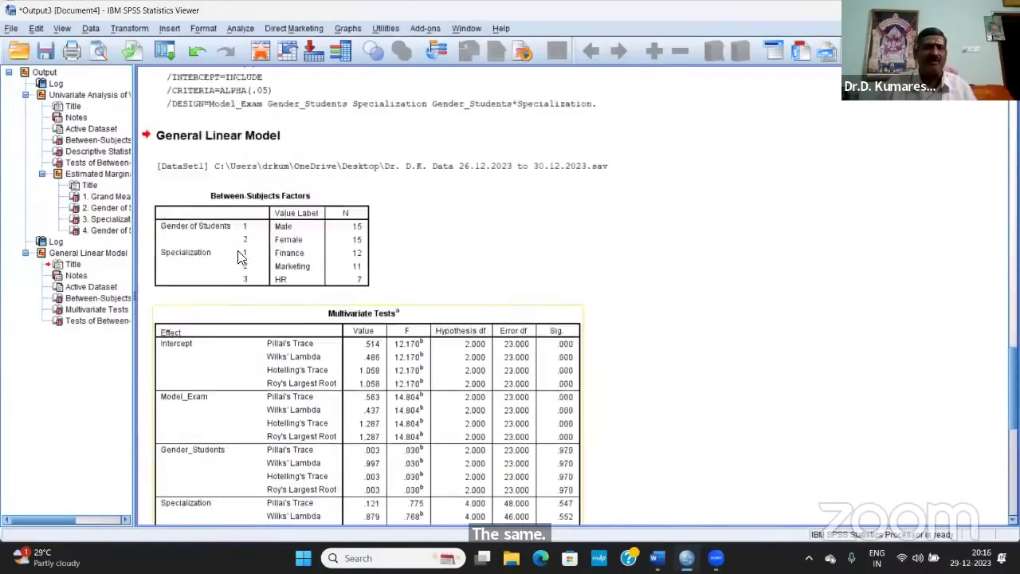
Copy the Between-Subjects Factors, Multivariate Tests and Tests of Between-Subjects Effects tables from the General Linear Model output.
left_click(200, 292)
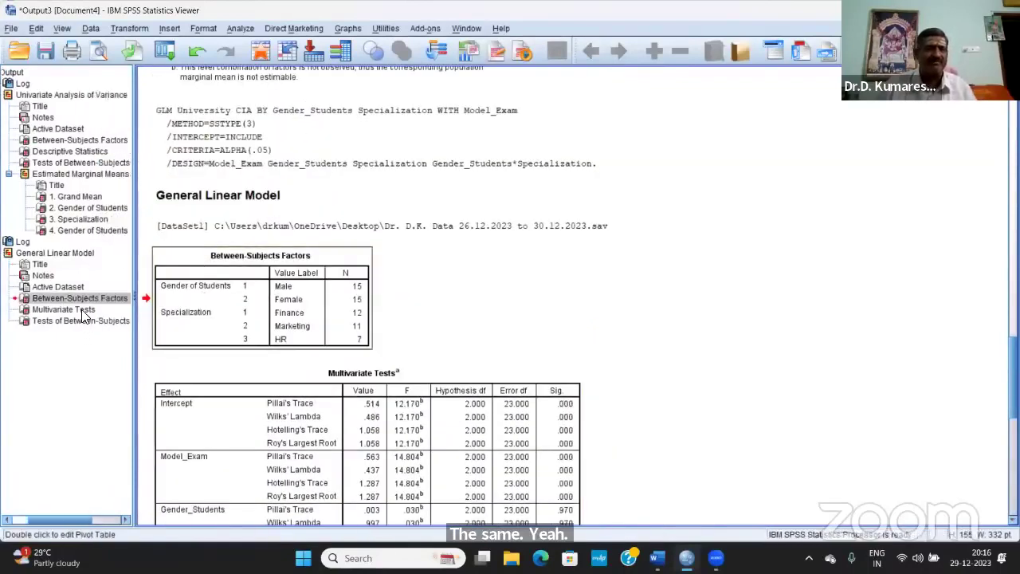
left_click(79, 311)
left_click(83, 320, "shift")
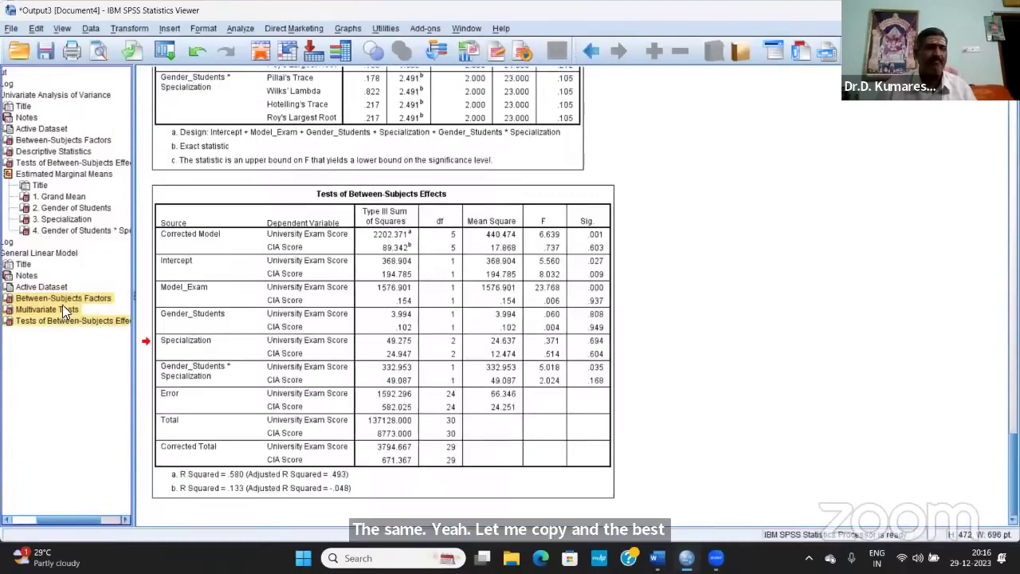
right_click(64, 296)
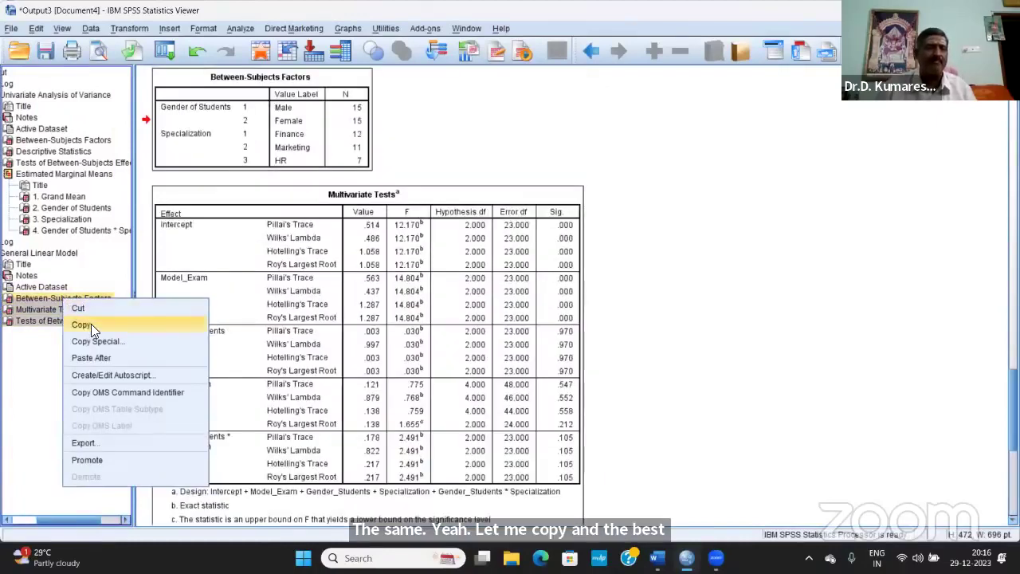
left_click(91, 324)
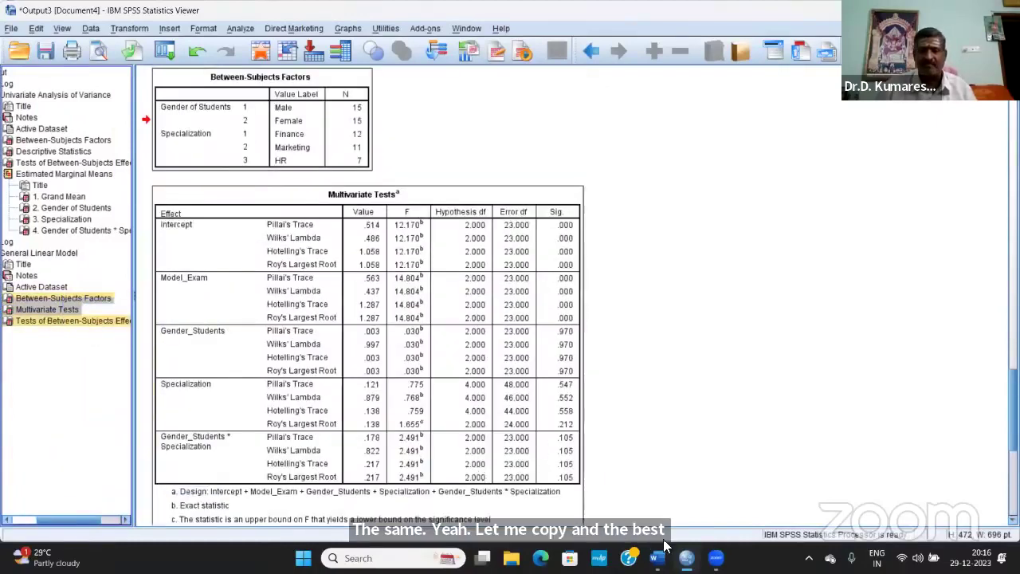
Switch to the Word problems document and paste the copied MANCOVA tables below the question about gender and specialization.
mouse_move(658, 557)
left_click(657, 498)
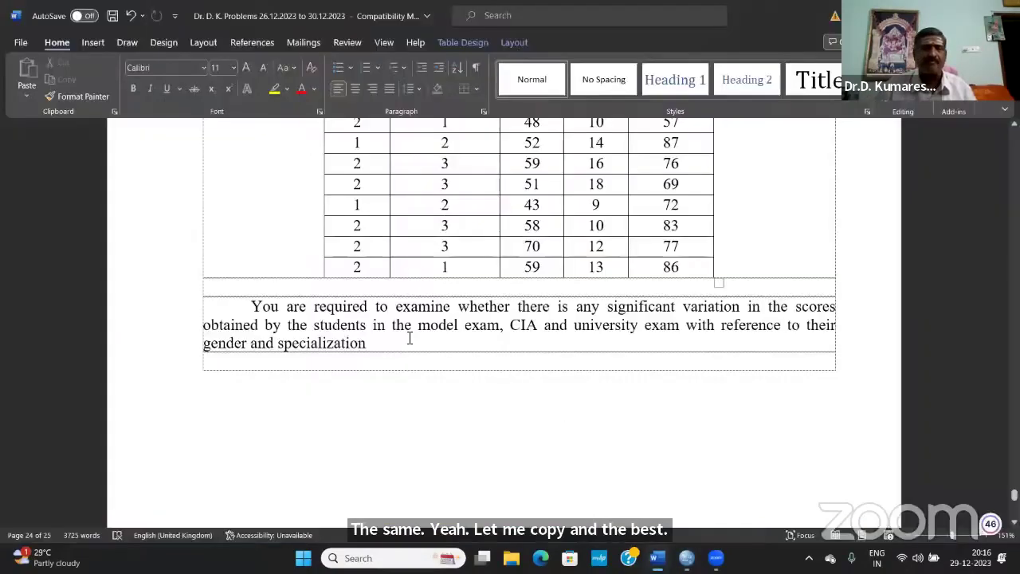
left_click(511, 348)
scroll(510, 349, "down", 3)
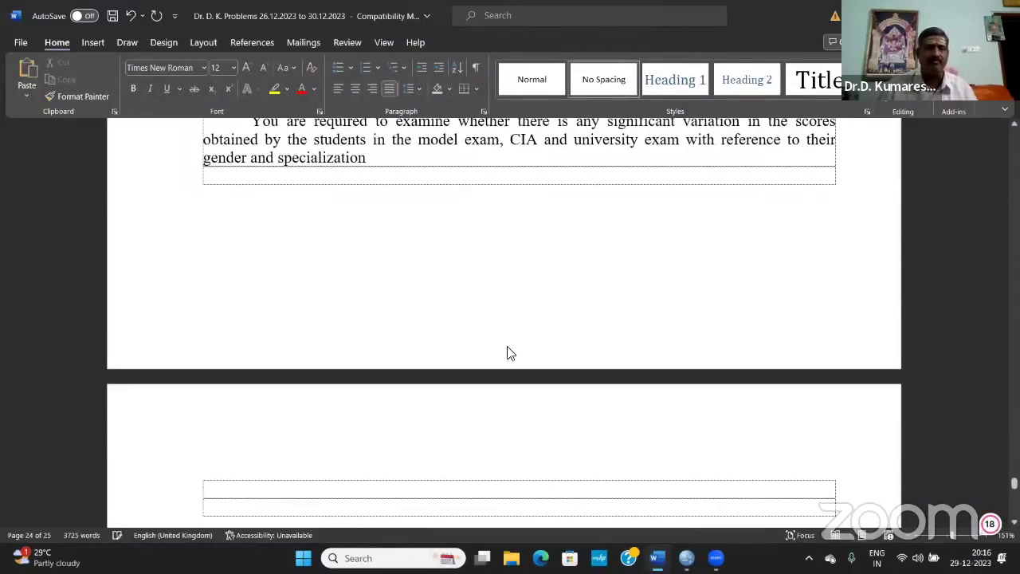
scroll(509, 358, "down", 10)
scroll(505, 371, "up", 5)
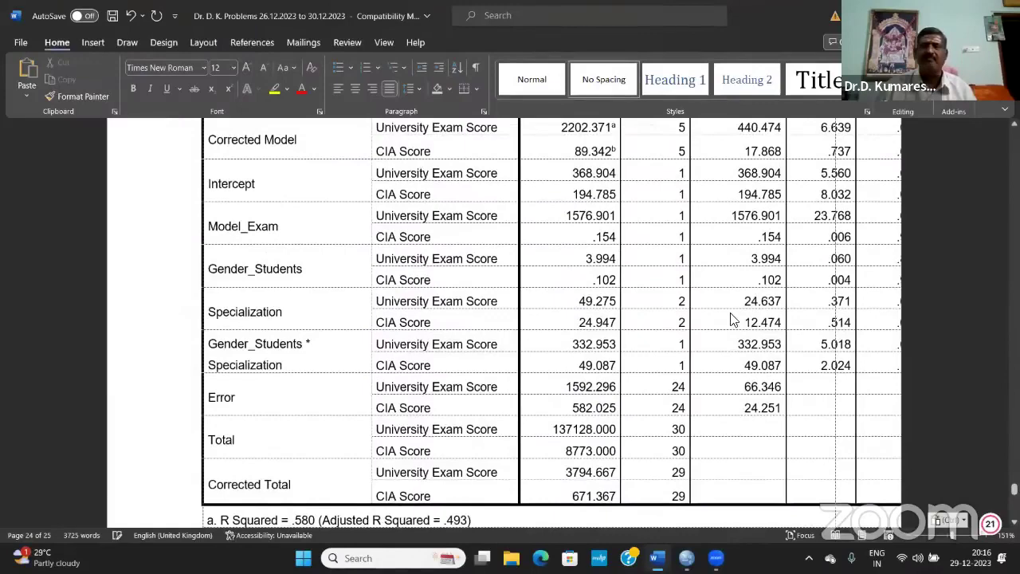
Insert a blank row above the Corrected Model row in the pasted Tests of Between-Subjects Effects table.
scroll(733, 321, "up", 3)
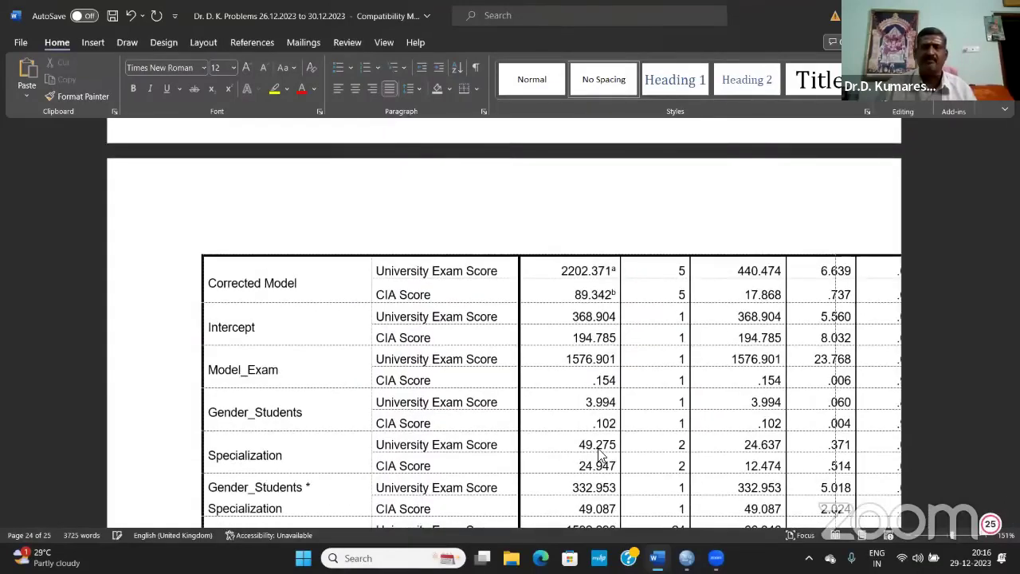
scroll(576, 452, "up", 5)
scroll(576, 452, "down", 3)
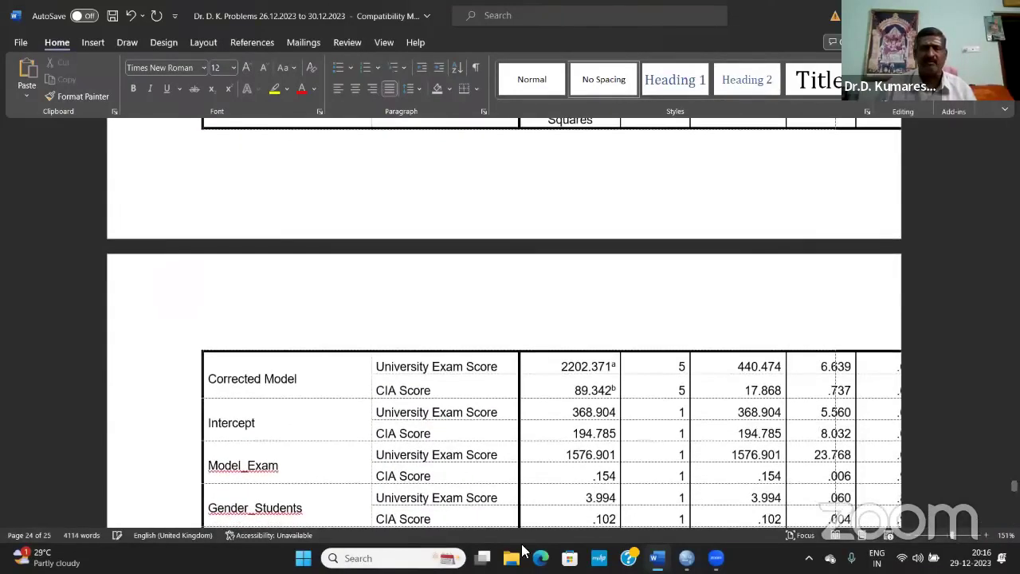
scroll(717, 506, "down", 7)
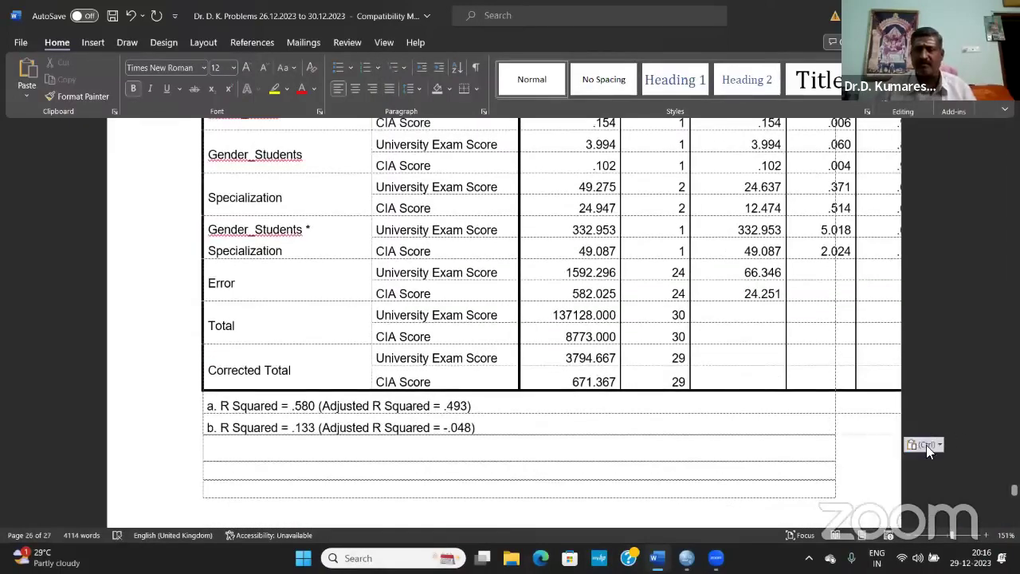
scroll(325, 294, "up", 7)
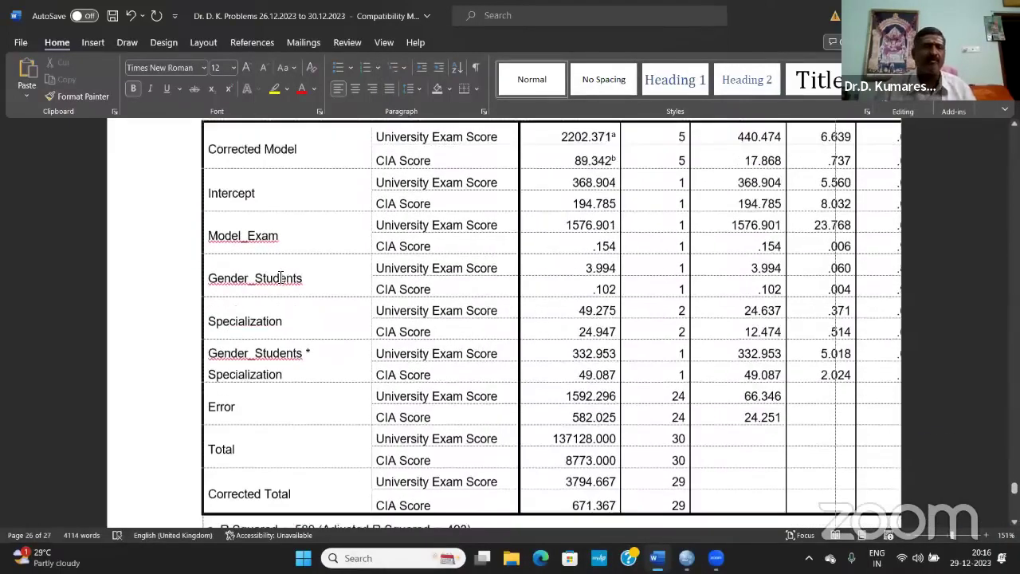
scroll(196, 239, "down", 2)
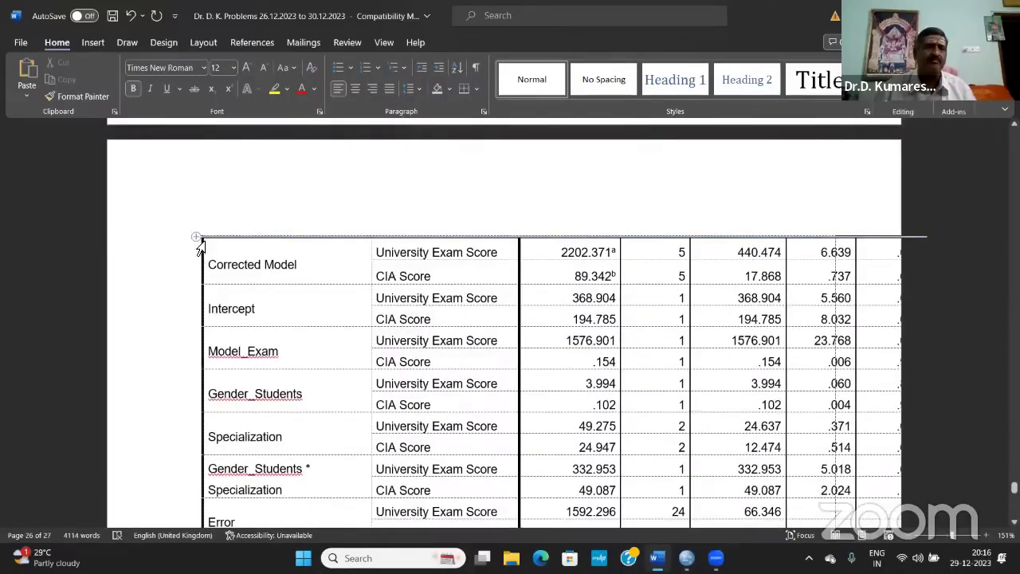
left_click(198, 238)
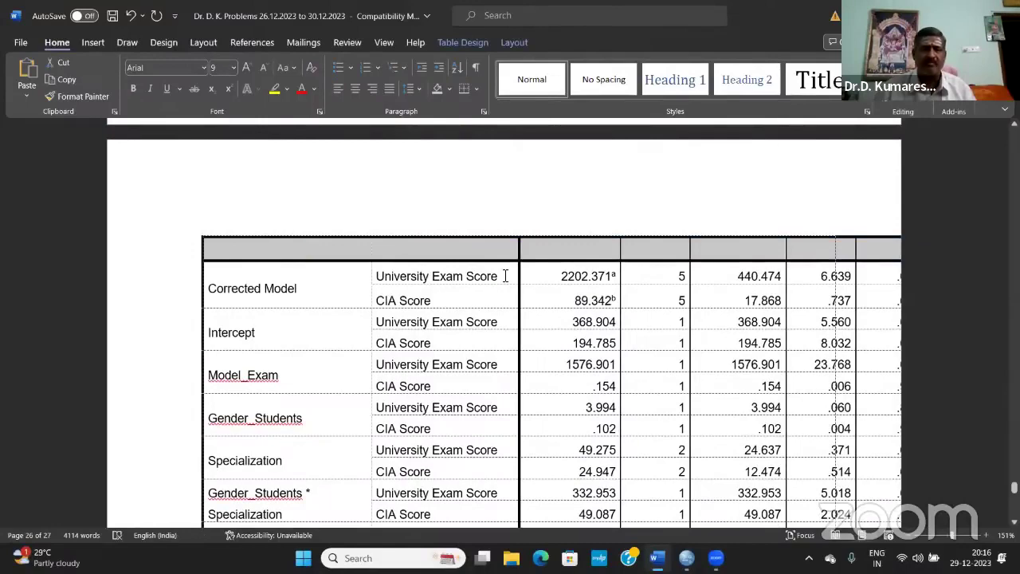
scroll(751, 319, "down", 4)
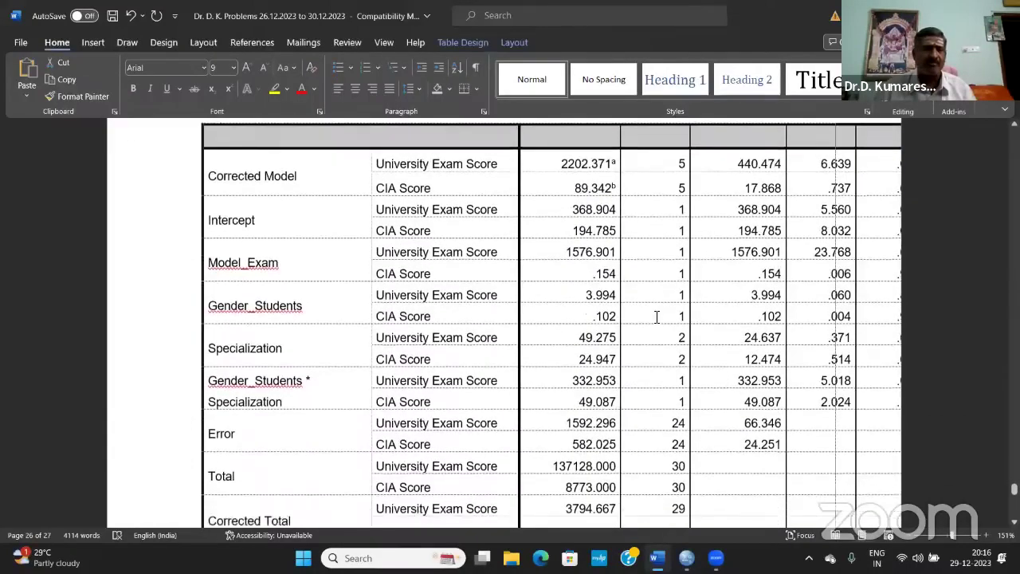
scroll(656, 317, "up", 7)
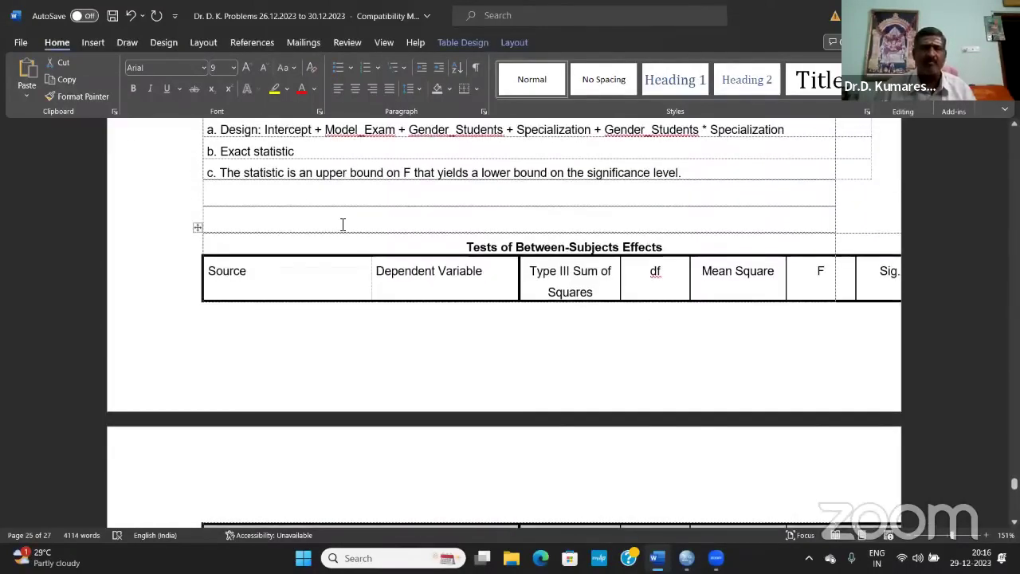
left_click(195, 229)
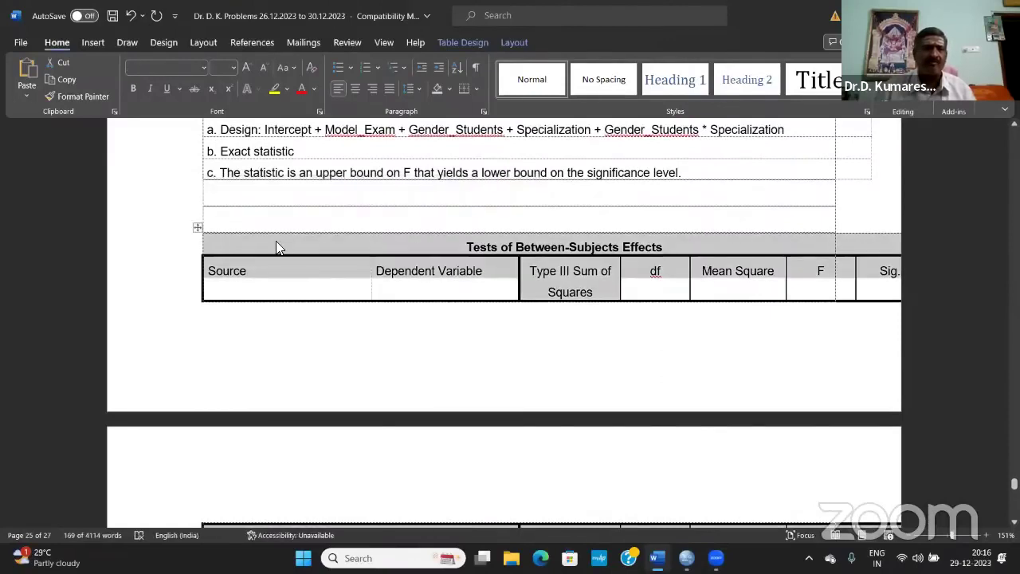
right_click(277, 242)
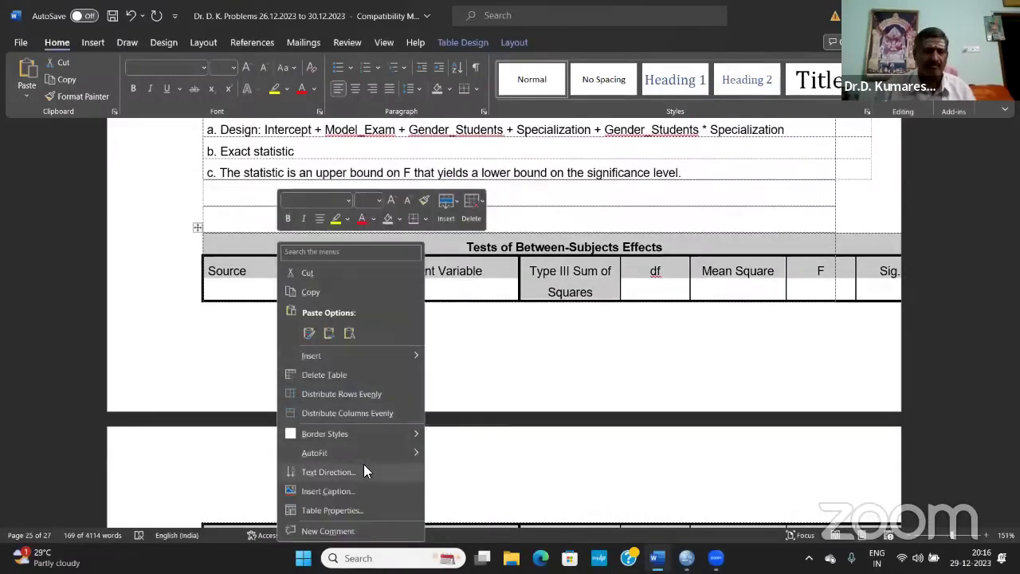
left_click(365, 510)
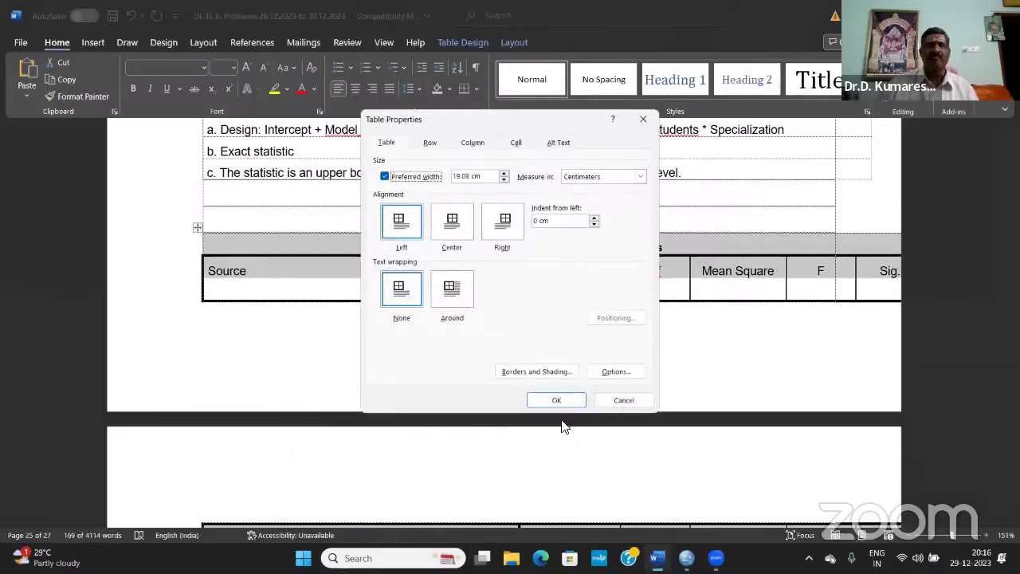
left_click(616, 402)
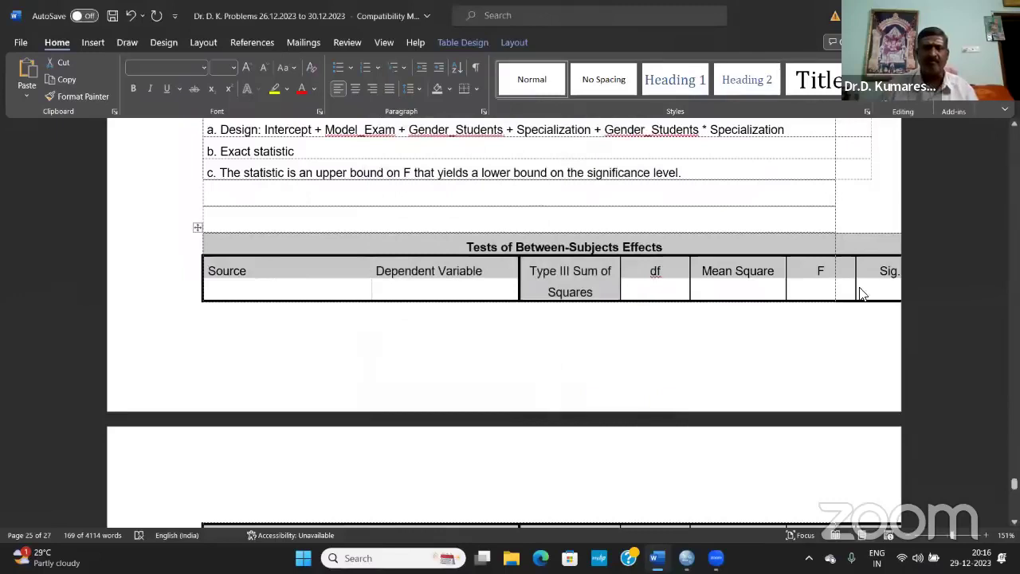
Try to narrow the Dependent Variable column of the Tests of Between-Subjects Effects table, and undo the change.
left_click(502, 270)
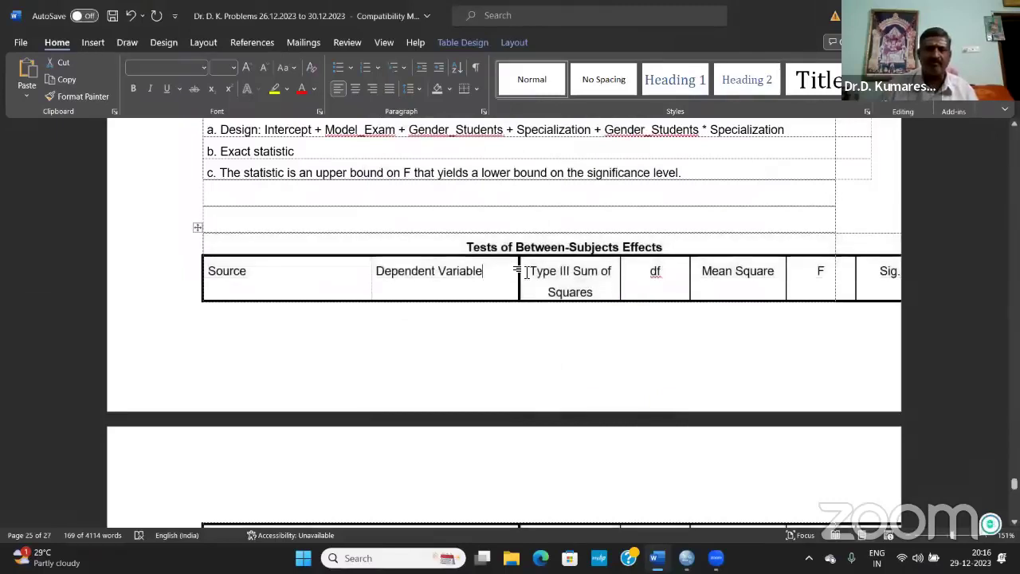
left_click_drag(518, 270, 459, 269)
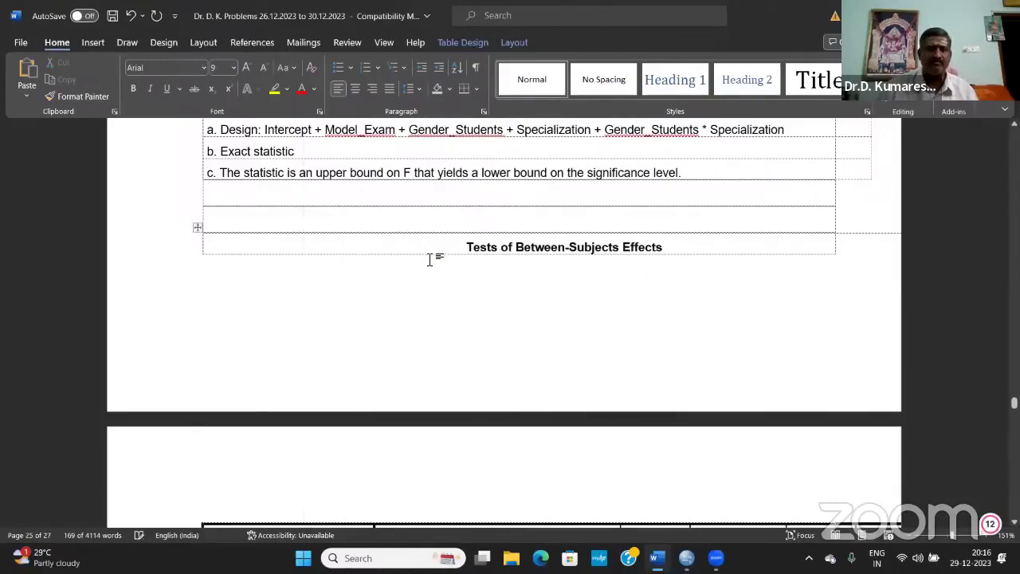
scroll(518, 291, "down", 3)
scroll(519, 292, "down", 5)
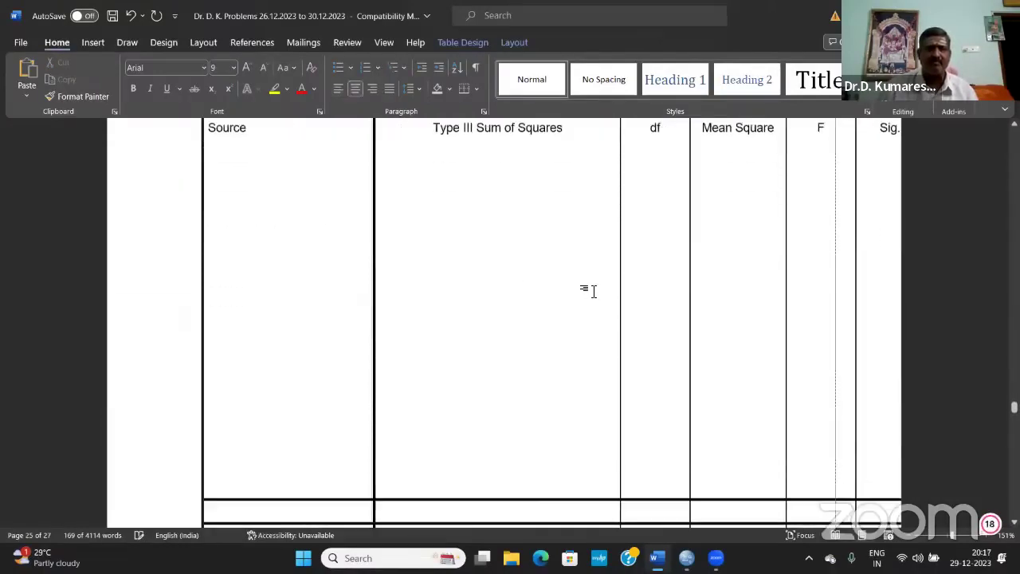
scroll(590, 289, "up", 2)
scroll(590, 290, "up", 3)
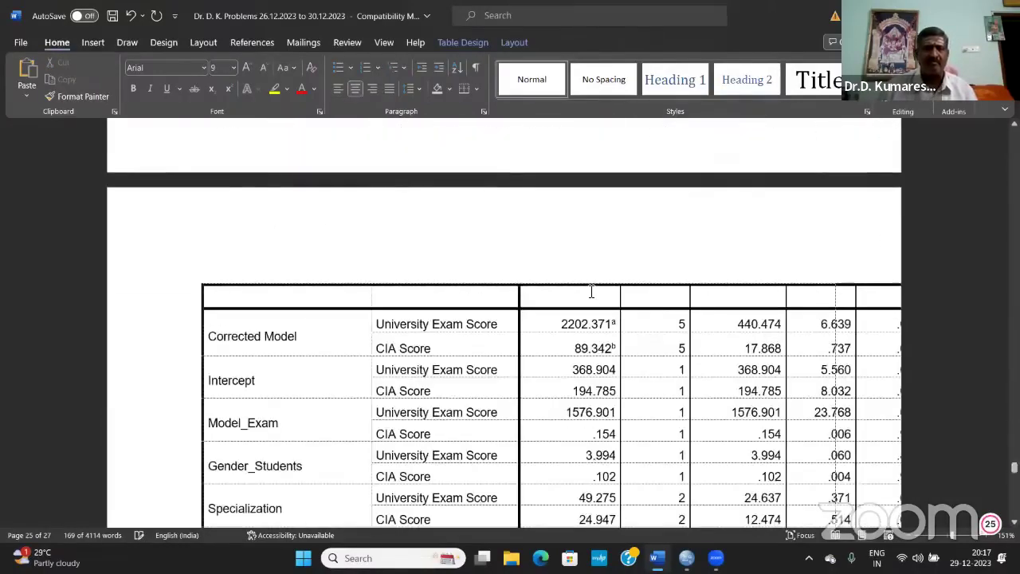
scroll(555, 289, "up", 2)
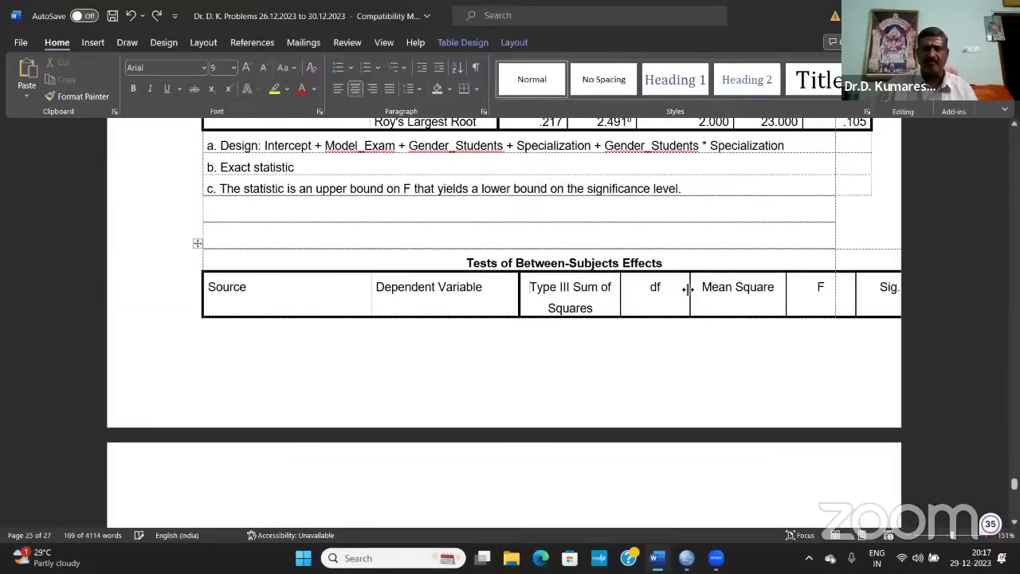
Narrow the df, Mean Square and F columns of the between-subjects table, splitting the Mean Square heading over two lines.
left_click_drag(687, 290, 658, 289)
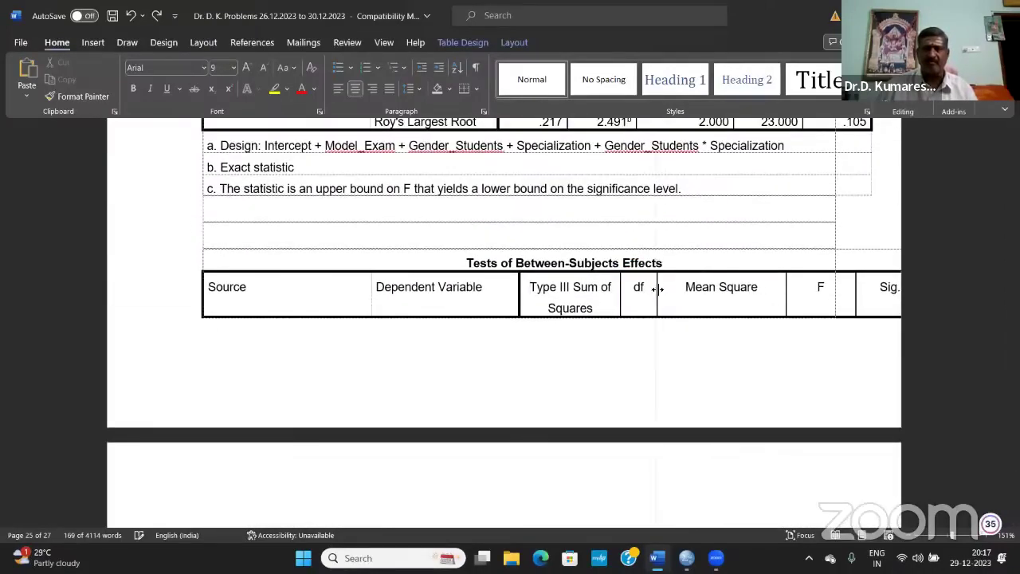
left_click(720, 289)
key("Return")
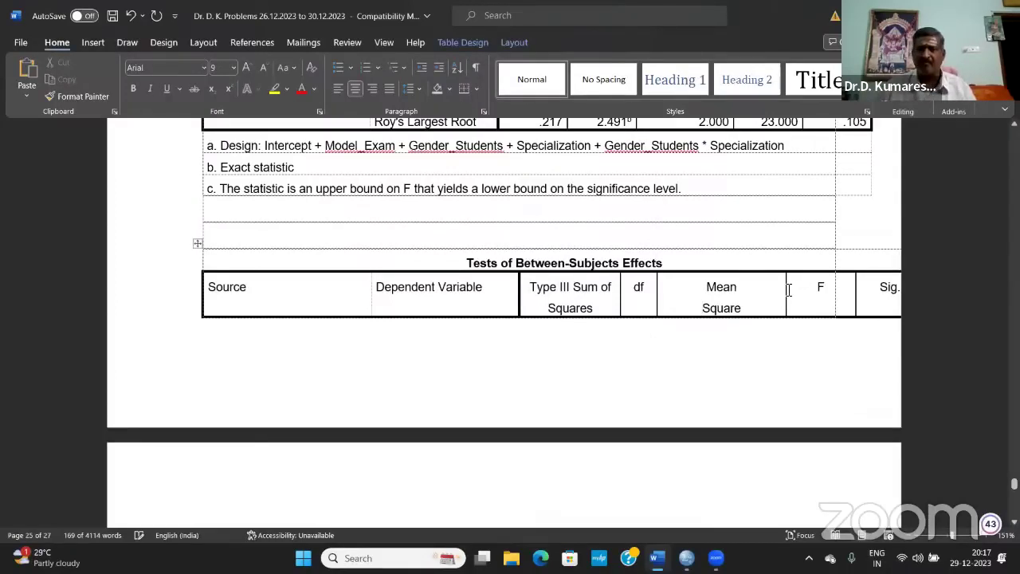
left_click_drag(788, 288, 717, 290)
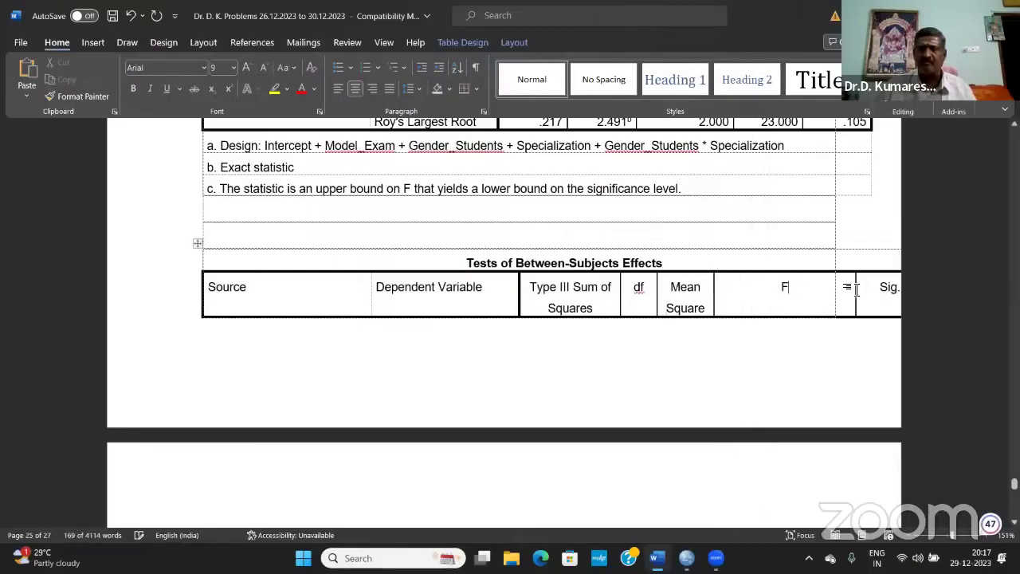
left_click_drag(856, 288, 764, 290)
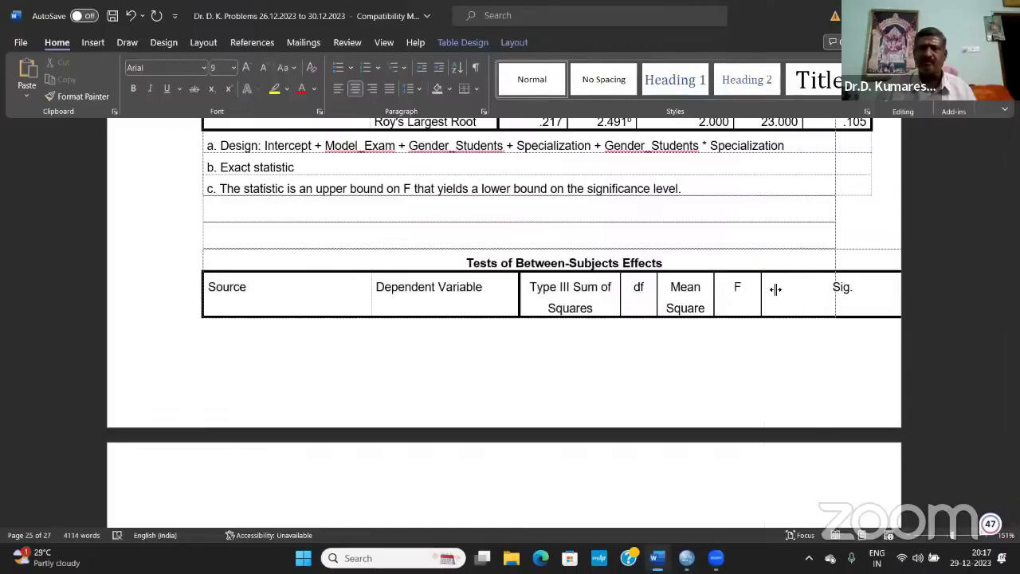
Append 0 to the Sig. heading and shift the between-subjects table leftward so that its Sig. column fits on the page.
scroll(876, 293, "down", 3)
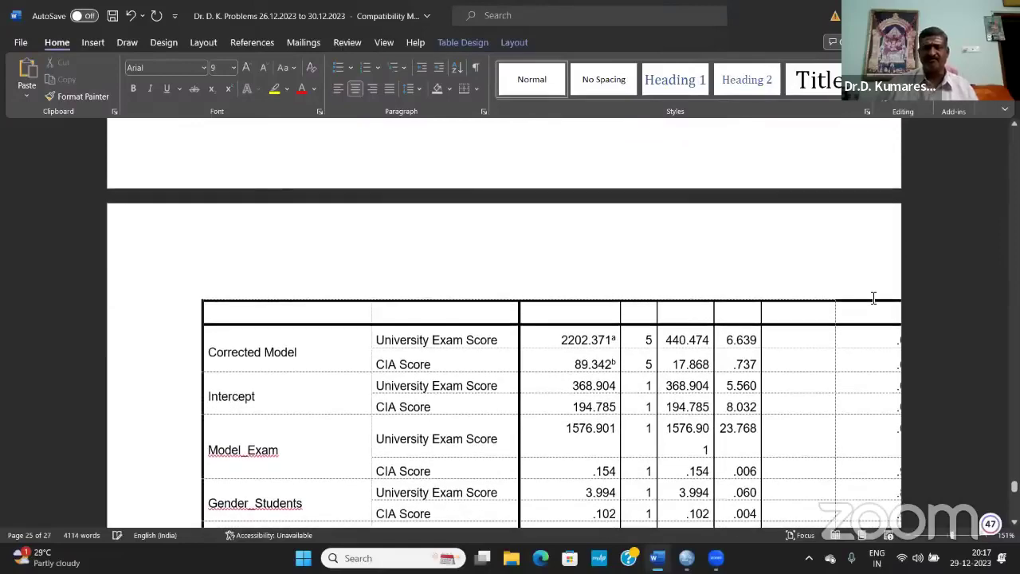
scroll(873, 297, "up", 3)
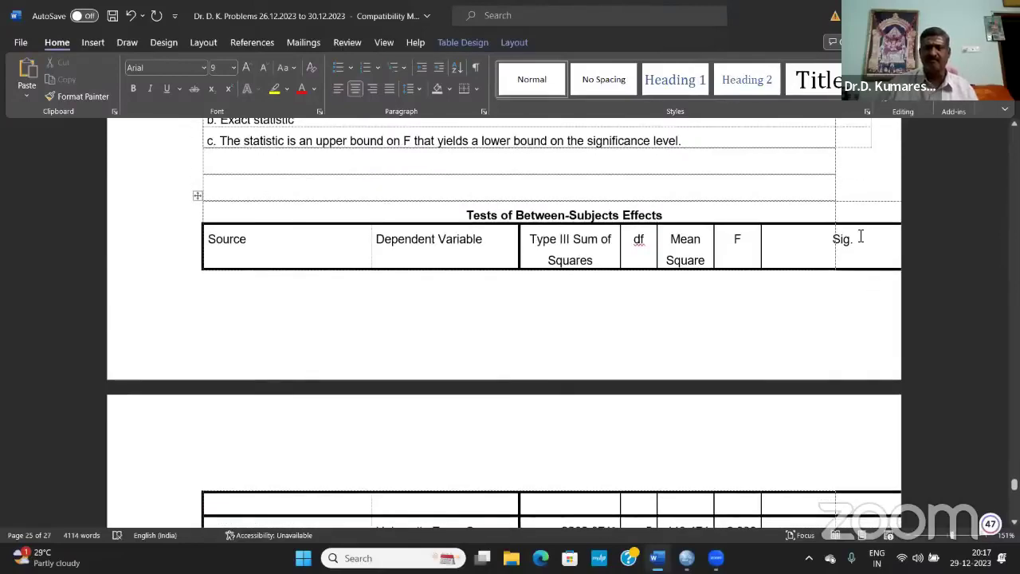
type("0")
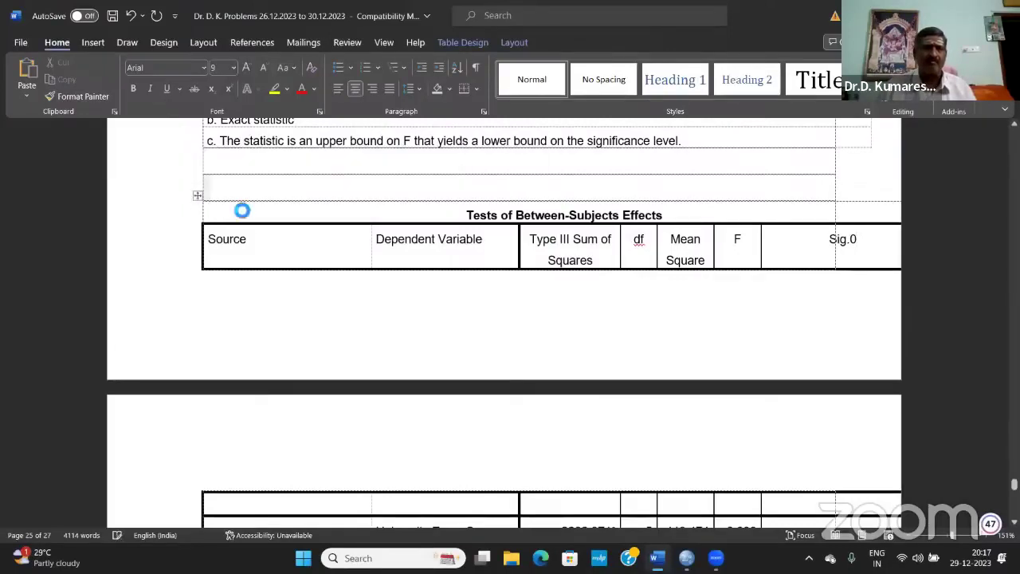
left_click_drag(197, 198, 144, 202)
scroll(886, 349, "down", 4)
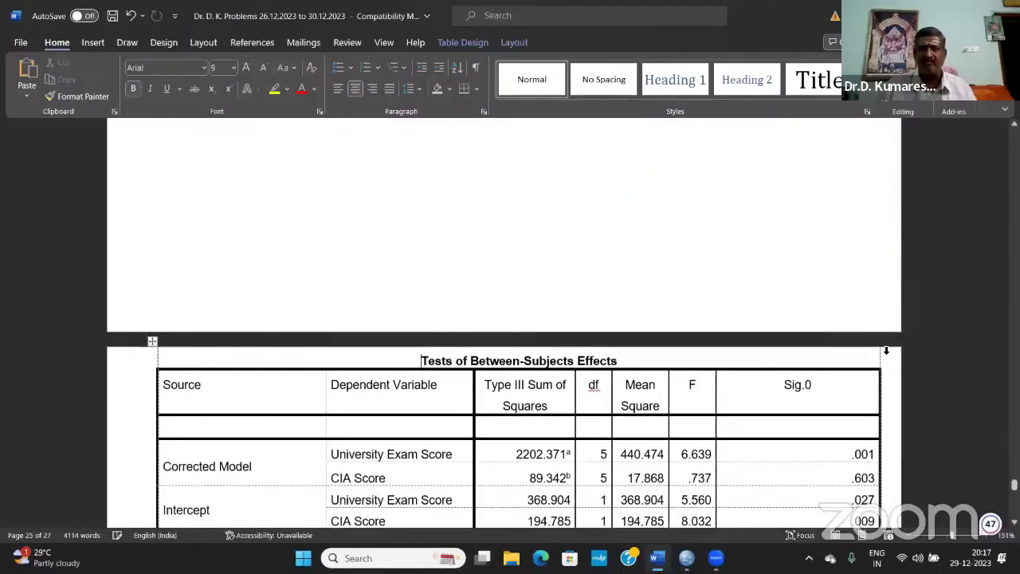
Examine the significance values of the Model_Exam covariate for University Exam Score and CIA Score in the pasted table.
scroll(888, 349, "down", 3)
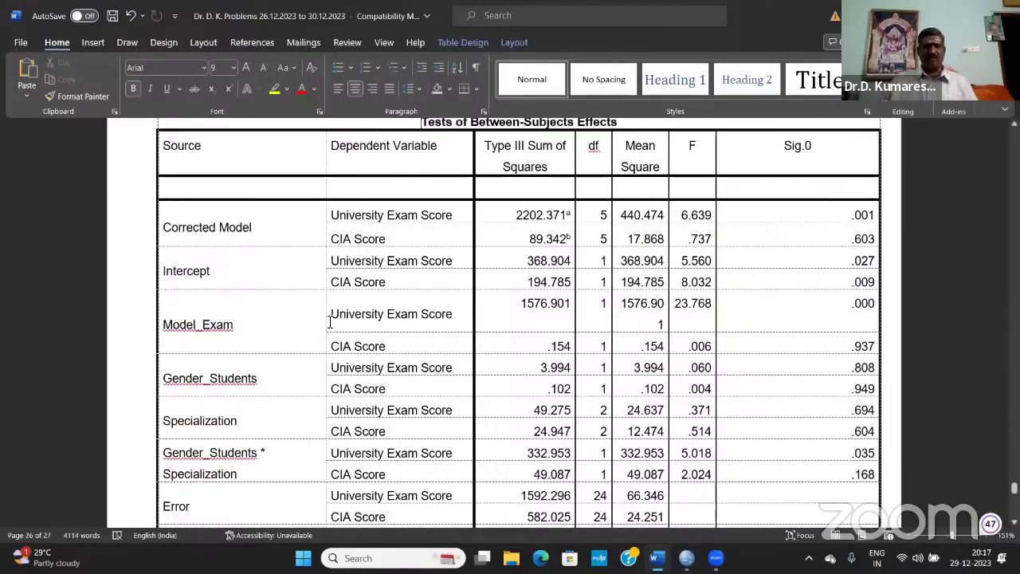
triple_click(872, 305)
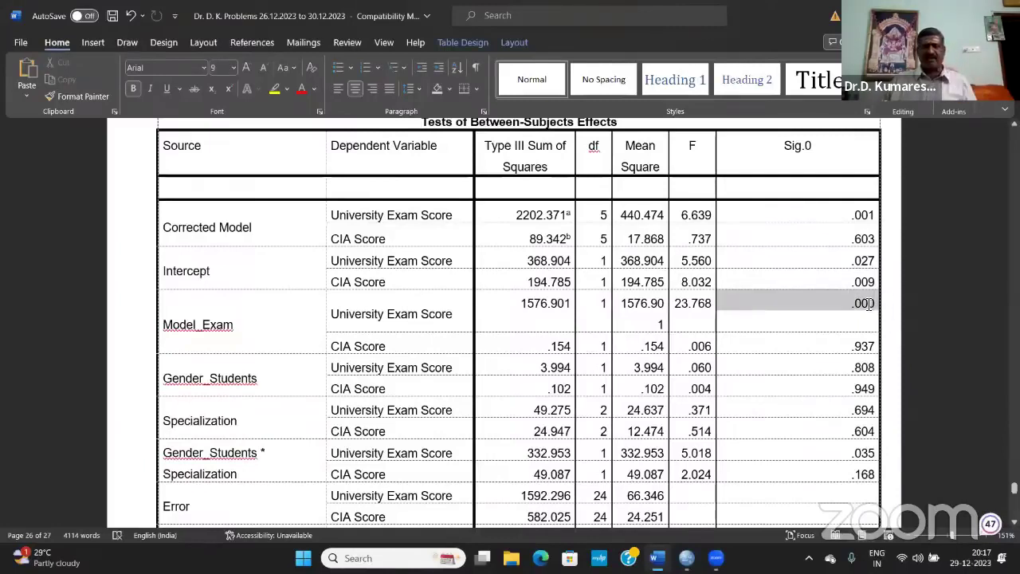
left_click(826, 325)
left_click(834, 314)
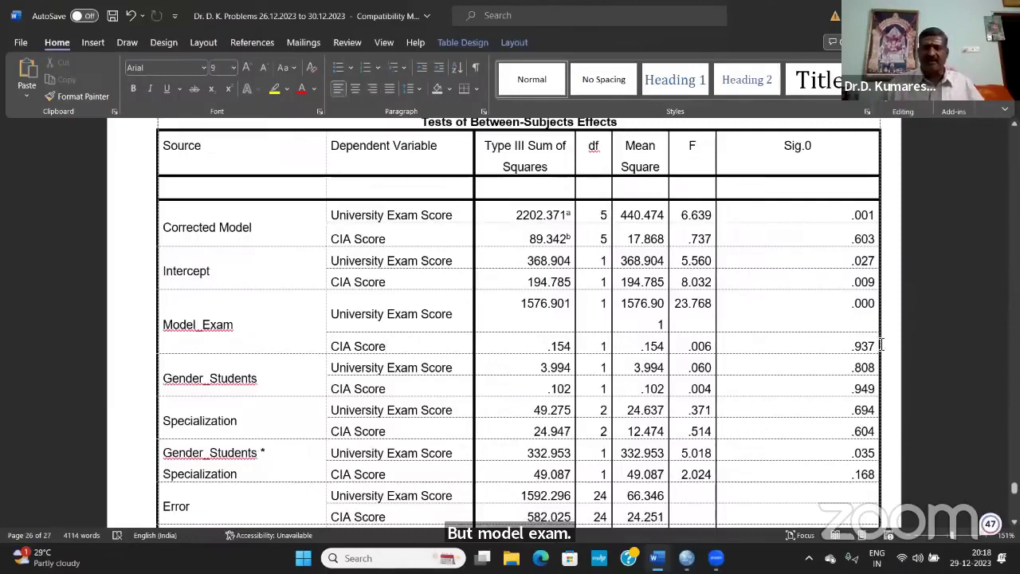
Below the R Squared notes of the between-subjects table, begin the interpretation with "The covariate variable, i.e, Model Exam marks have".
left_click(847, 346)
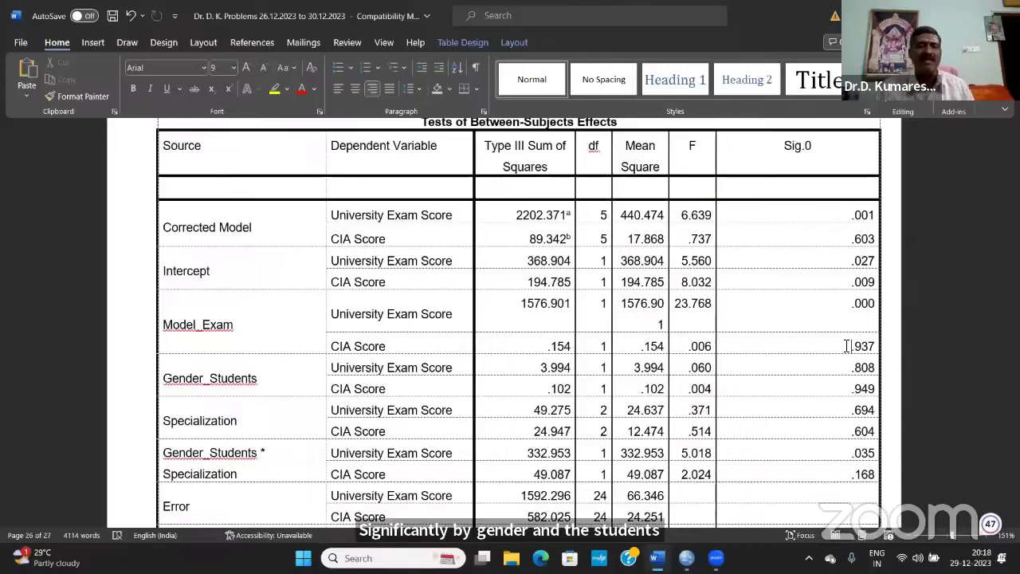
scroll(847, 346, "down", 1)
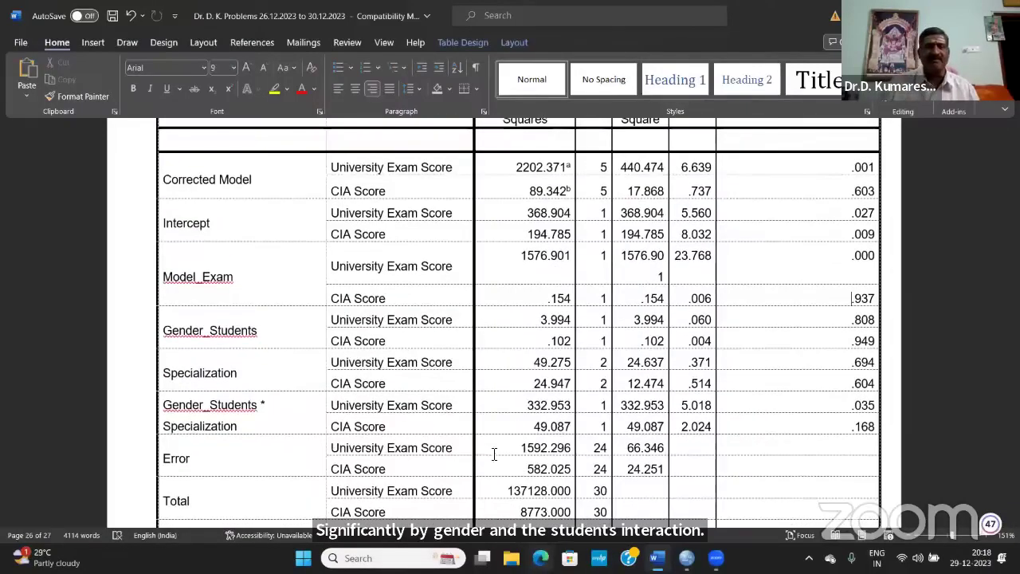
scroll(426, 354, "down", 10)
scroll(426, 353, "up", 1)
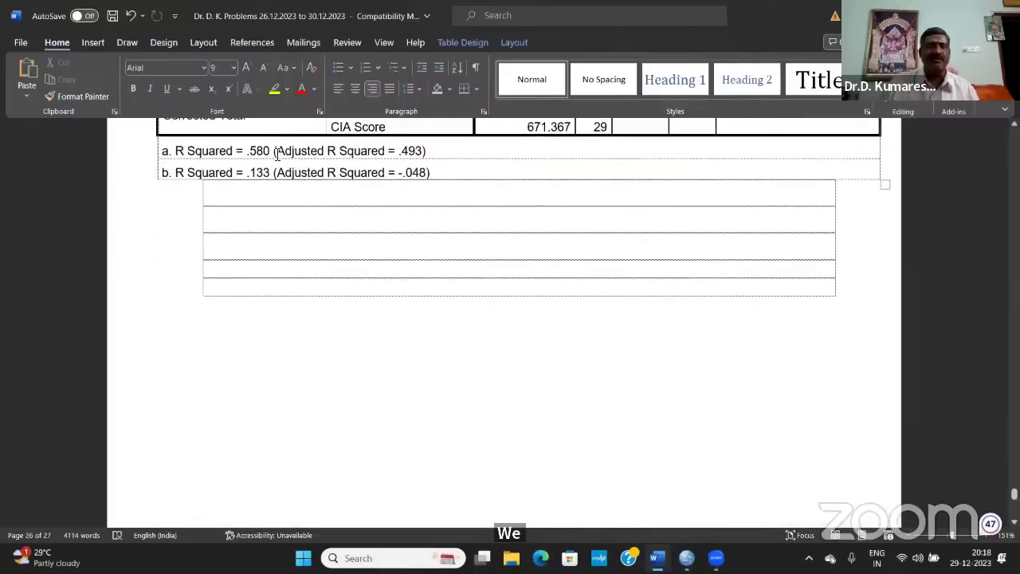
scroll(277, 154, "up", 2)
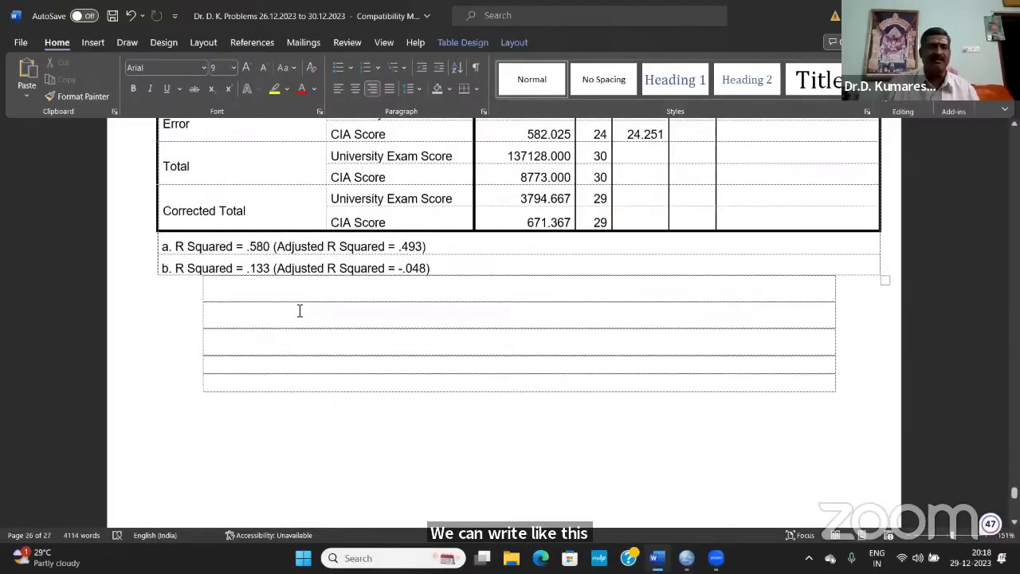
left_click(299, 311)
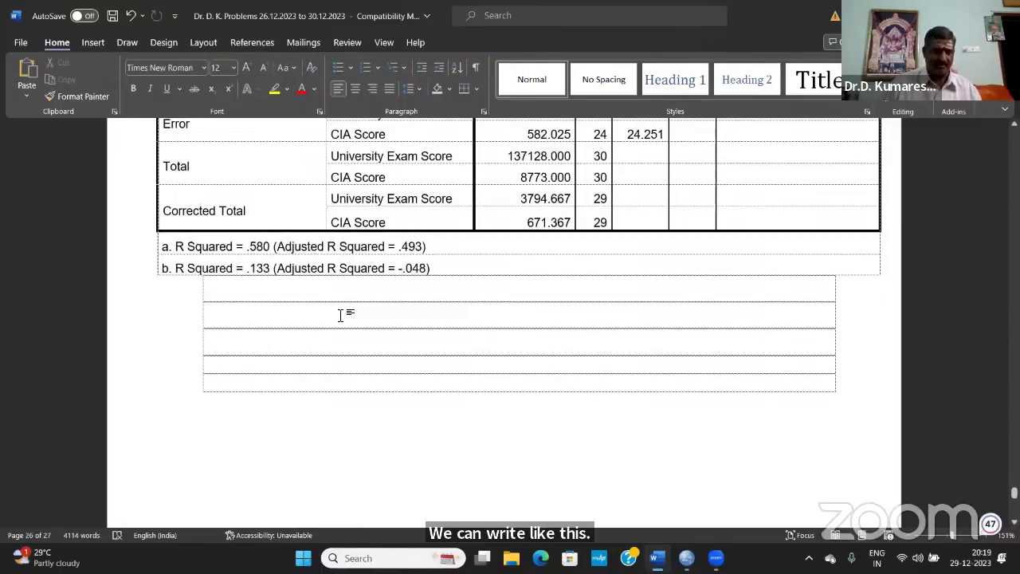
type("The")
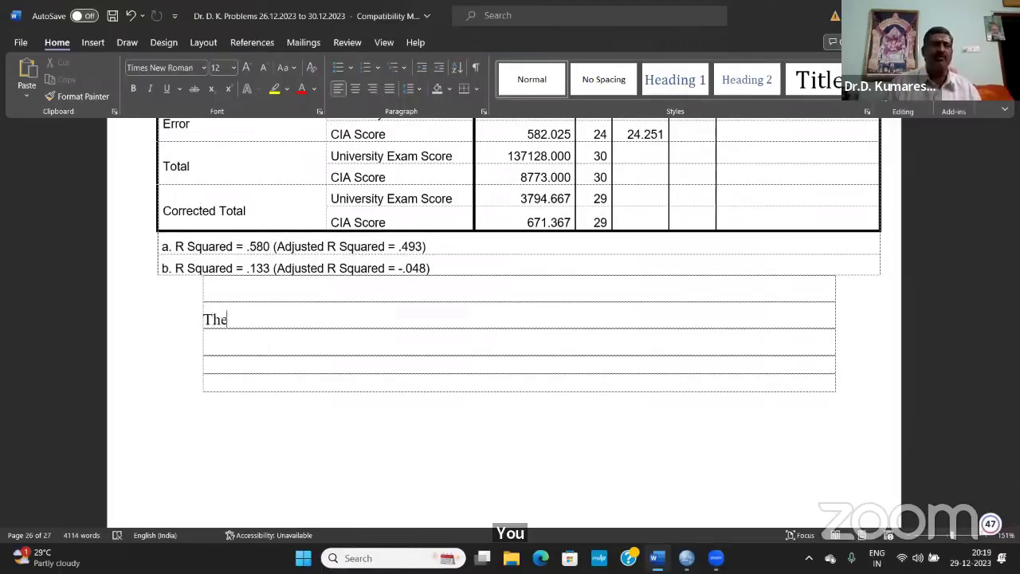
type(" covariate variable")
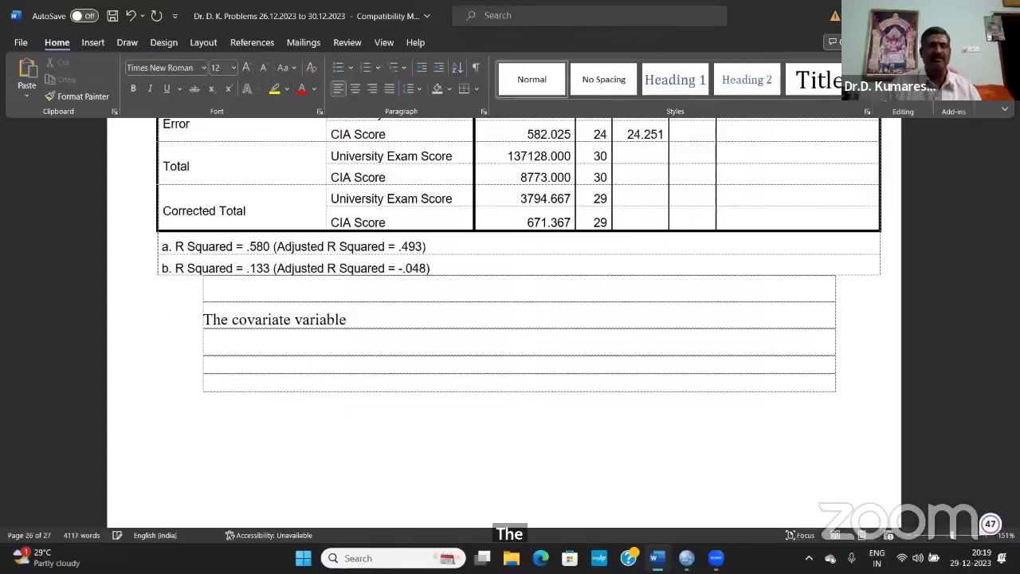
type(", i.e")
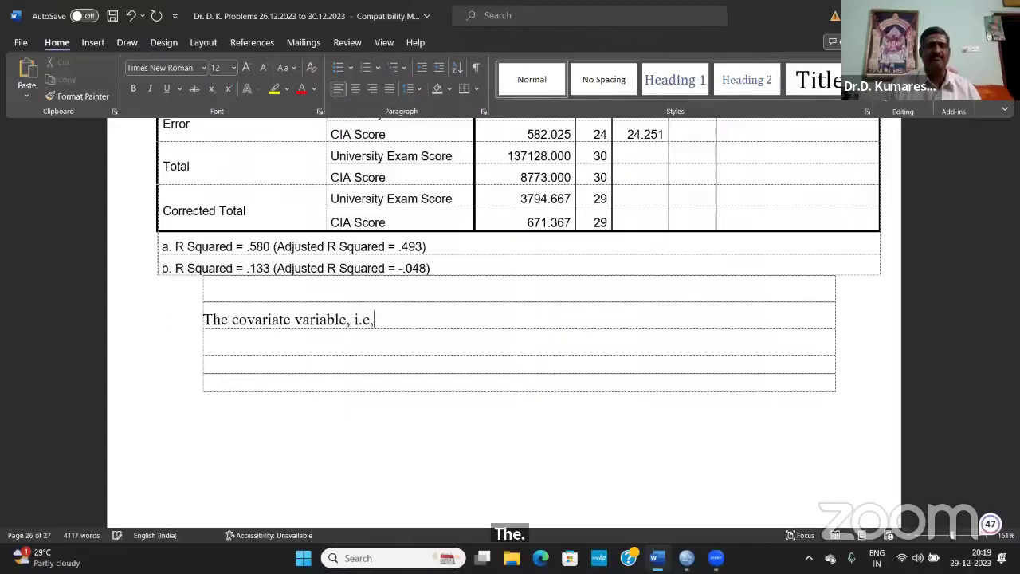
type(", M")
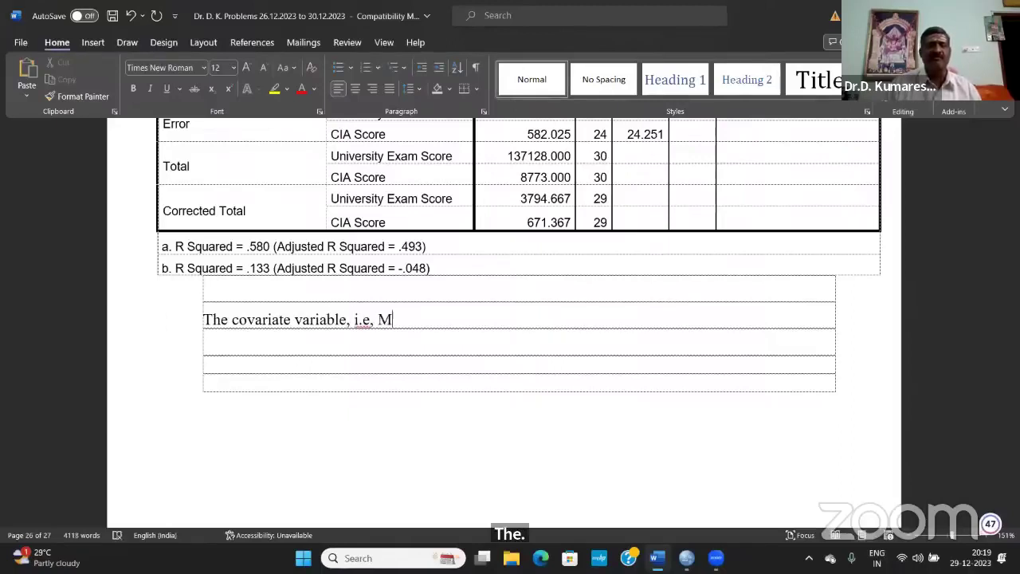
type("odel Exam ")
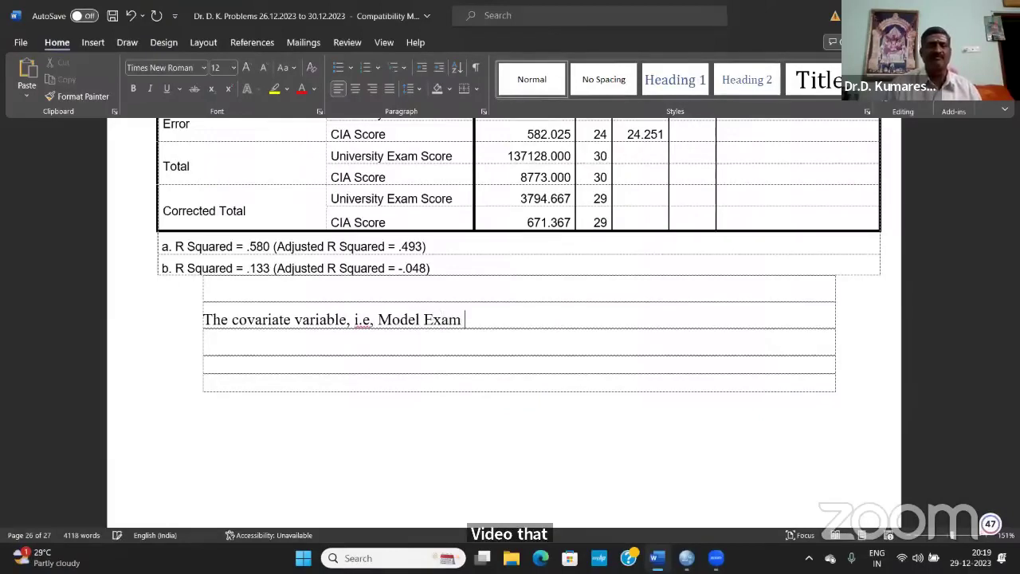
type("marks hav")
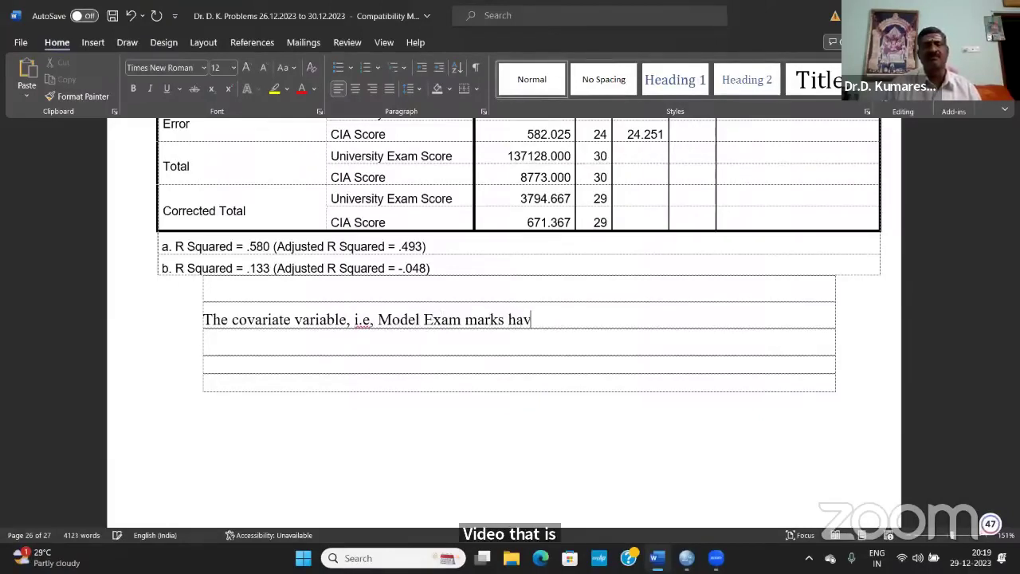
type("e influenced")
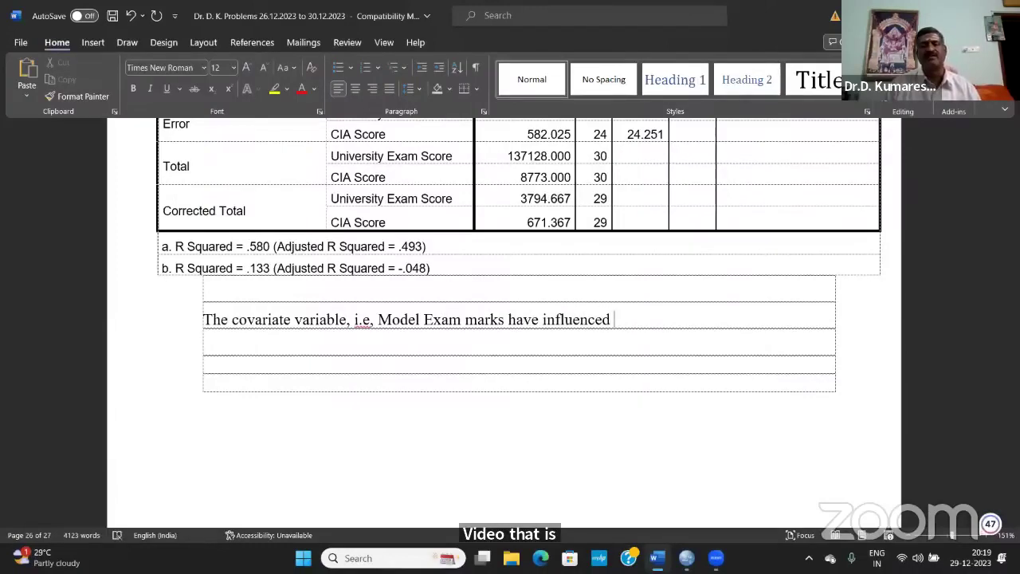
key("ctrl+BackSpace")
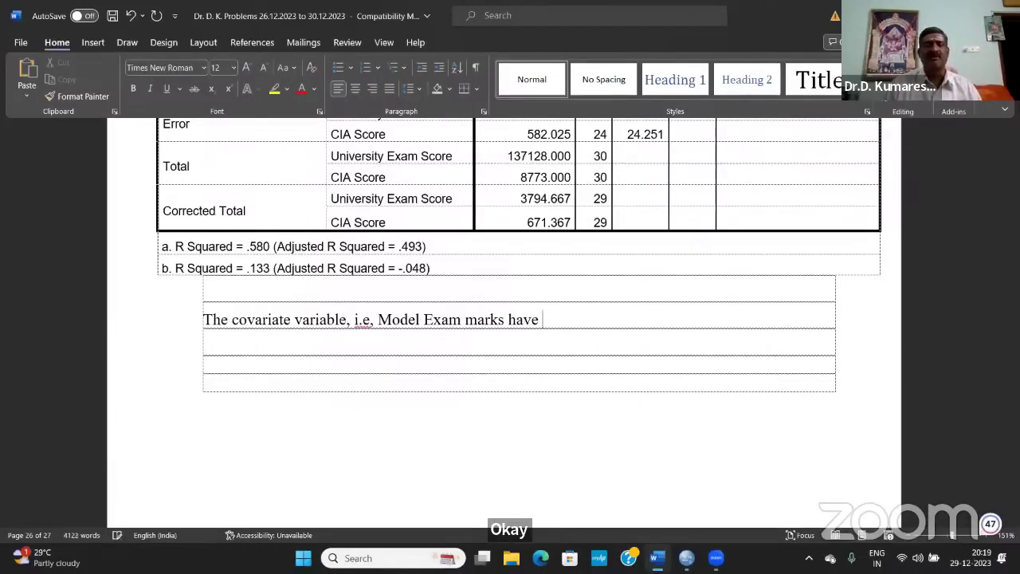
Continue the covariate sentence with "made significant impact on the University Exam marks but".
type("made signif")
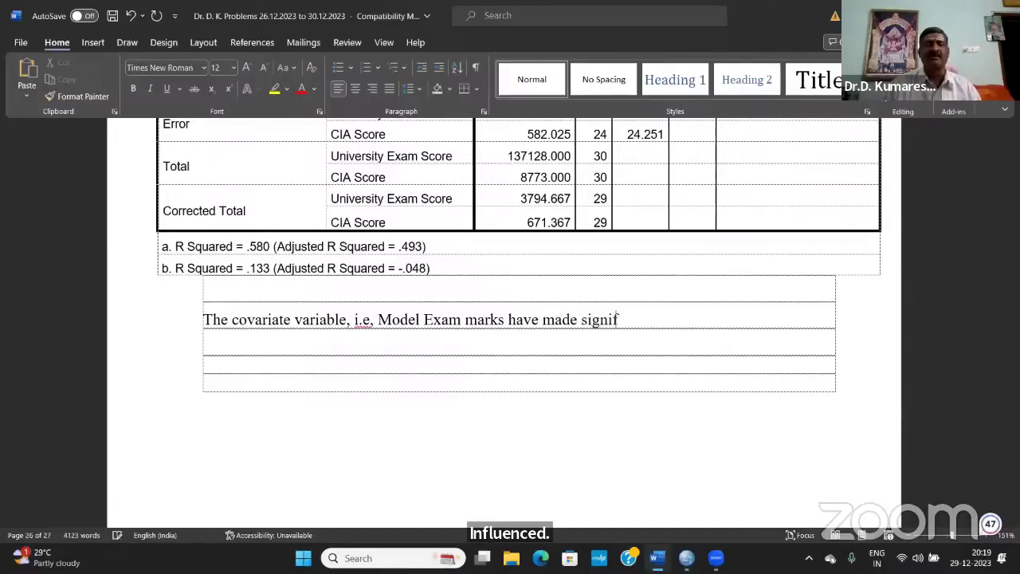
type("icant impact")
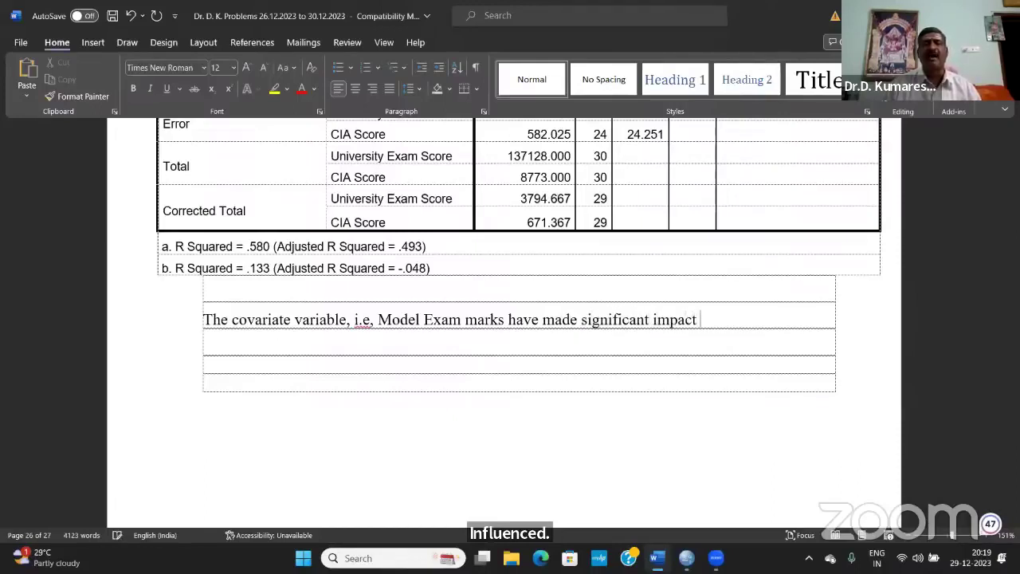
type(" on the U")
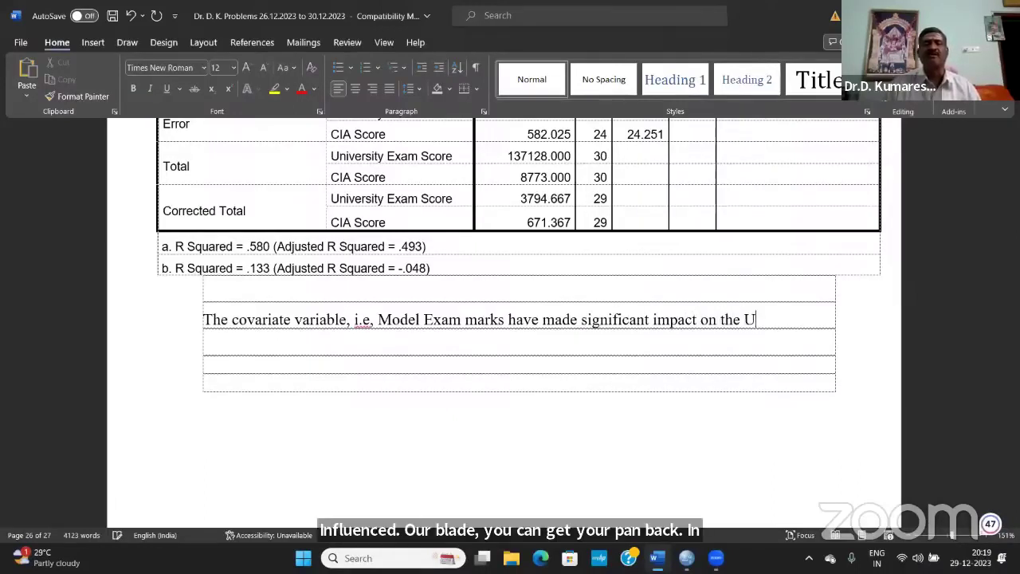
type("niverst")
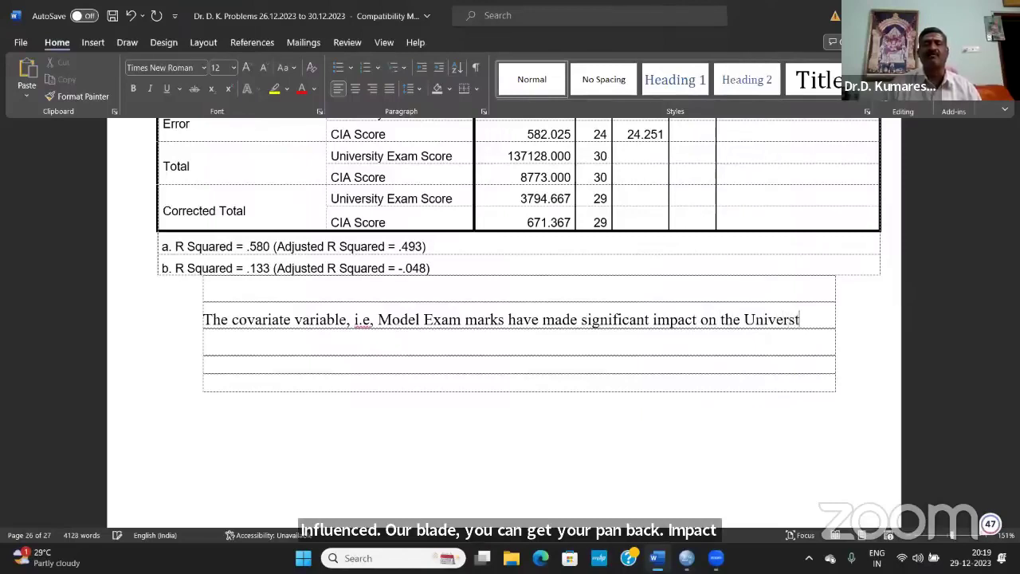
key("BackSpace")
type("ity E")
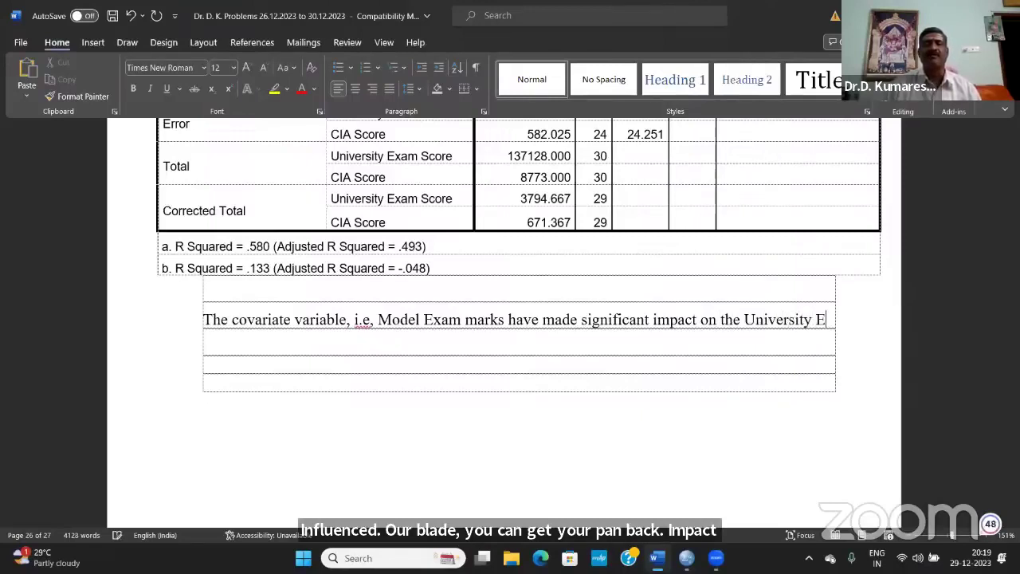
type("xam m")
key("BackSpace")
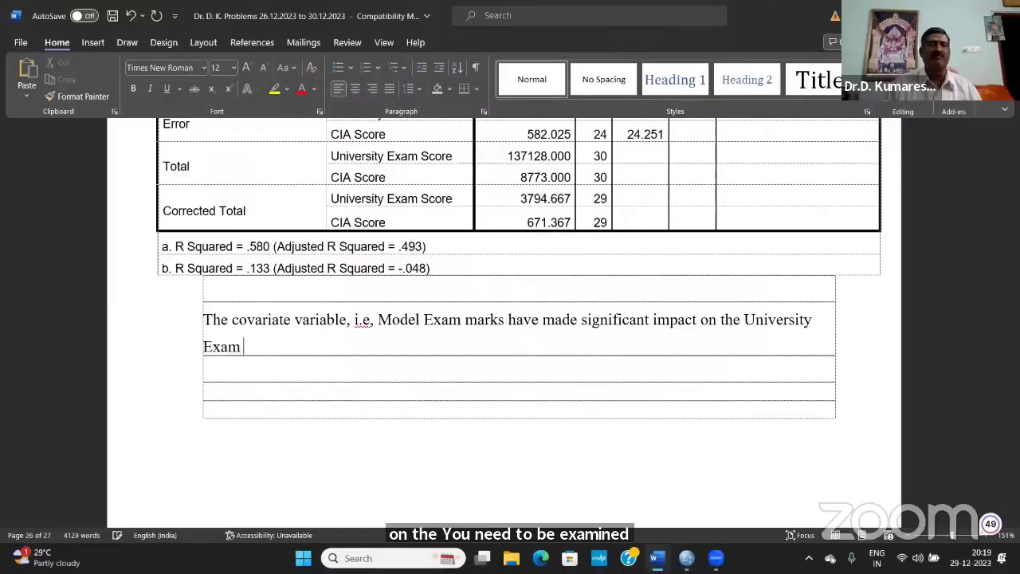
type("marks but")
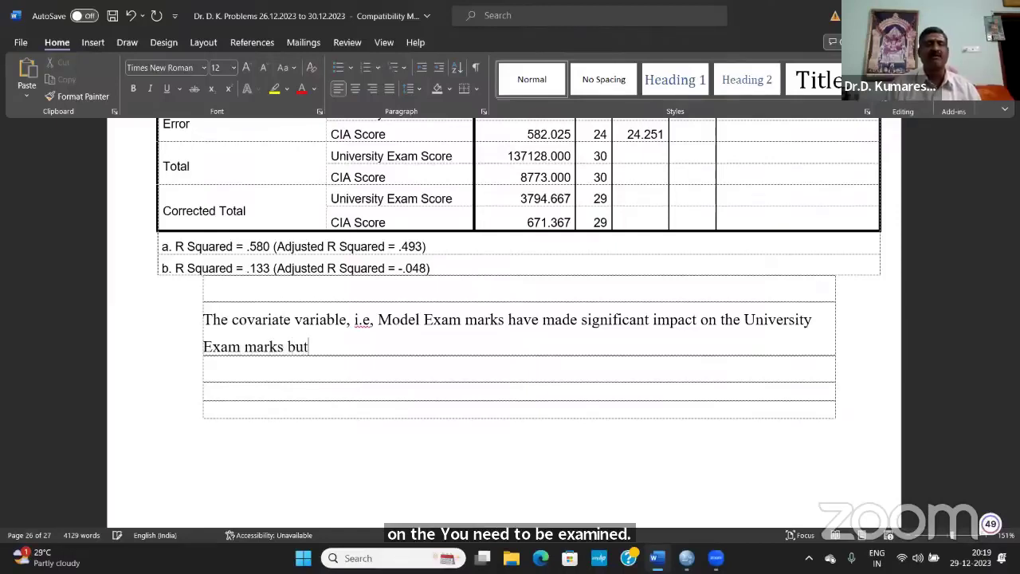
Complete the covariate sentence with "no significant impact was made by model exam marks in CIA marks" and start a new line.
type(" no significant")
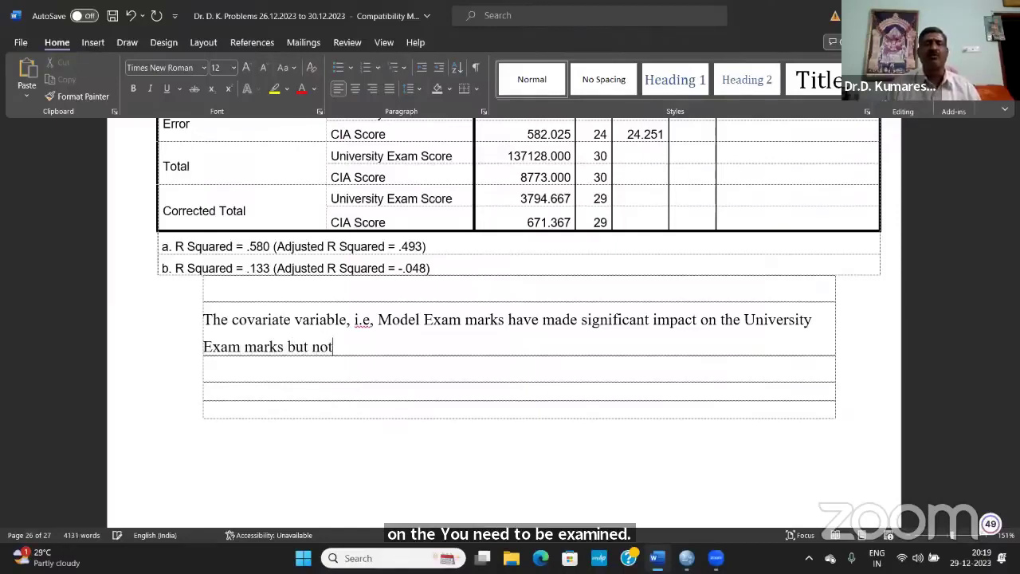
key("BackSpace")
type("significant ")
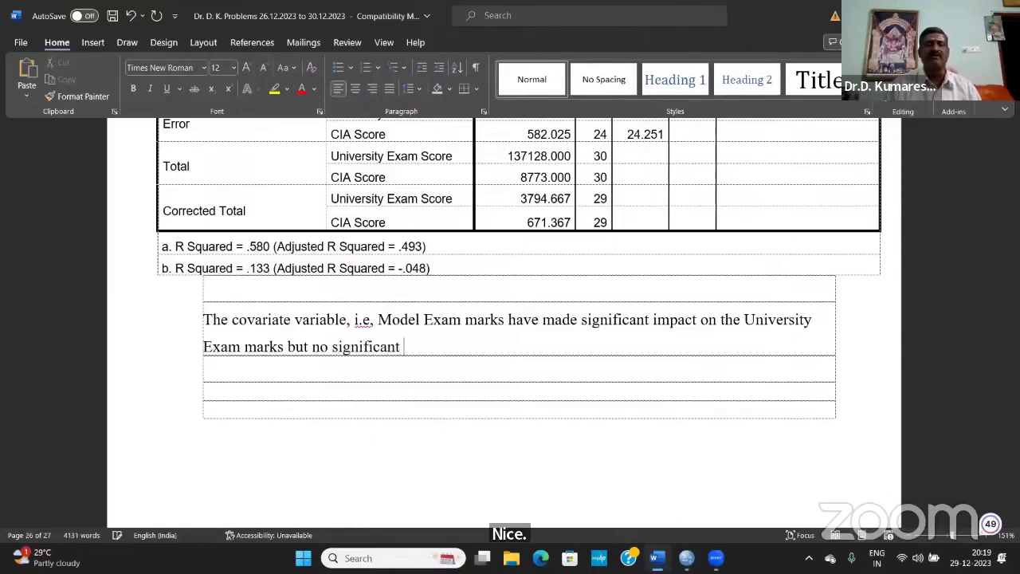
type("impa")
type("ct ")
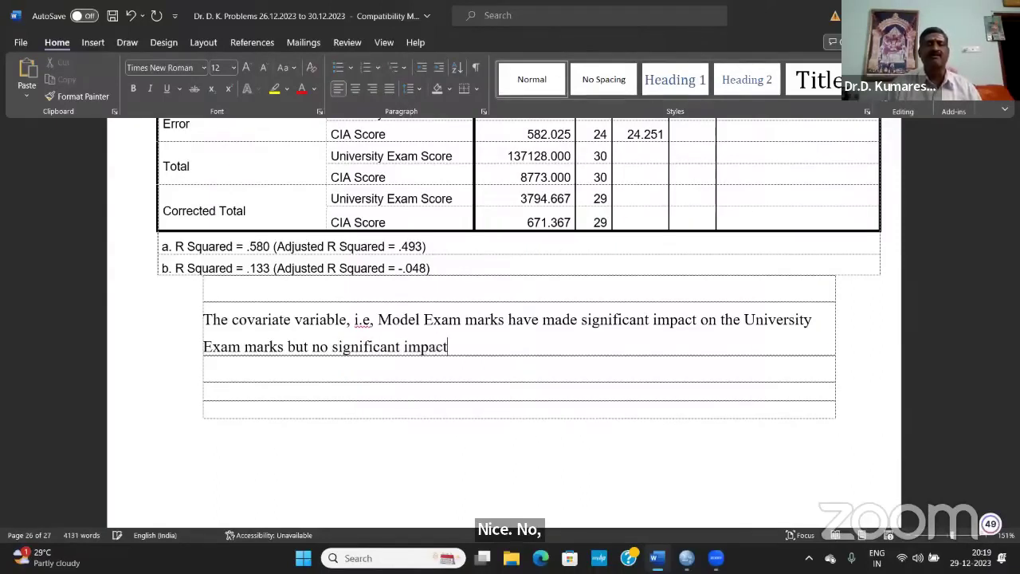
type("was made ")
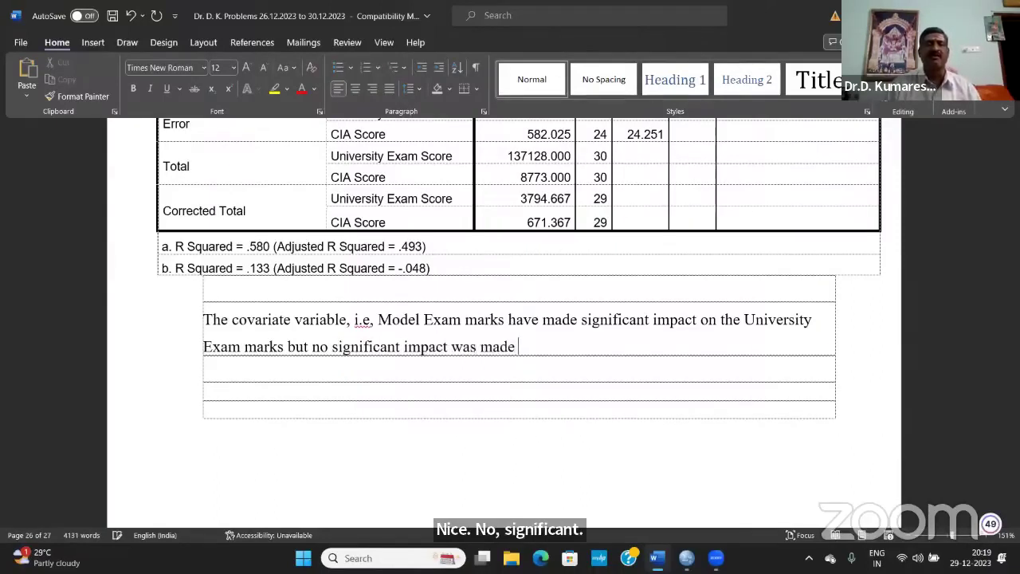
type("by model")
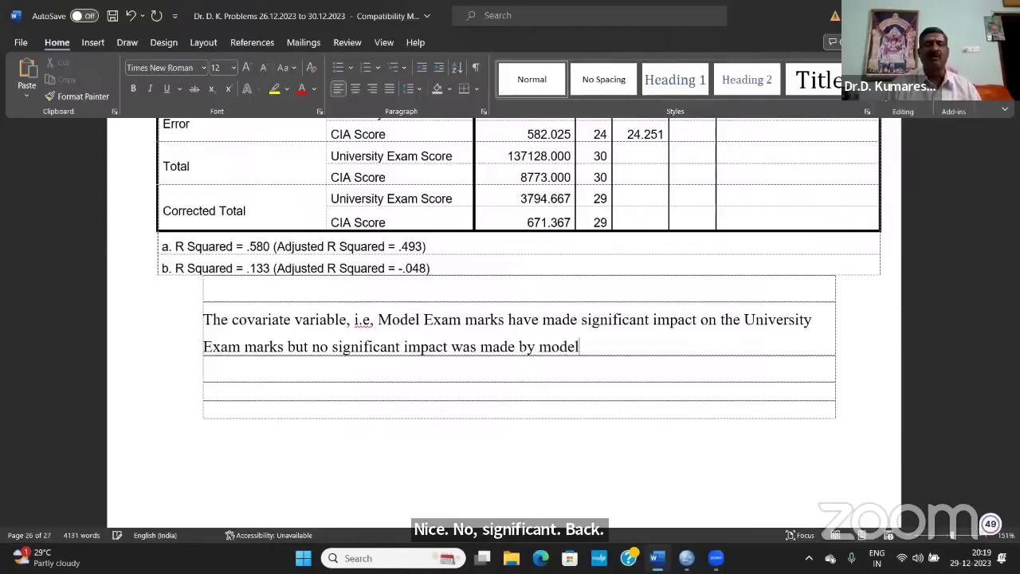
type(" exam mar")
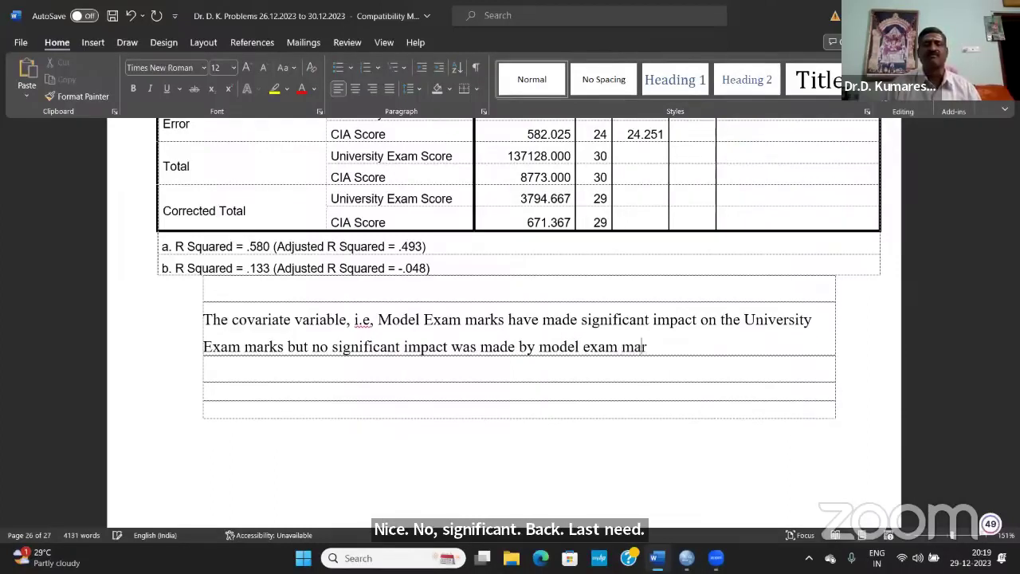
type("ks in CIA")
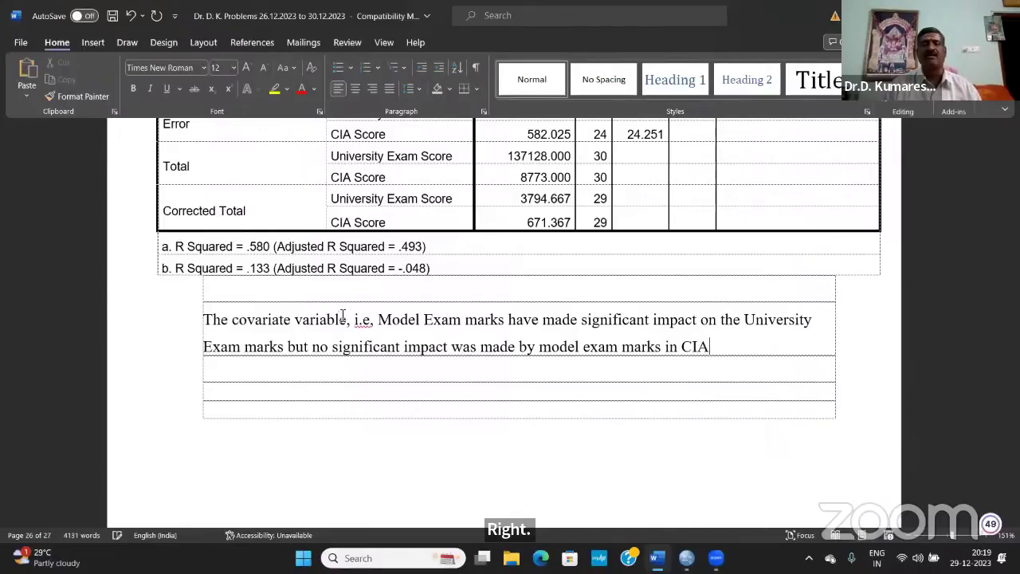
type(" amarks")
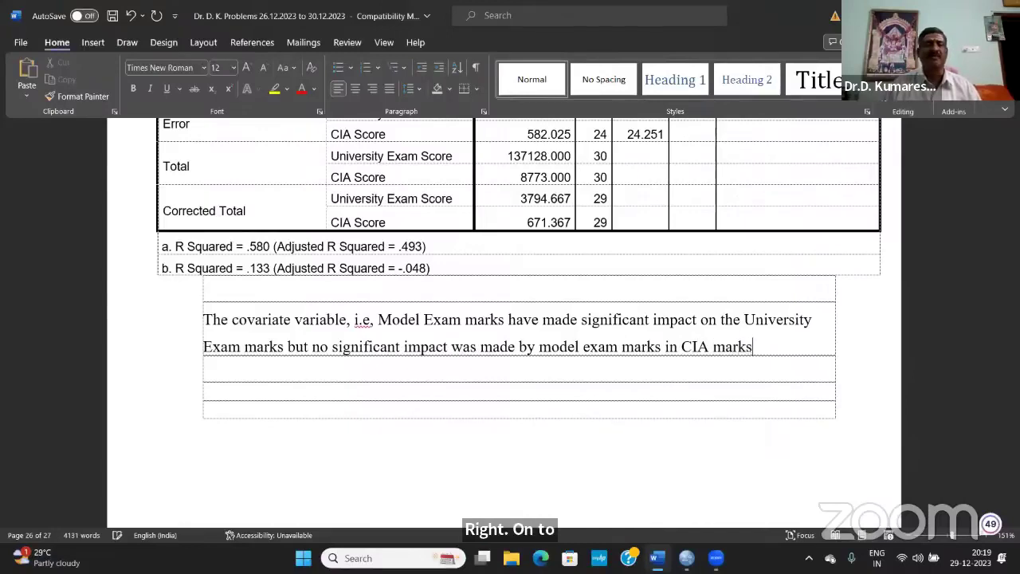
key("Return")
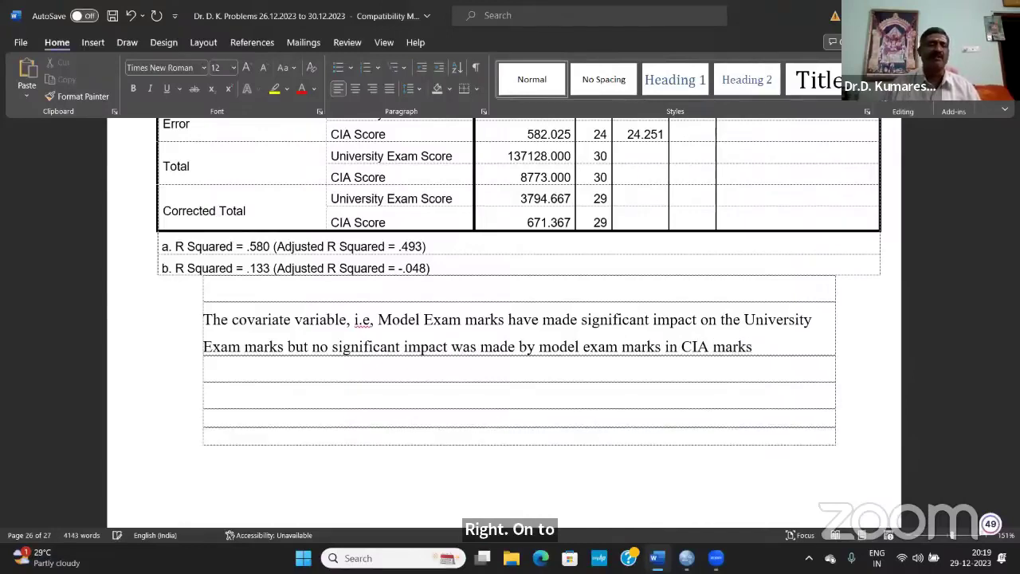
left_click(202, 269)
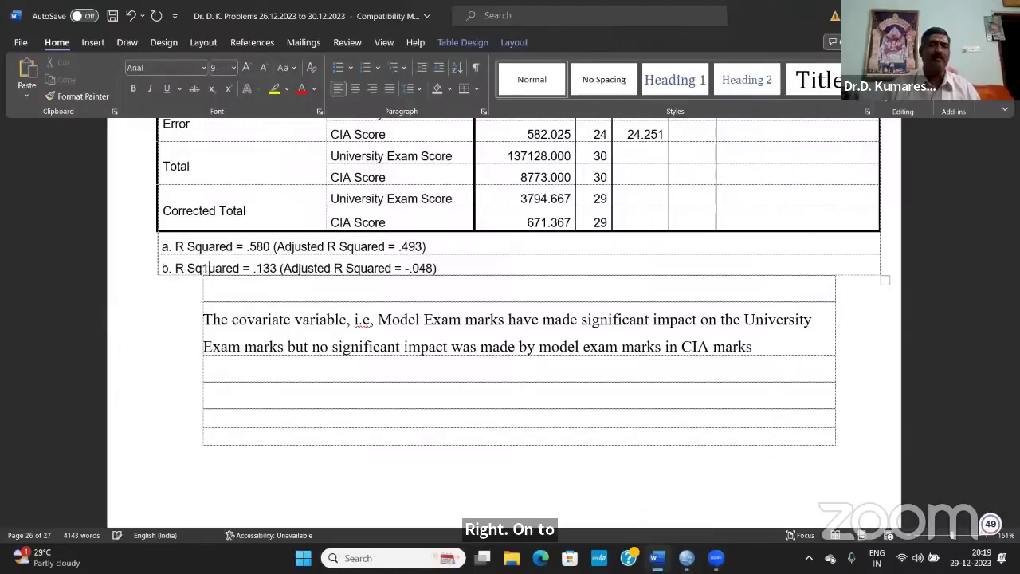
left_click(343, 317)
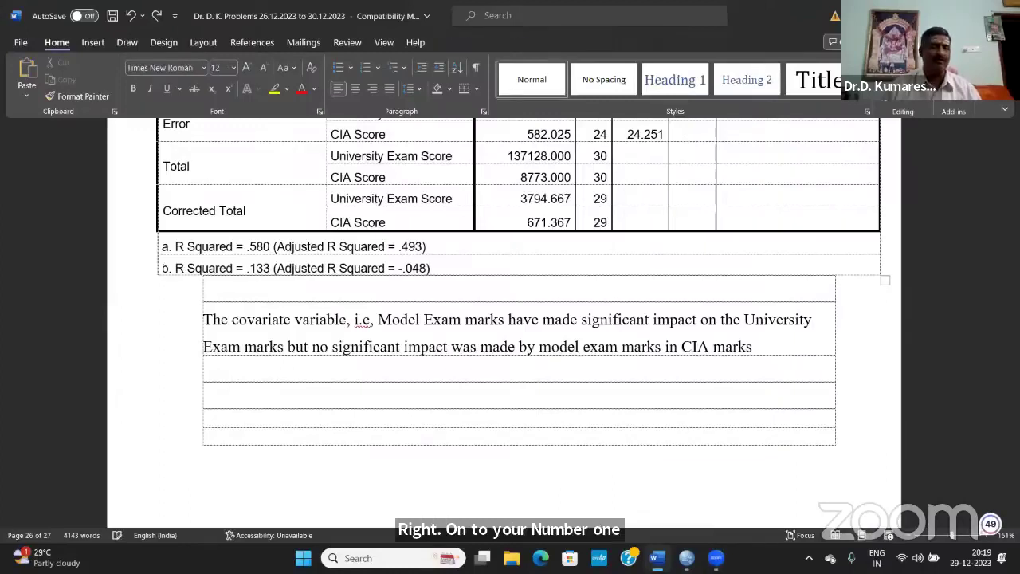
type("1")
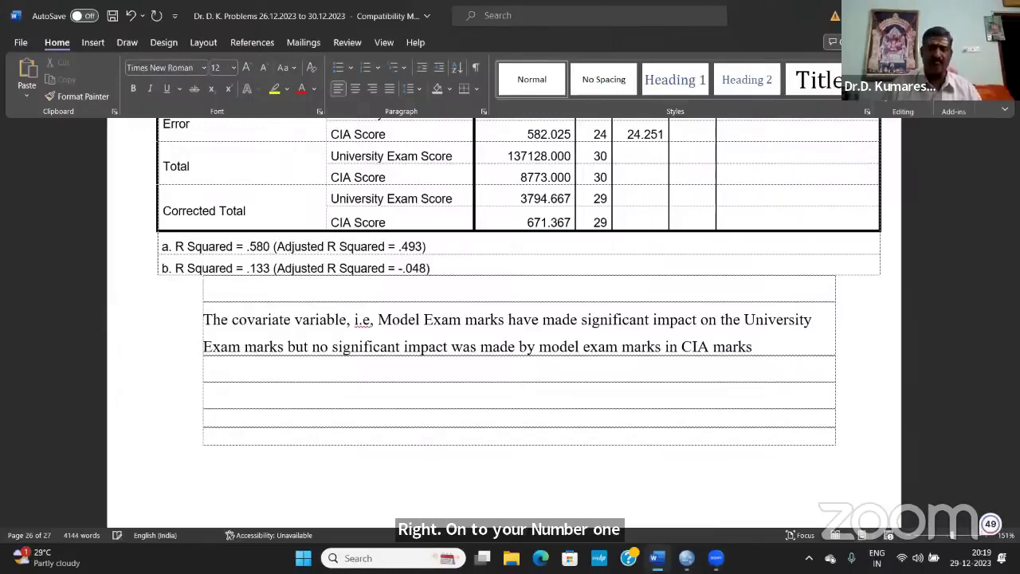
Turn the covariate interpretation sentence into item 1 of a numbered list, undoing the paragraph split before its last word.
left_click(203, 319)
type("1.")
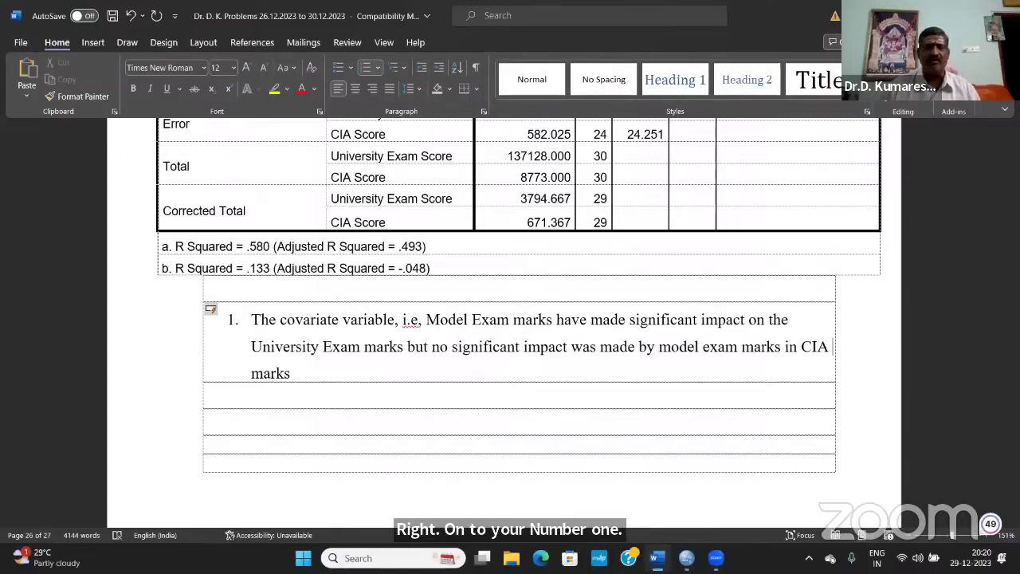
key("Return")
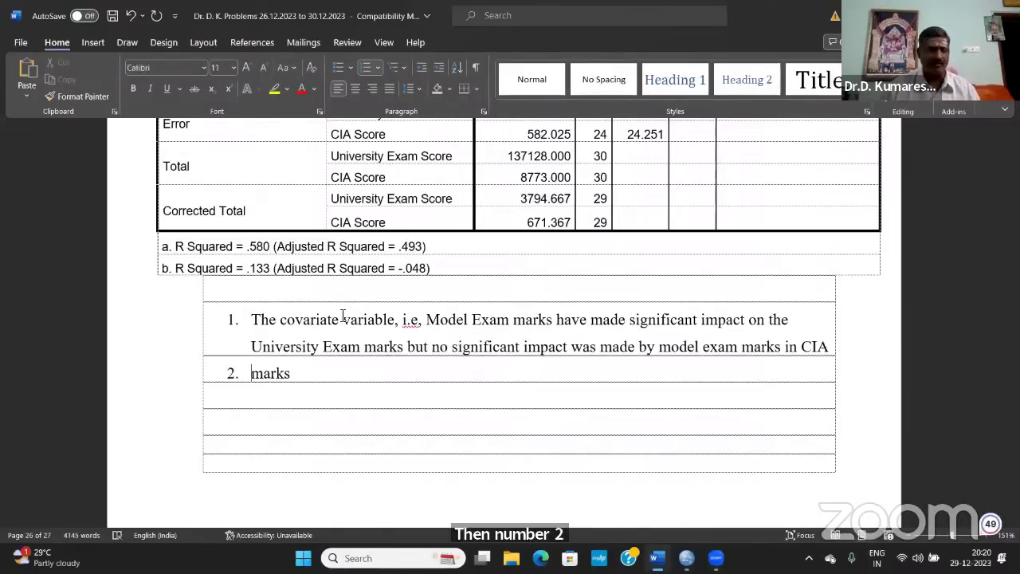
key("ctrl+z")
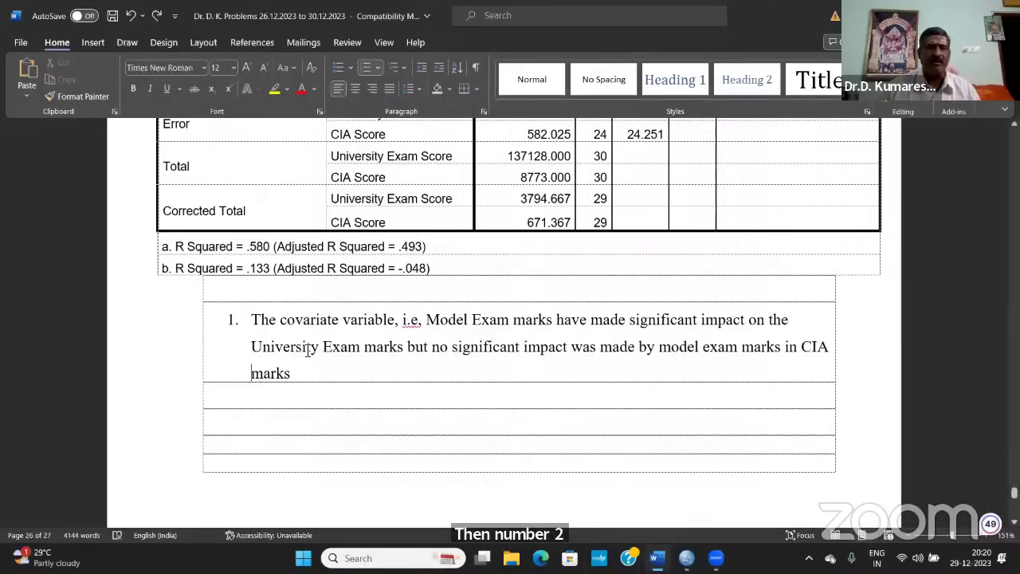
Add item 2 to the numbered interpretation, beginning with "Gender has made no significant influence on".
left_click(323, 382)
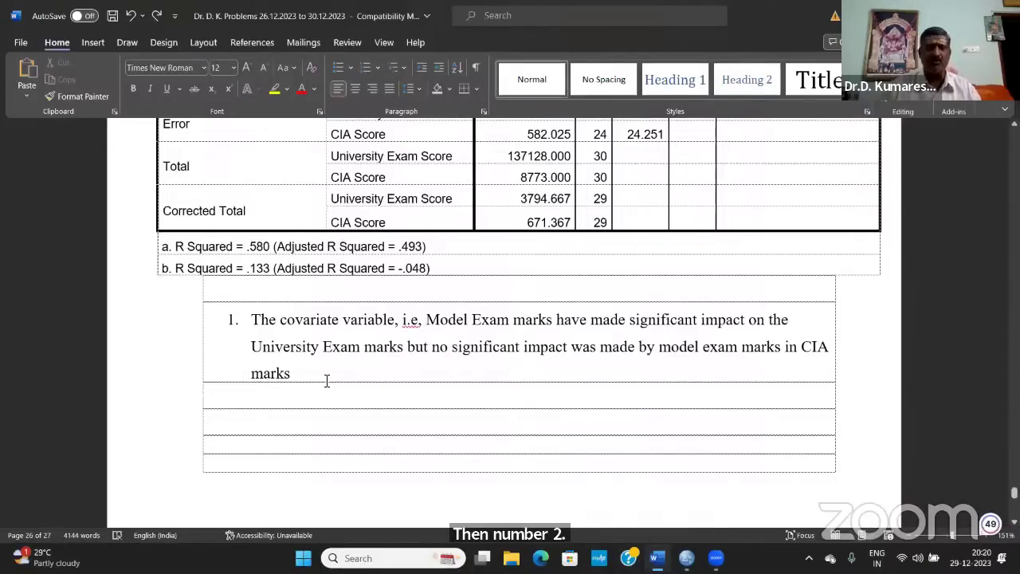
key("Return")
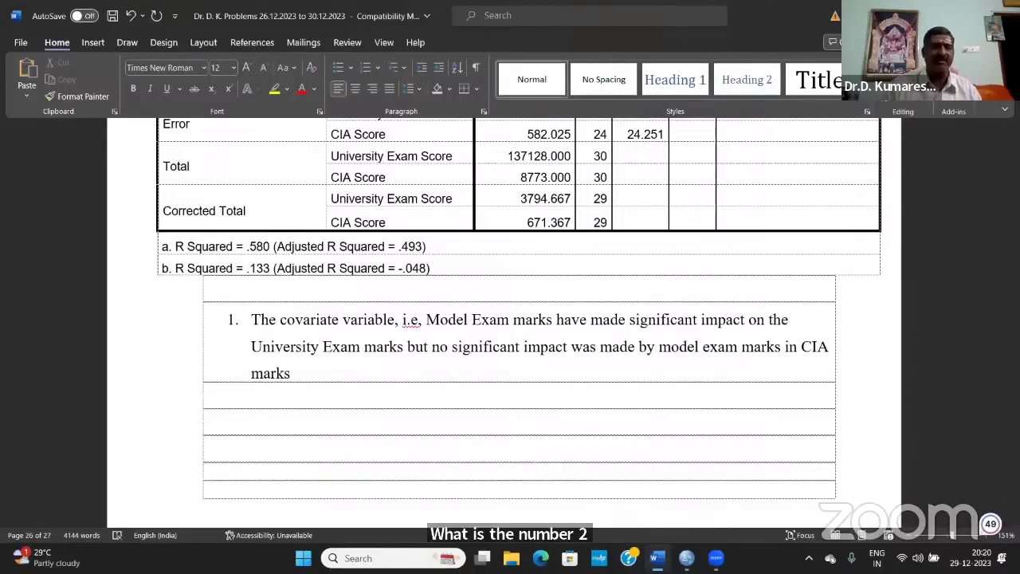
type("2. ")
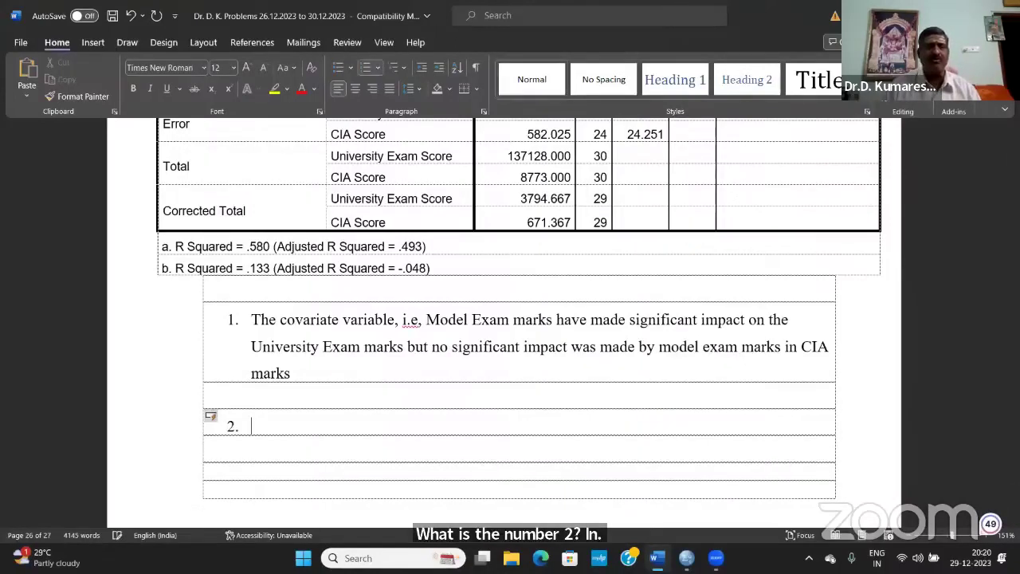
type("Gender ")
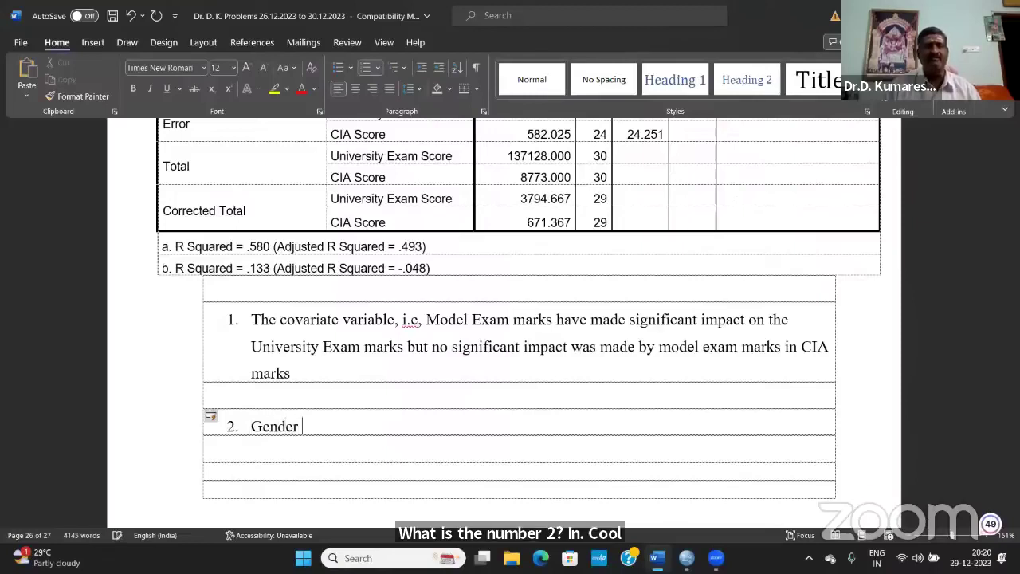
type("has made n")
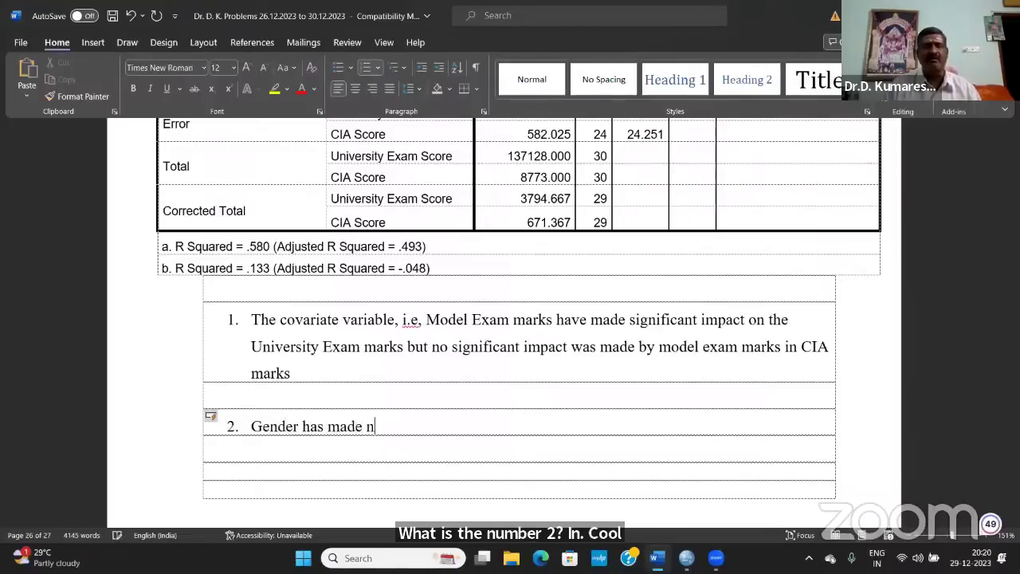
type("o signifi")
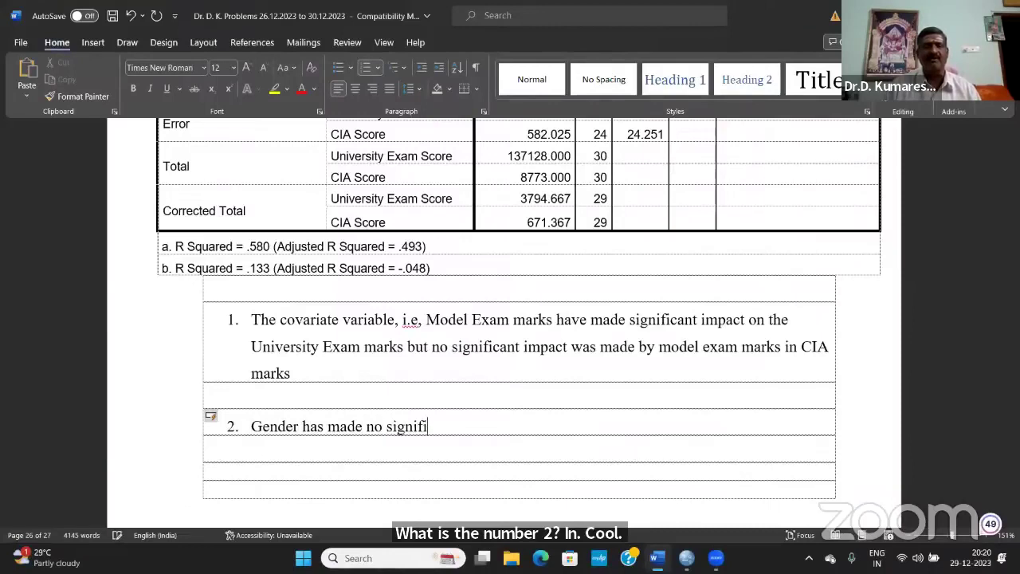
type("cant infle")
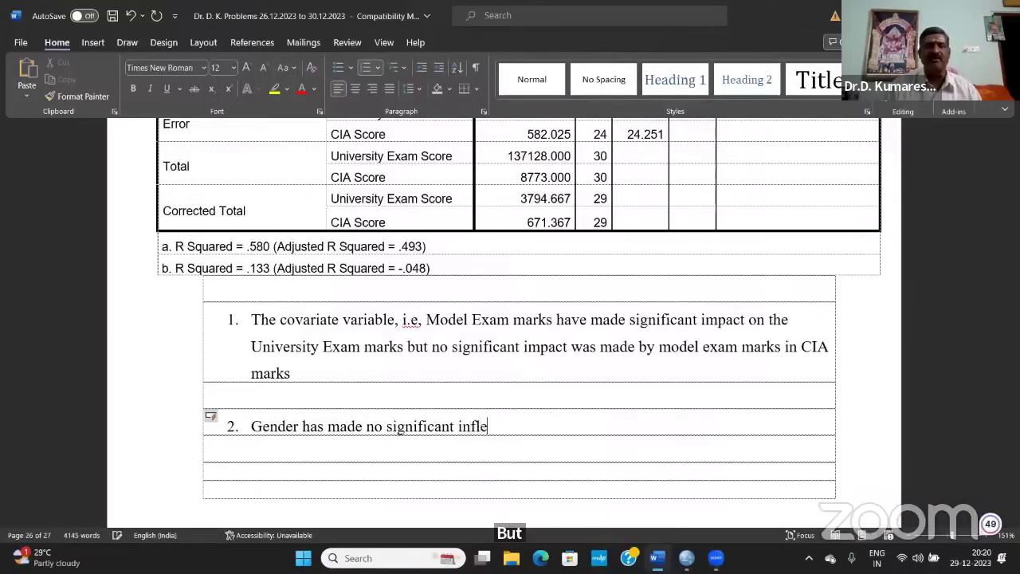
key("BackSpace")
type("uence on")
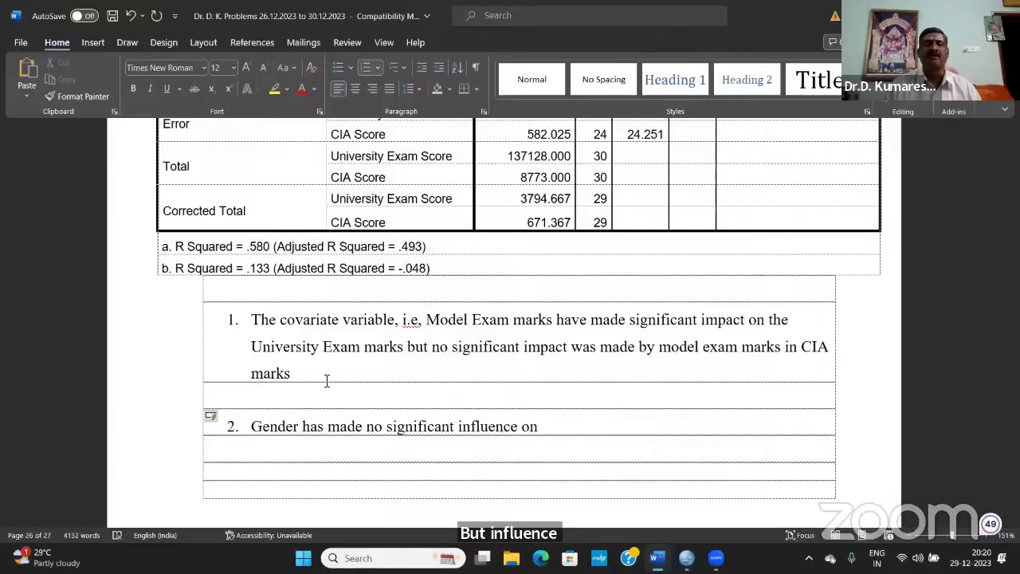
Complete the gender sentence with "University Exam marks as well as CIA marks" and start item 3.
type(" Universi")
key("BackSpace")
type("si")
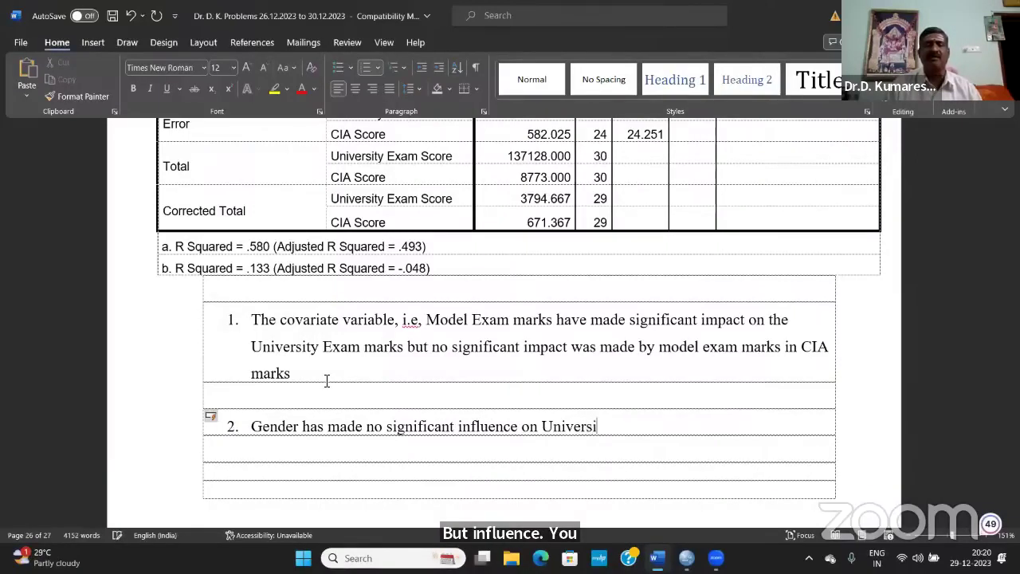
type("ty Exam m")
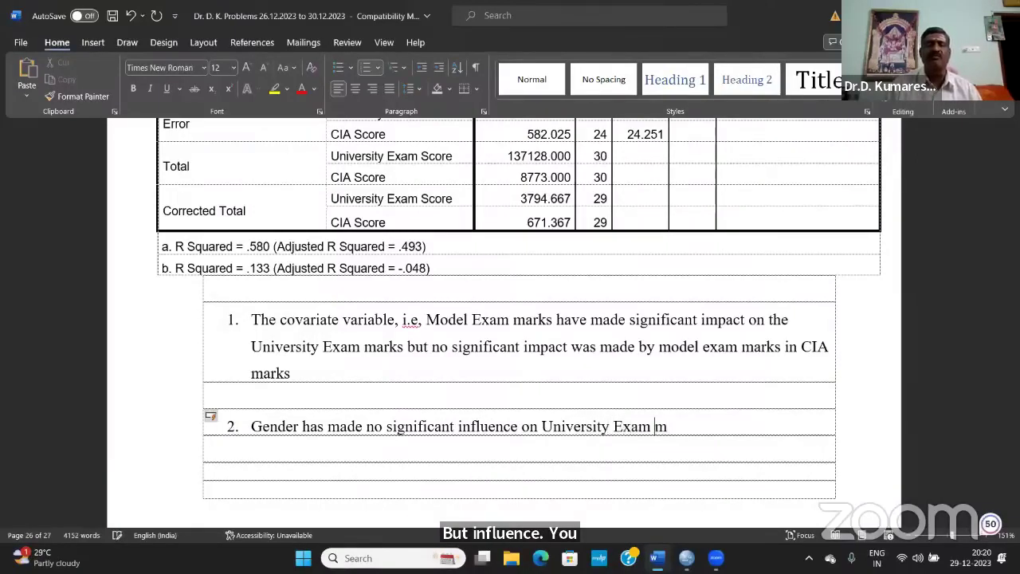
type("arks as well as ")
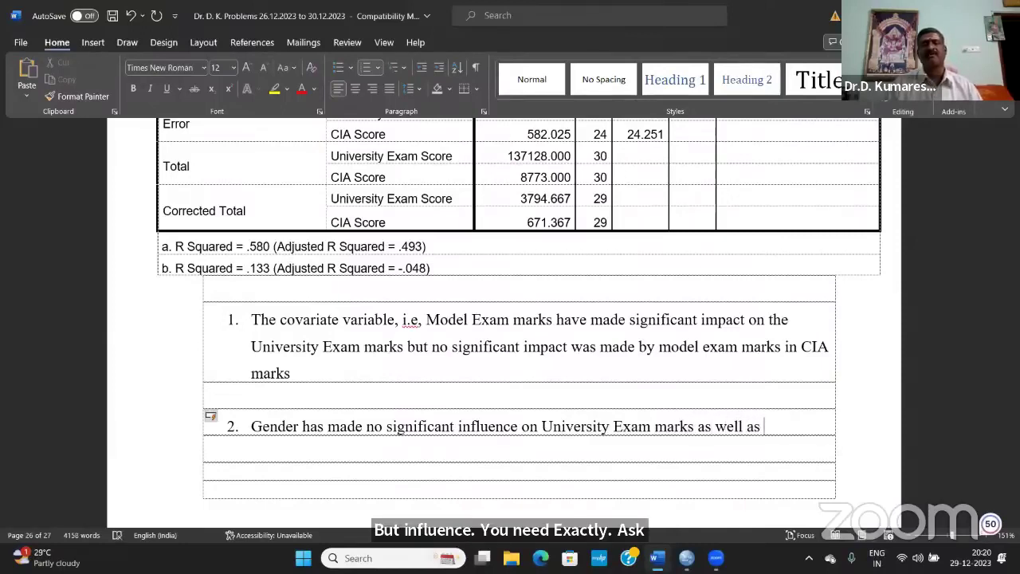
type("CIA marks")
key("Return")
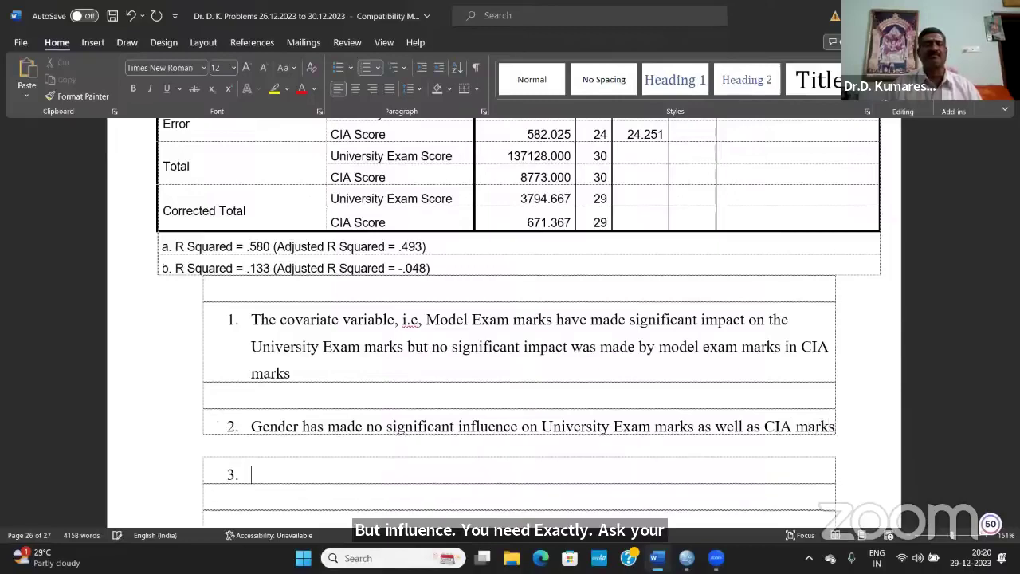
Begin item 3 of the interpretation with "Specialization has no significant impact".
type("speci")
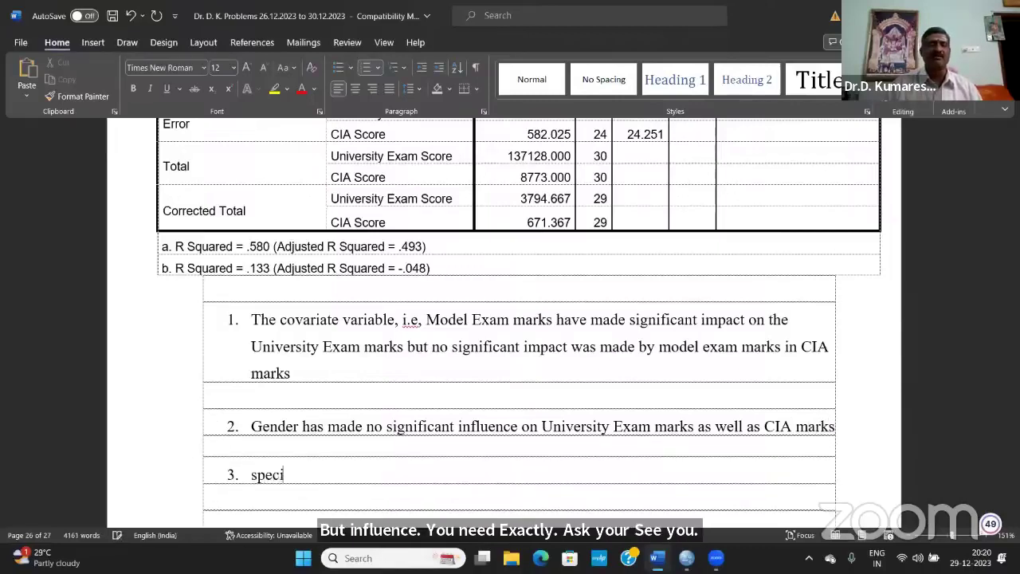
type("alization has")
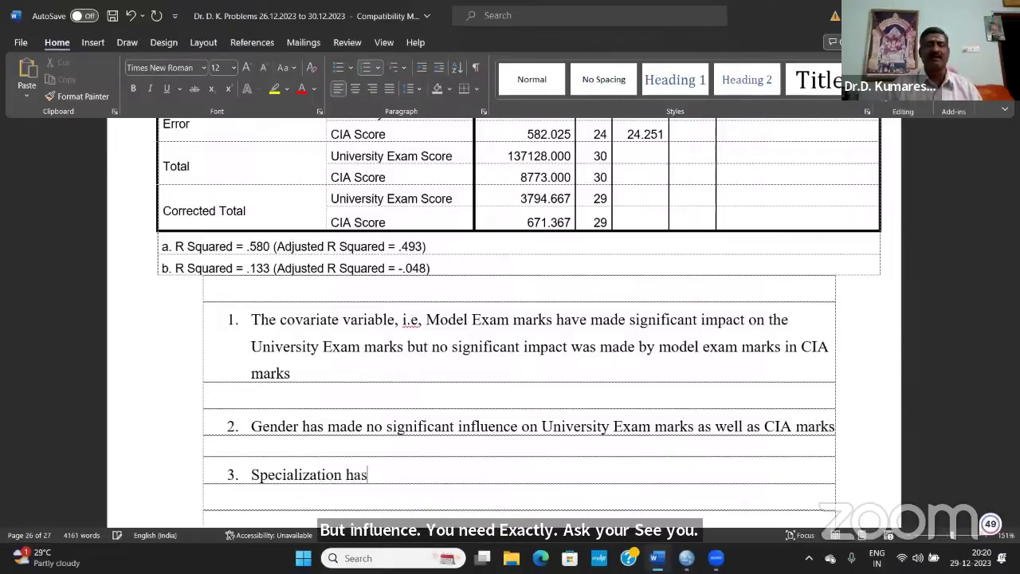
type(" no signi")
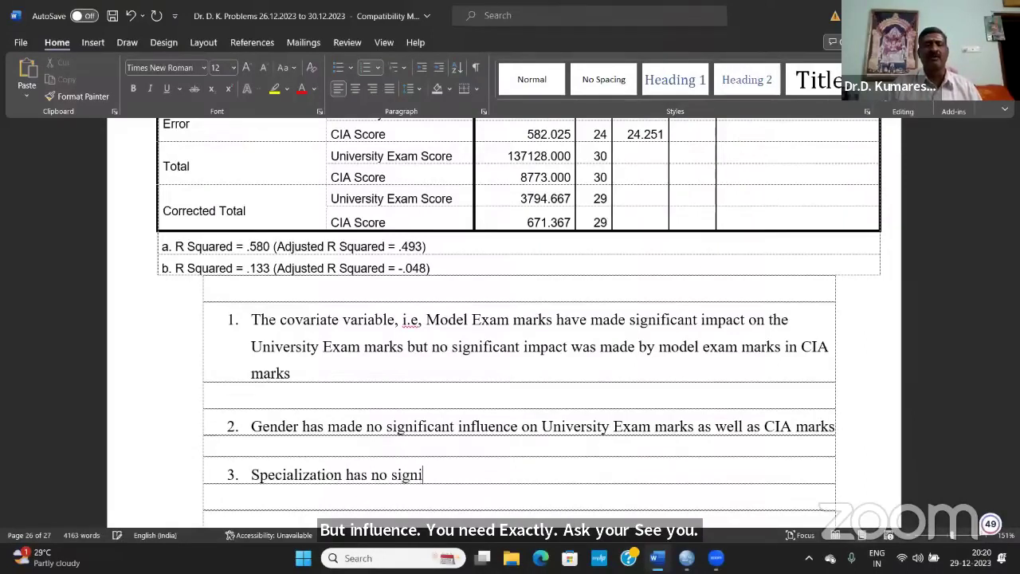
type("ficant influence")
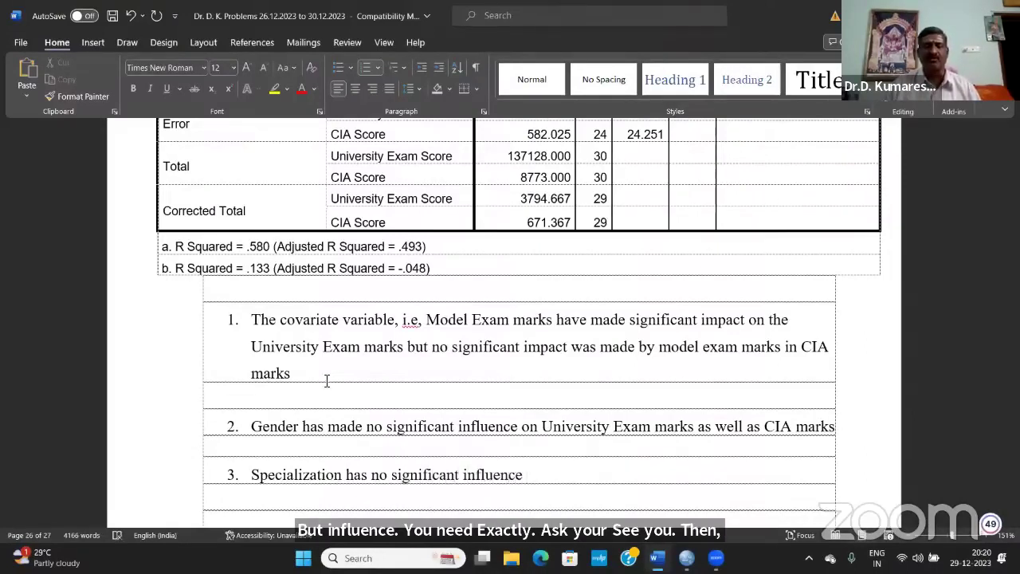
key("ctrl+BackSpace")
type("impact")
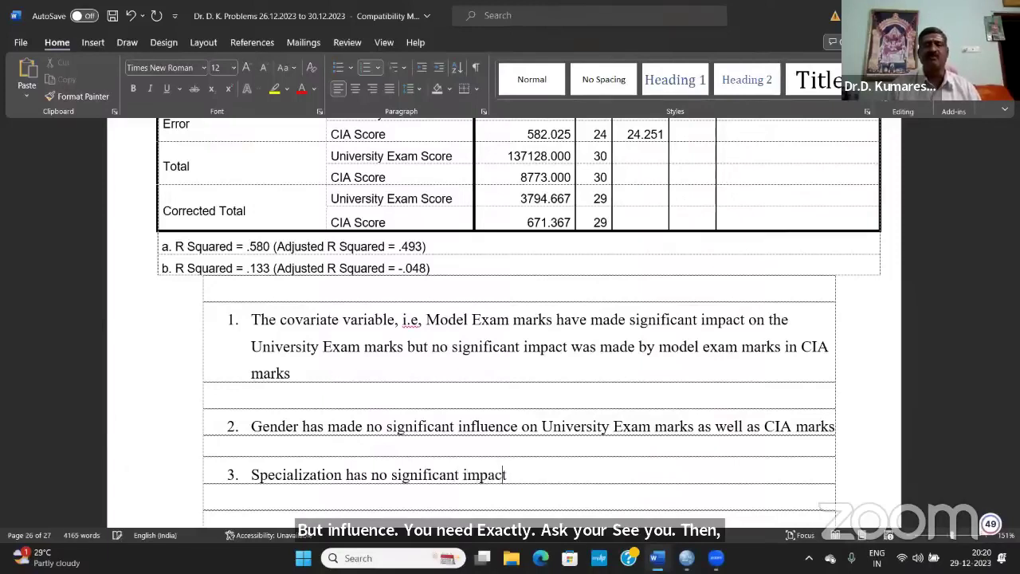
Complete the specialization sentence with "on University Exam marks as well as CIA marks" and start item 4.
type(" on Unmiv")
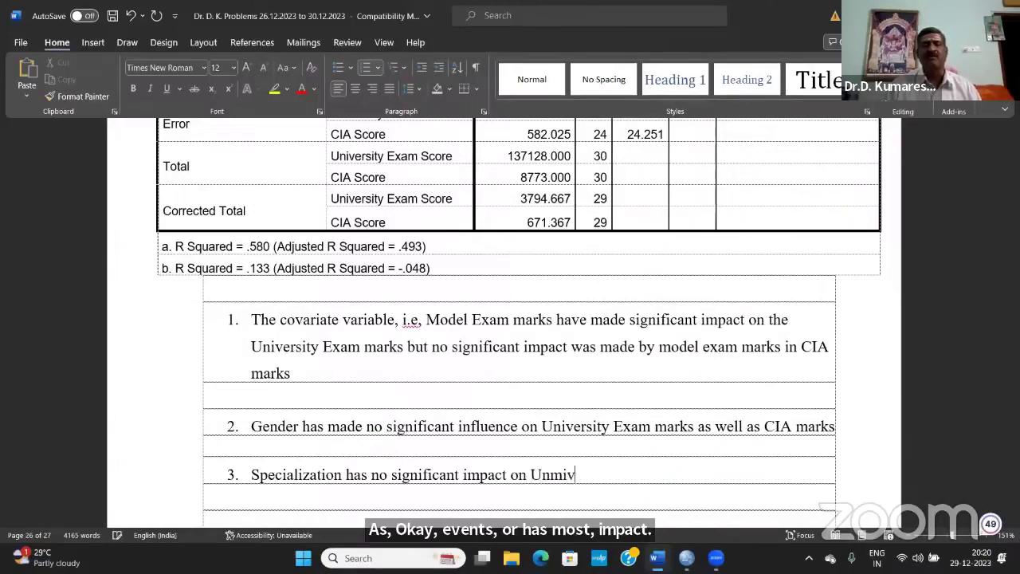
key("BackSpace")
key("BackSpace")
key("BackSpace")
type("iversity")
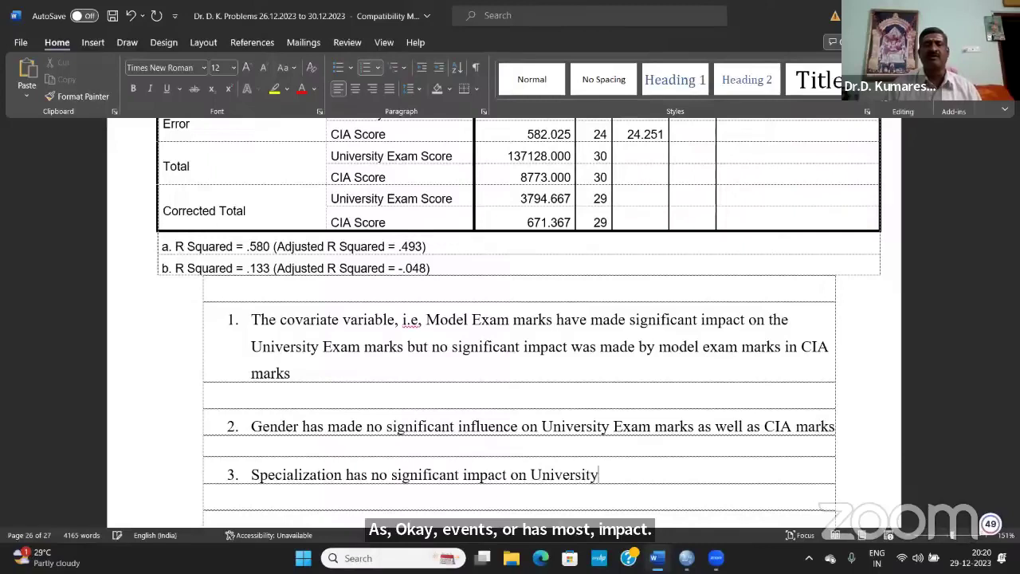
type(" Exam mar")
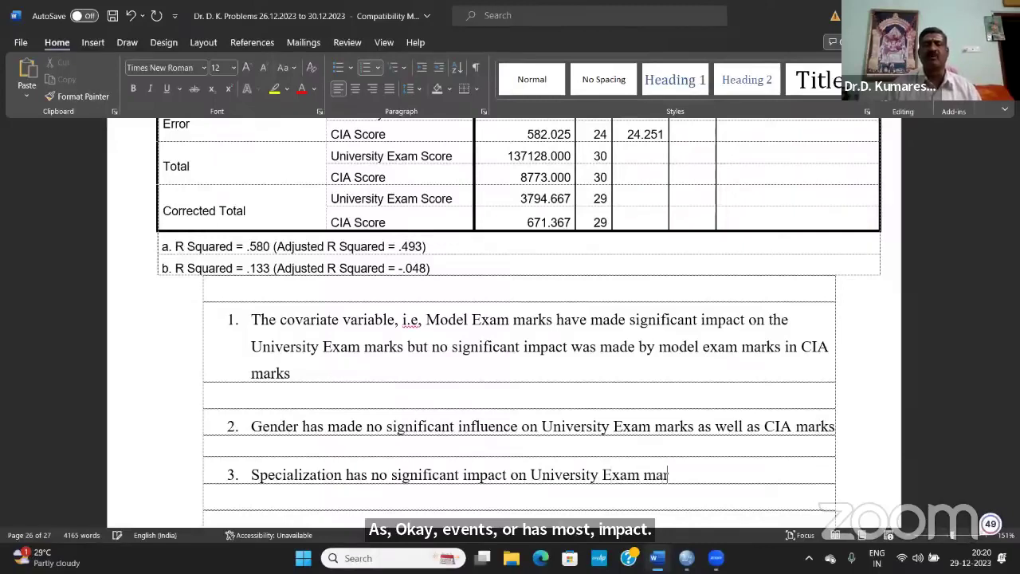
type("ks as wel")
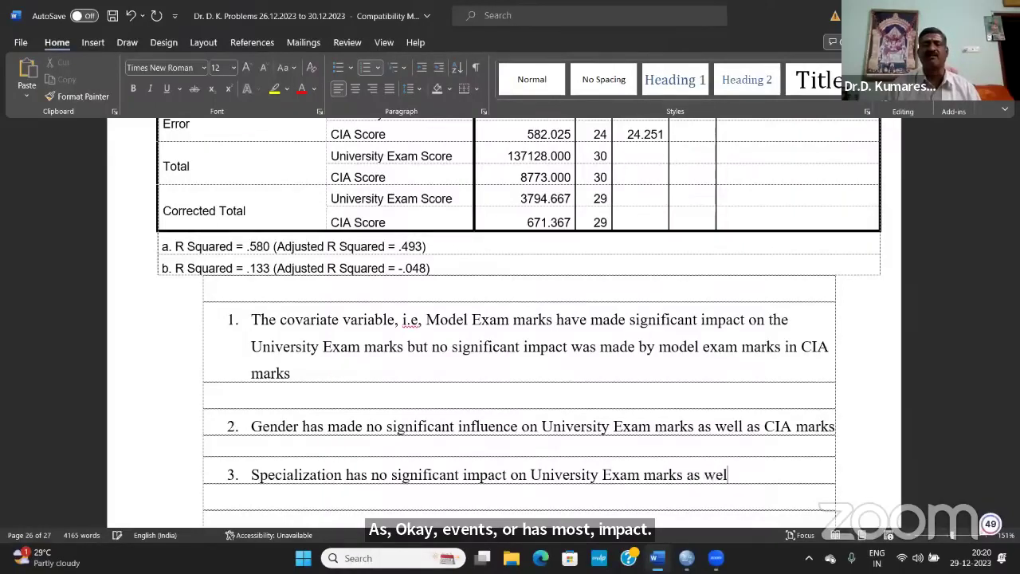
type("l as CIA ")
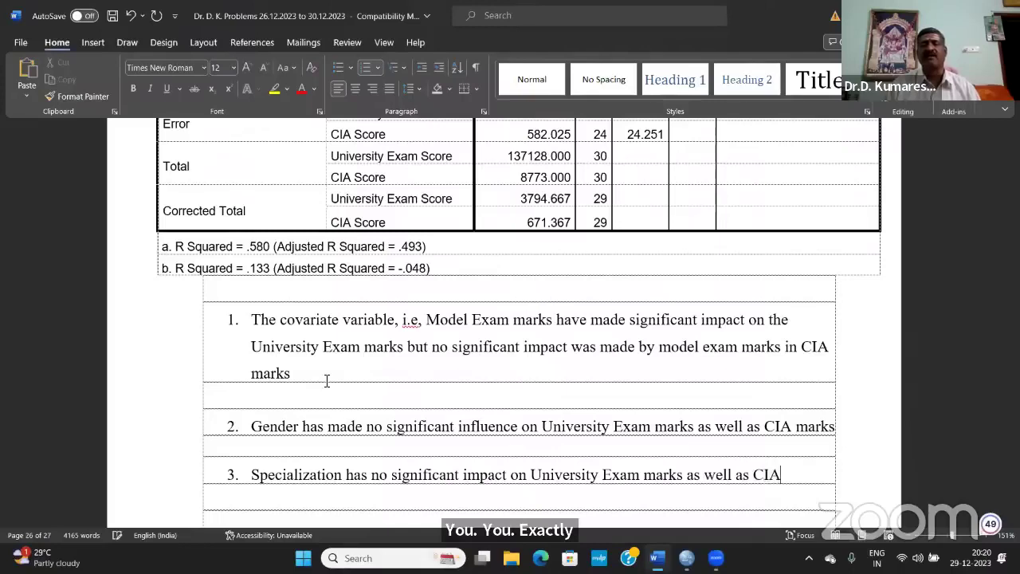
type("marks")
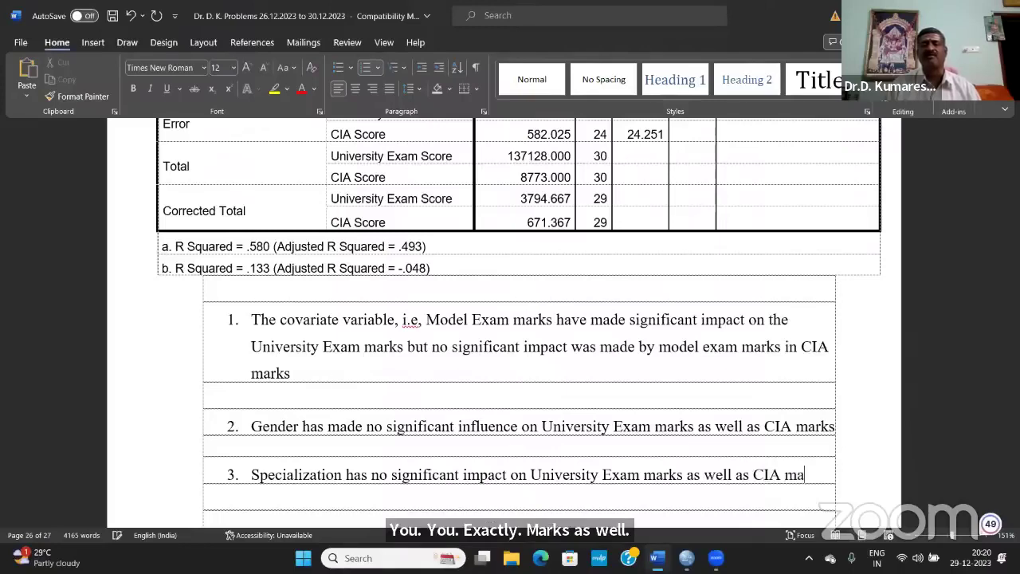
key("Return")
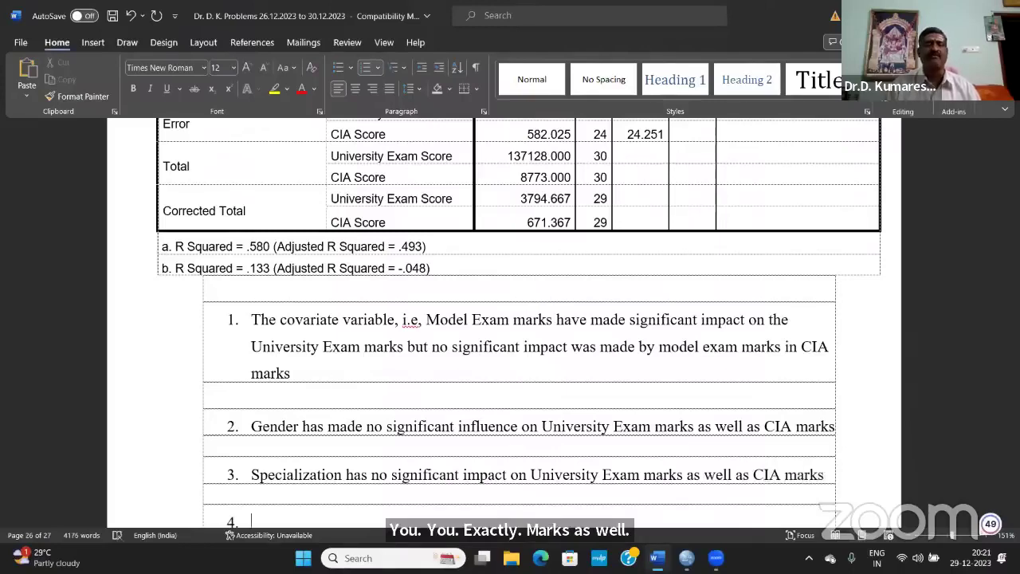
Begin item 4 of the interpretation with "Gender-Specialization interaction has made".
type("Gender")
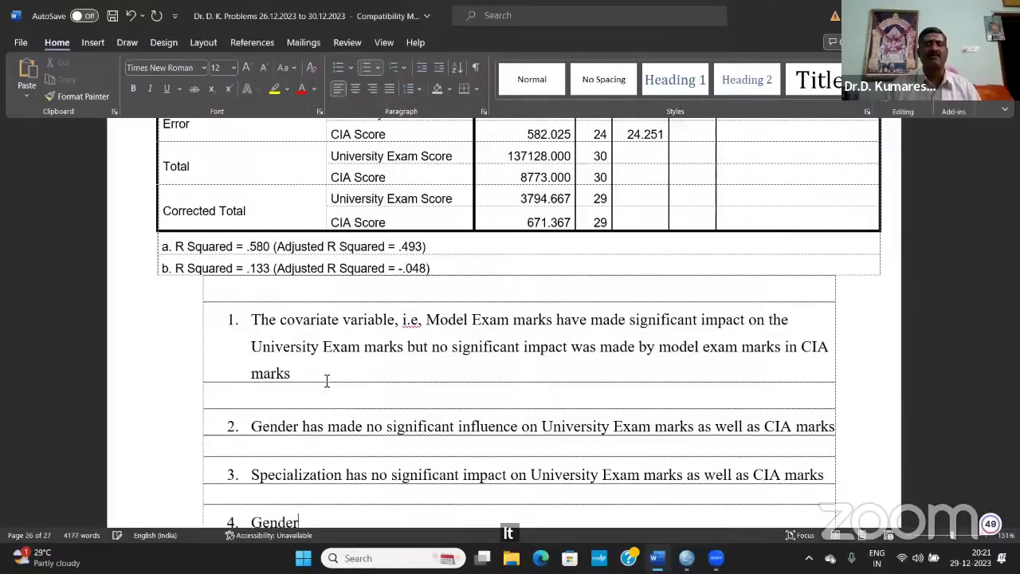
type("-")
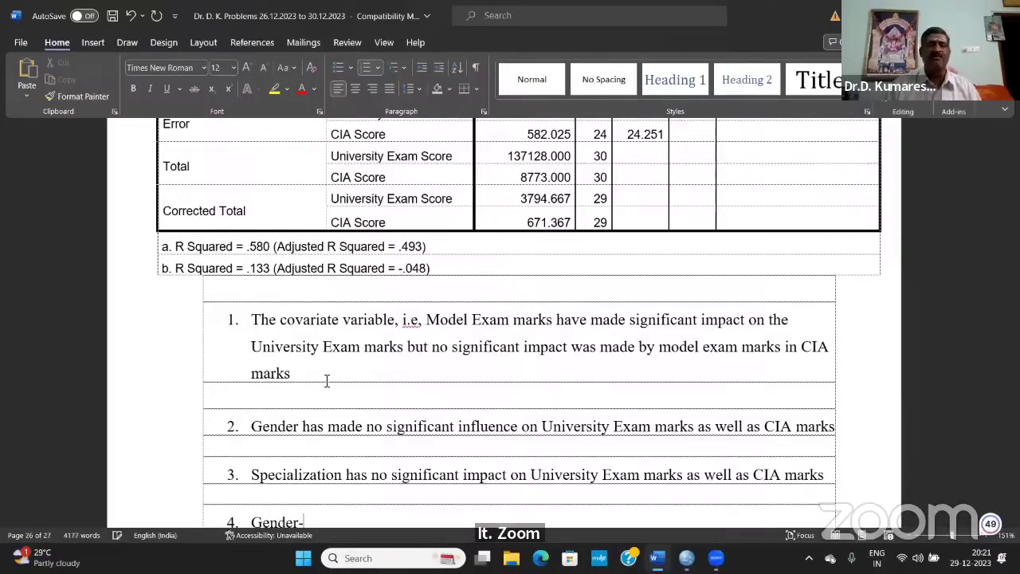
type("Spe")
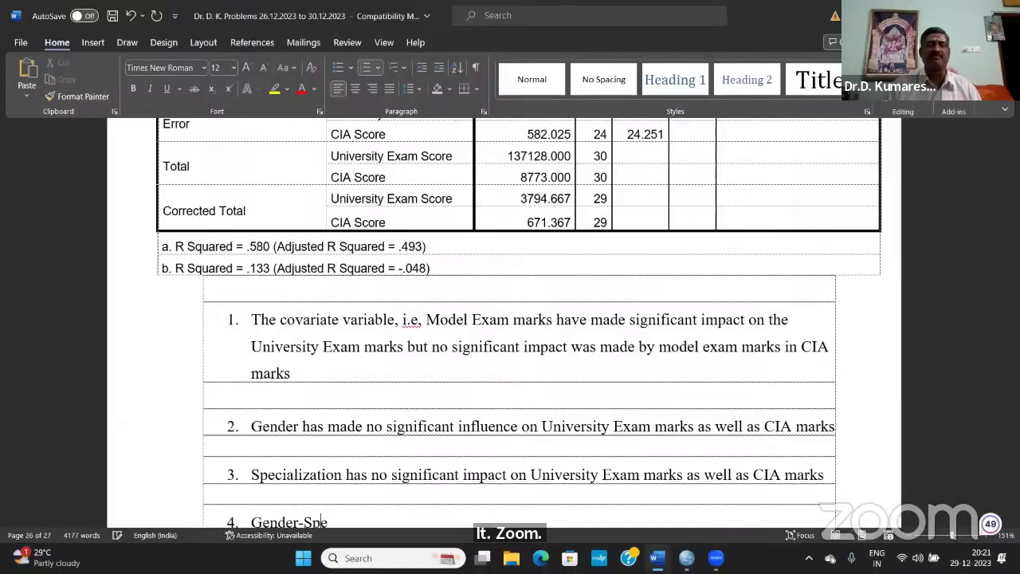
type("ciali")
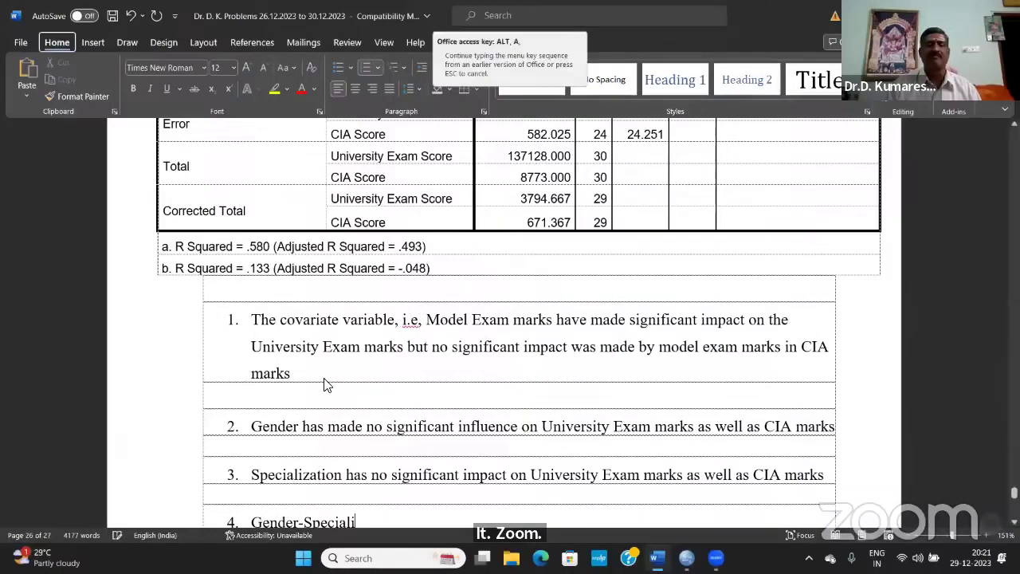
type("z")
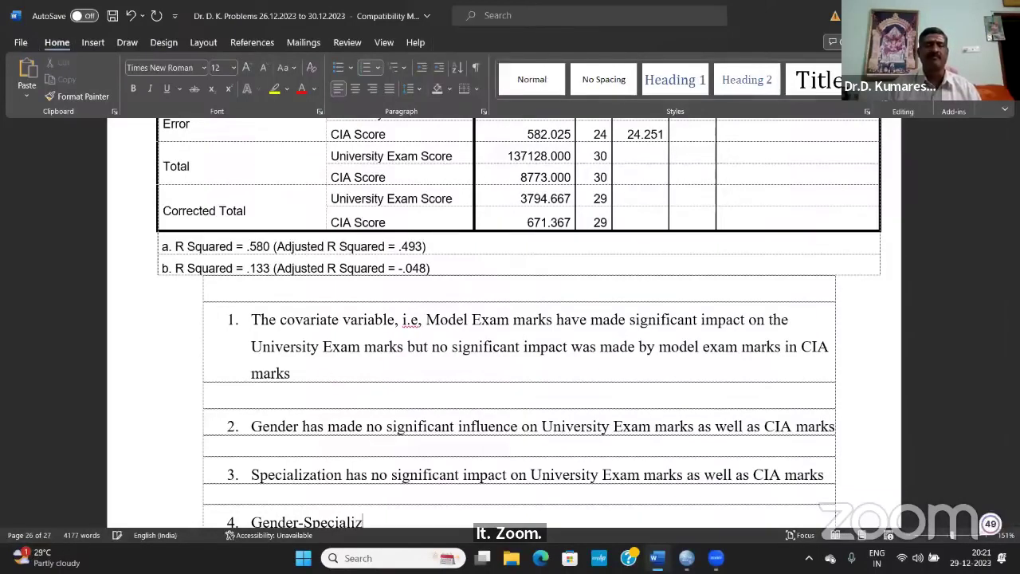
type("ation intera")
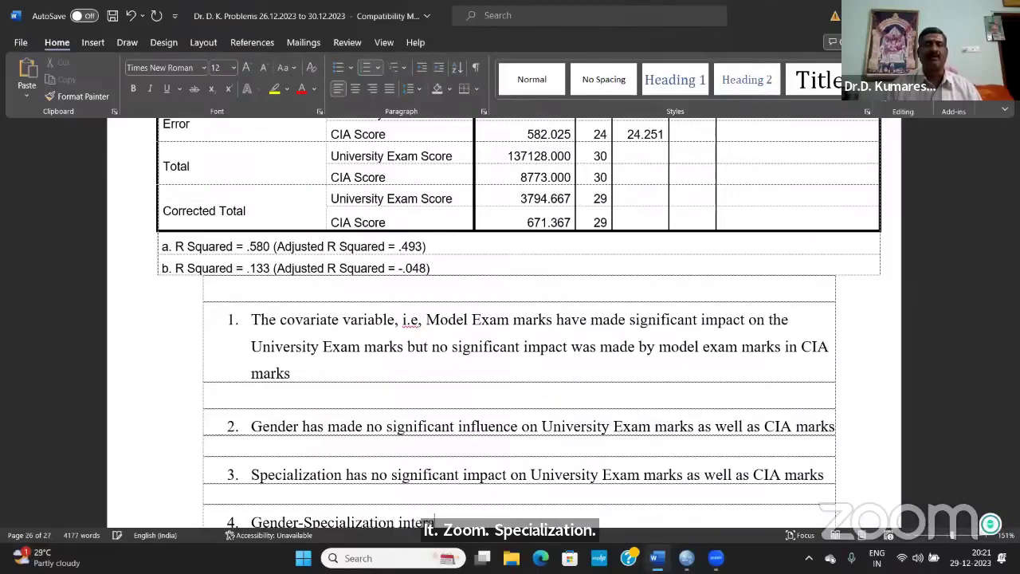
type("ction has made ")
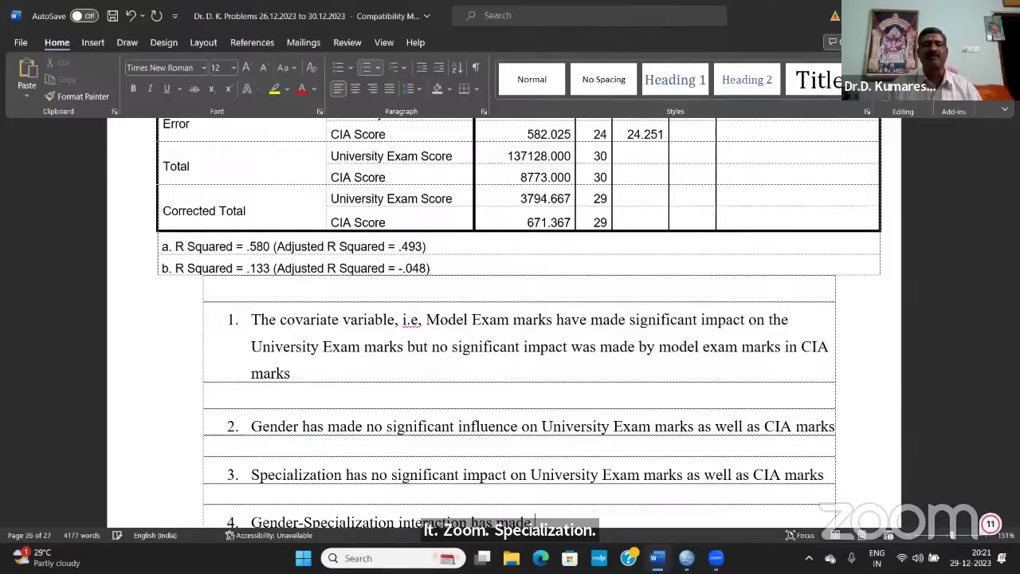
Continue item 4 of the interpretation with "significant influence on University Exam marks".
type("significant inf")
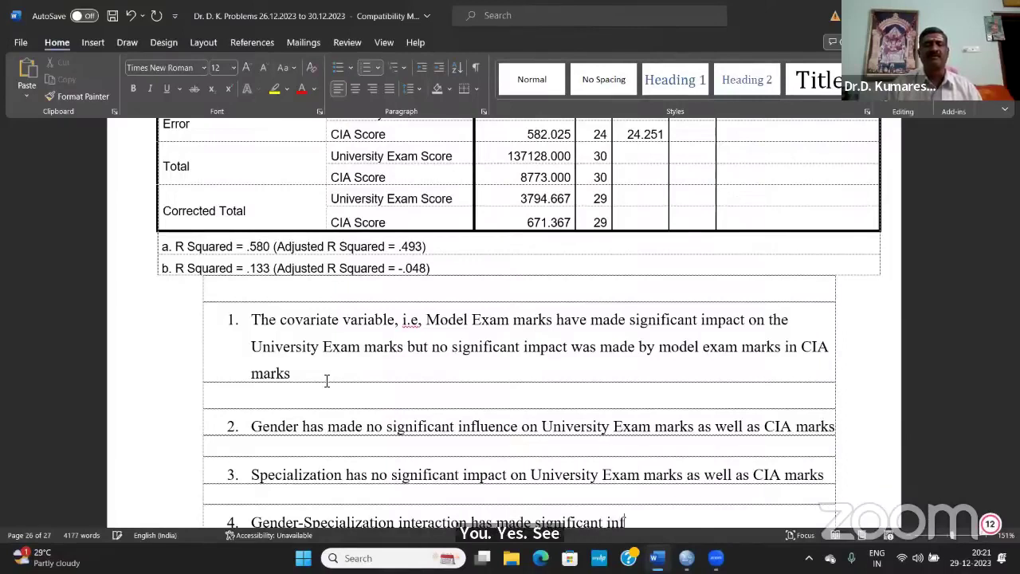
type("luence on ")
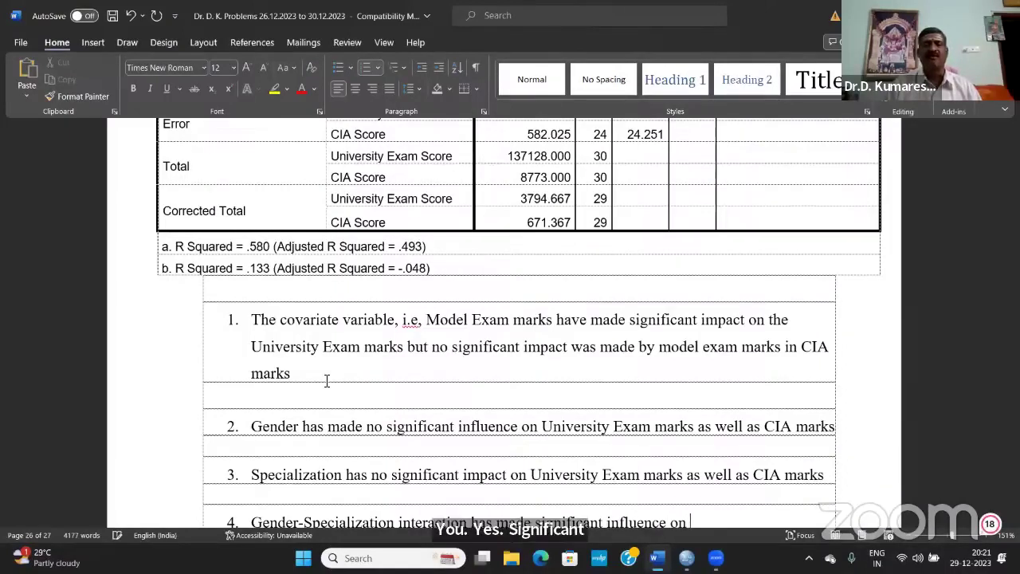
type("Univers")
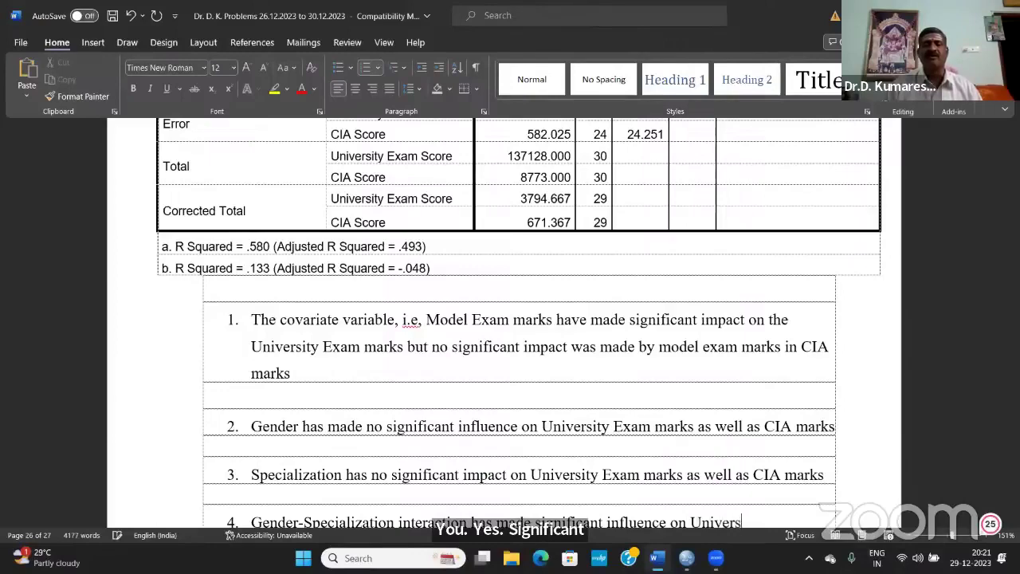
type("ity Exam mar")
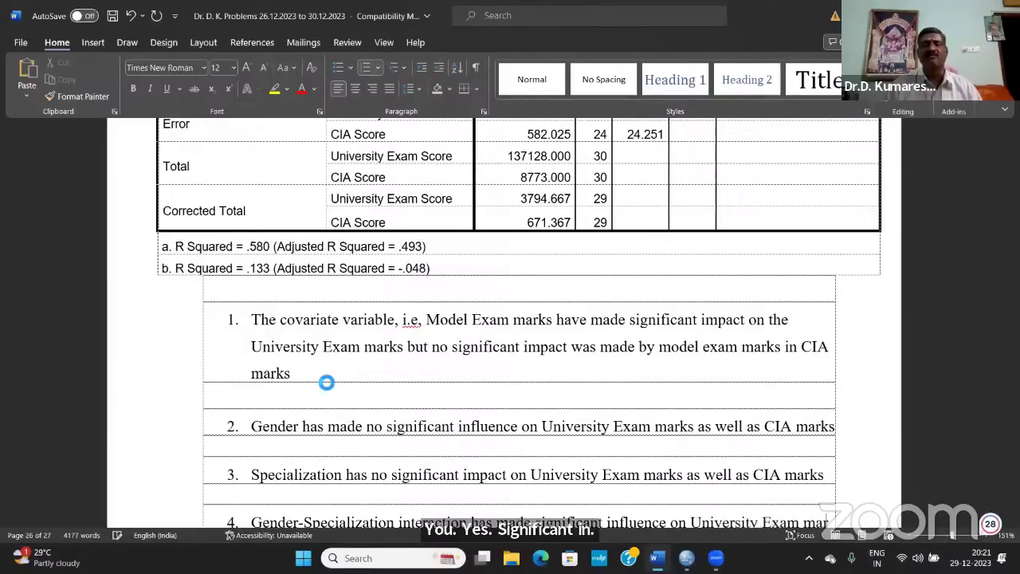
type("ks bu")
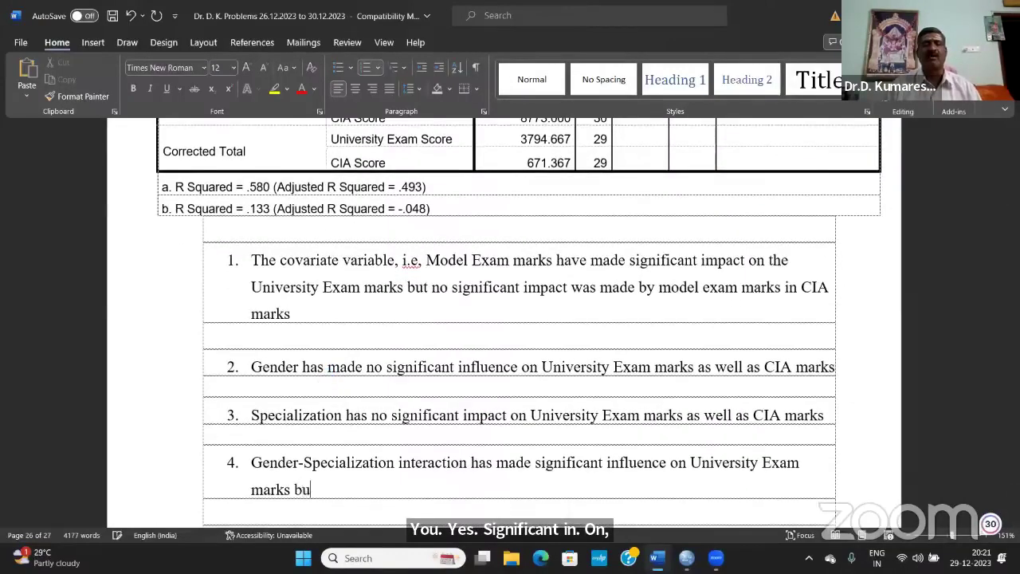
Finish item 4 with "but insignificant influence on CIA marks." and review the four interpretations against the between-subjects table.
type("t insig")
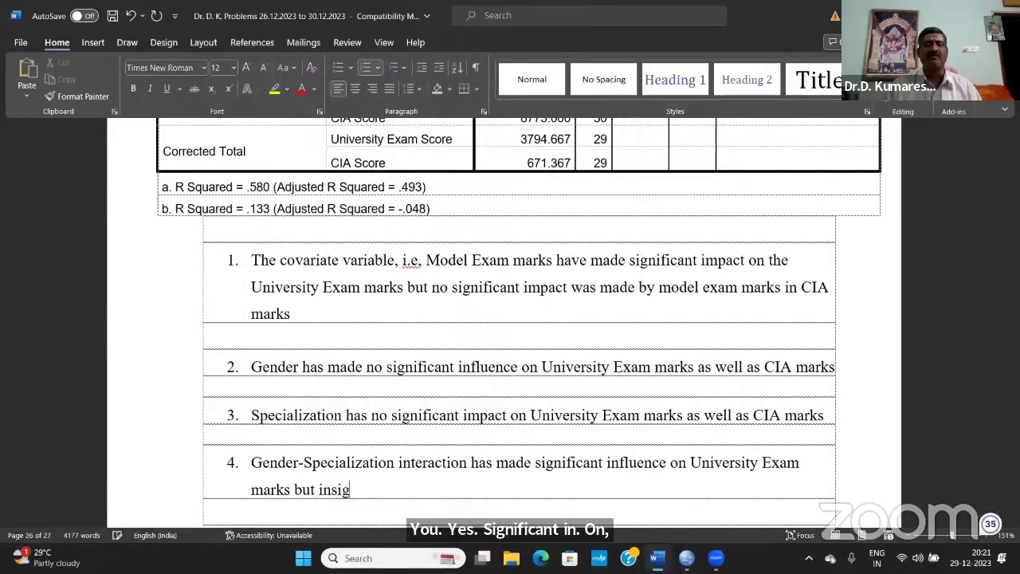
type("nifican")
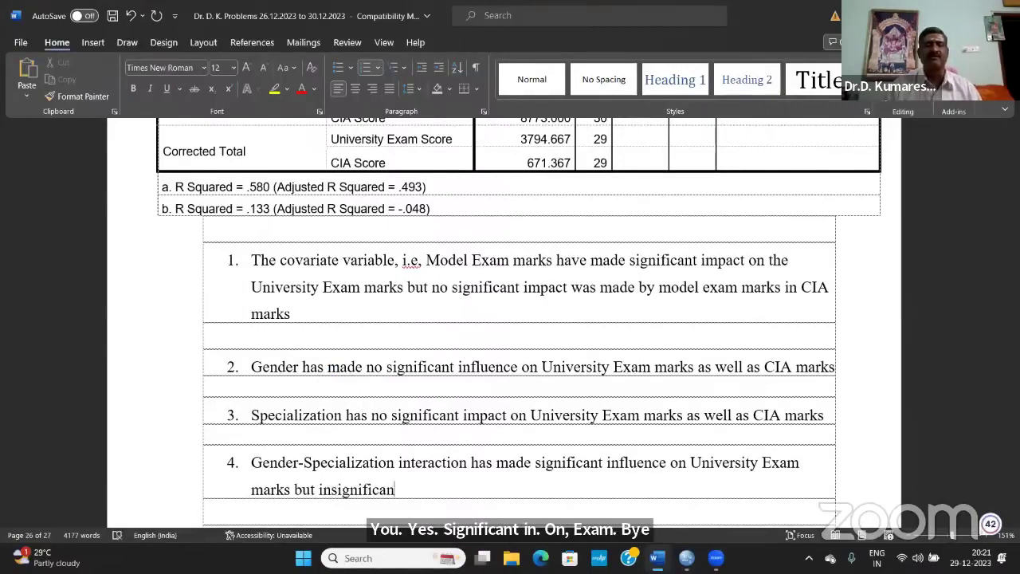
type("t in")
key("BackSpace")
key("BackSpace")
type("infl")
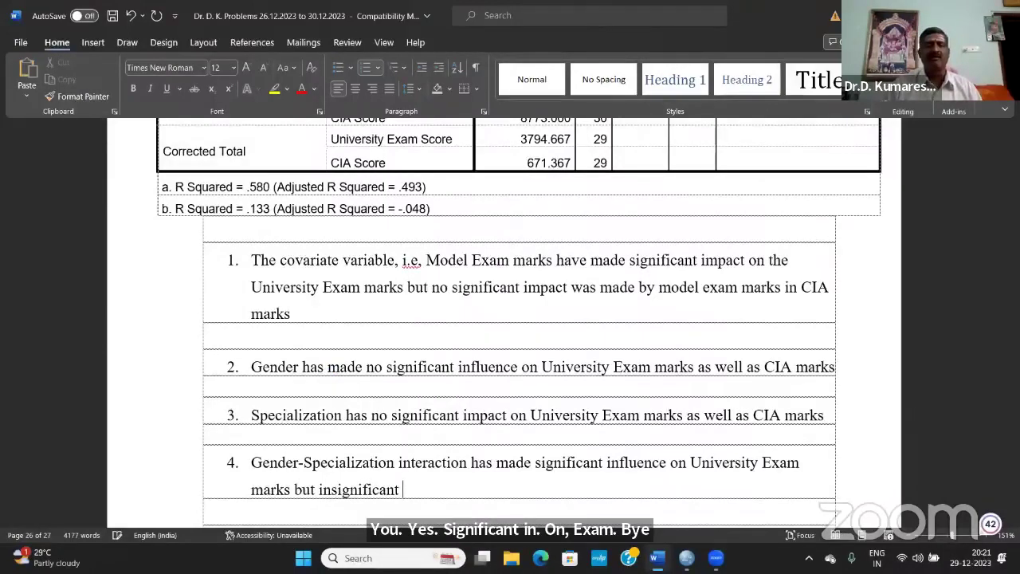
type("uence on ")
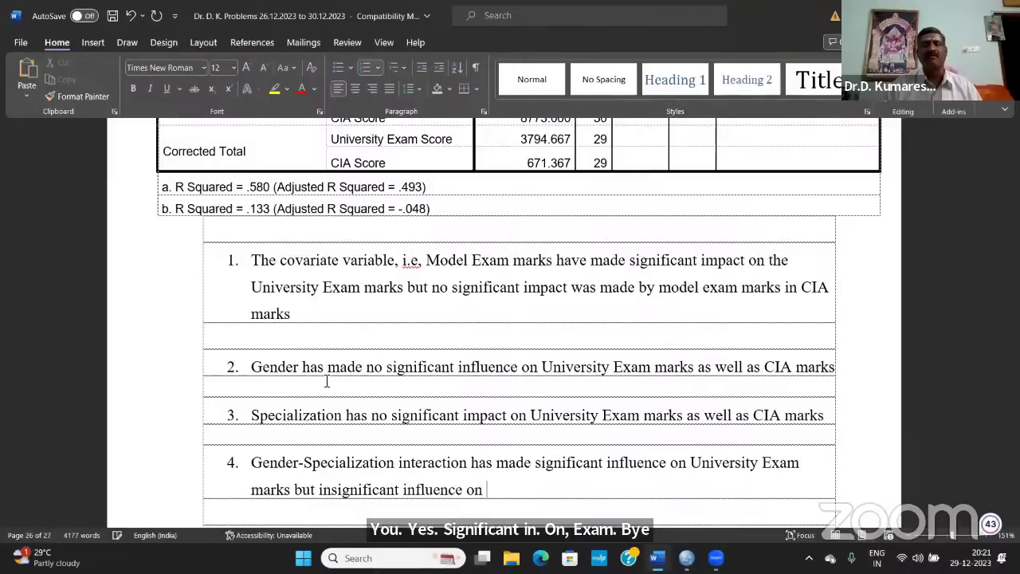
type("CIA marks.")
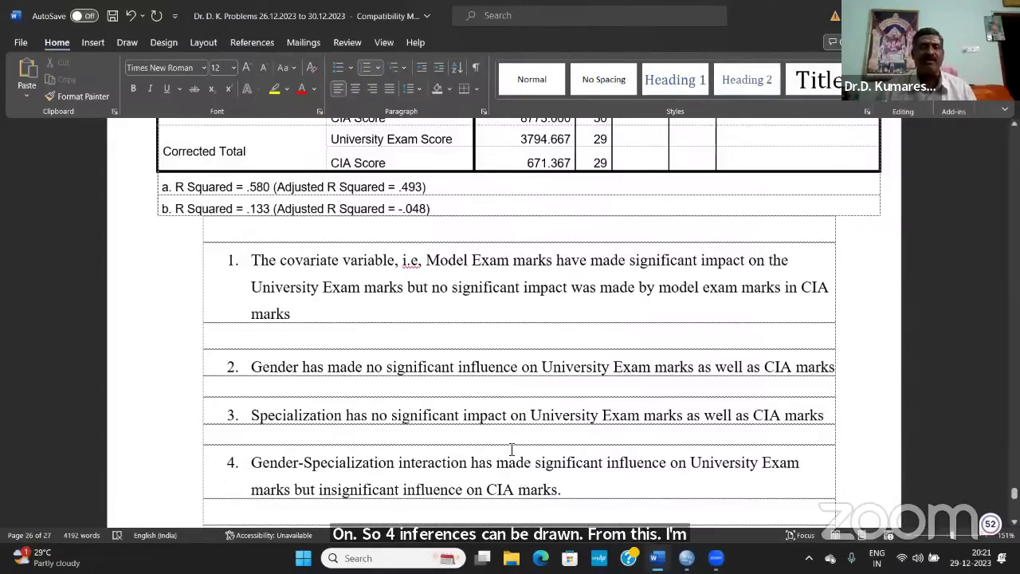
scroll(575, 396, "down", 3)
scroll(577, 346, "up", 10)
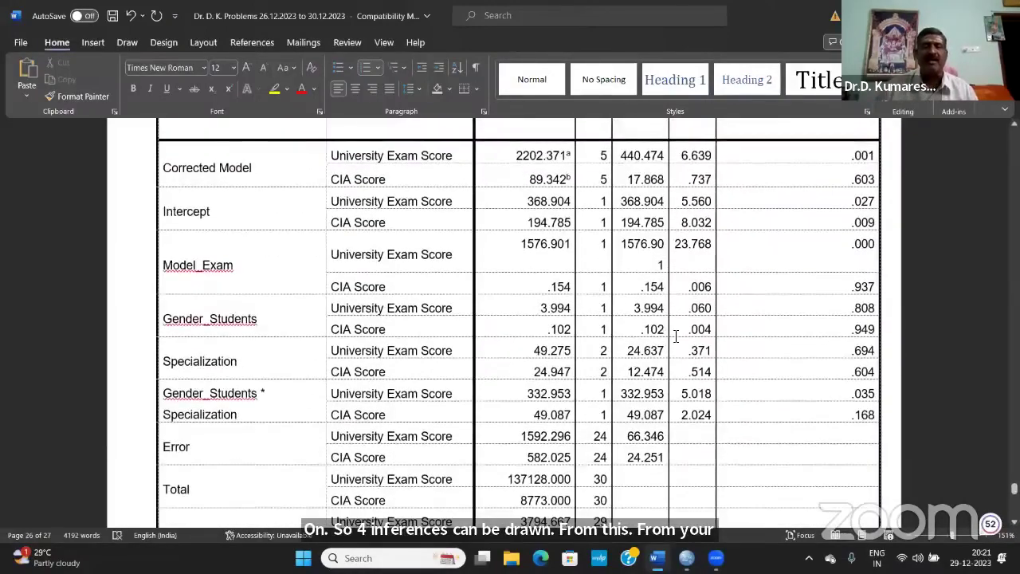
scroll(447, 490, "down", 5)
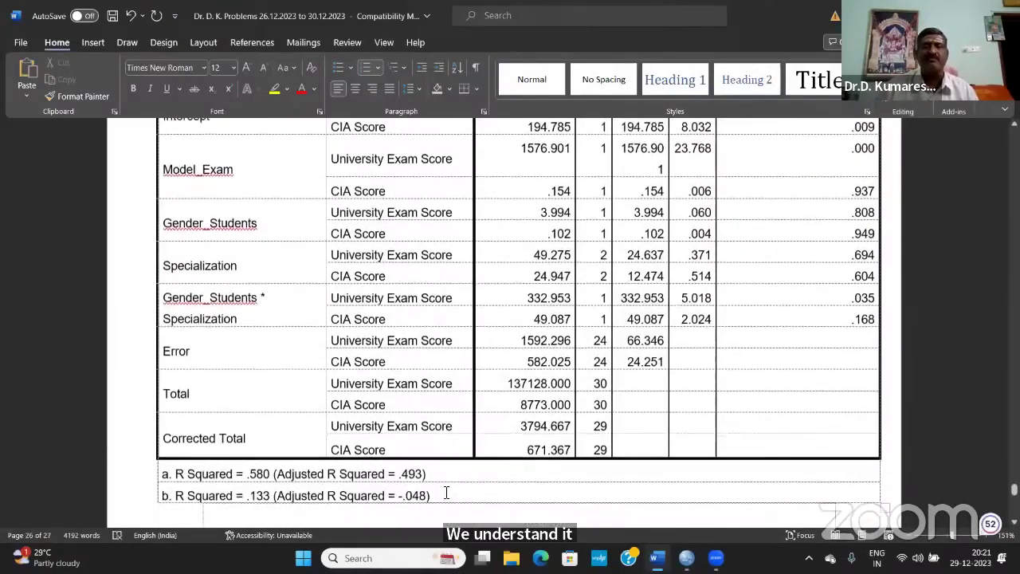
scroll(448, 489, "down", 6)
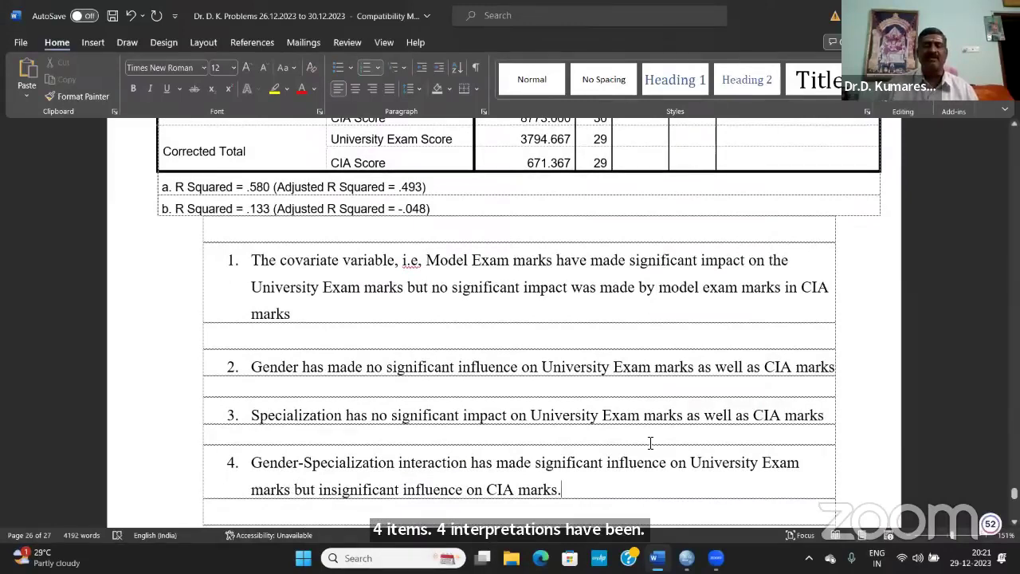
Switch to the SPSS data editor and reopen the Multivariate general linear model analysis, keeping the full factorial model.
left_click(686, 558)
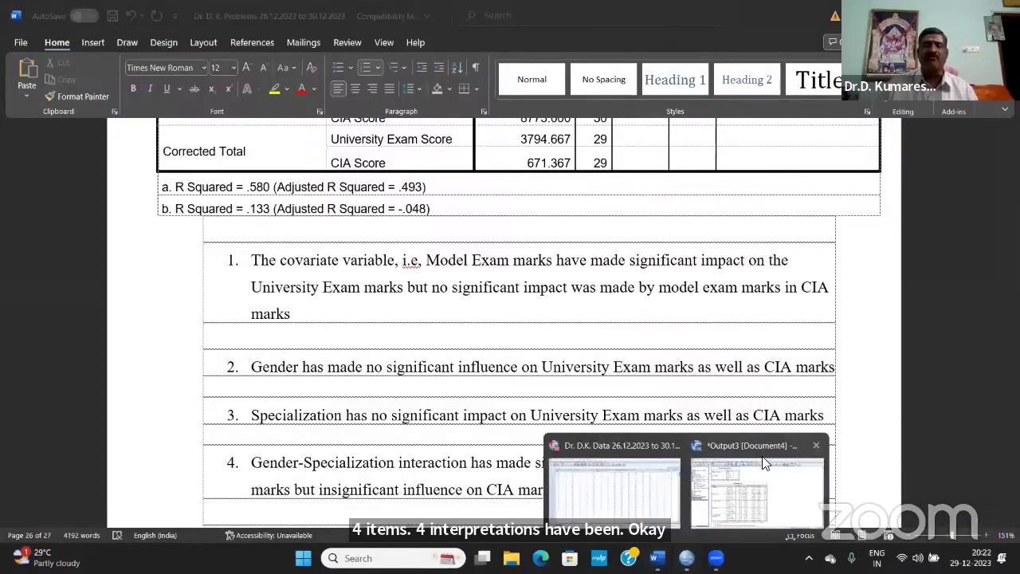
left_click(649, 448)
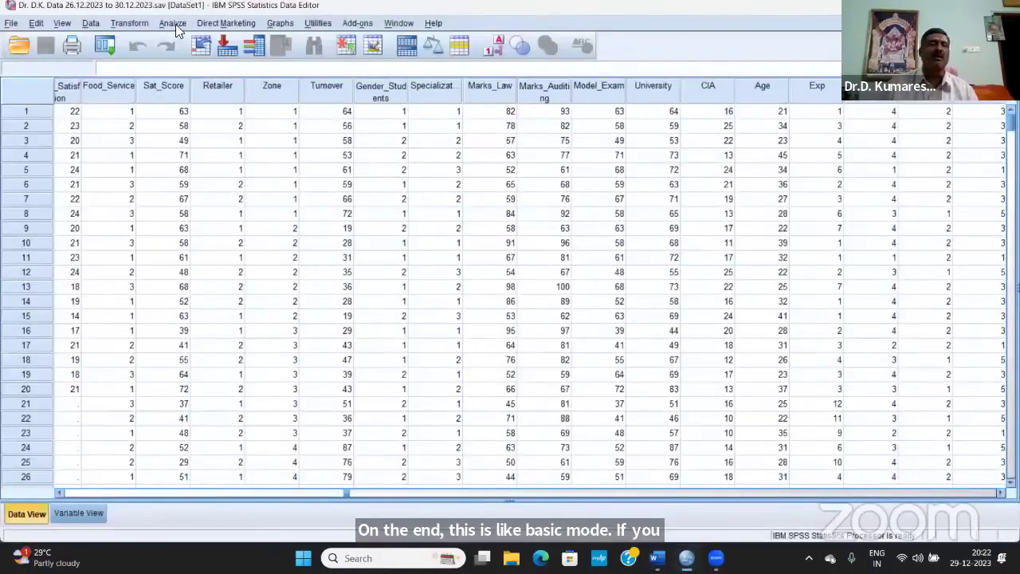
left_click(172, 23)
mouse_move(250, 100)
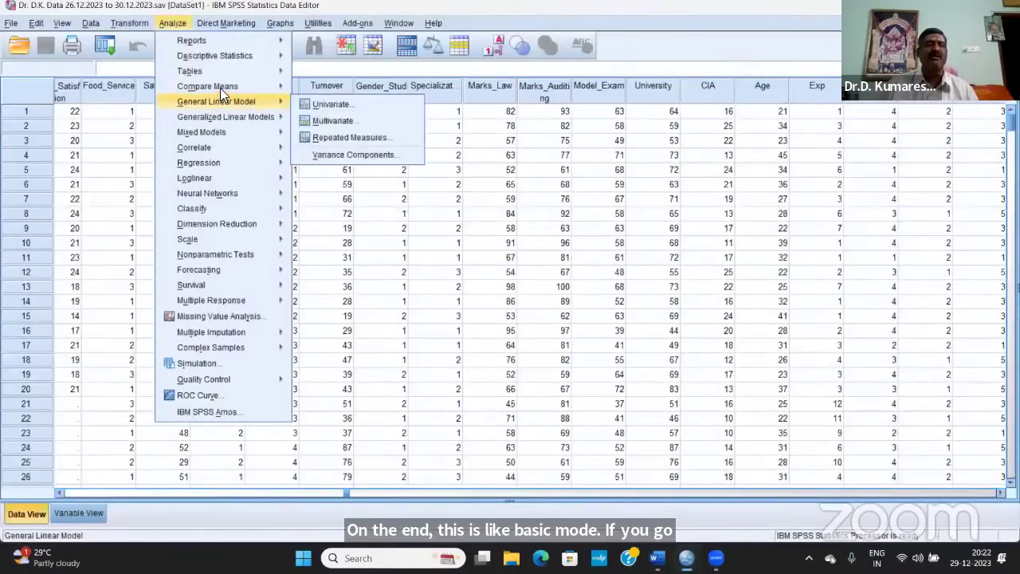
mouse_move(221, 87)
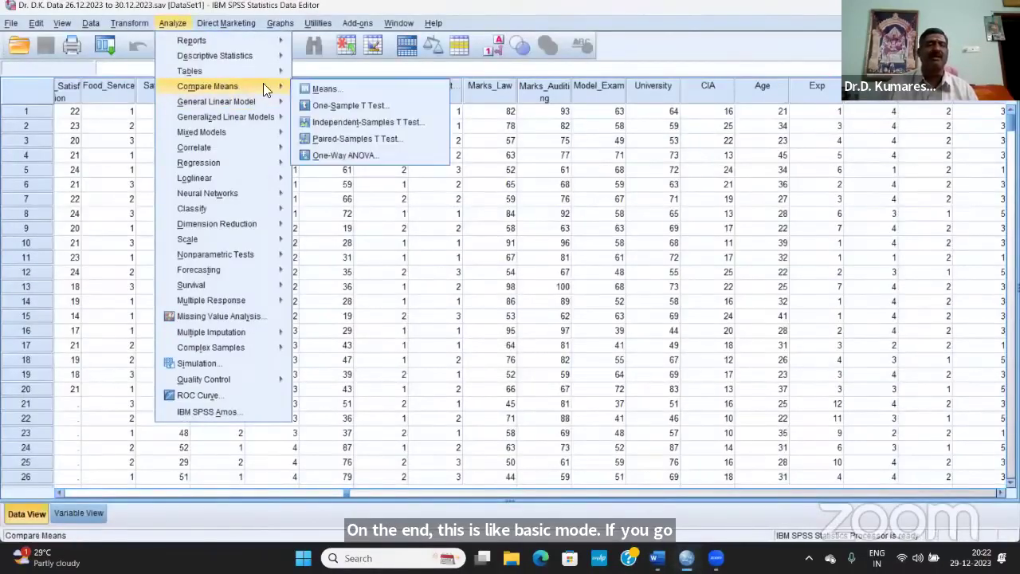
left_click(352, 120)
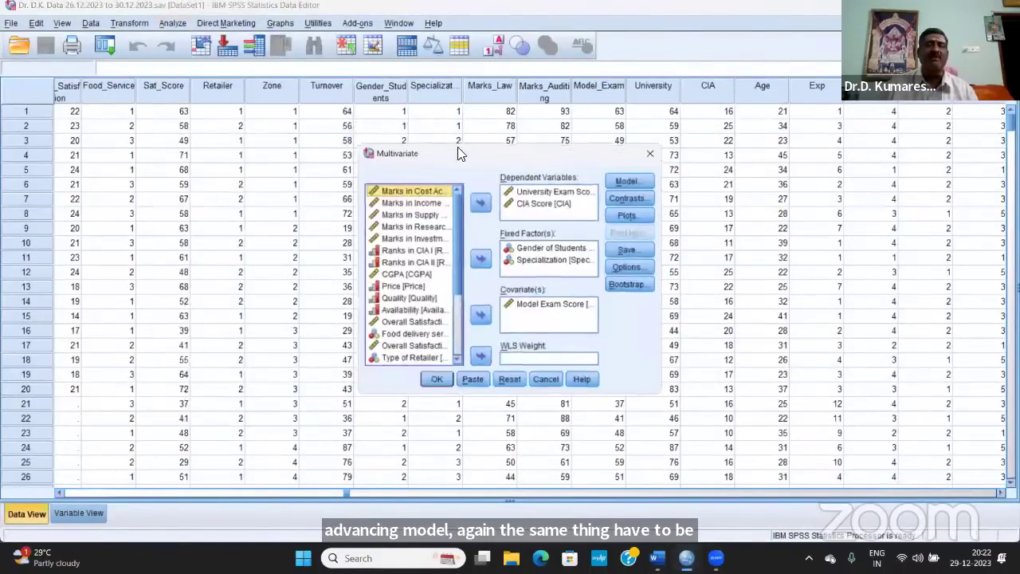
left_click(640, 181)
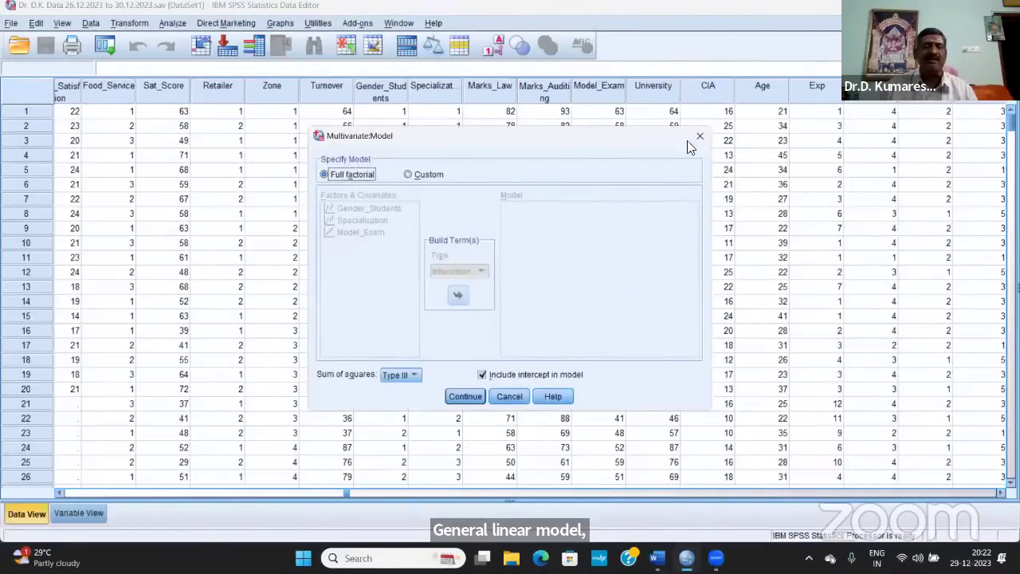
left_click(463, 398)
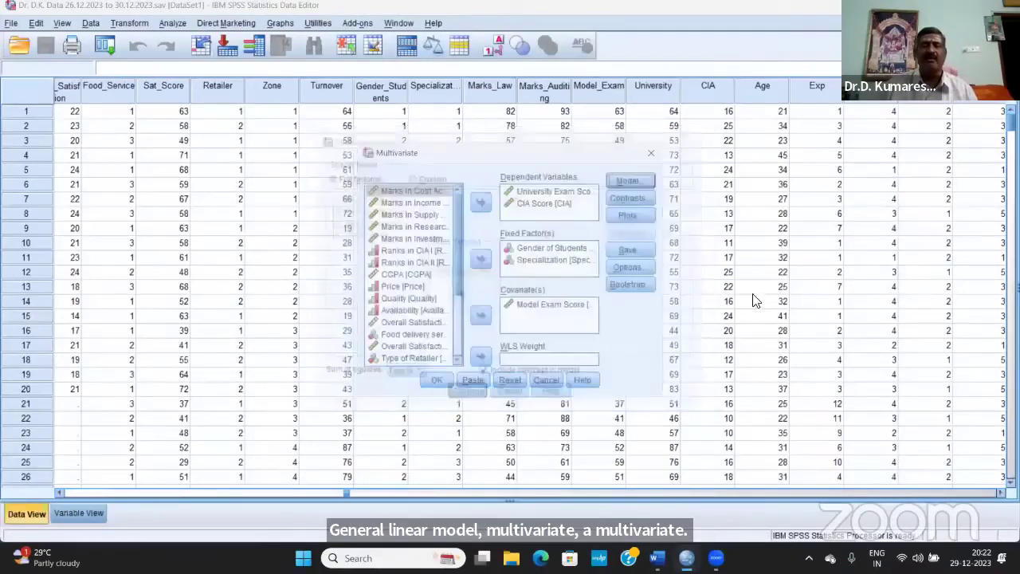
Request descriptive statistics and marginal means for overall, Gender_Students, Specialization and their interaction, and run the multivariate analysis.
left_click(638, 268)
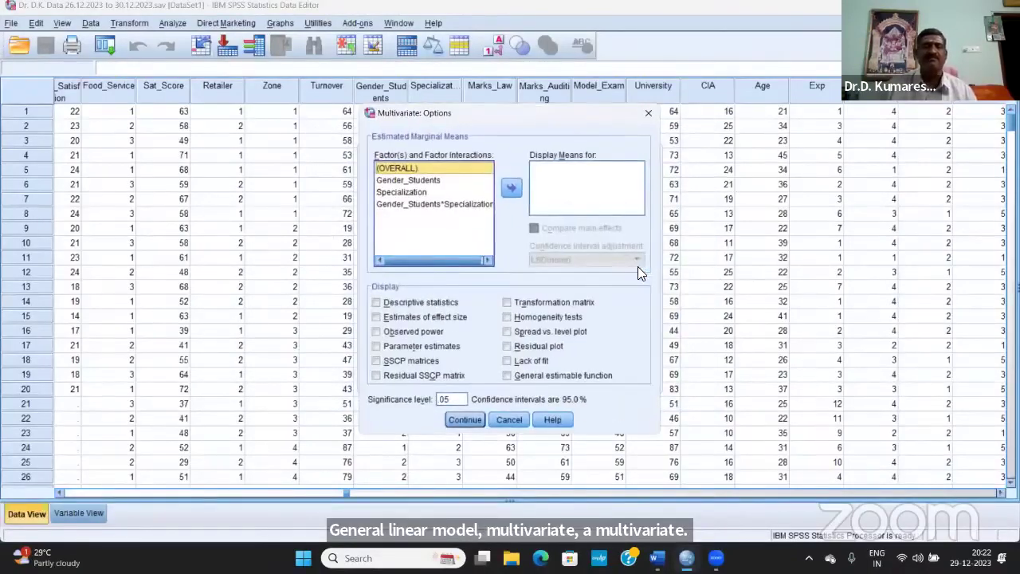
left_click(435, 204, "shift")
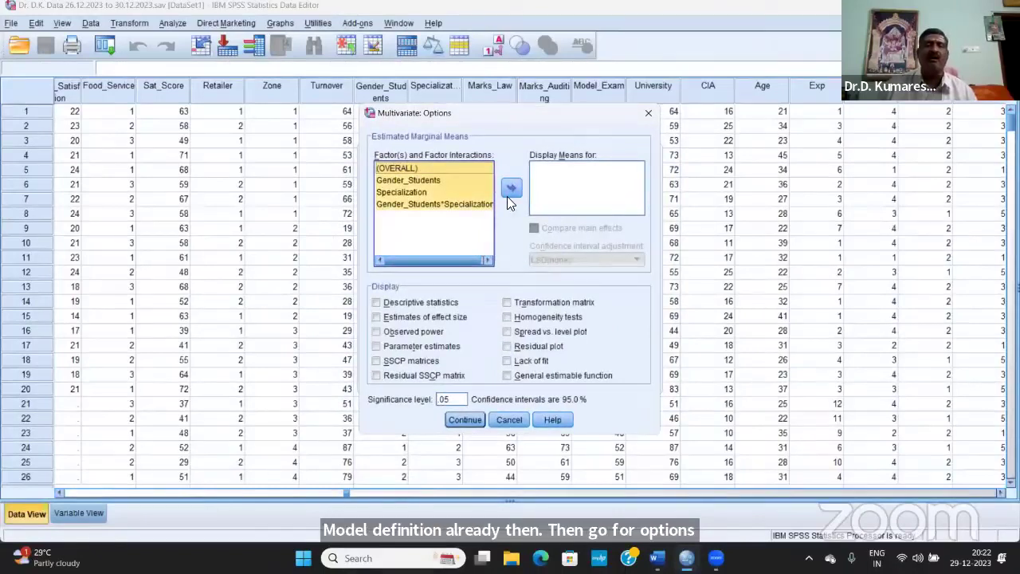
left_click(512, 190)
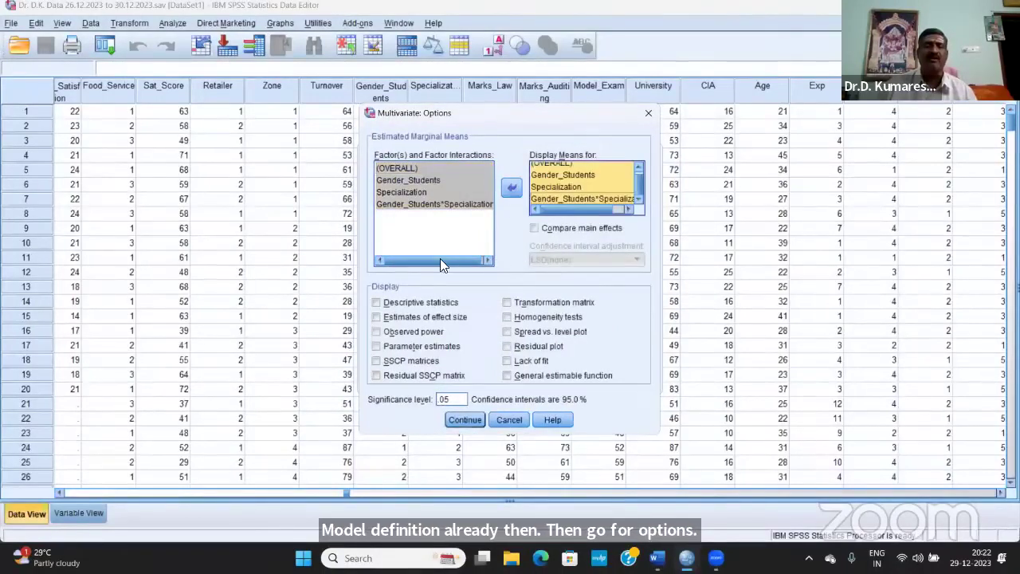
left_click(377, 303)
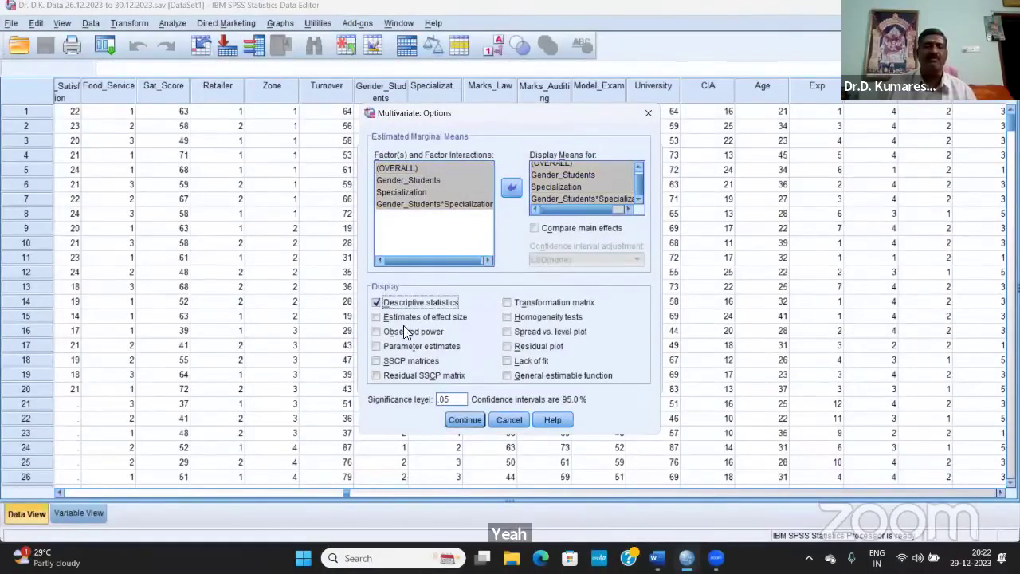
left_click(467, 421)
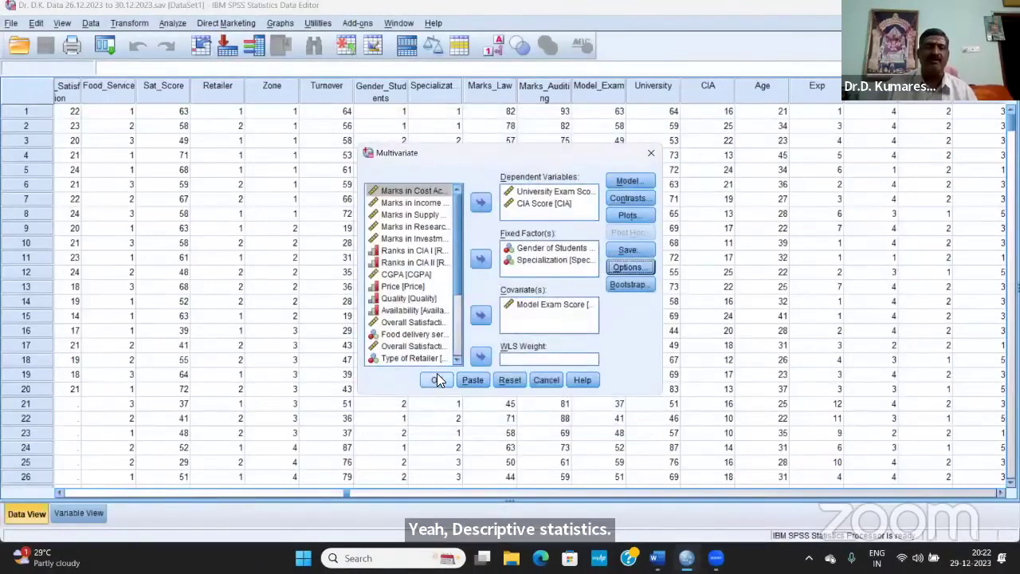
left_click(437, 379)
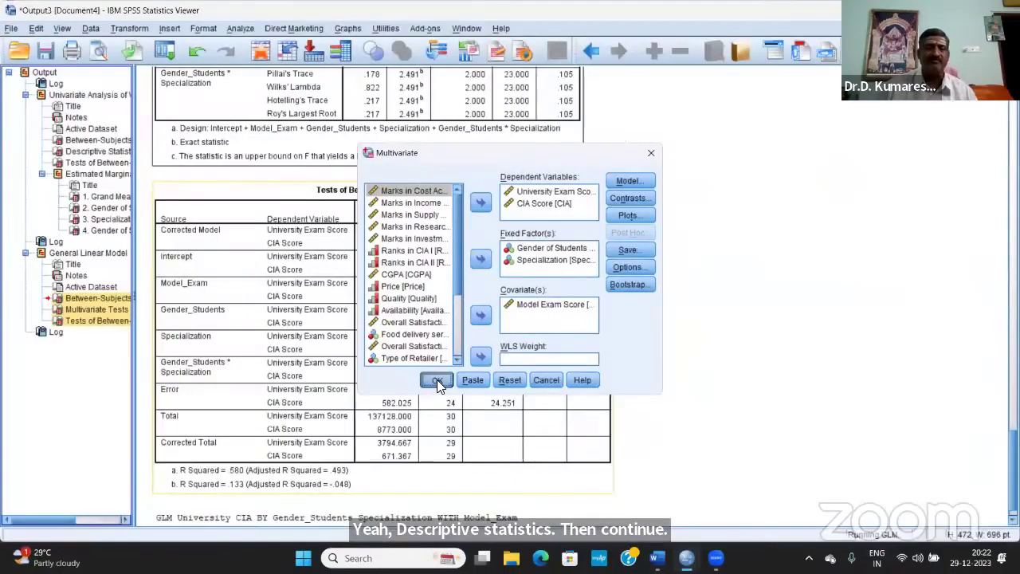
Examine the new output's Descriptive Statistics, Multivariate Tests and Tests of Between-Subjects Effects for the exam and CIA scores.
scroll(598, 363, "down", 3)
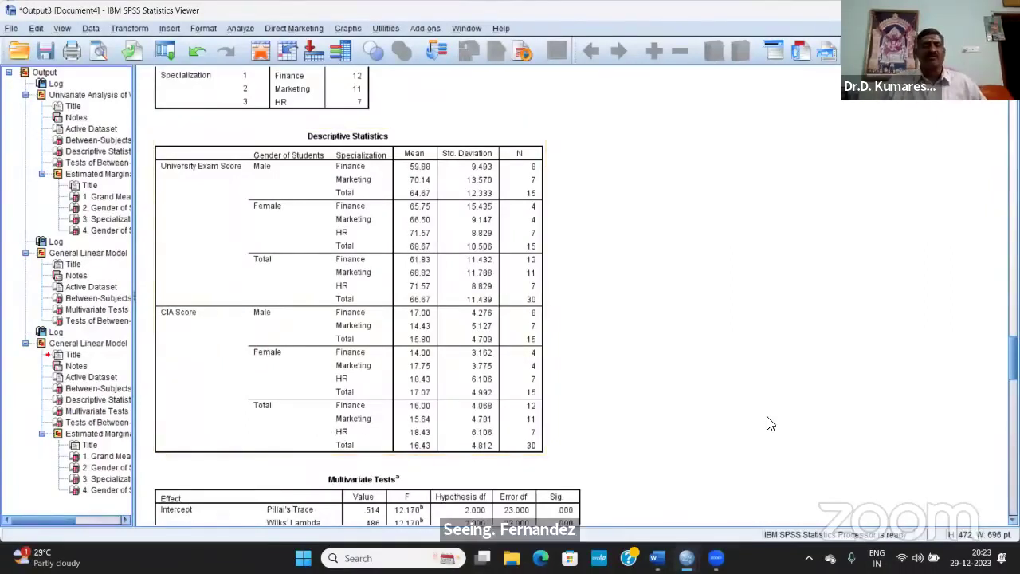
scroll(761, 423, "down", 3)
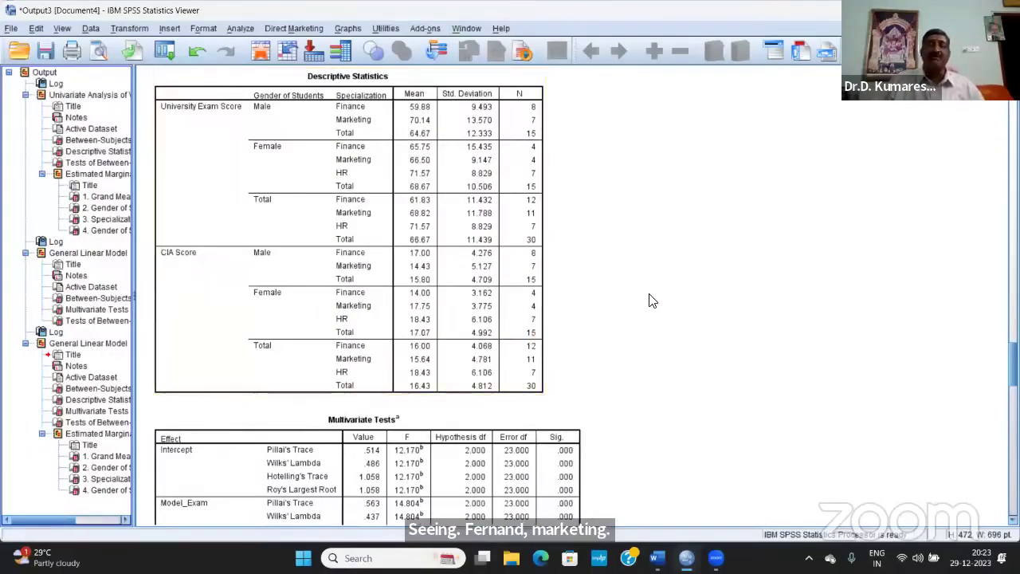
scroll(652, 300, "down", 10)
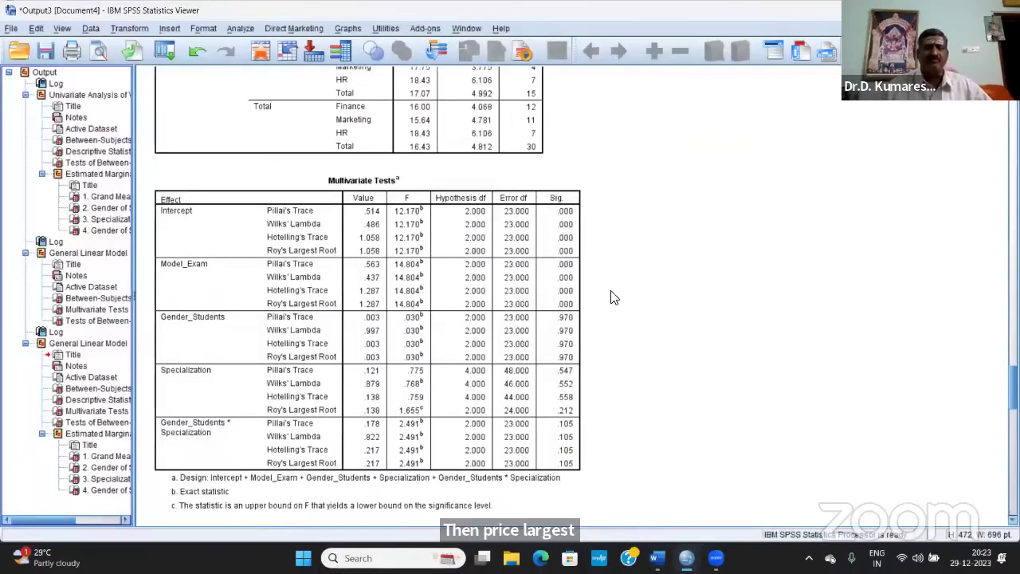
left_click(580, 276)
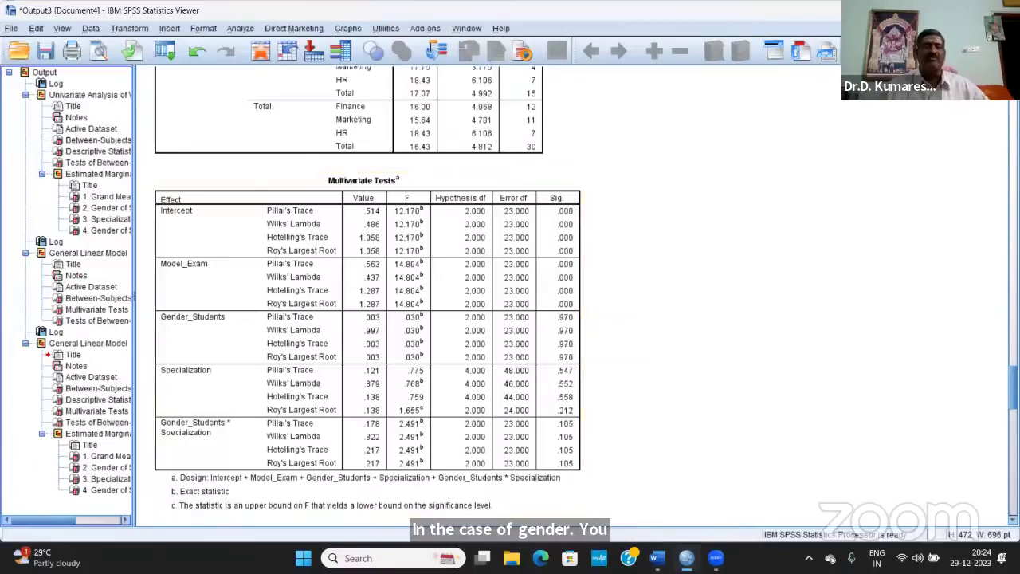
scroll(598, 307, "down", 3)
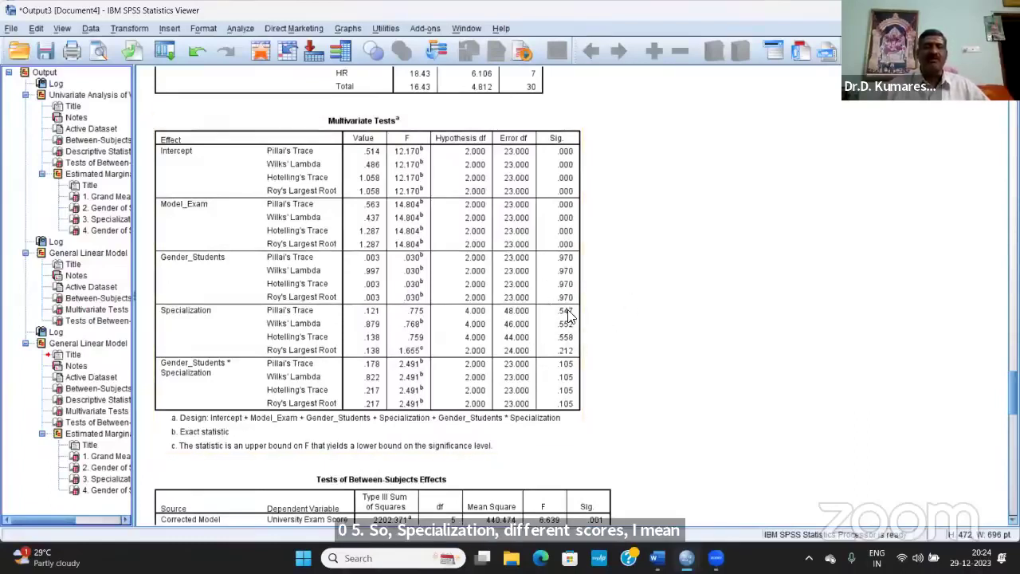
scroll(654, 315, "down", 5)
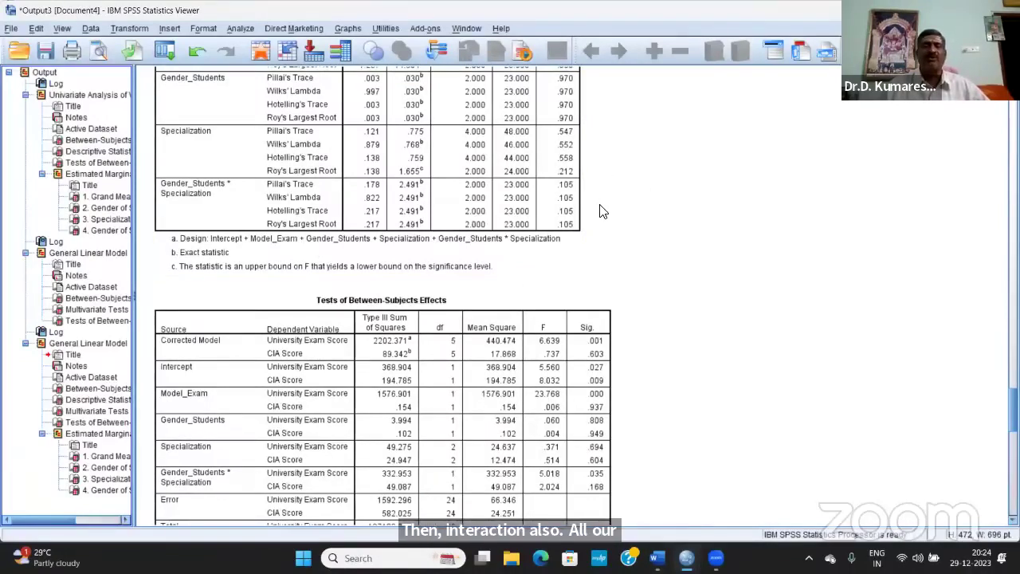
scroll(604, 212, "down", 2)
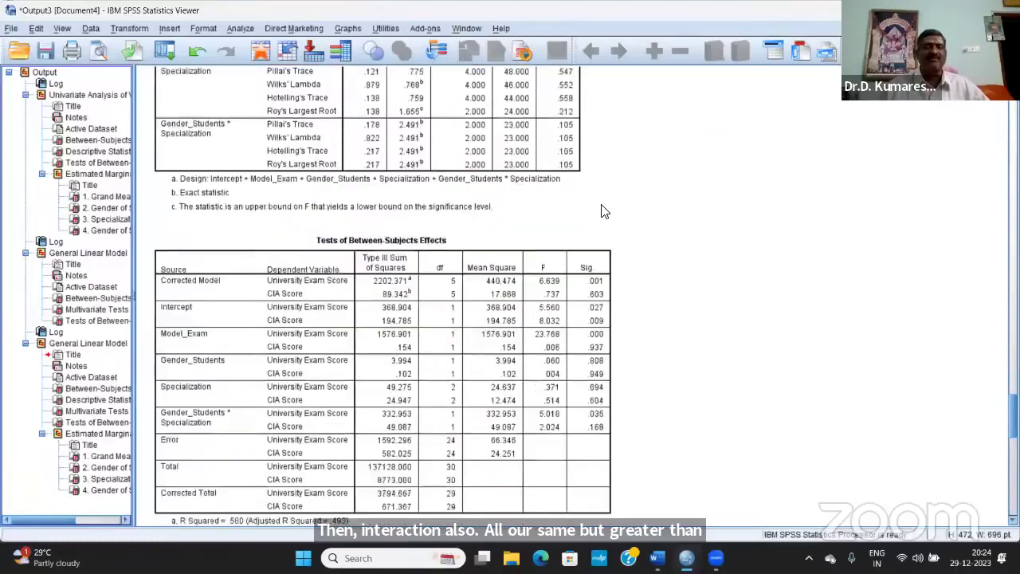
scroll(604, 211, "down", 2)
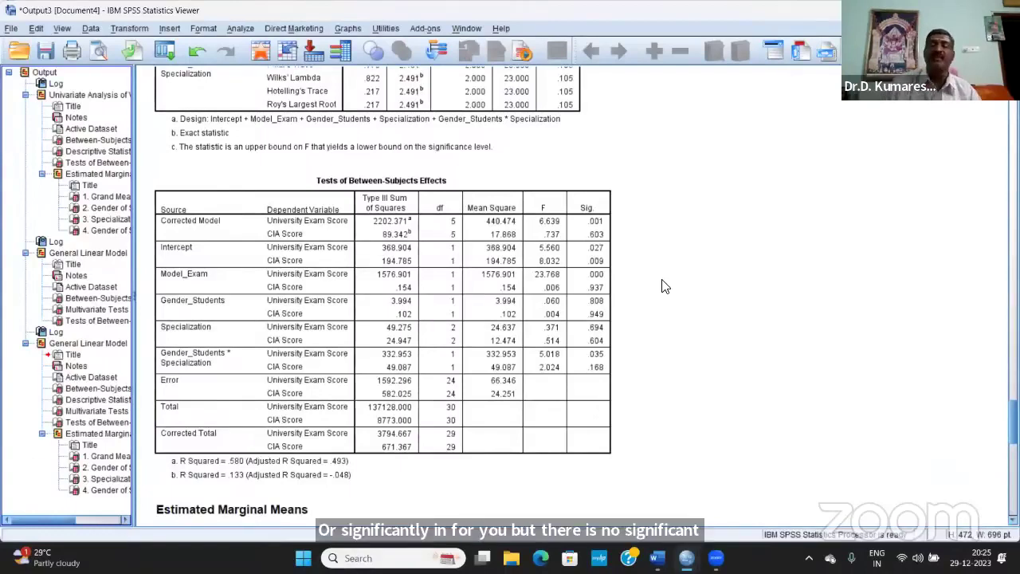
scroll(662, 287, "down", 3)
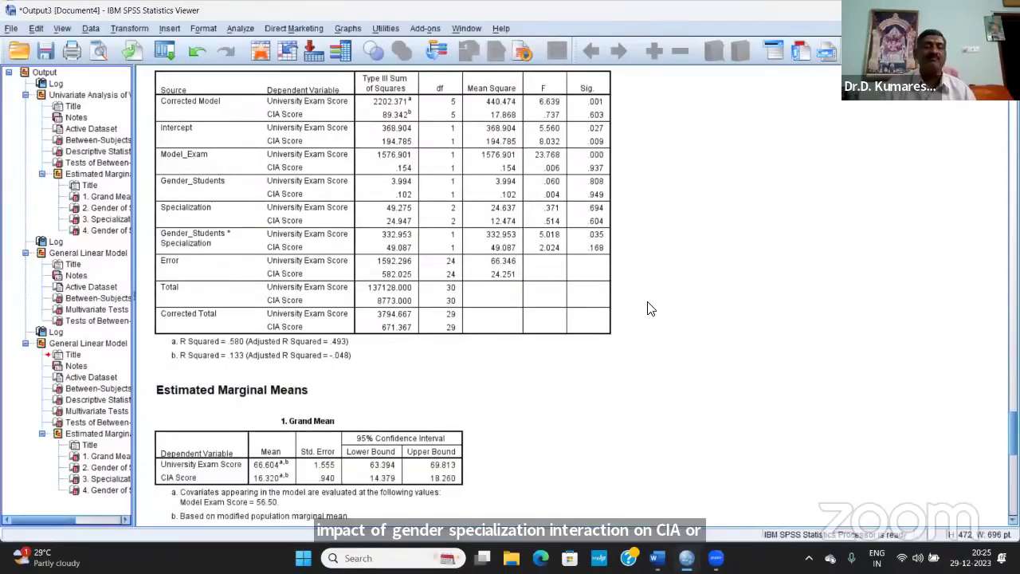
Examine the Estimated Marginal Means tables for the grand mean, gender, specialization and the gender by specialization interaction.
scroll(650, 309, "down", 4)
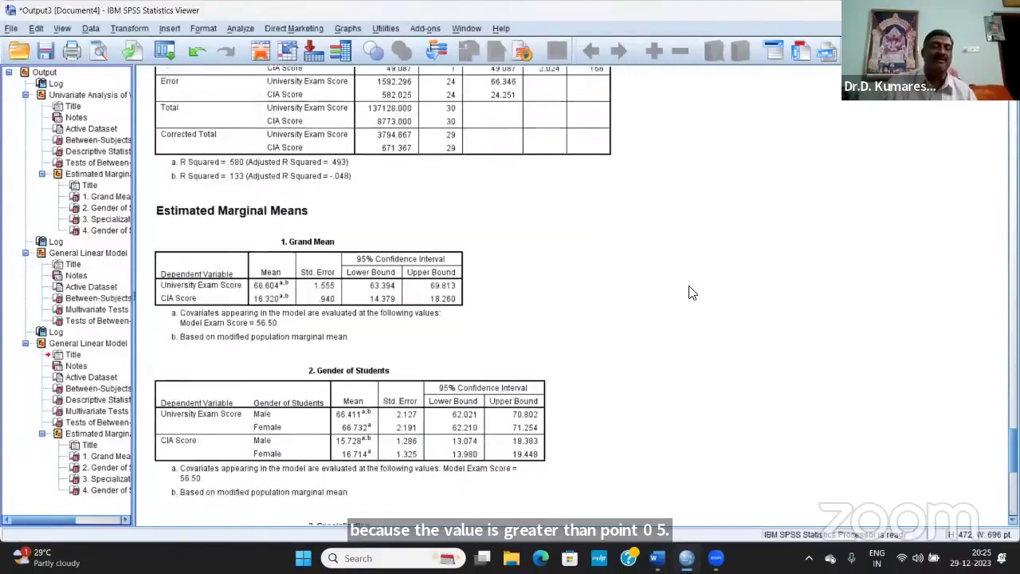
scroll(690, 292, "down", 1)
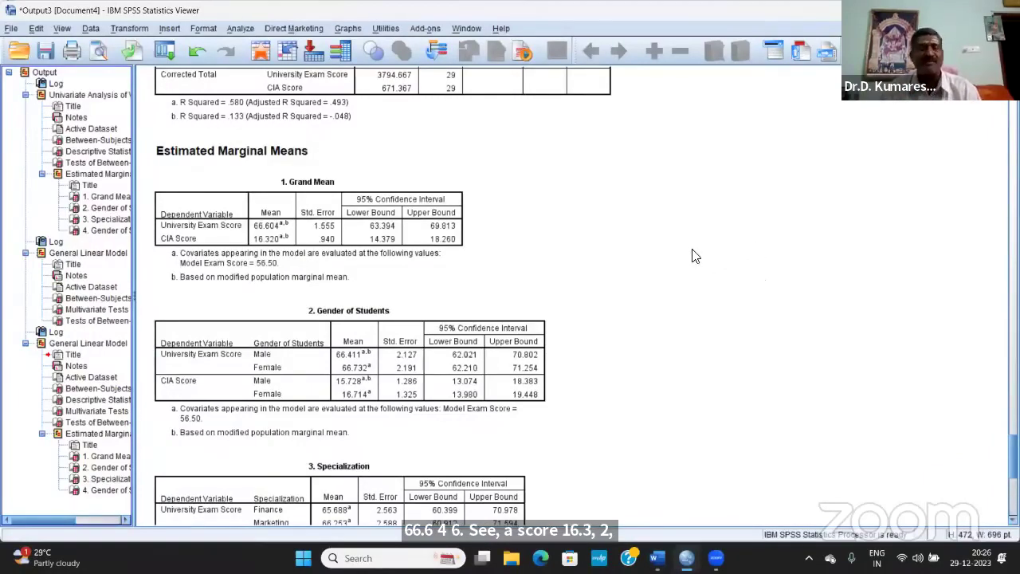
scroll(661, 253, "down", 2)
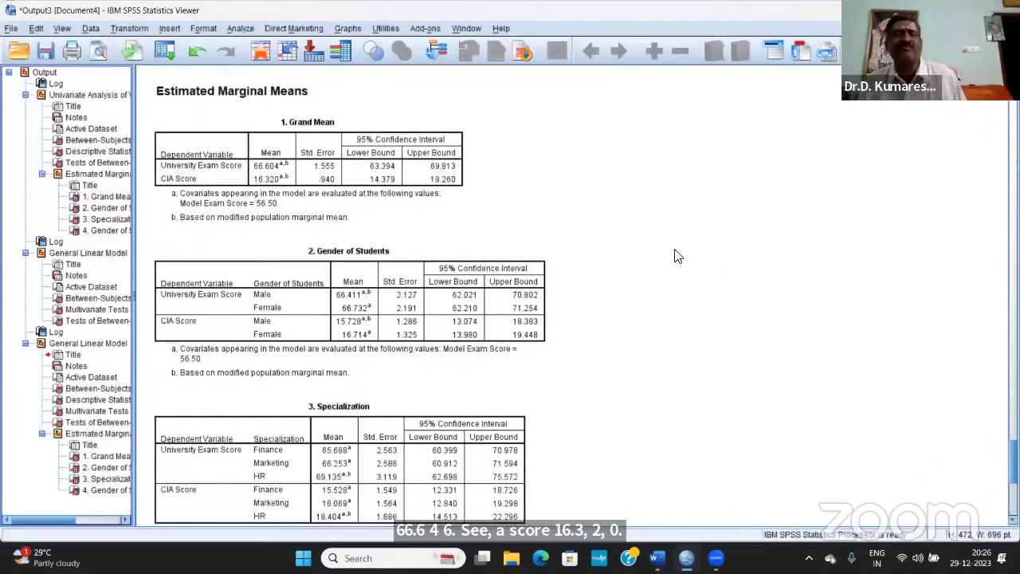
scroll(675, 256, "down", 2)
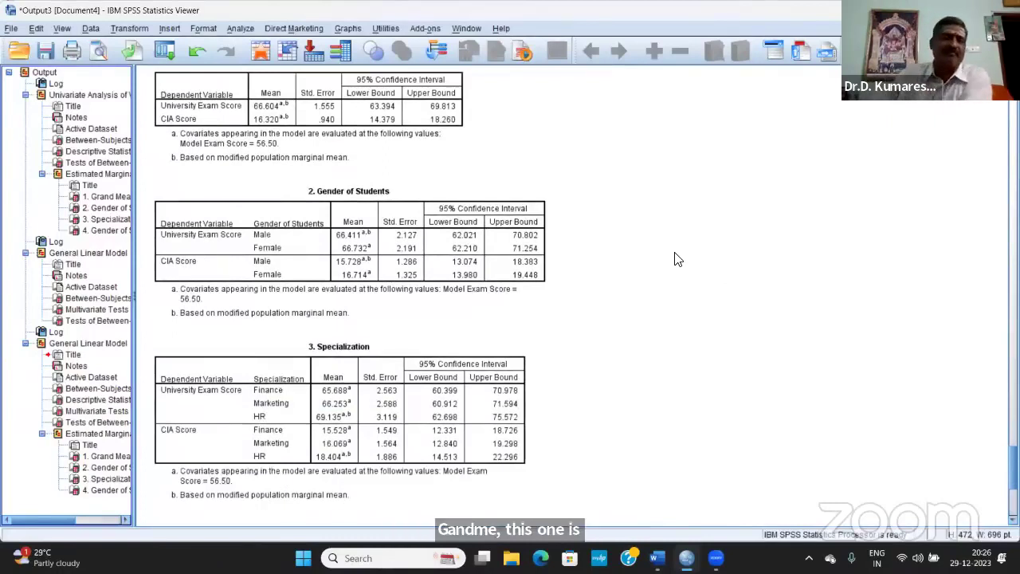
left_click(263, 243)
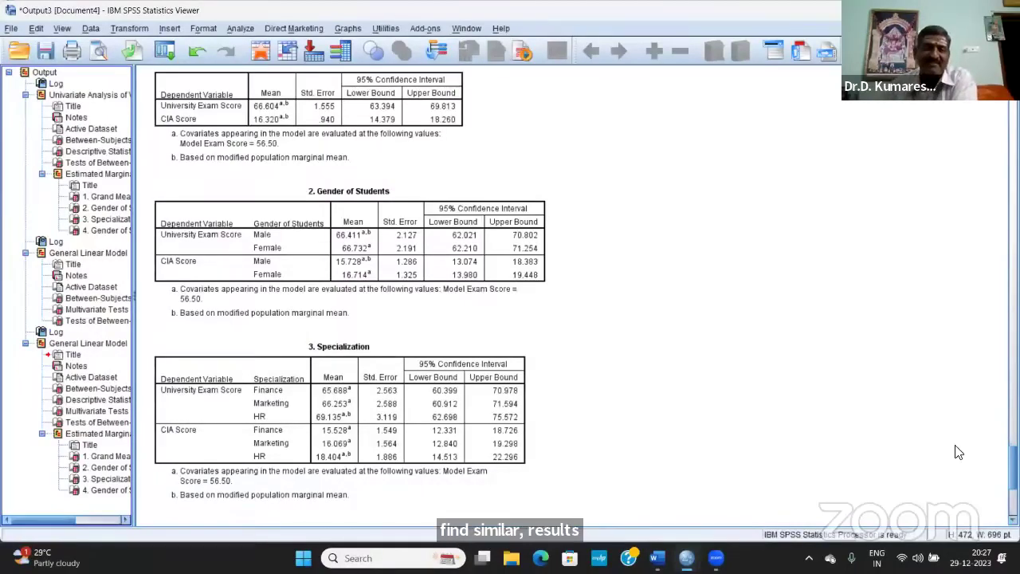
scroll(977, 448, "down", 3)
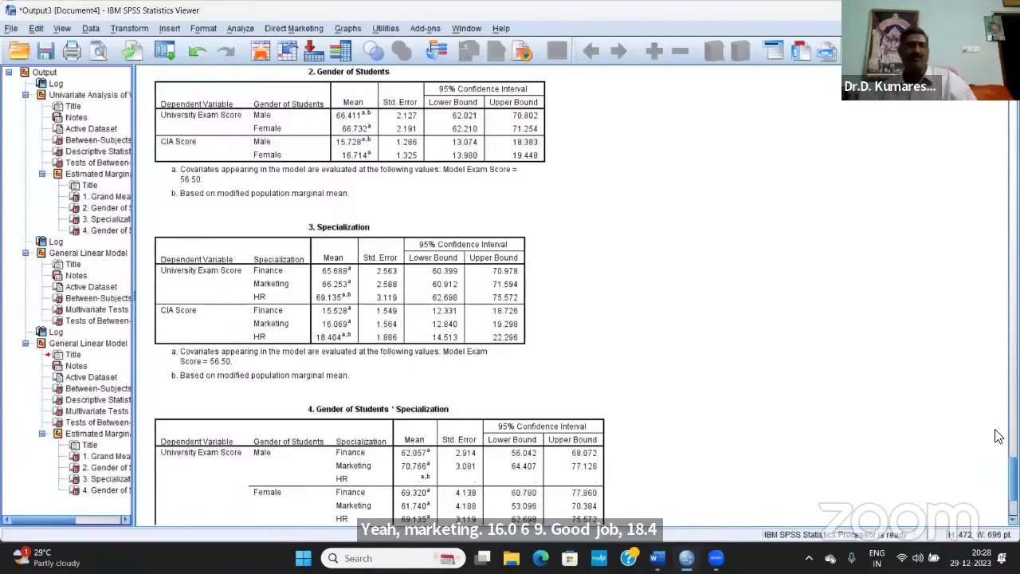
scroll(987, 454, "down", 3)
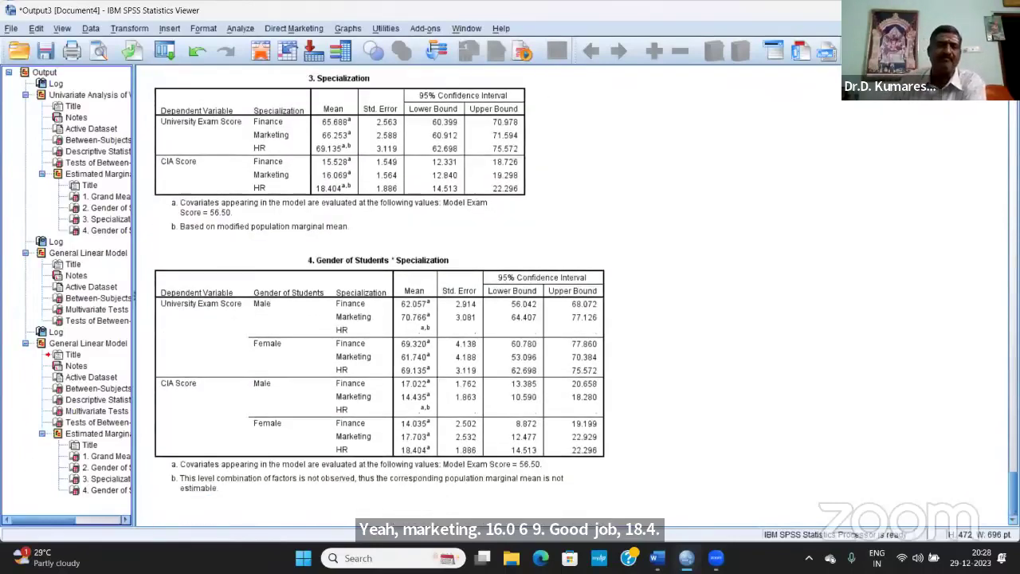
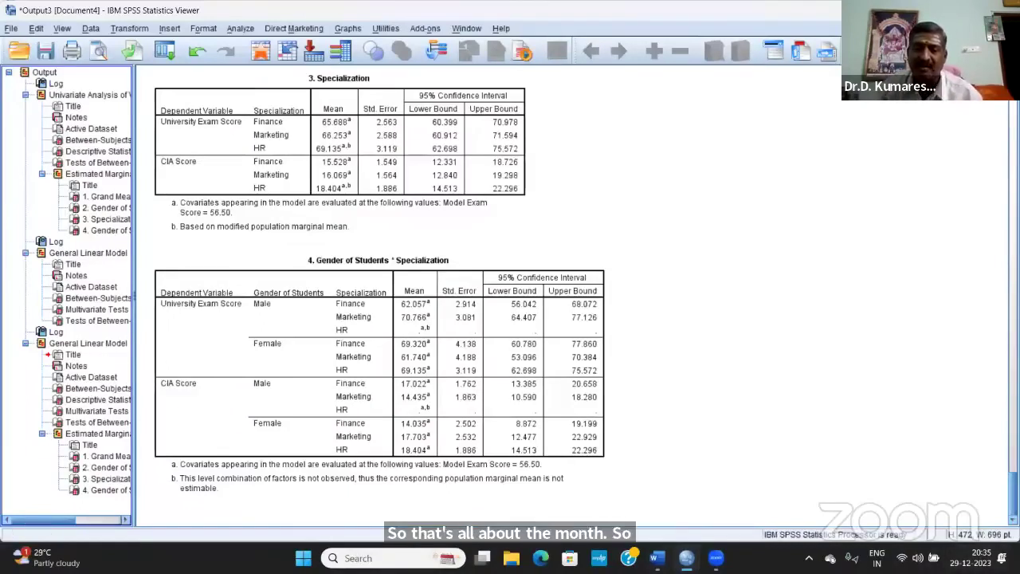
Switch to the Word problems document and review the Problem 7 MANCOVA data table's University Exam, Model Exam and other variable columns.
mouse_move(655, 558)
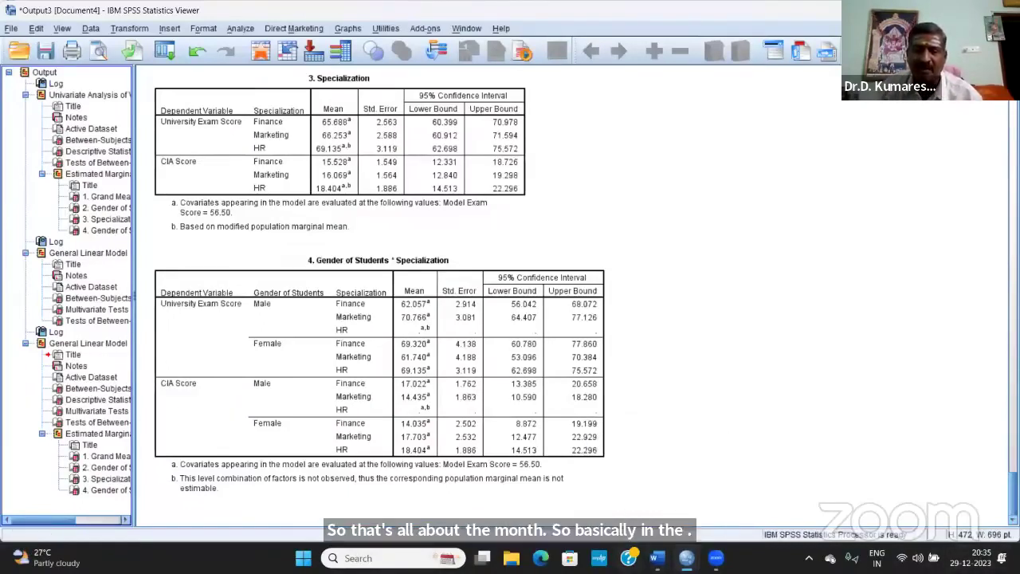
left_click(657, 490)
scroll(682, 433, "up", 10)
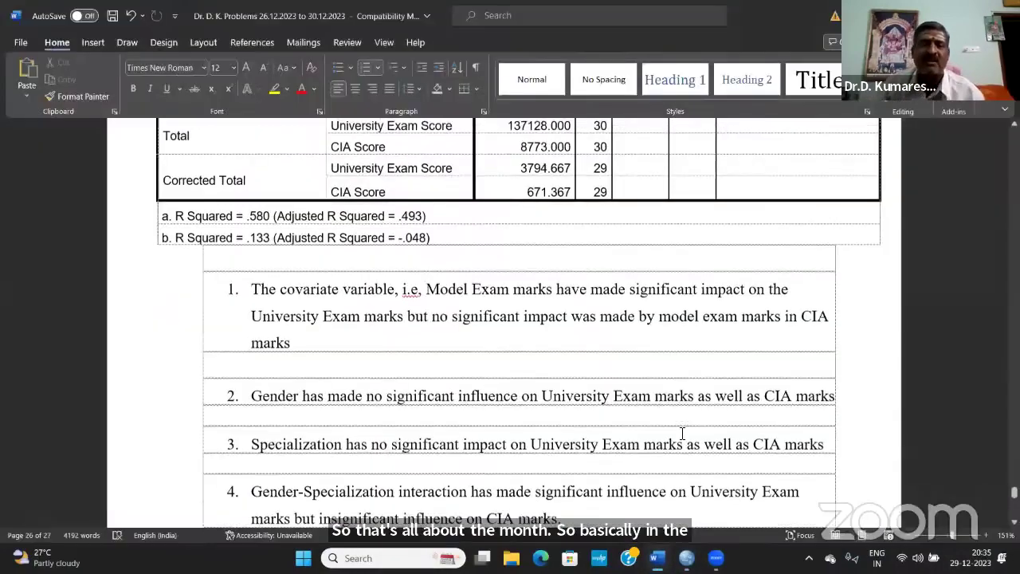
scroll(682, 433, "up", 10)
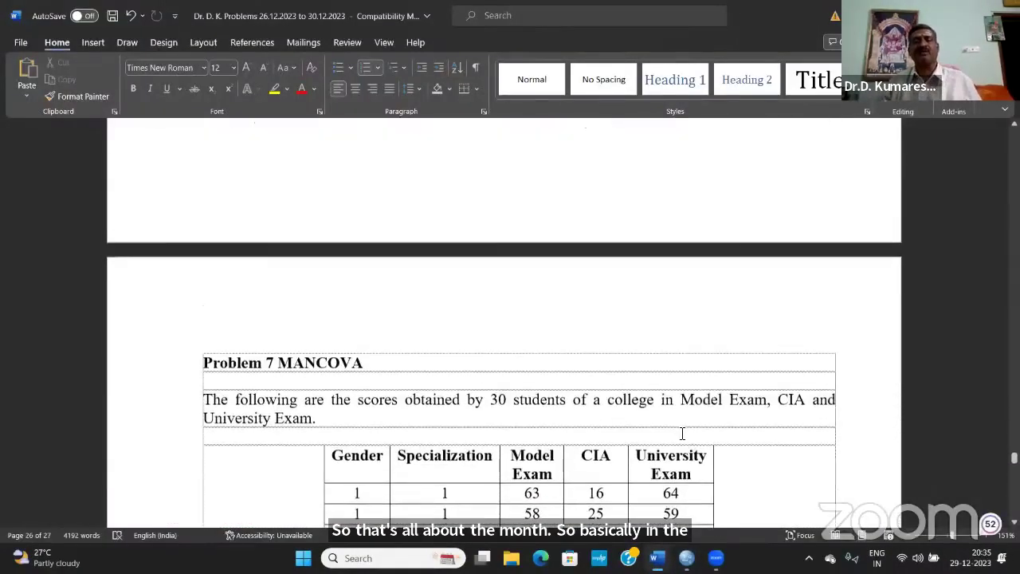
scroll(678, 434, "down", 3)
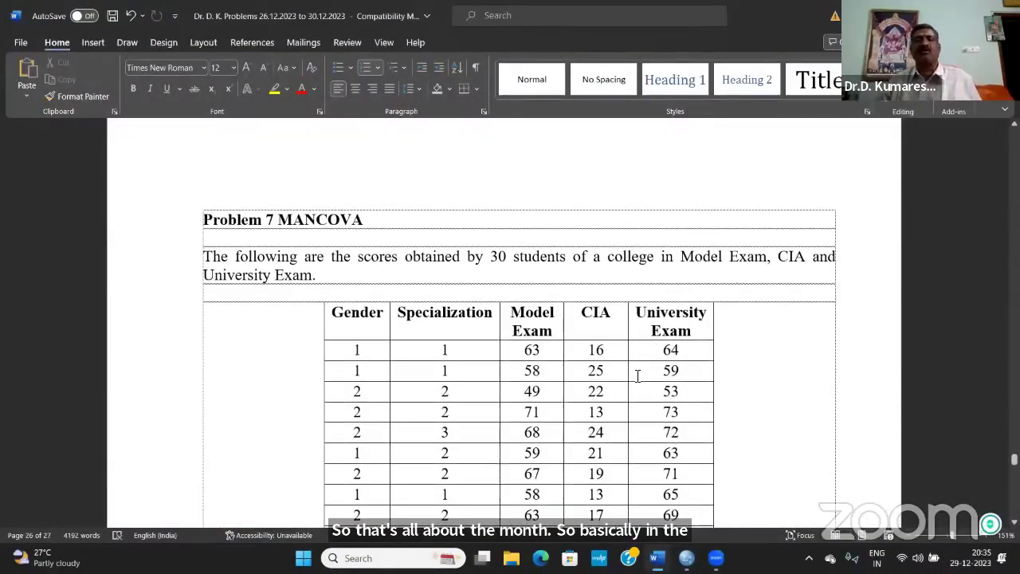
left_click(623, 326)
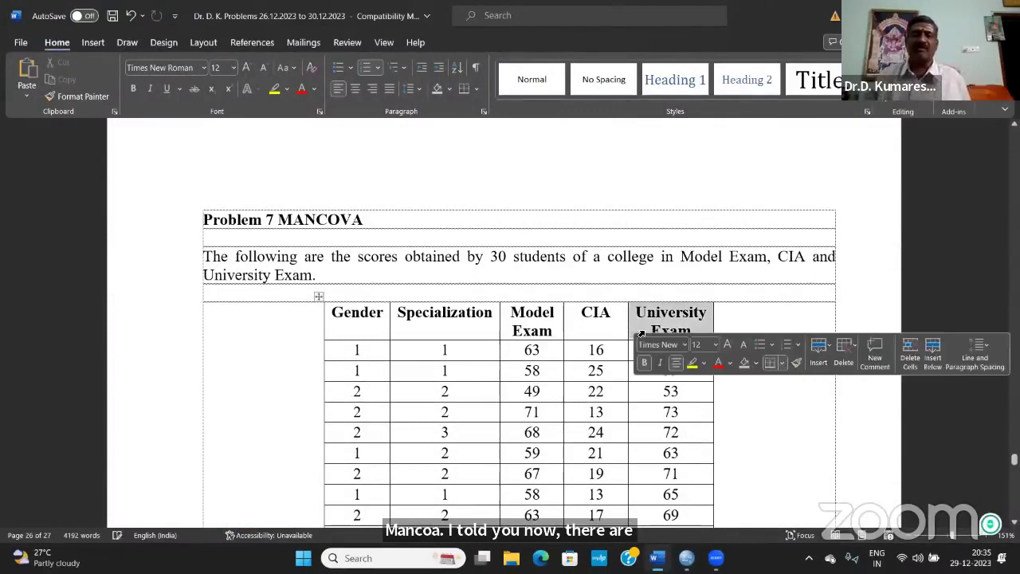
left_click(820, 298)
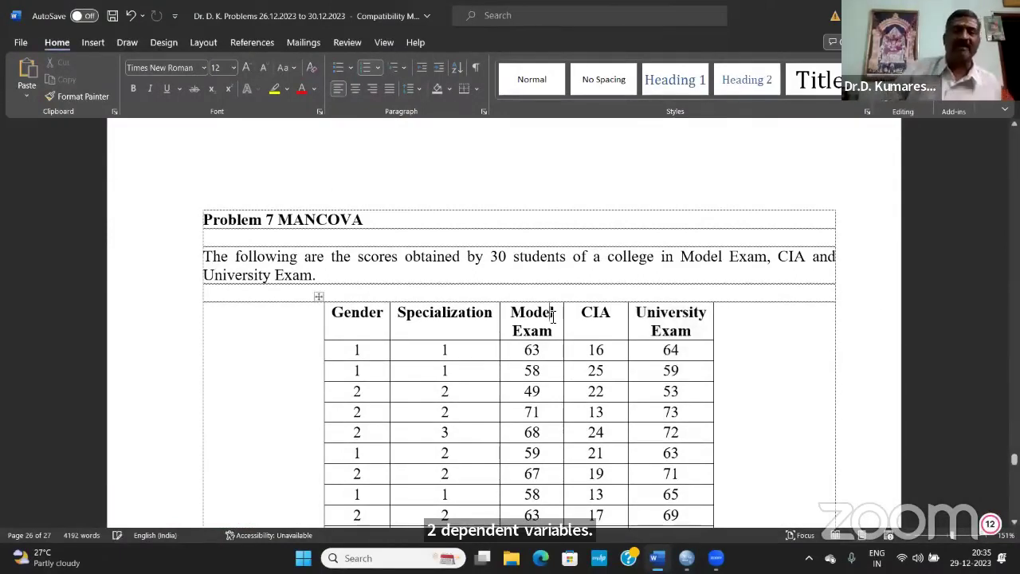
left_click(552, 316)
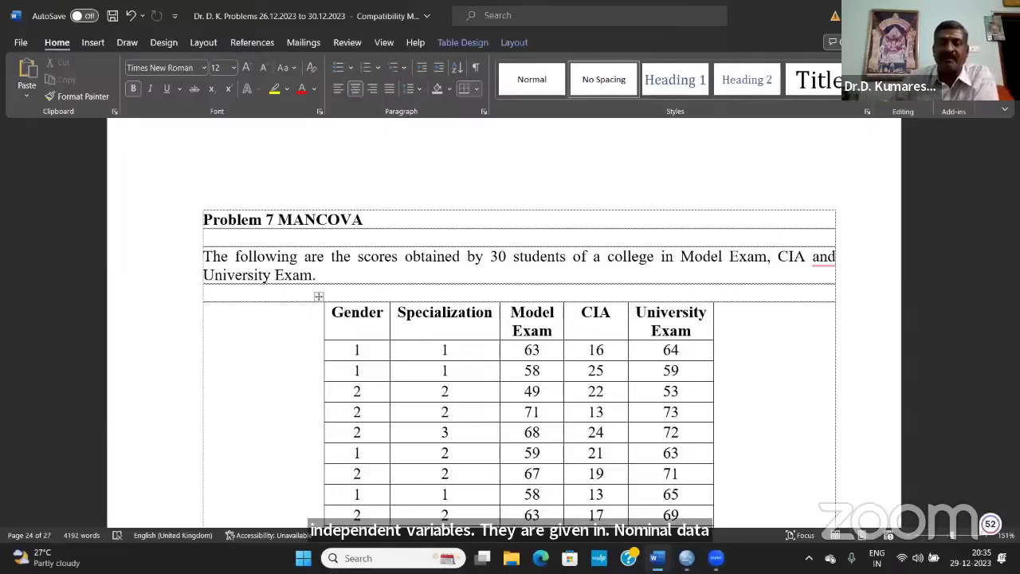
Switch to the SPSS data editor, reopen the Multivariate general linear model analysis and review its variables and full factorial model.
mouse_move(687, 558)
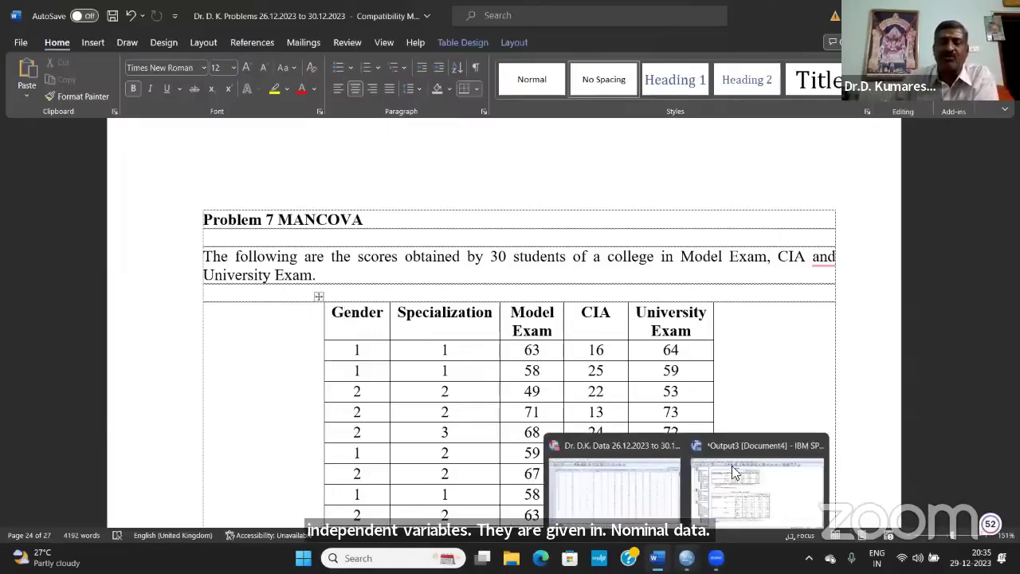
left_click(602, 455)
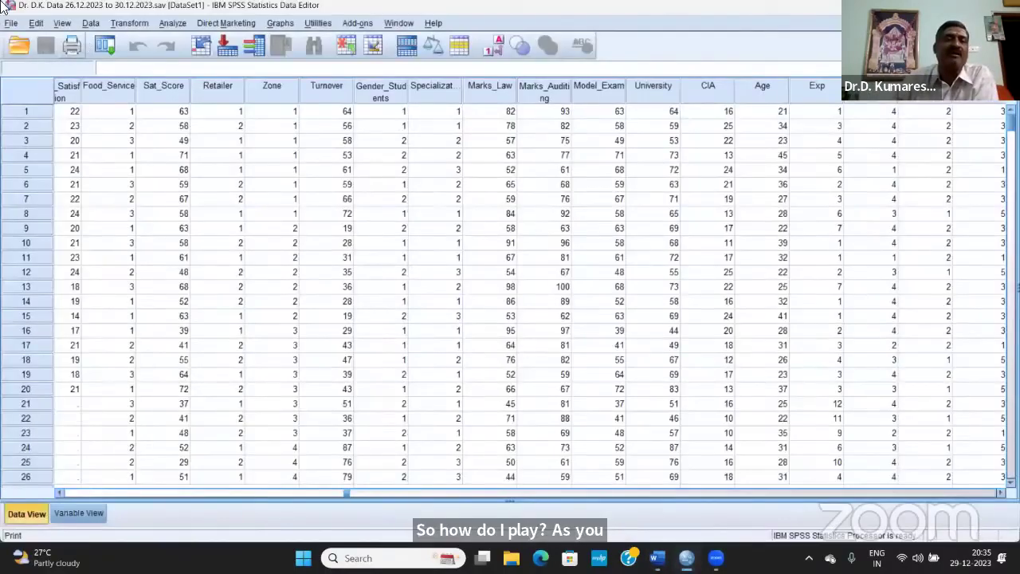
left_click(172, 23)
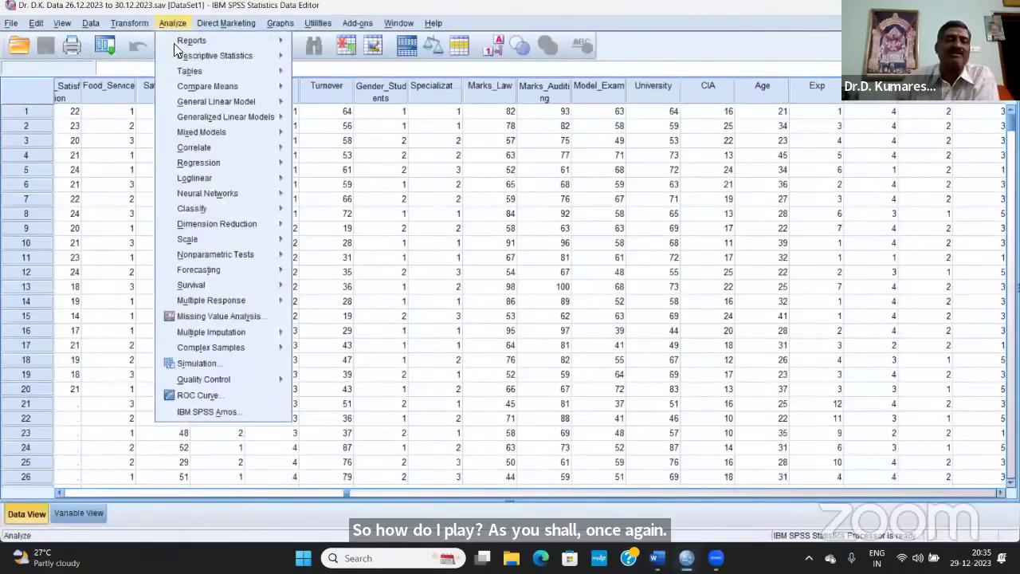
mouse_move(222, 92)
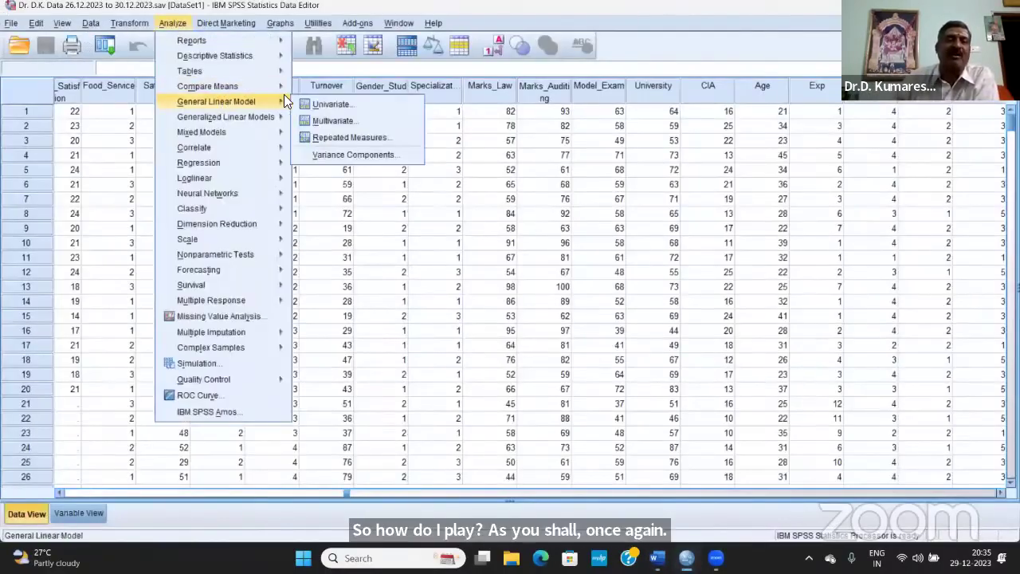
left_click(339, 120)
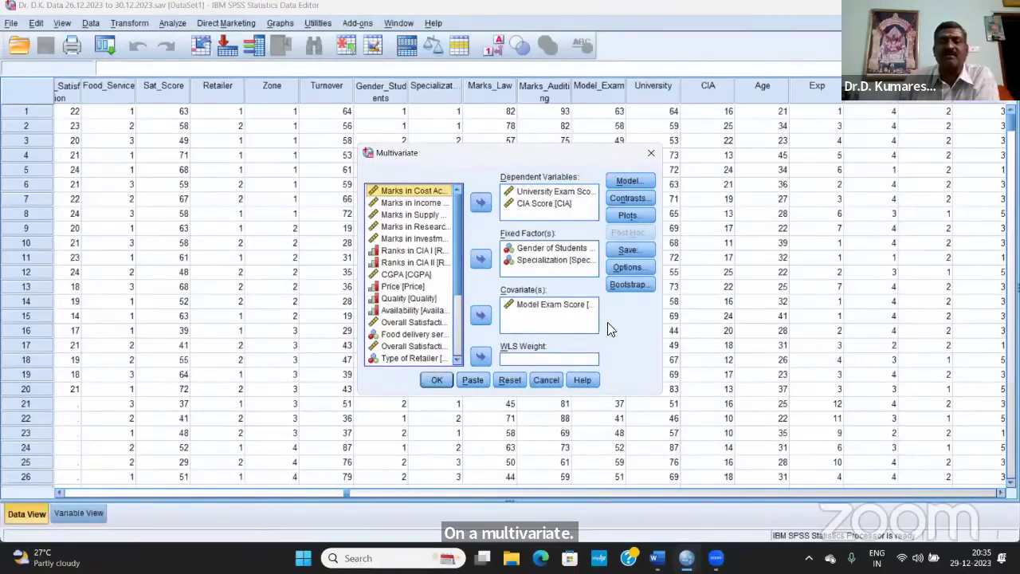
left_click(625, 182)
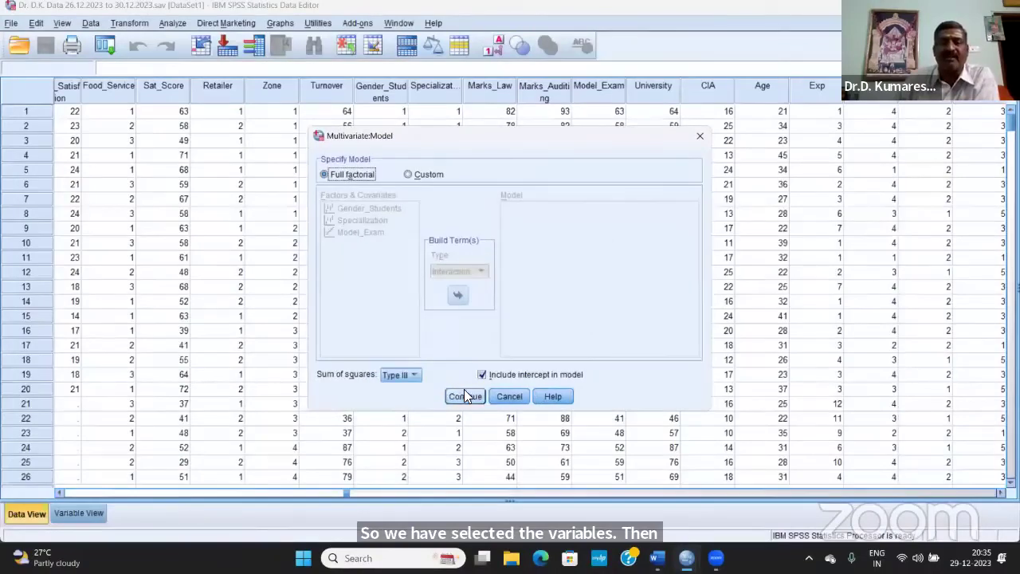
left_click(466, 397)
Review the multivariate display options for marginal means and descriptive statistics, and close the analysis without running it.
left_click(636, 266)
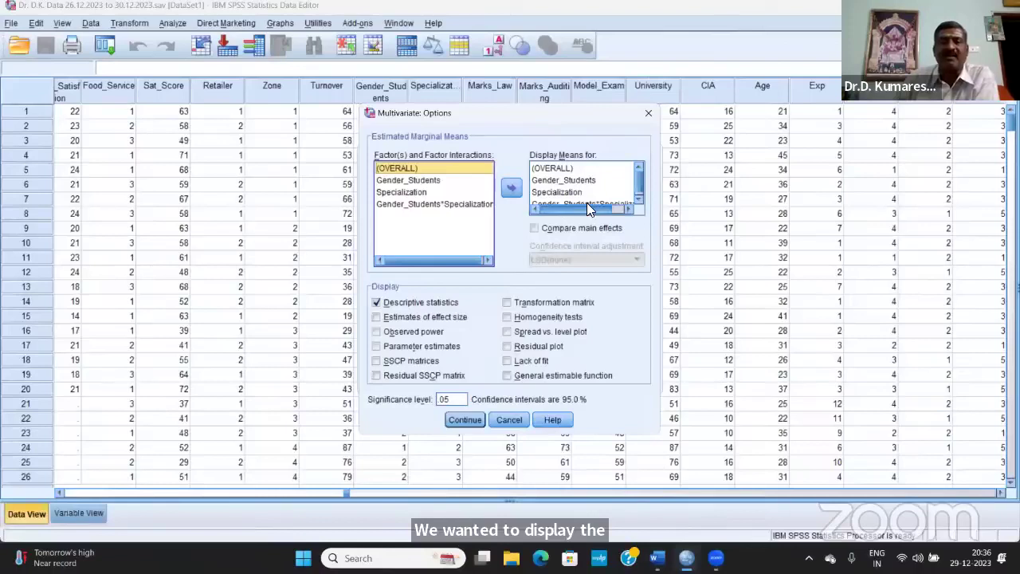
scroll(588, 203, "down", 1)
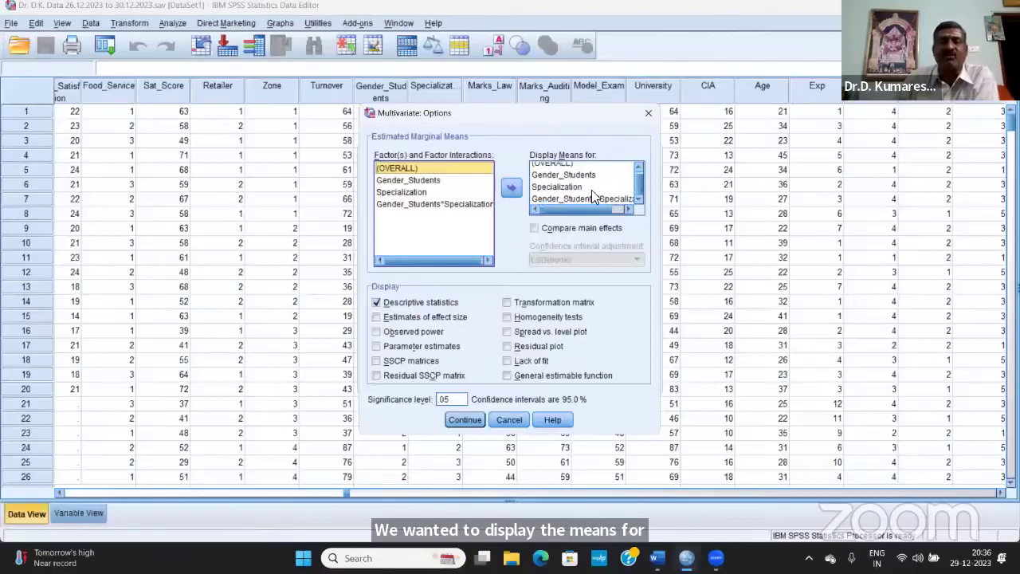
left_click(612, 189)
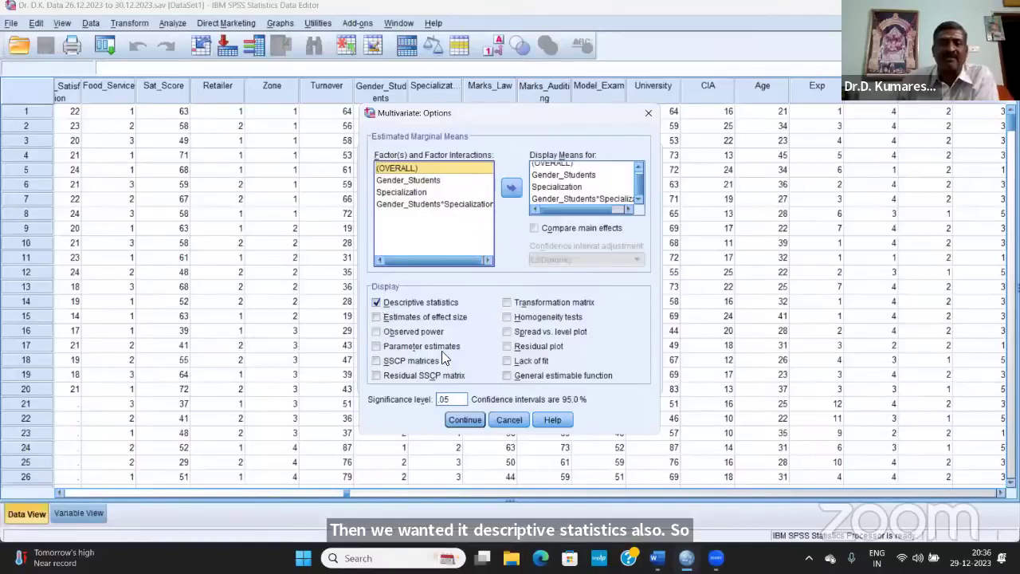
left_click(466, 420)
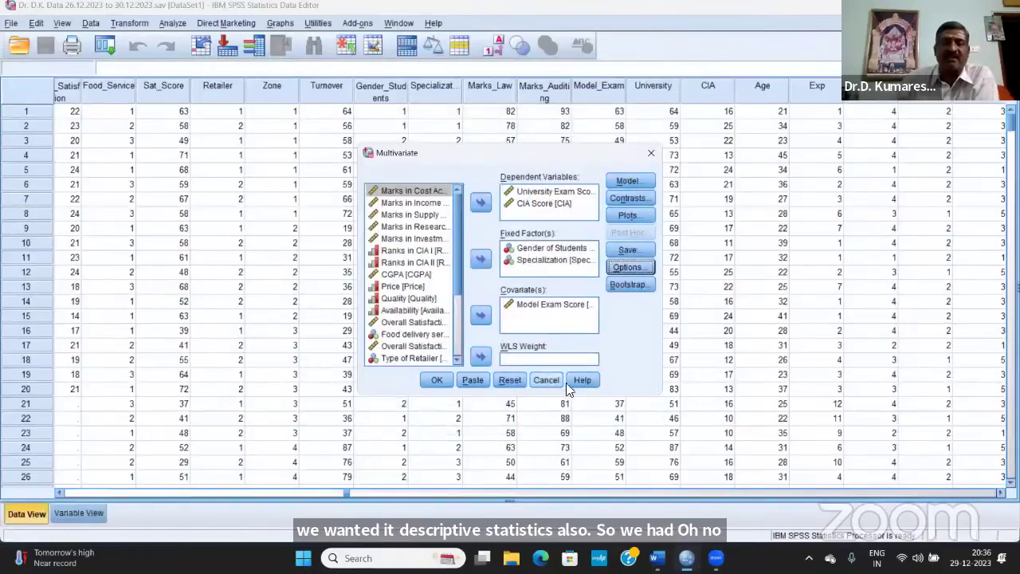
left_click(552, 382)
Switch to the SPSS output viewer and go back through the MANCOVA results to the grand mean and gender tables.
mouse_move(716, 558)
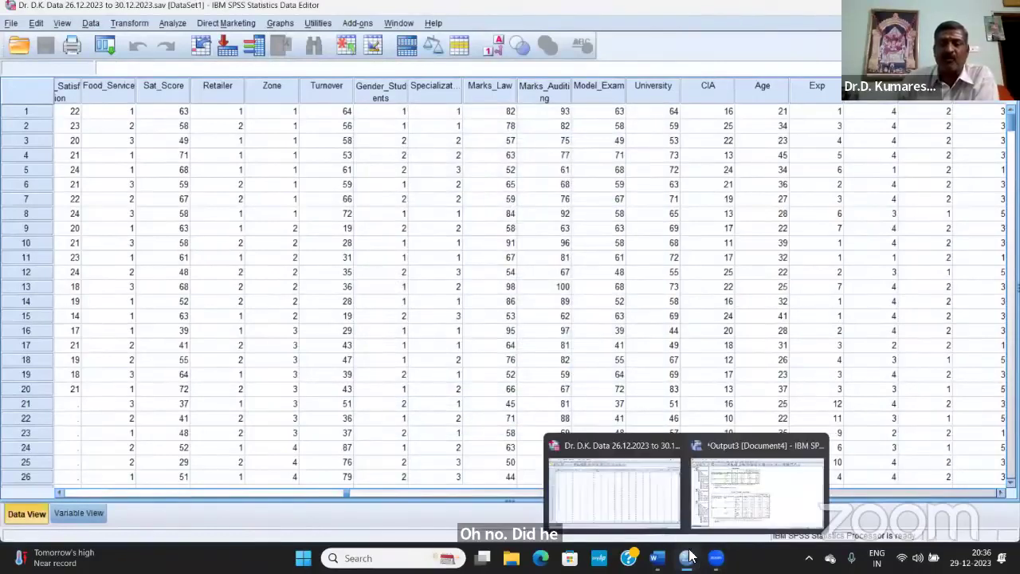
left_click(742, 486)
scroll(611, 397, "up", 10)
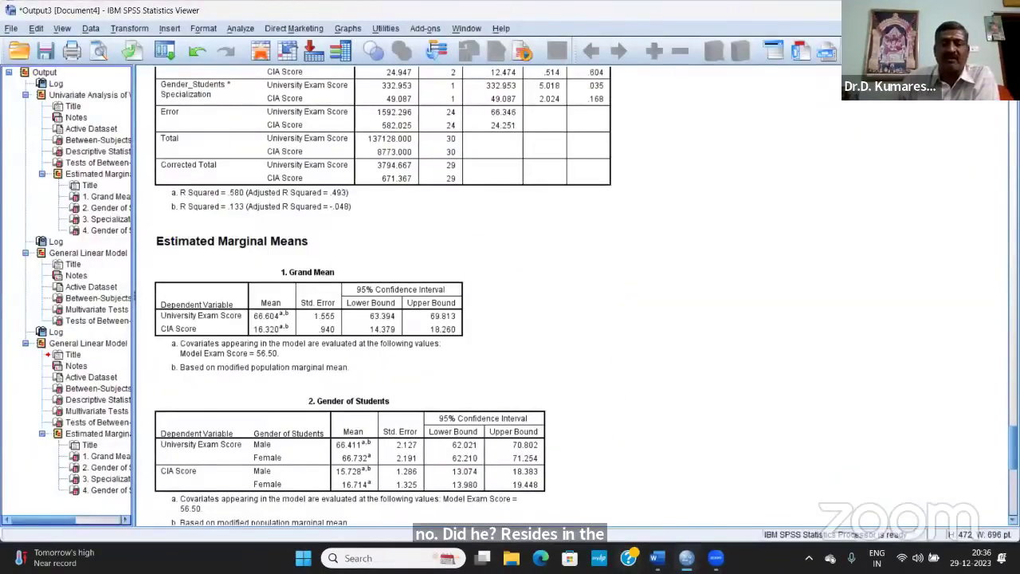
Switch to the Word document and review Problem 7's Between-Subjects Factors, Multivariate Tests and Tests of Between-Subjects Effects tables with their interpretation.
left_click(656, 558)
scroll(712, 433, "down", 15)
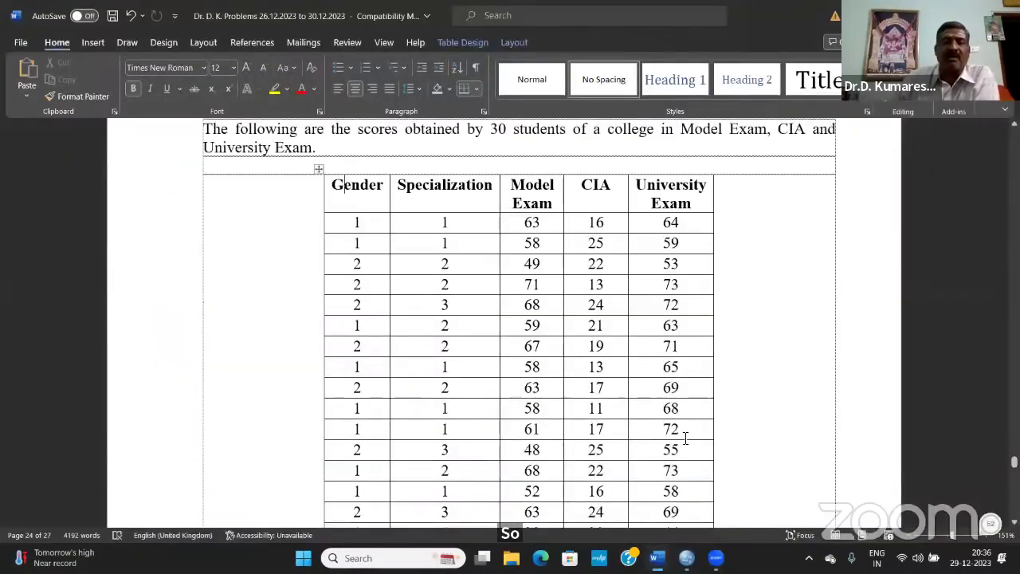
scroll(658, 403, "up", 2)
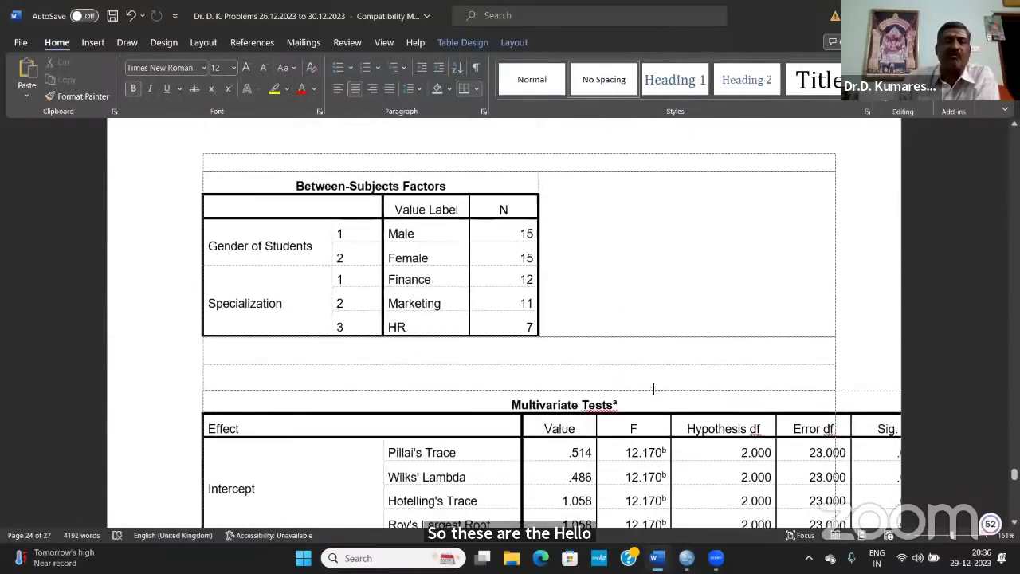
scroll(652, 391, "down", 12)
scroll(651, 391, "down", 15)
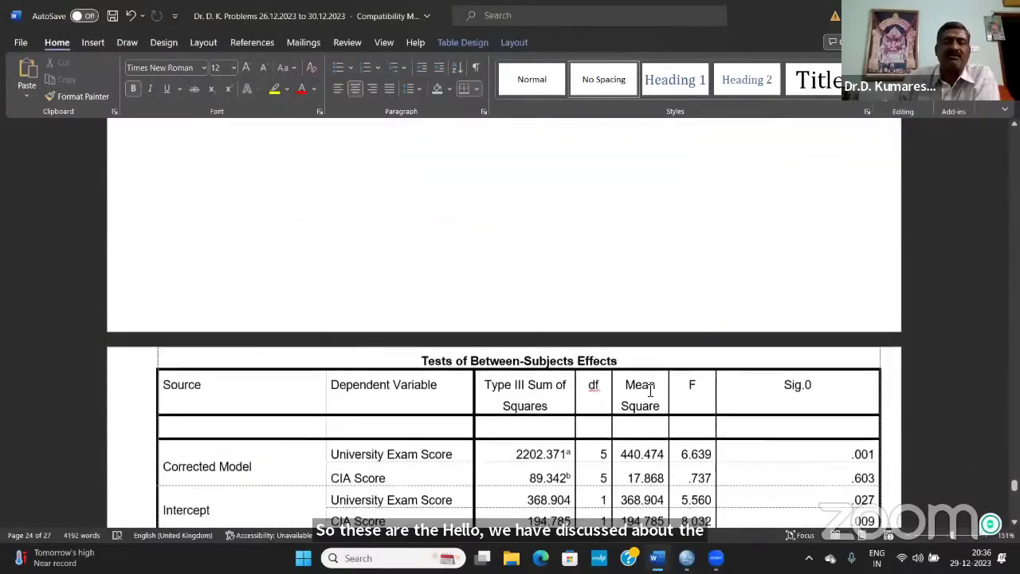
scroll(650, 390, "down", 15)
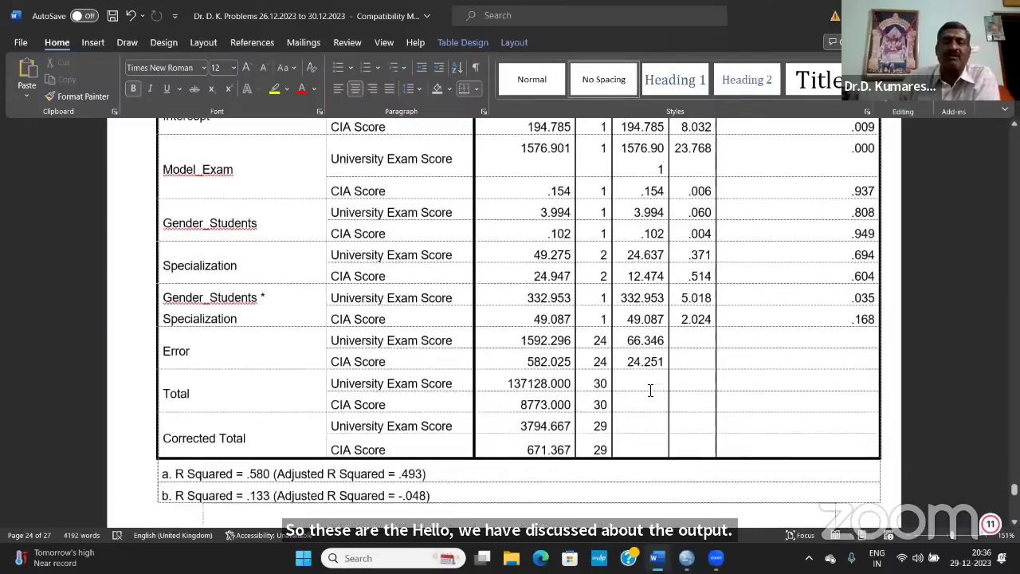
scroll(651, 391, "down", 4)
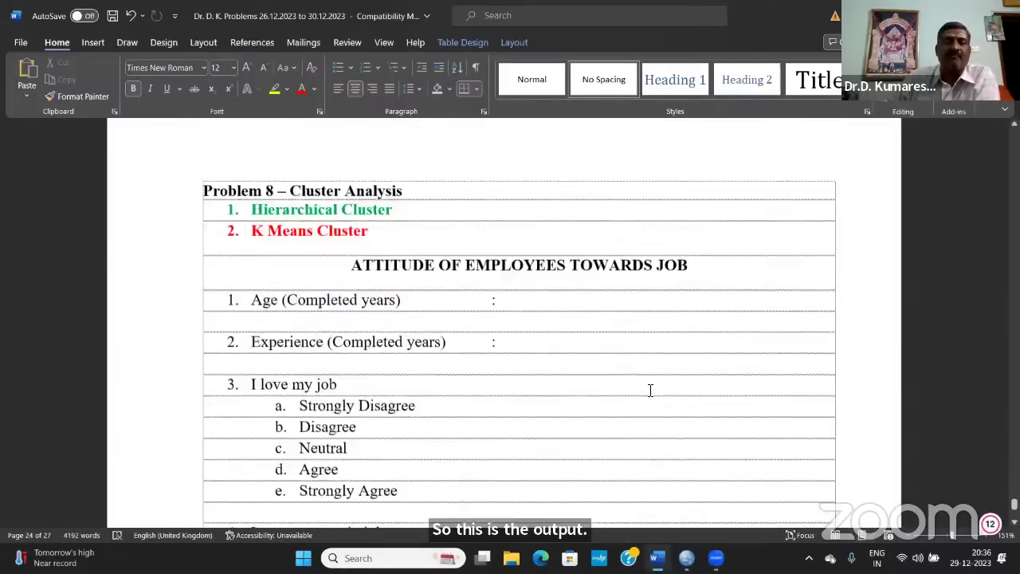
scroll(651, 390, "up", 12)
scroll(650, 391, "up", 5)
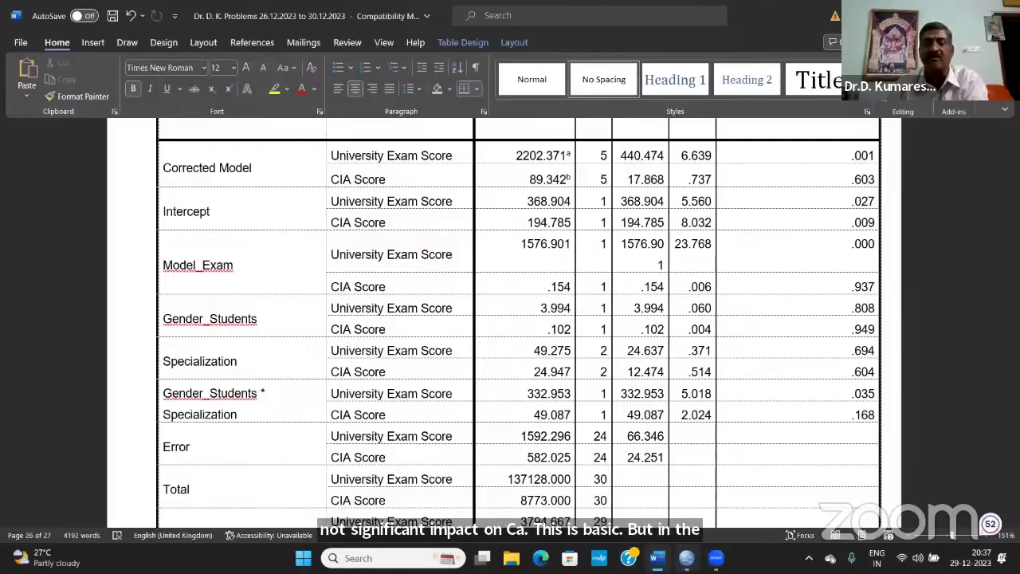
Return to the SPSS output viewer and review the marginal means for specialization and the gender by specialization interaction.
mouse_move(686, 558)
left_click(784, 508)
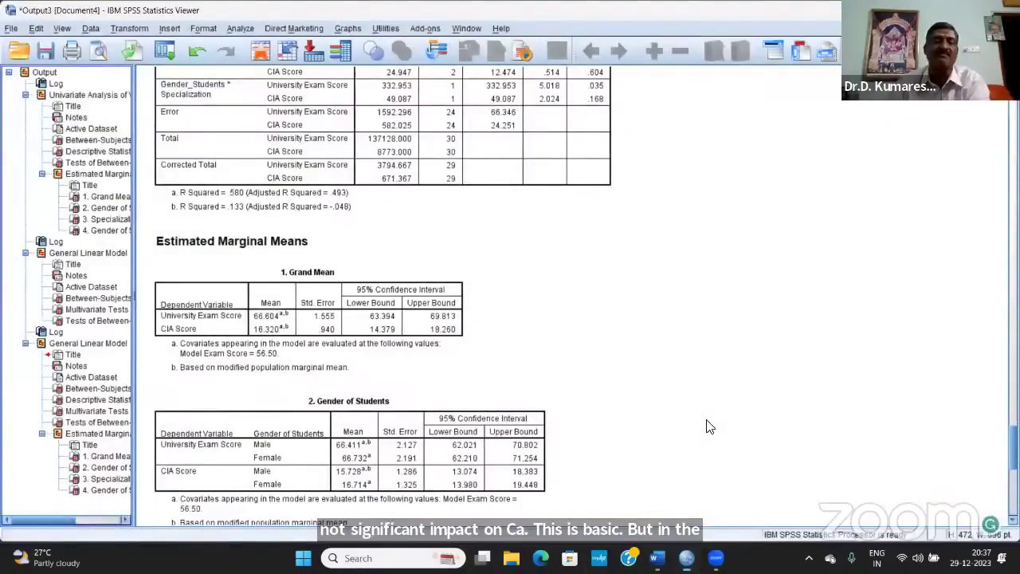
scroll(708, 427, "down", 10)
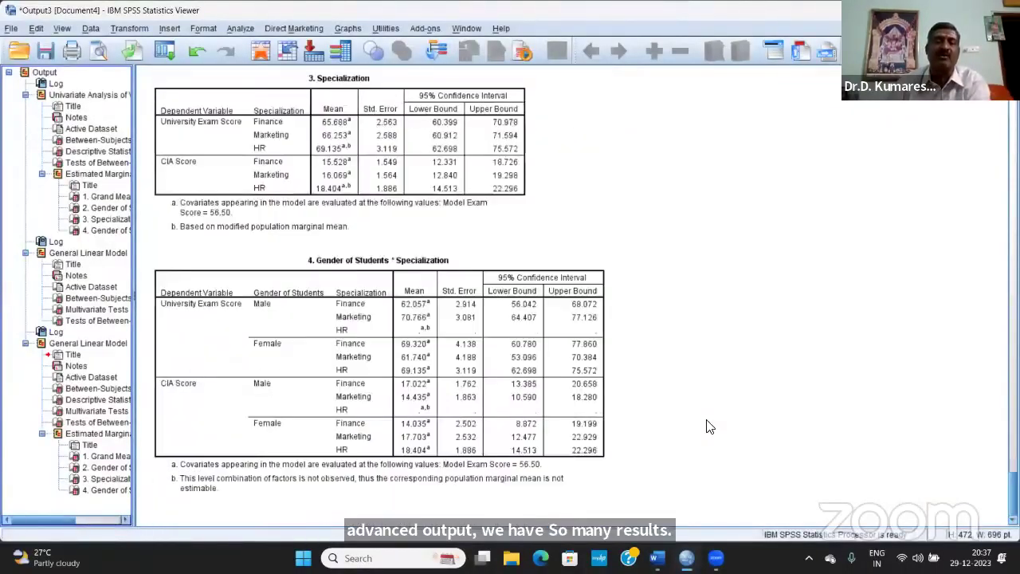
Switch to the Word document and look through Problem 7's Tests of Between-Subjects Effects table down to the Problem 8 heading.
mouse_move(659, 557)
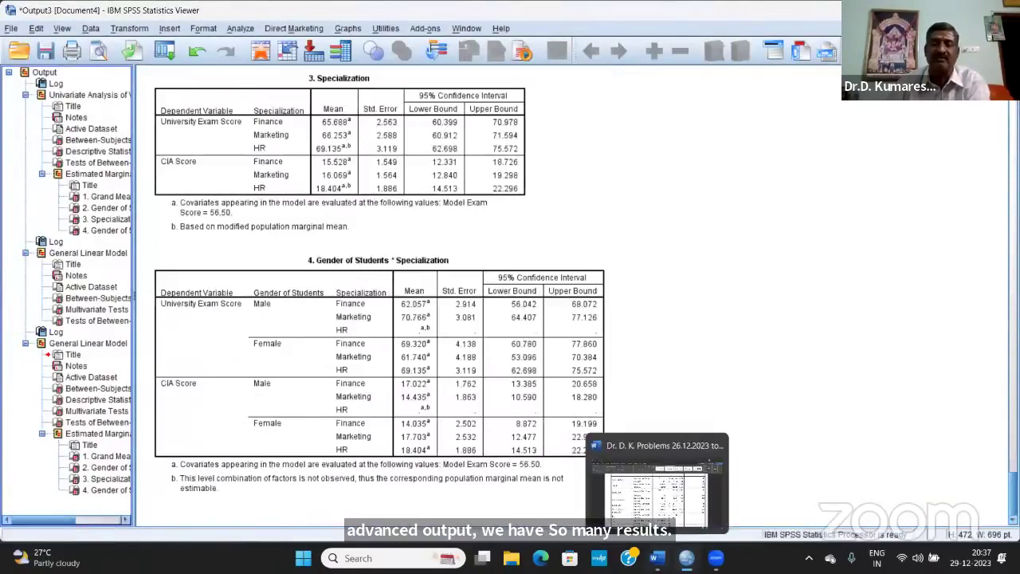
left_click(692, 450)
scroll(692, 449, "down", 5)
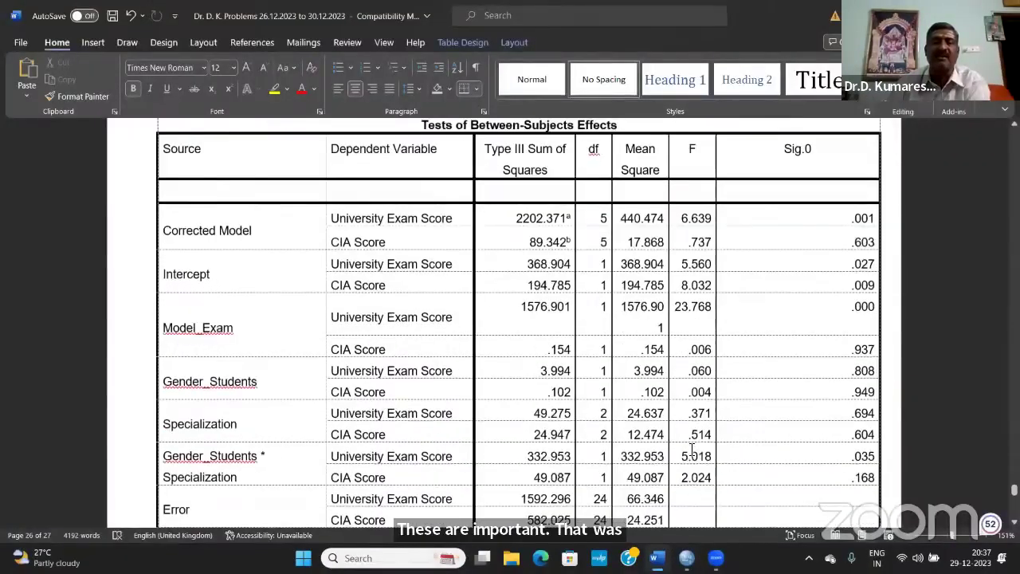
scroll(692, 449, "down", 8)
scroll(690, 448, "up", 3)
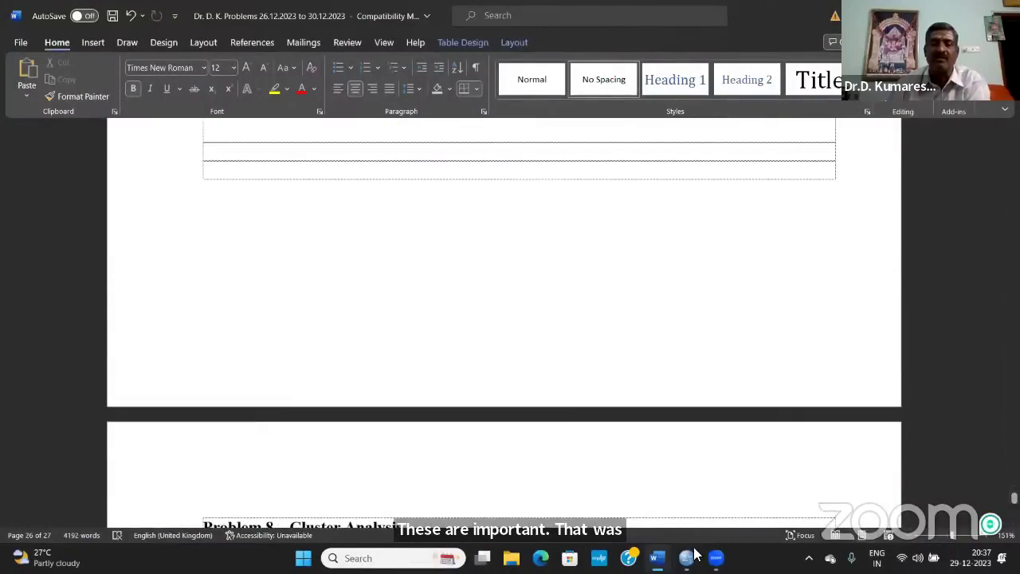
Return to the SPSS output viewer and review the estimated marginal means tables from the grand mean to the gender by specialization interaction.
mouse_move(687, 558)
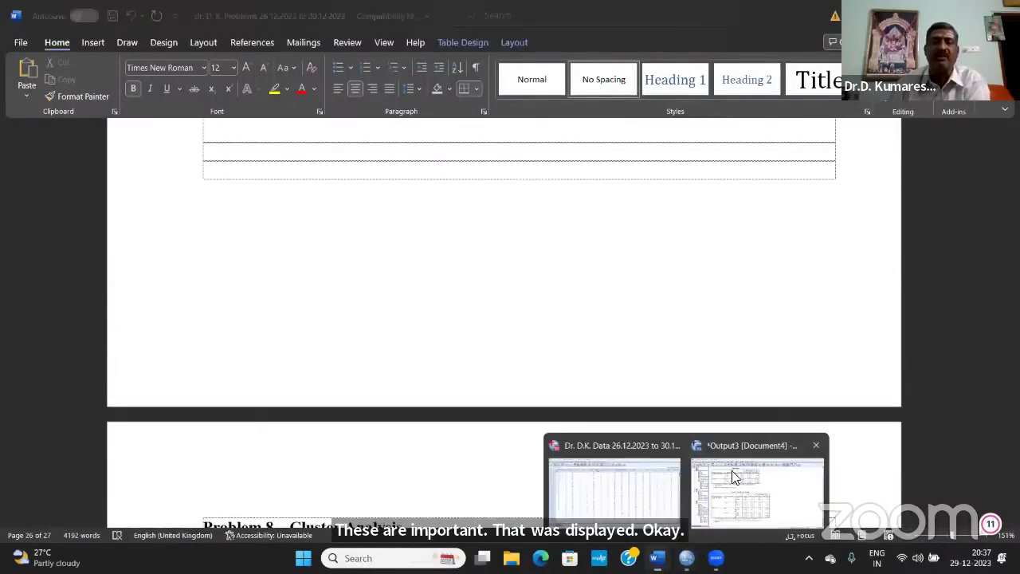
left_click(735, 476)
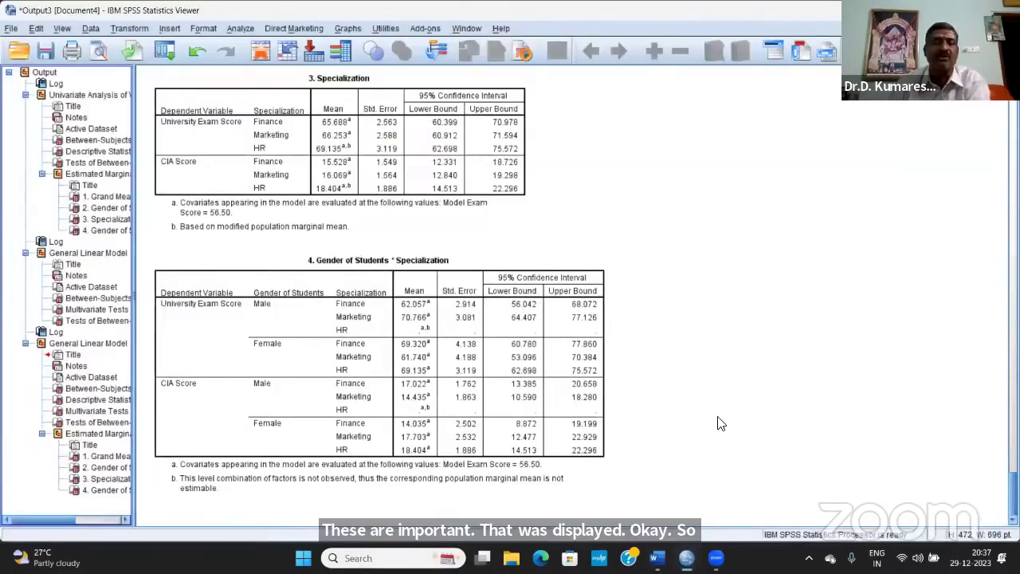
scroll(679, 402, "up", 5)
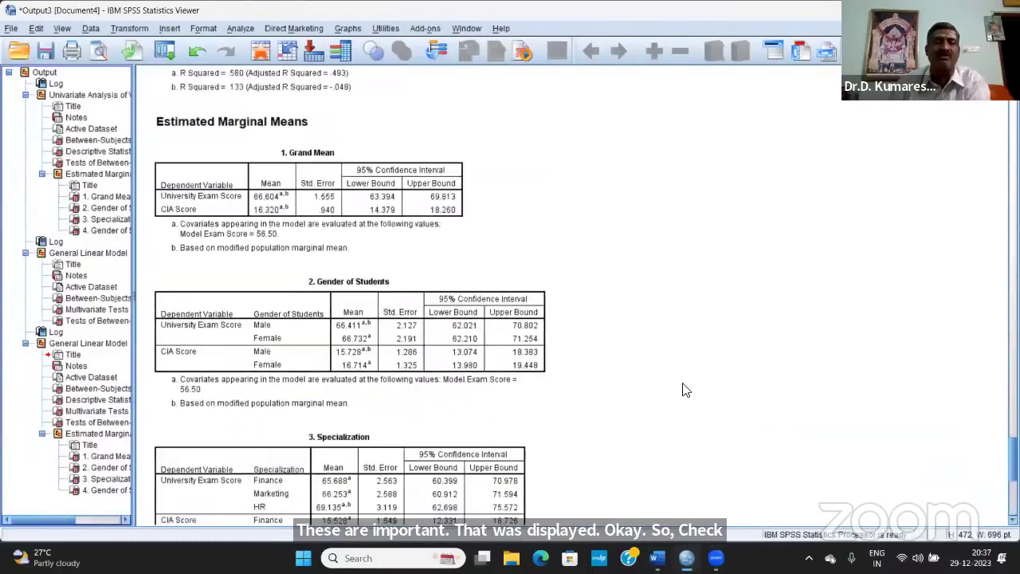
scroll(686, 390, "down", 4)
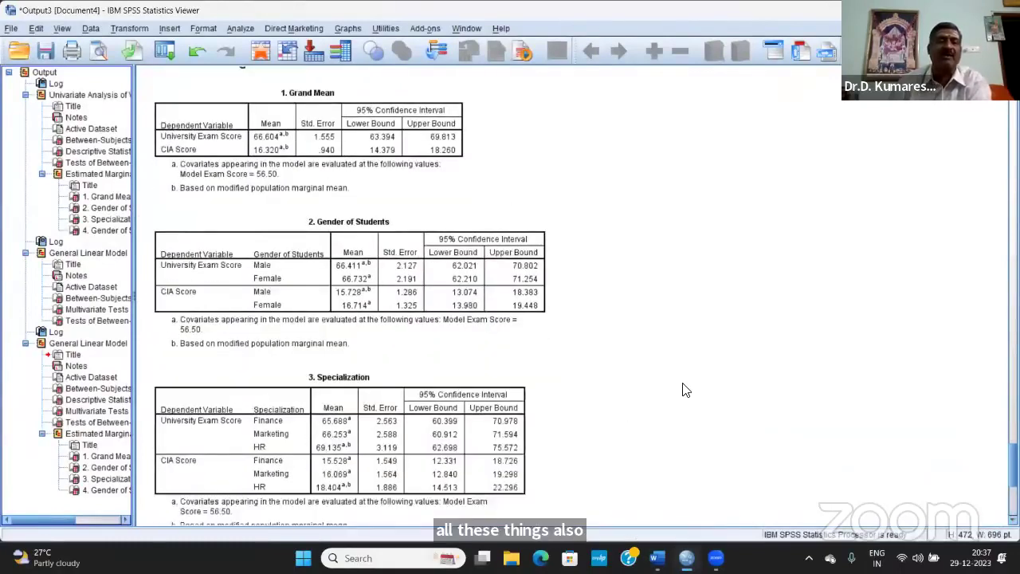
scroll(685, 390, "down", 2)
scroll(685, 389, "up", 3)
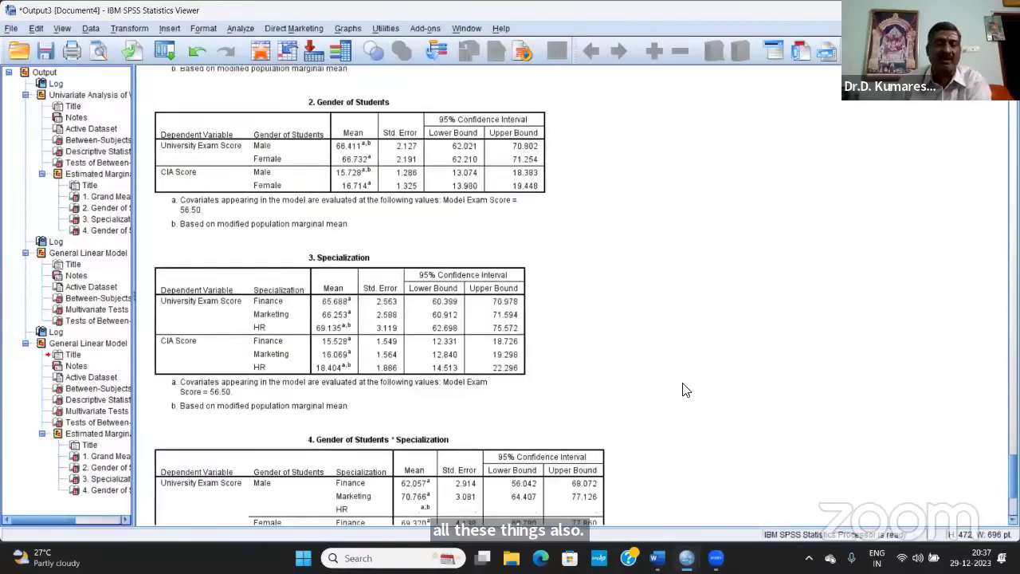
scroll(685, 389, "down", 1)
scroll(685, 390, "down", 2)
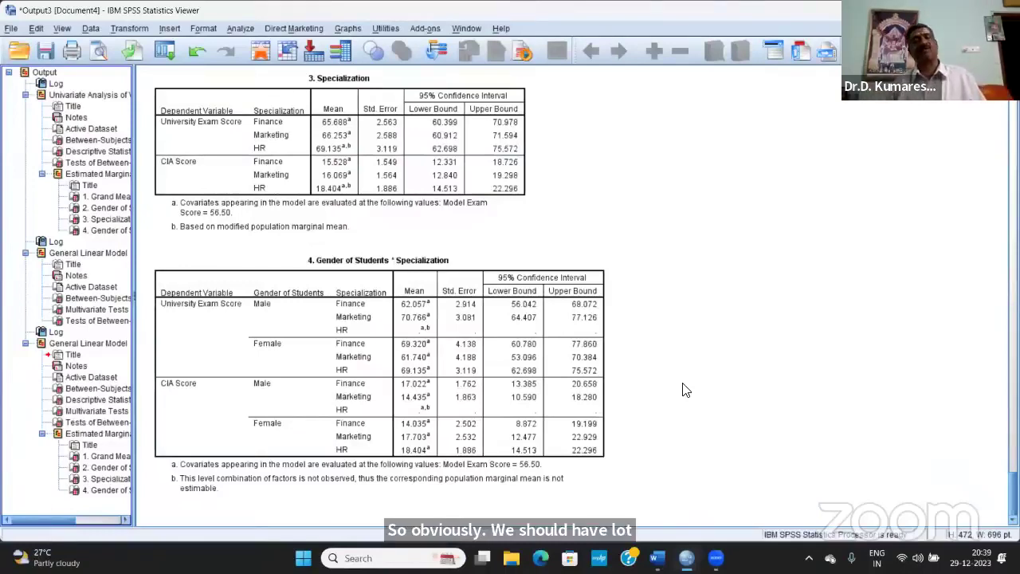
Go back to the start of the last General Linear Model output and review its Between-Subjects Factors, Descriptive Statistics and Multivariate Tests.
scroll(658, 408, "up", 10)
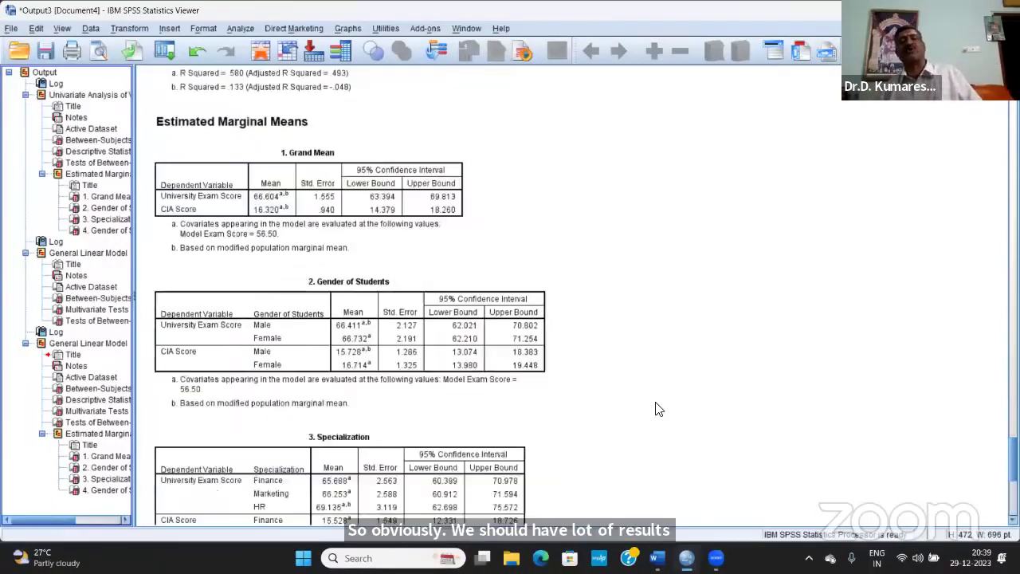
scroll(653, 402, "up", 12)
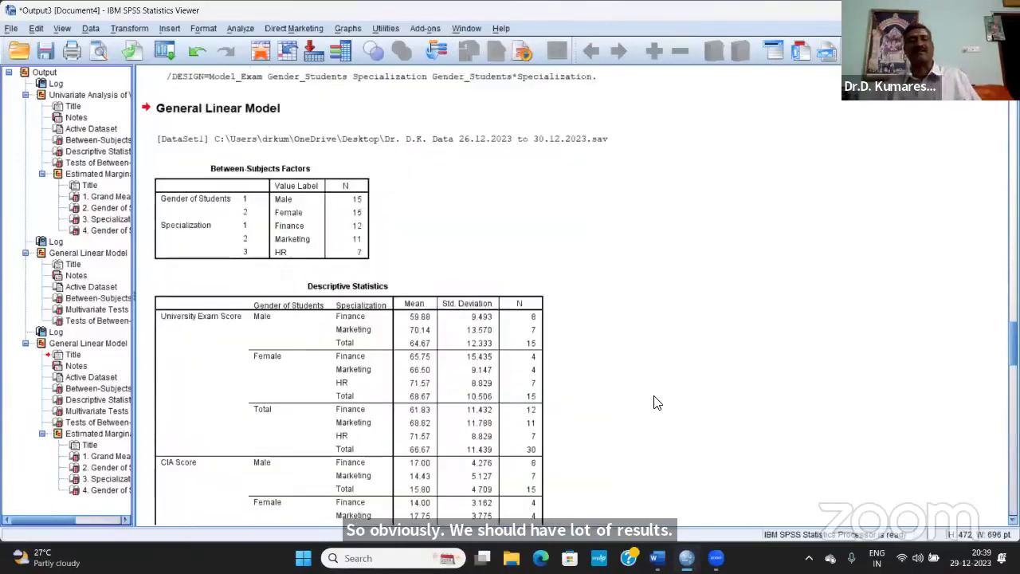
scroll(653, 403, "up", 5)
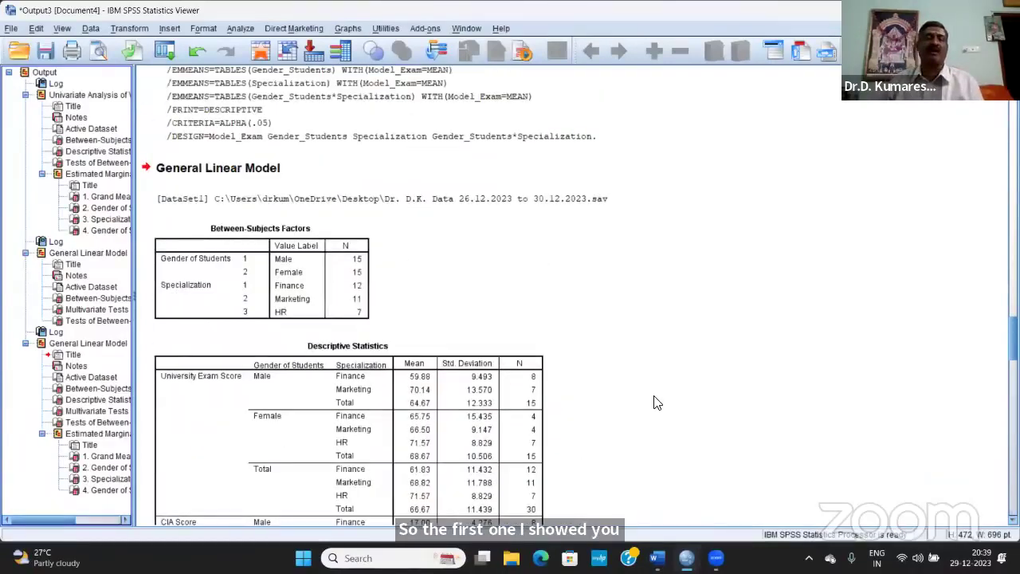
scroll(654, 402, "down", 3)
scroll(710, 386, "down", 4)
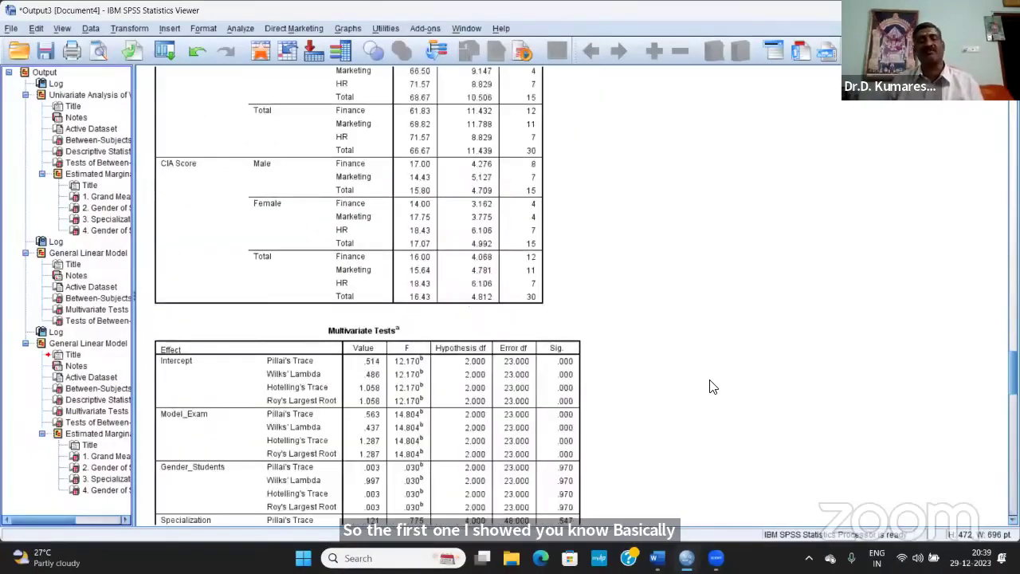
scroll(712, 386, "down", 3)
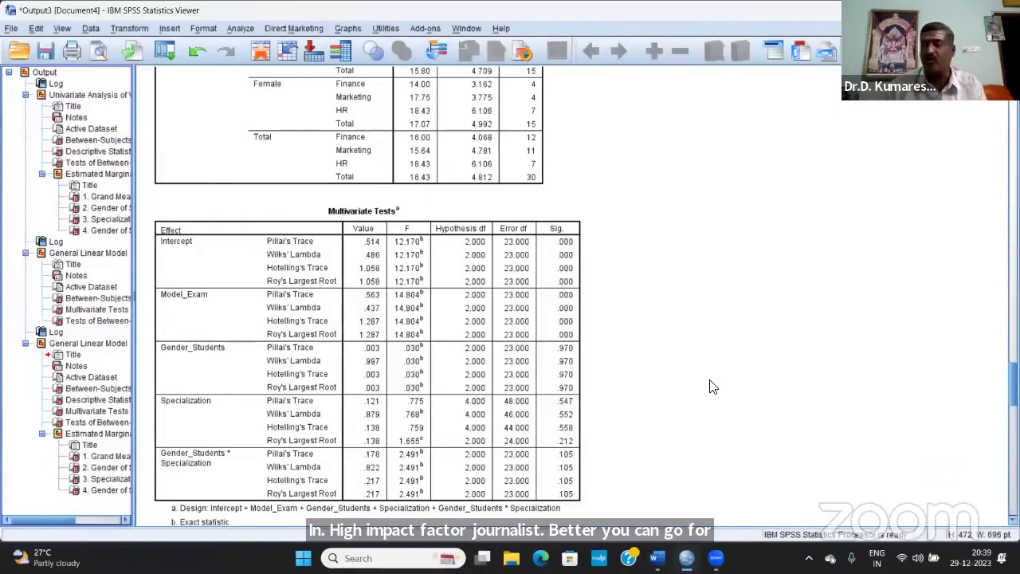
Review the Tests of Between-Subjects Effects and Estimated Marginal Means through to the end of the output, and stop sharing the screen.
scroll(714, 386, "down", 12)
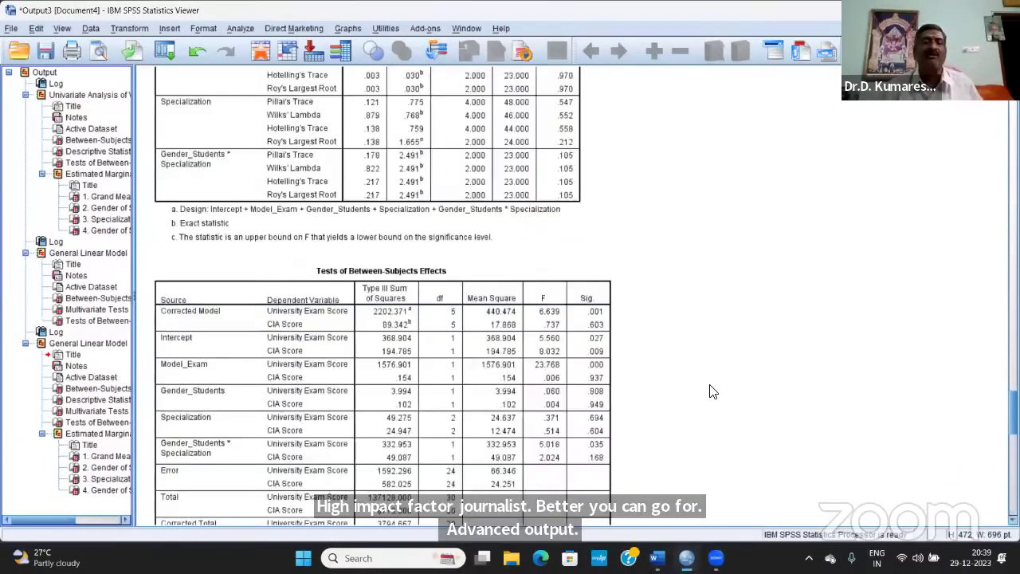
scroll(713, 390, "up", 4)
scroll(714, 390, "up", 5)
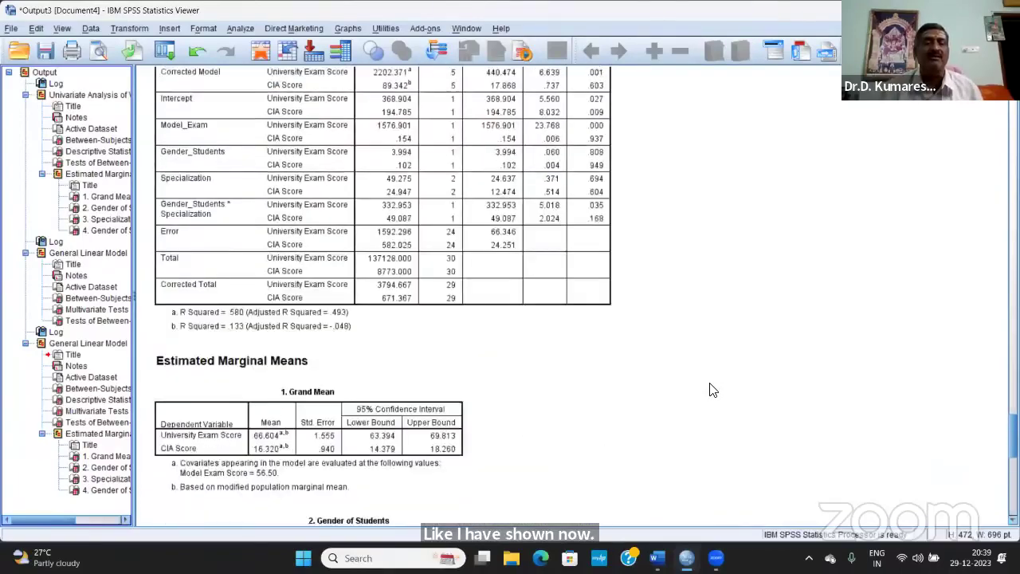
scroll(714, 390, "up", 10)
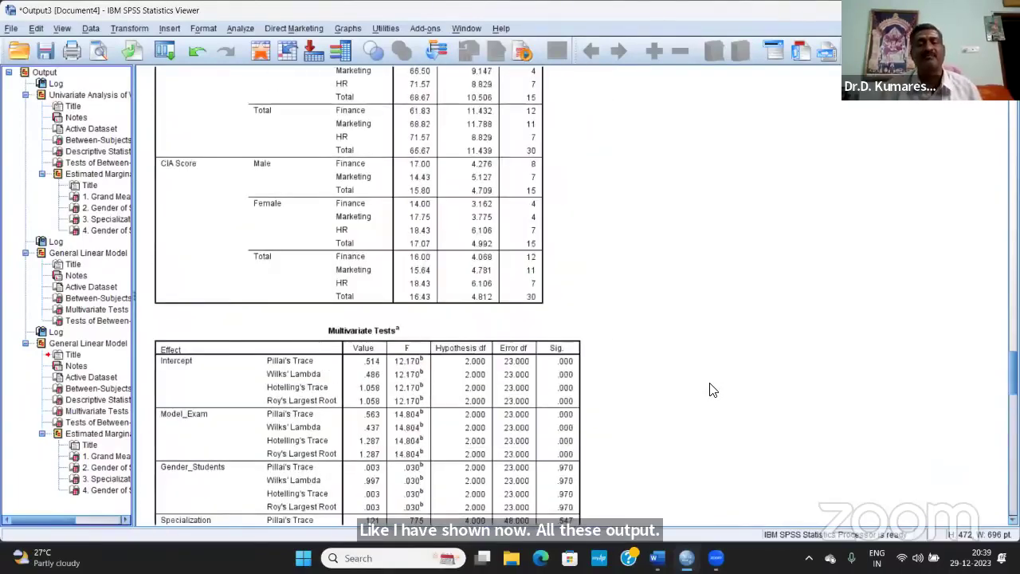
scroll(713, 390, "down", 14)
scroll(713, 390, "down", 5)
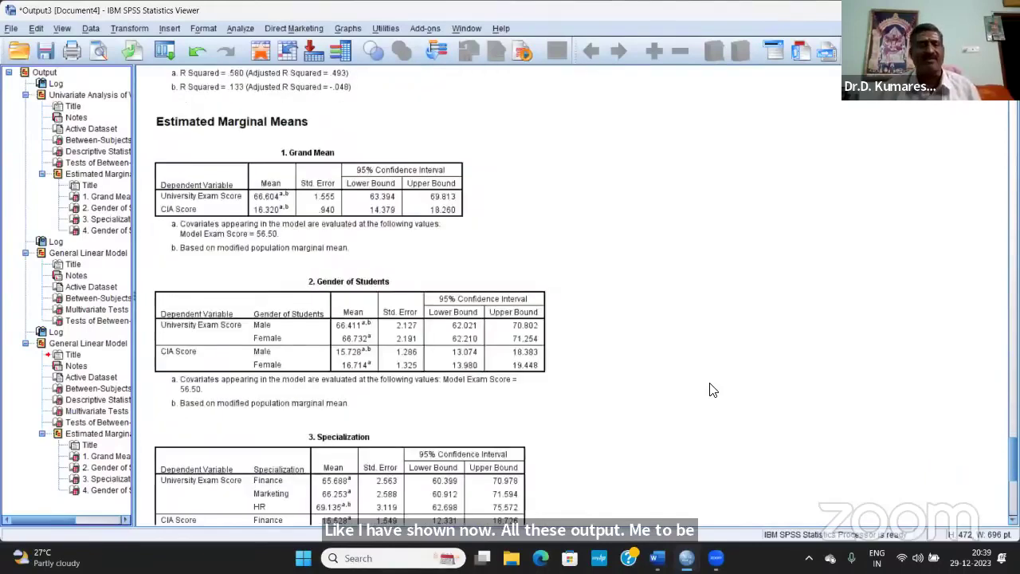
scroll(714, 390, "down", 8)
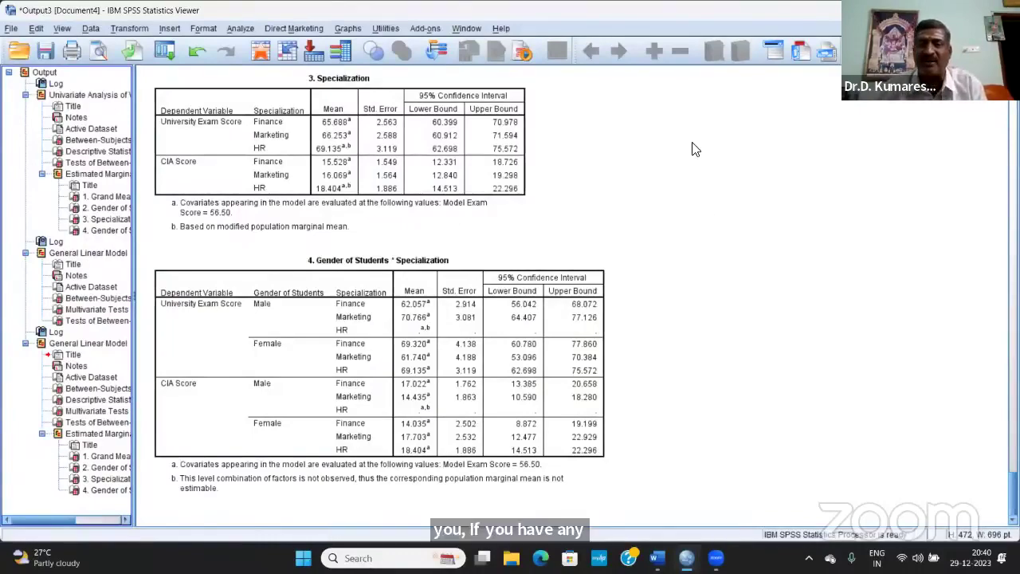
left_click(717, 59)
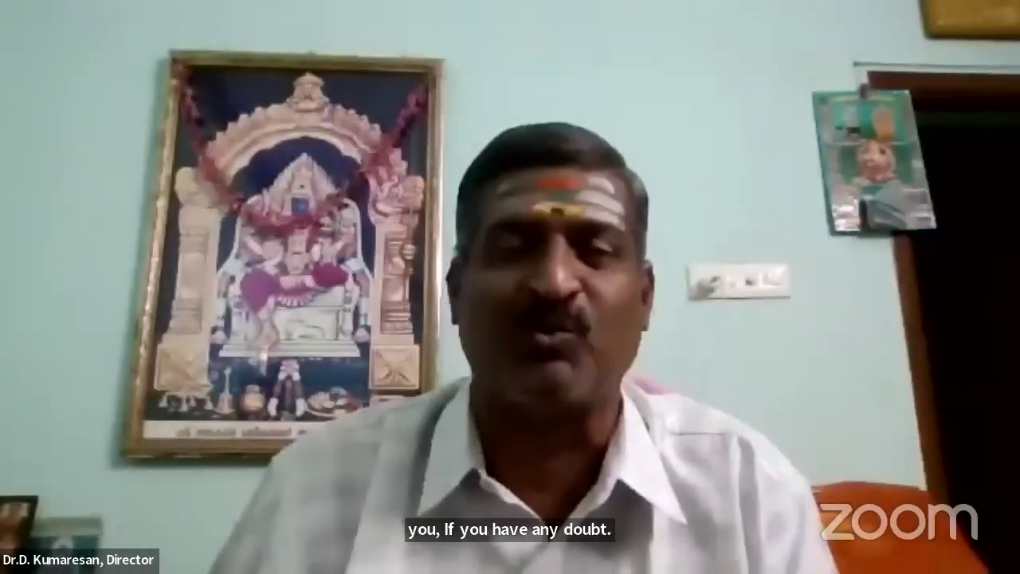